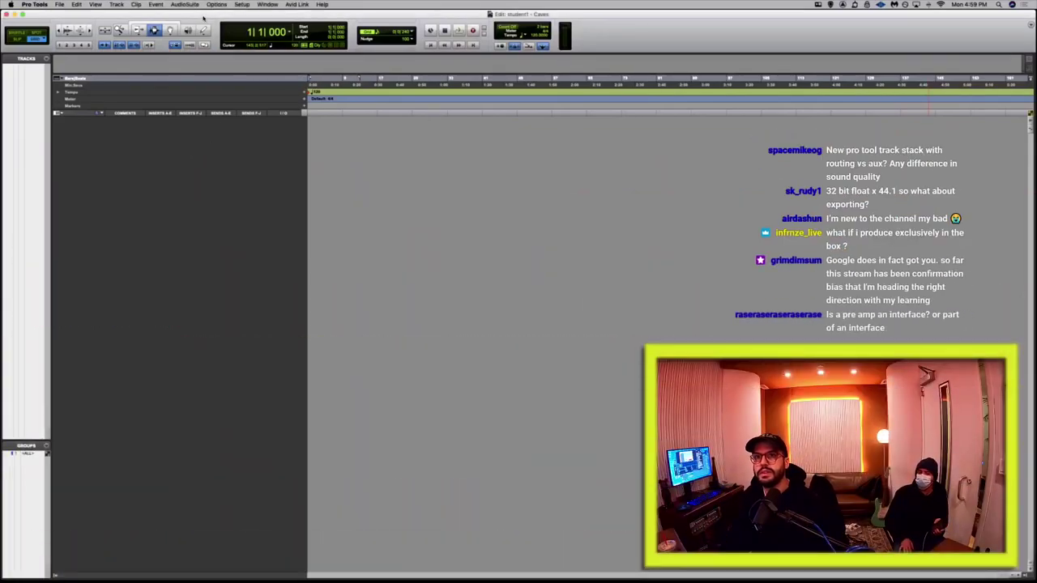
# Review the available H/W buffer sizes in the Playback Engine settings without changing the current choice.
pyautogui.click(241, 4)
pyautogui.click(259, 22)
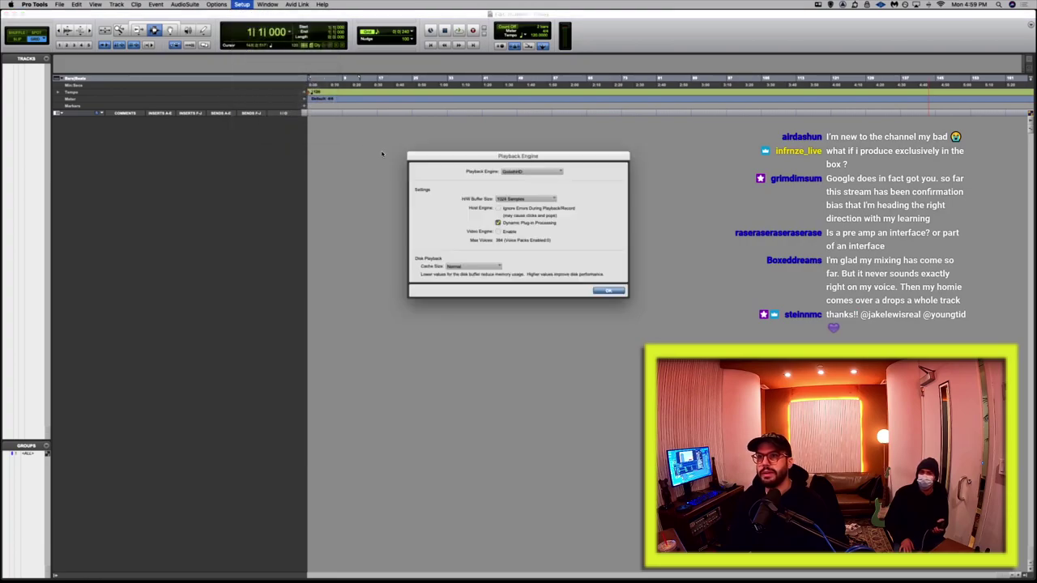
pyautogui.click(536, 198)
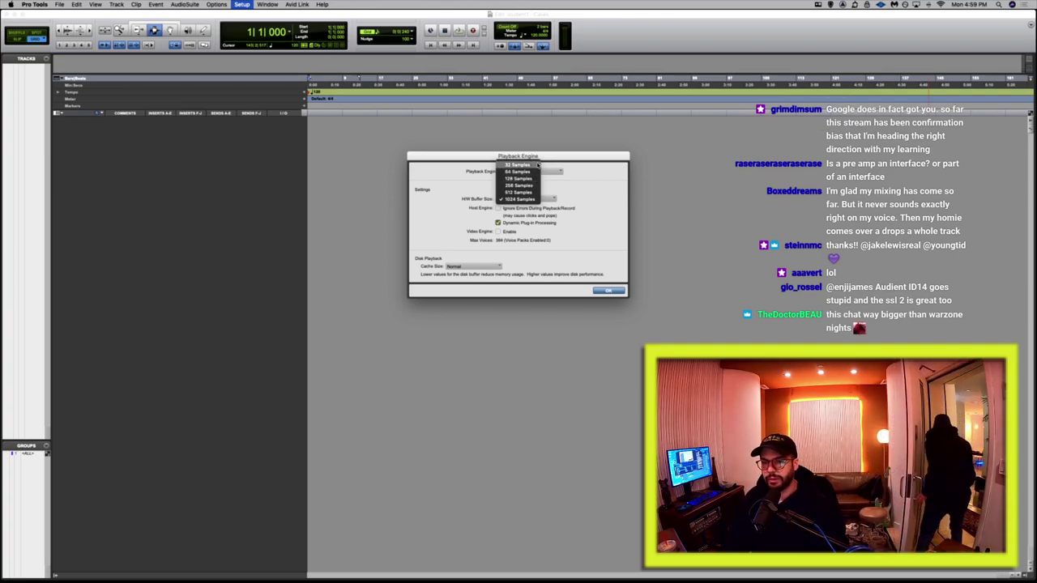
pyautogui.click(571, 189)
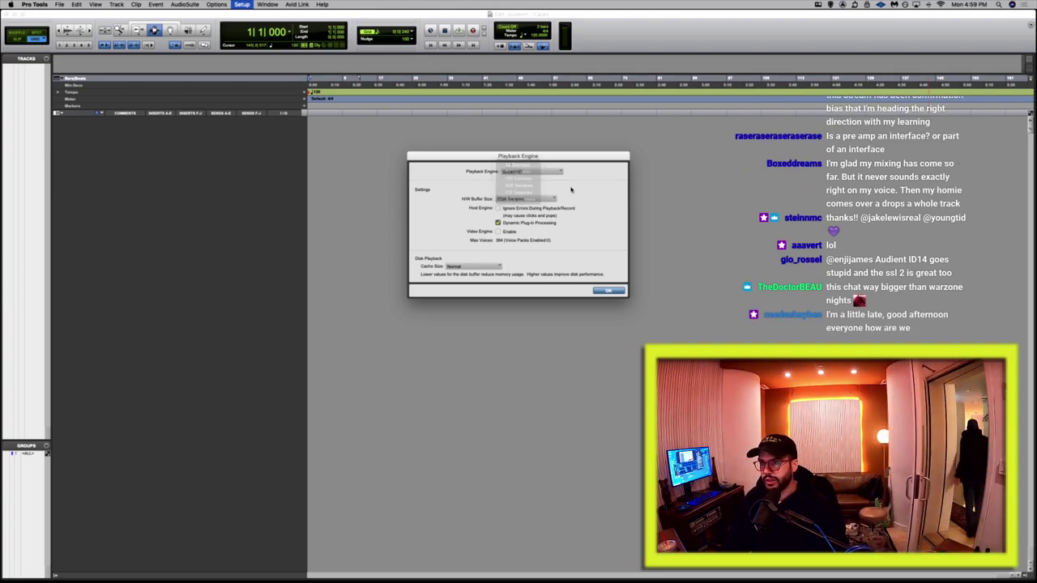
pyautogui.click(607, 291)
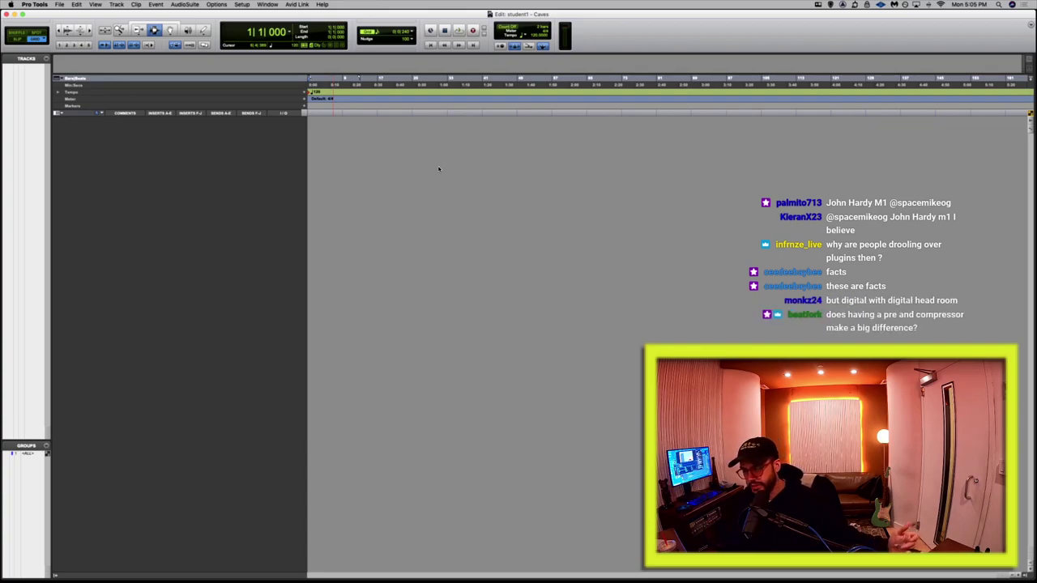
# Create 10 new mono audio tracks in samples with the base name Audio.
pyautogui.press('super+shift+n')
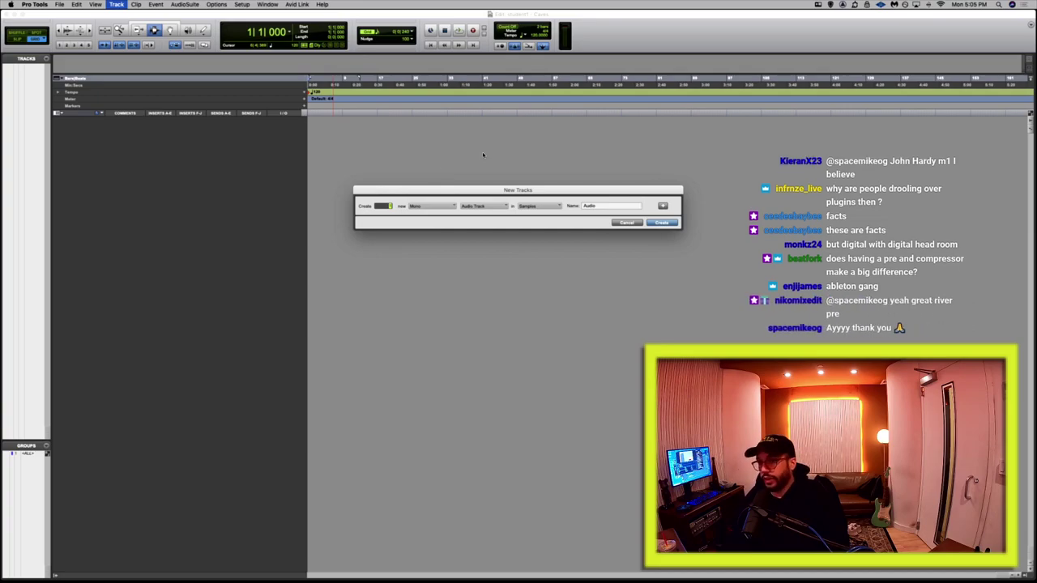
pyautogui.click(628, 222)
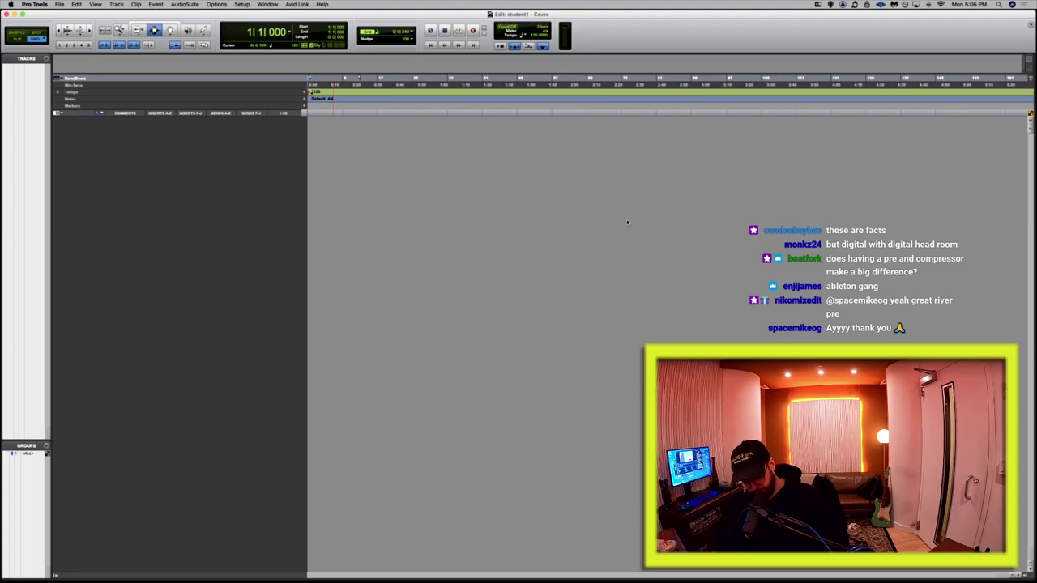
pyautogui.press('super+shift+n')
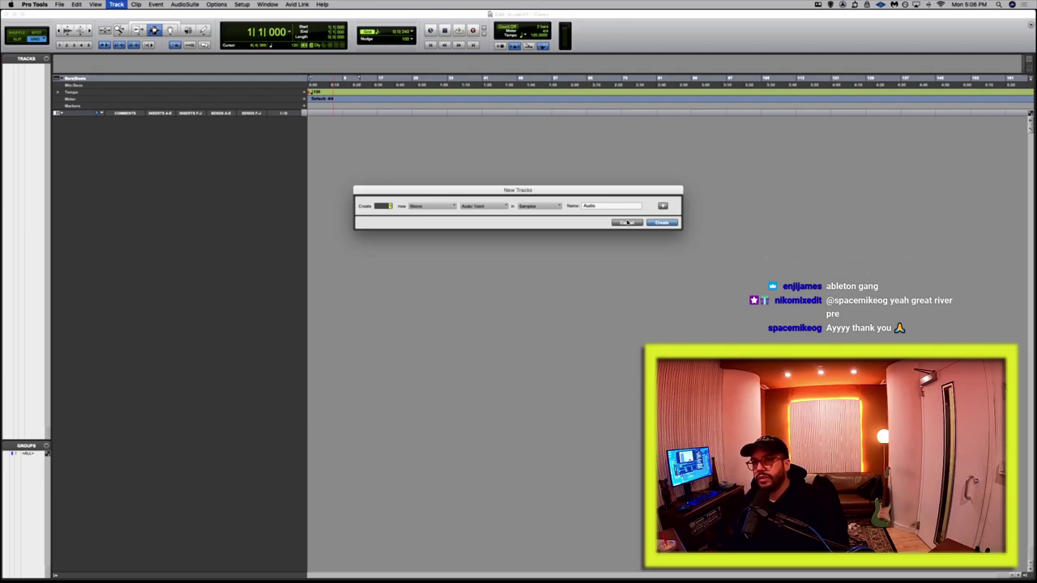
pyautogui.press('super+Right')
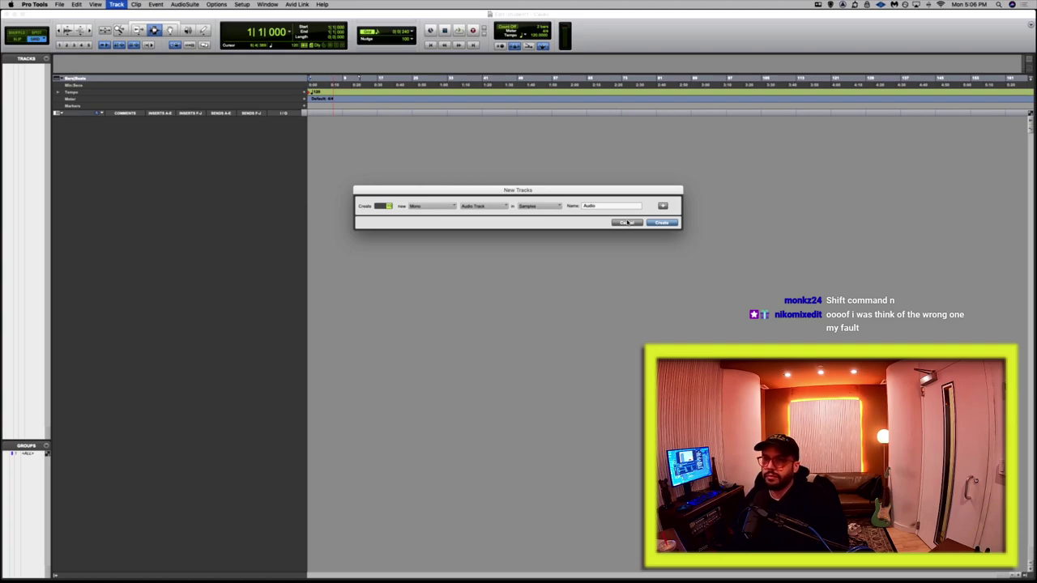
pyautogui.press('Return')
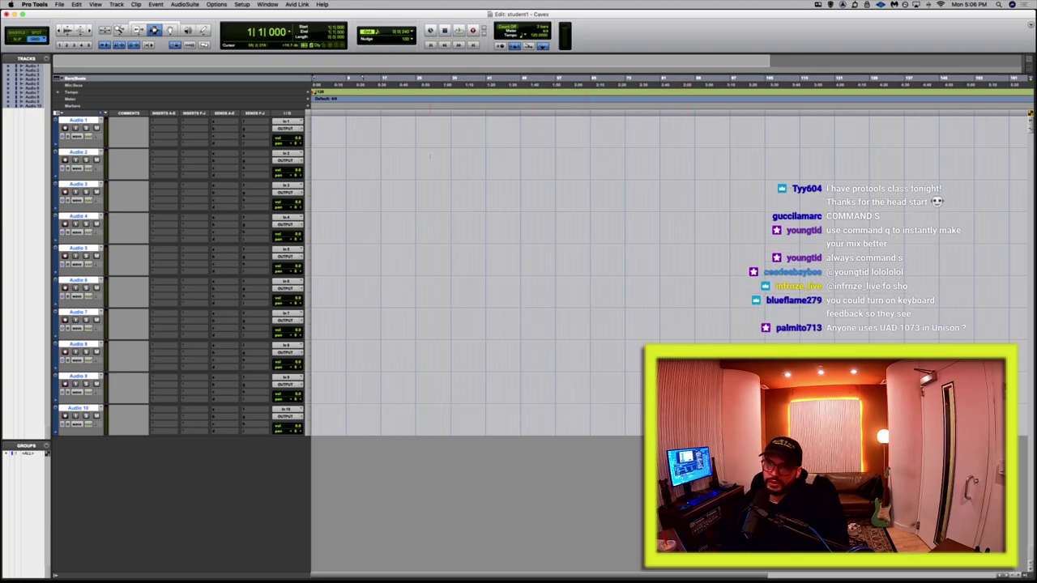
# Insert the Universal Audio UAD SSL E Channel Strip Legacy (mono) plug-in in Audio 1's first insert slot and close its window.
pyautogui.moveTo(445, 122); pyautogui.dragTo(624, 405)
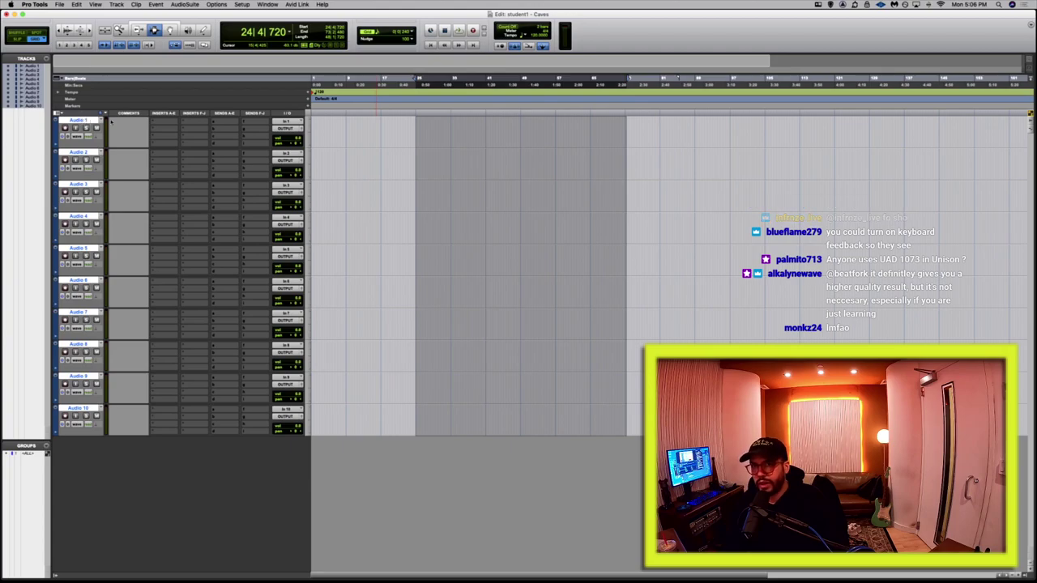
pyautogui.click(167, 121)
pyautogui.moveTo(197, 120)
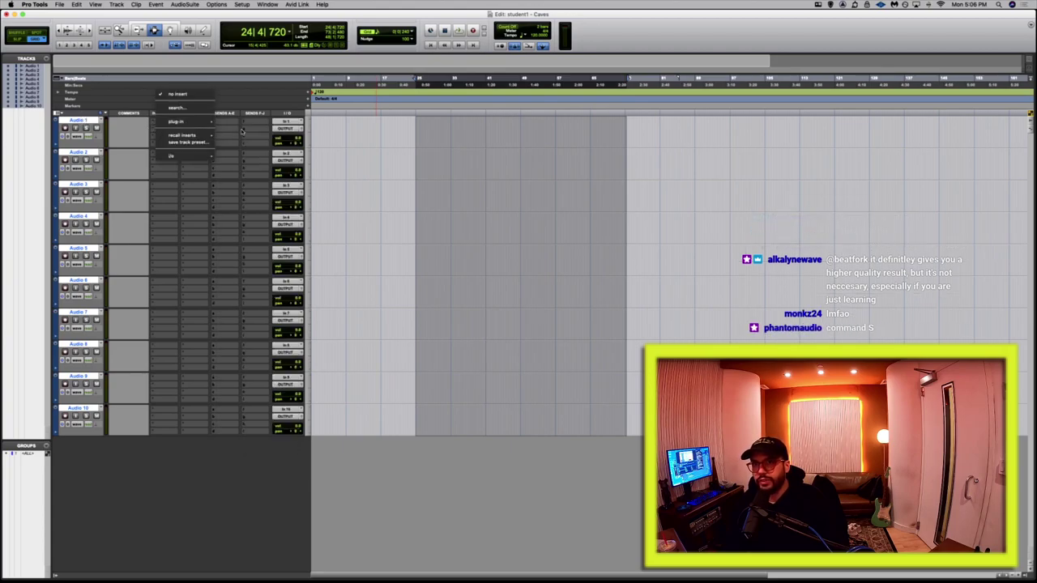
pyautogui.moveTo(243, 158)
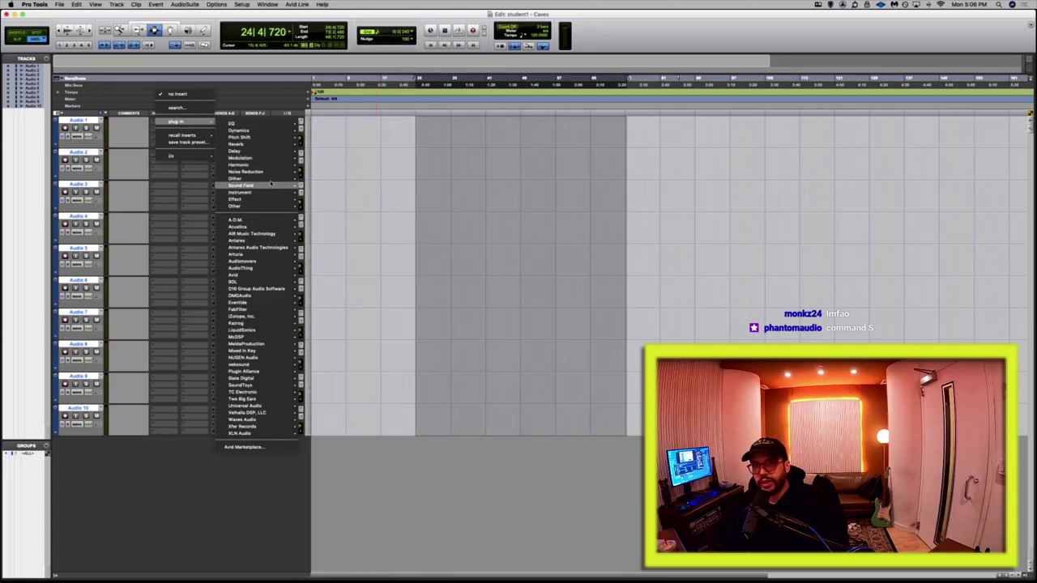
pyautogui.moveTo(267, 128)
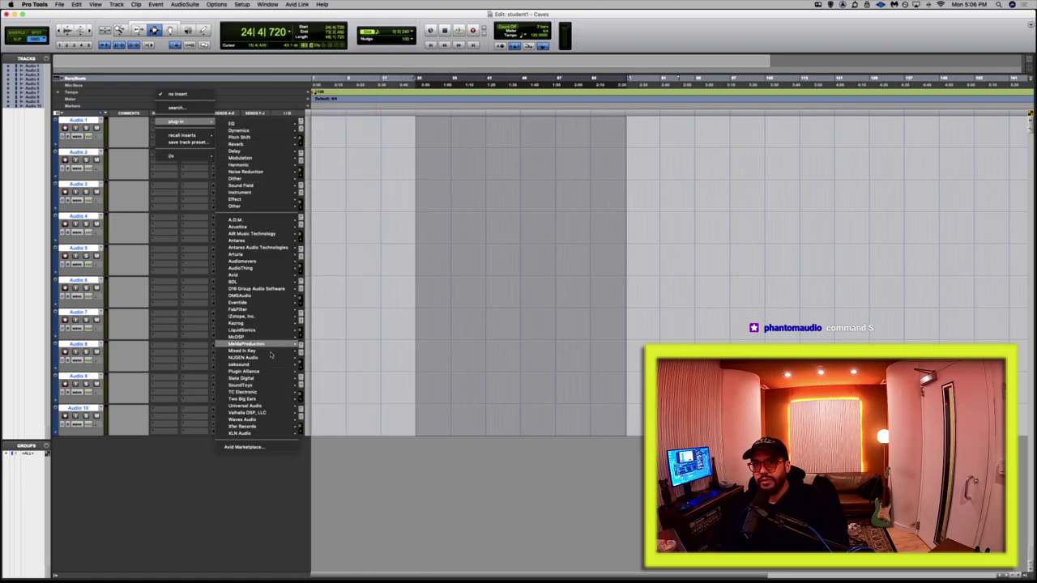
pyautogui.moveTo(265, 405)
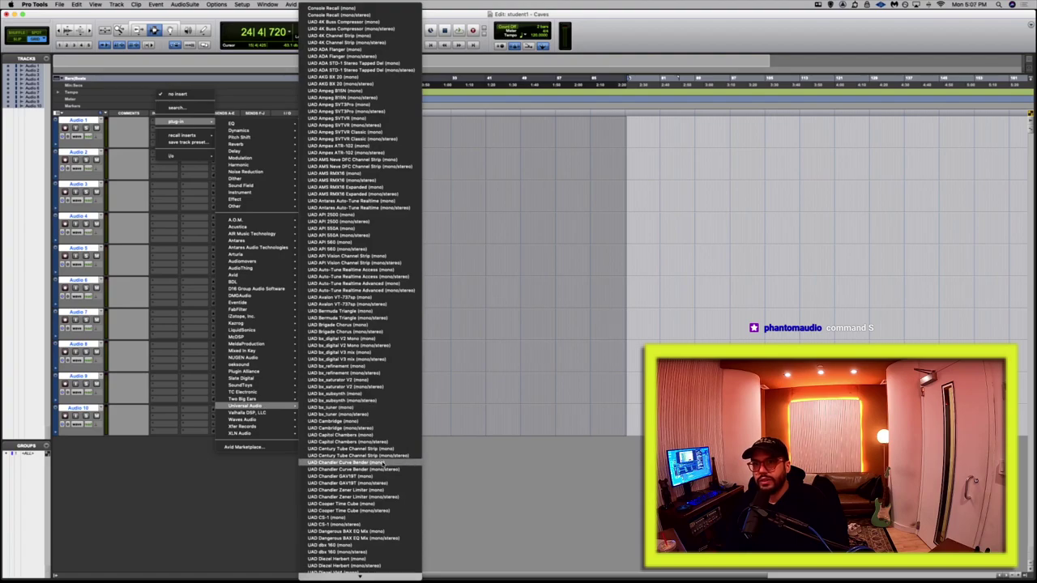
pyautogui.scroll(-3, 384, 465)
pyautogui.scroll(-15, 384, 465)
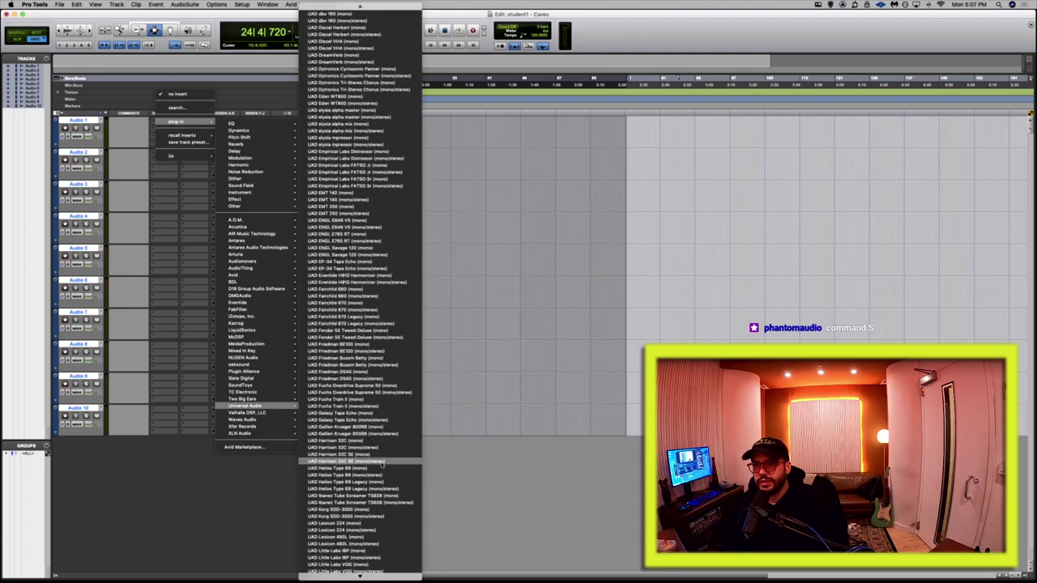
pyautogui.scroll(-15, 380, 465)
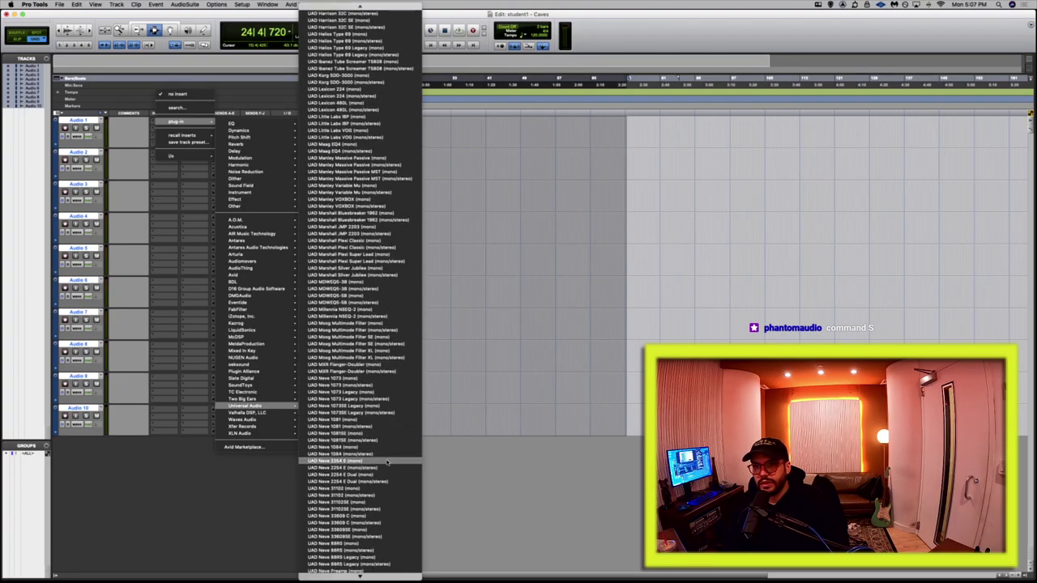
pyautogui.scroll(-15, 381, 462)
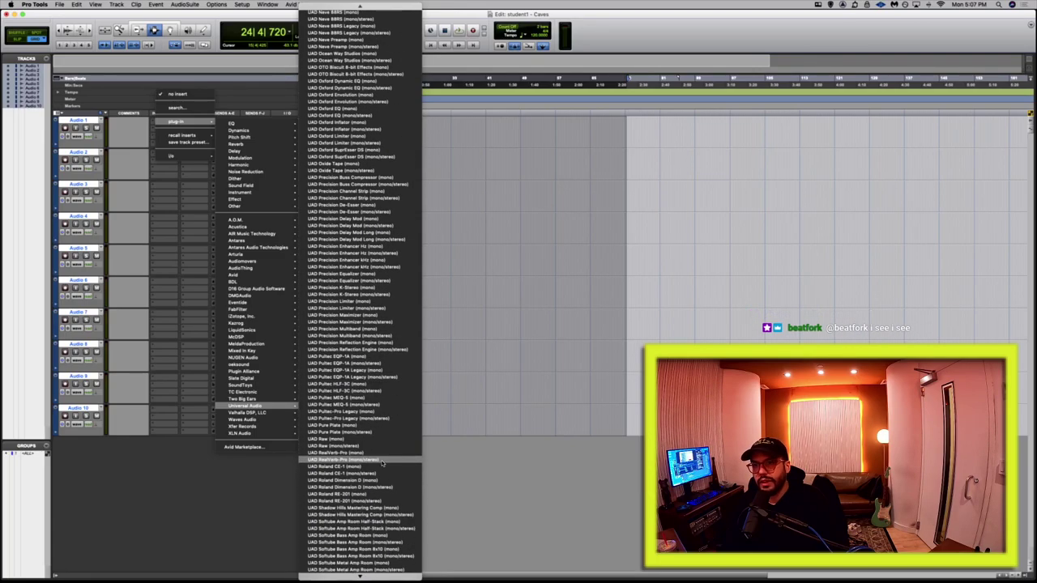
pyautogui.scroll(-5, 383, 463)
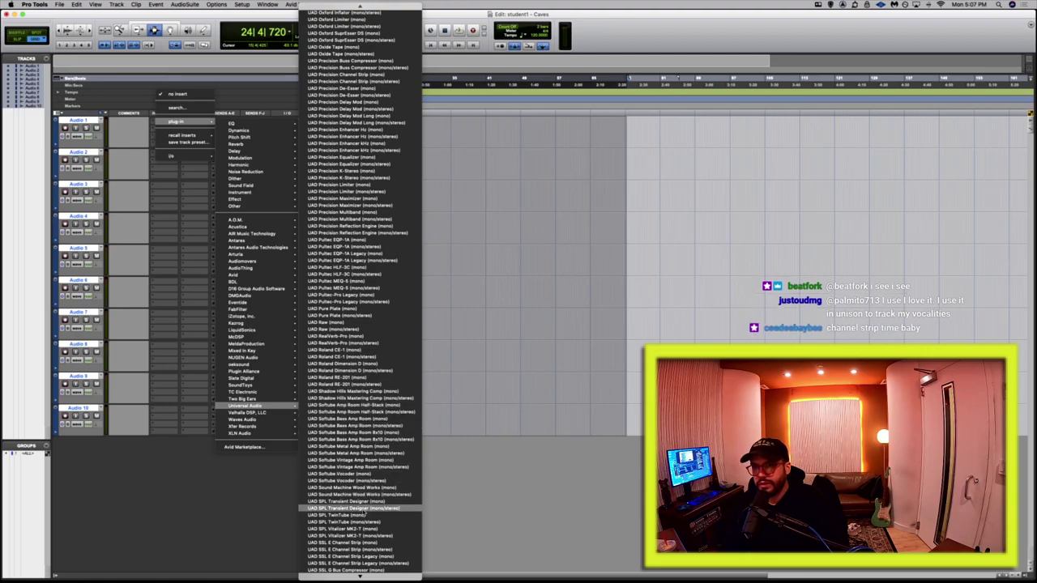
pyautogui.scroll(-1, 366, 530)
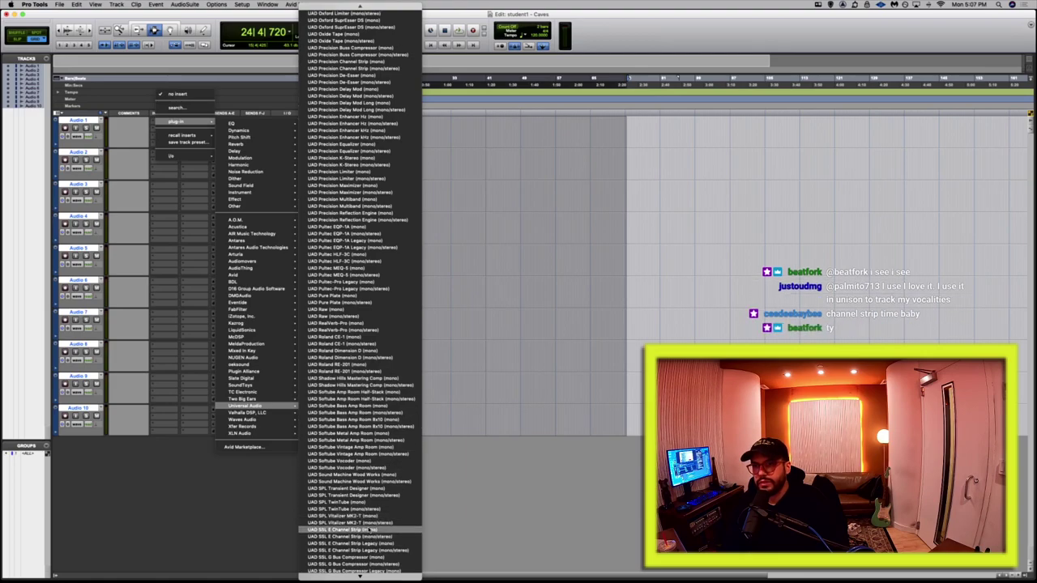
pyautogui.click(198, 341)
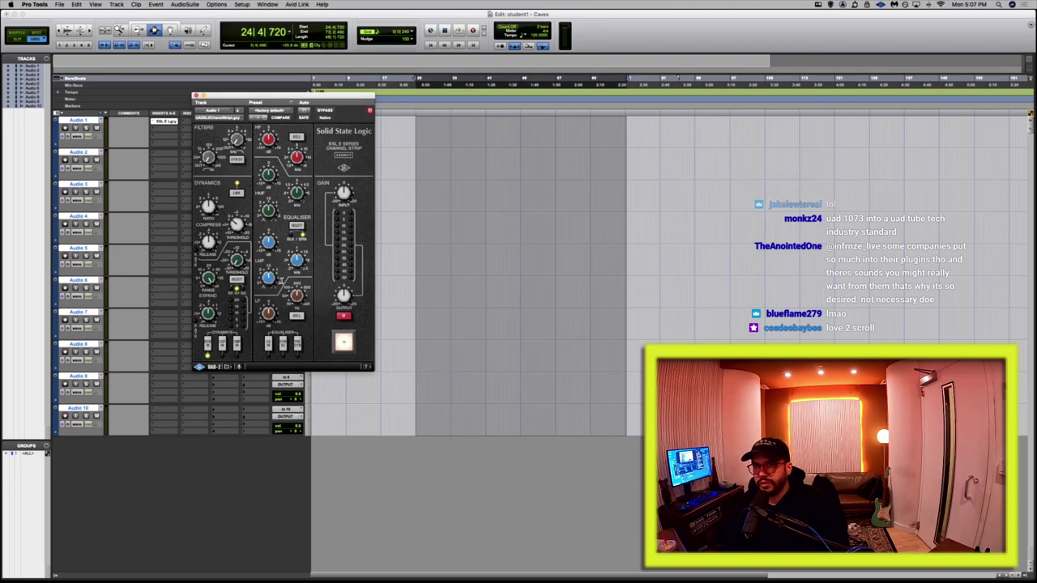
pyautogui.moveTo(239, 97); pyautogui.dragTo(300, 100)
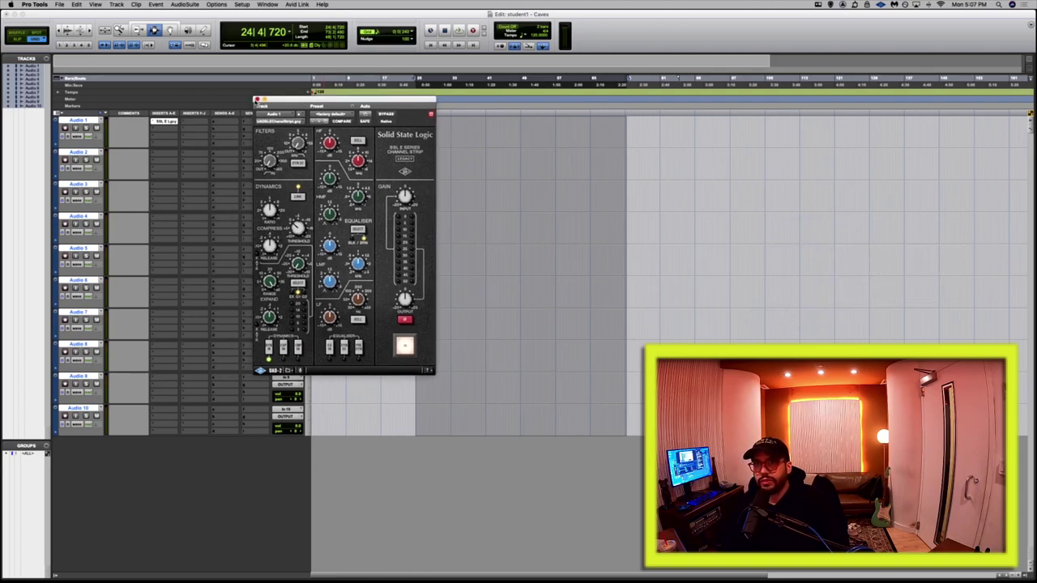
pyautogui.click(257, 100)
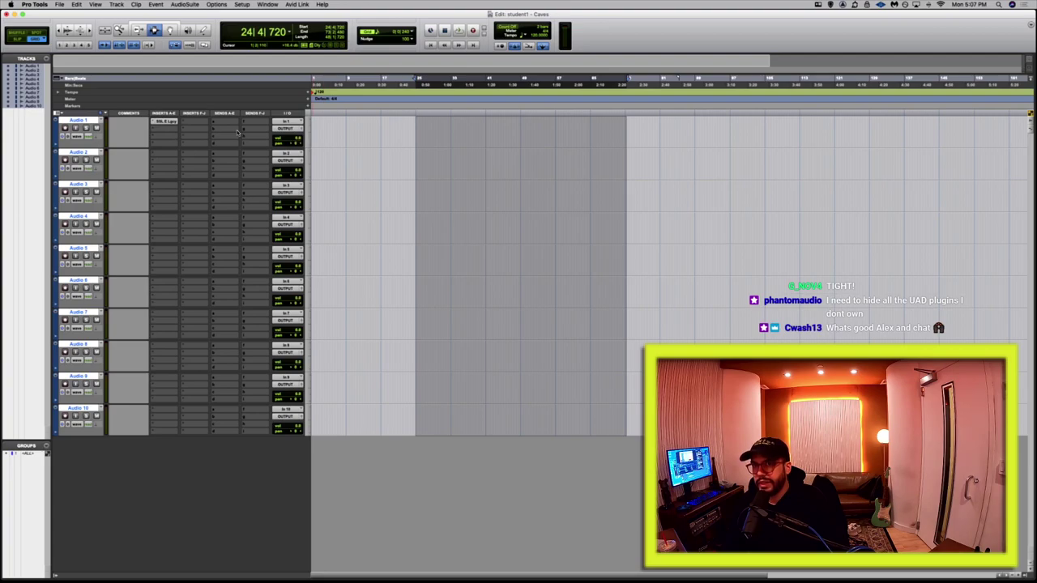
# Create an empty clip on Audio 1 and move it to the start of the timeline.
pyautogui.moveTo(416, 125); pyautogui.dragTo(601, 144)
pyautogui.press('super+c')
pyautogui.click(496, 143)
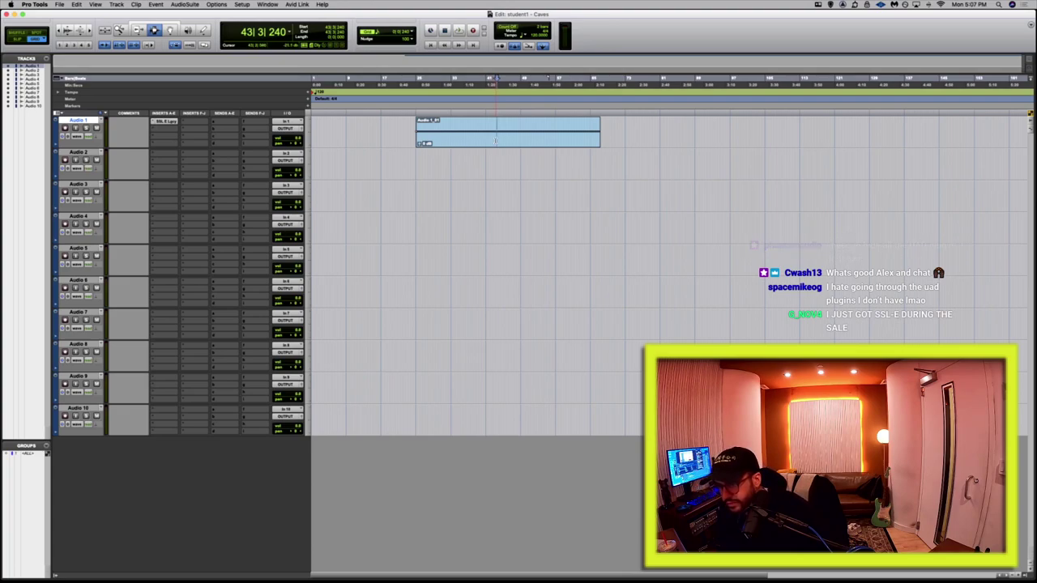
pyautogui.moveTo(509, 144); pyautogui.dragTo(350, 132)
pyautogui.click(349, 132)
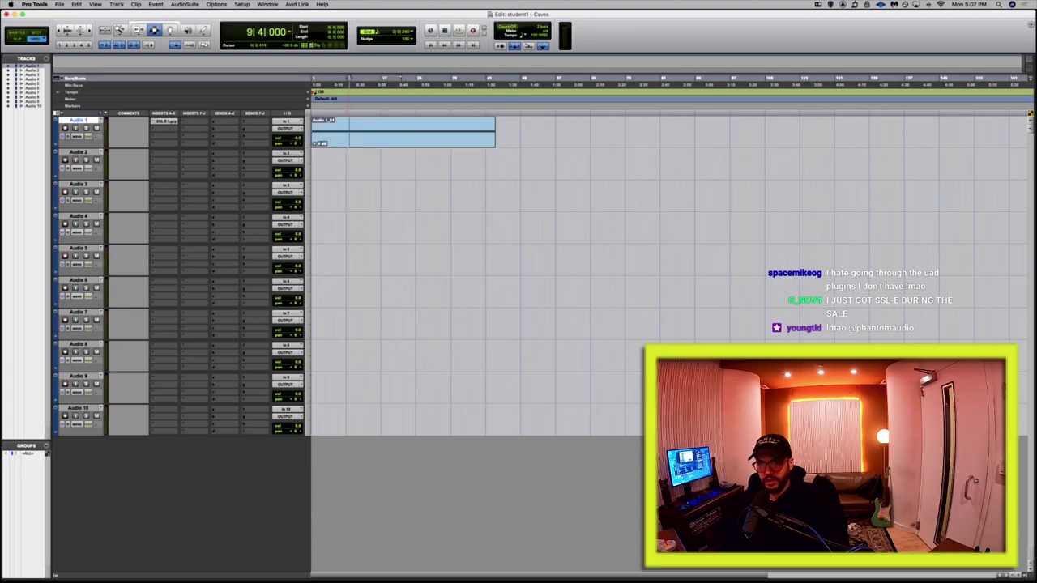
pyautogui.moveTo(323, 133)
pyautogui.mouseDown()
pyautogui.moveTo(479, 134)
pyautogui.moveTo(333, 141)
pyautogui.mouseUp()
pyautogui.click(467, 139)
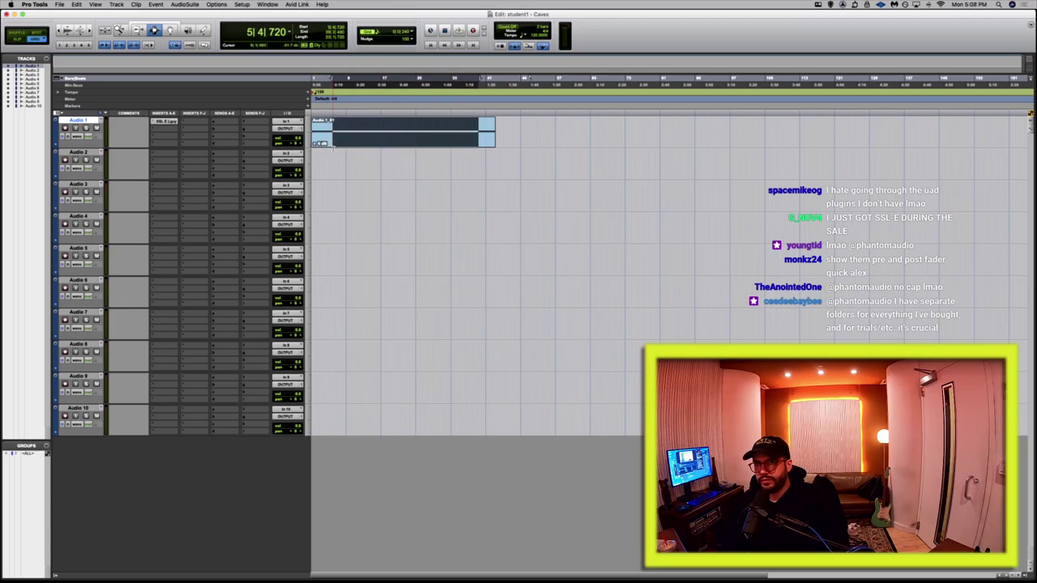
# Open the SSL E Channel Strip on Audio 1 and turn up the lower knob in its Filters section.
pyautogui.click(333, 142)
pyautogui.click(163, 122)
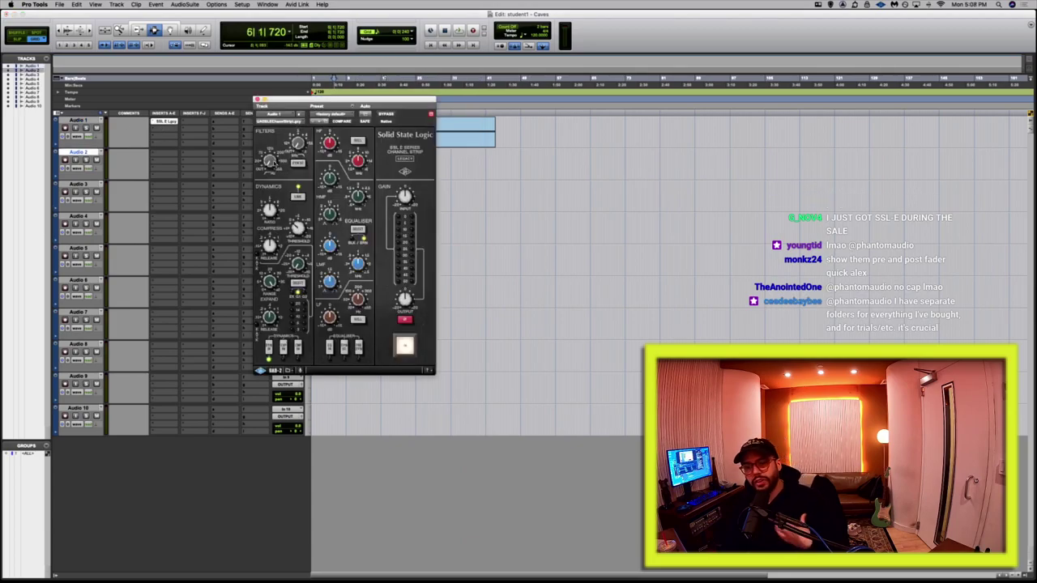
pyautogui.moveTo(268, 161); pyautogui.dragTo(275, 139)
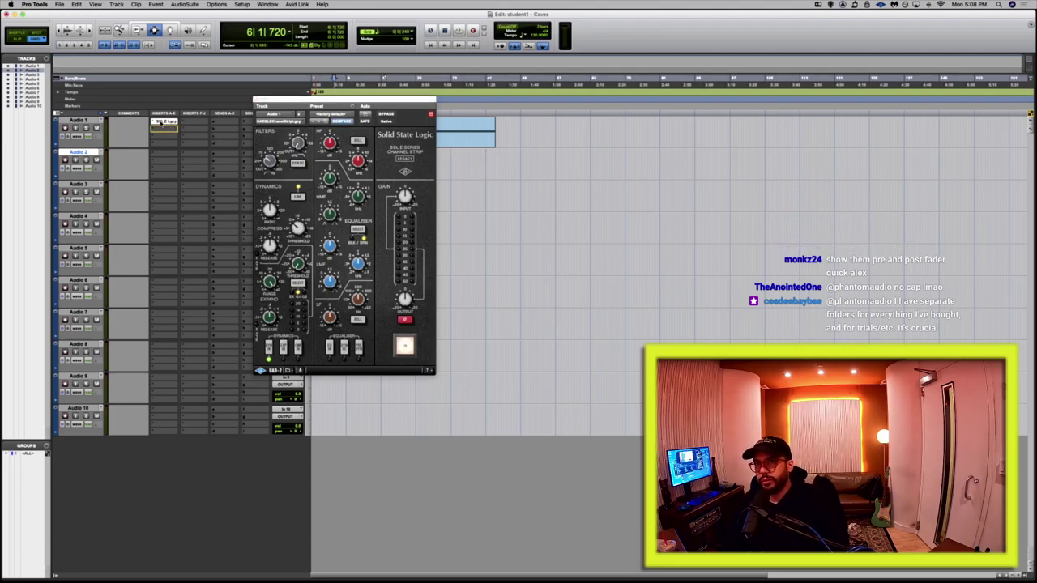
# Move the SSL E Channel Strip to Audio 1's second insert slot and insert Antares Auto-Key (mono) in the first slot.
pyautogui.click(162, 122)
pyautogui.moveTo(174, 121)
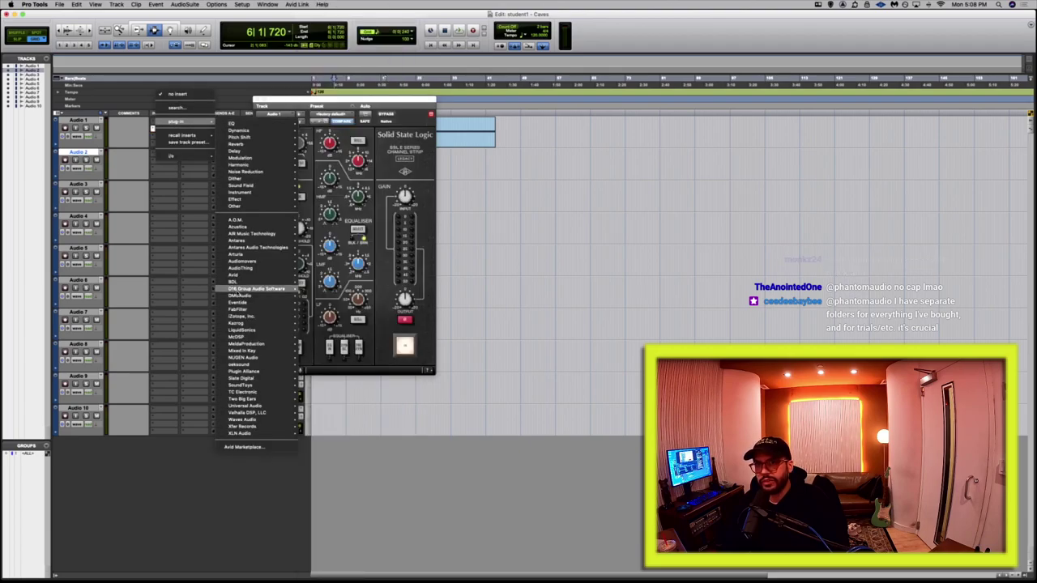
pyautogui.moveTo(274, 242)
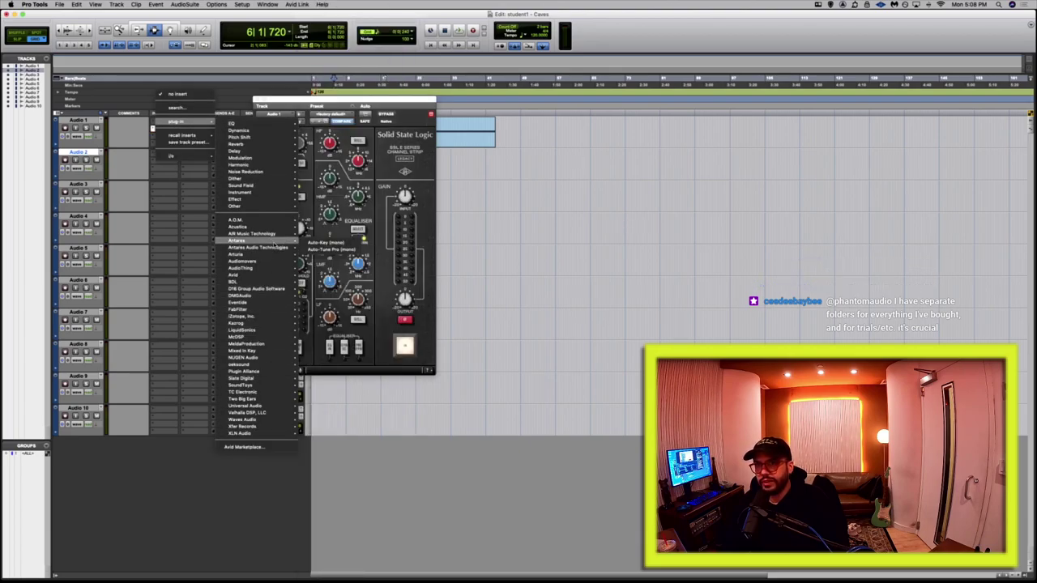
pyautogui.click(155, 148)
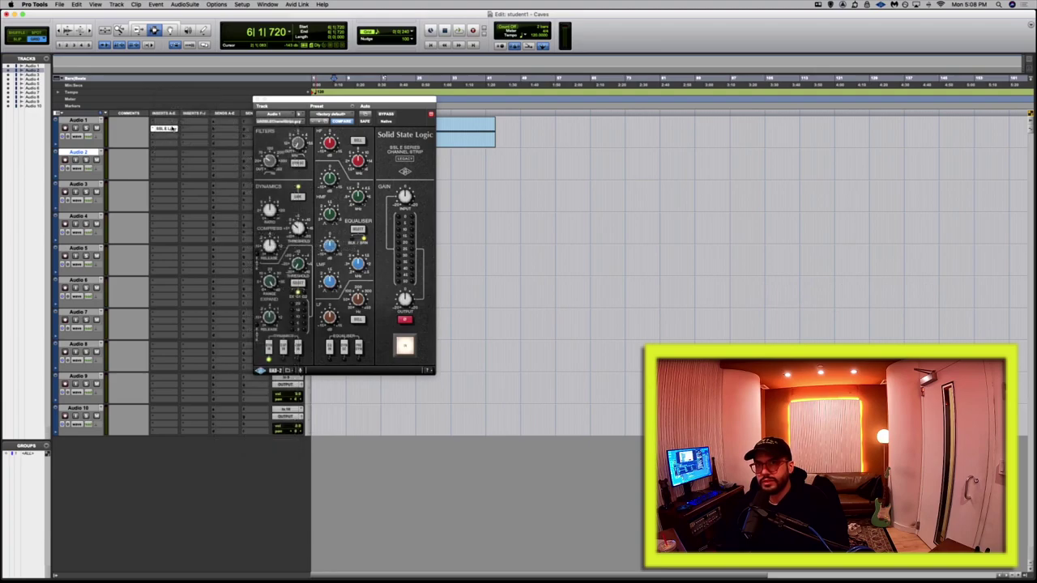
pyautogui.click(169, 122)
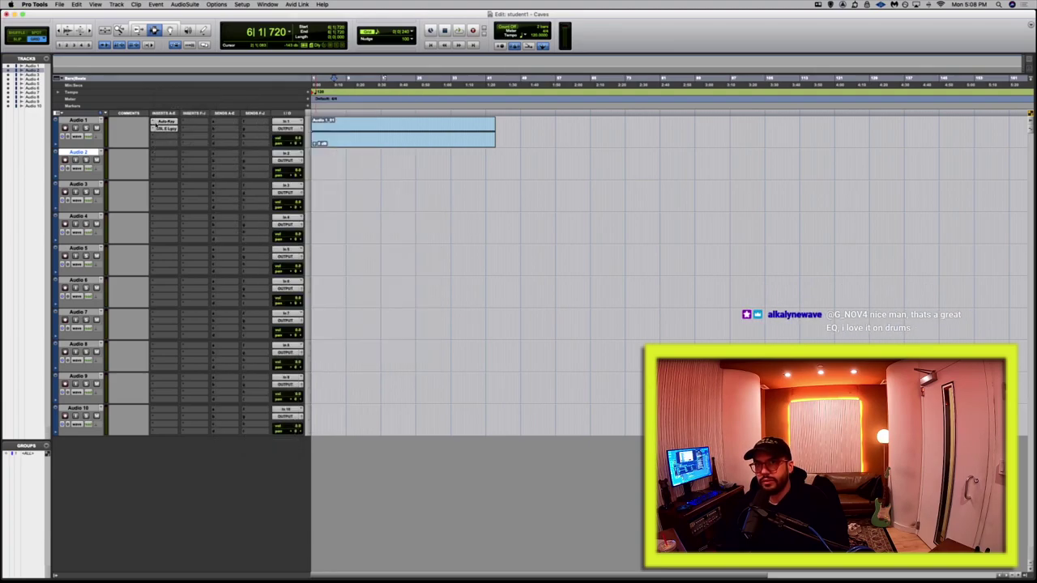
# Replace Auto-Key in Audio 1's first insert slot with Antares Auto-Tune Pro (mono).
pyautogui.click(157, 124)
pyautogui.moveTo(174, 122)
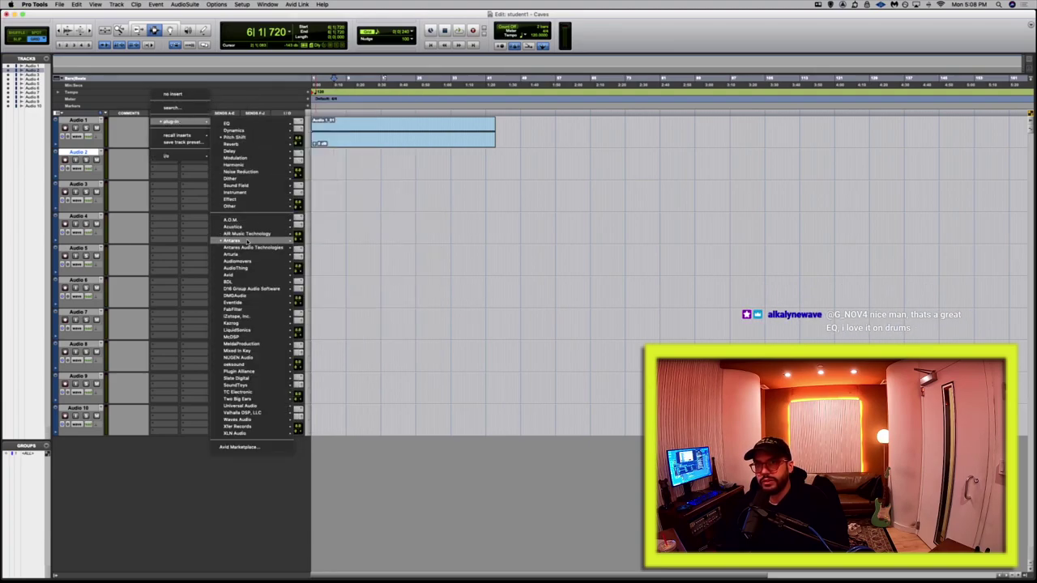
pyautogui.moveTo(247, 242)
pyautogui.click(304, 247)
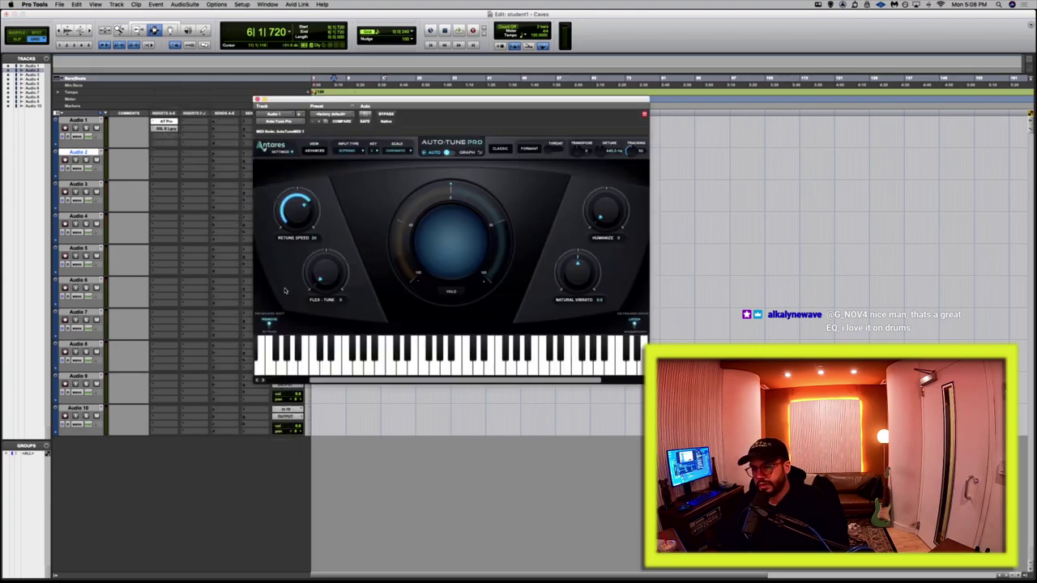
# Bypass Auto-Tune Pro on Audio 1 and open the SSL E Channel Strip's window.
pyautogui.click(169, 122)
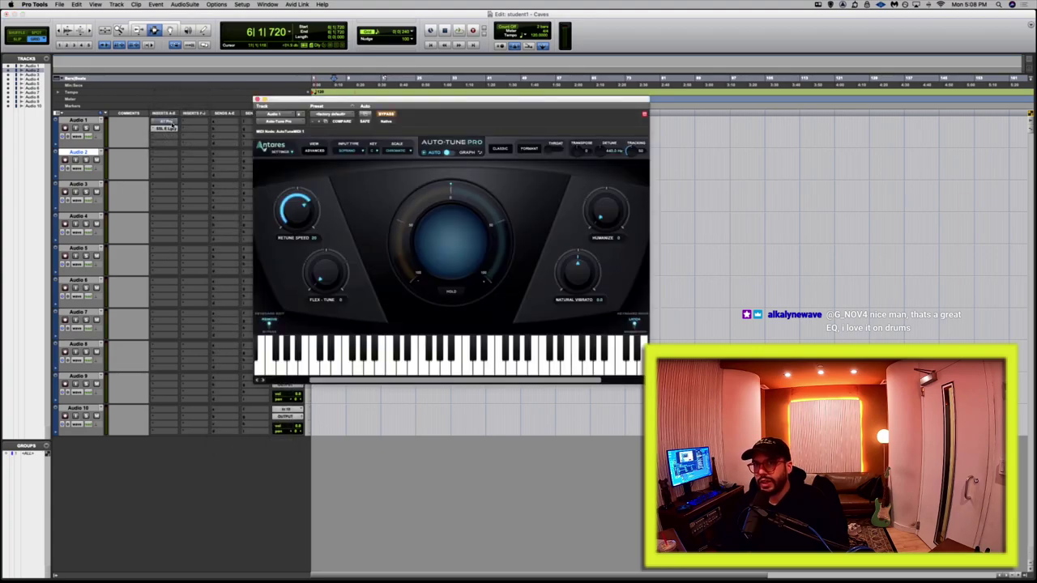
pyautogui.click(170, 129)
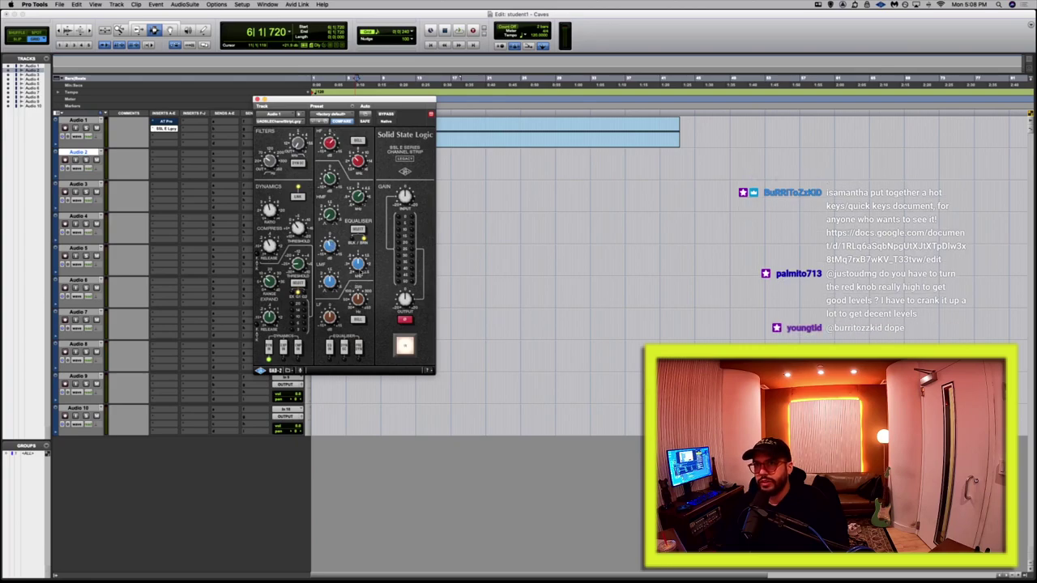
# Look over the SSL E Channel Strip's equaliser controls on Audio 1 and close its window.
pyautogui.moveTo(358, 267); pyautogui.dragTo(352, 280)
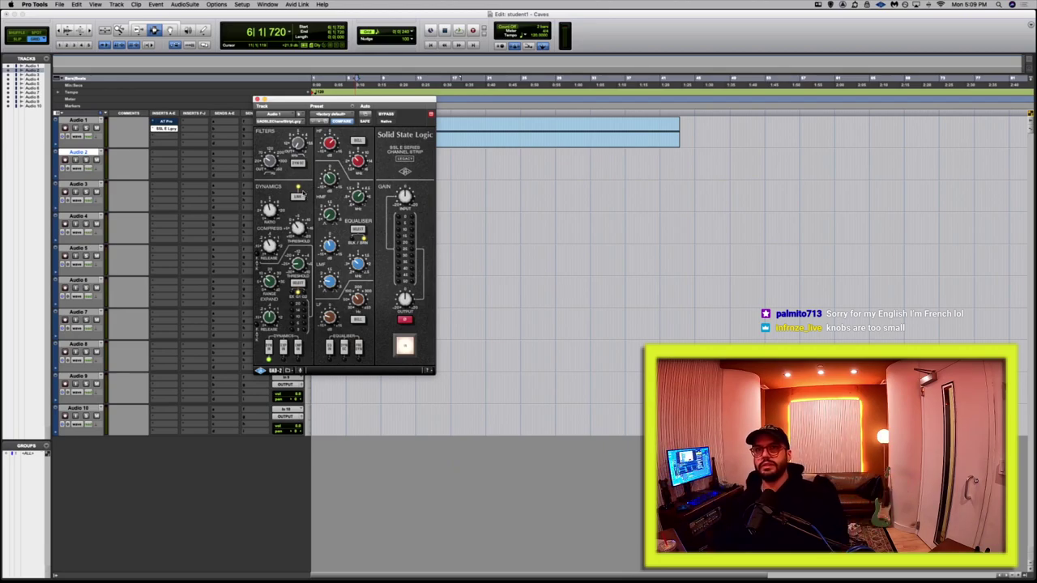
pyautogui.click(258, 99)
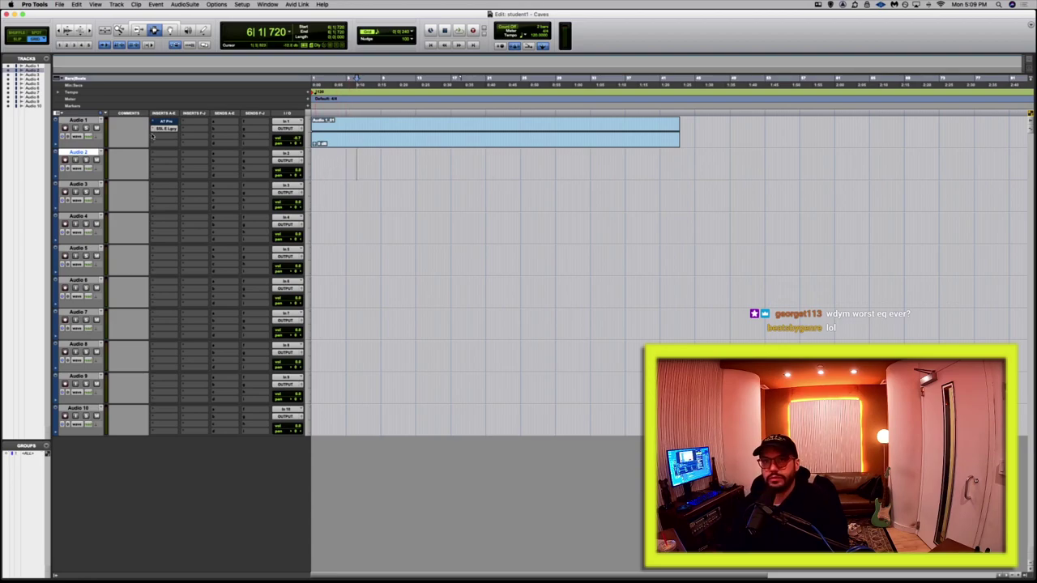
pyautogui.click(173, 129)
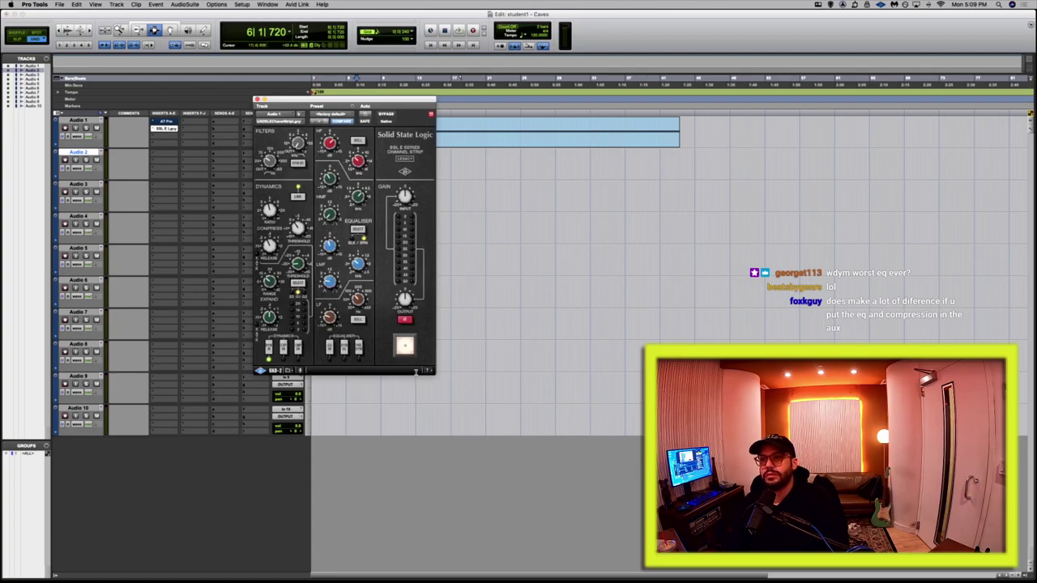
pyautogui.click(257, 99)
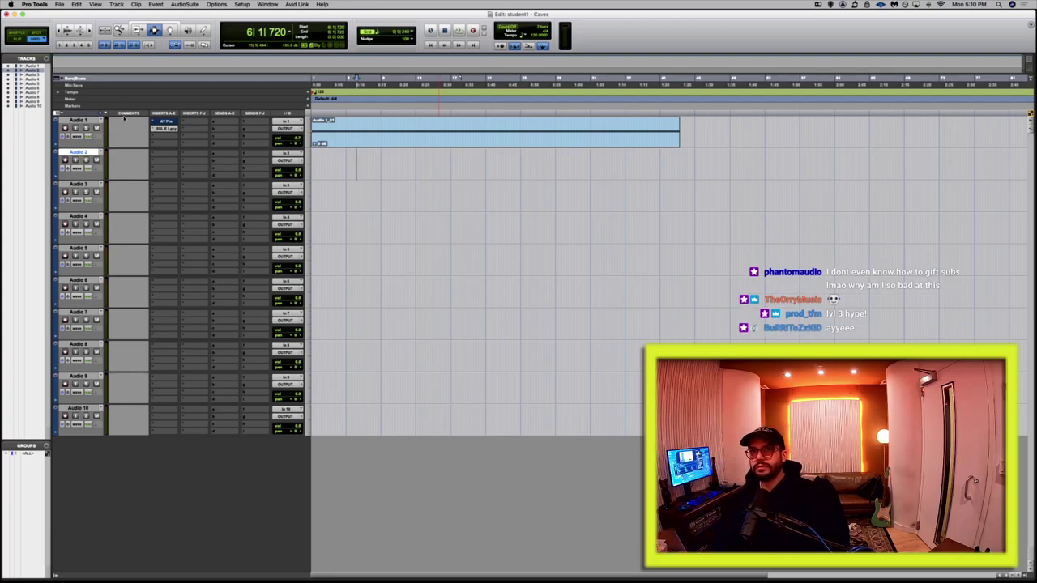
# Insert the McDSP 4030 Retro Compressor (mono) in Audio 1's third insert slot and close its window.
pyautogui.click(155, 134)
pyautogui.moveTo(186, 135)
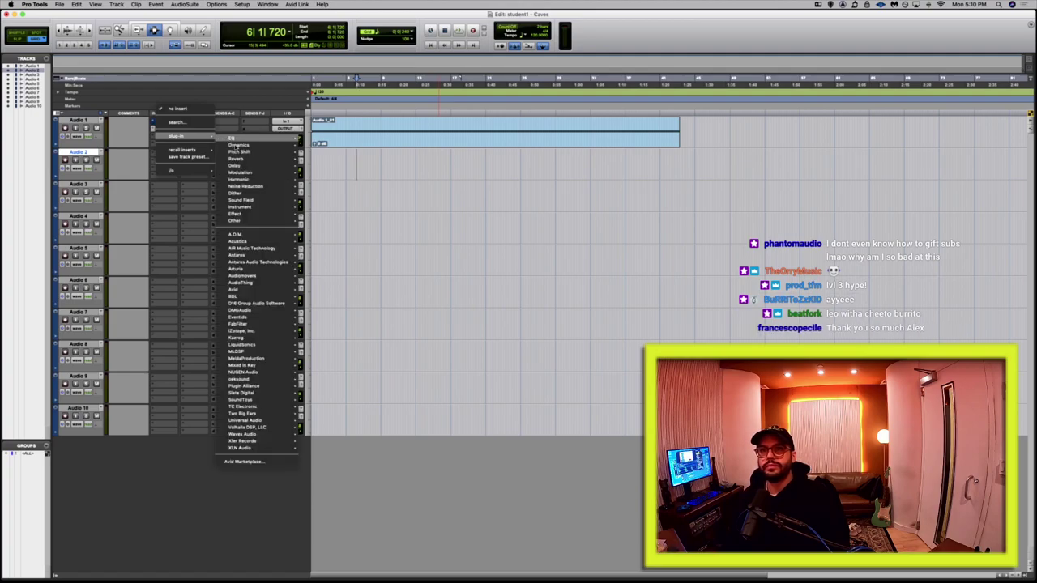
pyautogui.moveTo(279, 147)
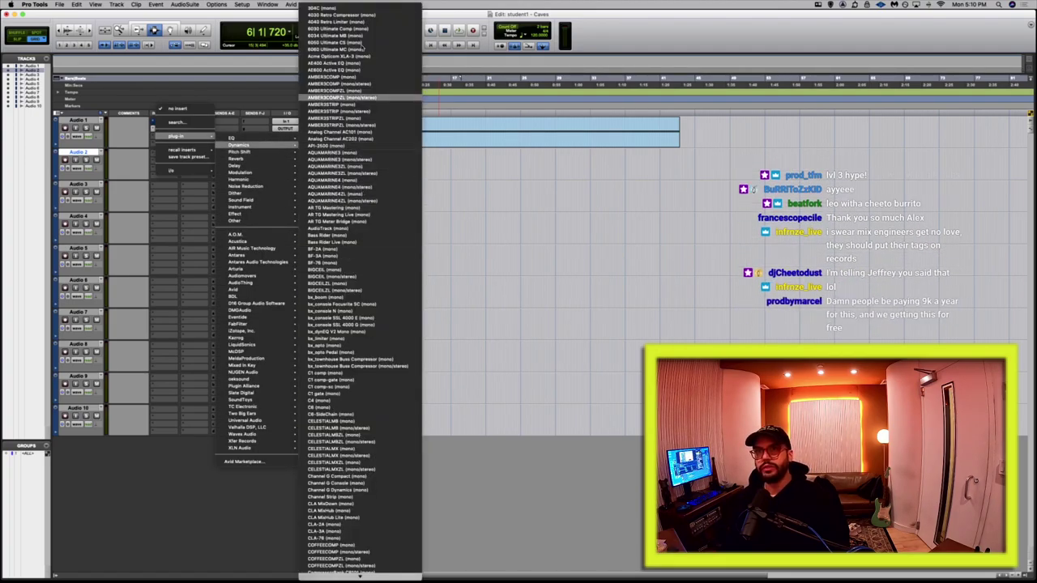
pyautogui.click(362, 15)
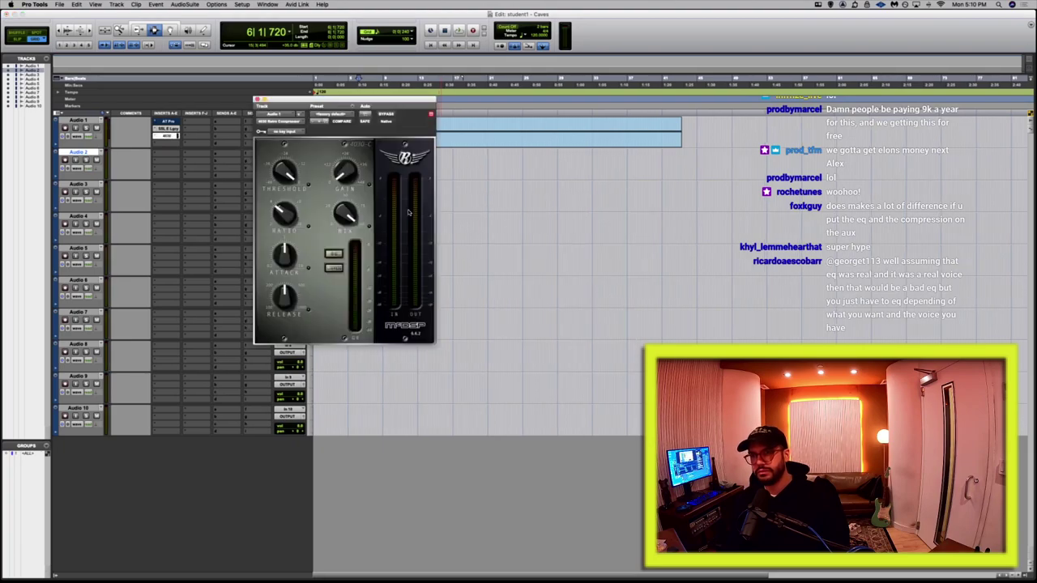
pyautogui.click(256, 99)
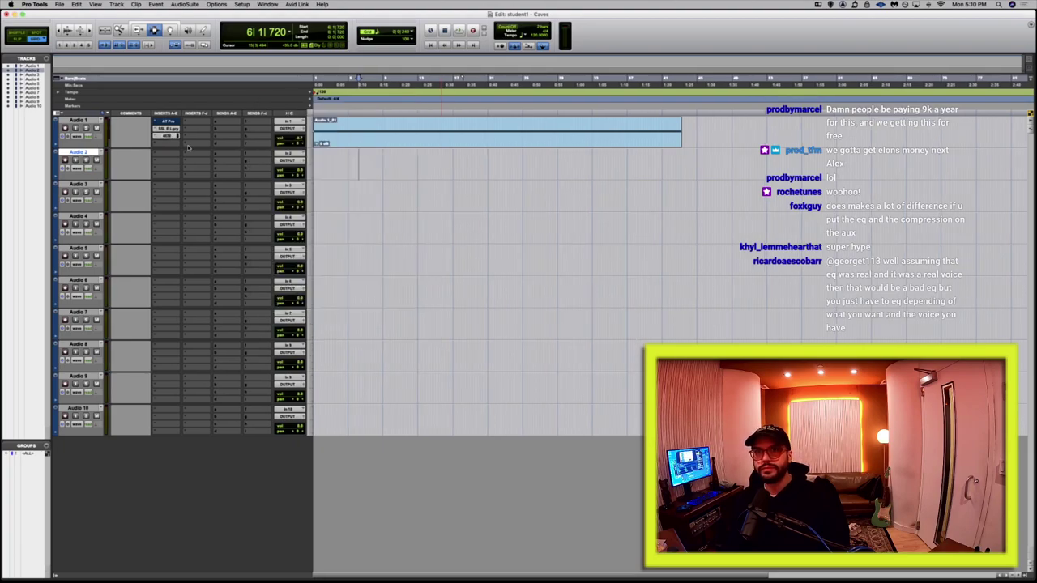
# Insert FabFilter Pro-Q 3 (mono) in Audio 1's fourth insert slot.
pyautogui.click(170, 145)
pyautogui.moveTo(171, 143)
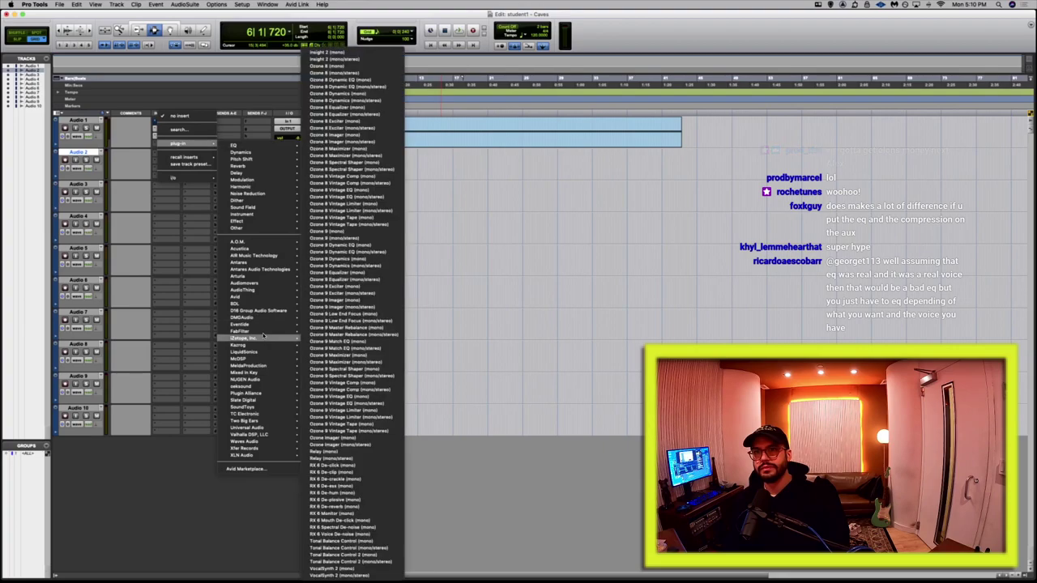
pyautogui.moveTo(247, 332)
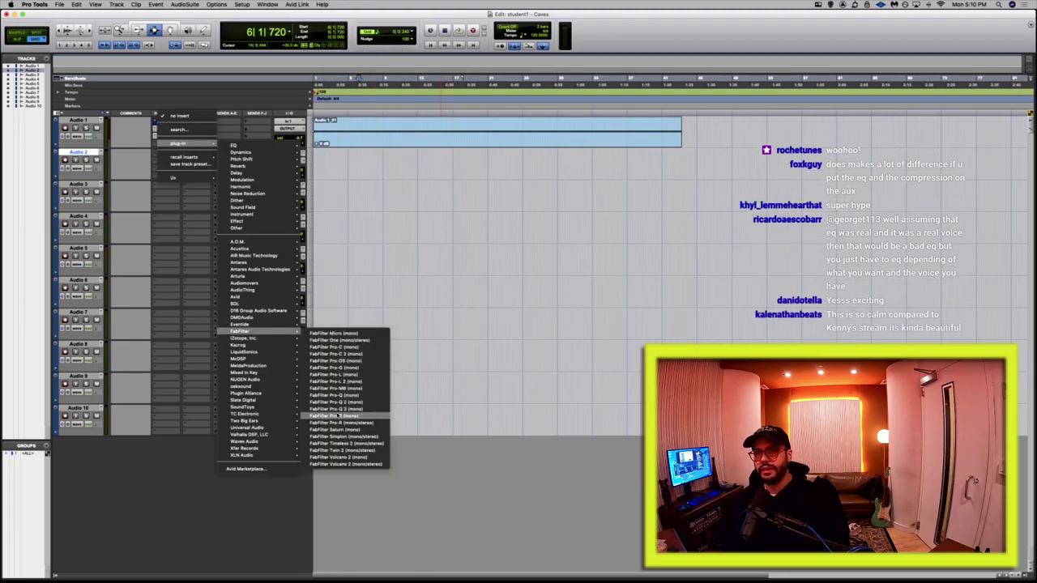
pyautogui.click(335, 410)
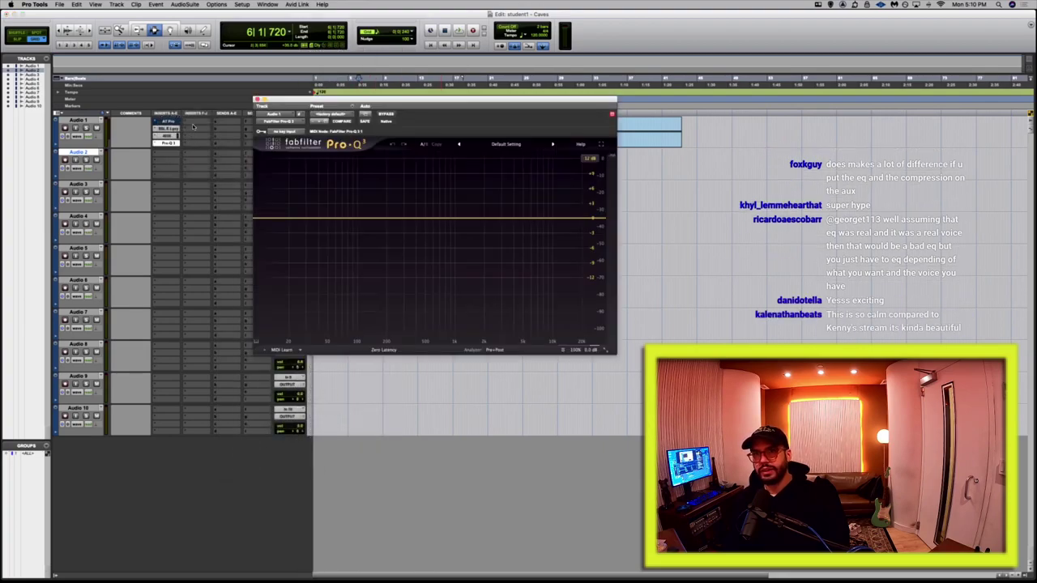
# Insert the DeEsser (mono) dynamics plug-in in Audio 1's first slot of Inserts F-J.
pyautogui.click(192, 127)
pyautogui.moveTo(208, 122)
pyautogui.moveTo(293, 302)
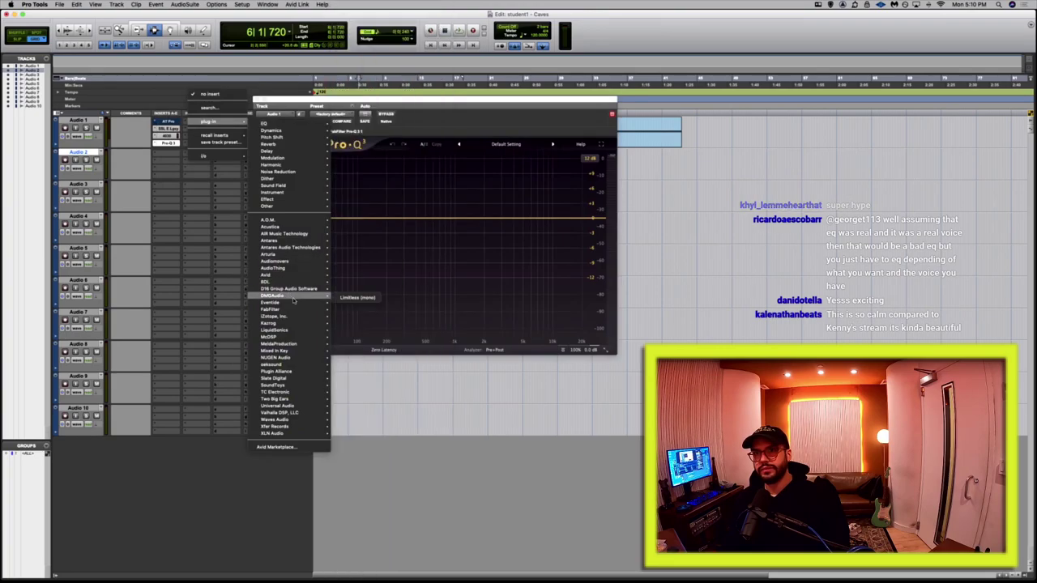
pyautogui.moveTo(275, 130)
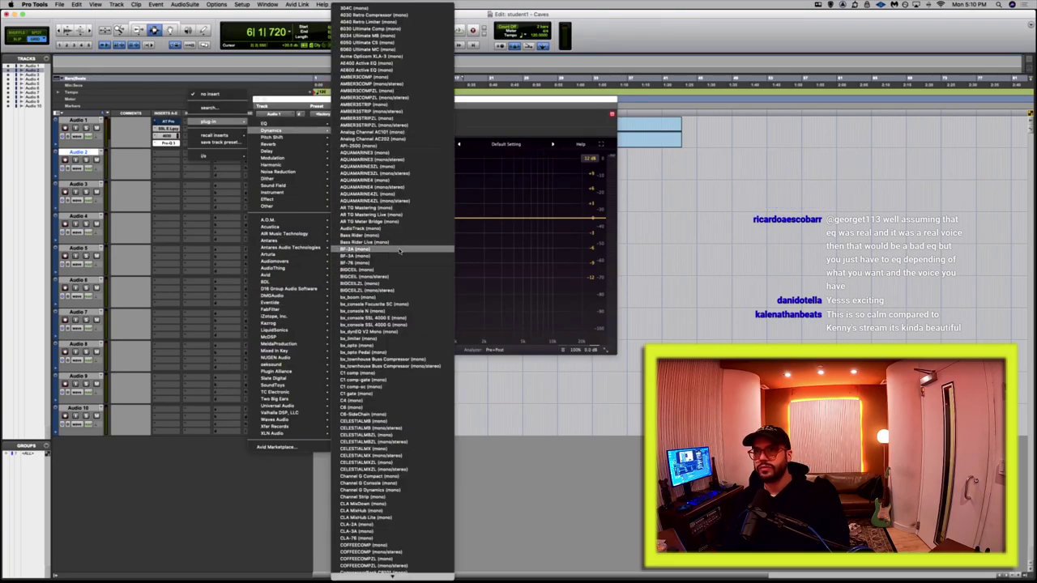
pyautogui.moveTo(393, 578)
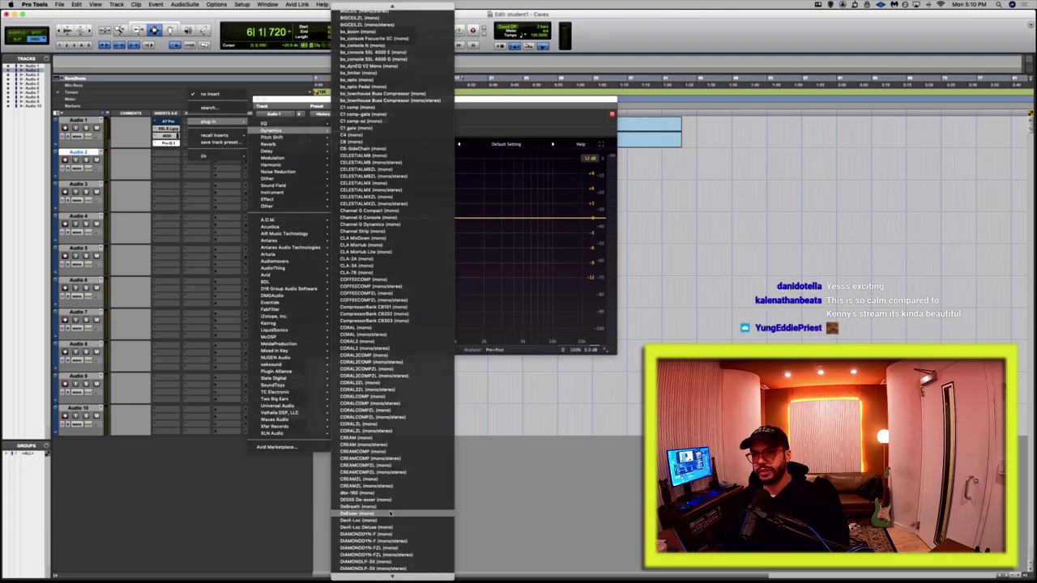
pyautogui.click(390, 514)
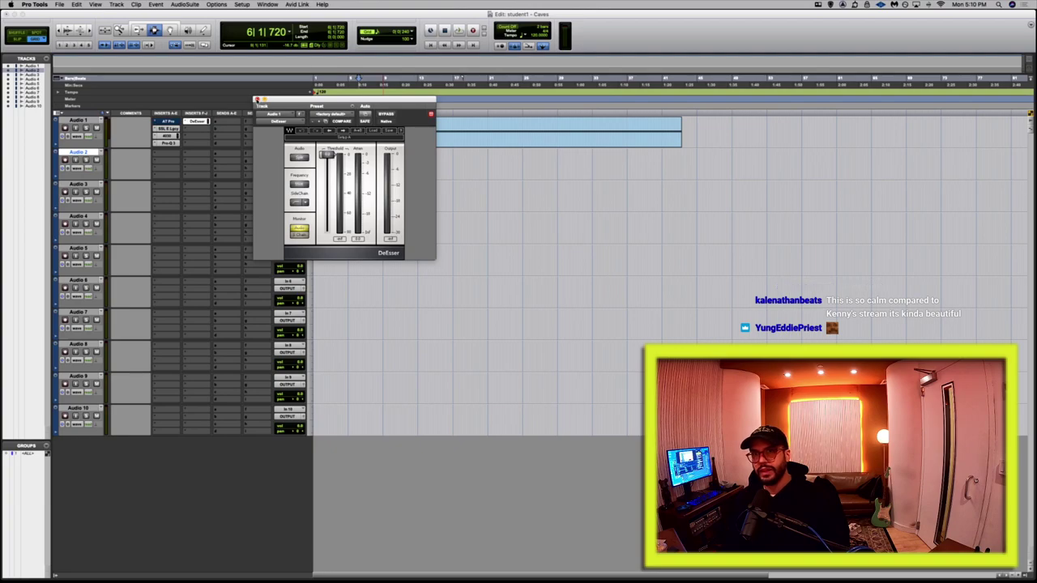
# Go through Audio 1's DeEsser, SSL E Channel Strip, 4030 and Pro-Q 3 plug-ins and leave their windows closed.
pyautogui.click(197, 121)
pyautogui.click(197, 120)
pyautogui.click(166, 128)
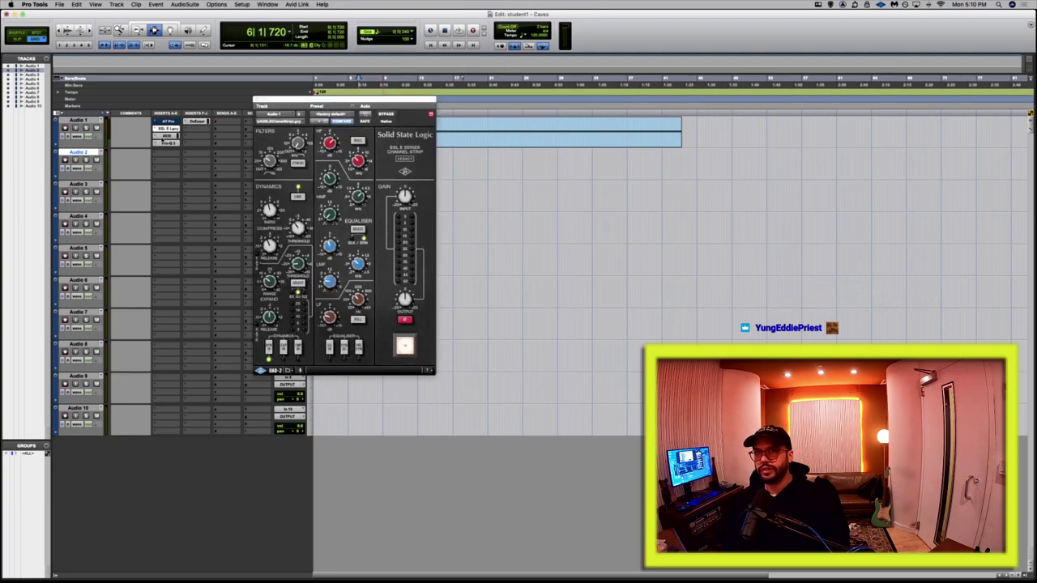
pyautogui.click(166, 135)
pyautogui.click(167, 143)
pyautogui.click(168, 144)
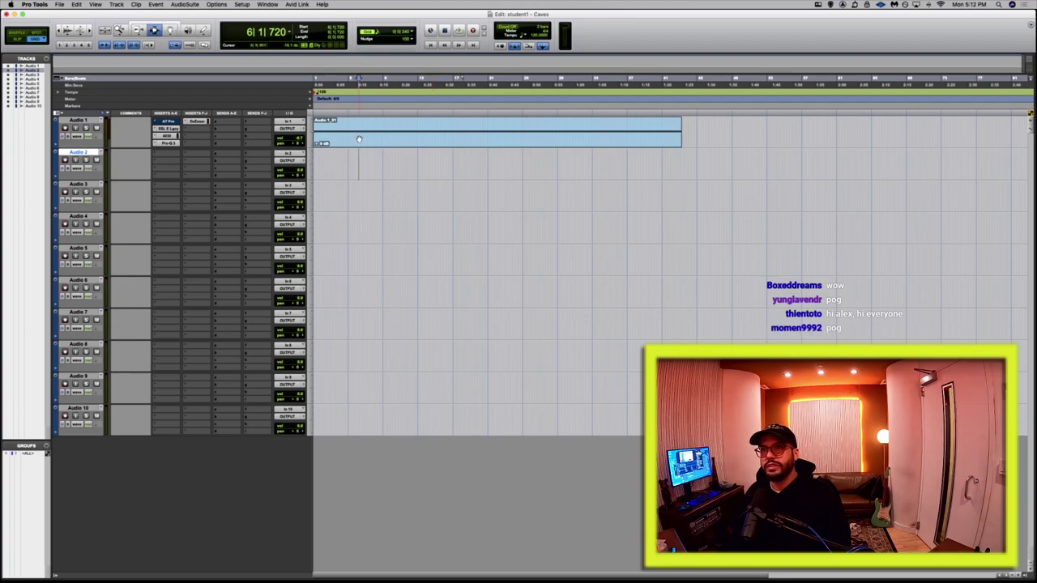
# Separate a section of the Audio 1 clip starting at 6|1|720 and move it down to Audio 2.
pyautogui.moveTo(358, 135); pyautogui.dragTo(473, 134)
pyautogui.press('F8')
pyautogui.press('super+e')
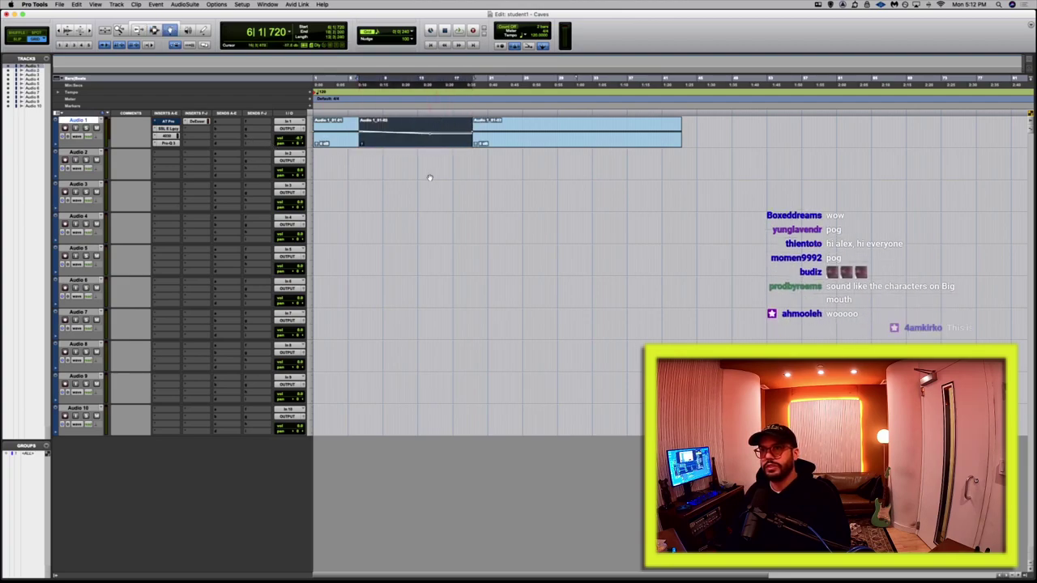
pyautogui.moveTo(411, 143); pyautogui.dragTo(413, 168)
pyautogui.press('F7')
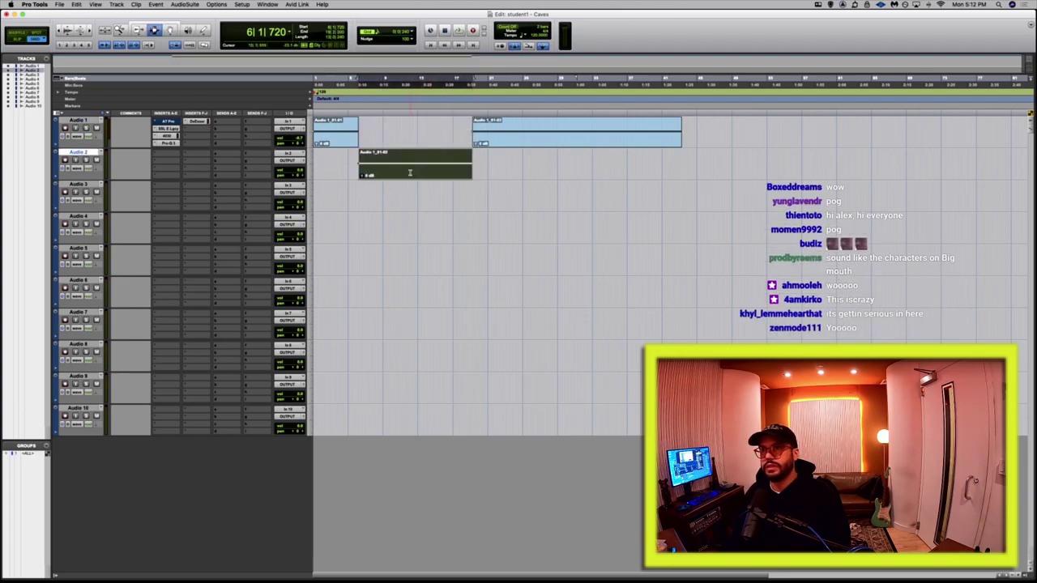
# Split the Audio 2 clip at 12|2|480 and move its second part to Audio 3.
pyautogui.click(417, 169)
pyautogui.press('super+e')
pyautogui.press('F8')
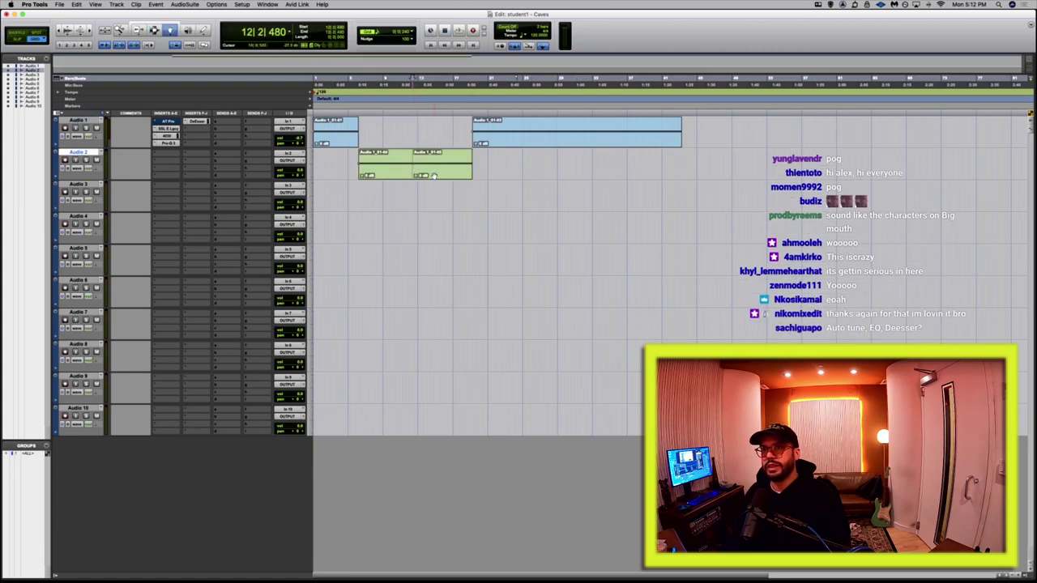
pyautogui.moveTo(438, 166); pyautogui.dragTo(437, 199)
# Split the long remaining Audio 1 clip at 31|1|240 and move its second part to Audio 2.
pyautogui.click(575, 121)
pyautogui.press('super+e')
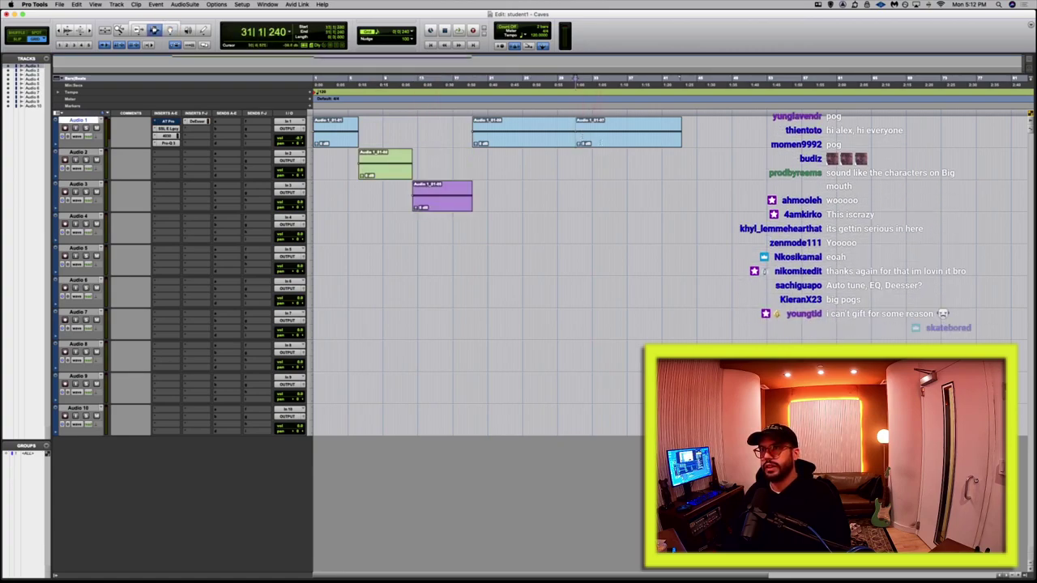
pyautogui.press('F8')
pyautogui.moveTo(576, 133); pyautogui.dragTo(586, 165)
pyautogui.press('super+[')
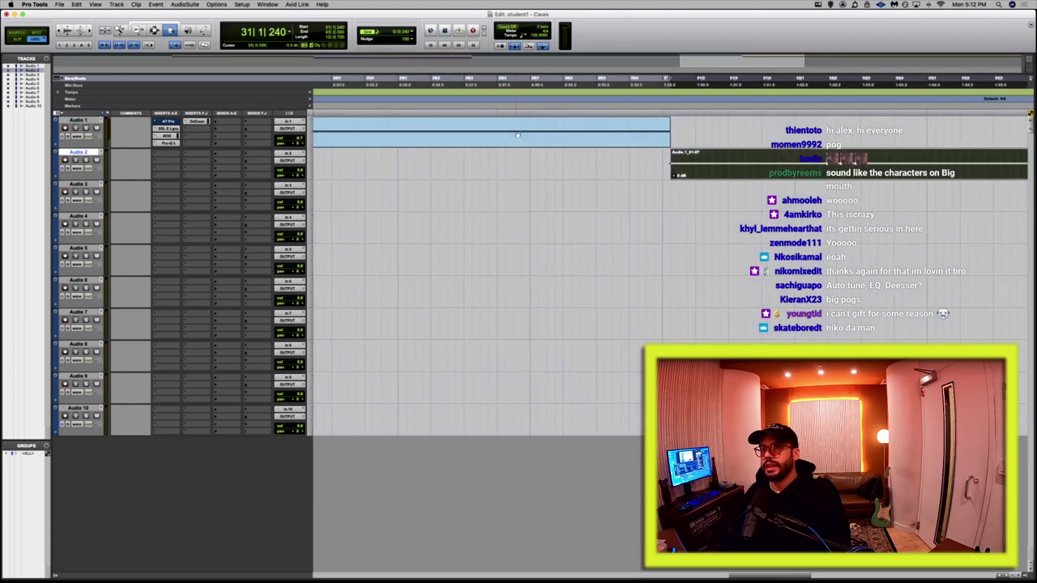
# Split the later Audio 1 clip at 22|3|480 and move its second part to Audio 4.
pyautogui.press('F7')
pyautogui.click(402, 133)
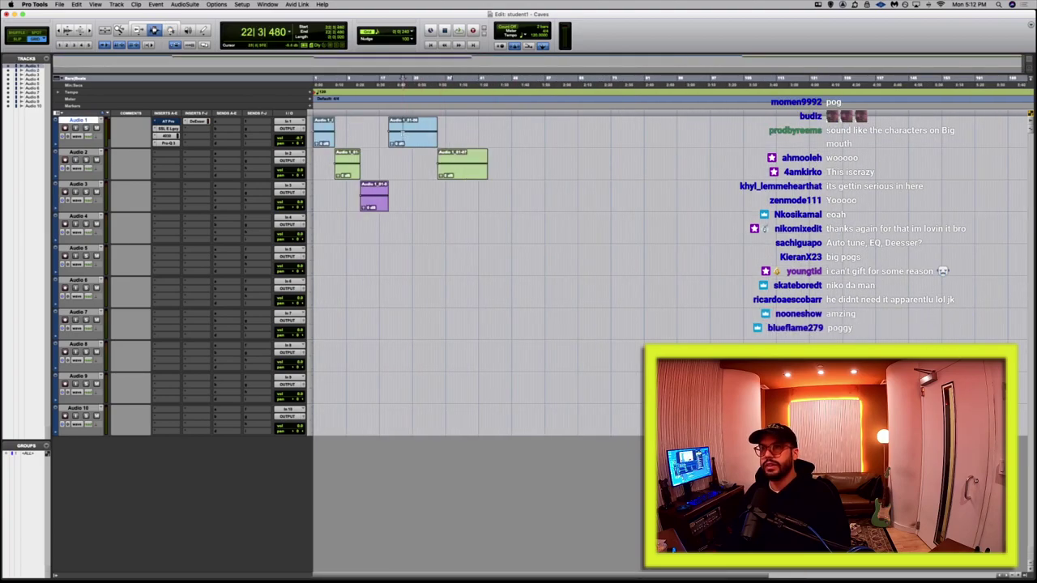
pyautogui.press('super+e')
pyautogui.press('F8')
pyautogui.moveTo(413, 134); pyautogui.dragTo(417, 227)
pyautogui.click(389, 185)
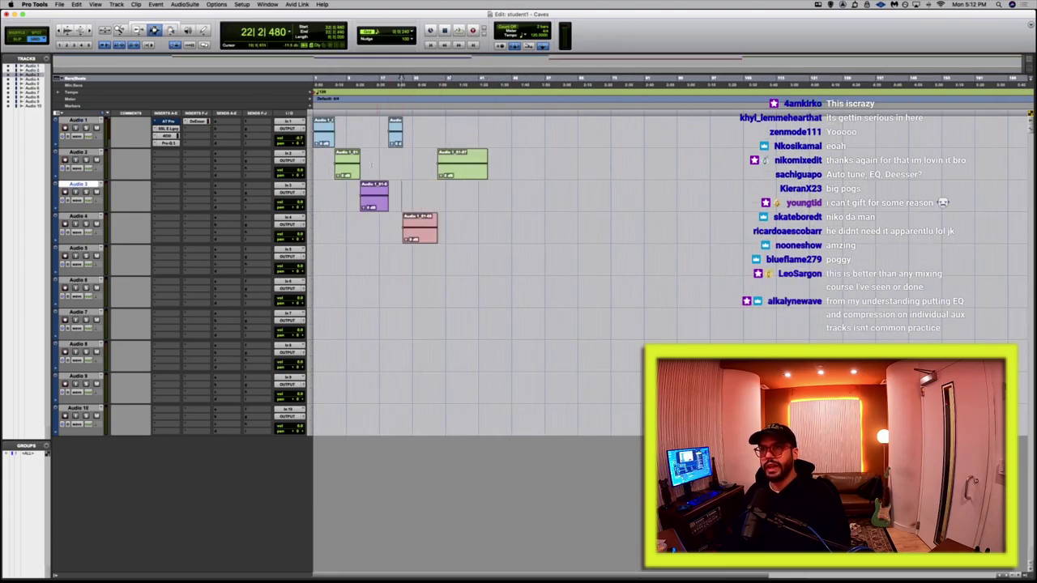
# Split the first Audio 1 clip at 3|2|000 and move its opening part to Audio 5.
pyautogui.press('super+]')
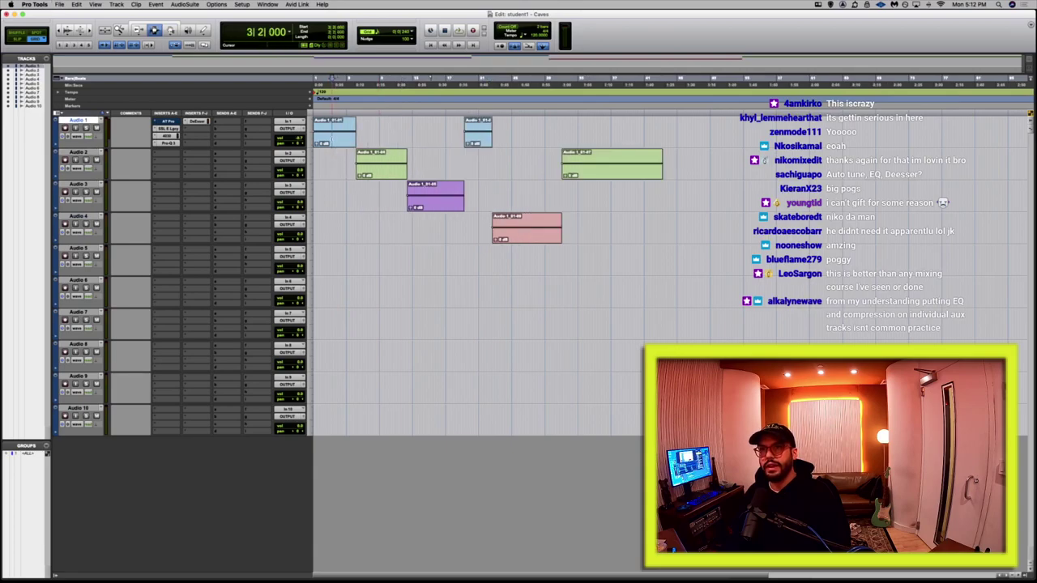
pyautogui.click(322, 137)
pyautogui.moveTo(322, 142); pyautogui.dragTo(310, 205)
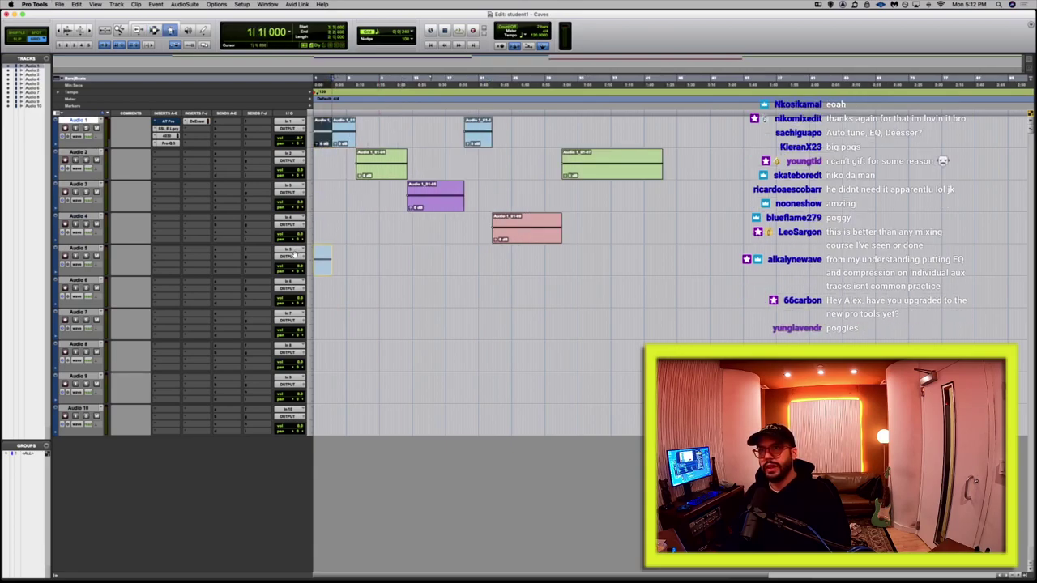
pyautogui.moveTo(294, 256); pyautogui.dragTo(301, 244)
pyautogui.moveTo(327, 144); pyautogui.dragTo(664, 170)
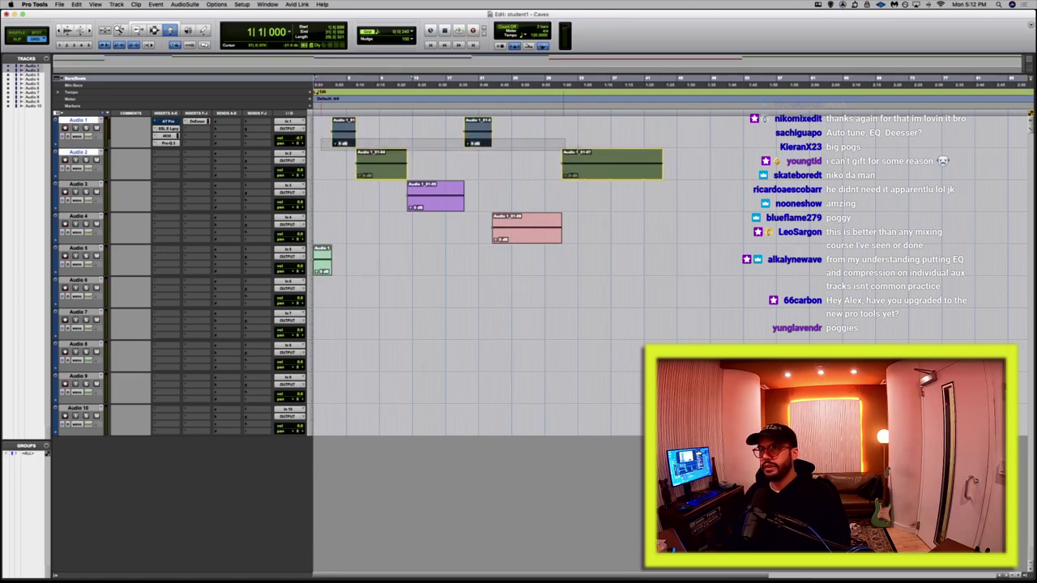
pyautogui.click(622, 128)
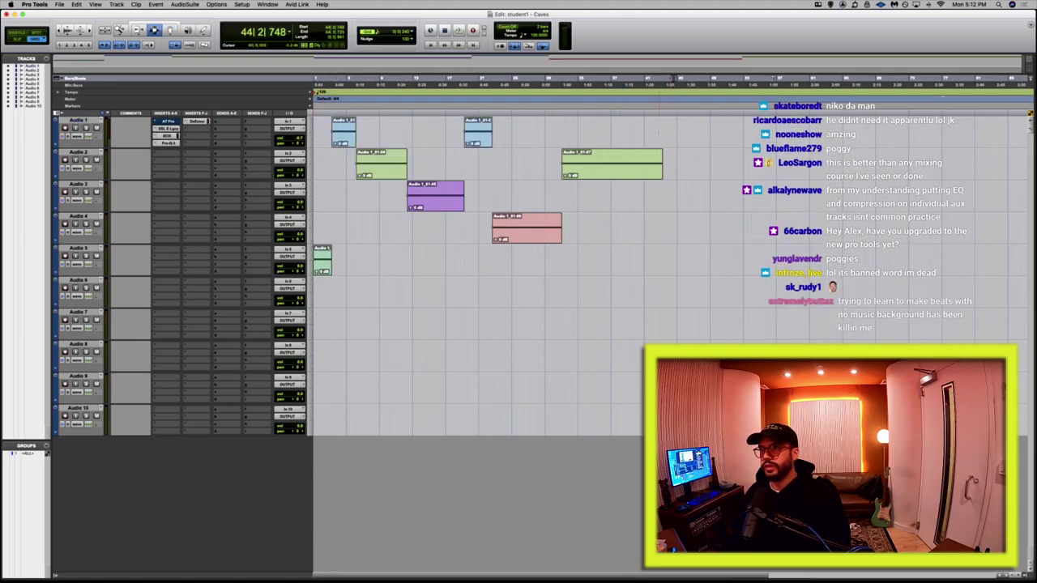
pyautogui.moveTo(661, 130); pyautogui.dragTo(687, 144)
pyautogui.click(319, 132)
pyautogui.click(731, 137)
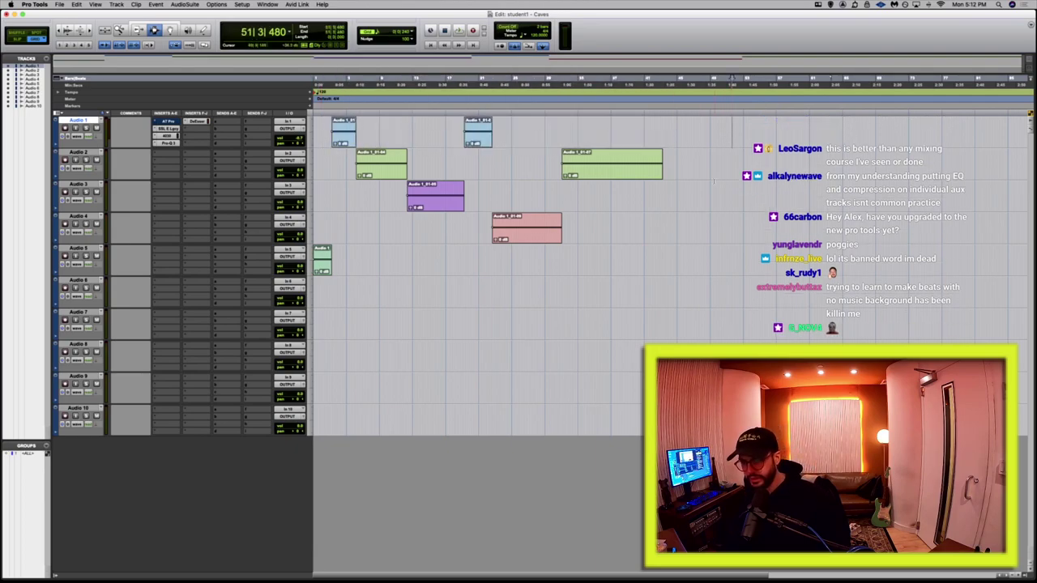
# Copy Audio 2's last clip to Audio 5 and 6 and Audio 4's clip to Audio 9, and move Audio 3's clip to Audio 7 at 8|3|022.
pyautogui.press('F8')
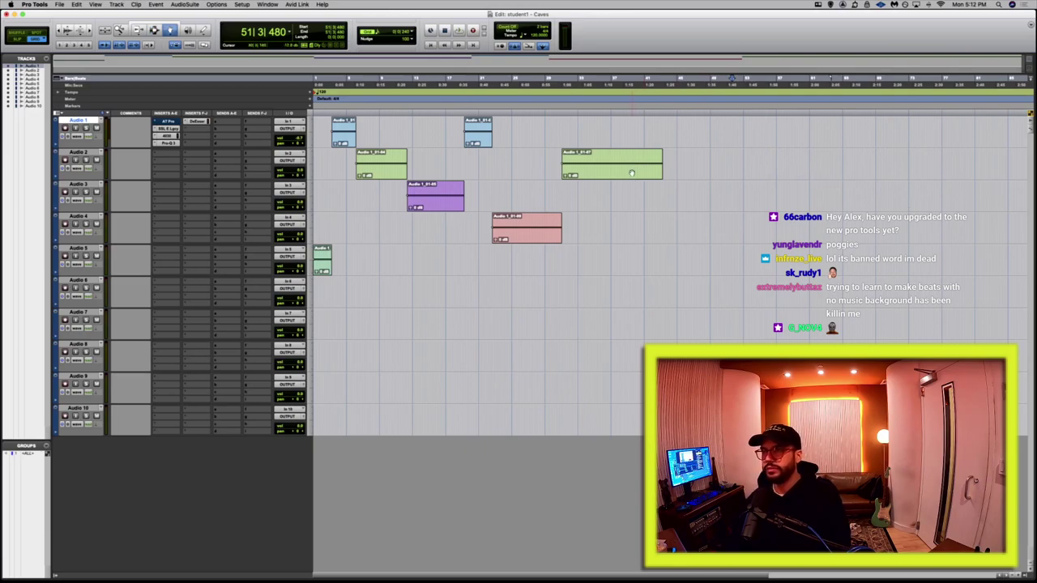
pyautogui.moveTo(631, 174); pyautogui.dragTo(597, 301)
pyautogui.moveTo(519, 235); pyautogui.dragTo(524, 387)
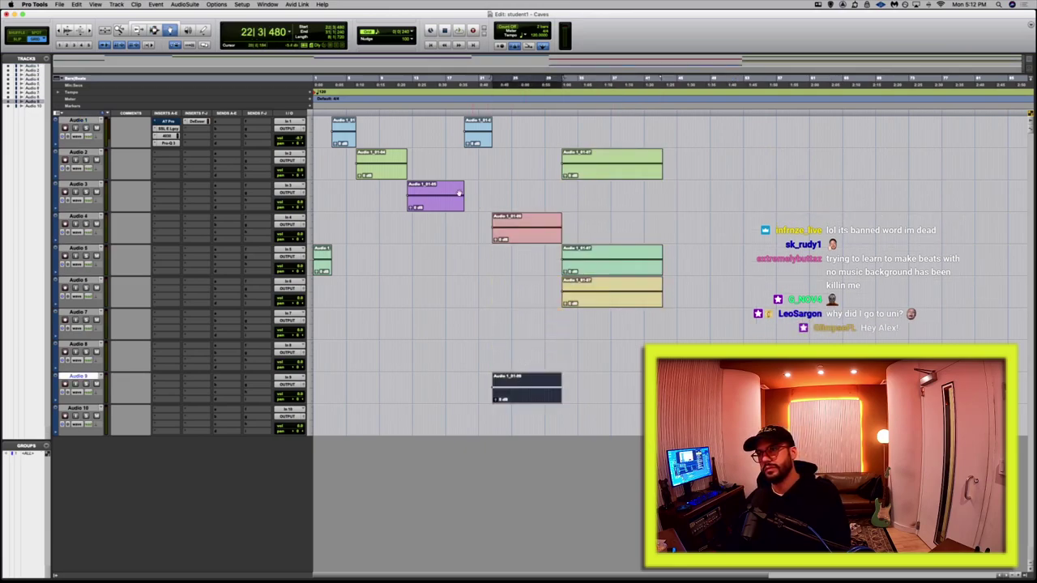
pyautogui.moveTo(436, 194); pyautogui.dragTo(436, 262)
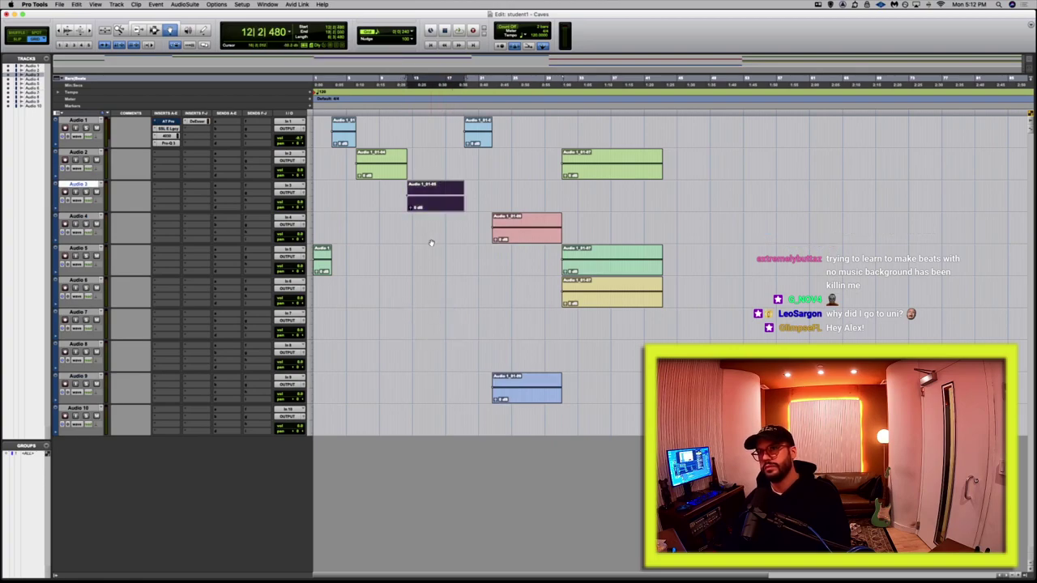
pyautogui.moveTo(428, 222); pyautogui.dragTo(397, 324)
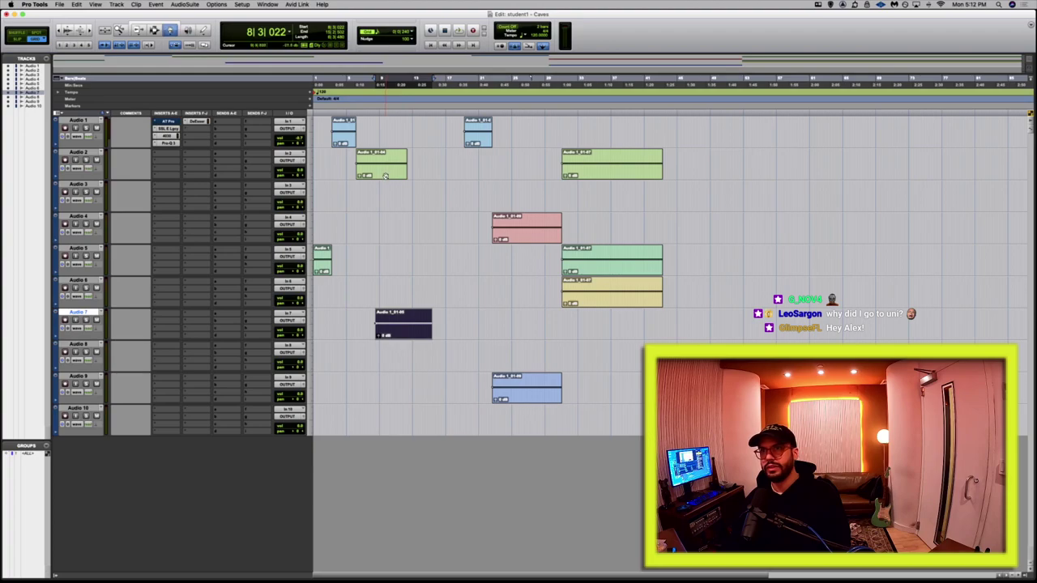
# Place copies of Audio 2's first clip on Audio 3, 4, 5, 7, 8 and 10, with the Audio 10 copy starting at 10|3|480.
pyautogui.moveTo(387, 171); pyautogui.dragTo(384, 260)
pyautogui.moveTo(427, 324); pyautogui.dragTo(448, 362)
pyautogui.moveTo(447, 350); pyautogui.dragTo(405, 414)
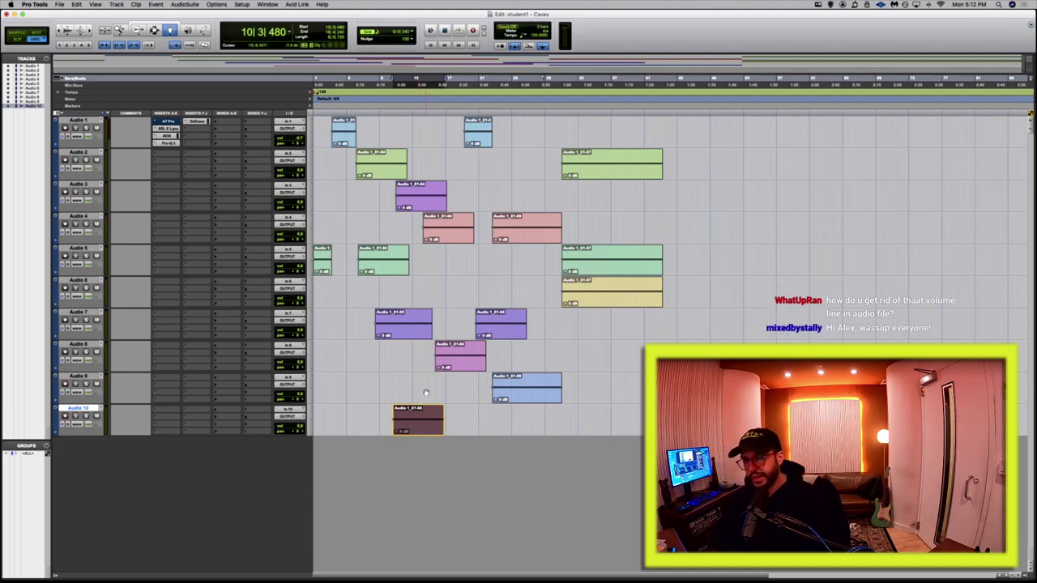
pyautogui.press('F8')
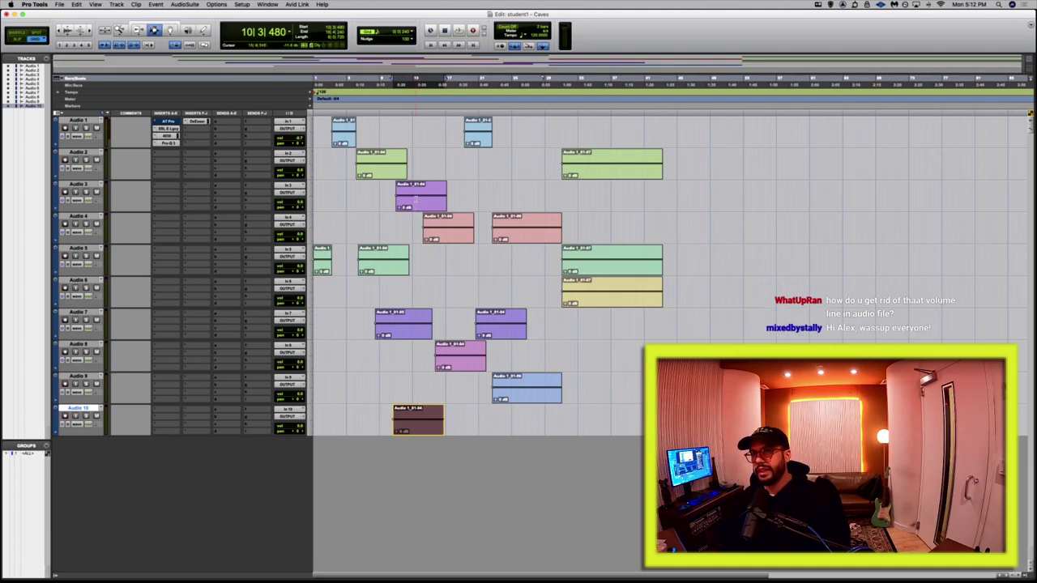
# Turn off the clip gain line display on the clips.
pyautogui.click(416, 198)
pyautogui.click(92, 4)
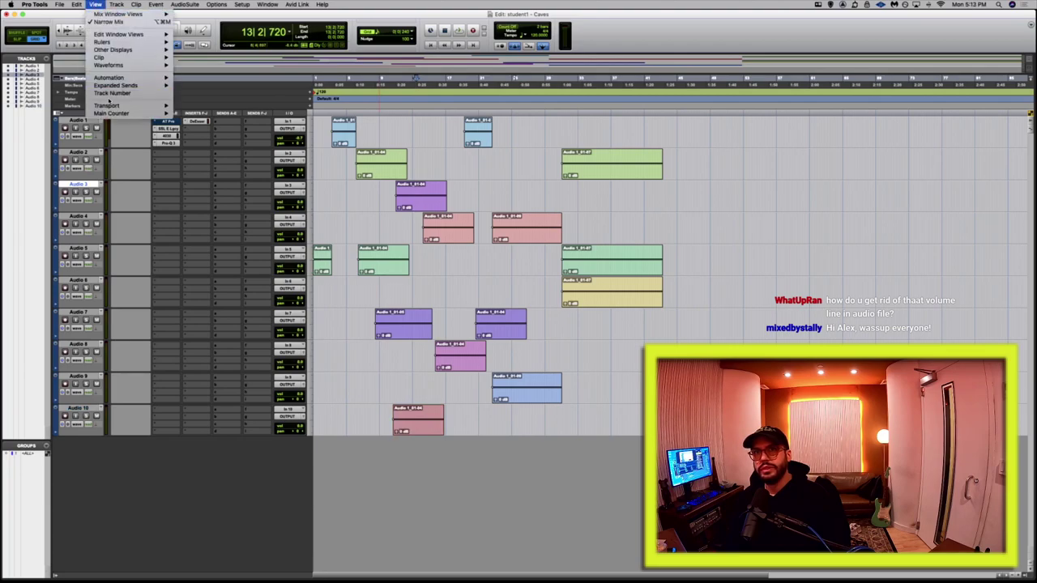
pyautogui.moveTo(105, 58)
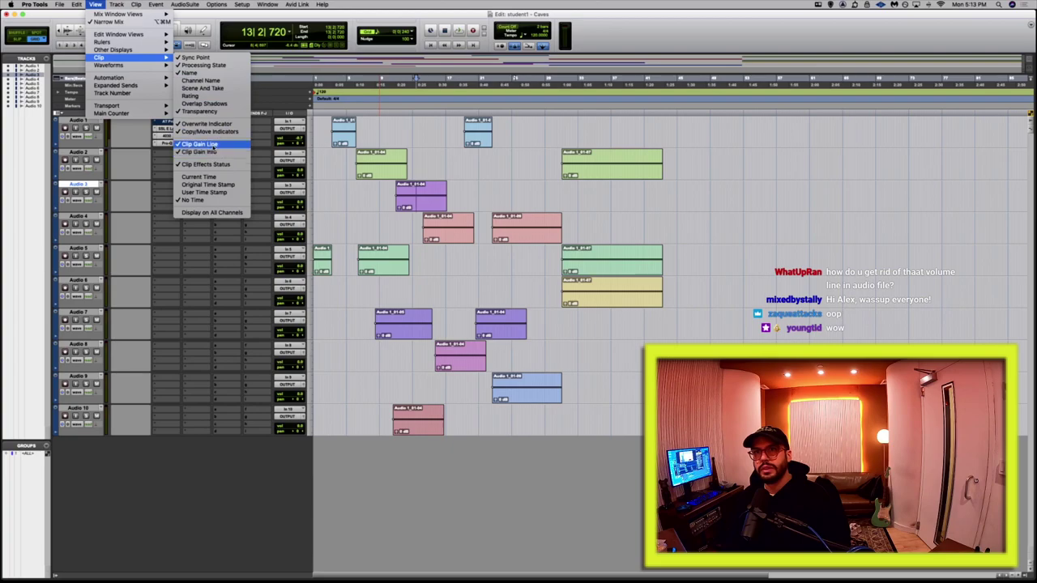
pyautogui.click(199, 144)
pyautogui.click(405, 231)
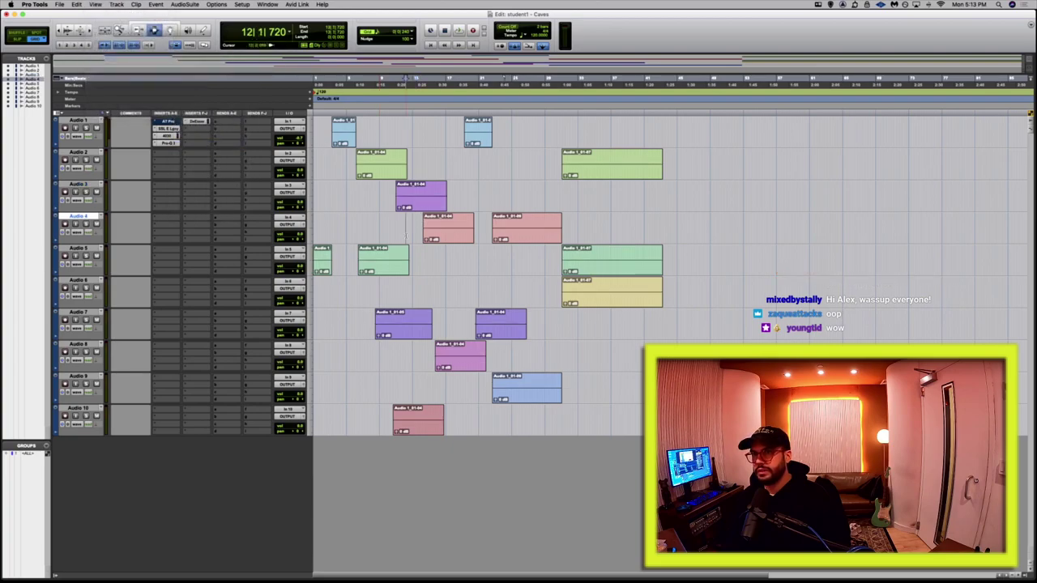
pyautogui.doubleClick(461, 235)
pyautogui.click(459, 257)
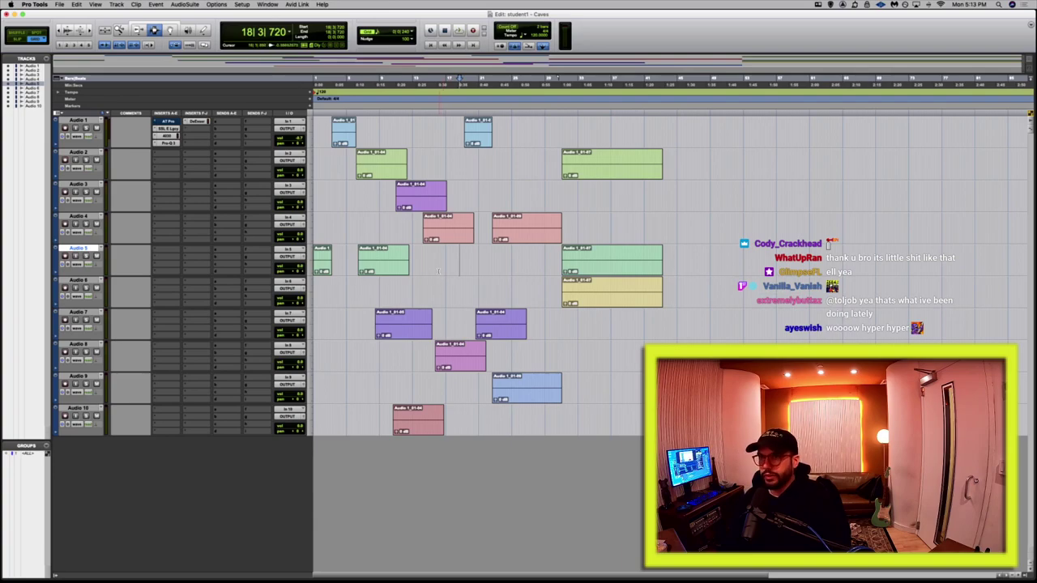
pyautogui.moveTo(368, 213); pyautogui.dragTo(647, 433)
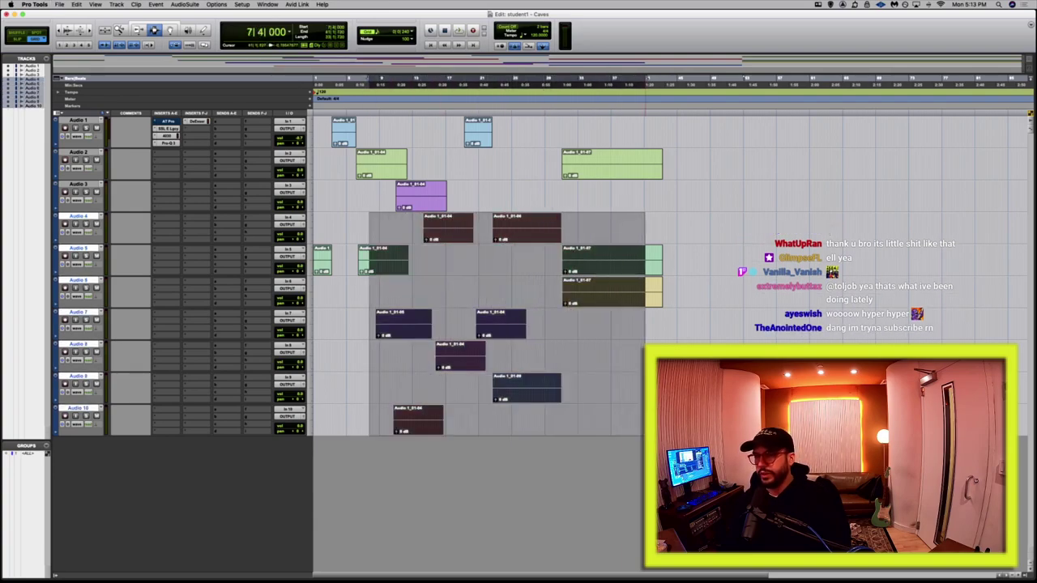
pyautogui.click(641, 405)
pyautogui.moveTo(630, 335); pyautogui.dragTo(496, 125)
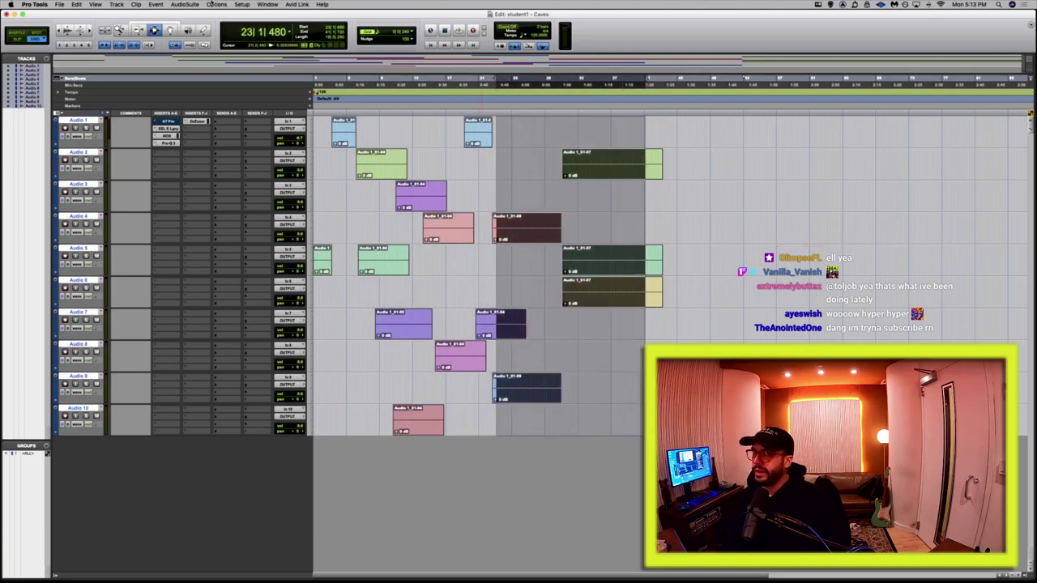
pyautogui.click(77, 4)
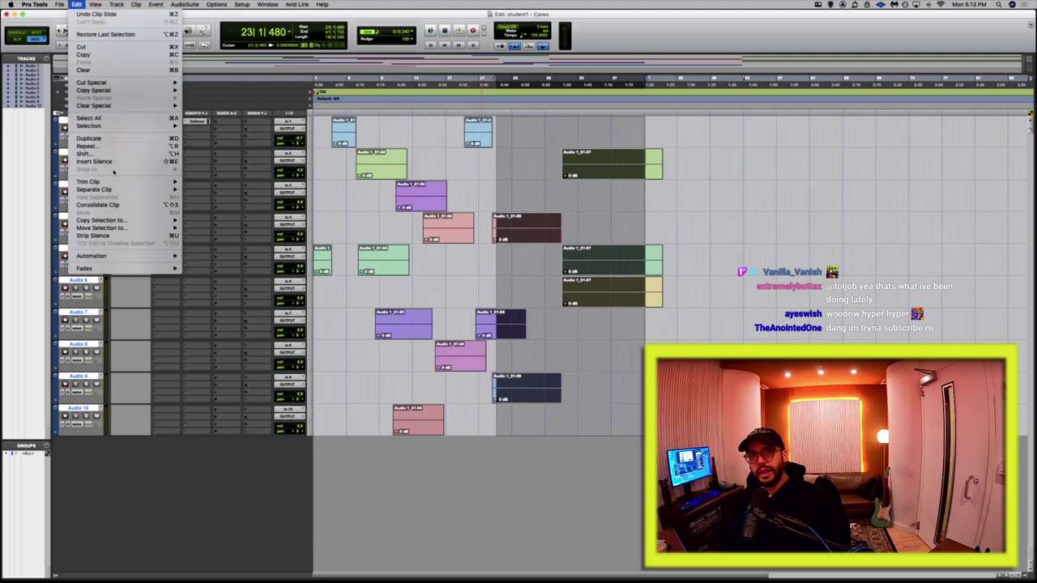
pyautogui.moveTo(95, 5)
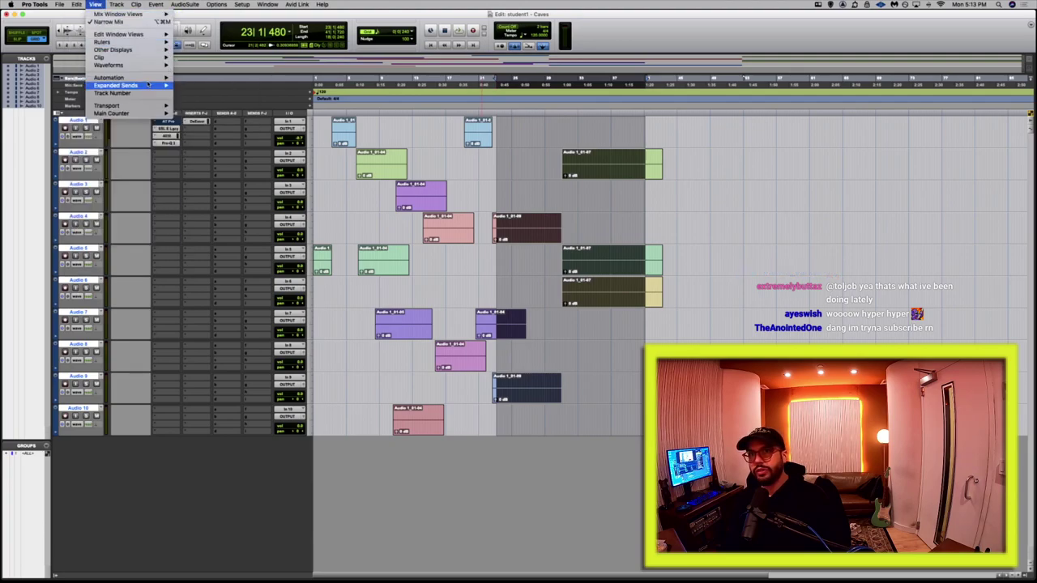
pyautogui.moveTo(167, 86)
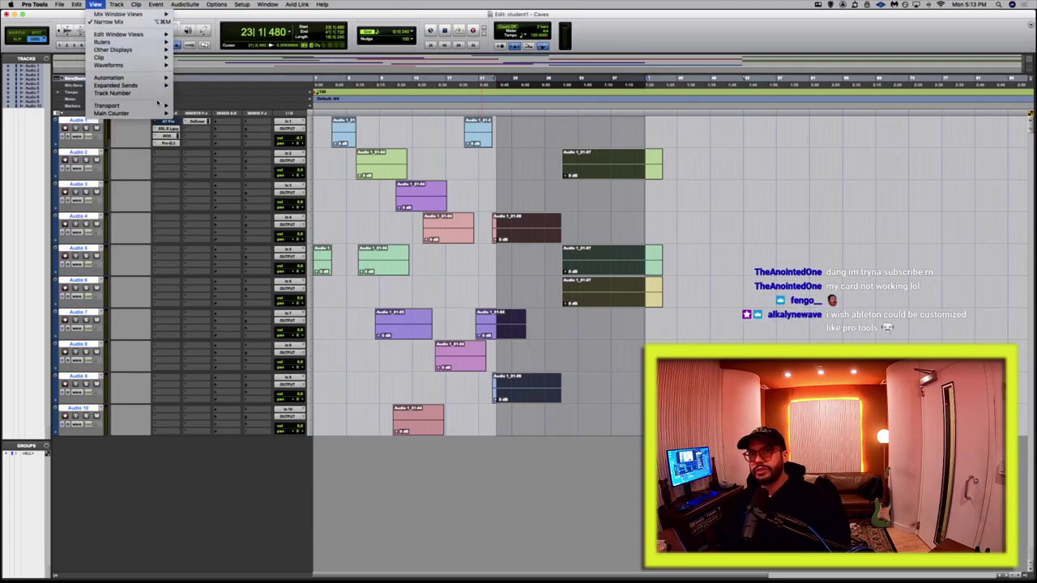
pyautogui.moveTo(162, 107)
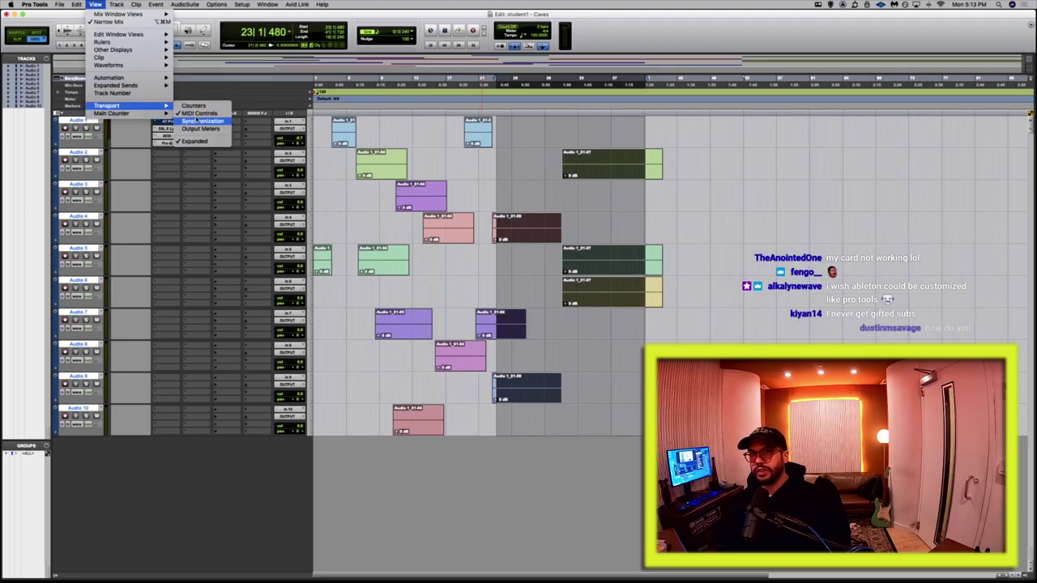
pyautogui.click(124, 94)
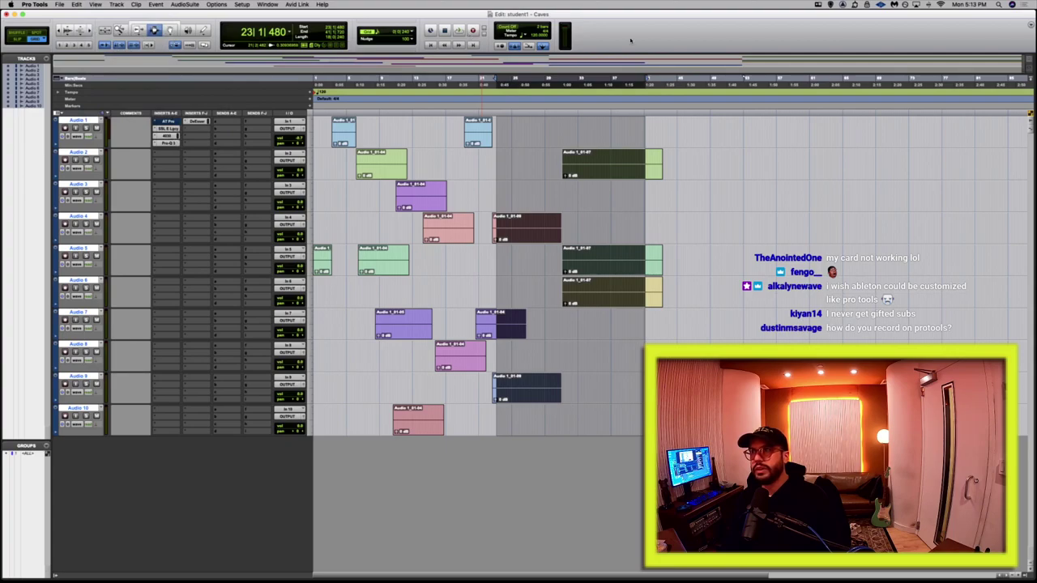
# Hide the Universe view in the Edit window and try toggling the Clip Effects, Synchronization and Zoom Controls displays.
pyautogui.click(1029, 25)
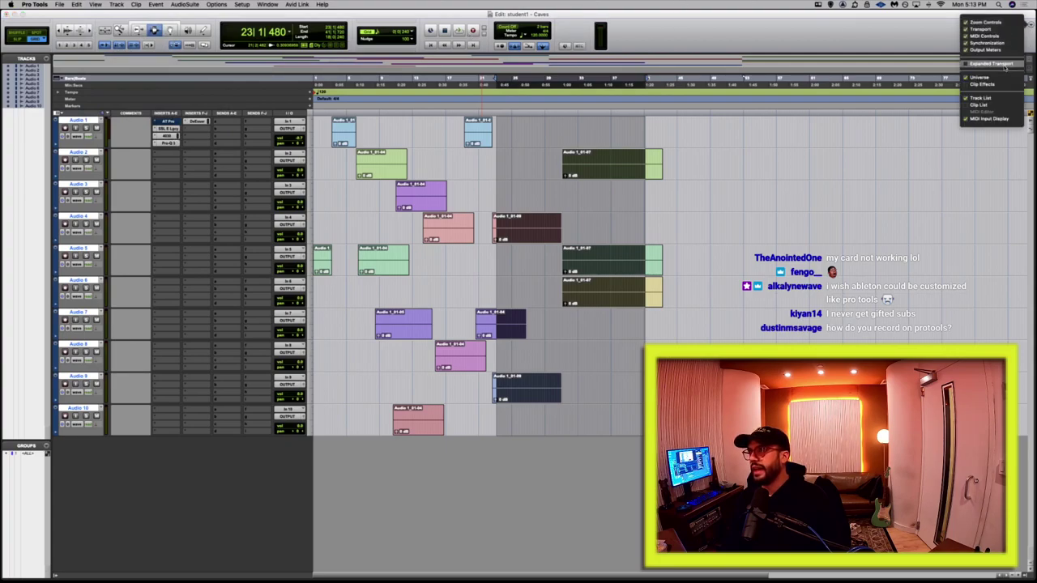
pyautogui.click(1004, 85)
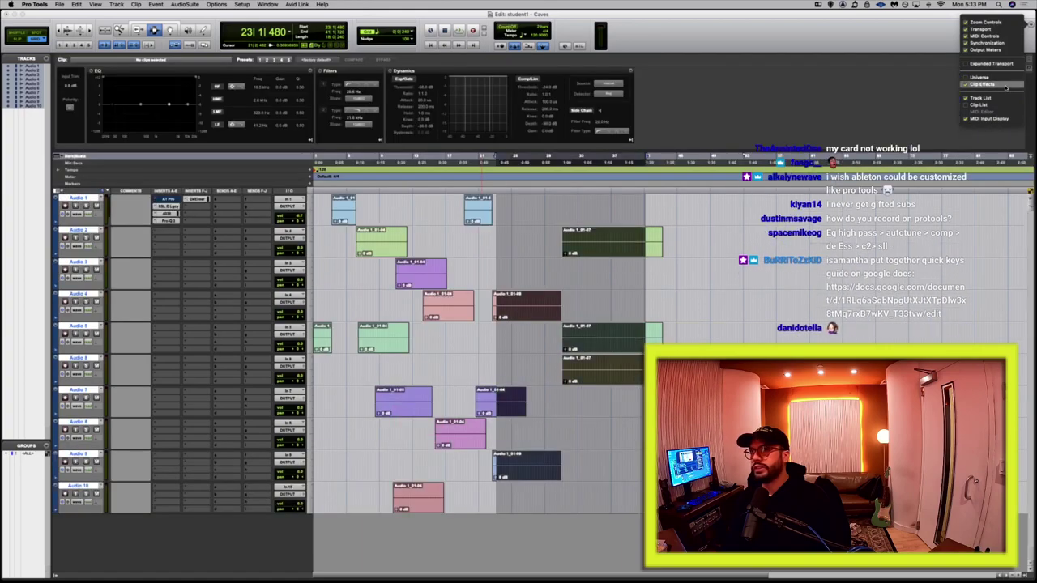
pyautogui.click(1005, 84)
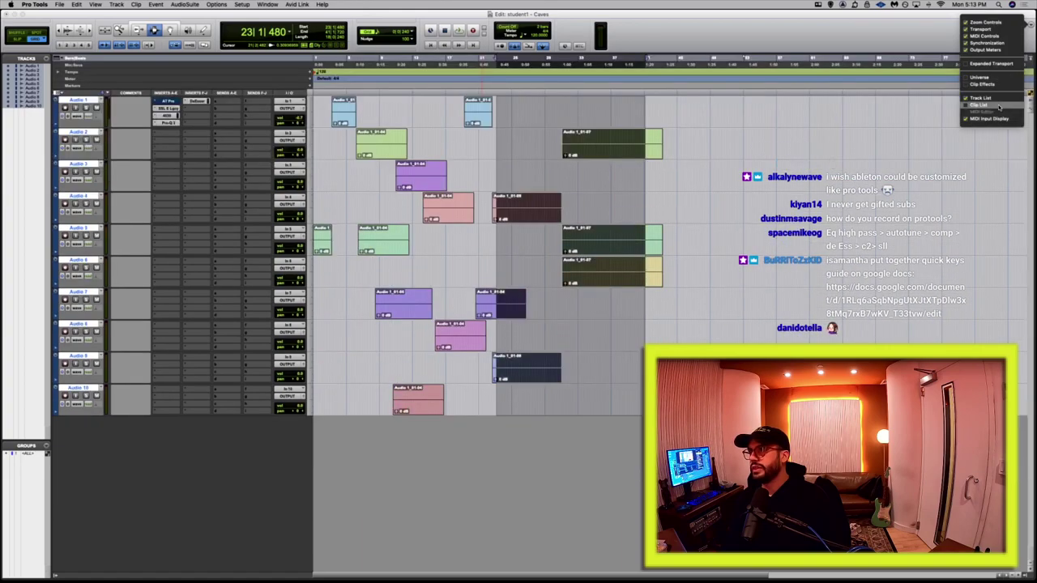
pyautogui.click(988, 43)
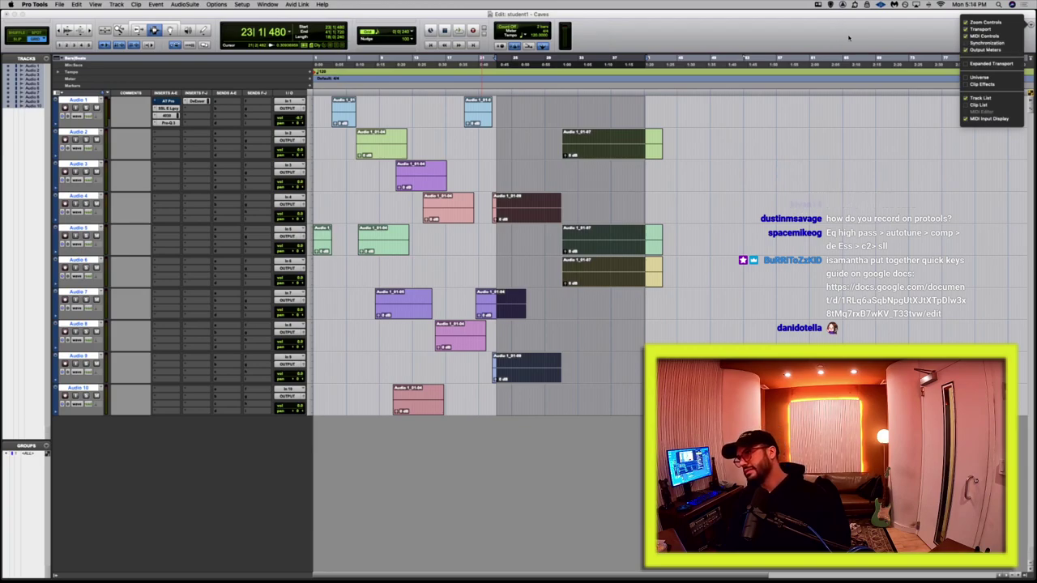
pyautogui.click(980, 23)
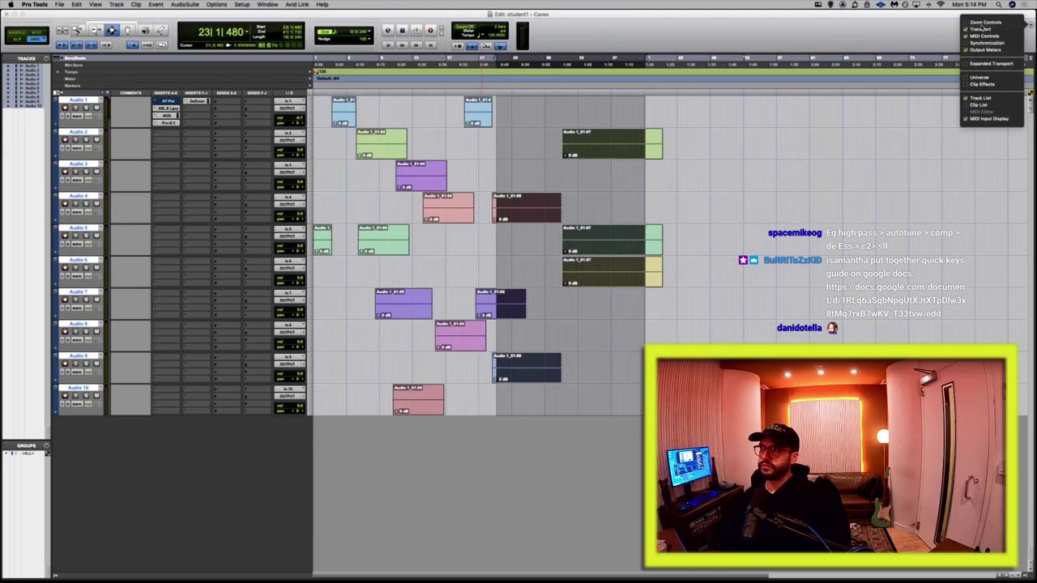
pyautogui.click(995, 24)
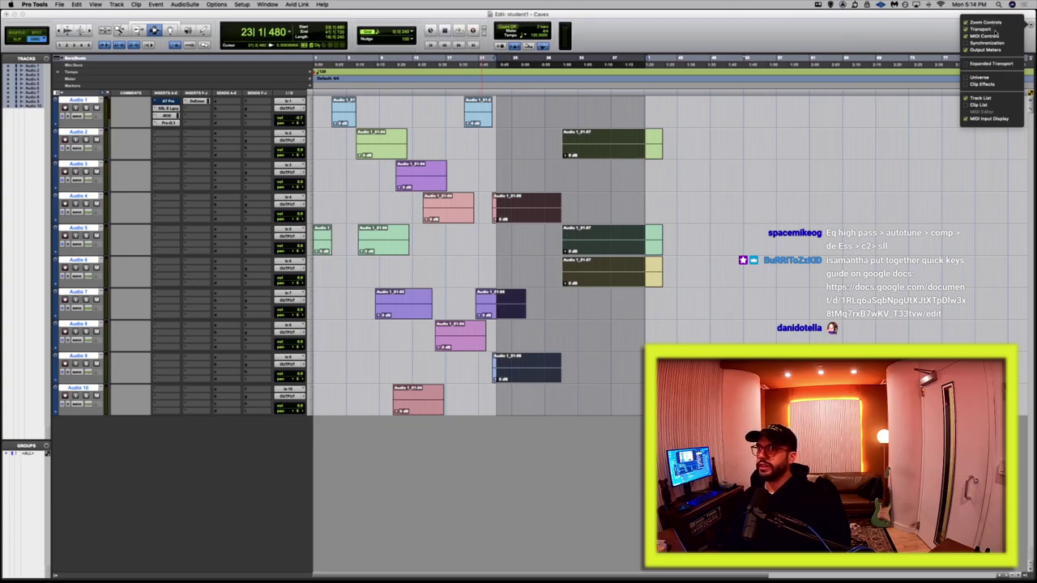
pyautogui.click(923, 42)
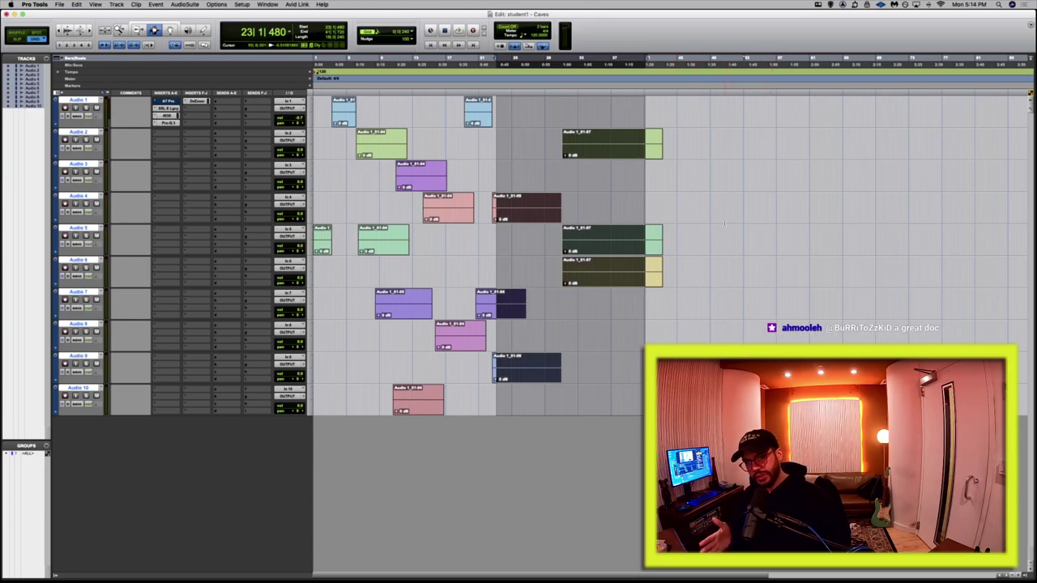
# Cut the Audio 6 clip into shorter pieces spread along Audio 6, with copies on Audio 8 and on Audio 9 at 7|3|000.
pyautogui.click(552, 272)
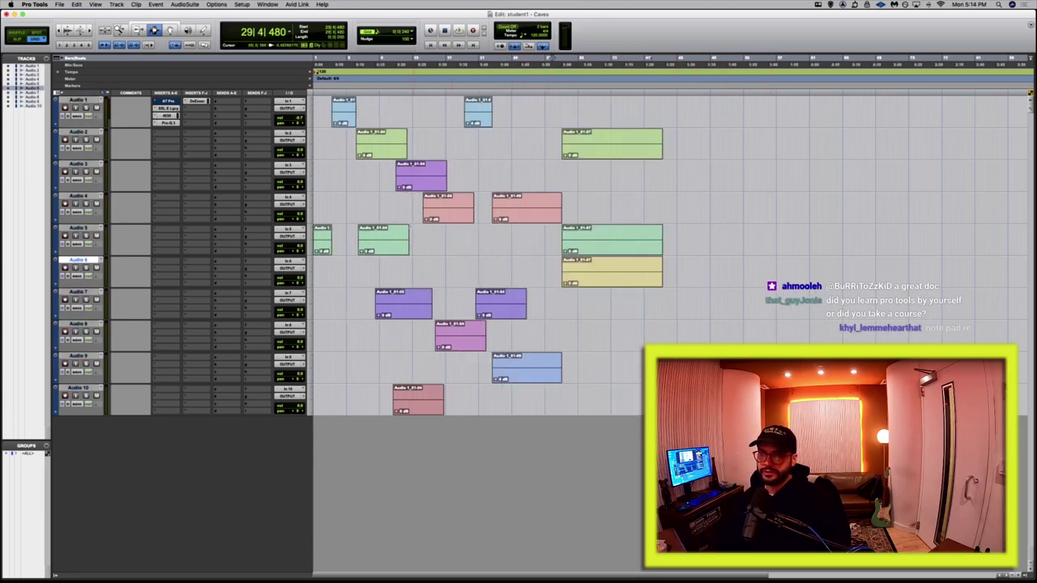
pyautogui.moveTo(634, 282); pyautogui.dragTo(374, 371)
pyautogui.click(552, 272)
pyautogui.press('super+e')
pyautogui.press('F8')
pyautogui.press('F7')
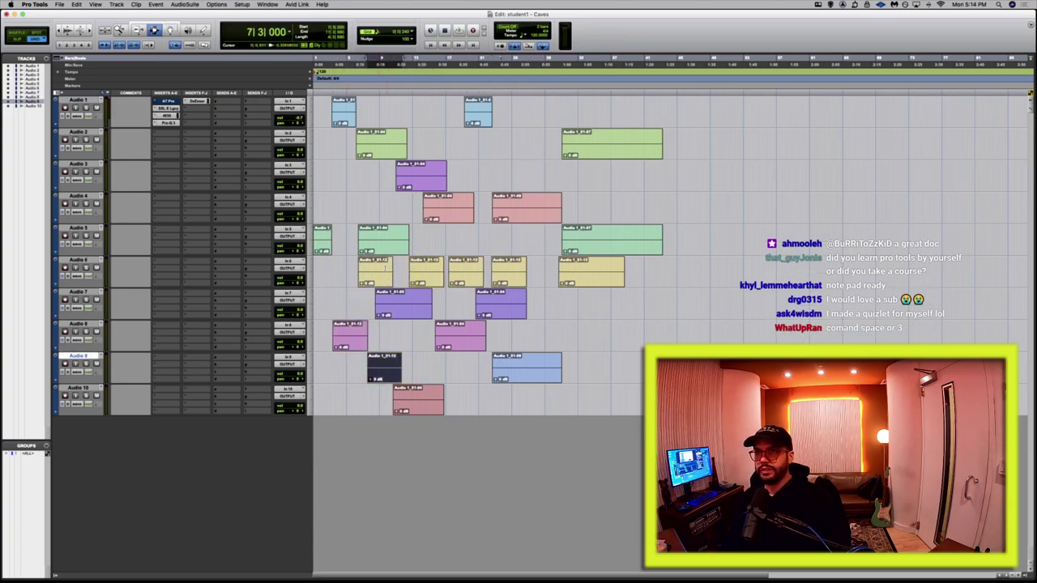
# Try to record from 1|1|000 without an armed track, record-enable Audio 3 and place the edit cursor there at 8|3|240.
pyautogui.click(369, 209)
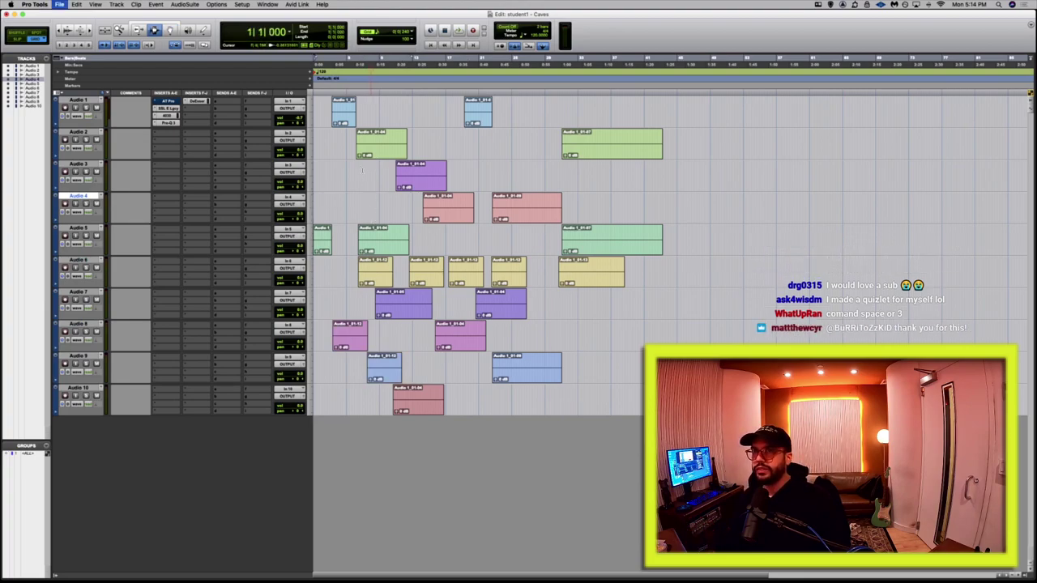
pyautogui.hotkey('alt', 'shift', '3')
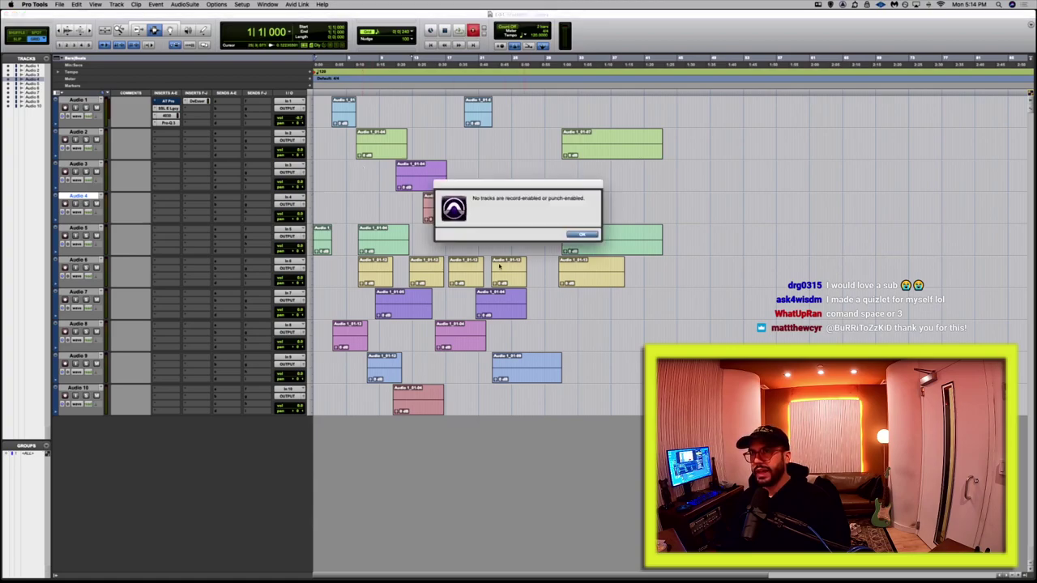
pyautogui.press('Return')
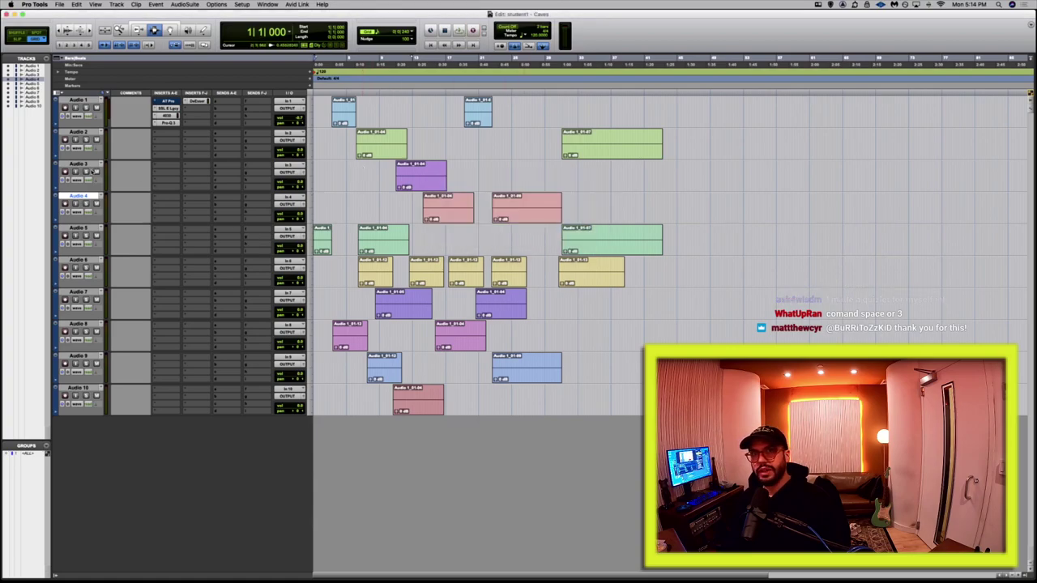
pyautogui.click(65, 173)
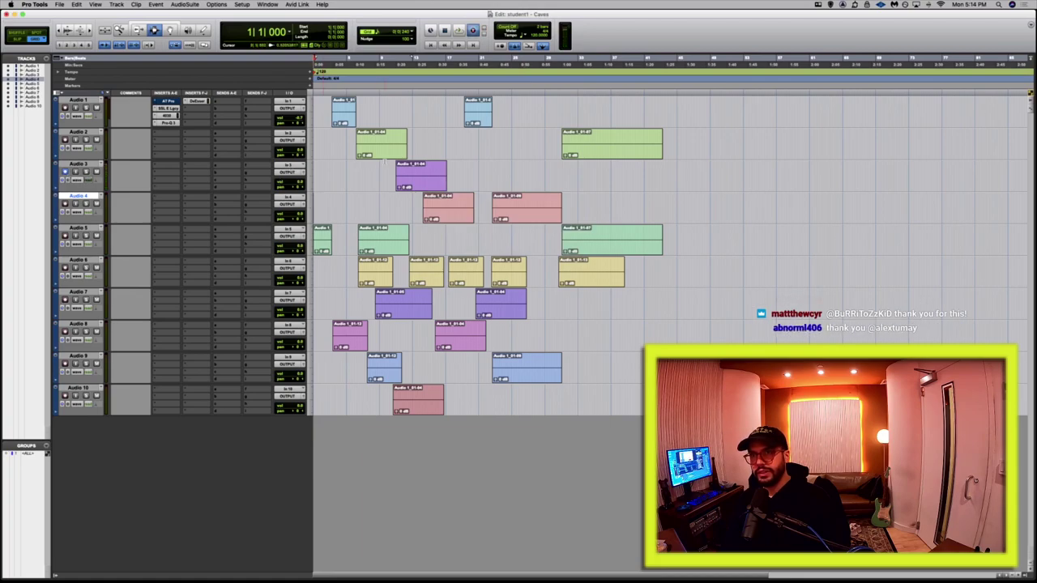
pyautogui.click(376, 180)
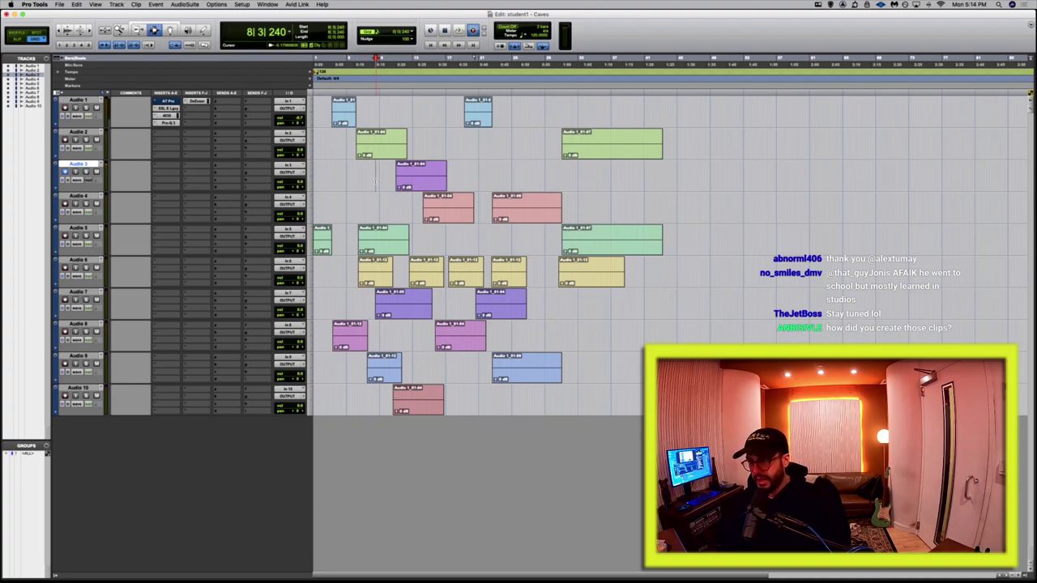
# Consolidate empty ranges into blank clips on Audio 3 and 4 from 45|4|000, and on Audio 6, 7 and 8.
pyautogui.moveTo(634, 130); pyautogui.dragTo(794, 216)
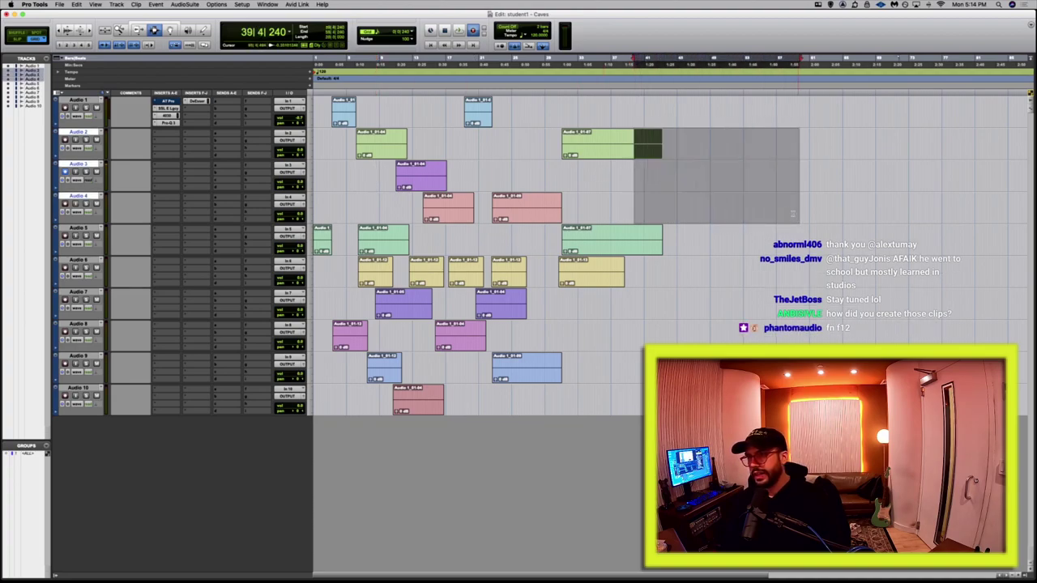
pyautogui.moveTo(692, 173); pyautogui.dragTo(815, 204)
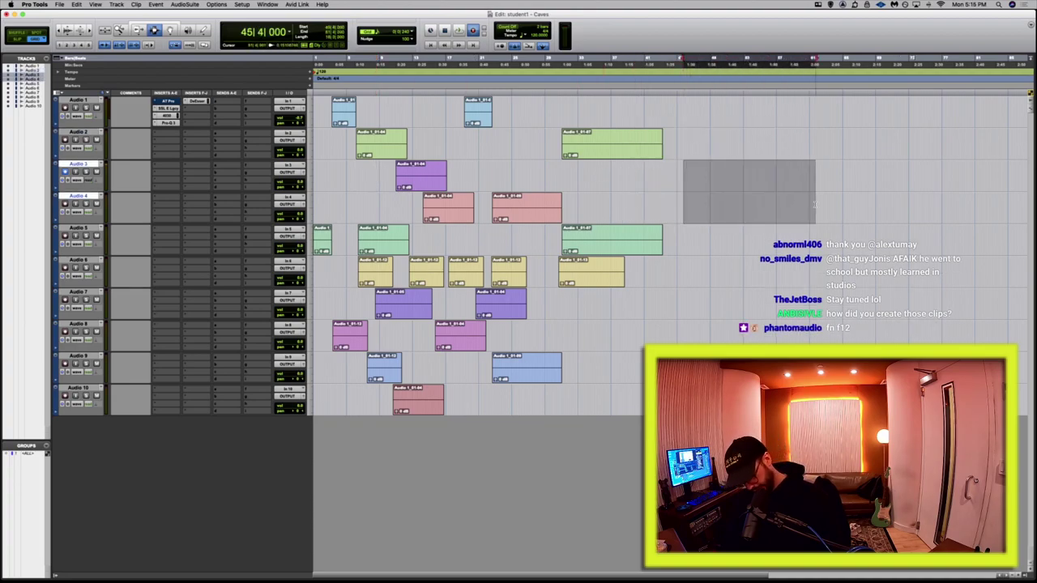
pyautogui.hotkey('alt', 'shift', '3')
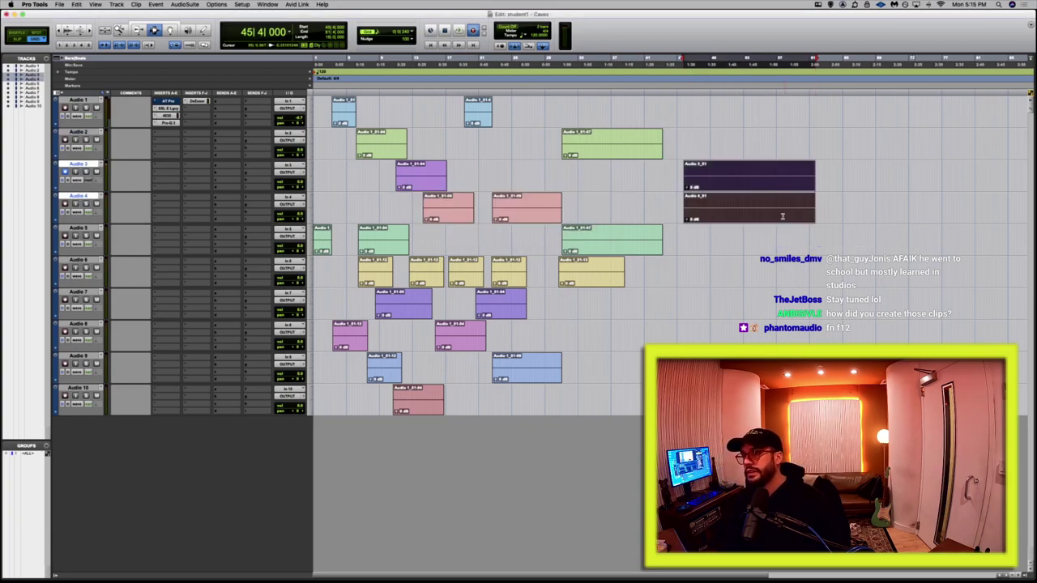
pyautogui.moveTo(695, 258); pyautogui.dragTo(823, 343)
pyautogui.hotkey('alt', 'shift', '3')
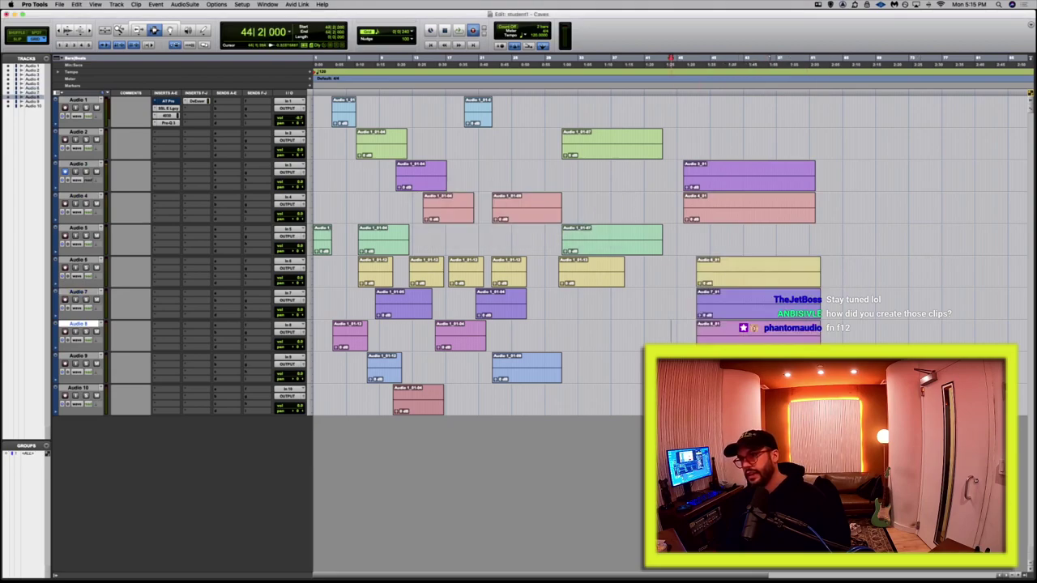
# Consolidate further ranges on Audio 8 to 10 from 36|4|480, on Audio 5 to 7, and on Audio 3 to 6 from 35|3|000.
pyautogui.click(613, 346)
pyautogui.moveTo(614, 346); pyautogui.dragTo(663, 409)
pyautogui.hotkey('alt', 'shift', '3')
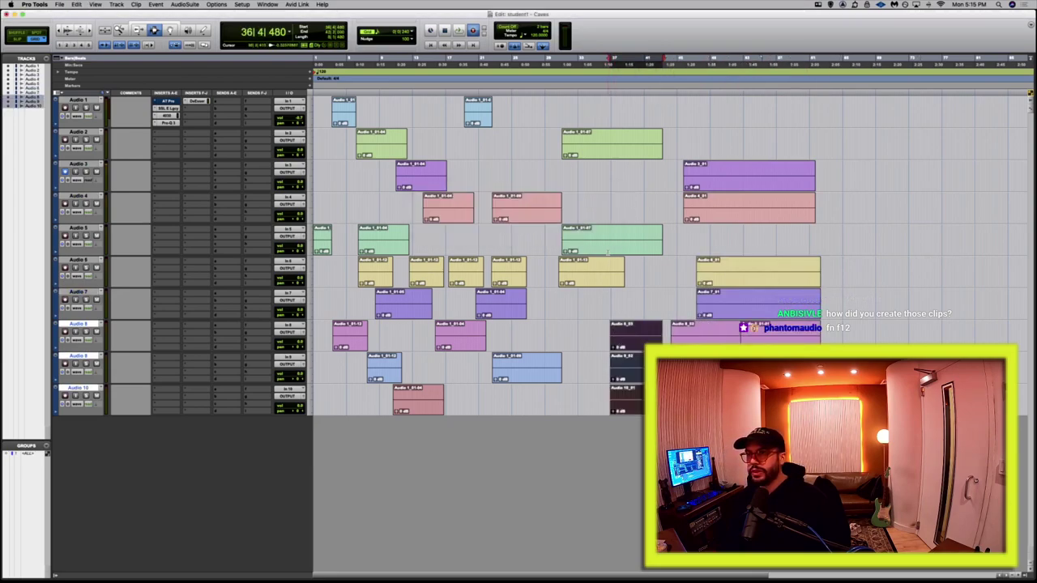
pyautogui.moveTo(609, 231); pyautogui.dragTo(771, 314)
pyautogui.moveTo(597, 183); pyautogui.dragTo(679, 251)
pyautogui.hotkey('alt', 'shift', '3')
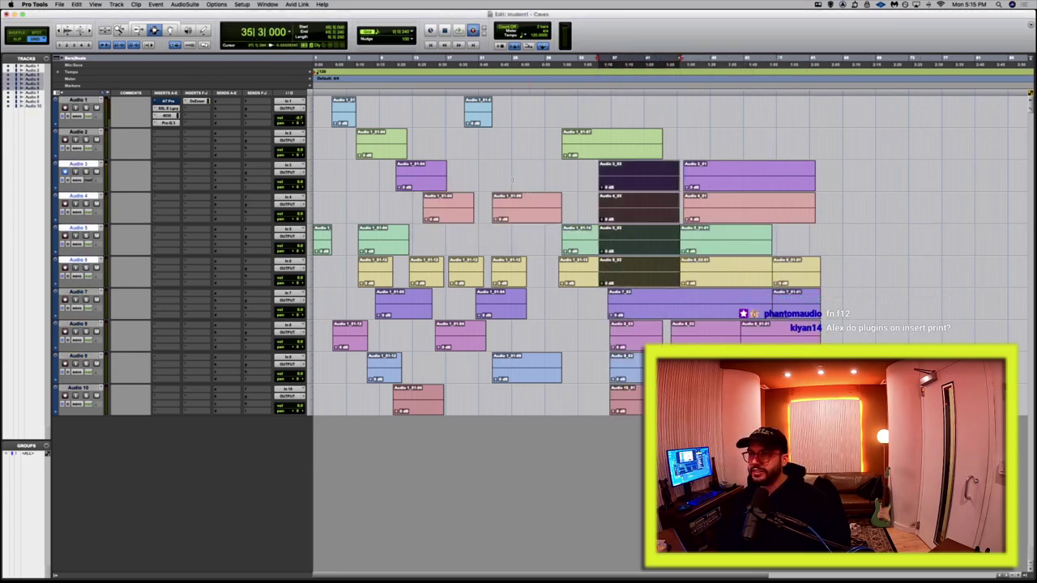
# Consolidate mid-timeline ranges on Audio 2 to 7, on Audio 3 to 8, and on Audio 9 and 10 from 12|1|000.
pyautogui.moveTo(454, 132); pyautogui.dragTo(574, 318)
pyautogui.hotkey('alt', 'shift', '3')
pyautogui.moveTo(488, 166); pyautogui.dragTo(511, 409)
pyautogui.hotkey('alt', 'shift', '3')
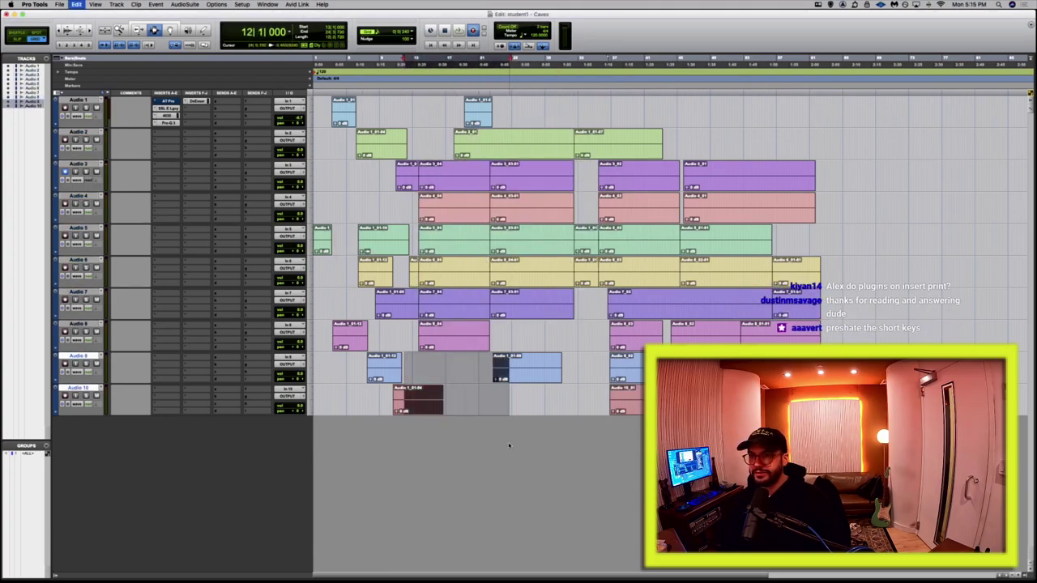
pyautogui.hotkey('alt', 'shift', '3')
# Consolidate a short range on Audio 8 to 10 and another on Audio 3 to 6 from 8|1|240.
pyautogui.moveTo(539, 324); pyautogui.dragTo(551, 412)
pyautogui.hotkey('alt', 'shift', '3')
pyautogui.moveTo(371, 163); pyautogui.dragTo(398, 289)
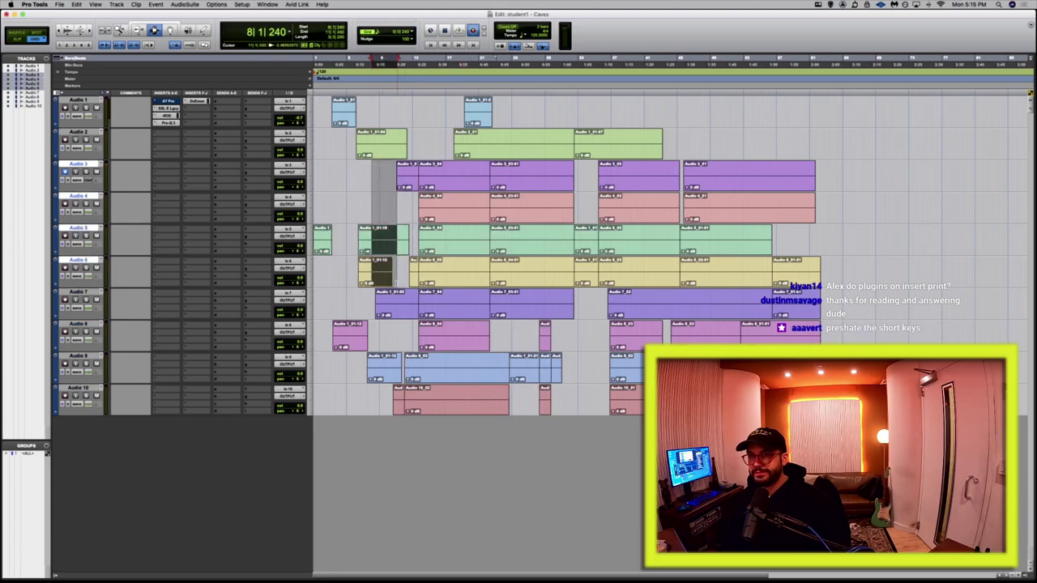
pyautogui.hotkey('alt', 'shift', '3')
# Consolidate the range from 24|2|720 on Audio 4 to 6 and place the edit cursor on Audio 4 at 33|4|240.
pyautogui.moveTo(532, 161); pyautogui.dragTo(583, 287)
pyautogui.hotkey('alt', 'shift', '3')
pyautogui.moveTo(508, 199); pyautogui.dragTo(606, 284)
pyautogui.hotkey('alt', 'shift', '3')
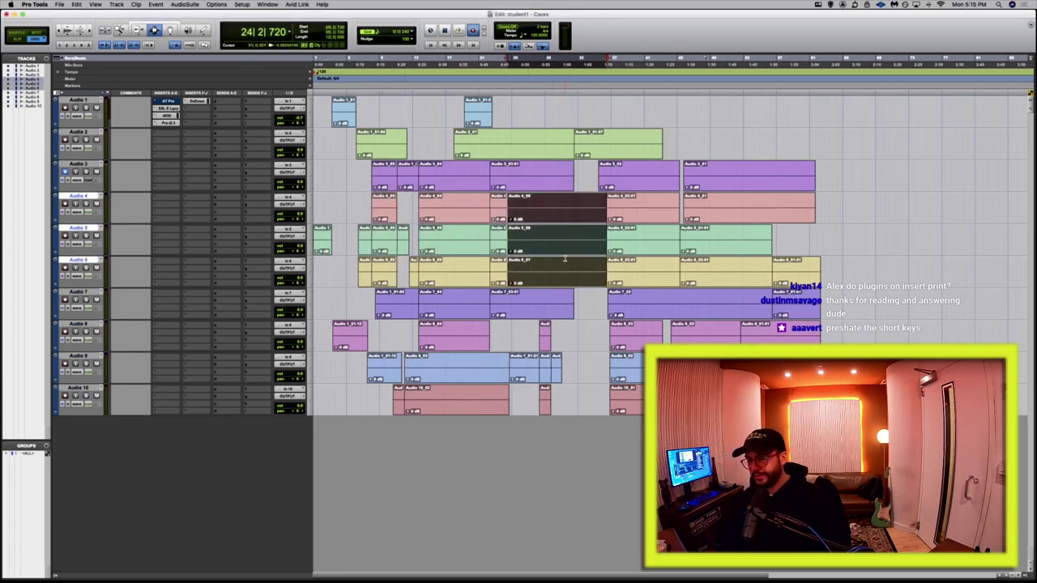
pyautogui.click(583, 218)
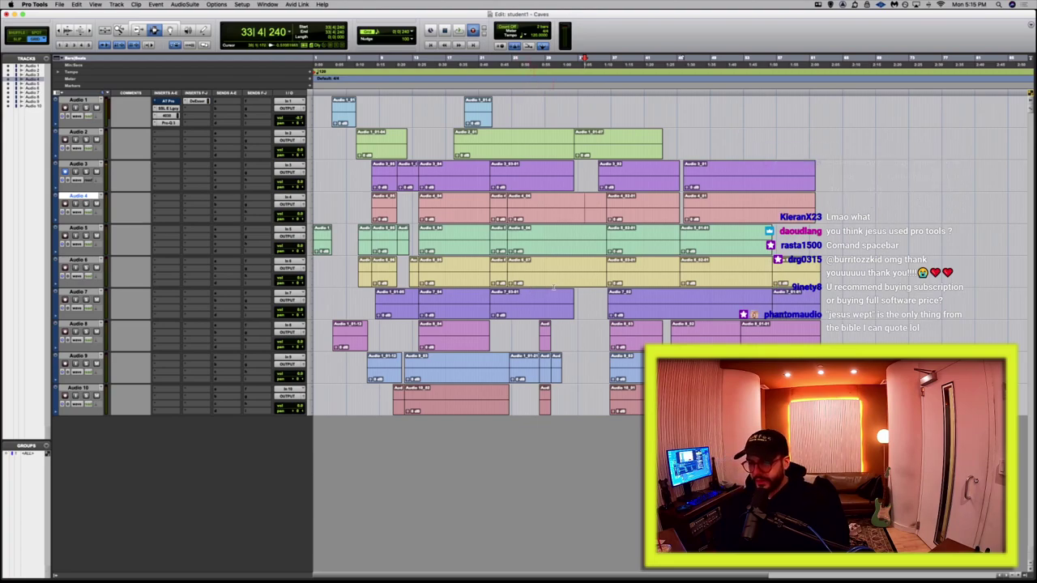
# Try a range selection across Audio 3 to 6 from 28|2|480, and delete the clips at 36|2|720 on Audio 5 and 24|2|720 on Audio 4.
pyautogui.moveTo(545, 190); pyautogui.dragTo(581, 280)
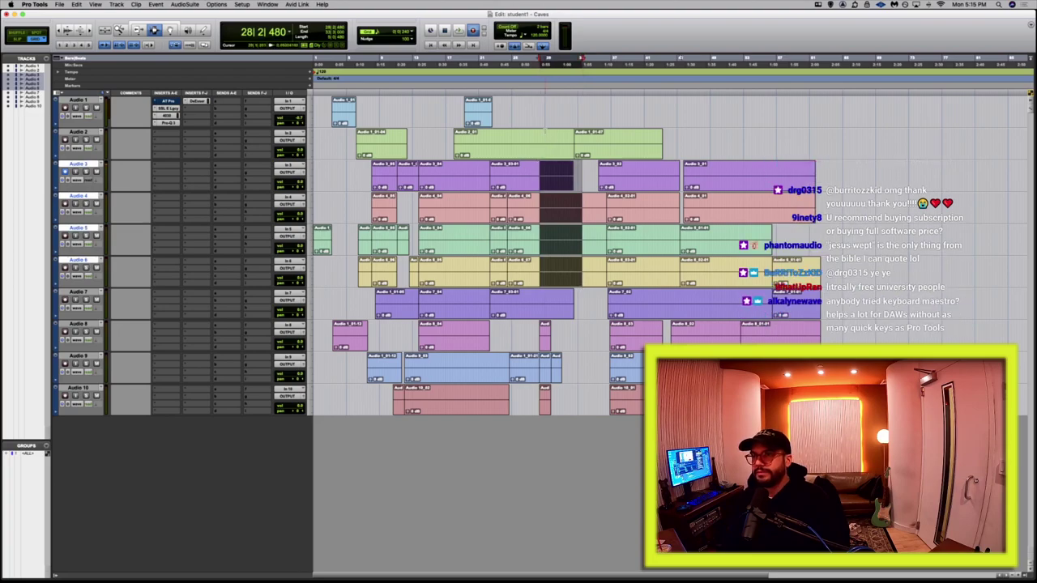
pyautogui.moveTo(546, 143); pyautogui.dragTo(609, 143)
pyautogui.doubleClick(651, 227)
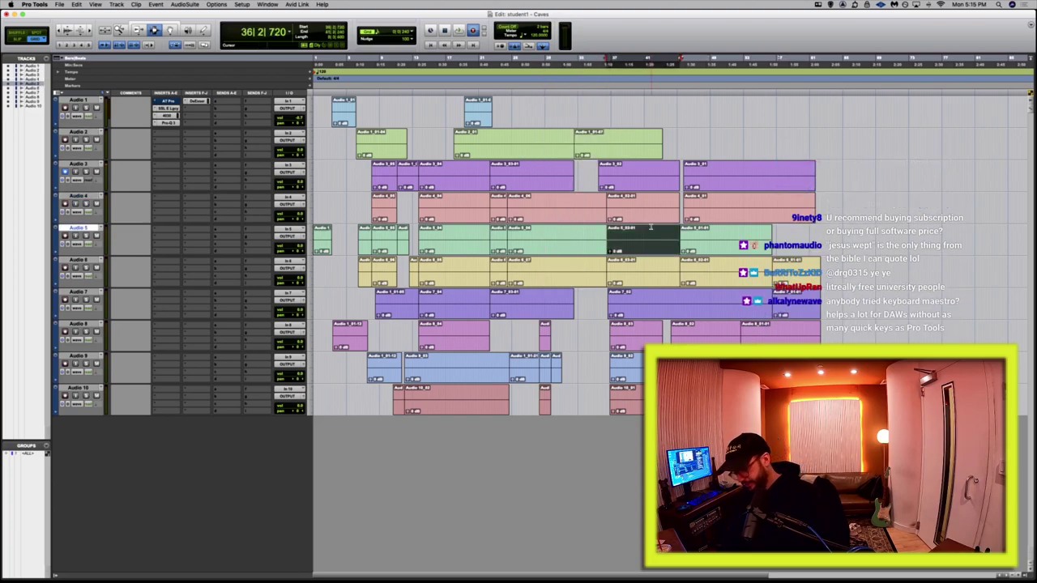
pyautogui.press('Delete')
pyautogui.doubleClick(559, 209)
pyautogui.press('Delete')
# Delete the short Audio 6 clip around 23|4|720 and the clips starting at 13|4|000 on Audio 5, Audio 7 and Audio 3.
pyautogui.click(502, 267)
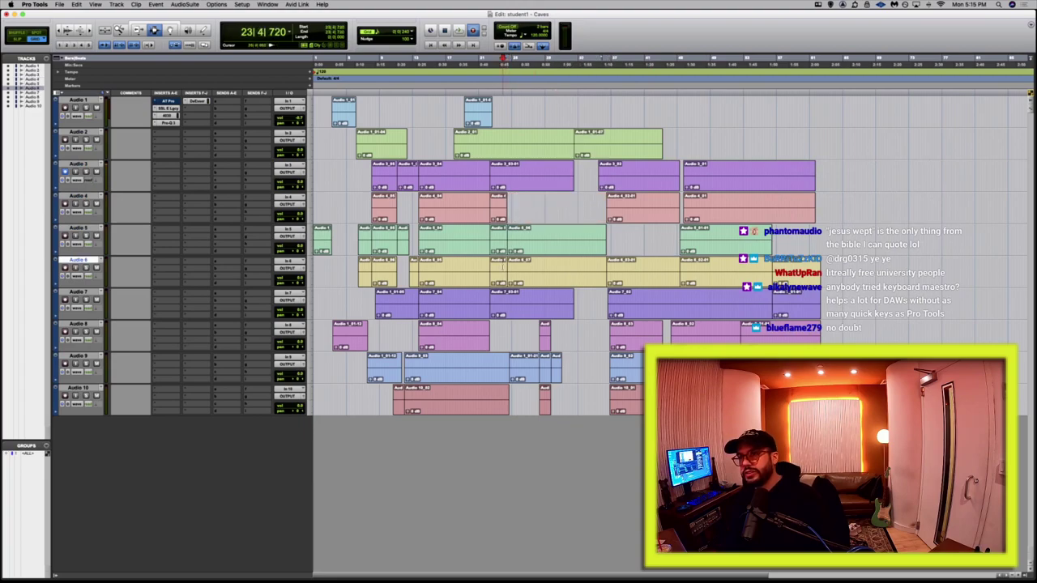
pyautogui.doubleClick(502, 267)
pyautogui.press('Delete')
pyautogui.doubleClick(454, 239)
pyautogui.press('Delete')
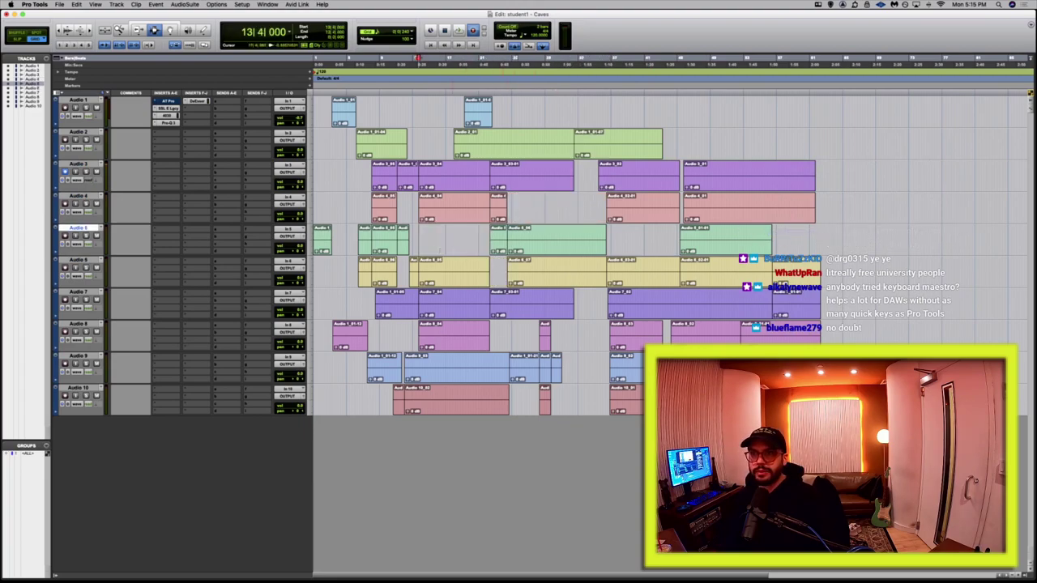
pyautogui.doubleClick(387, 243)
pyautogui.doubleClick(454, 304)
pyautogui.press('Delete')
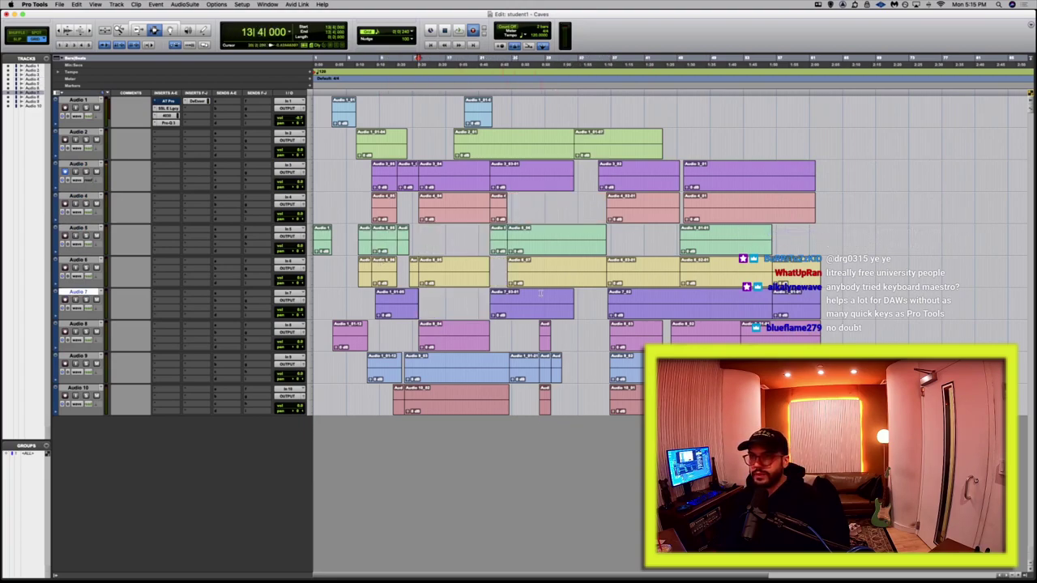
pyautogui.doubleClick(462, 171)
pyautogui.press('Delete')
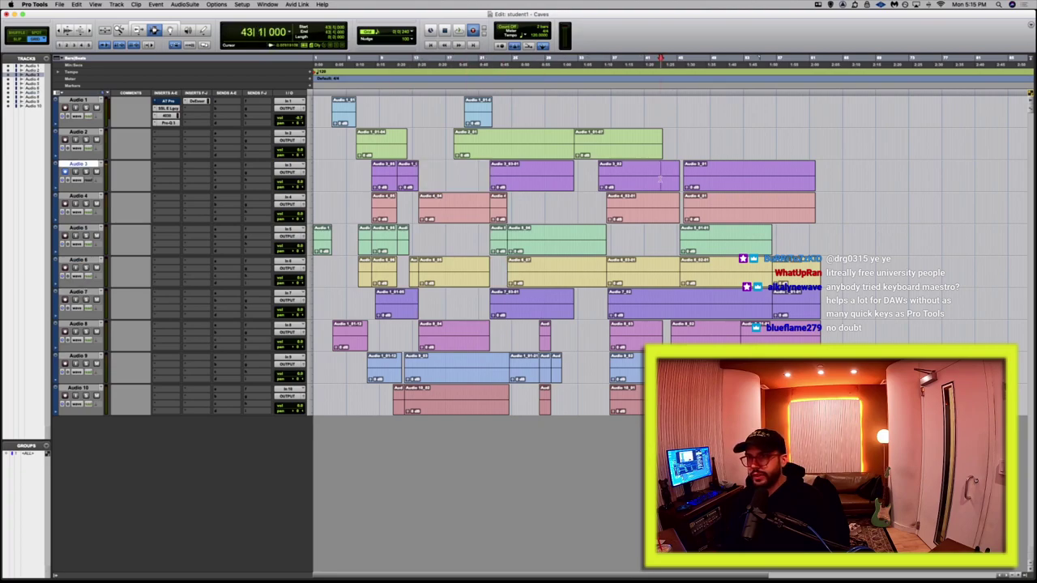
# Delete the clips starting at 35|3|000 on Audio 3 and at 45|2|240 on Audio 5.
pyautogui.doubleClick(660, 179)
pyautogui.press('Delete')
pyautogui.doubleClick(688, 242)
pyautogui.press('Delete')
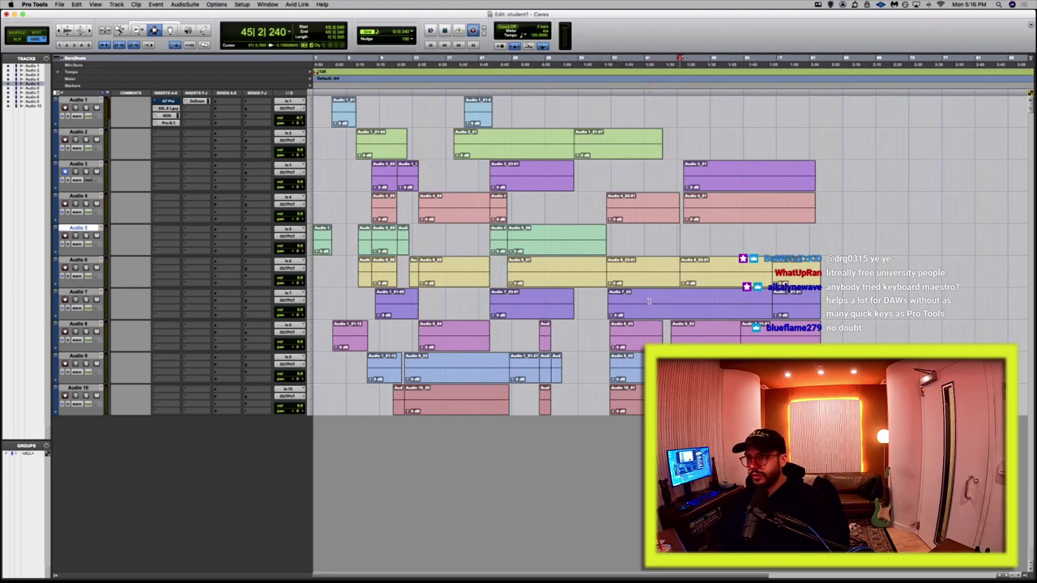
# Delete the clip Audio 7_02, the Audio 8 clip at 44|2|000 and the Audio 9 clip at 12|1|000.
pyautogui.doubleClick(649, 301)
pyautogui.press('Delete')
pyautogui.doubleClick(693, 328)
pyautogui.press('Delete')
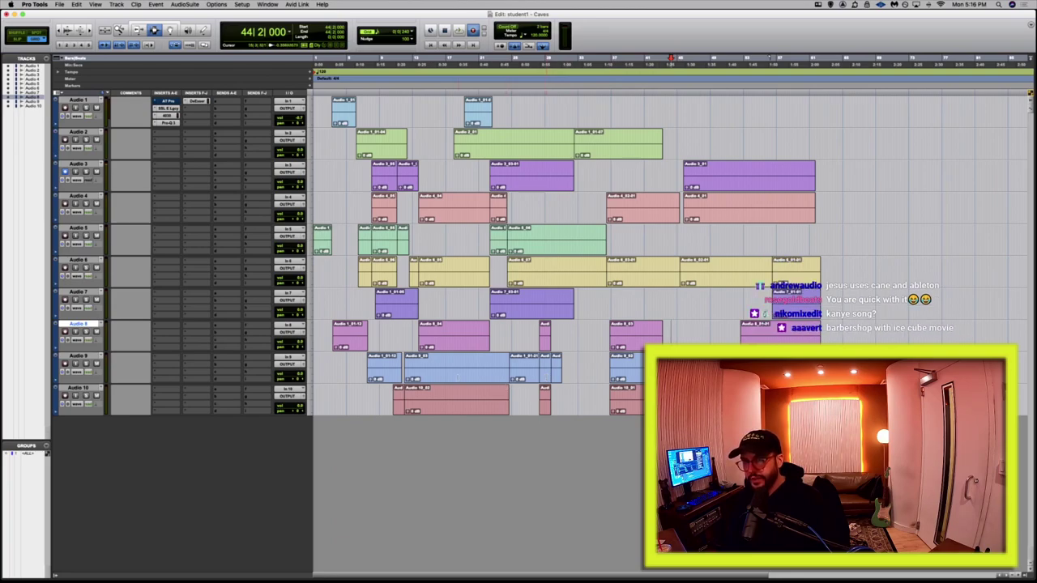
pyautogui.doubleClick(457, 378)
pyautogui.press('Delete')
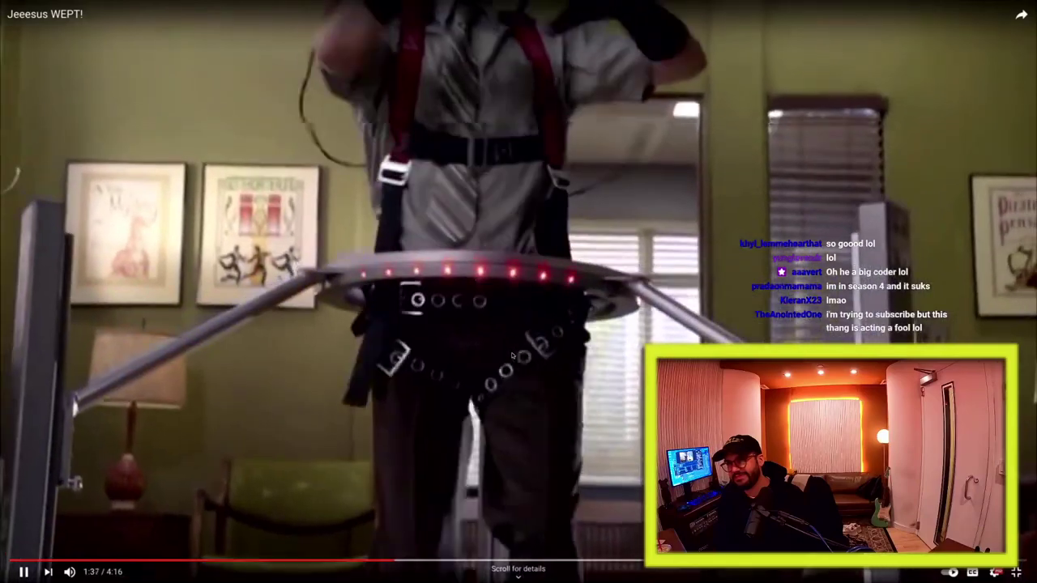
# Leave the full-screen video, switch back to Pro Tools and place the edit cursor on Audio 7 at 22|1|720.
pyautogui.press('Escape')
pyautogui.press('super+Tab')
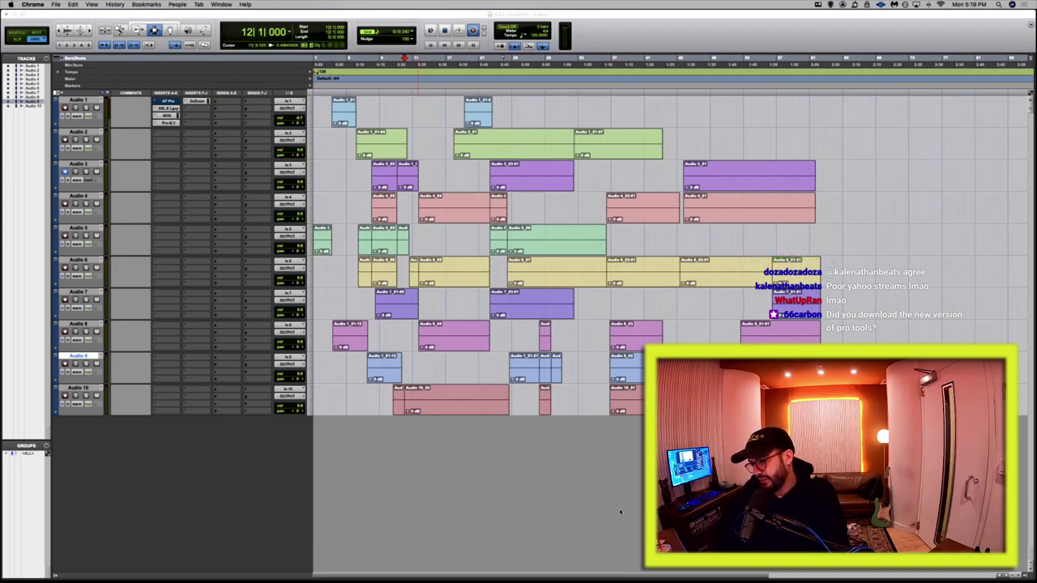
pyautogui.click(490, 306)
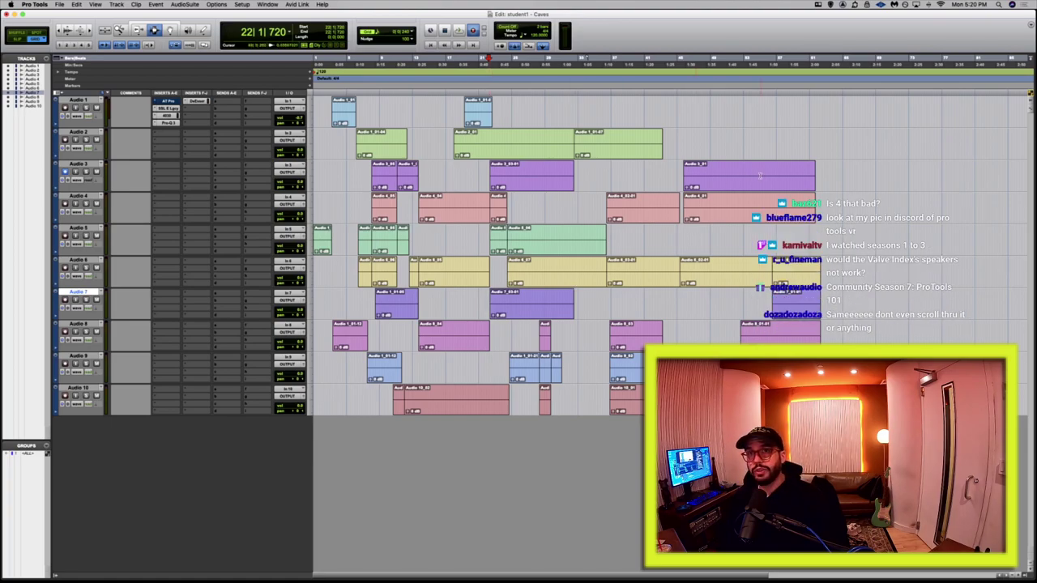
# Switch to Shuffle mode and move the last Audio 2 clip up to Audio 1 and back to Audio 2.
pyautogui.press('F1')
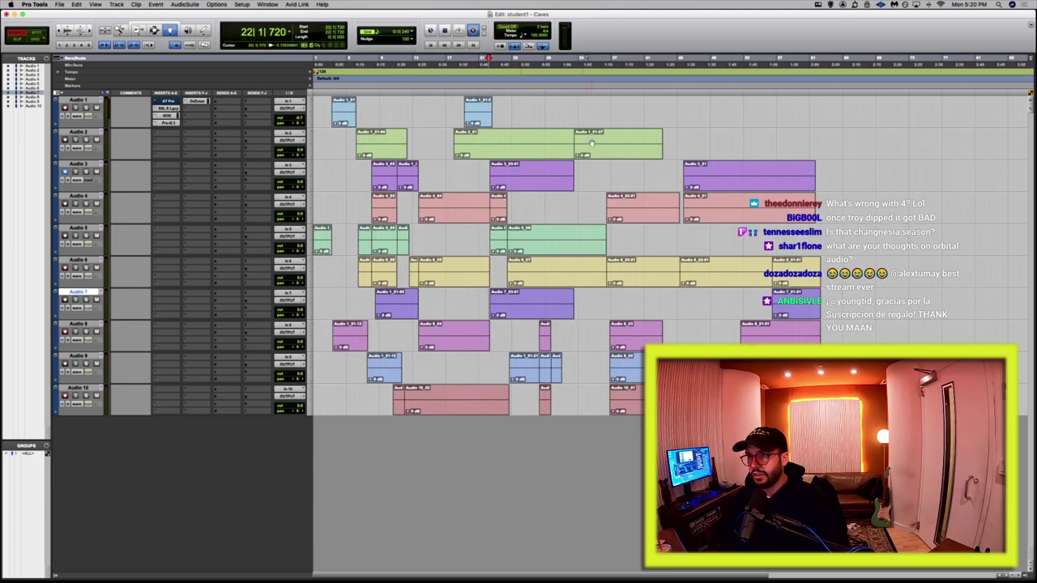
pyautogui.moveTo(591, 144); pyautogui.dragTo(597, 110)
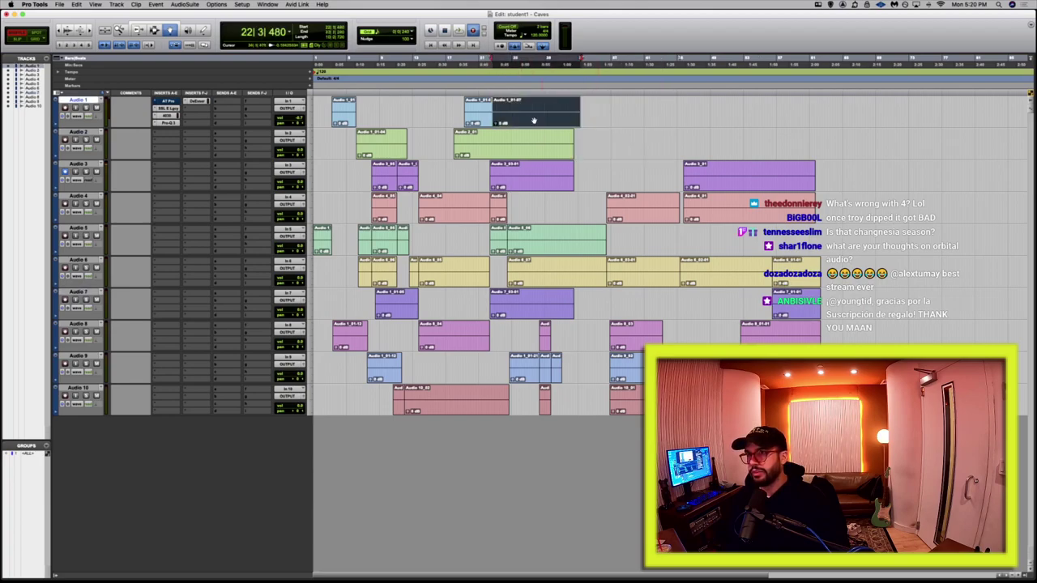
pyautogui.moveTo(534, 121); pyautogui.dragTo(615, 144)
# Shuffle the last Audio 3 clip onto Audio 2, the last two Audio 4 clips onto Audio 3, and the last Audio 5 clip onto Audio 4.
pyautogui.click(746, 176)
pyautogui.moveTo(745, 176); pyautogui.dragTo(723, 144)
pyautogui.moveTo(672, 209); pyautogui.dragTo(660, 171)
pyautogui.moveTo(780, 208); pyautogui.dragTo(745, 176)
pyautogui.moveTo(600, 241); pyautogui.dragTo(600, 208)
# Shuffle the short Audio 5 clip at 22|2|480 onto Audio 3, and move a clip onto Audio 1 at 22|3|480.
pyautogui.click(502, 235)
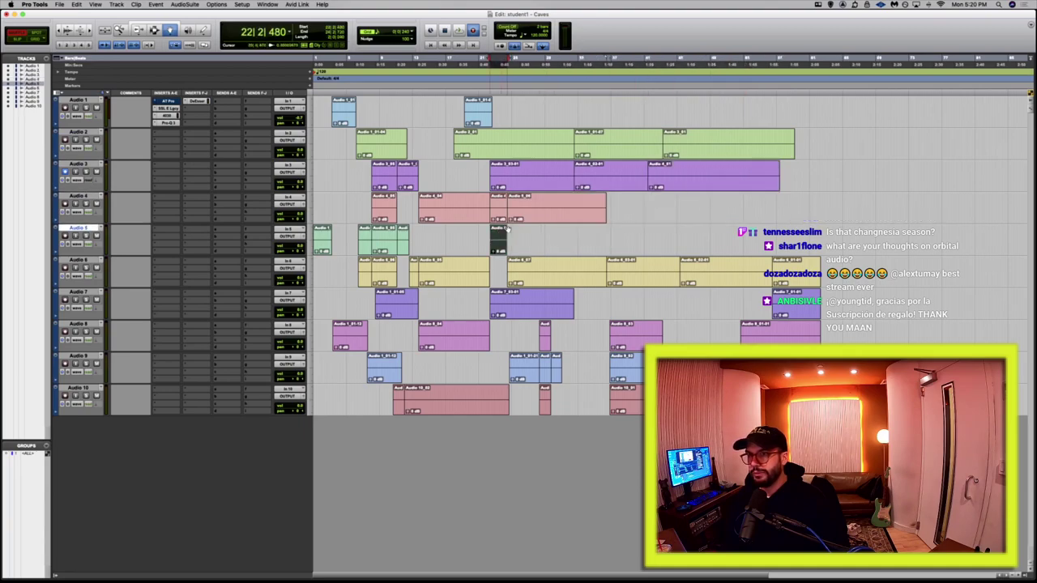
pyautogui.moveTo(507, 229); pyautogui.dragTo(656, 175)
pyautogui.click(556, 209)
pyautogui.moveTo(555, 208); pyautogui.dragTo(535, 113)
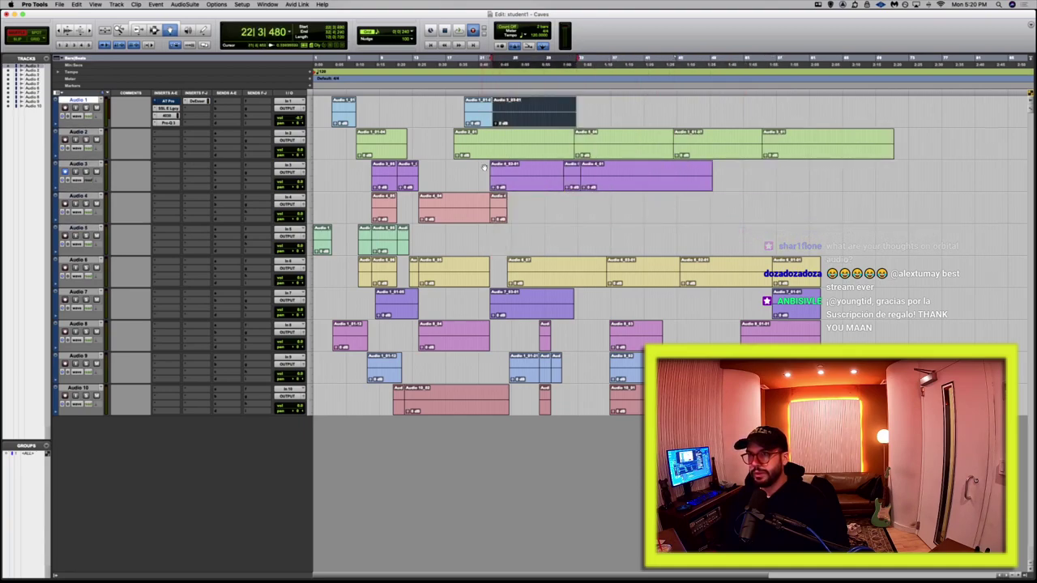
# Rearrange clips further among Audio 1 to 4 in Shuffle mode, placing an Audio 4 clip on Audio 2 at 53|2|240.
pyautogui.moveTo(636, 144); pyautogui.dragTo(636, 114)
pyautogui.moveTo(496, 152); pyautogui.dragTo(453, 209)
pyautogui.moveTo(444, 208); pyautogui.dragTo(566, 154)
pyautogui.moveTo(675, 179); pyautogui.dragTo(537, 182)
pyautogui.moveTo(469, 209); pyautogui.dragTo(697, 149)
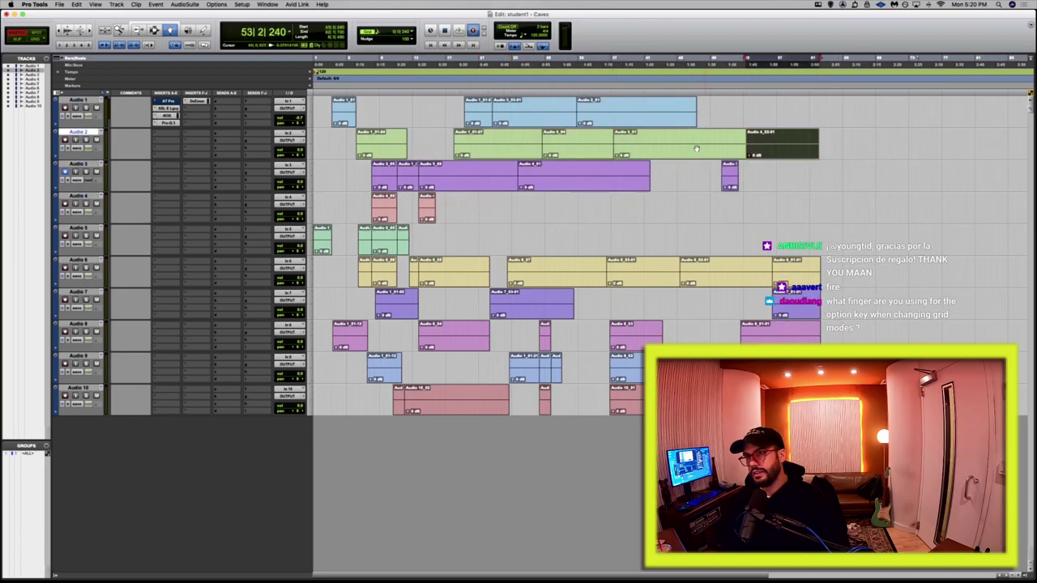
# Move the long second-to-last Audio 2 clip to Audio 4 at 15|4|240, and shuffle-delete the Audio 4 clip at 8|1|240.
pyautogui.press('super+z')
pyautogui.press('super+z')
pyautogui.press('super+z')
pyautogui.press('super+z')
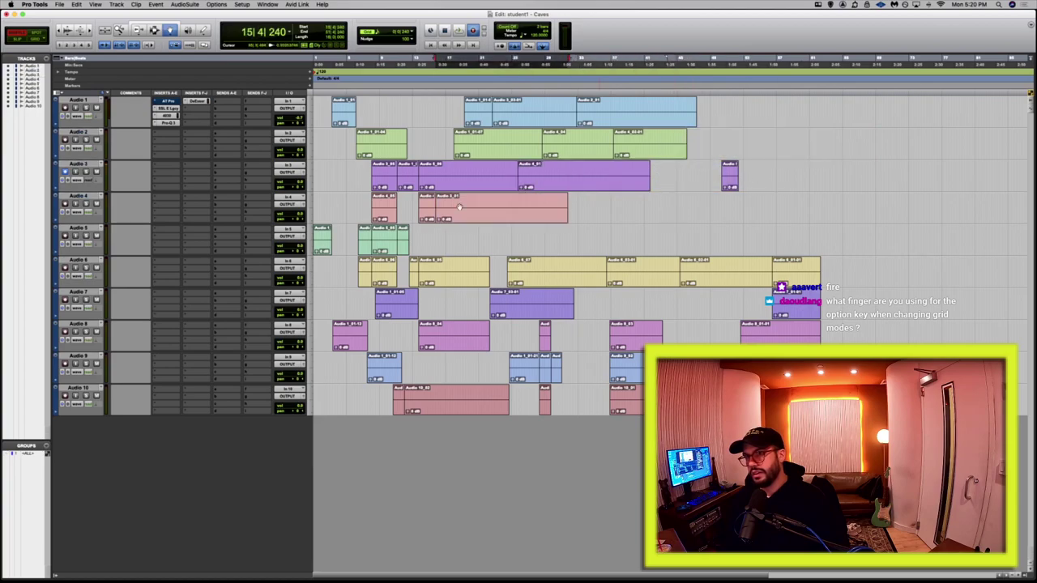
pyautogui.press('super+z')
pyautogui.press('super+z')
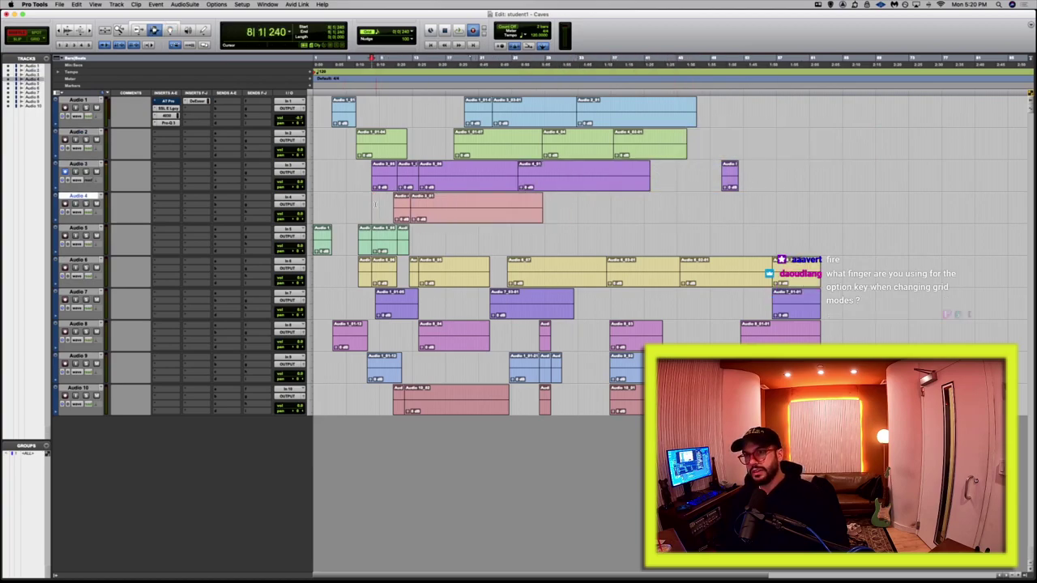
# Shuffle-delete one Audio 5 clip at 8|1|240 and three Audio 6 clips, including those at 13|4|000 and 39|1|000.
pyautogui.press('super+z')
pyautogui.press('super+z')
pyautogui.press('super+z')
pyautogui.press('super+z')
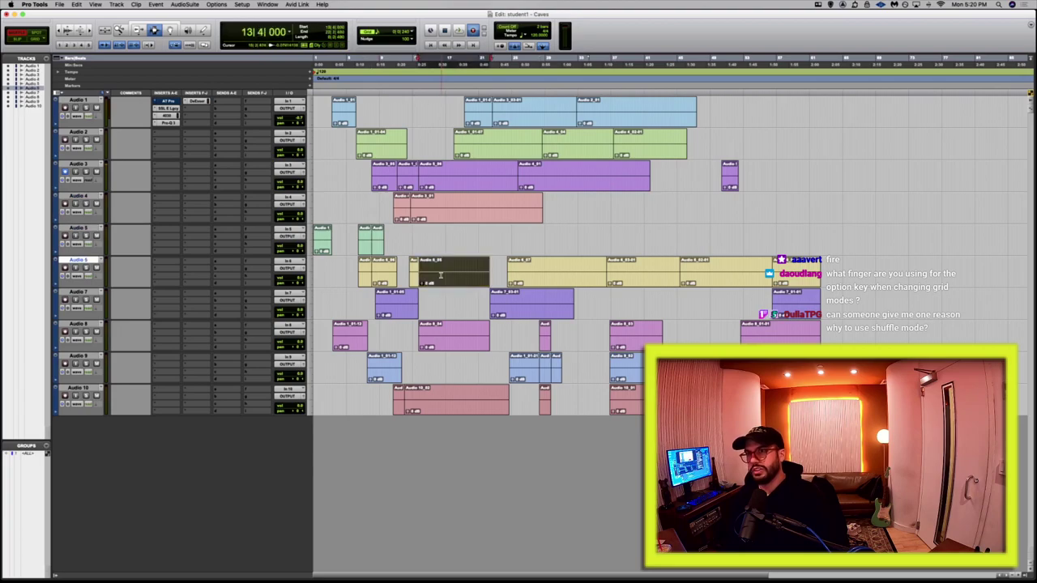
pyautogui.press('super+z')
pyautogui.press('super+z')
pyautogui.press('super+z')
pyautogui.press('super+z')
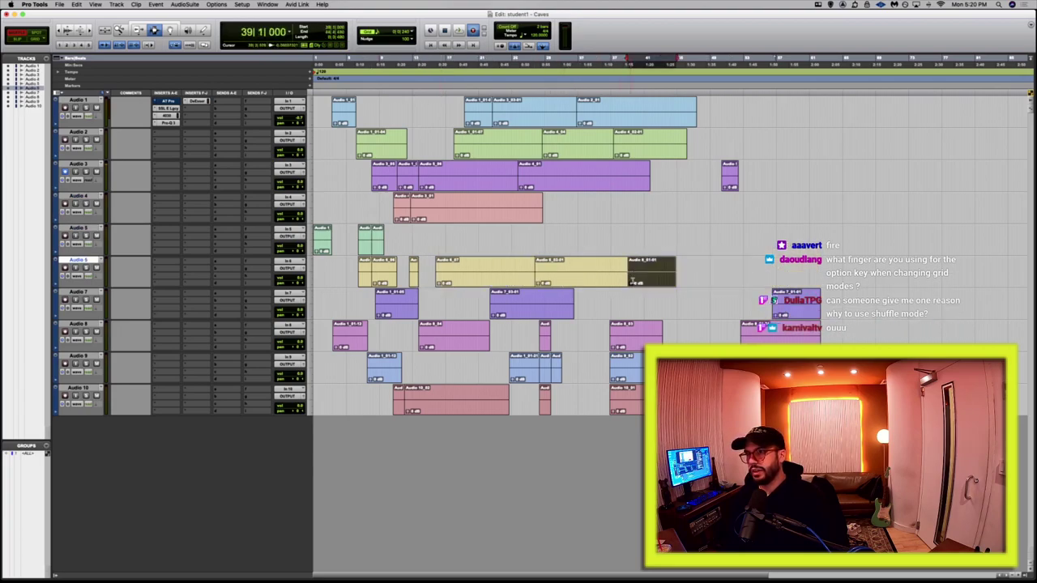
pyautogui.press('super+z')
# Shuffle-delete late clips on Audio 8 and Audio 10, plus the Audio 10 clip at 12|1|000 and the Audio 8 clip at 13|4|000.
pyautogui.press('super+z')
pyautogui.press('super+z')
pyautogui.press('super+z')
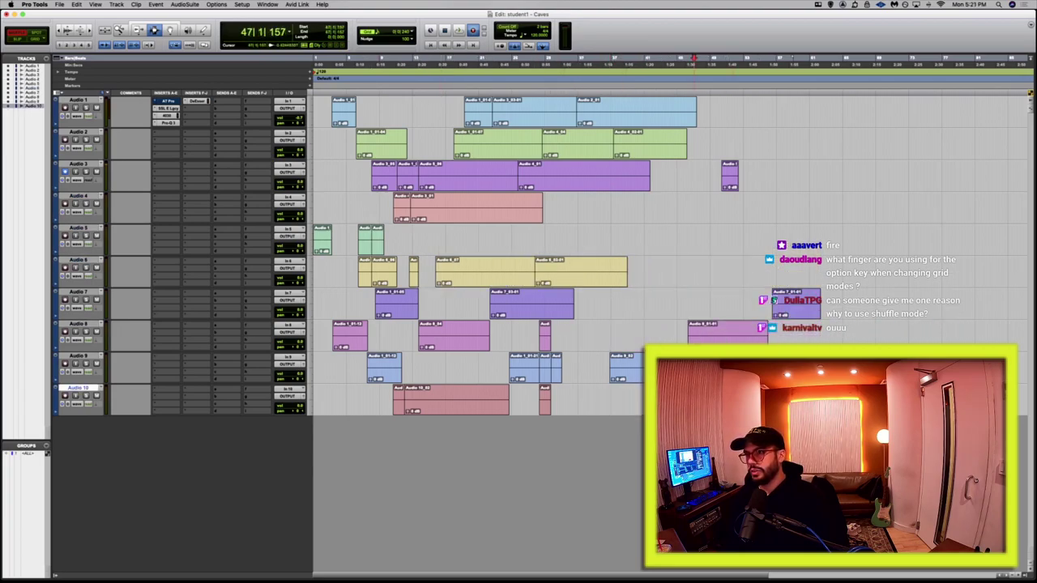
pyautogui.click(442, 387)
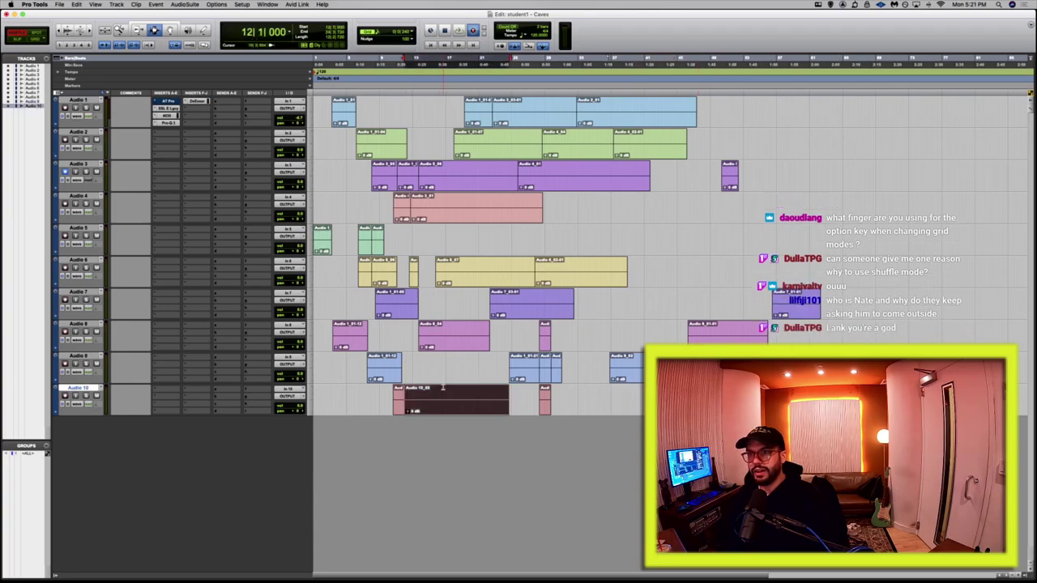
pyautogui.press('super+z')
pyautogui.press('super+z')
pyautogui.press('super+z')
pyautogui.press('super+z')
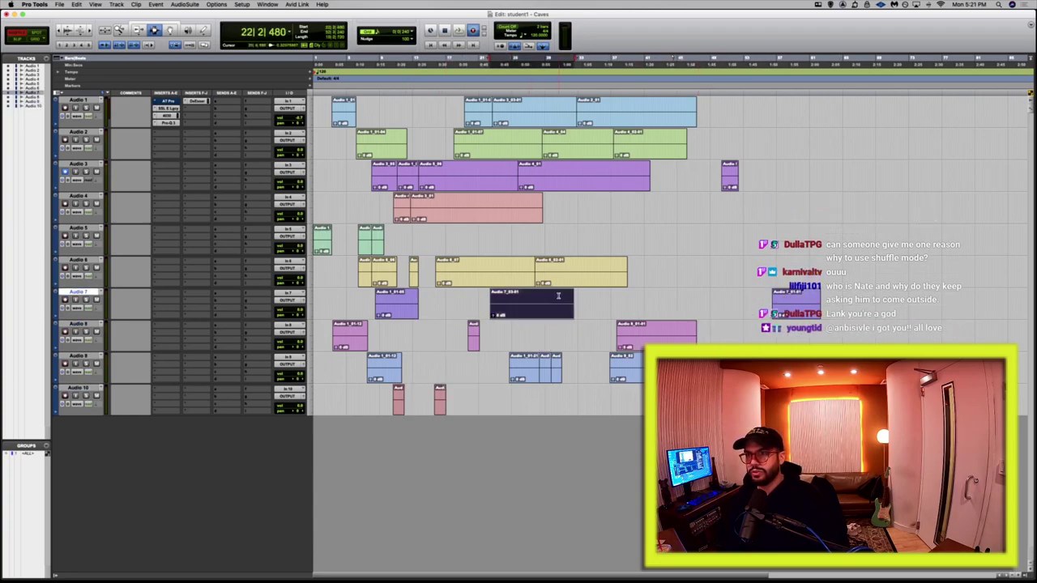
# Shuffle-delete the Audio 7 clip at 22|2|480 and the Audio 6 clip at 15|4|240, and place the edit cursor on Audio 7 at 50|1|486.
pyautogui.press('super+z')
pyautogui.press('super+z')
pyautogui.press('super+z')
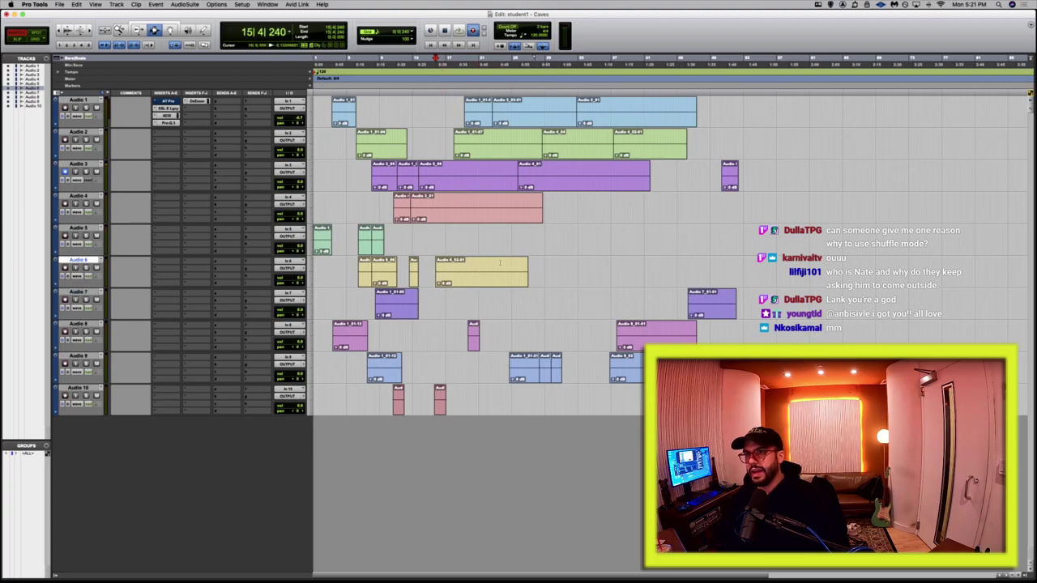
pyautogui.click(718, 296)
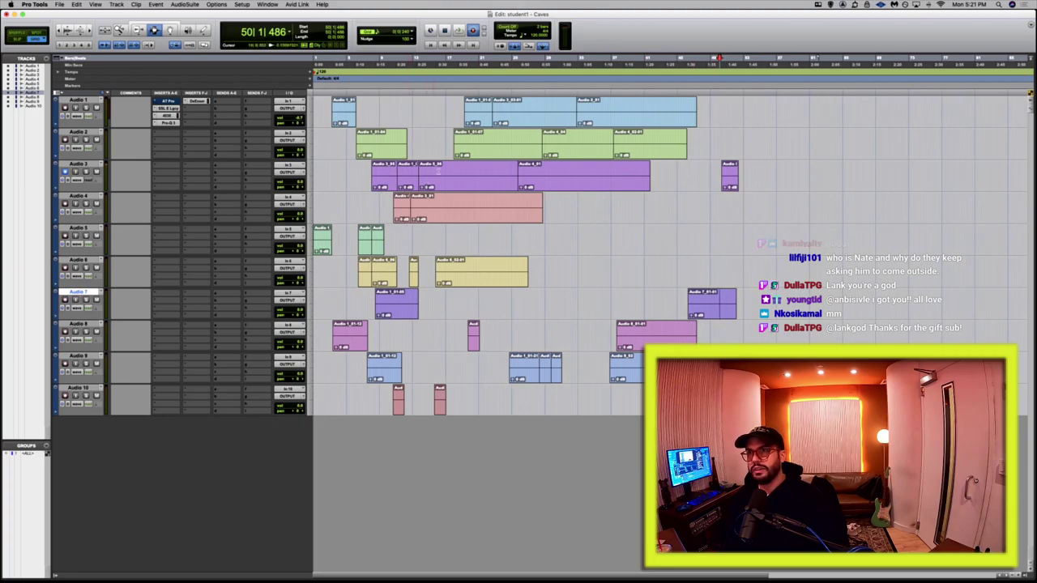
# Select the range from 14|3|240 across Audio 3 to 10 and delete it in Shuffle mode.
pyautogui.moveTo(424, 172); pyautogui.dragTo(567, 421)
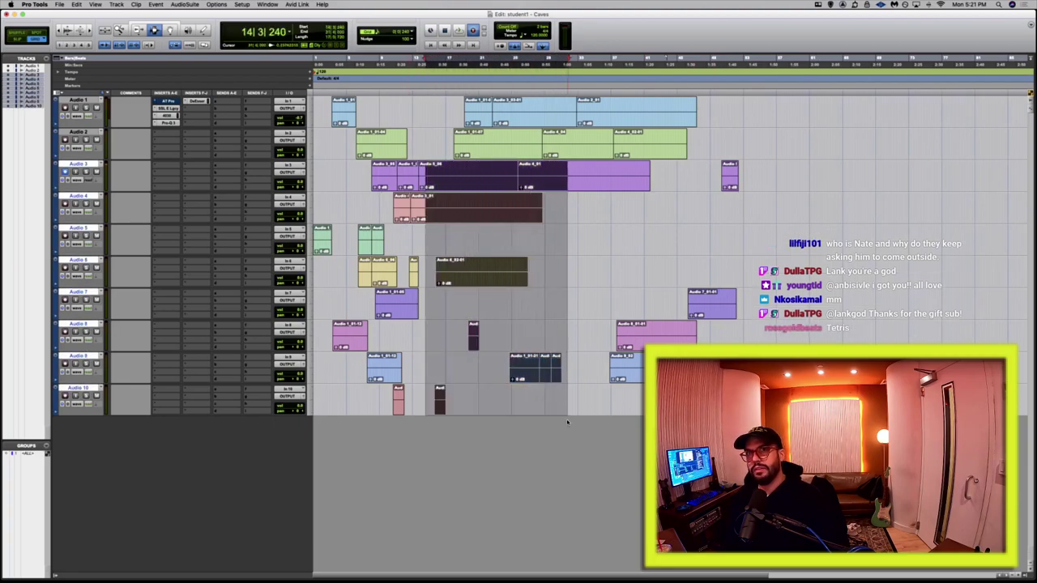
pyautogui.press('super+[')
pyautogui.press('super+[')
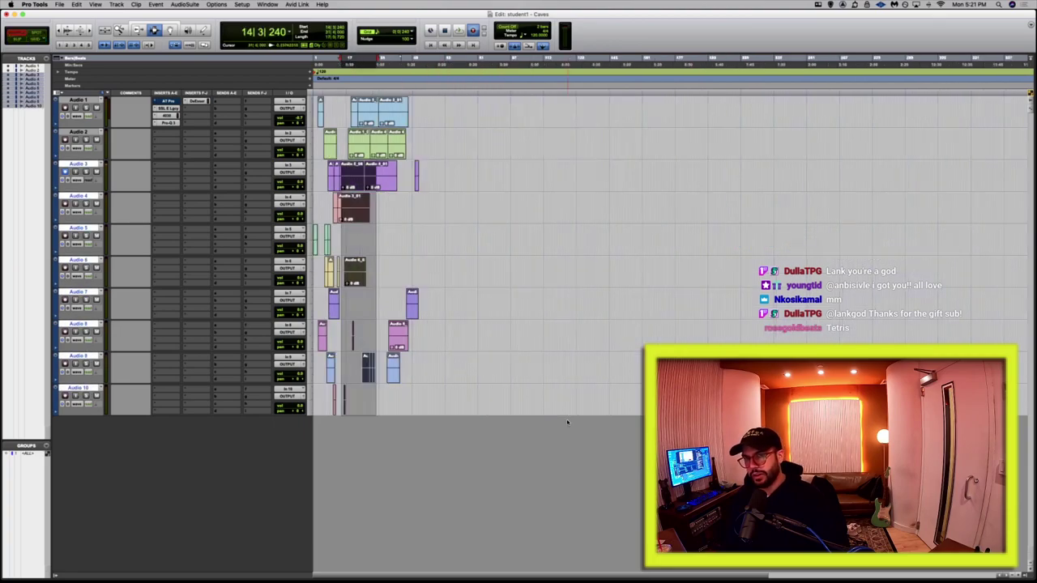
pyautogui.press('super+[')
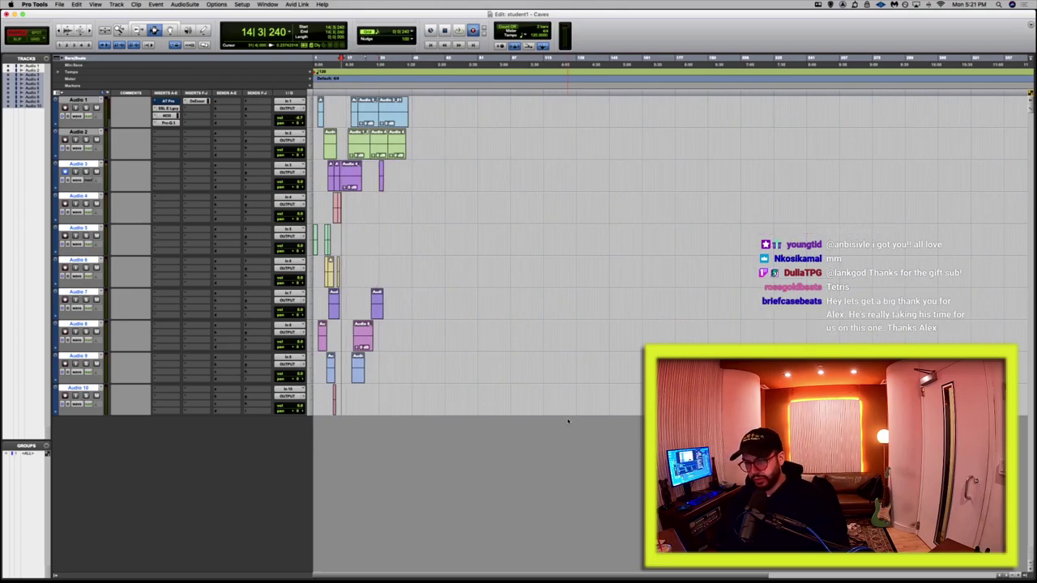
pyautogui.press('super+]')
pyautogui.press('super+]')
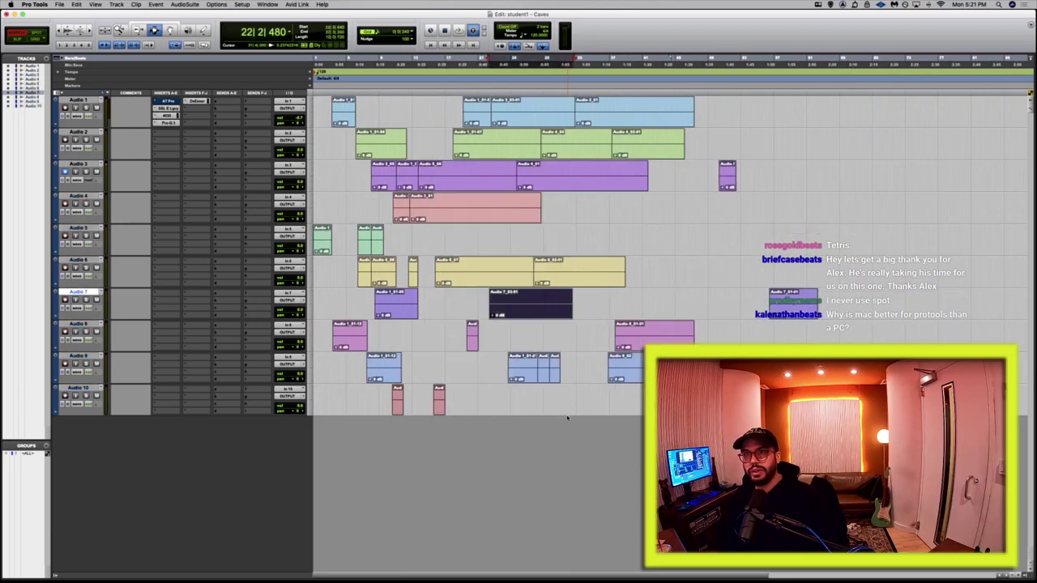
# Undo all the Shuffle mode deletions and clip moves.
pyautogui.press('super+z')
pyautogui.press('super+z')
pyautogui.press('super+z')
pyautogui.press('super+z')
pyautogui.press('super+z')
pyautogui.press('super+z')
pyautogui.press('super+z')
pyautogui.press('super+z')
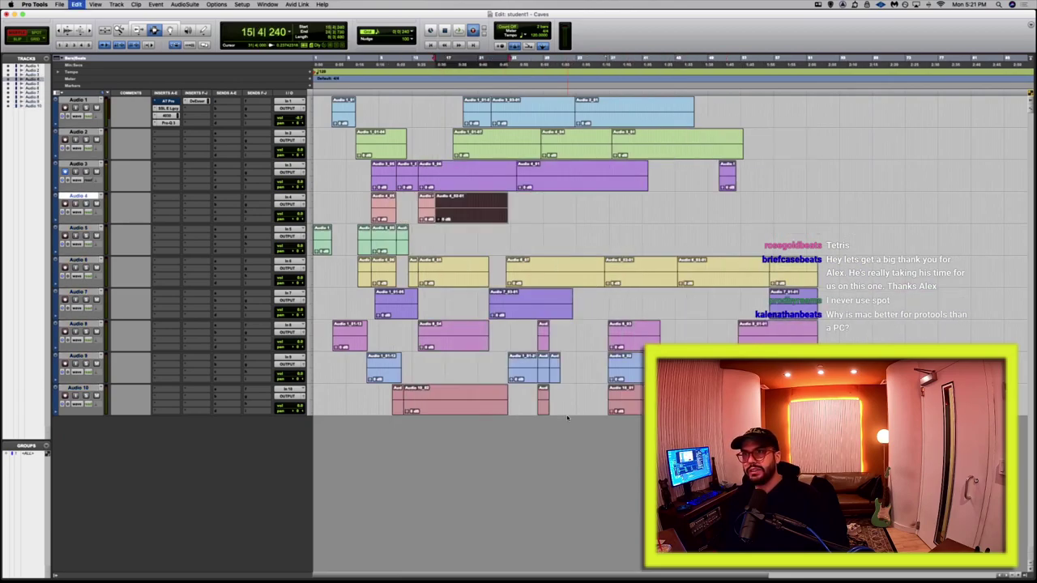
pyautogui.press('super+z')
pyautogui.press('super+z')
pyautogui.press('super+z')
pyautogui.press('super+z')
pyautogui.press('super+z')
pyautogui.press('super+z')
pyautogui.press('super+z')
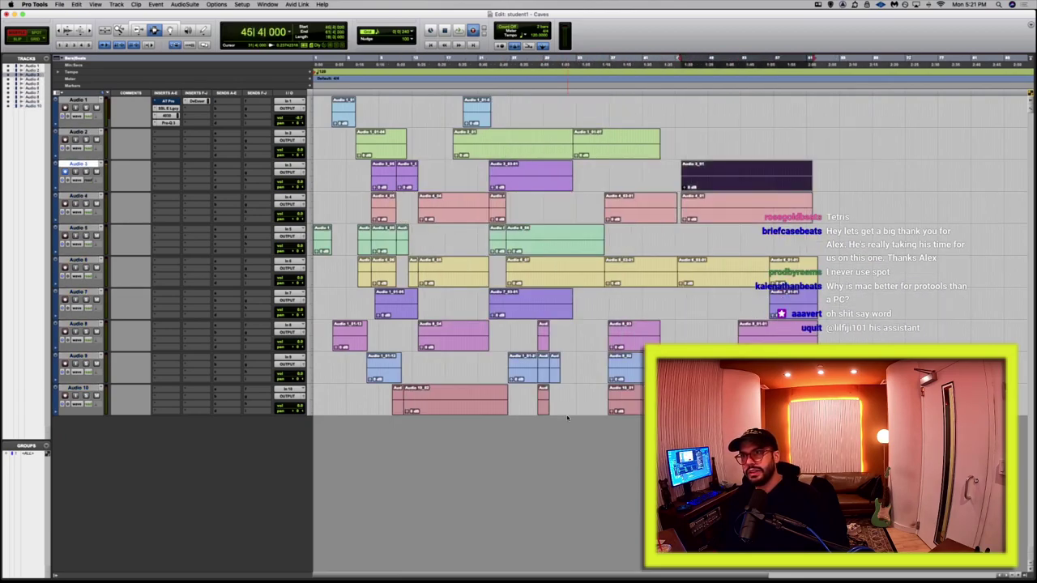
# Undo the earlier individual clip deletions and the consolidation from 24|2|720 on Audio 4 to 6.
pyautogui.press('super+z')
pyautogui.press('super+z')
pyautogui.press('super+z')
pyautogui.press('super+z')
pyautogui.press('super+z')
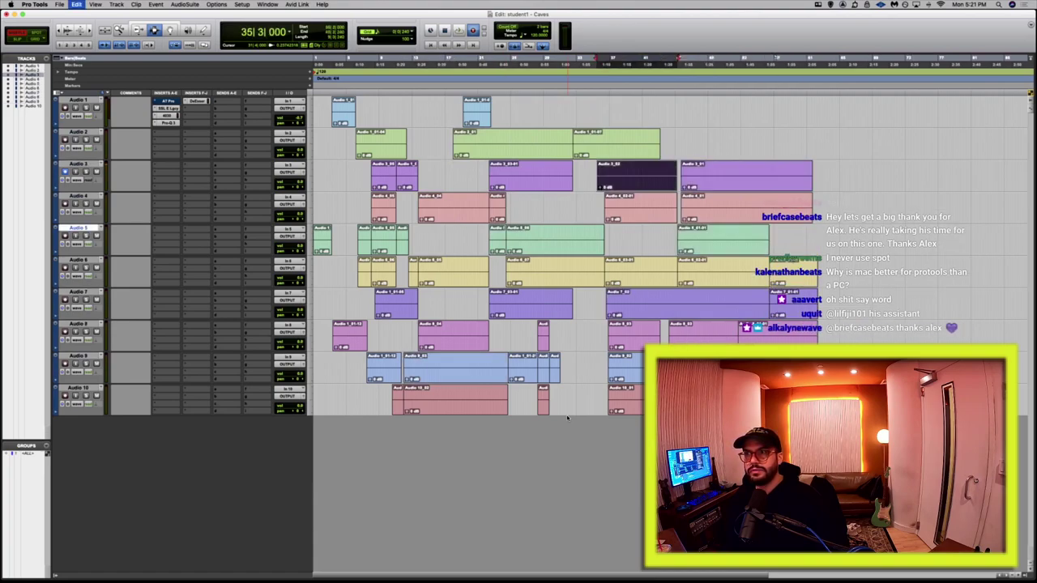
pyautogui.press('super+z')
pyautogui.press('super+z')
pyautogui.press('super+z')
pyautogui.press('super+z')
pyautogui.press('super+z')
pyautogui.press('super+z')
pyautogui.press('super+z')
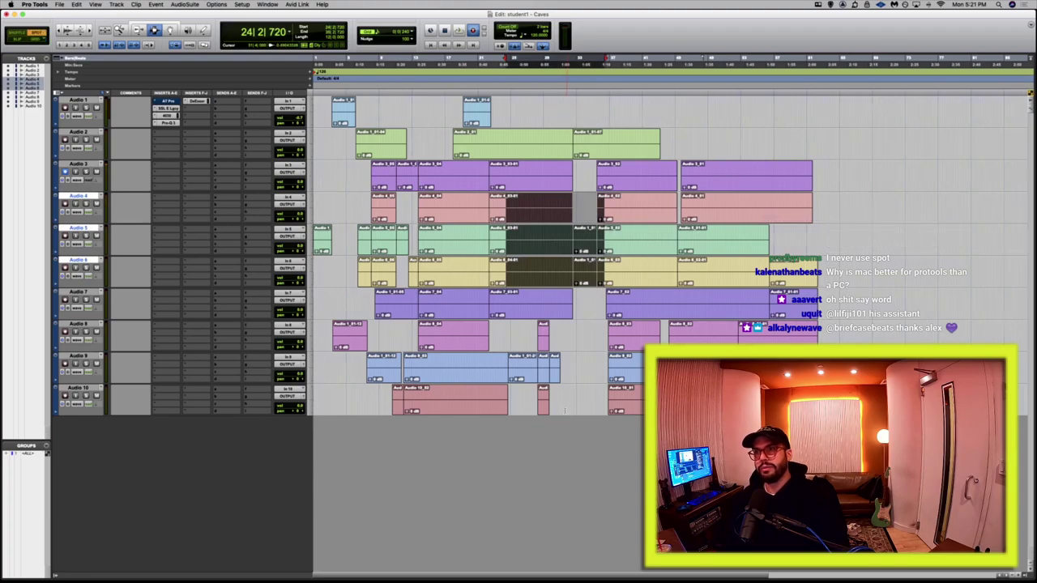
# Open the Spot dialog for the Audio 4 clip at 35|3|000 and try the Min:Secs and Feet+Frames time scales before returning to Bars|Beats.
pyautogui.press('F8')
pyautogui.click(647, 212)
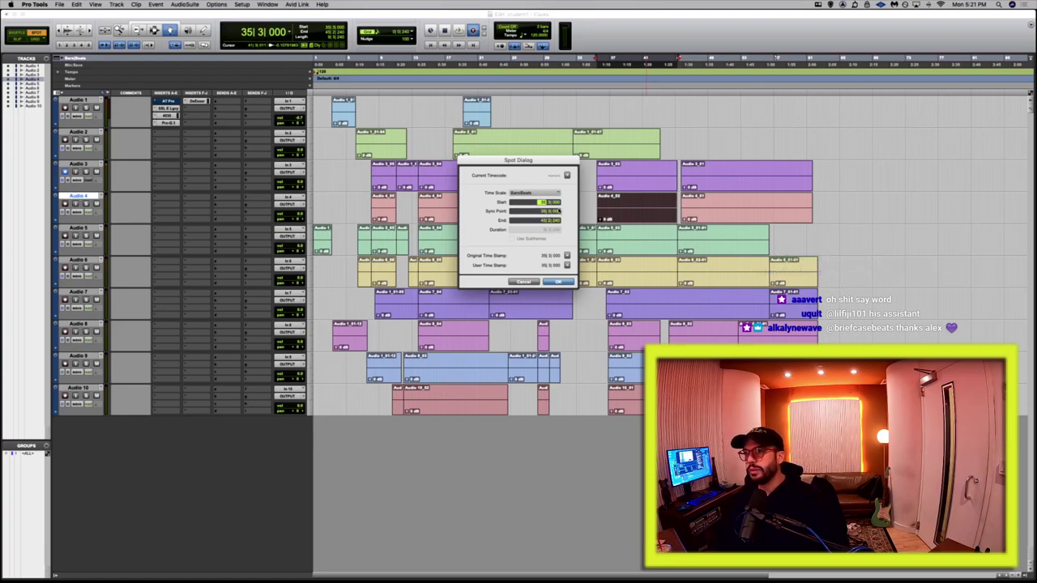
pyautogui.click(534, 193)
pyautogui.click(528, 198)
pyautogui.click(535, 193)
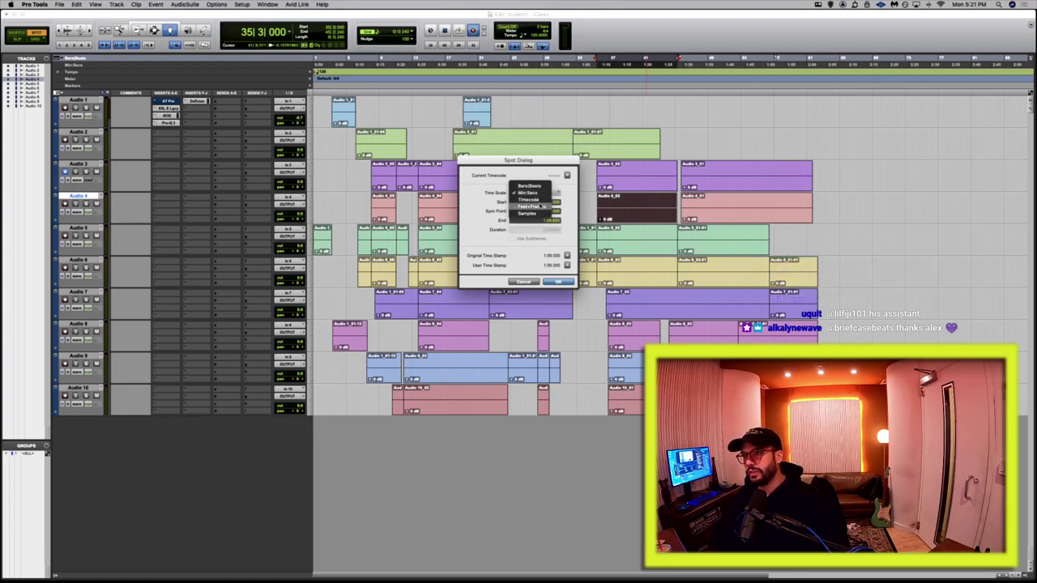
pyautogui.click(540, 207)
pyautogui.click(535, 192)
pyautogui.click(528, 175)
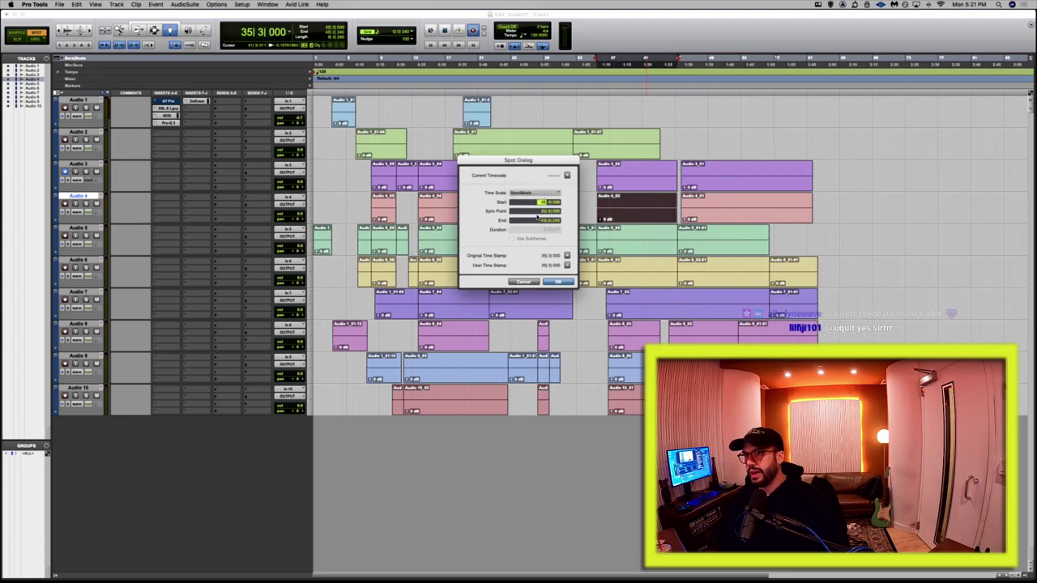
pyautogui.click(555, 281)
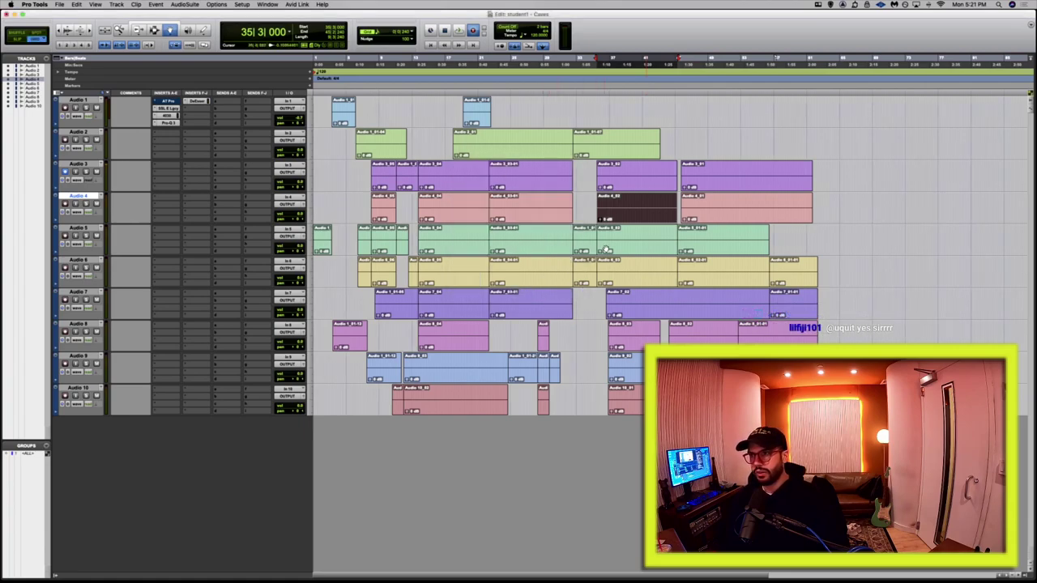
# Set the grid value to 1/8 note.
pyautogui.press('F7')
pyautogui.press('F8')
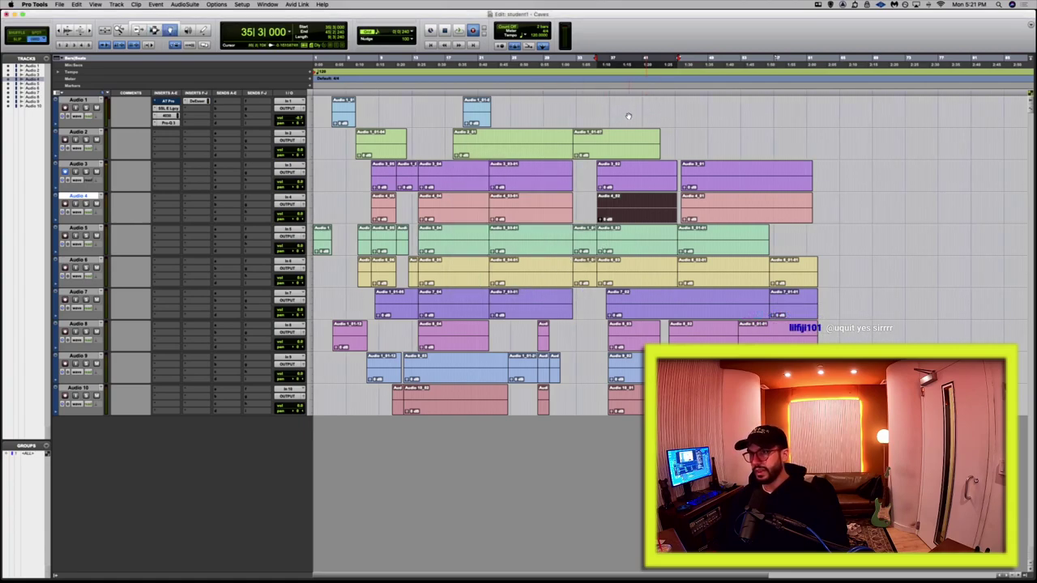
pyautogui.press('F7')
pyautogui.click(411, 32)
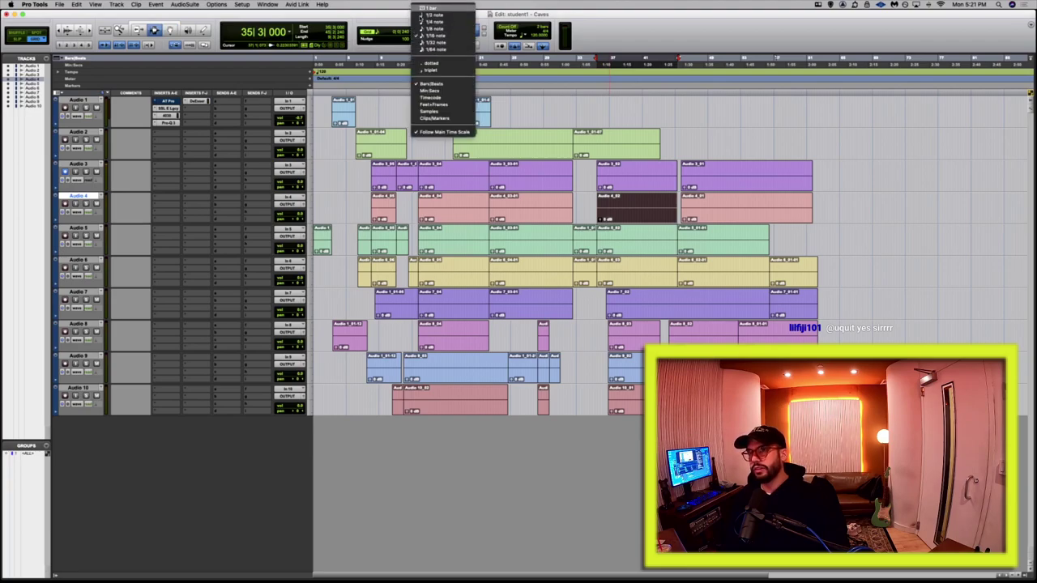
pyautogui.click(418, 36)
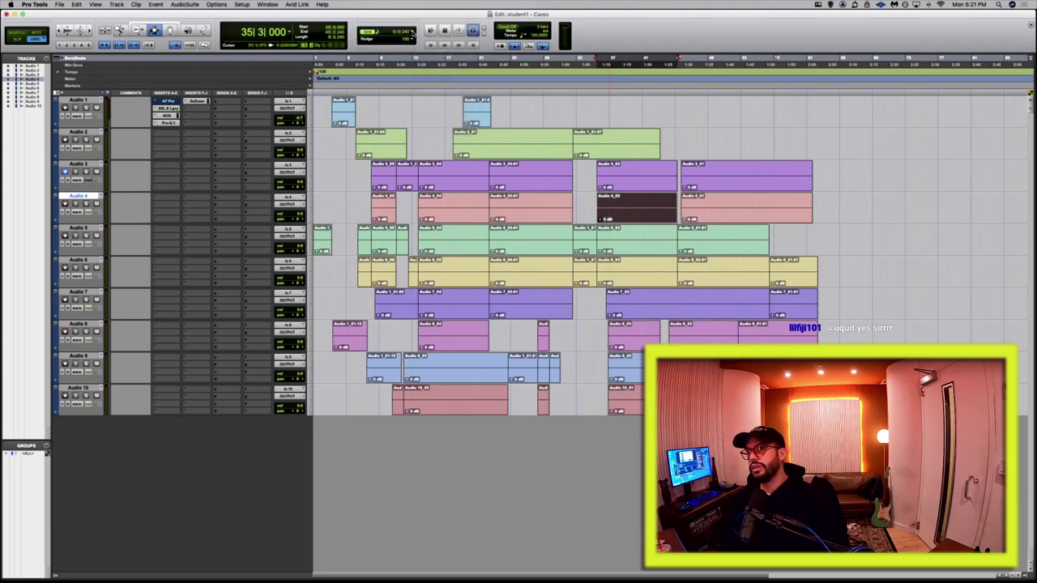
pyautogui.click(412, 33)
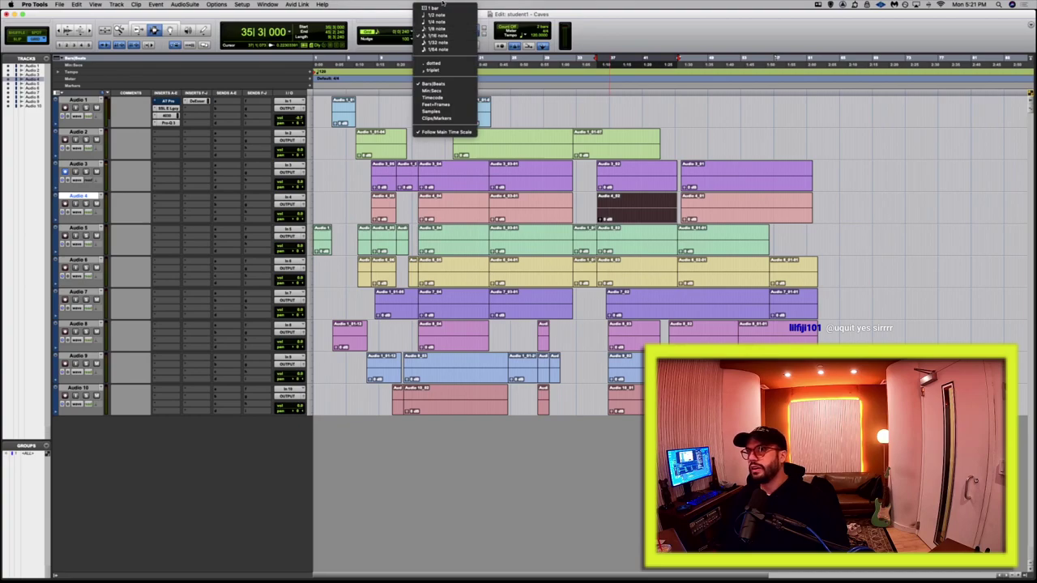
pyautogui.click(444, 29)
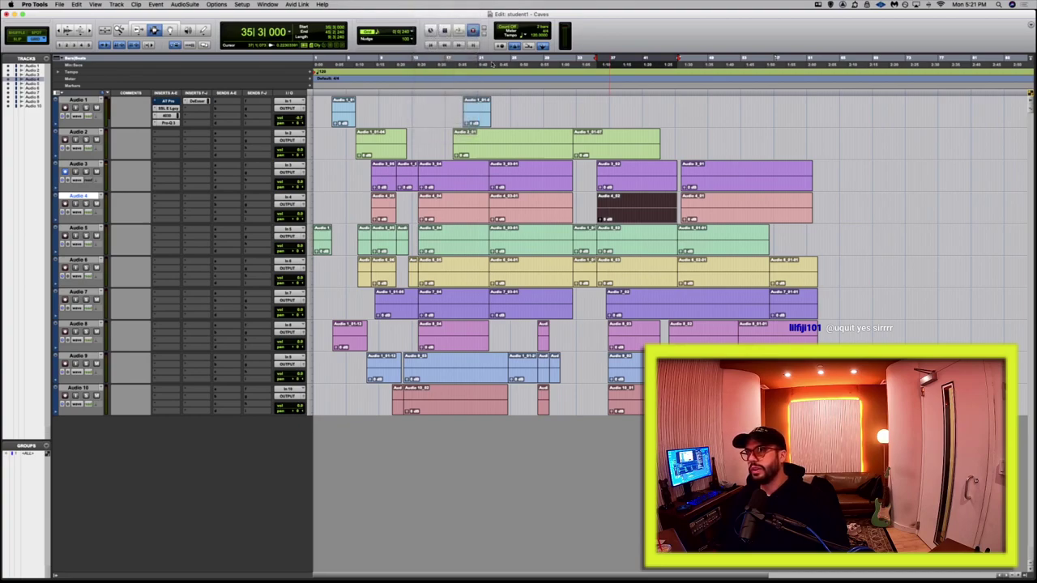
# Move the last clip on Audio 2 up to Audio 1 at 35|3|480 in Grid mode.
pyautogui.press('F8')
pyautogui.click(609, 149)
pyautogui.press('super+bracketright')
pyautogui.press('super+bracketright')
pyautogui.press('super+bracketright')
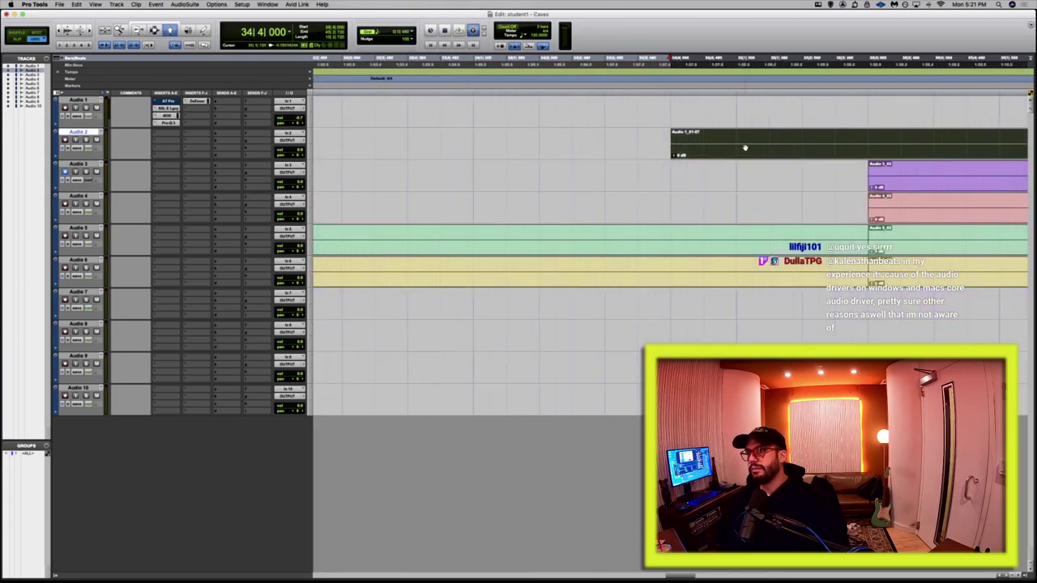
pyautogui.moveTo(744, 148); pyautogui.dragTo(828, 130)
pyautogui.hscroll(2, 588, 160)
pyautogui.press('r')
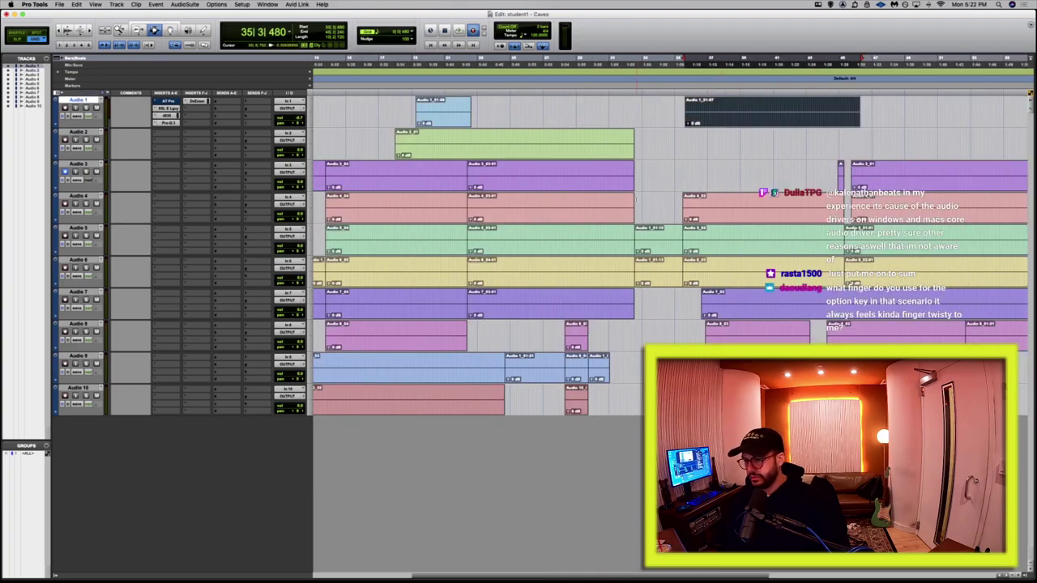
pyautogui.press('r')
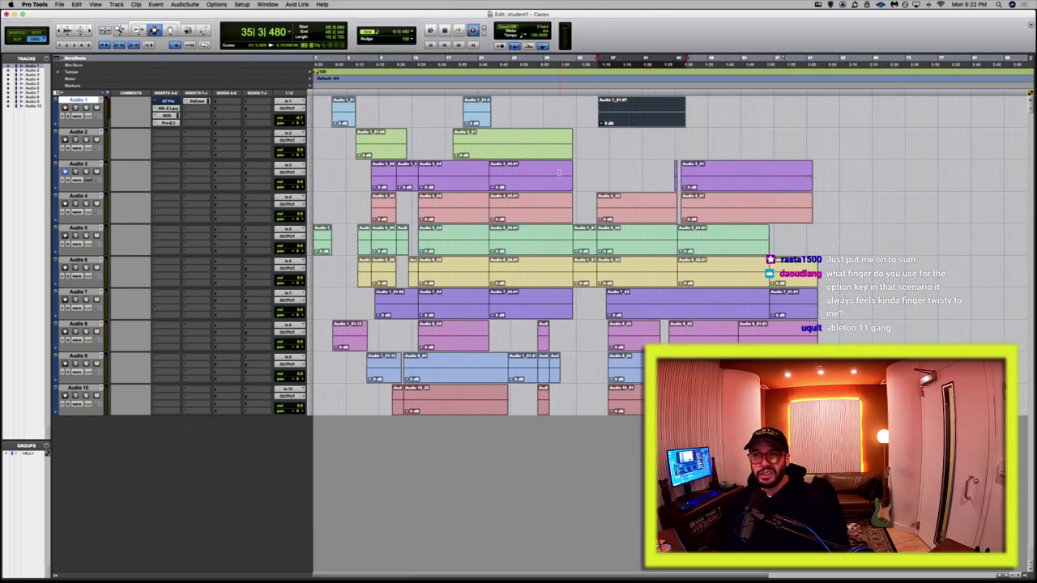
# Switch to Relative Grid mode and shift the middle clips on Audio 3, Audio 4 and Audio 5.
pyautogui.press('F9')
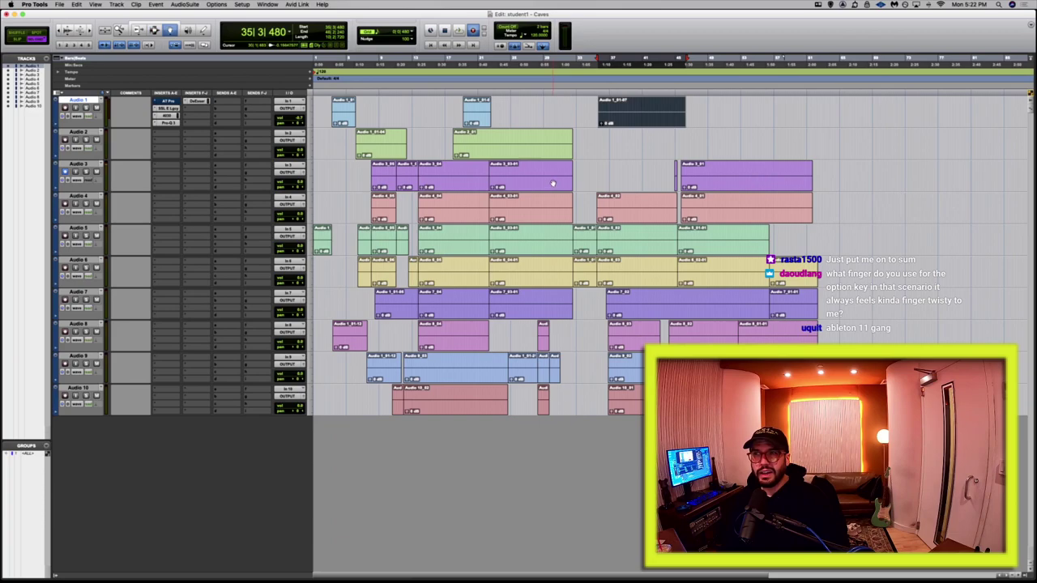
pyautogui.moveTo(553, 183); pyautogui.dragTo(590, 199)
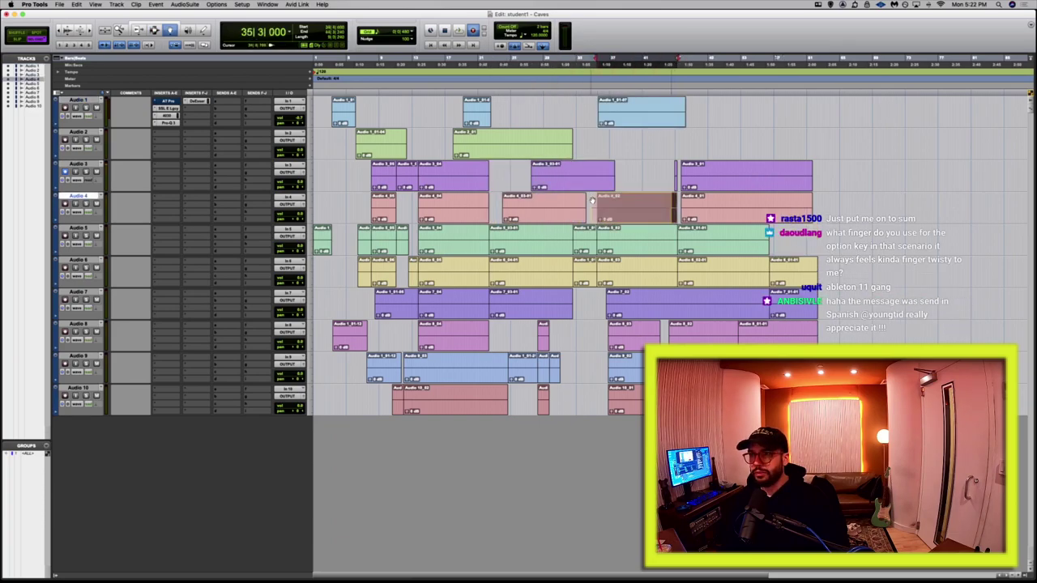
pyautogui.moveTo(535, 238); pyautogui.dragTo(549, 235)
pyautogui.click(636, 239)
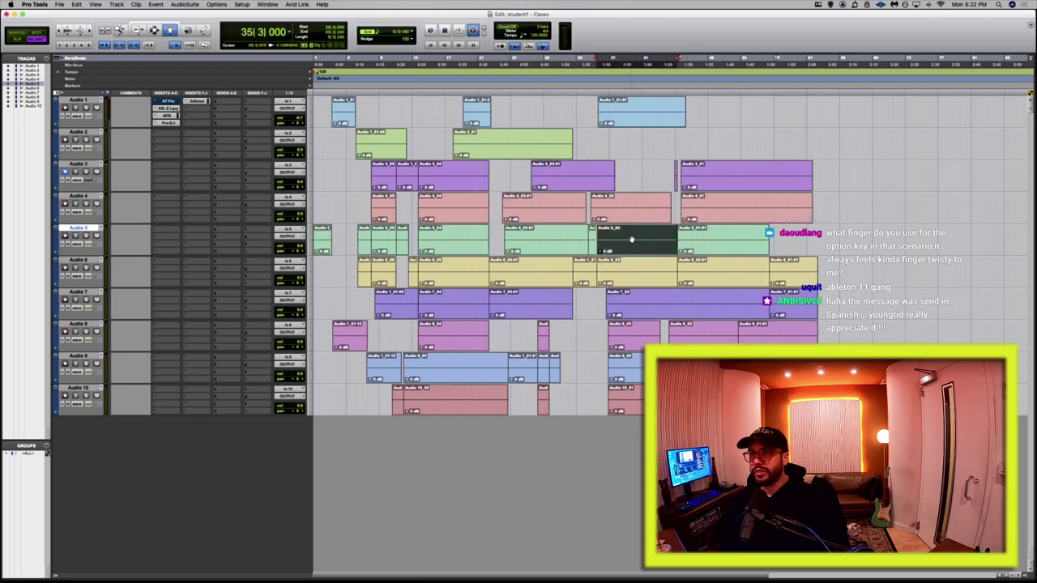
# Move the Audio 5 clip at 35|3|000 down to Audio 6 and shift several clips on Audio 7, 8 and 9 in Relative Grid mode.
pyautogui.moveTo(636, 240); pyautogui.dragTo(584, 271)
pyautogui.click(552, 308)
pyautogui.moveTo(552, 308); pyautogui.dragTo(528, 332)
pyautogui.moveTo(636, 340); pyautogui.dragTo(610, 368)
pyautogui.click(683, 332)
pyautogui.moveTo(685, 340); pyautogui.dragTo(665, 340)
pyautogui.press('F7')
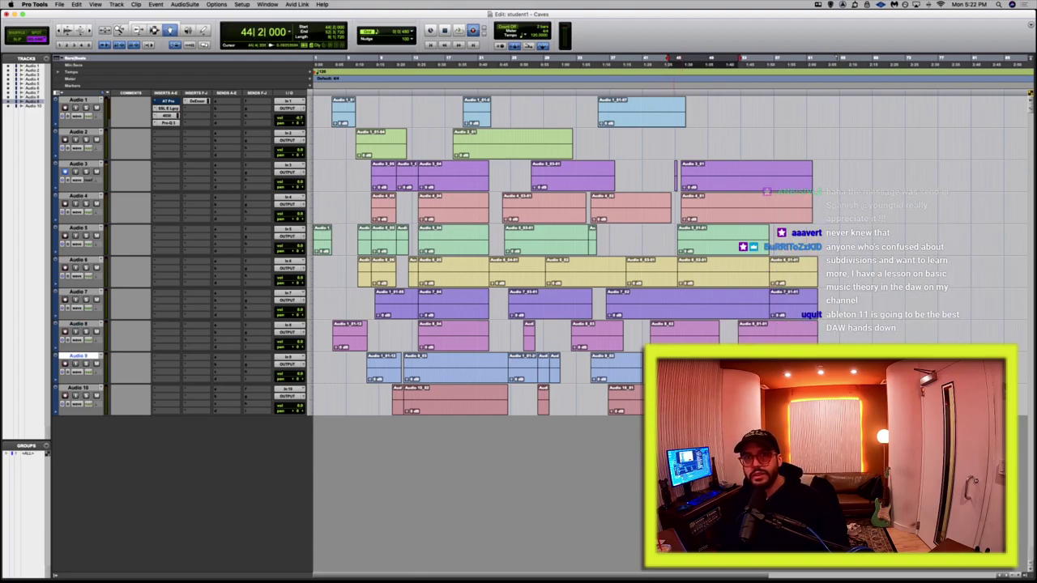
# Extend the end of the Audio 2 clip starting at 6|1|720 with the Trim tool.
pyautogui.press('F6')
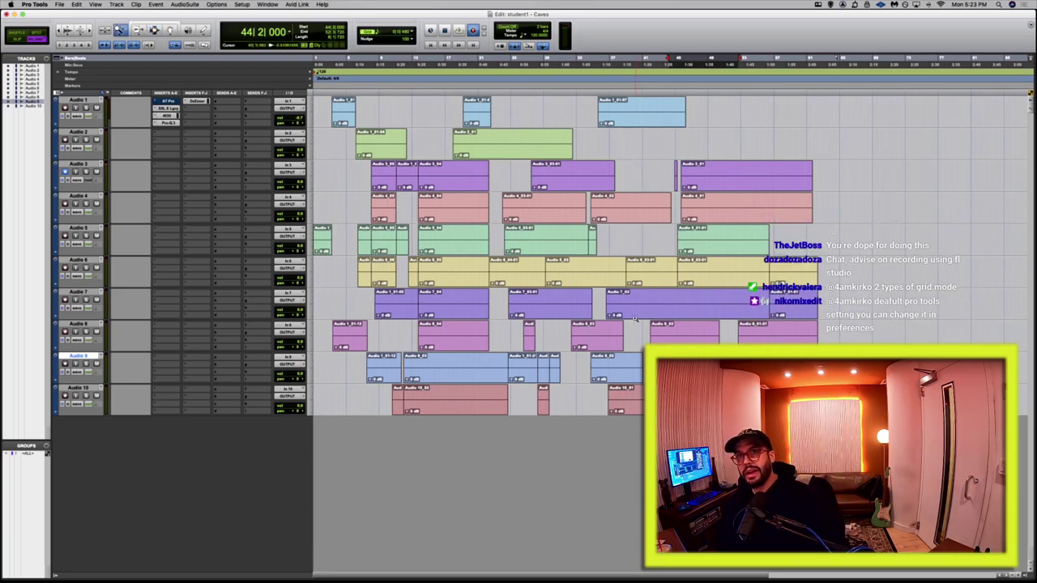
pyautogui.press('F6')
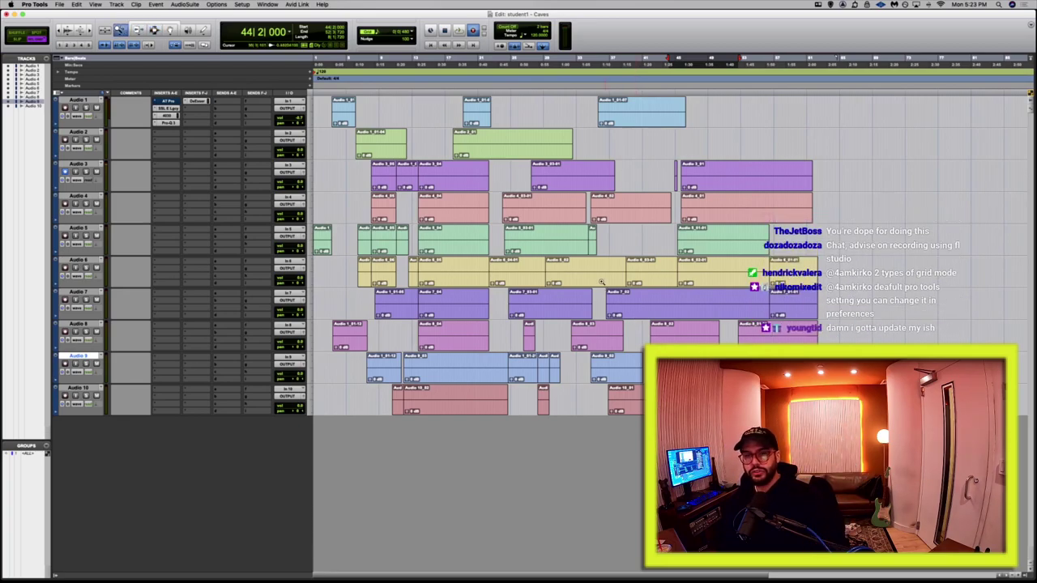
pyautogui.press('F7')
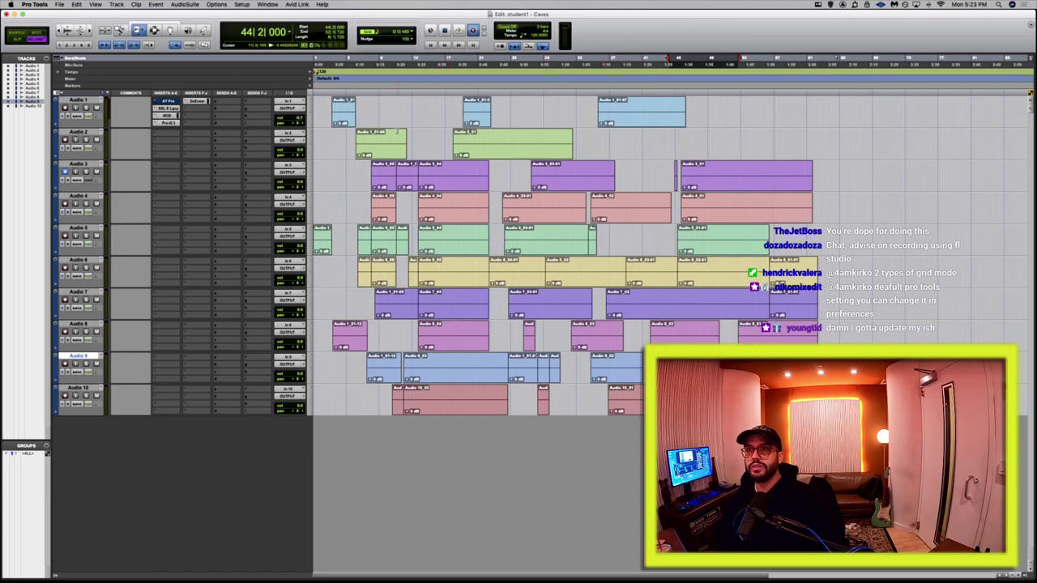
pyautogui.press('F8')
pyautogui.press('F7')
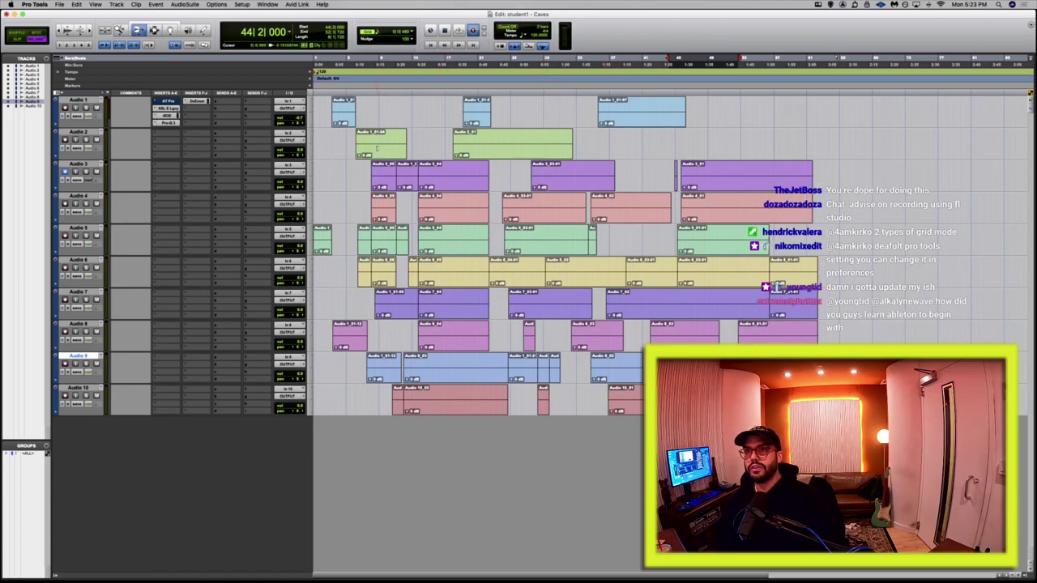
pyautogui.moveTo(357, 146); pyautogui.dragTo(414, 146)
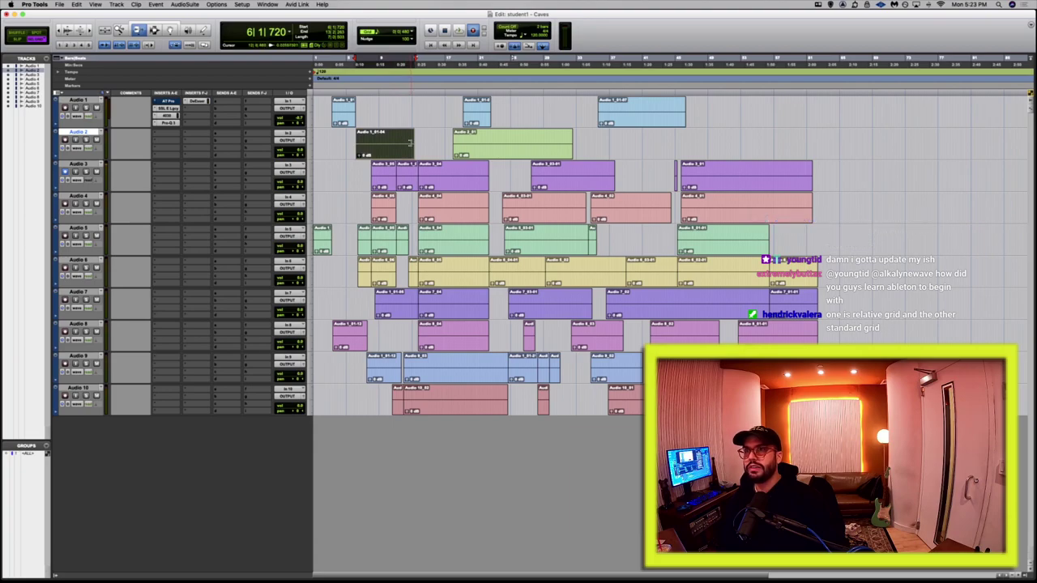
# Select a range from 10|4|000 on Audio 2 with the Selector and switch through the Grabber, Scrubber and Pencil tools.
pyautogui.press('F7')
pyautogui.moveTo(396, 145); pyautogui.dragTo(434, 144)
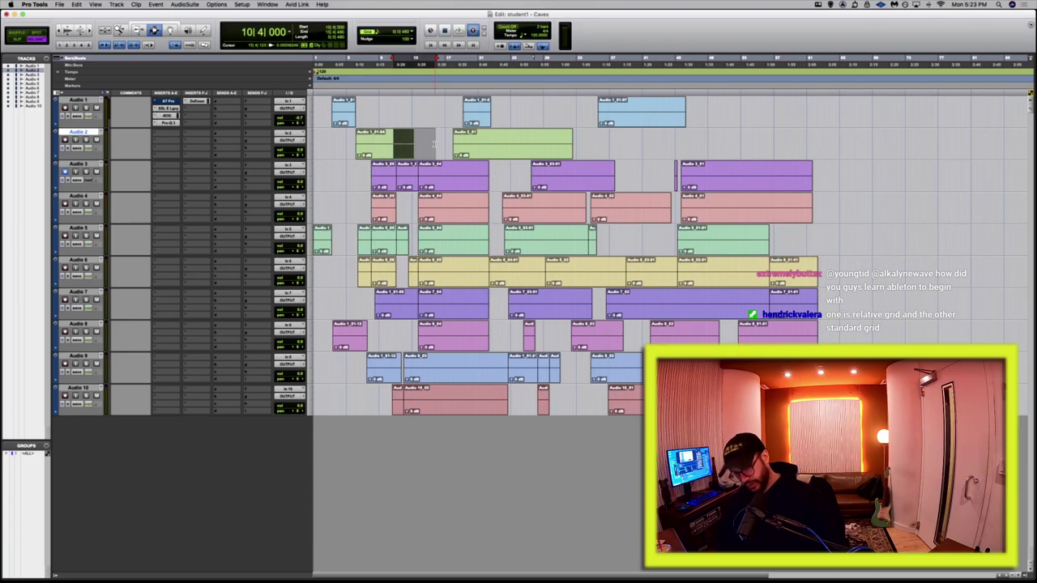
pyautogui.press('F8')
pyautogui.press('F9')
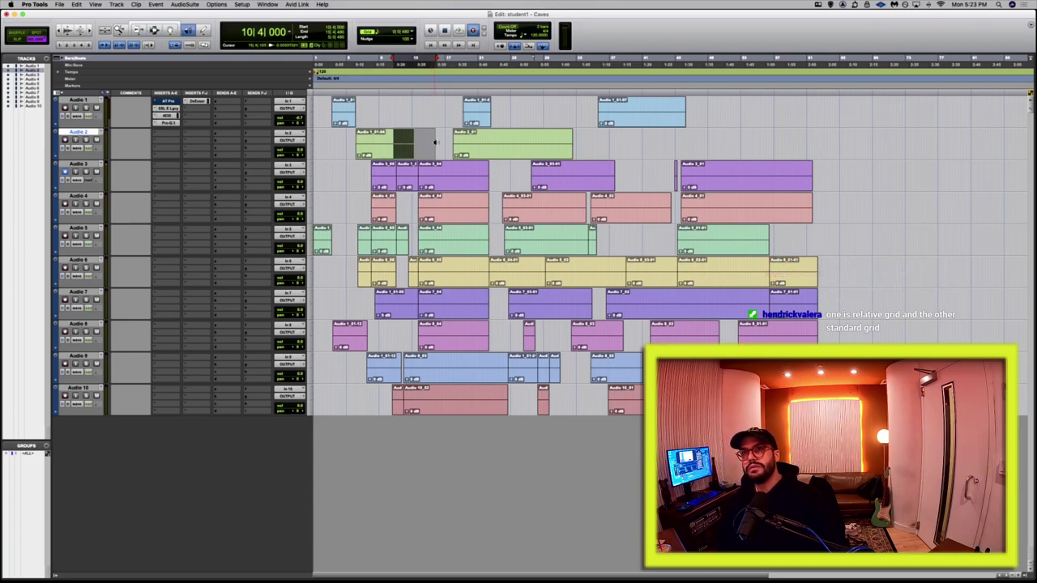
pyautogui.press('F10')
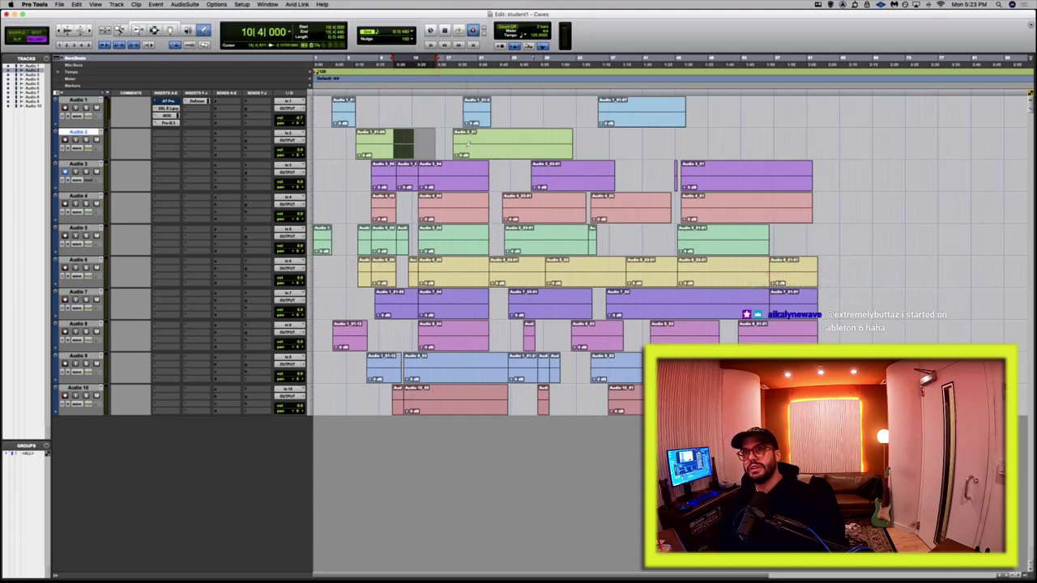
# Switch between the Grabber and Trim tools and trim the start of the second Audio 2 clip inward.
pyautogui.hotkey('F6', 'F7')
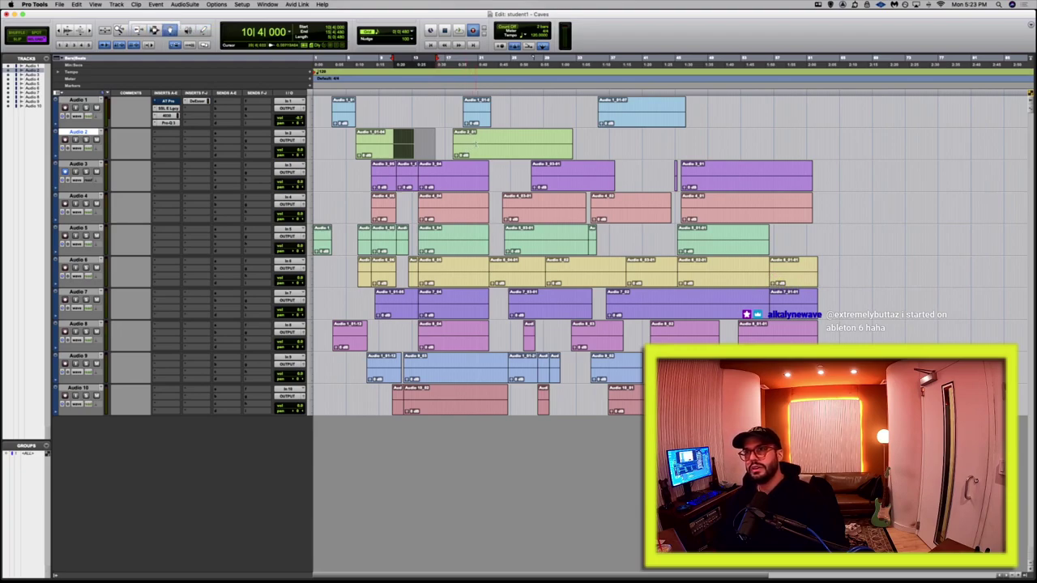
pyautogui.press('F8')
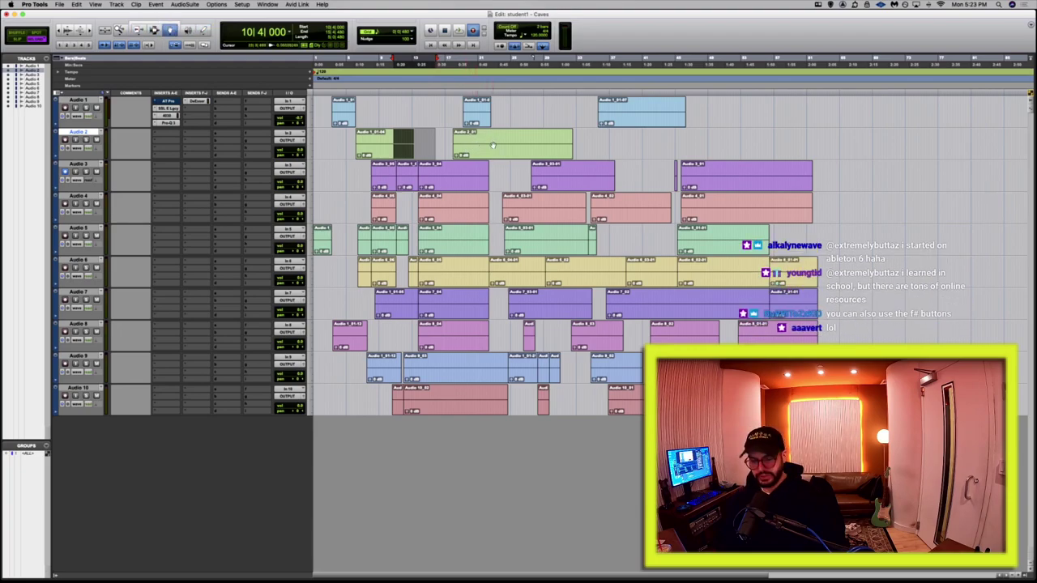
pyautogui.press('F6')
pyautogui.press('F8')
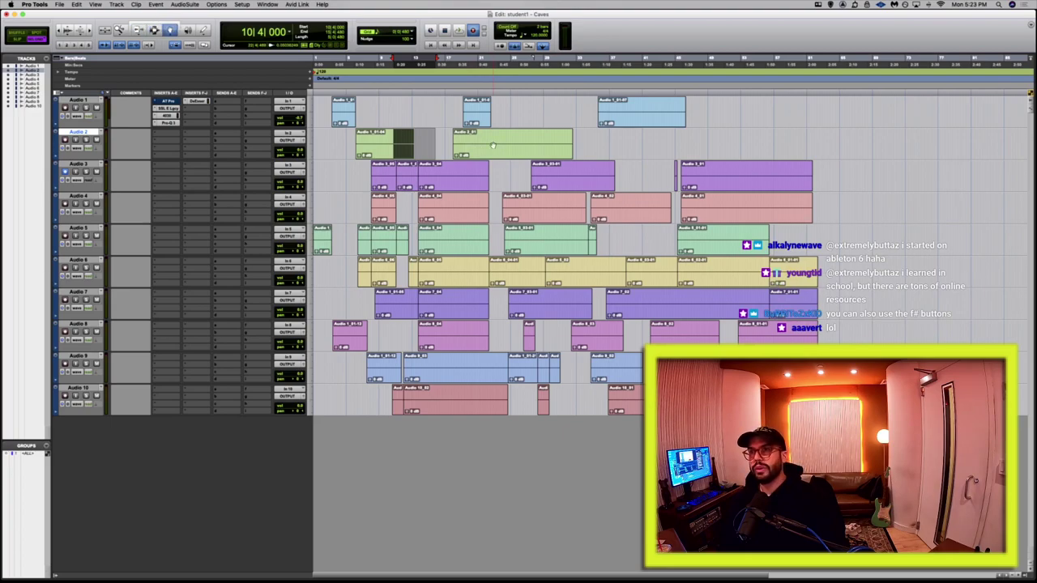
pyautogui.press('F6')
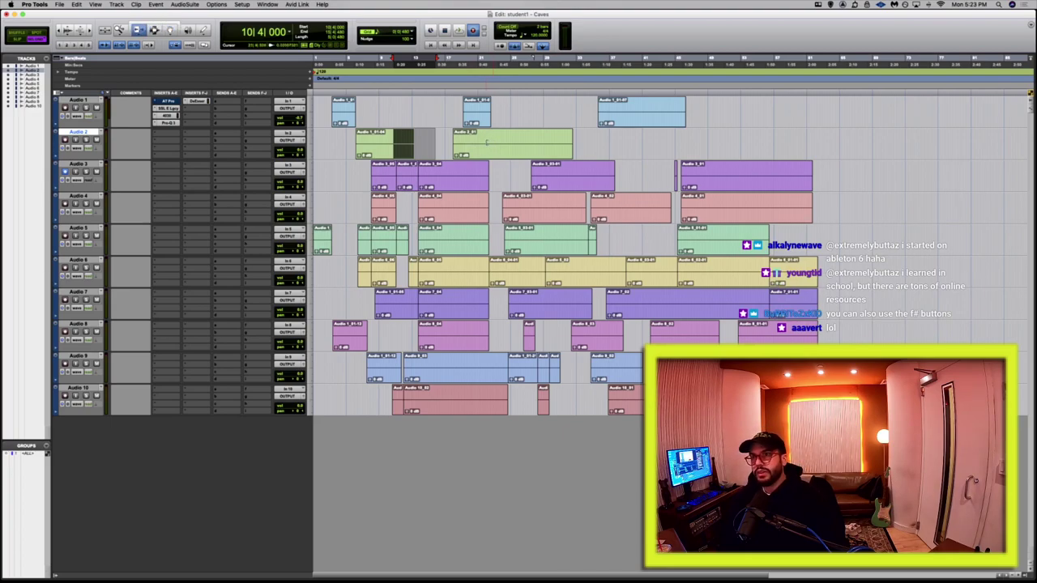
pyautogui.click(487, 143)
# Separate a section of the second Audio 2 clip from 23|4|480 and move it down to Audio 3.
pyautogui.press('F7')
pyautogui.moveTo(501, 142); pyautogui.dragTo(517, 180)
pyautogui.press('super+e')
pyautogui.press('F8')
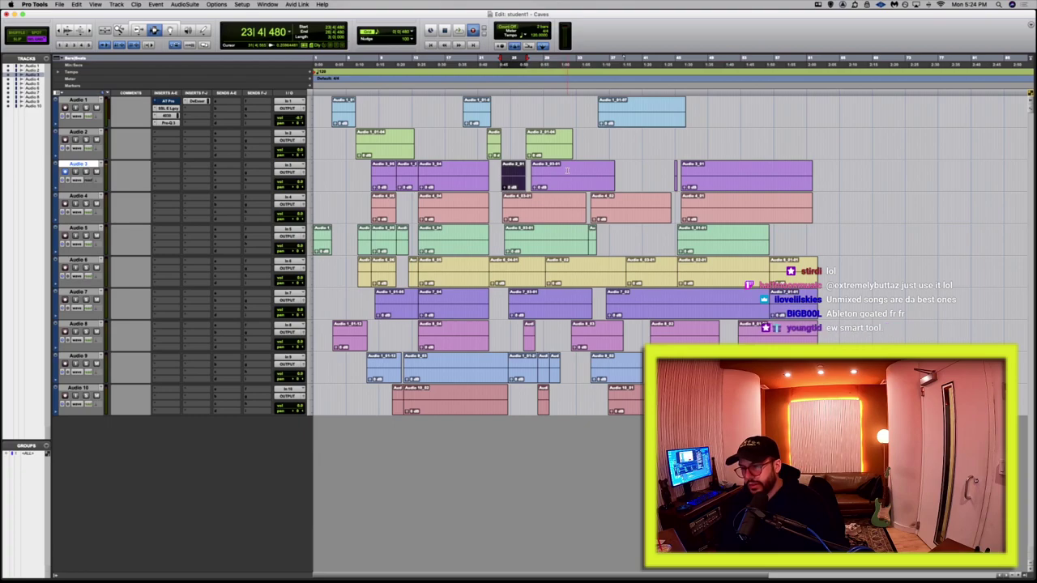
# Select a range from 30|2|000 across Audio 3 and 4, and another from 28|1|480 across Audio 3 to 5.
pyautogui.click(567, 170)
pyautogui.moveTo(564, 172); pyautogui.dragTo(576, 208)
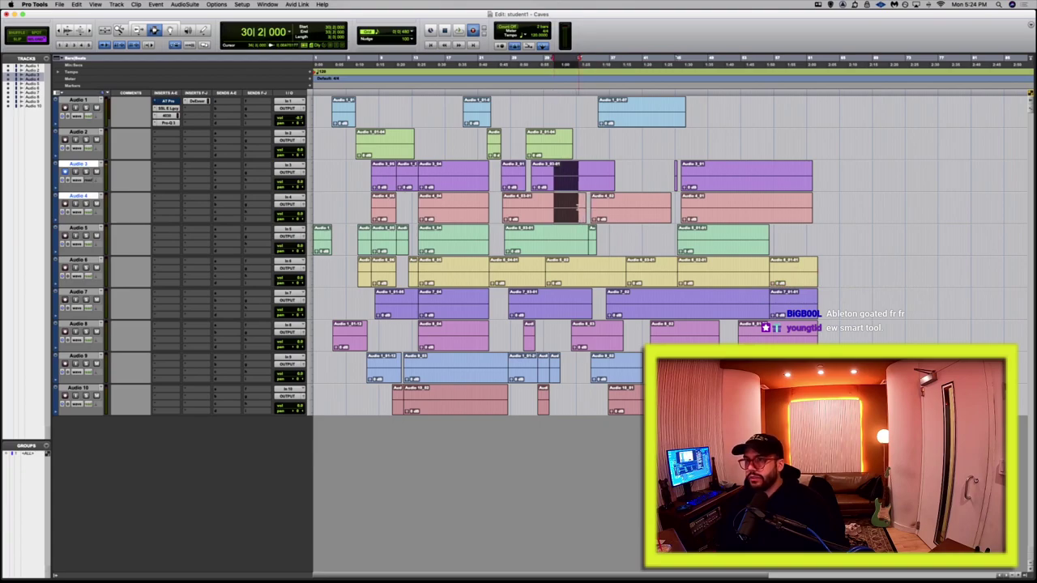
pyautogui.press('t')
pyautogui.press('t')
pyautogui.press('r')
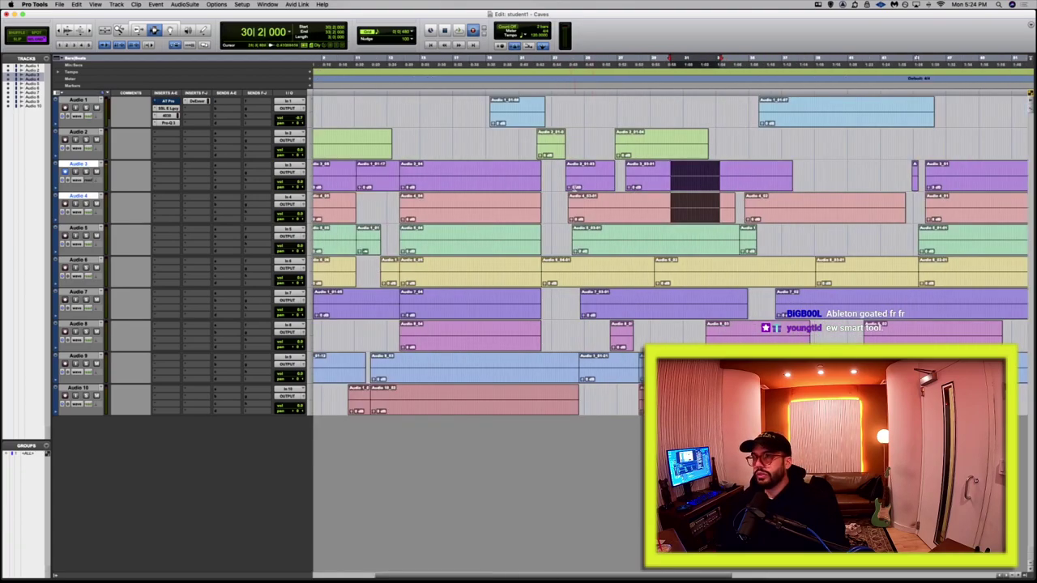
pyautogui.click(637, 174)
pyautogui.moveTo(638, 178); pyautogui.dragTo(718, 241)
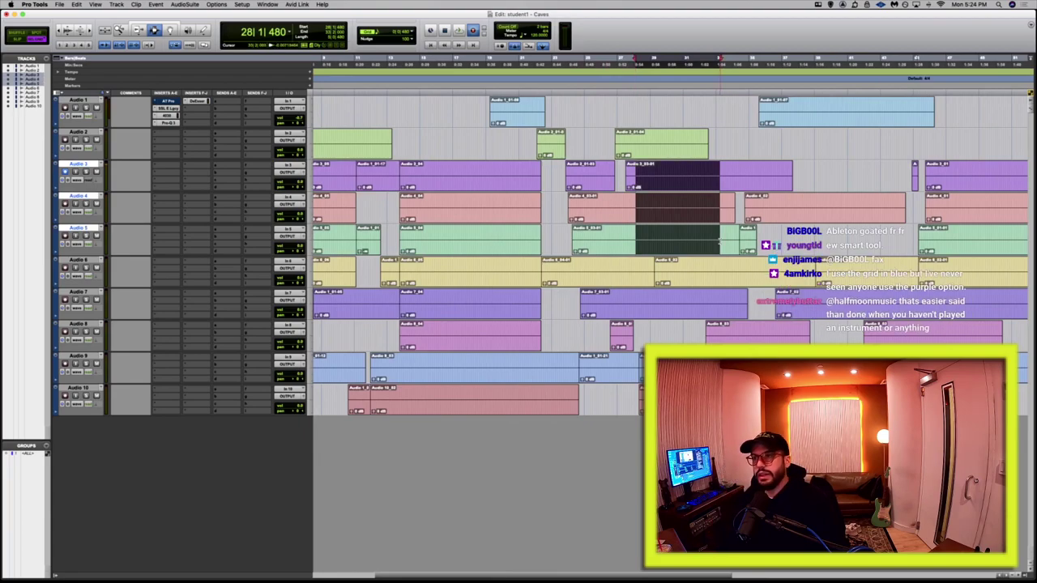
# Use the Smart Tool to place the edit cursor on Audio 5 at 30|1|000 and switch to the Pencil tool.
pyautogui.press('Escape')
pyautogui.press('Escape')
pyautogui.press('Escape')
pyautogui.press('Escape')
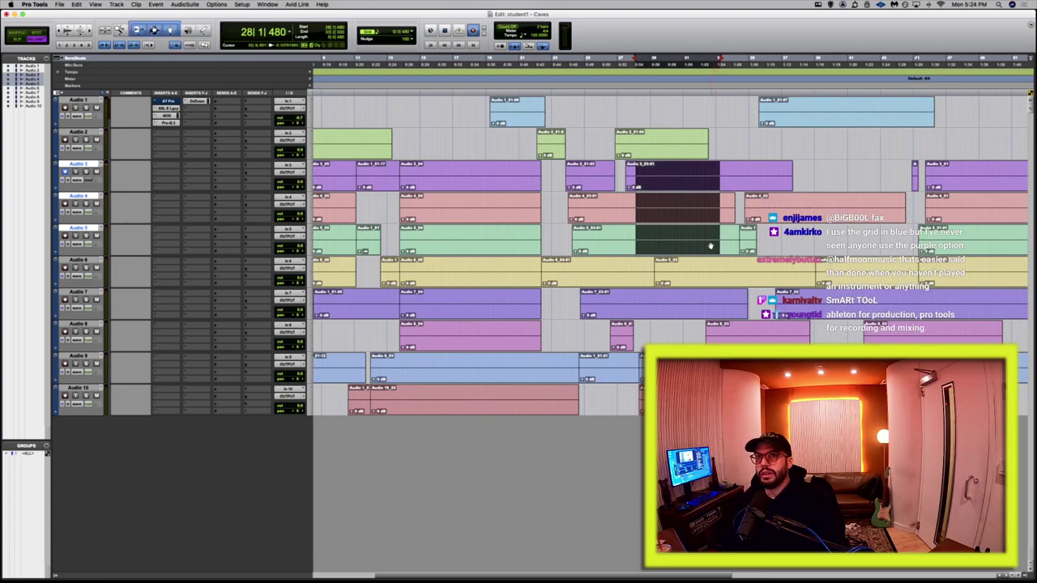
pyautogui.click(664, 228)
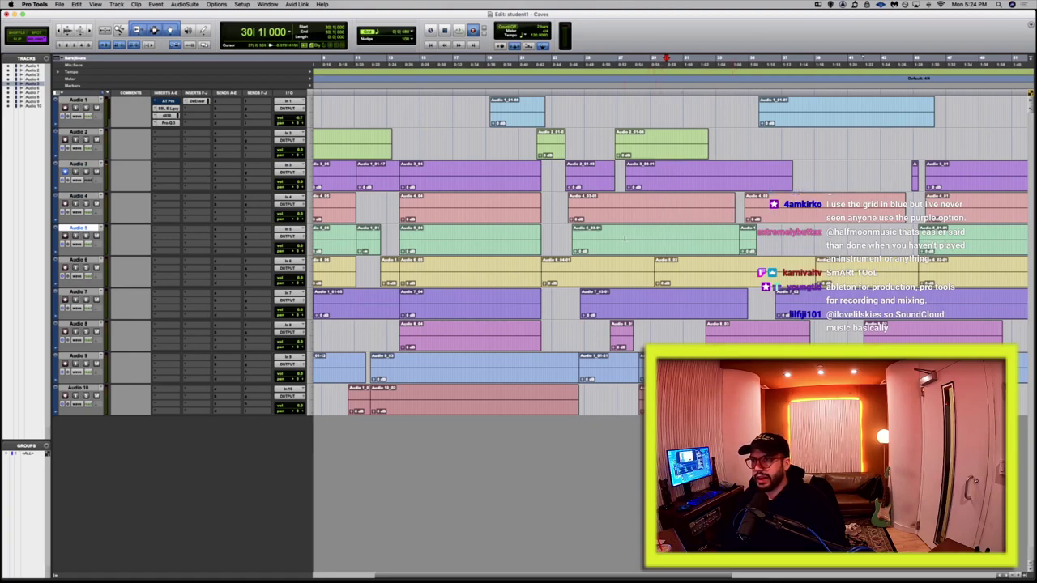
pyautogui.press('F10')
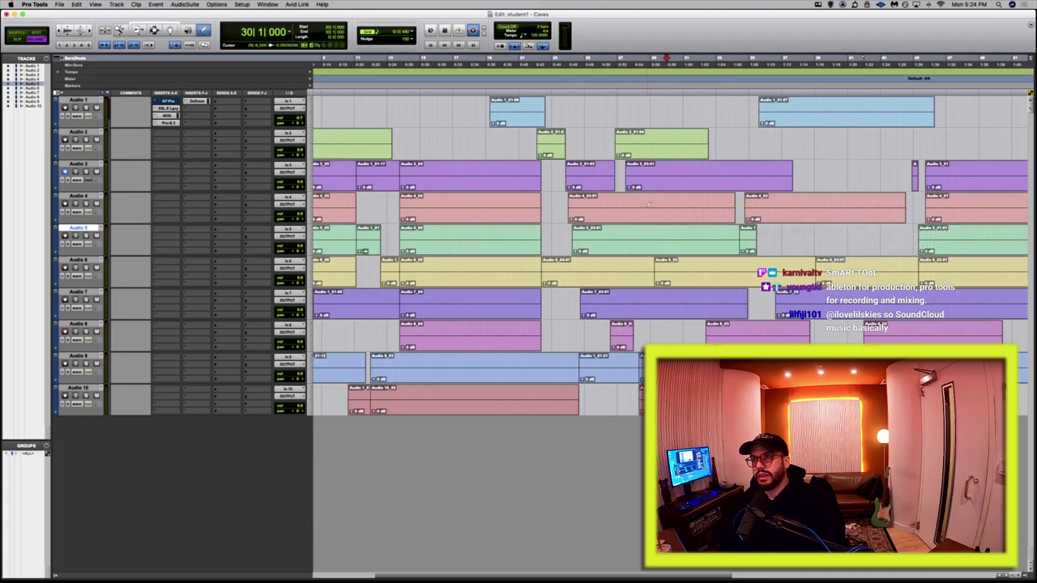
# Try moving the Audio 4_03-01 clip to Audio 7 and shifting clip sections between Audio 5 and Audio 6 with the Smart Tool.
pyautogui.hotkey('F6', 'F7')
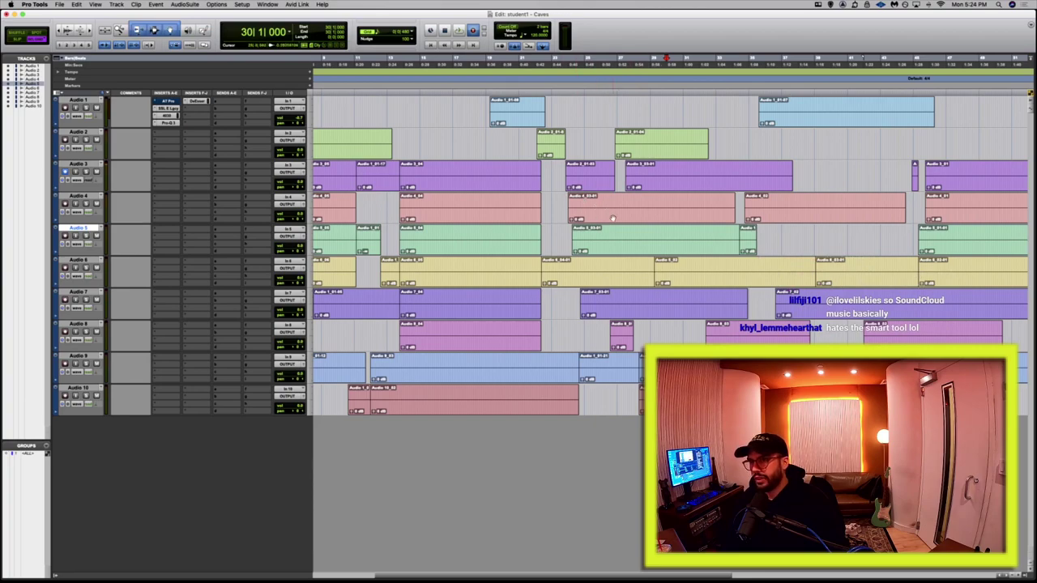
pyautogui.moveTo(613, 218); pyautogui.dragTo(591, 316)
pyautogui.click(590, 318)
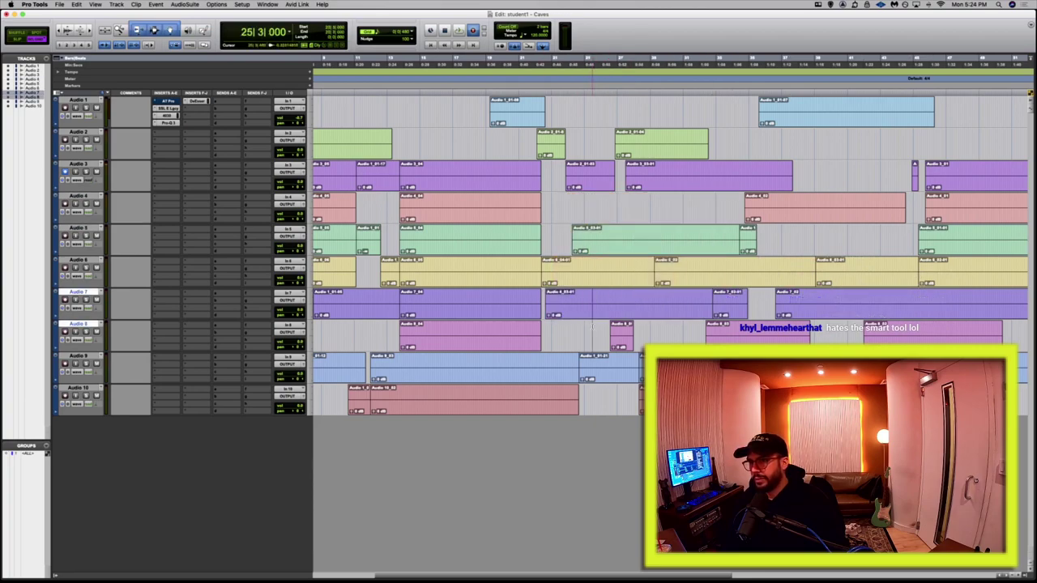
pyautogui.moveTo(609, 279); pyautogui.dragTo(609, 245)
pyautogui.moveTo(689, 248); pyautogui.dragTo(644, 281)
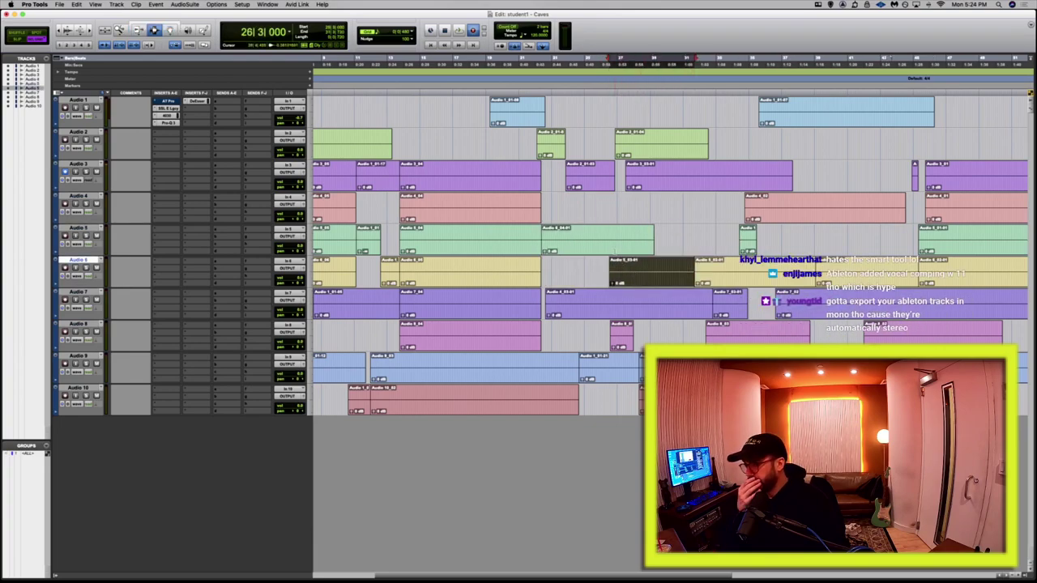
pyautogui.press('super+z')
pyautogui.press('super+z')
# Move the Audio 4_03-01 clip down to Audio 10 at 21|2|480 and separate a section of the Audio 5 clip from 28|3|000.
pyautogui.press('F10')
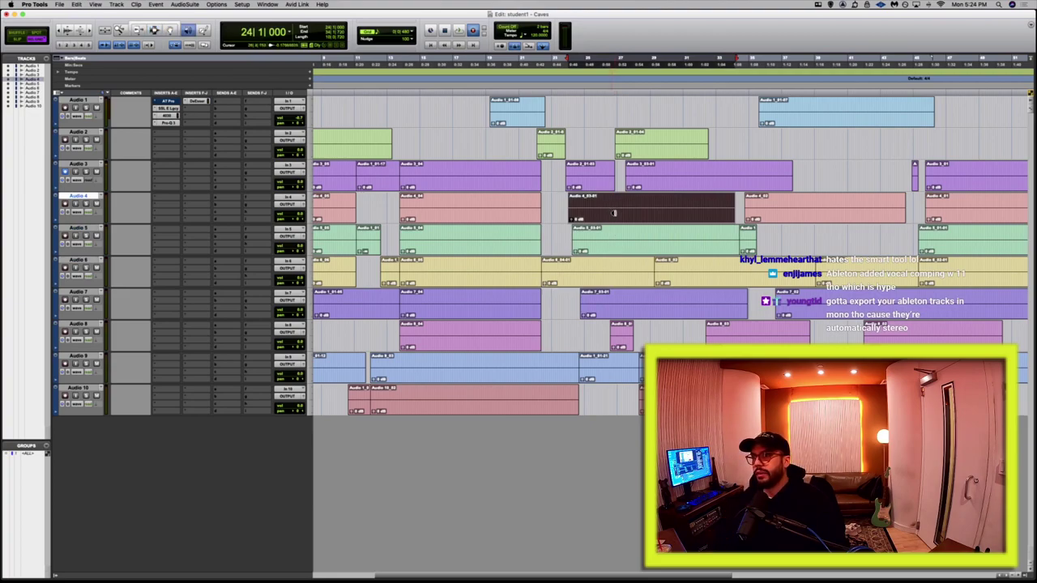
pyautogui.press('F9')
pyautogui.press('super+z')
pyautogui.press('F8')
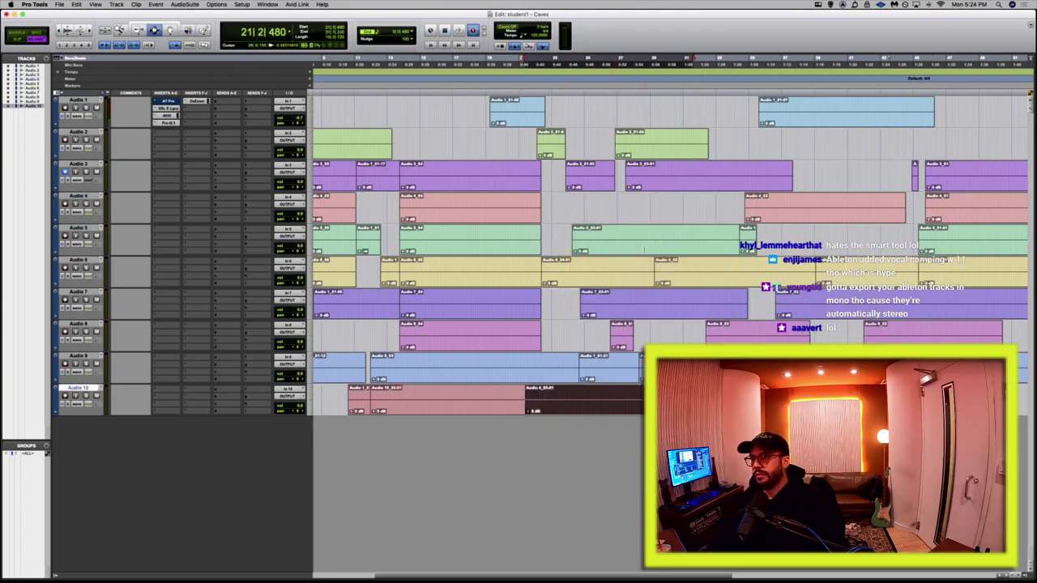
pyautogui.press('super+z')
pyautogui.press('F8')
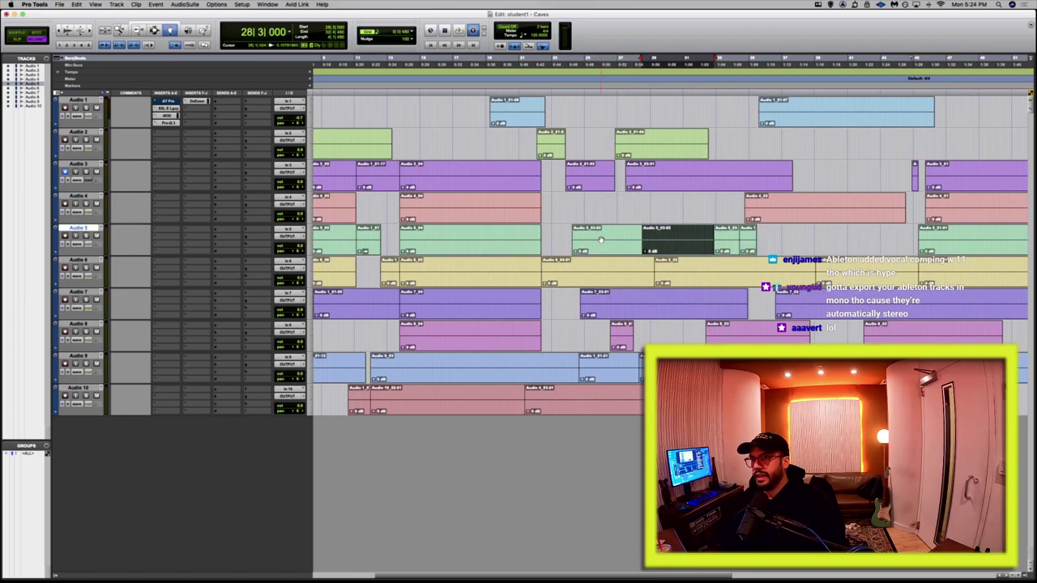
# Move the first piece of the split Audio 5 clip up to Audio 4 and trim the end of the Audio 3_03-01 clip inward.
pyautogui.moveTo(597, 239); pyautogui.dragTo(653, 176)
pyautogui.press('F7')
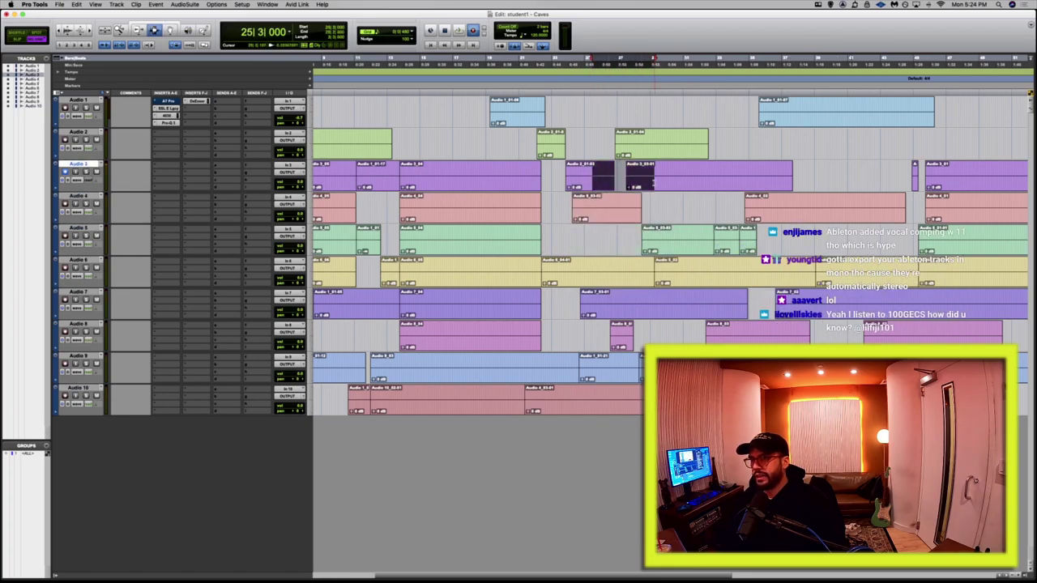
pyautogui.press('super+z')
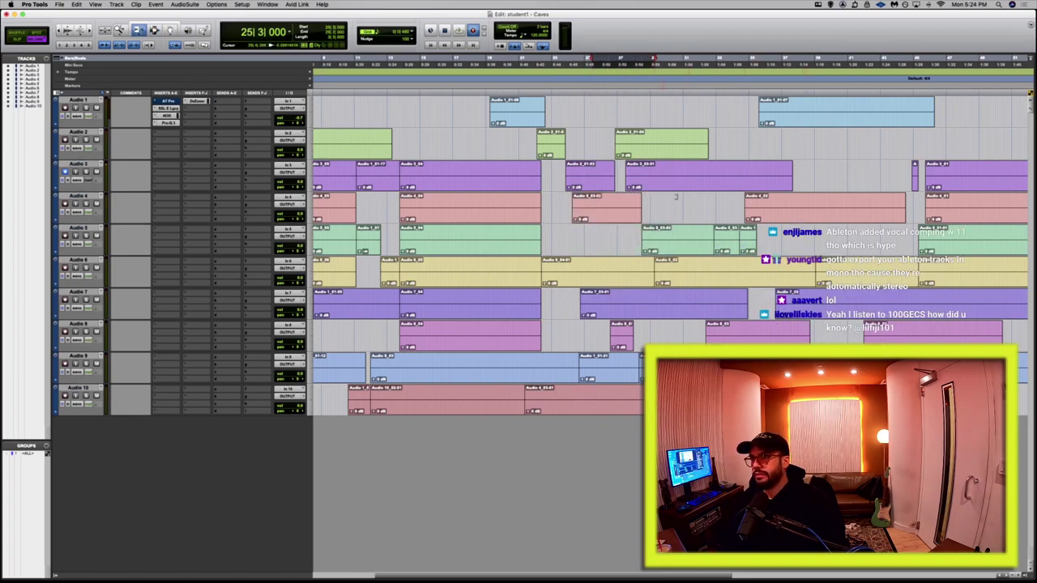
pyautogui.press('super+z')
pyautogui.press('super+z')
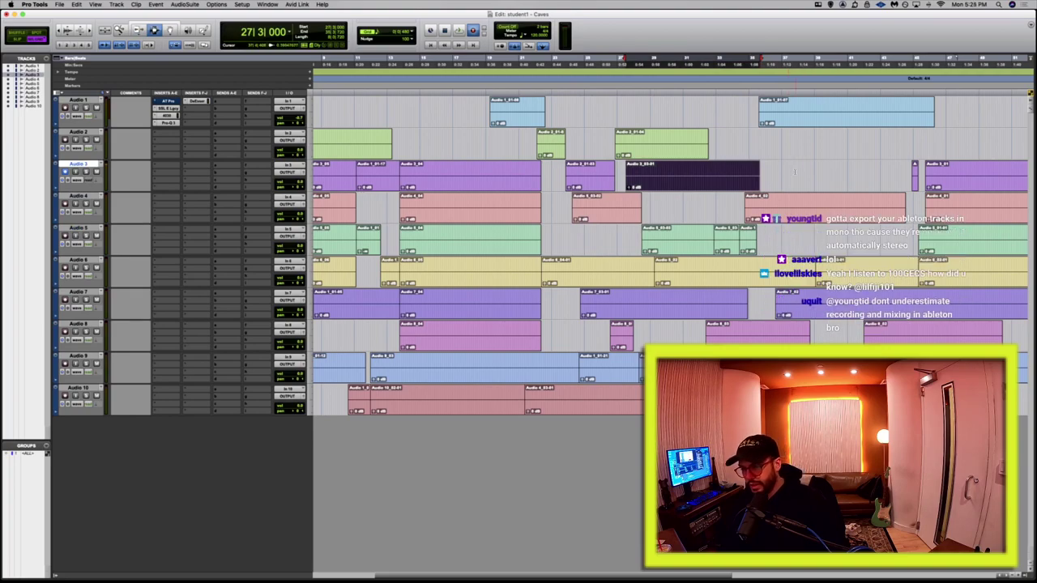
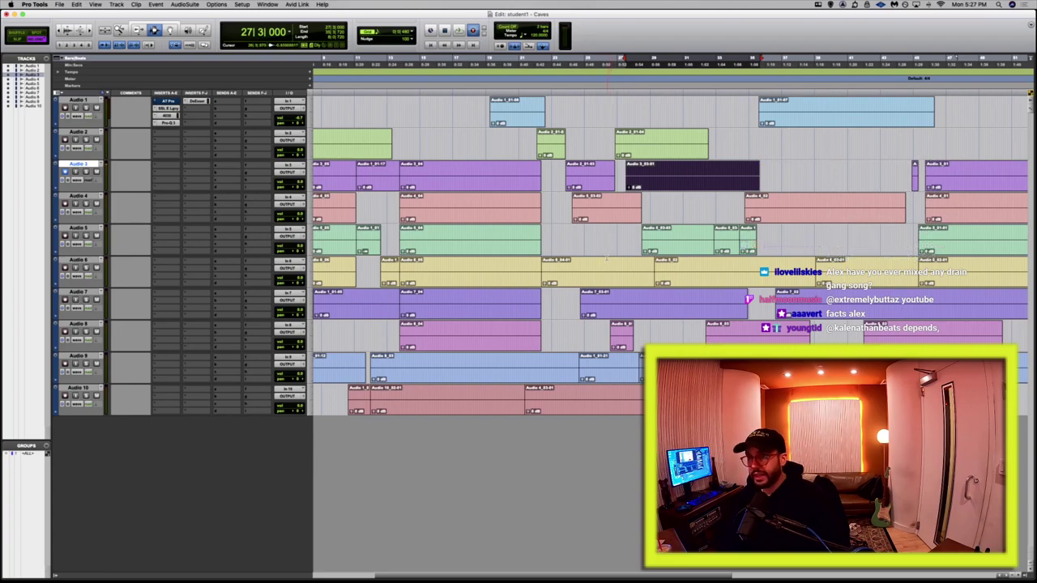
# With the Smart Tool, trim the small end pieces of the split Audio 5 clip and place the edit cursor at 32|1|000.
pyautogui.press('Escape')
pyautogui.press('Escape')
pyautogui.press('Escape')
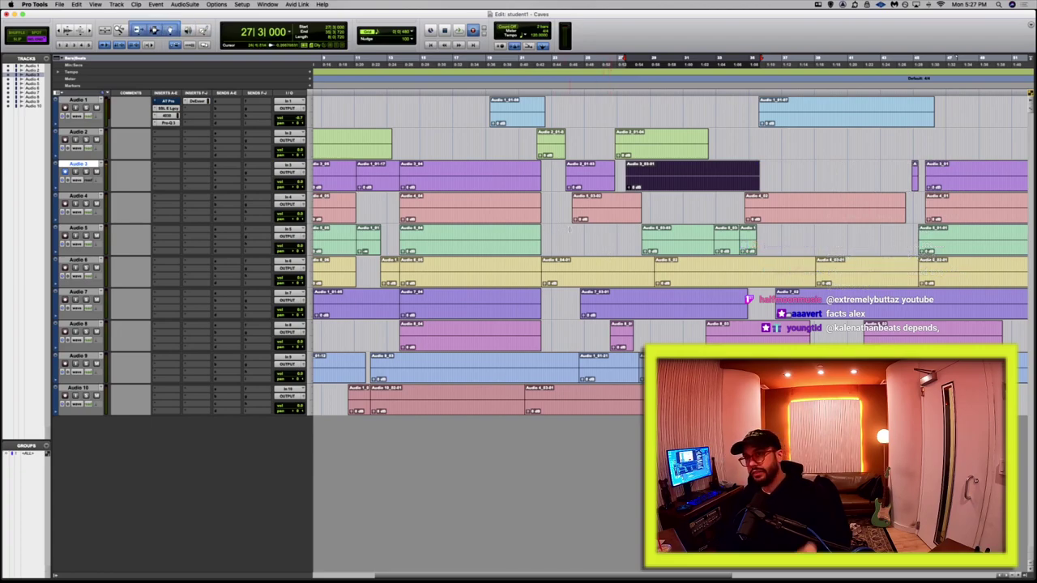
pyautogui.click(749, 239)
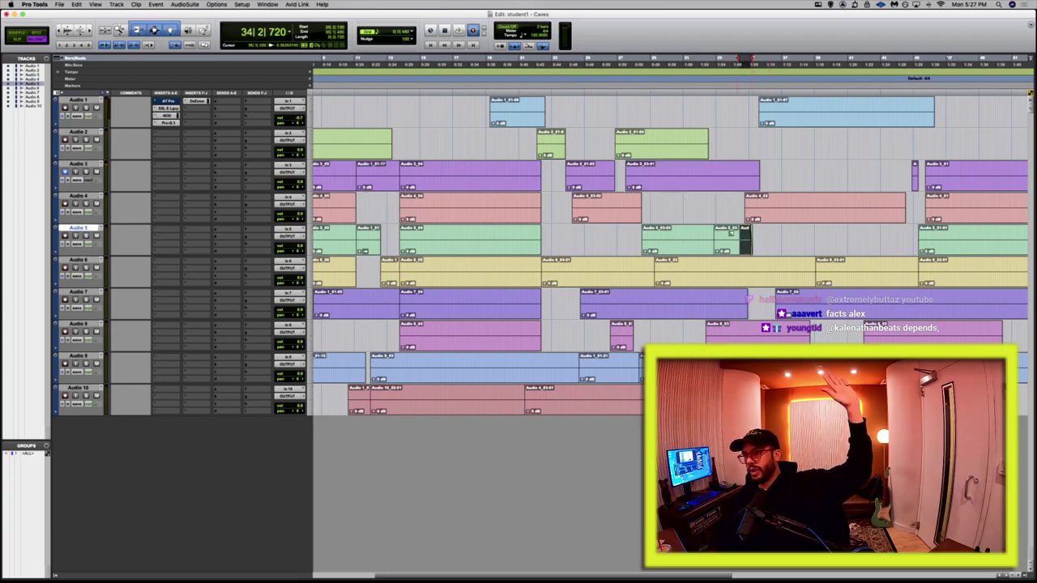
pyautogui.click(681, 239)
pyautogui.keyDown('shift'); pyautogui.click(726, 239); pyautogui.keyUp('shift')
pyautogui.click(702, 239)
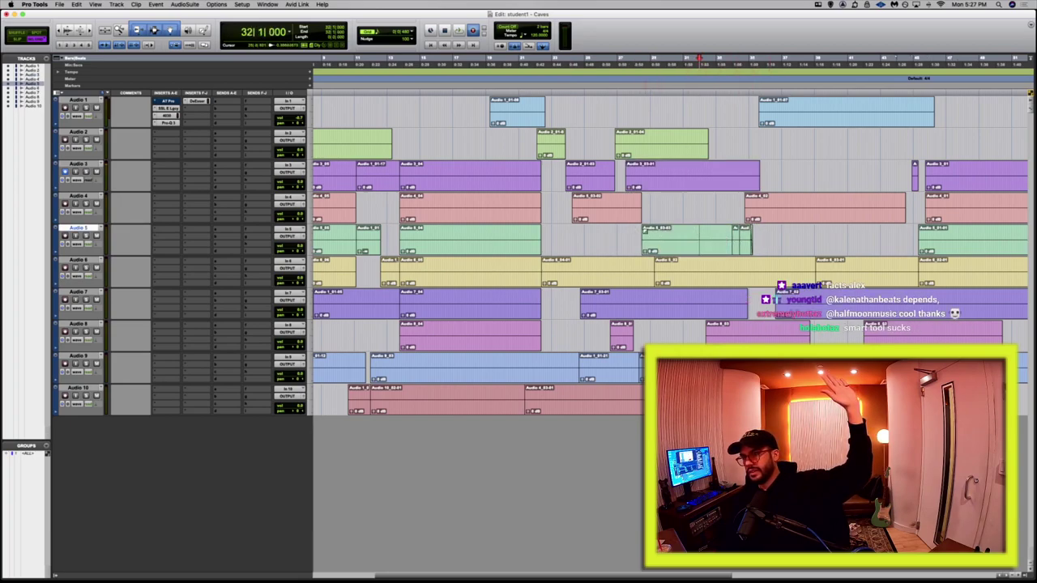
# Add a fade-in to the Audio 5 clip up to about 32|2|000 and select the end of the short Audio 4 clip from 27|1|000.
pyautogui.moveTo(643, 229); pyautogui.dragTo(702, 241)
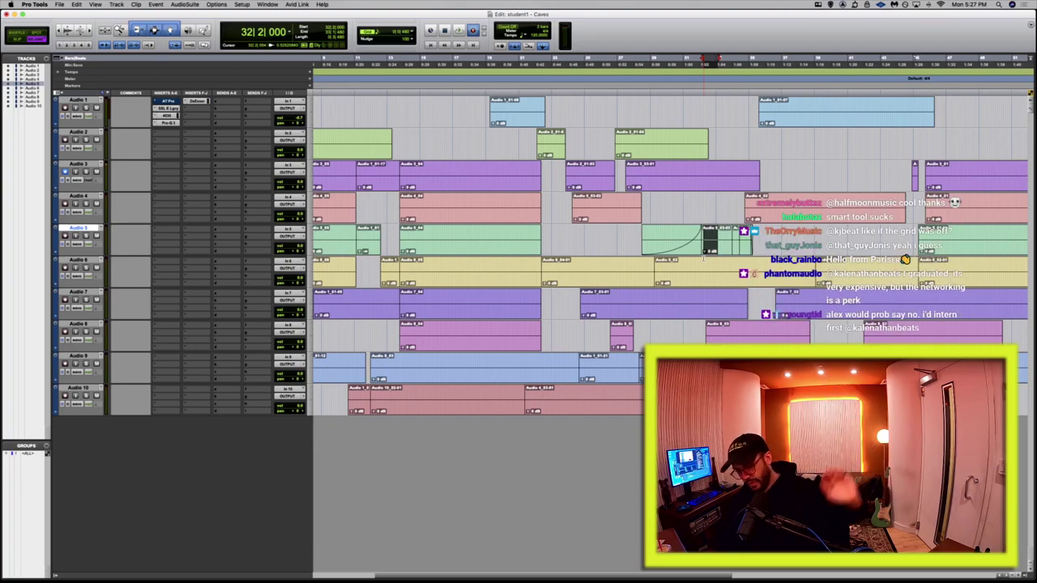
pyautogui.press('F8')
pyautogui.click(643, 214)
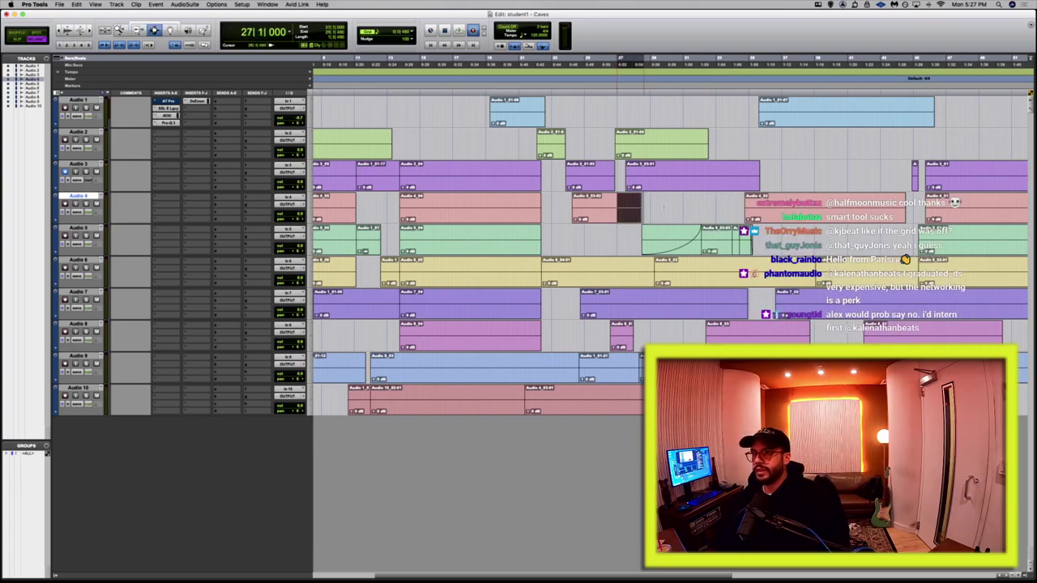
# Fade out the end of the short Audio 4 clip and move its separated front section to Audio 5 at 24|2|000 with a fade-in.
pyautogui.moveTo(620, 209); pyautogui.dragTo(571, 235)
pyautogui.press('super+e')
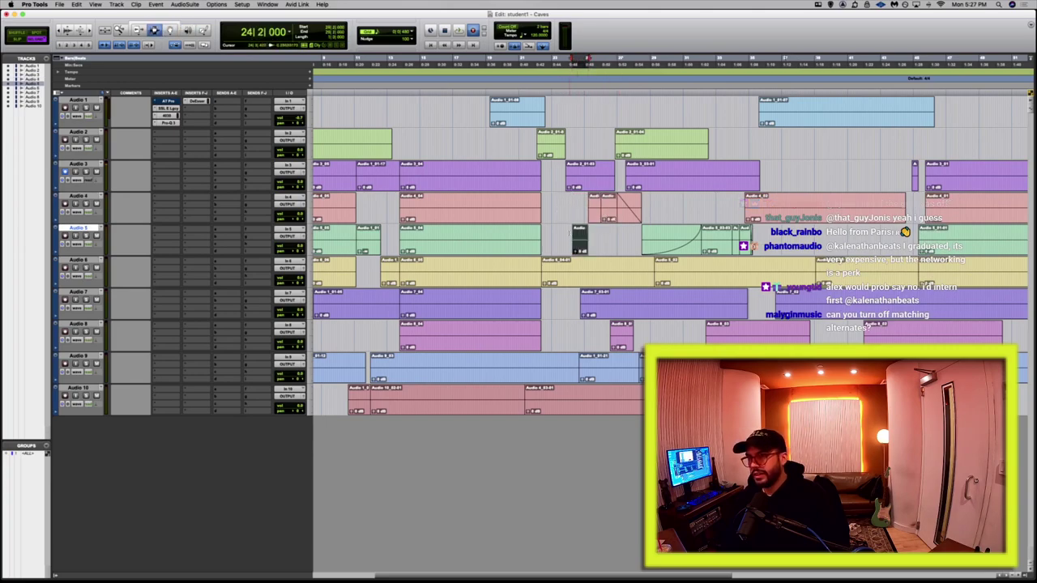
pyautogui.click(562, 241)
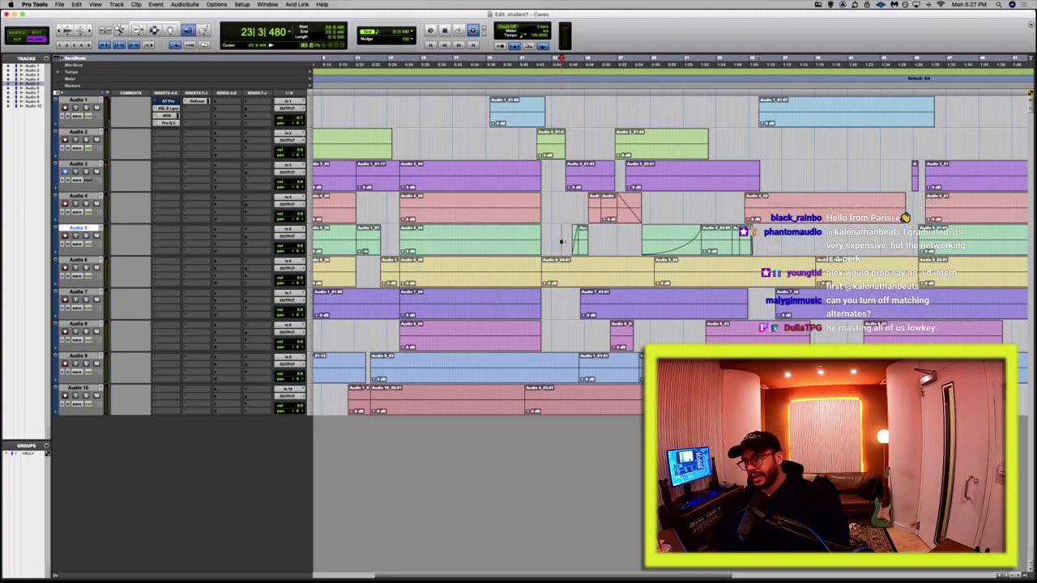
# Select a range on Audio 5 from 19|2|480 and separate a section of the Audio 6 clip from 15|4|000.
pyautogui.press('F7')
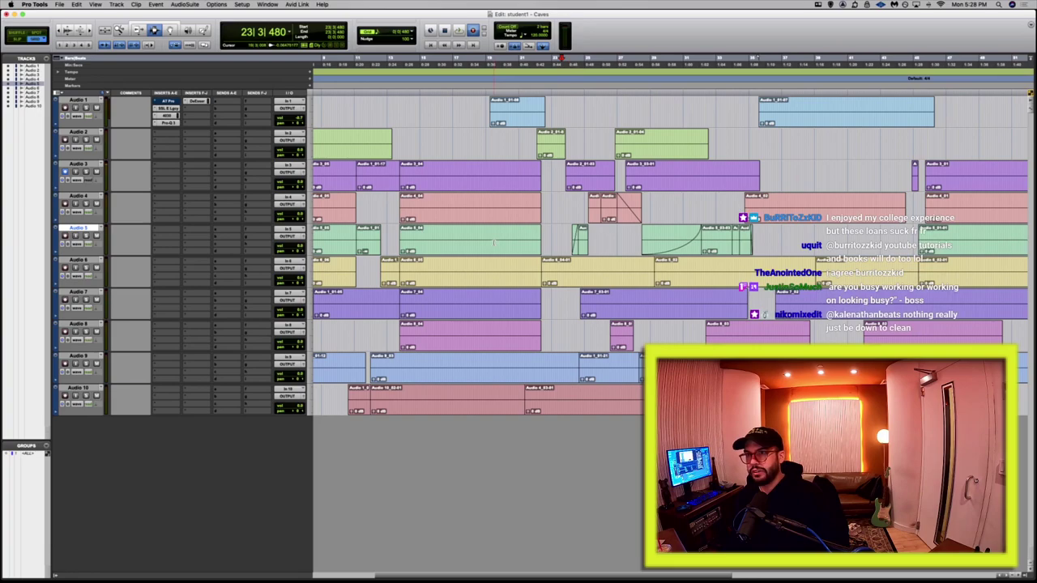
pyautogui.press('F7')
pyautogui.moveTo(490, 243); pyautogui.dragTo(531, 243)
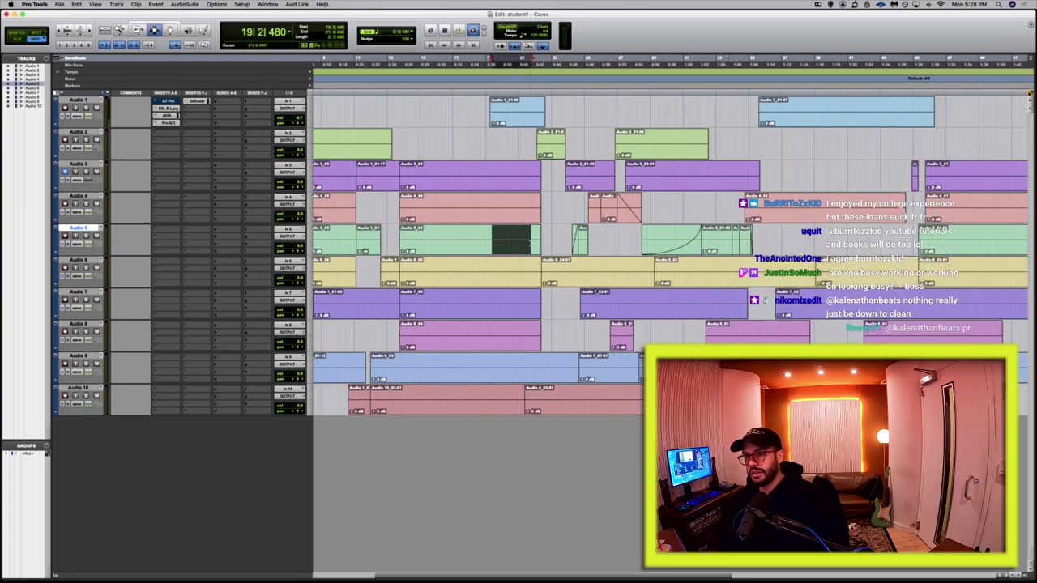
pyautogui.press('super+bracketright')
pyautogui.press('super+bracketleft')
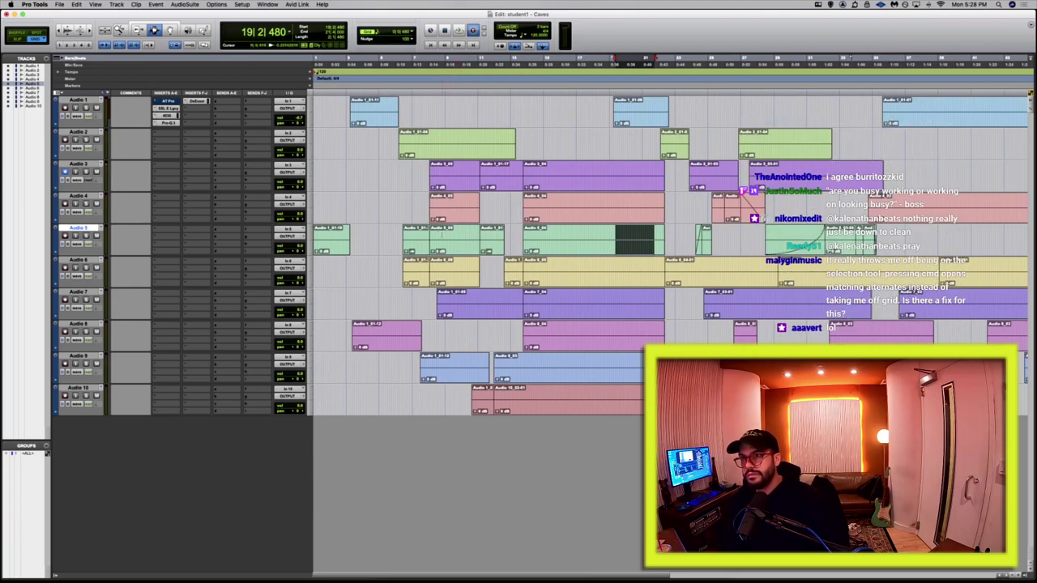
pyautogui.moveTo(585, 241); pyautogui.dragTo(591, 277)
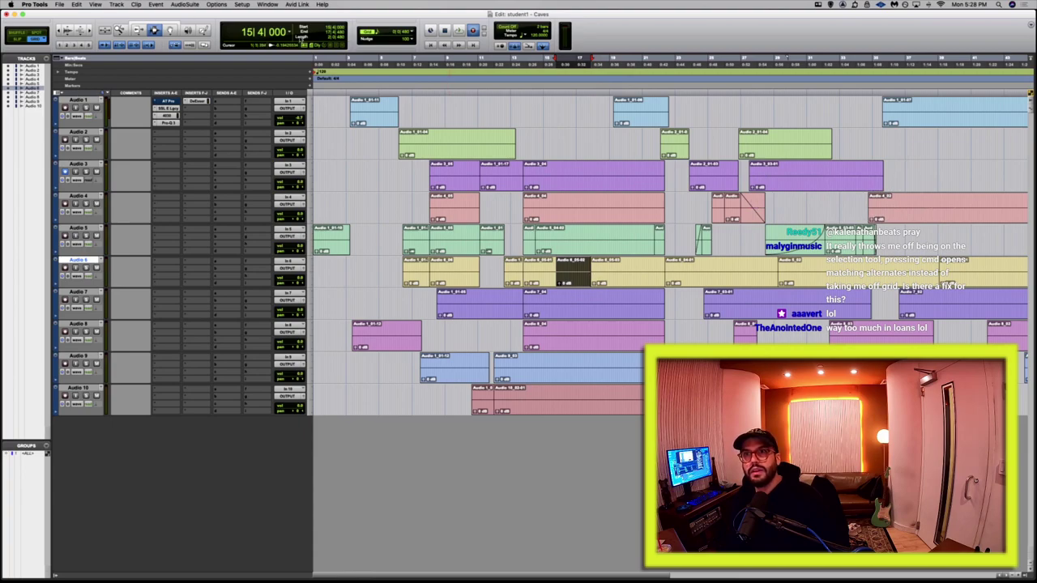
# Switch the main counter to Min:Secs and back to Bars|Beats, and place the edit cursor on Audio 2 at 9|2|480.
pyautogui.click(290, 32)
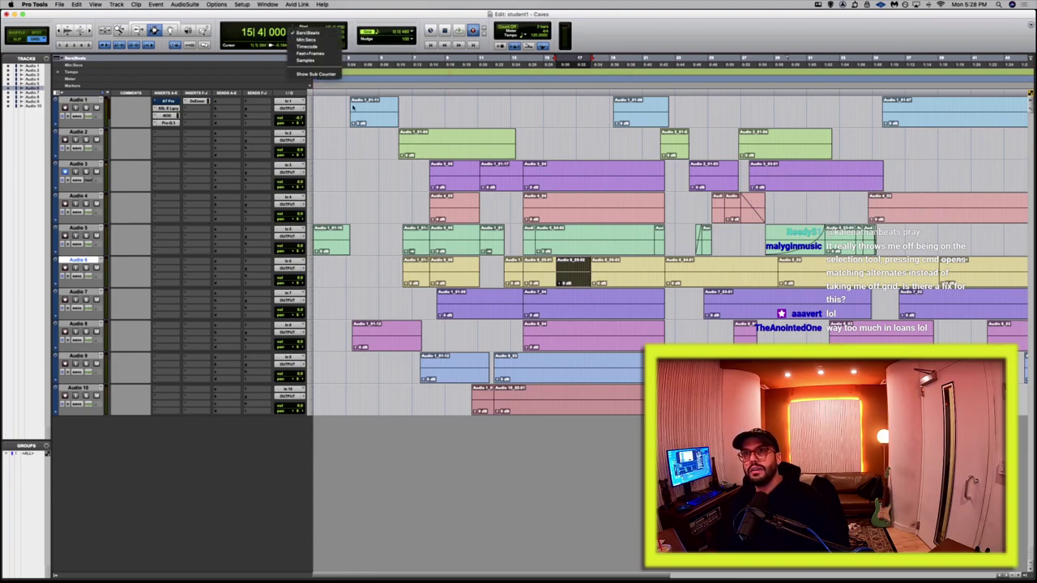
pyautogui.click(306, 38)
pyautogui.click(290, 32)
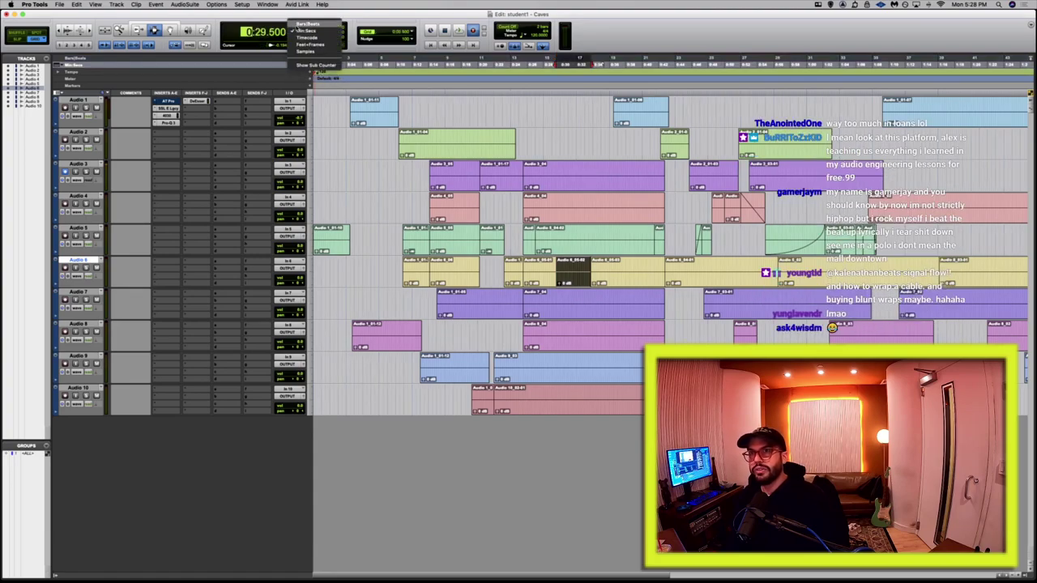
pyautogui.click(312, 24)
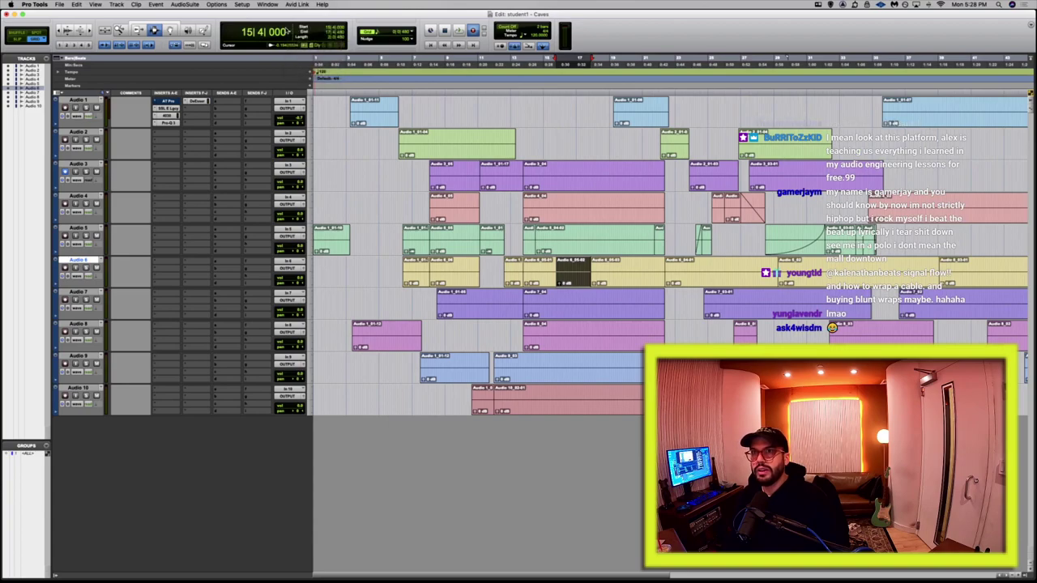
pyautogui.click(292, 36)
pyautogui.click(292, 33)
pyautogui.click(450, 152)
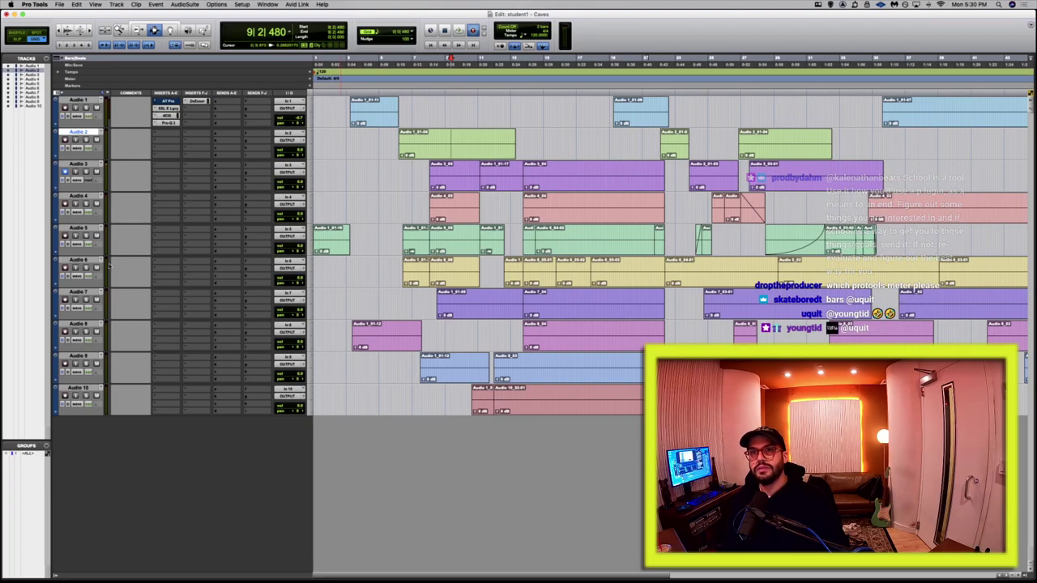
# Set the output meter type to Pro Tools Classic, return it to Linear and review the available meter types.
pyautogui.rightClick(564, 39)
pyautogui.click(564, 39)
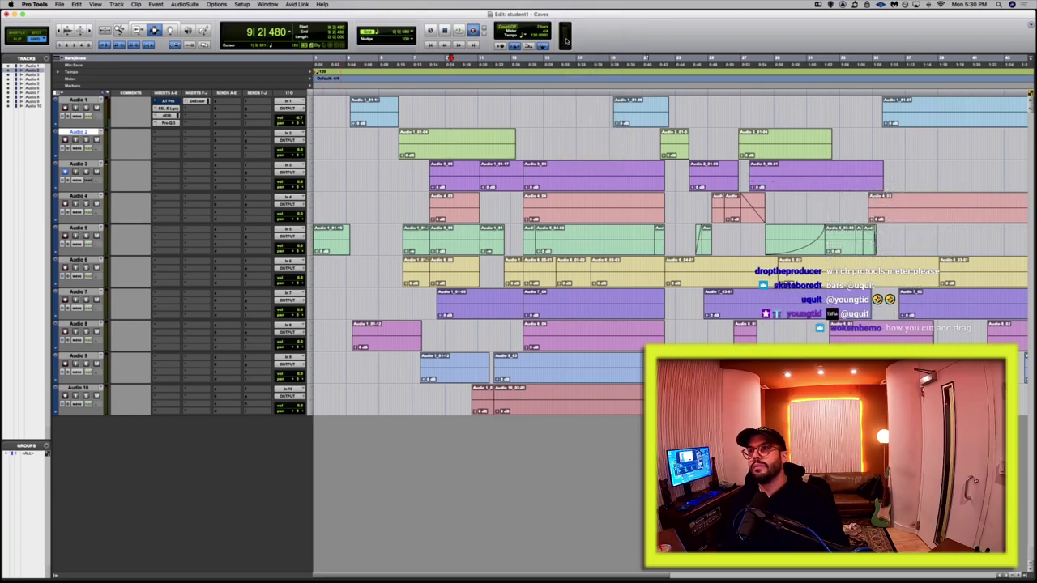
pyautogui.rightClick(565, 39)
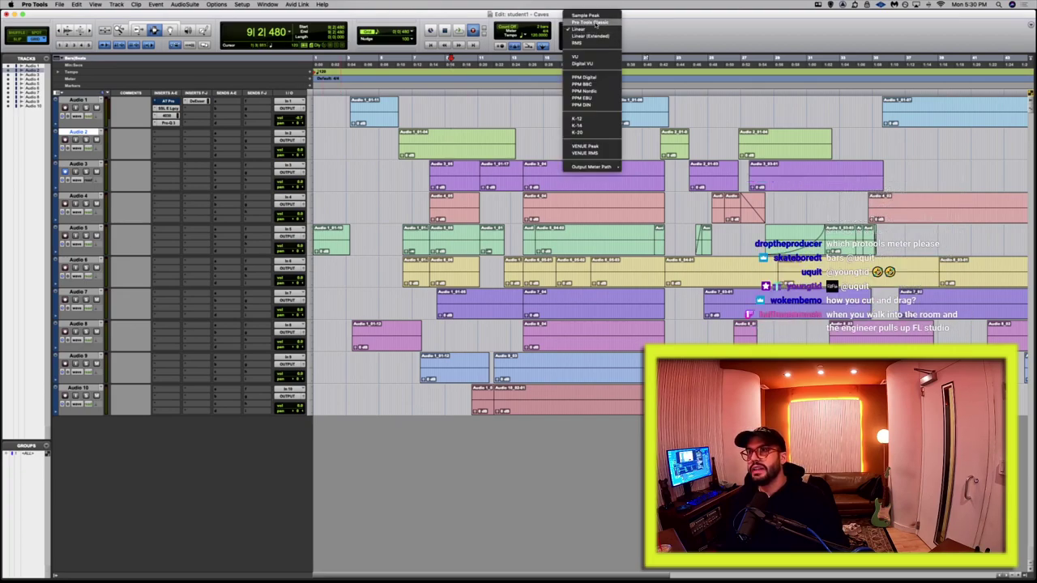
pyautogui.click(581, 21)
pyautogui.rightClick(571, 39)
pyautogui.click(577, 32)
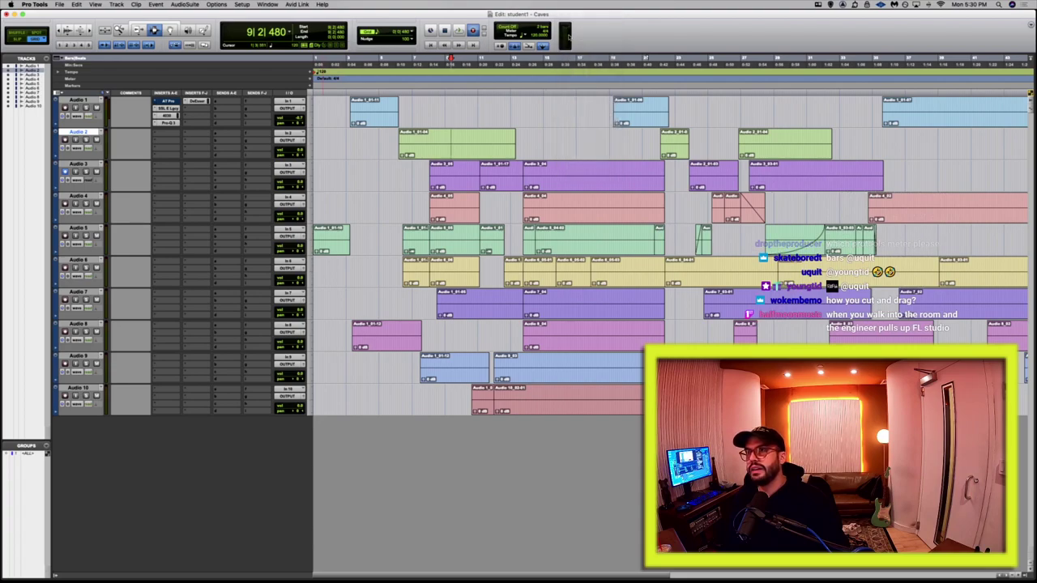
pyautogui.rightClick(572, 38)
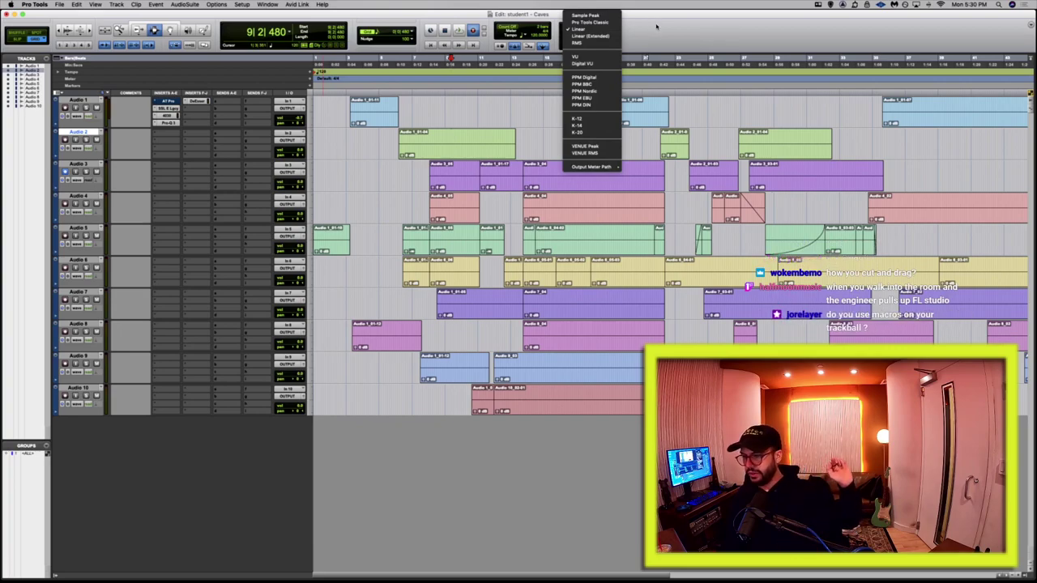
pyautogui.press('Escape')
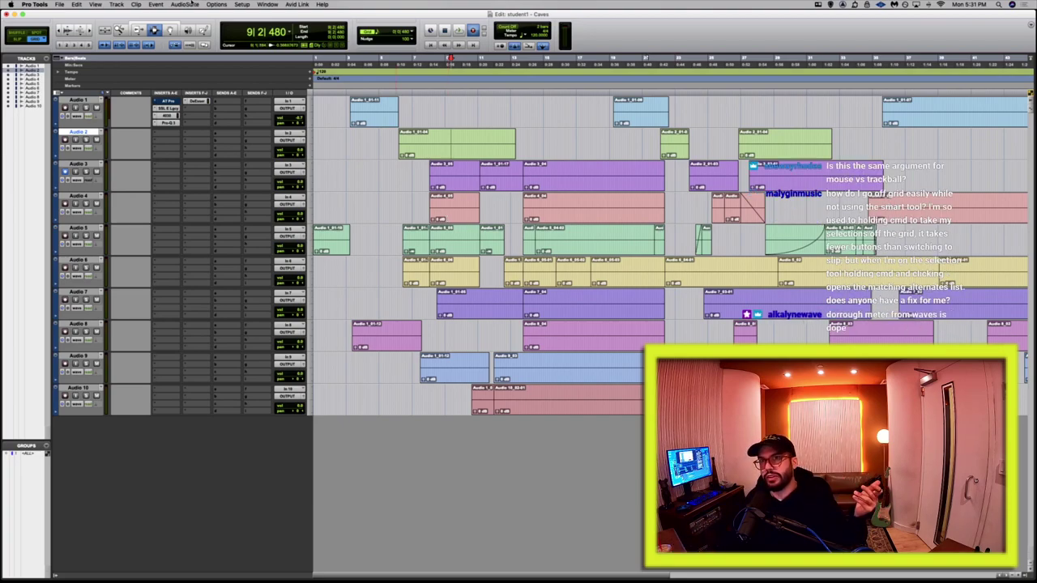
# Set the main counter to Samples and select an empty range on Audio 2 from about 3179044 to 3331152.
pyautogui.click(290, 33)
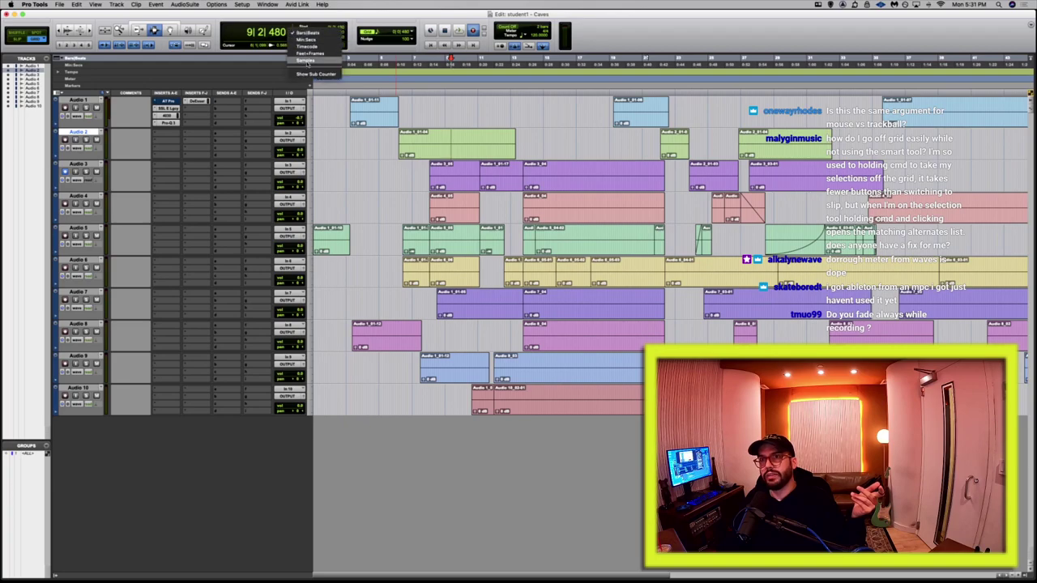
pyautogui.click(306, 61)
pyautogui.moveTo(905, 144); pyautogui.dragTo(932, 144)
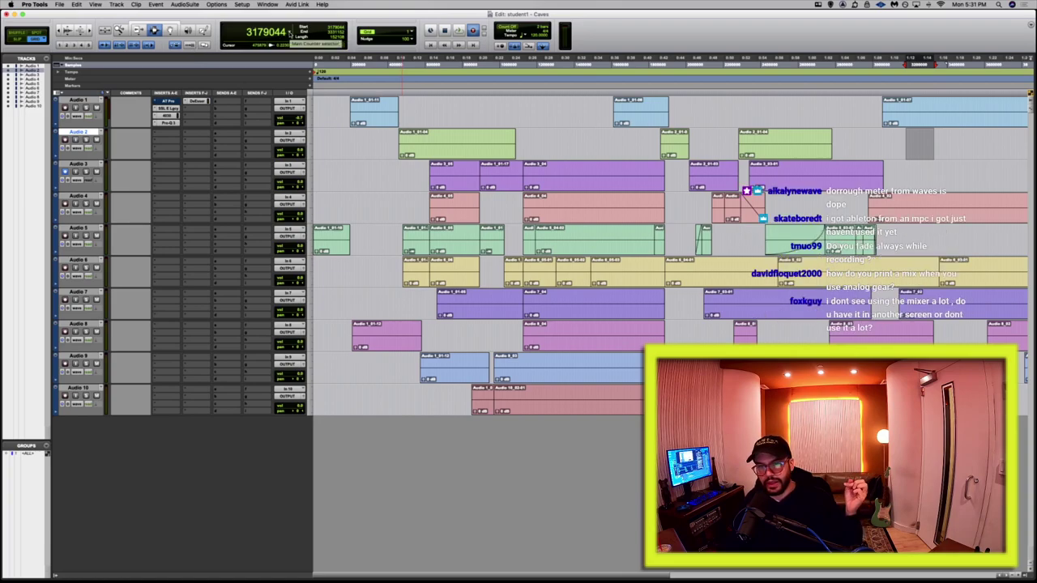
# Return the main counter to Bars|Beats and accept the tempo change settings for the session's start tempo event.
pyautogui.click(292, 34)
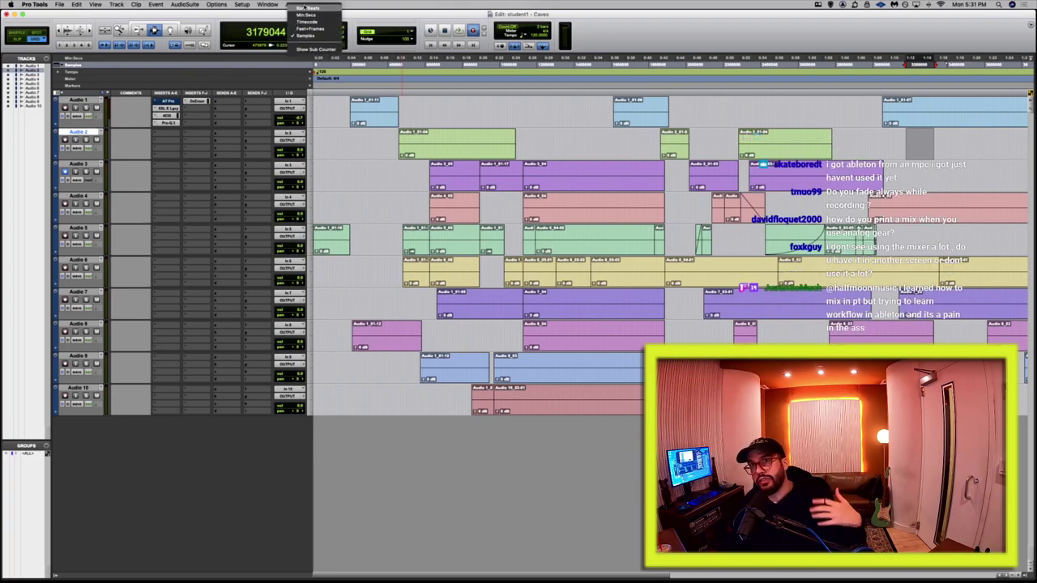
pyautogui.click(306, 7)
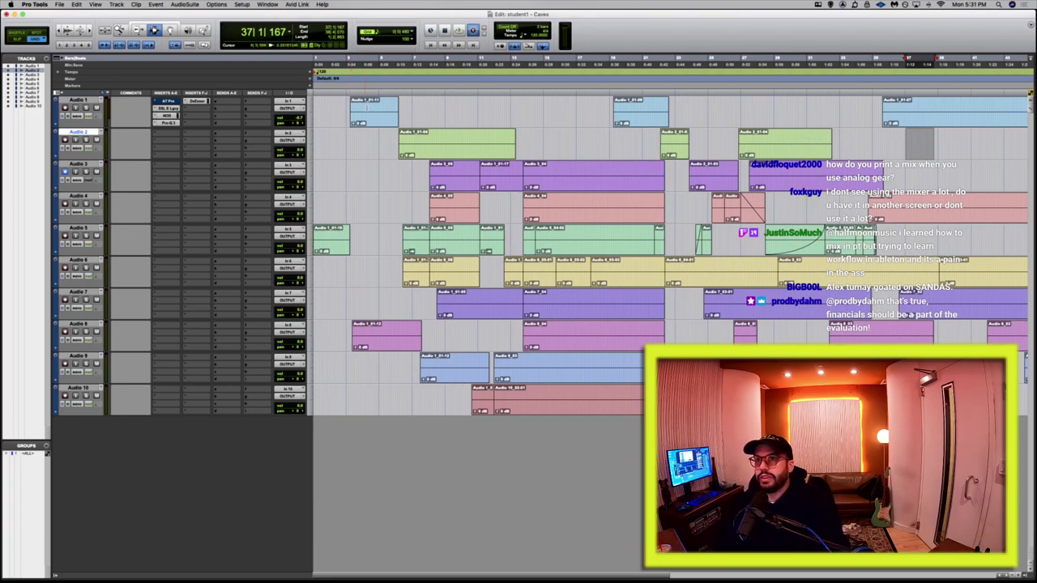
pyautogui.doubleClick(316, 73)
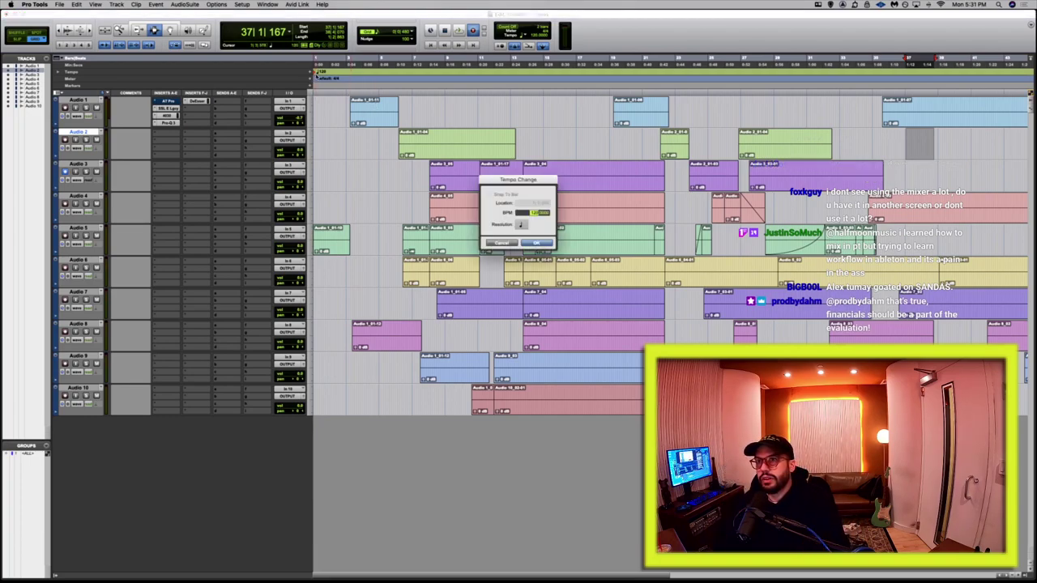
pyautogui.click(538, 243)
# Select a range across all ten tracks from the session start and try calculating its tempo with Bar|Beat markers.
pyautogui.press('super+bracketright')
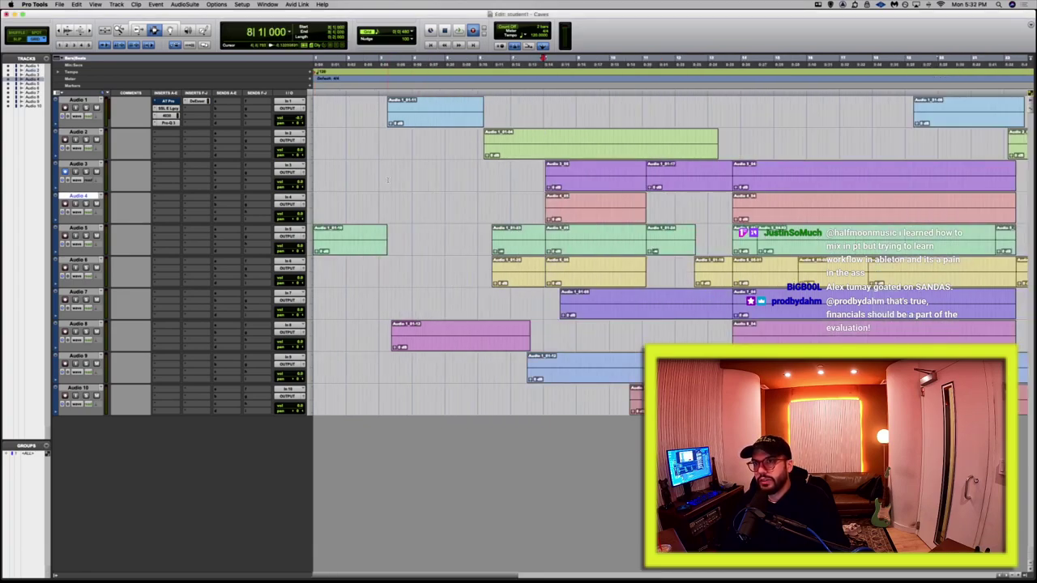
pyautogui.press('super+bracketleft')
pyautogui.hotkey('shift', 'Return')
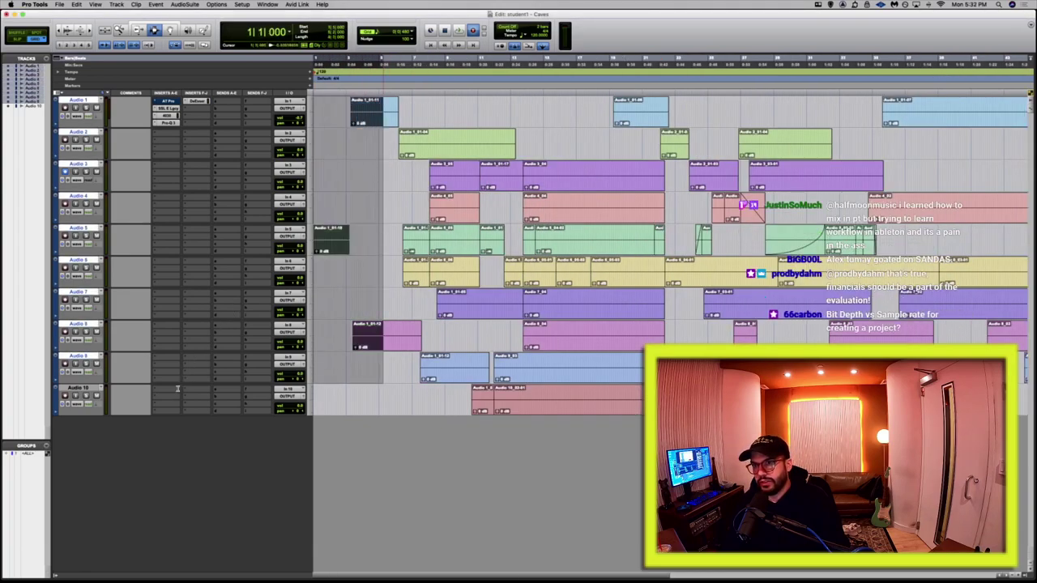
pyautogui.press('super+bracketright')
pyautogui.press('super+bracketright')
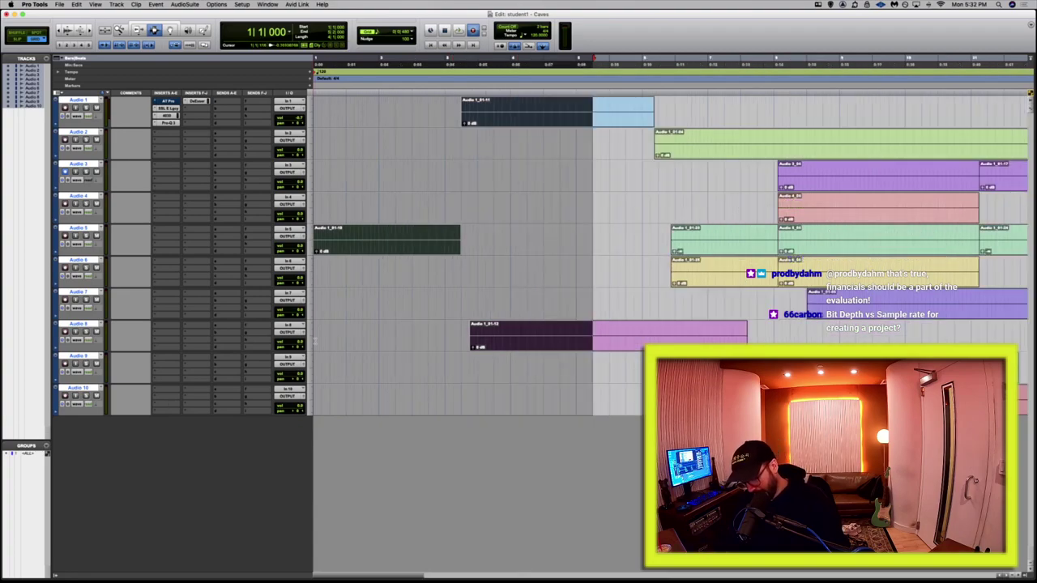
pyautogui.press('super+i')
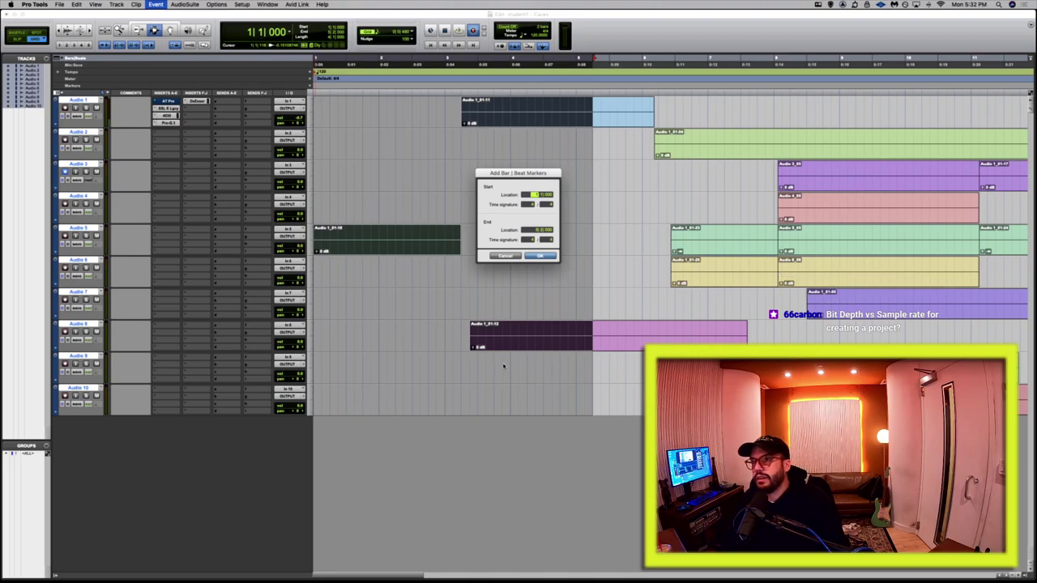
pyautogui.click(540, 253)
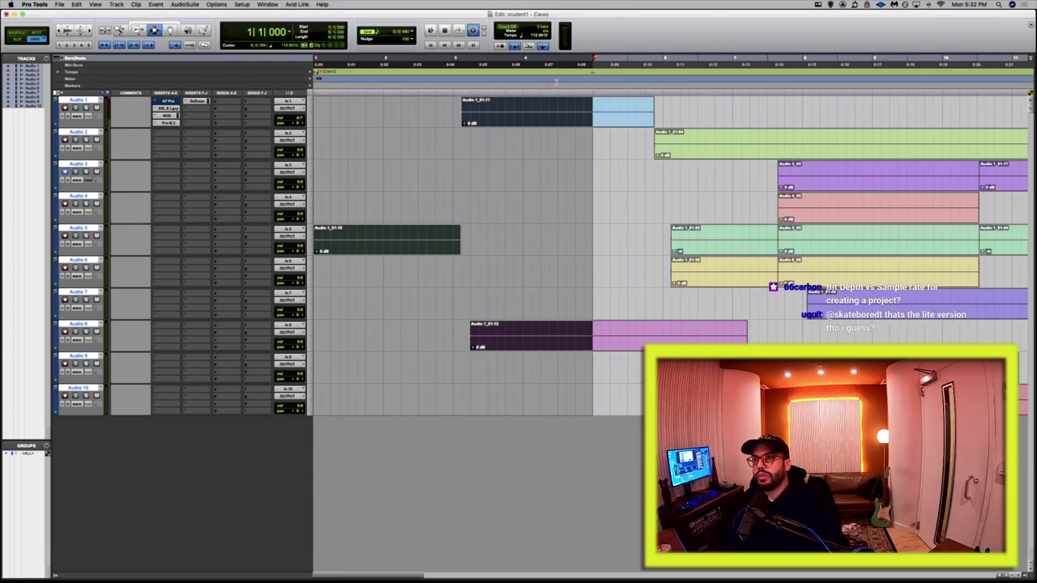
pyautogui.press('F8')
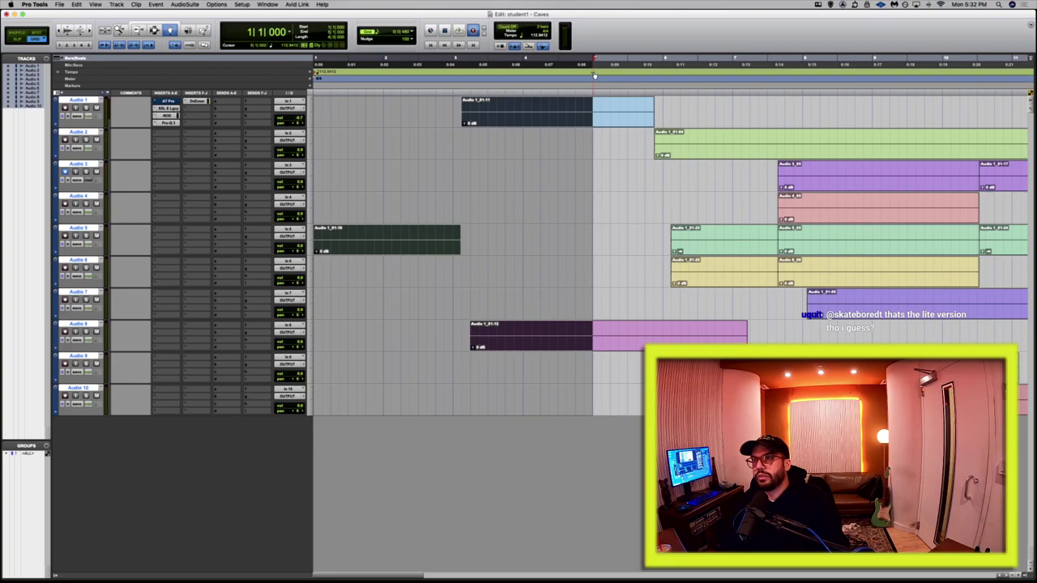
pyautogui.press('F7')
# Add Bar|Beat markers to the all-track selection running from 1|1|000 to 5|1|000.
pyautogui.press('super+bracketleft')
pyautogui.press('super+bracketleft')
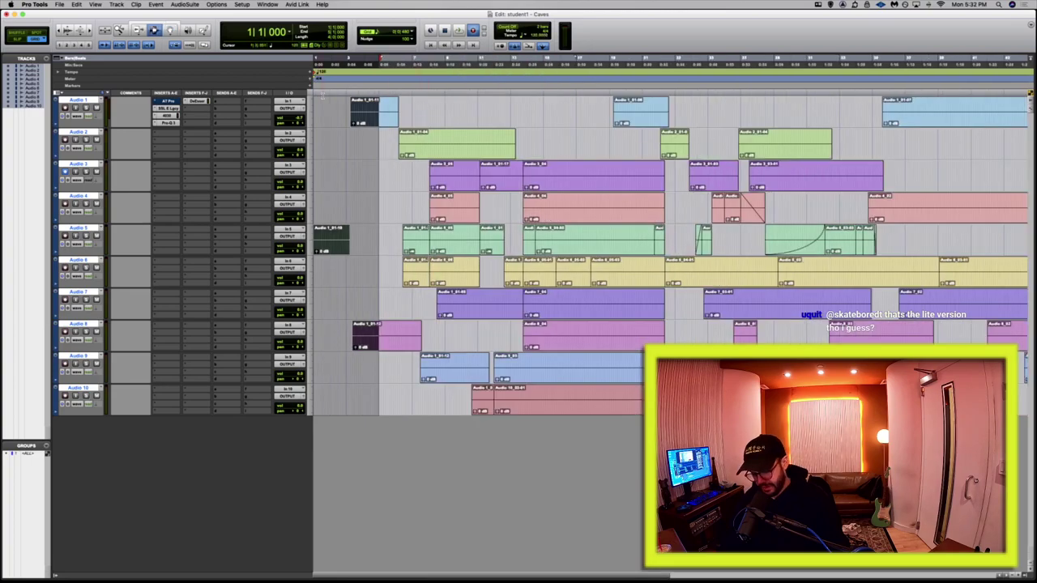
pyautogui.press('super+i')
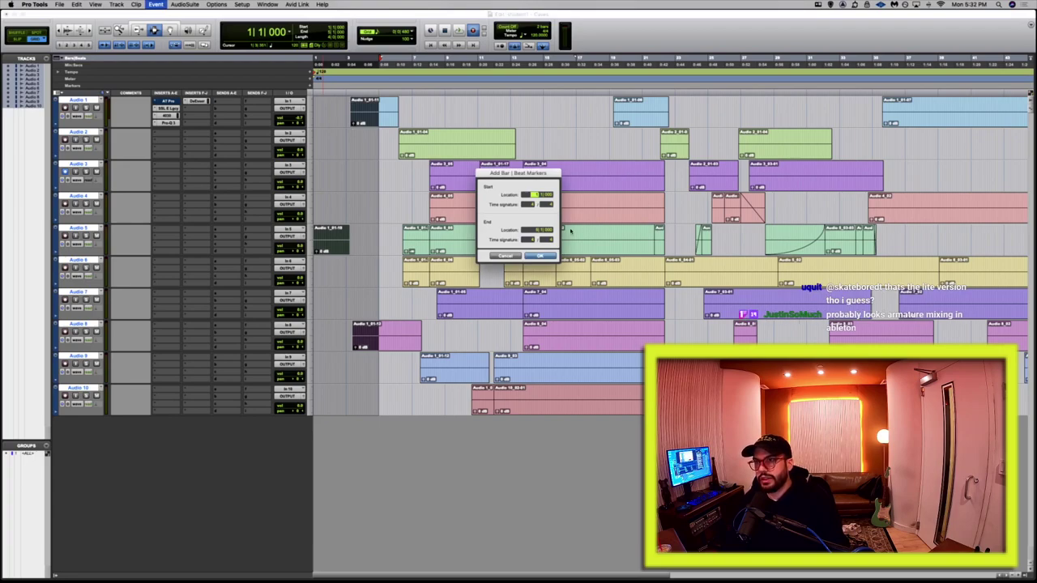
pyautogui.click(536, 257)
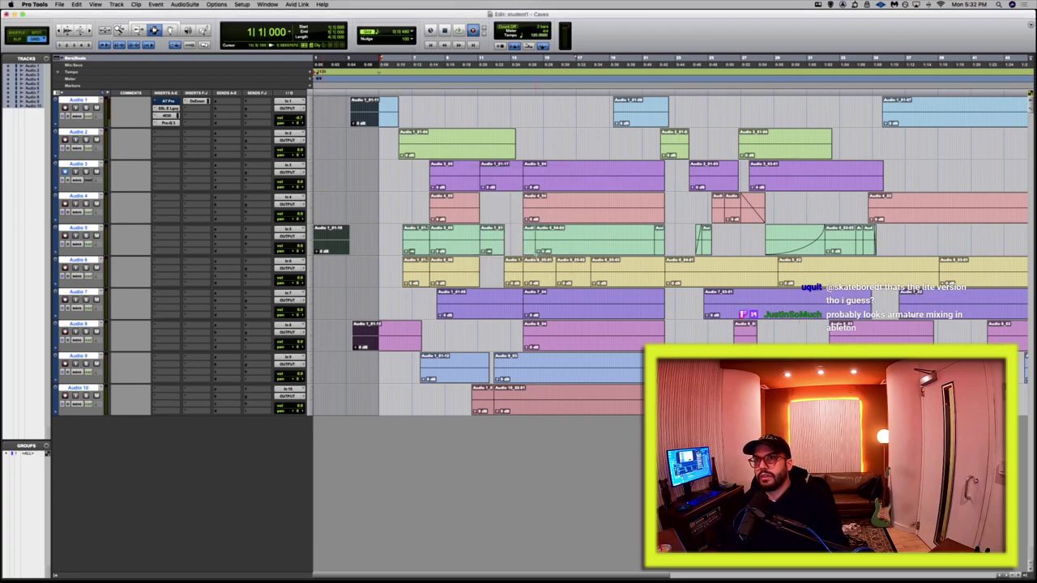
# Clear the all-track selection, select a range across Audio 2 to Audio 4 from 18|3|480 and toggle loop playback.
pyautogui.click(410, 198)
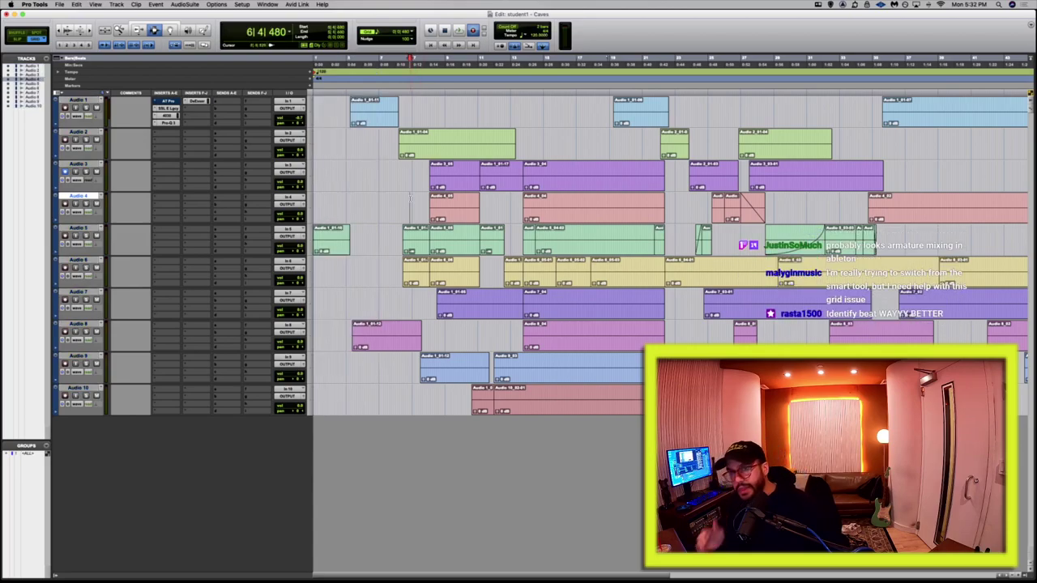
pyautogui.press('super+bracketright')
pyautogui.press('super+bracketleft')
pyautogui.press('super+bracketleft')
pyautogui.press('super+bracketleft')
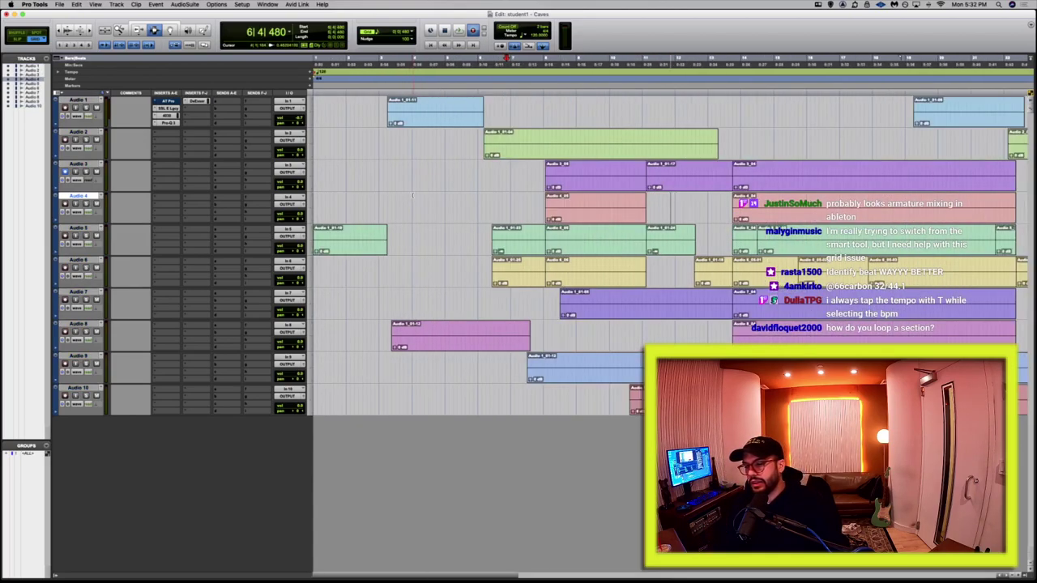
pyautogui.press('super+bracketright')
pyautogui.press('super+bracketleft')
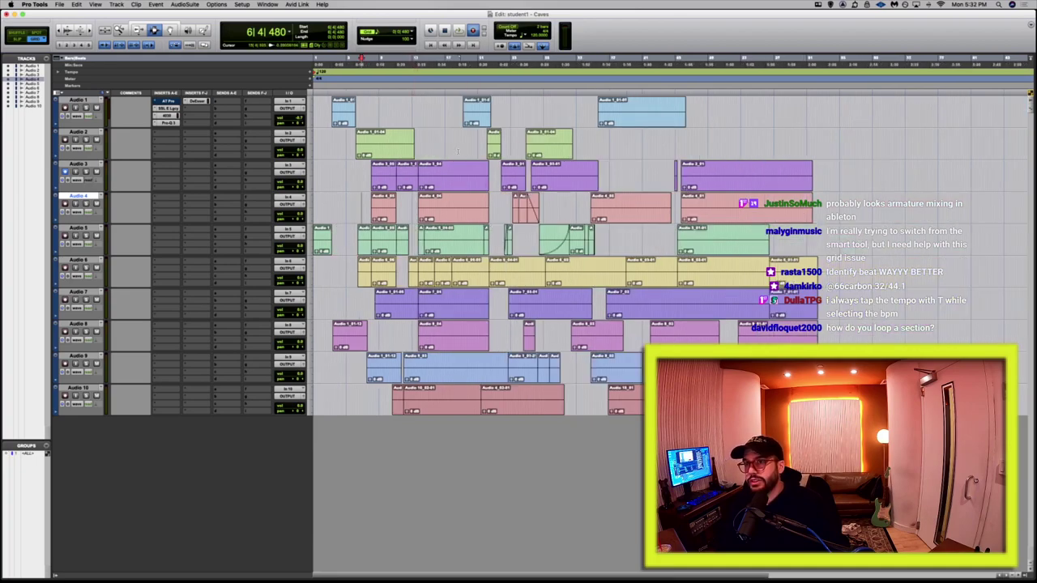
pyautogui.moveTo(458, 151); pyautogui.dragTo(557, 205)
pyautogui.rightClick(459, 31)
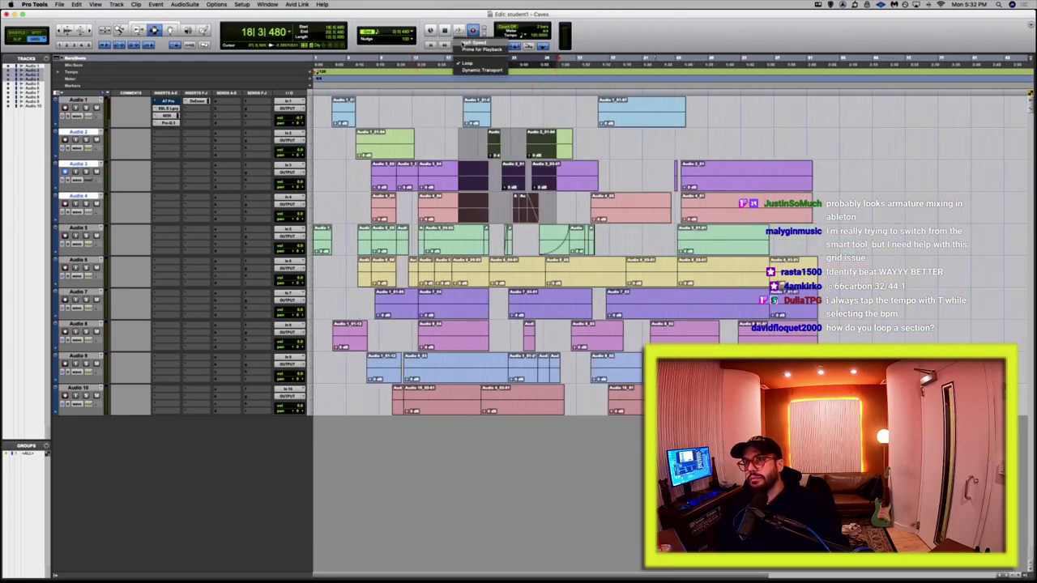
pyautogui.click(468, 64)
# Switch the record mode away from TrackPunch and briefly play the selected range.
pyautogui.rightClick(473, 31)
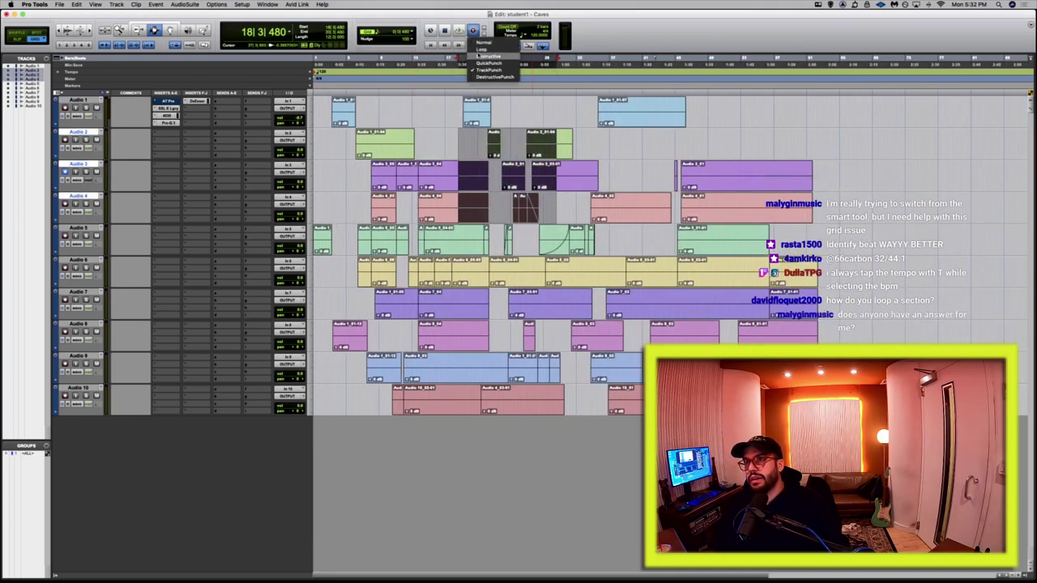
pyautogui.click(484, 45)
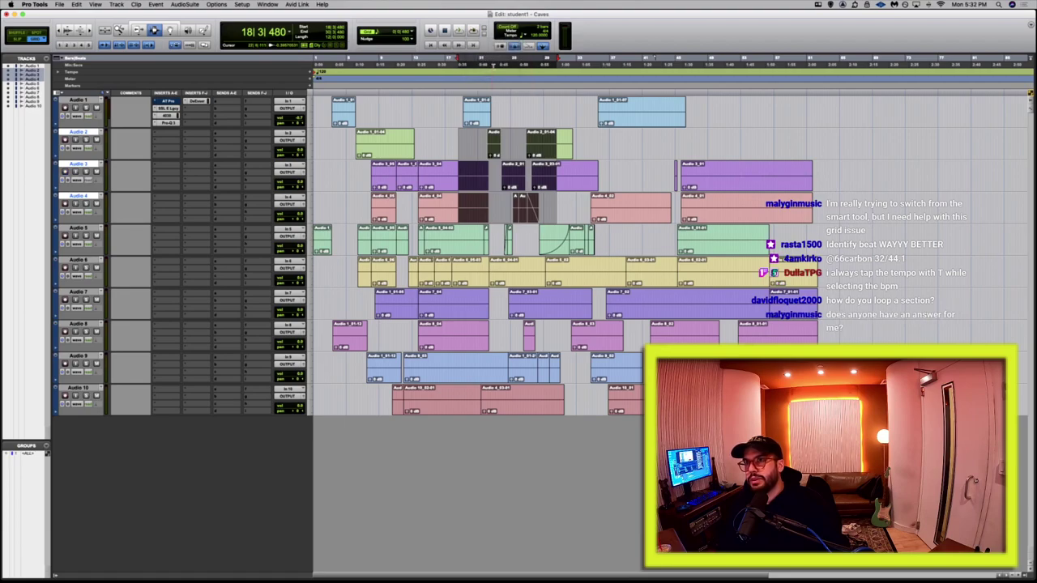
pyautogui.press('space')
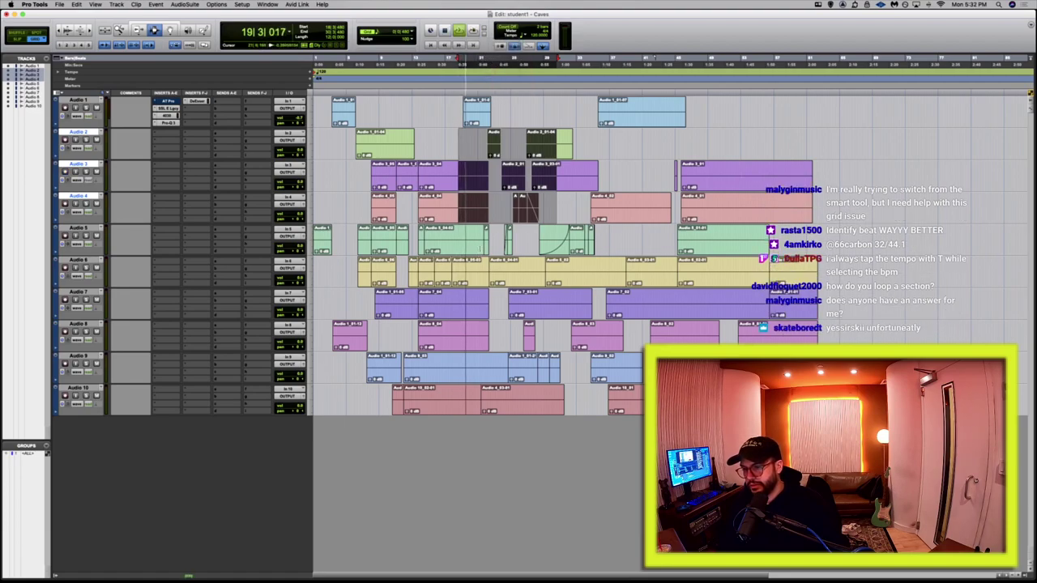
pyautogui.press('space')
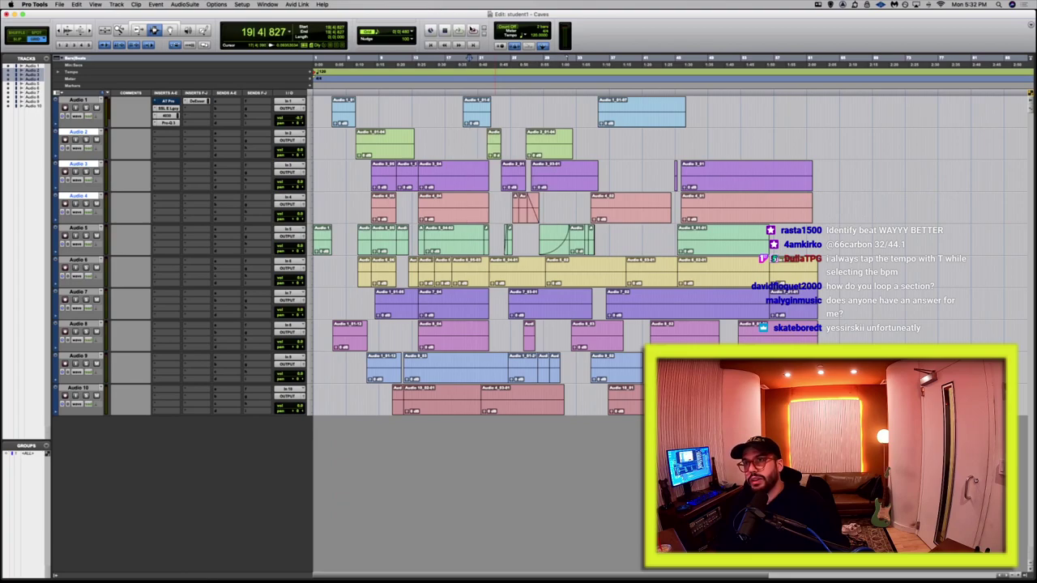
# Select a range across Audio 2 to Audio 9 from 18|2|480 and try to record over it.
pyautogui.moveTo(455, 129); pyautogui.dragTo(571, 360)
pyautogui.press('super+space')
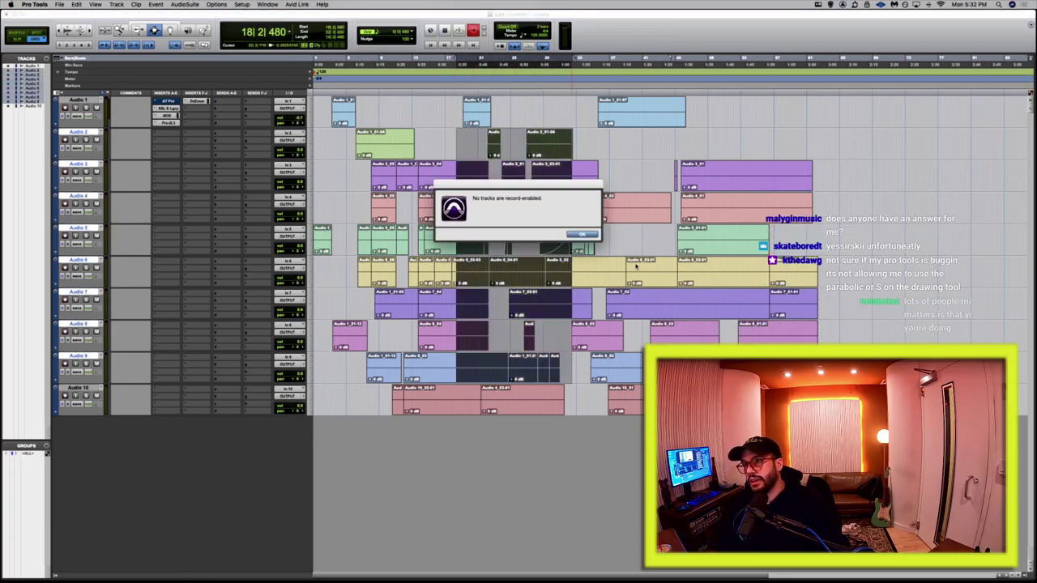
pyautogui.click(594, 235)
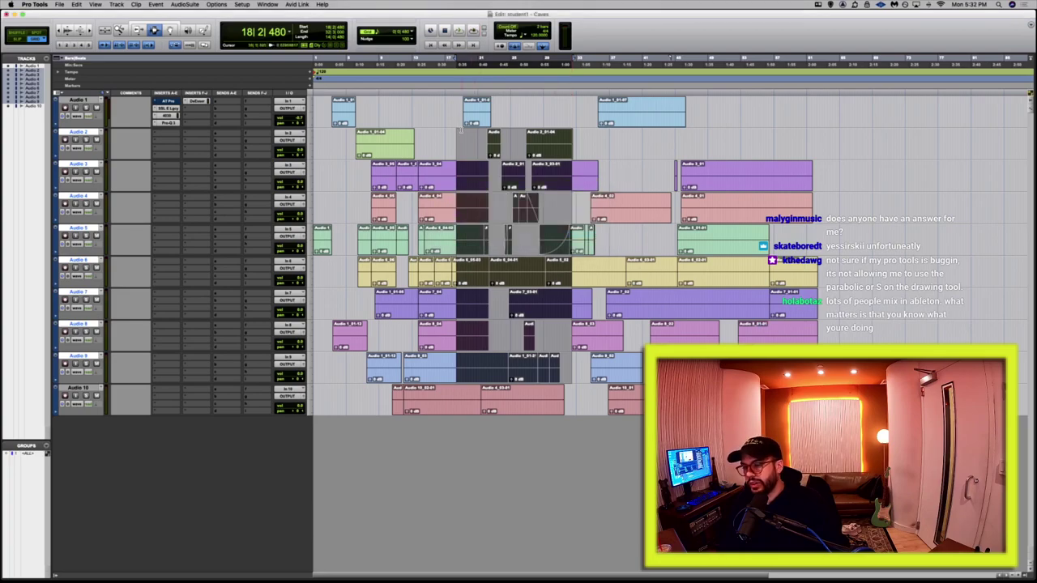
# Select a range across Audio 3 to Audio 7 from 6|1|480 and review its Add Bar|Beat Markers settings without applying them.
pyautogui.click(461, 145)
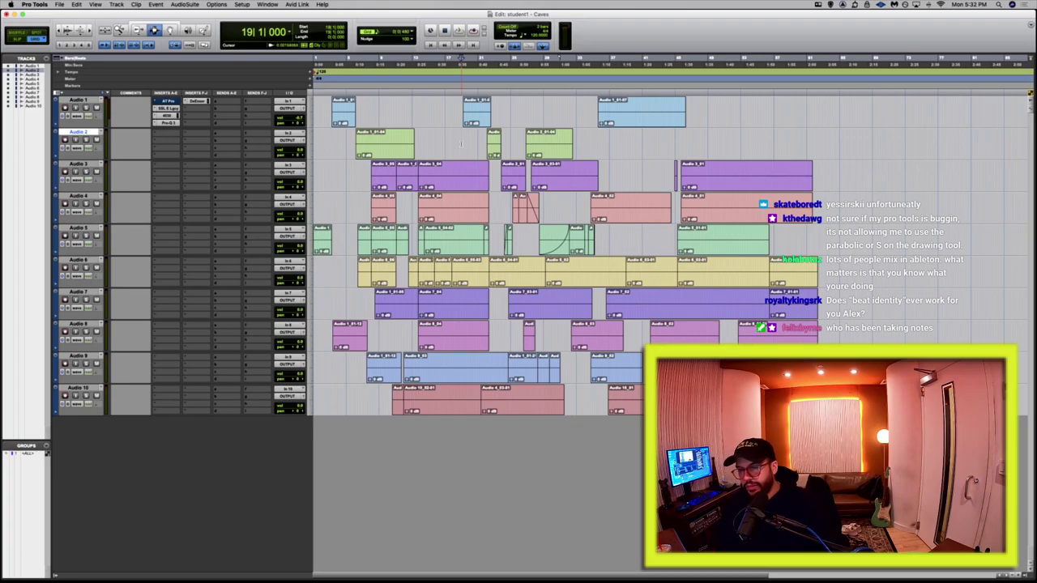
pyautogui.moveTo(356, 162); pyautogui.dragTo(423, 321)
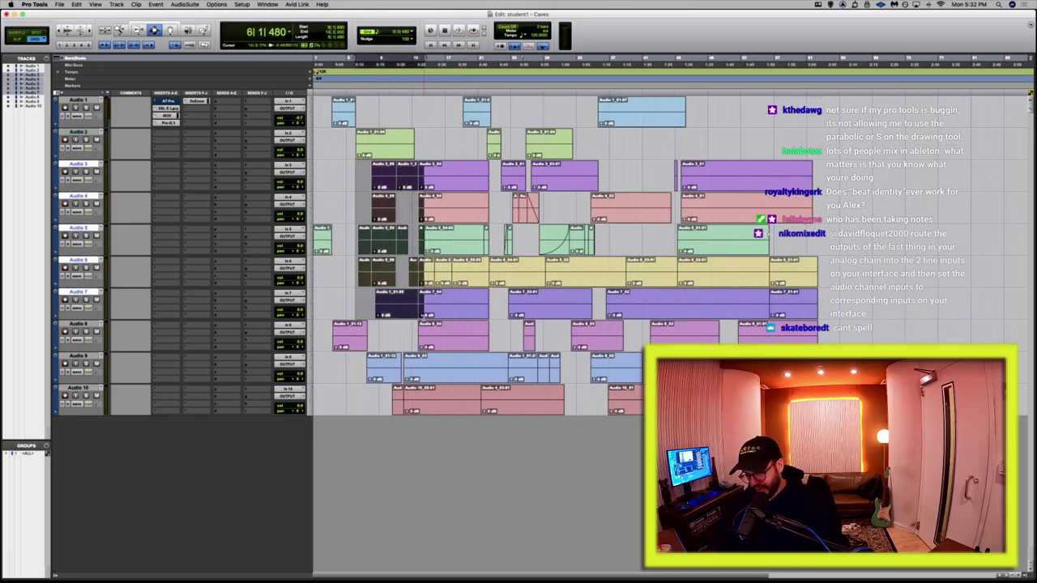
pyautogui.press('super+i')
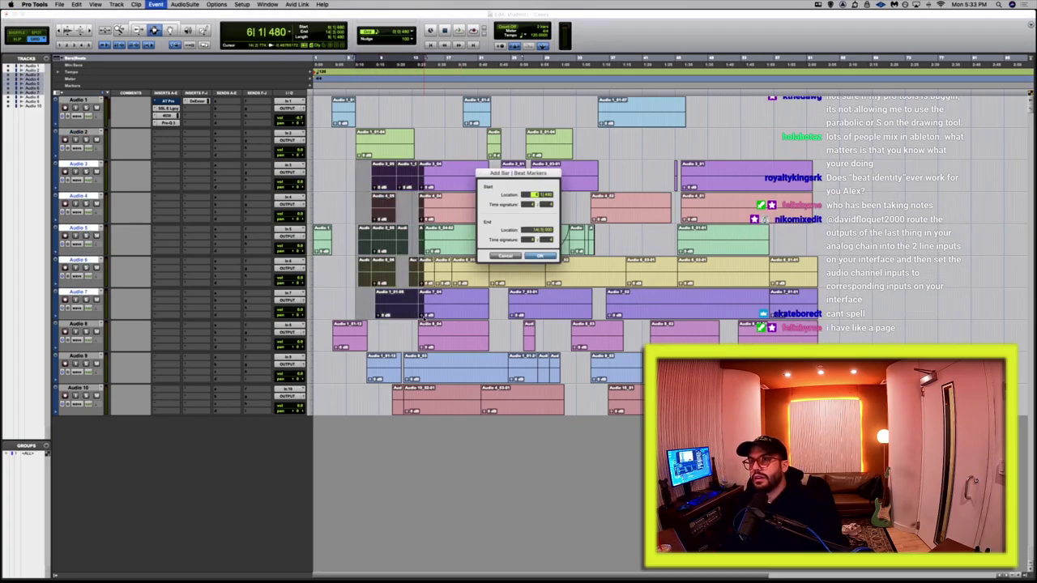
pyautogui.click(515, 257)
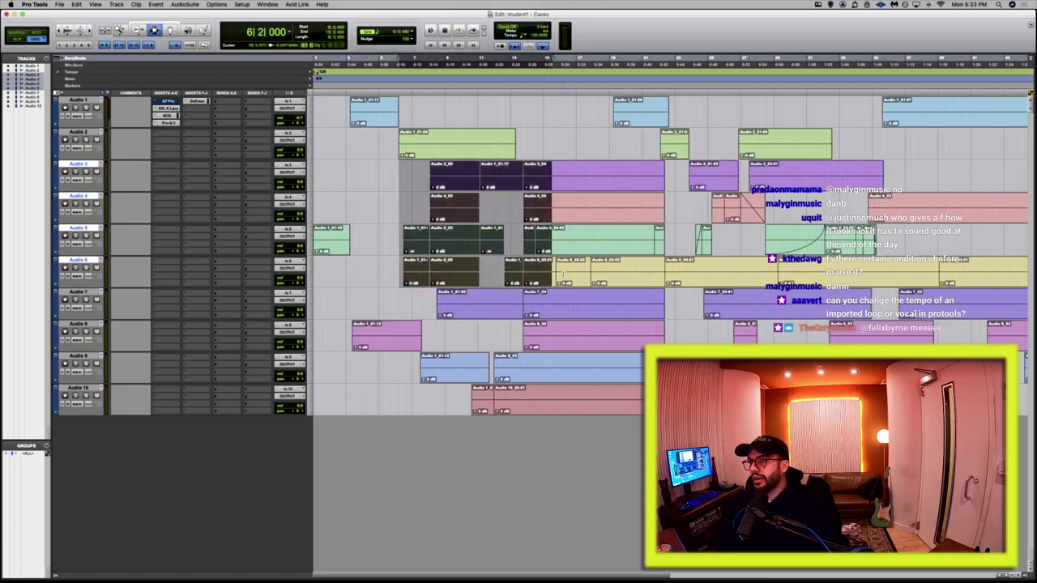
# Select a range across Audio 3 to Audio 10 from 5|4|480 and leave only the beat reference track shown.
pyautogui.scroll(-5, 499, 210)
pyautogui.scroll(4, 489, 350)
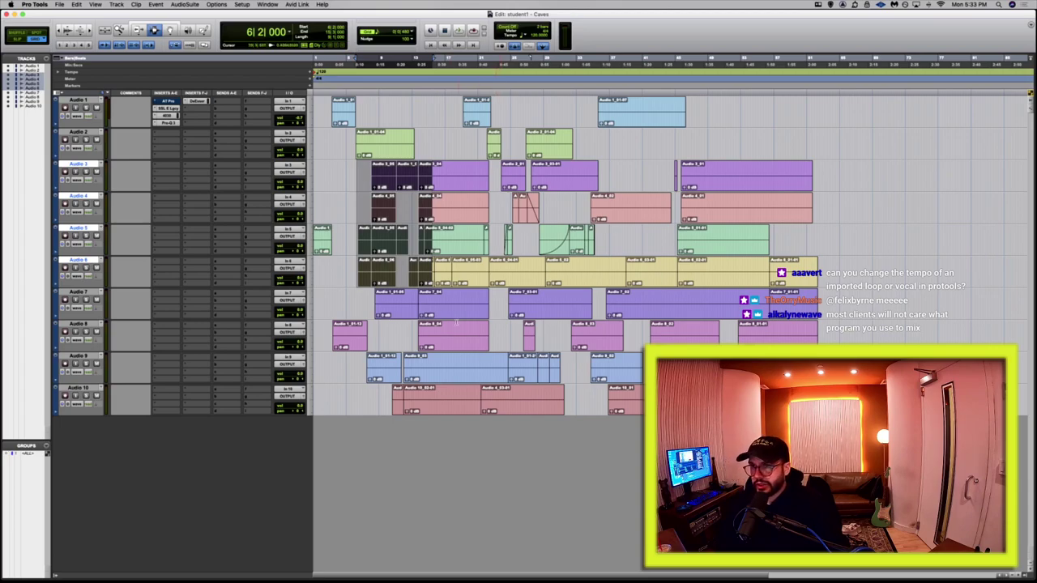
pyautogui.moveTo(353, 191); pyautogui.dragTo(480, 405)
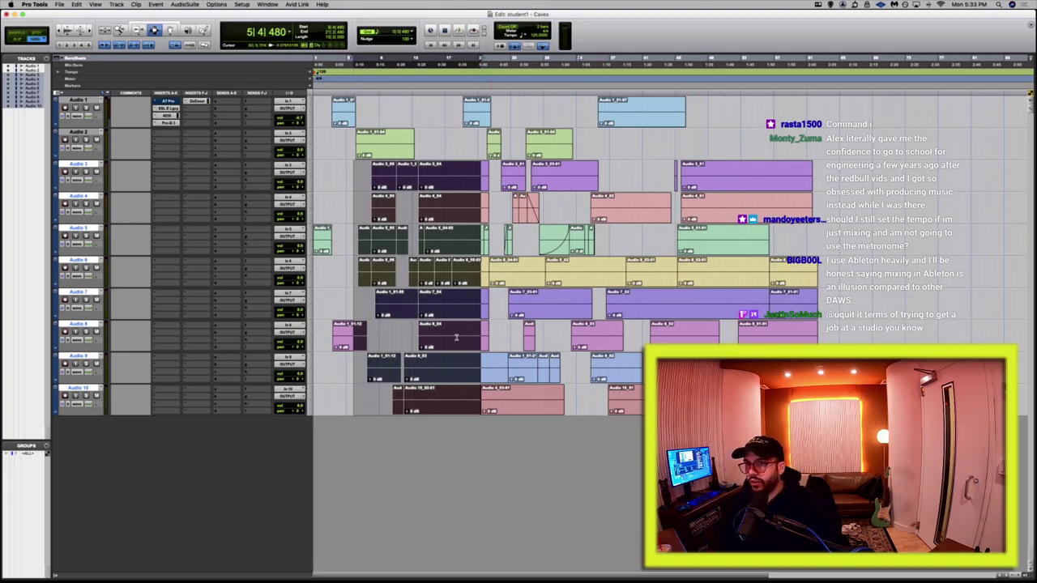
pyautogui.rightClick(91, 100)
pyautogui.click(98, 109)
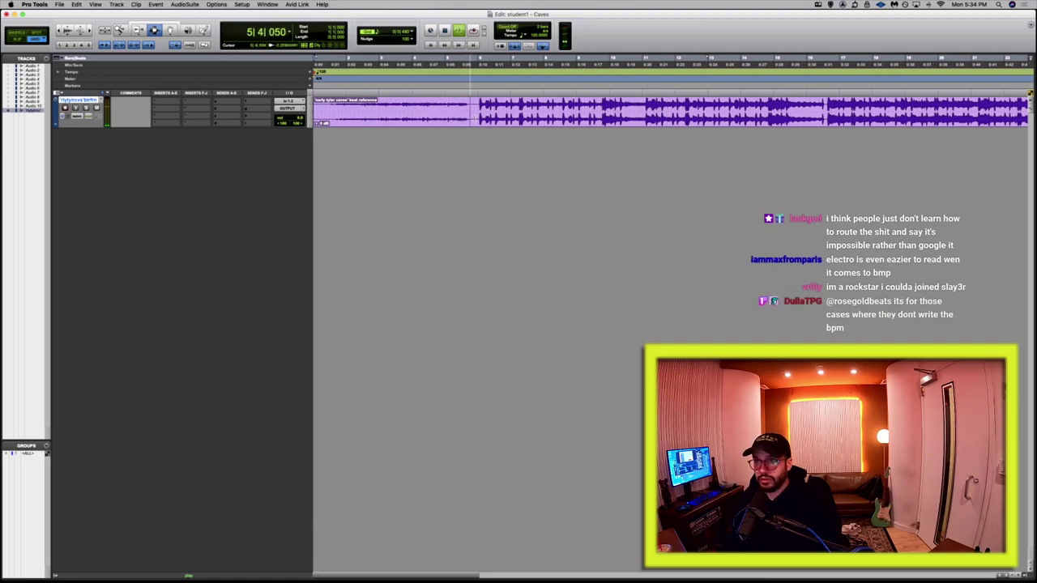
# Separate the beat reference clip at its first drum hit, 6|1|269, and select from there back to the session start.
pyautogui.press('super+bracketright')
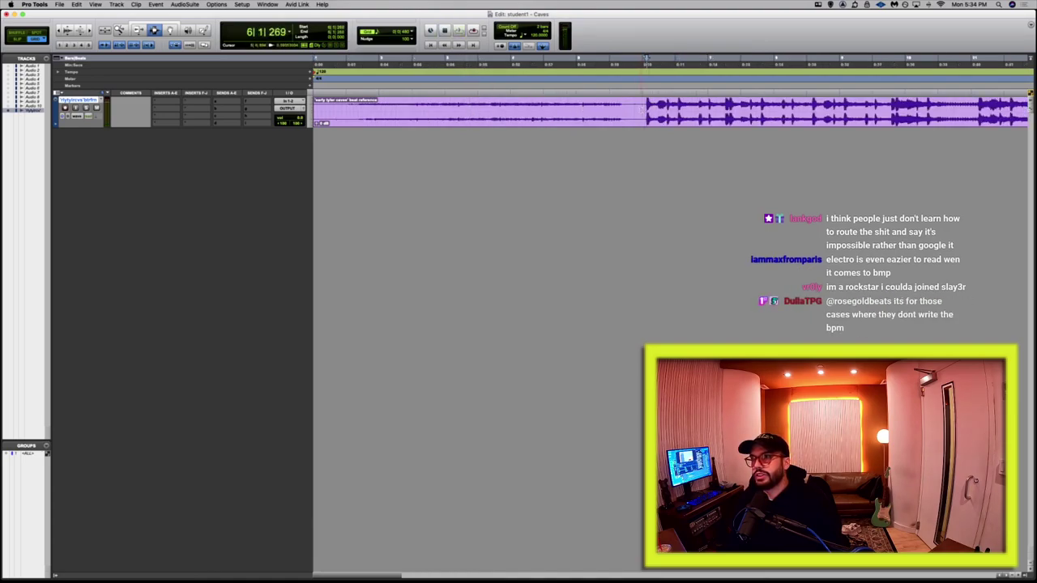
pyautogui.press('super+bracketright')
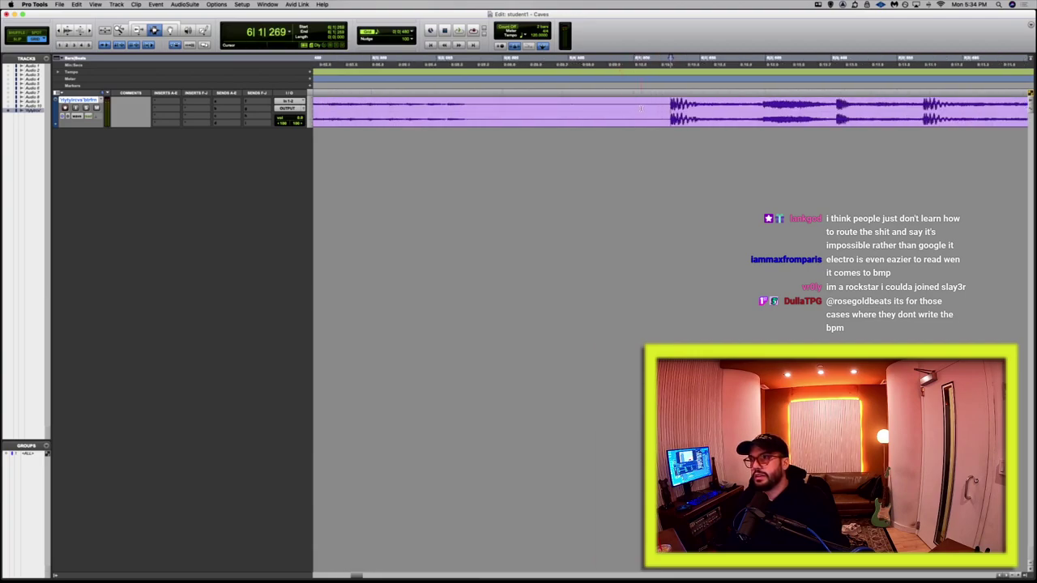
pyautogui.hotkey('shift', 'Return')
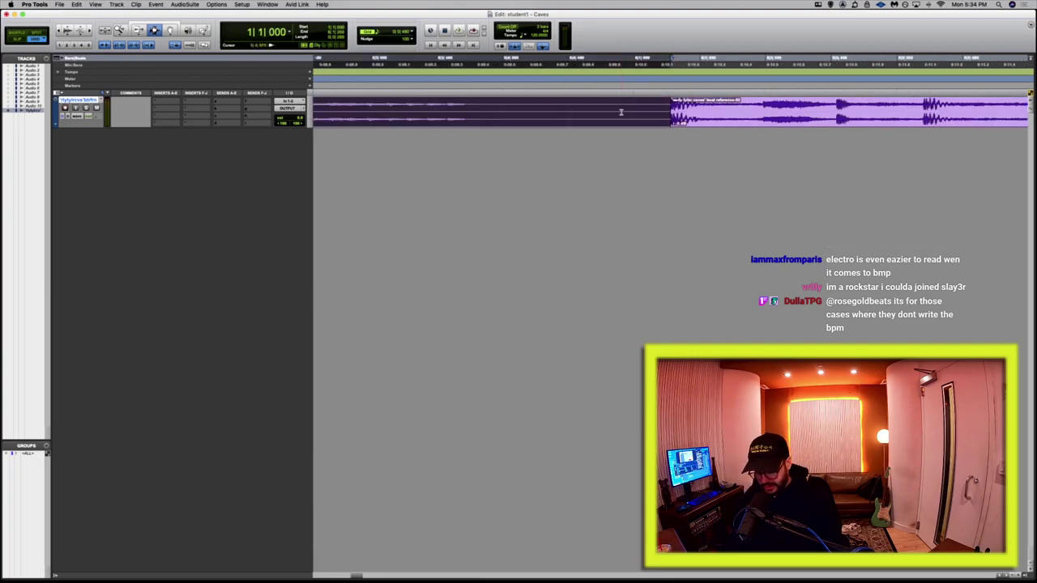
# Add Bar|Beat markers that place the intro selection's end at bar 5, and move the edit cursor to 13|3|000.
pyautogui.press('super+i')
pyautogui.click(529, 230)
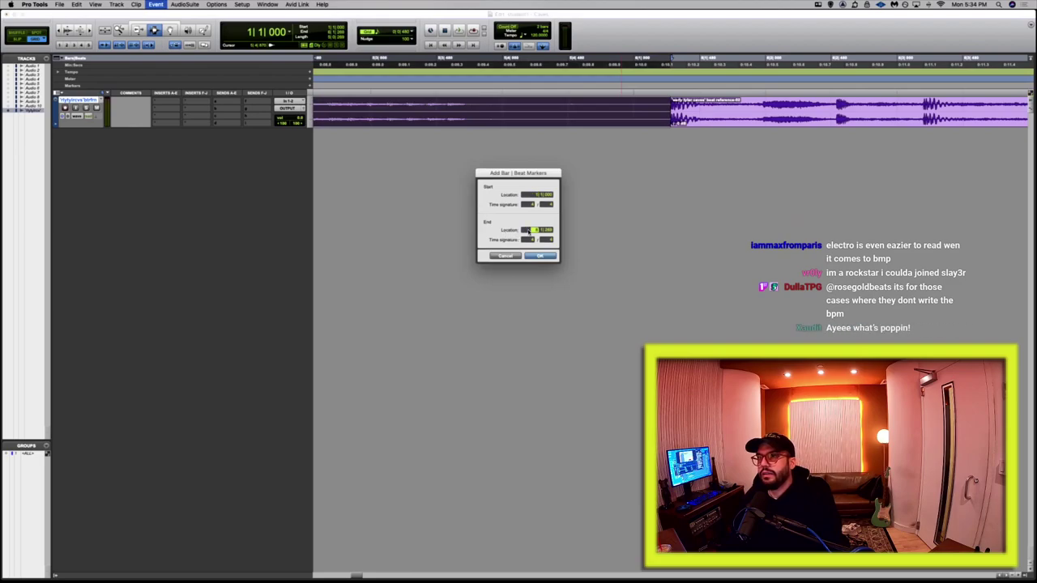
pyautogui.press('Return')
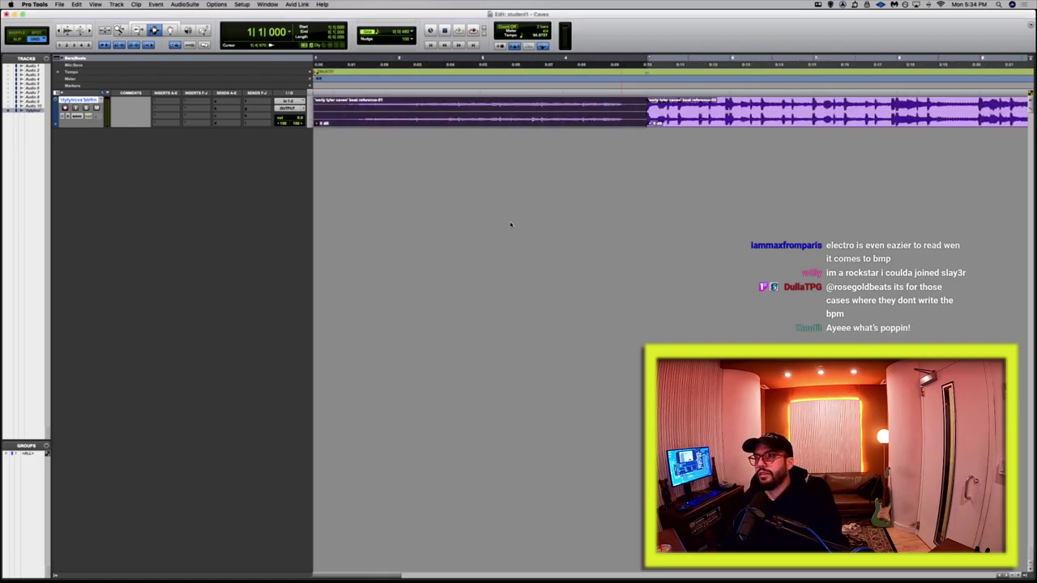
pyautogui.click(669, 58)
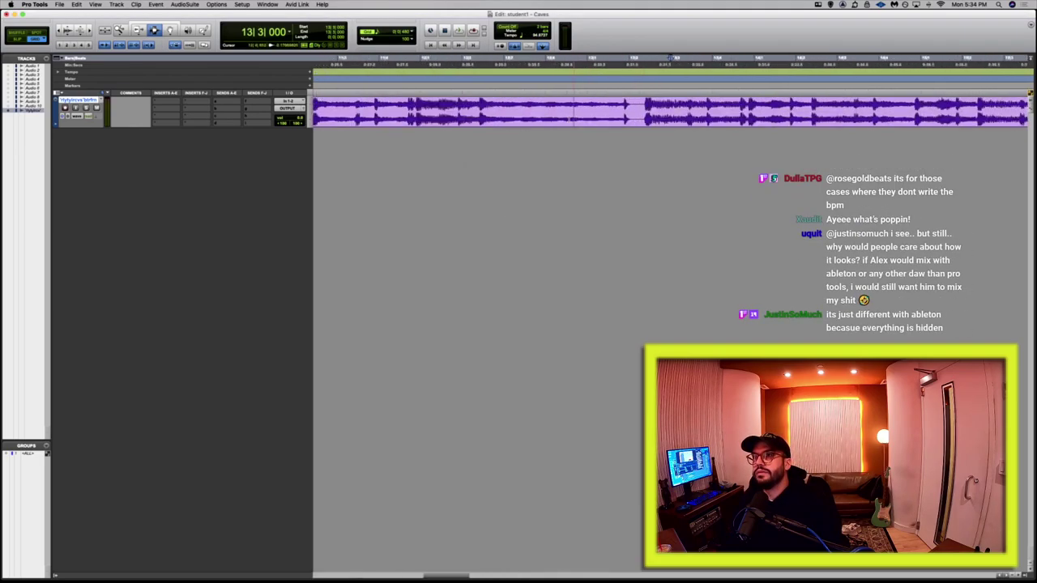
# Play the beat from the session start into bar 5 to check the drum entry against the bar grid.
pyautogui.press('super+bracketleft')
pyautogui.press('super+bracketleft')
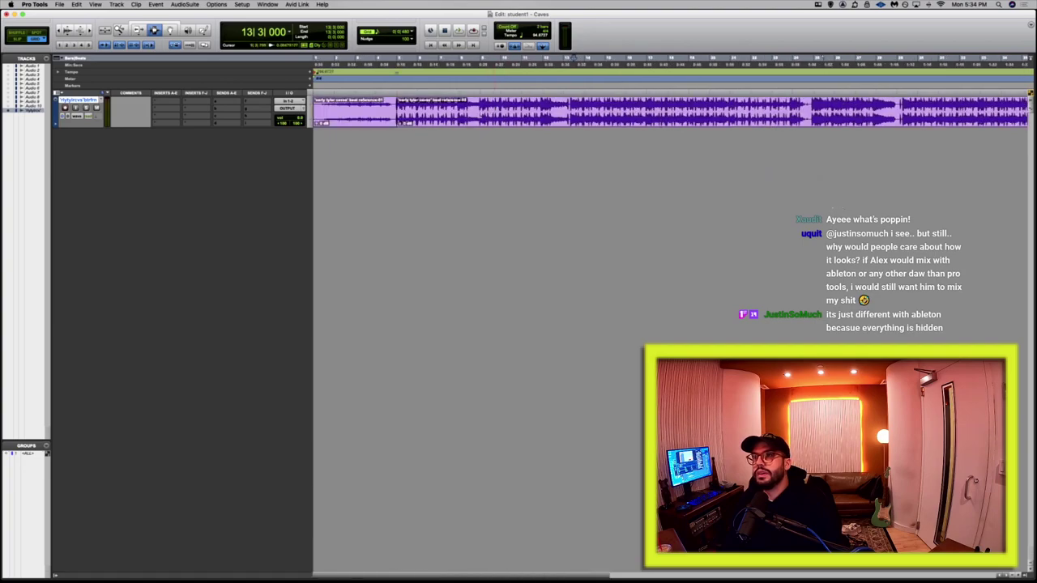
pyautogui.press('space')
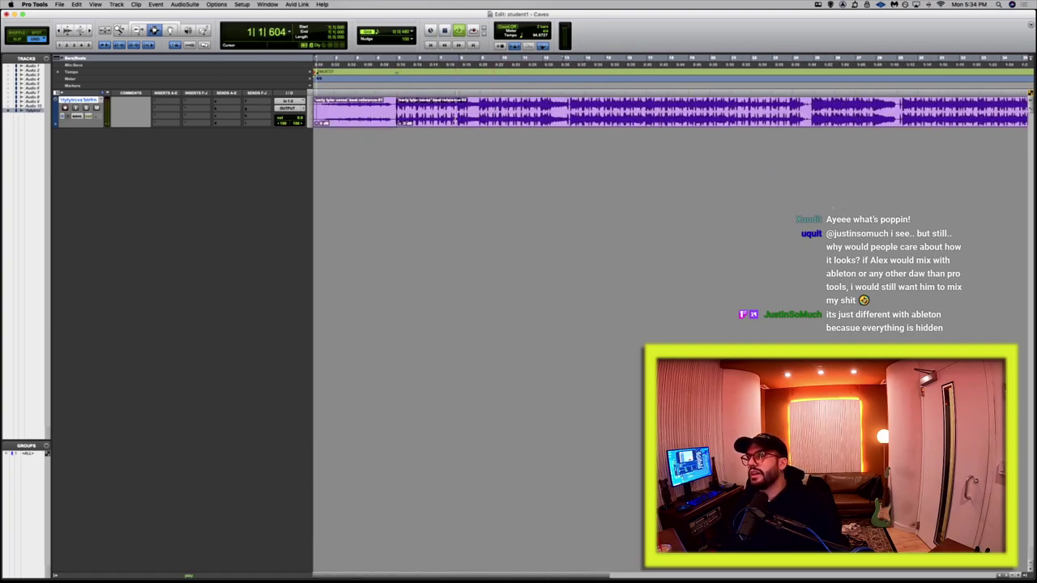
pyautogui.press('super+bracketright')
pyautogui.press('super+bracketright')
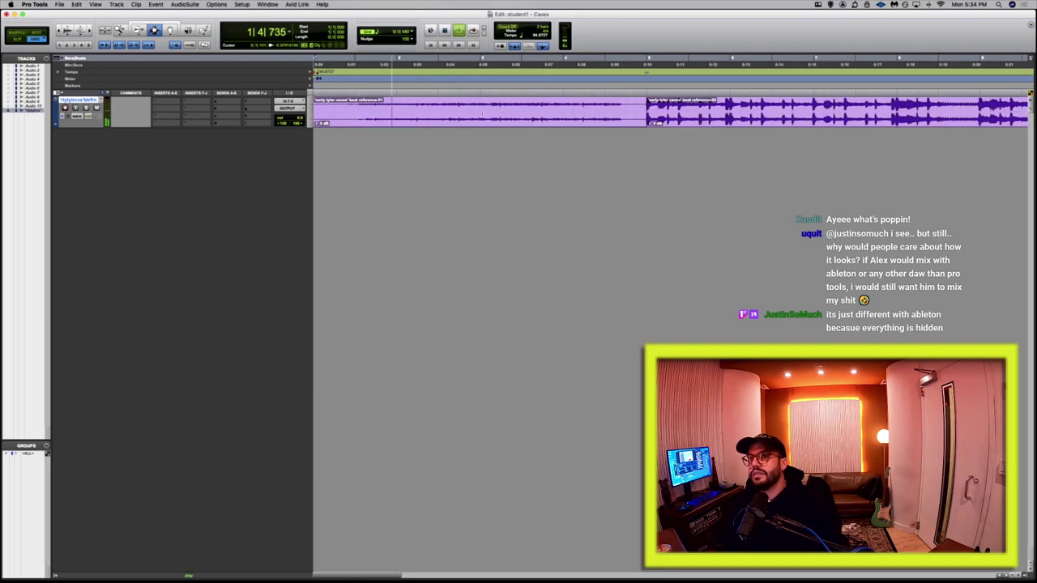
pyautogui.press('super+bracketleft')
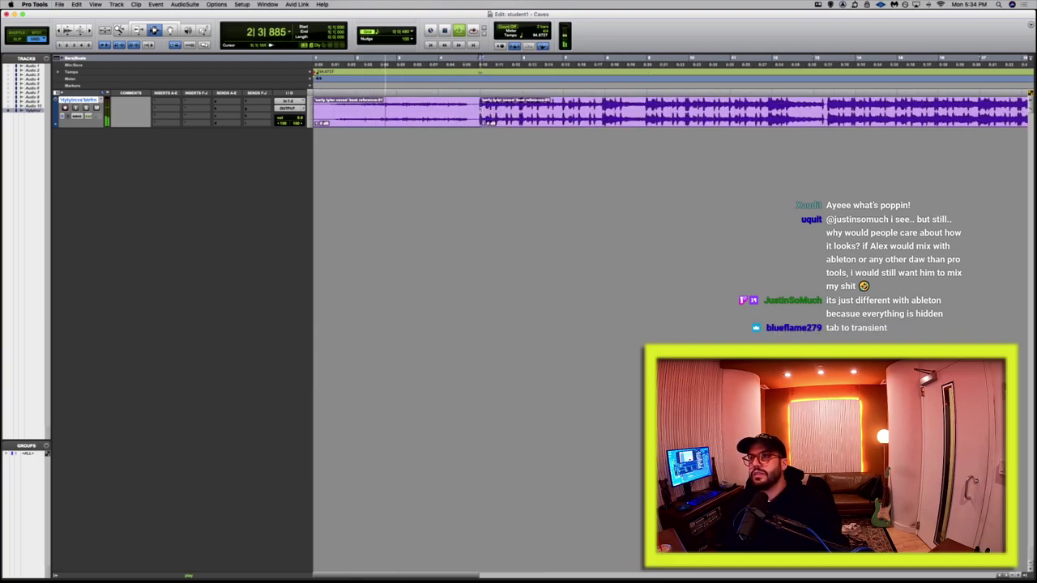
pyautogui.press('super+bracketright')
pyautogui.press('super+bracketleft')
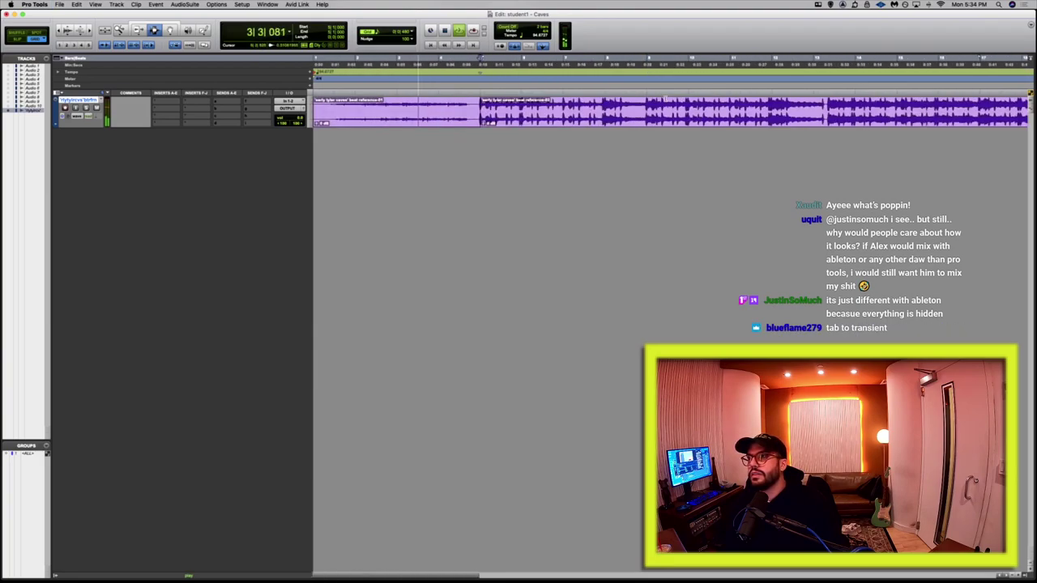
pyautogui.press('super+bracketleft')
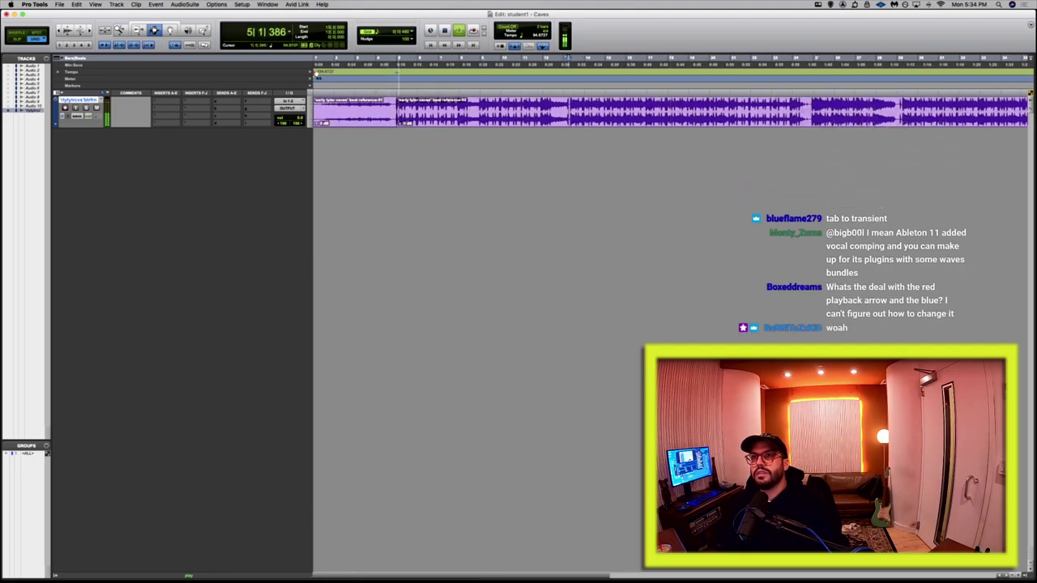
# Review the Bar|Beat marker at the session start and examine the beat's drum re-entry around bar 13 during playback.
pyautogui.doubleClick(315, 72)
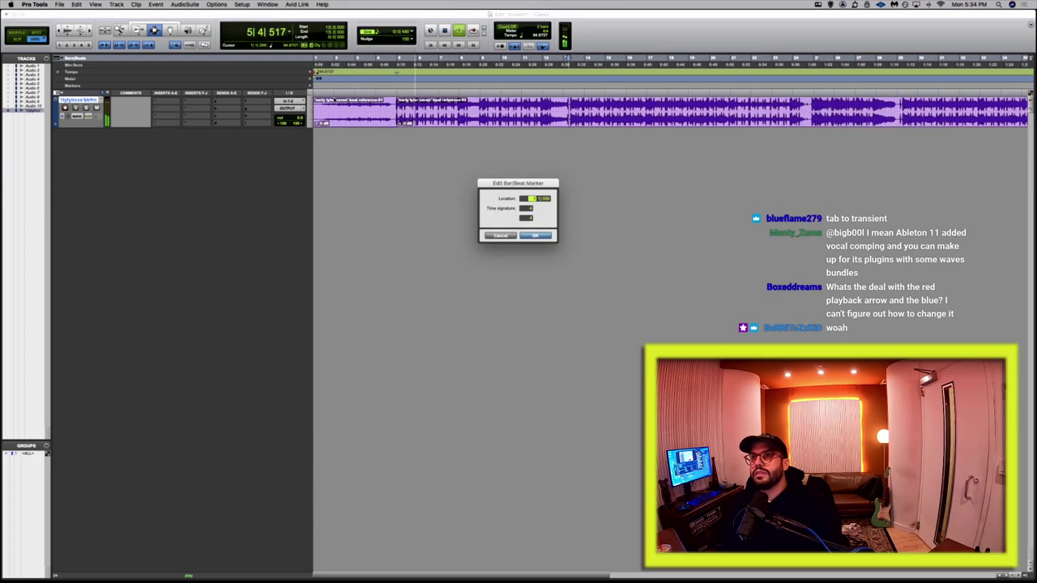
pyautogui.click(533, 236)
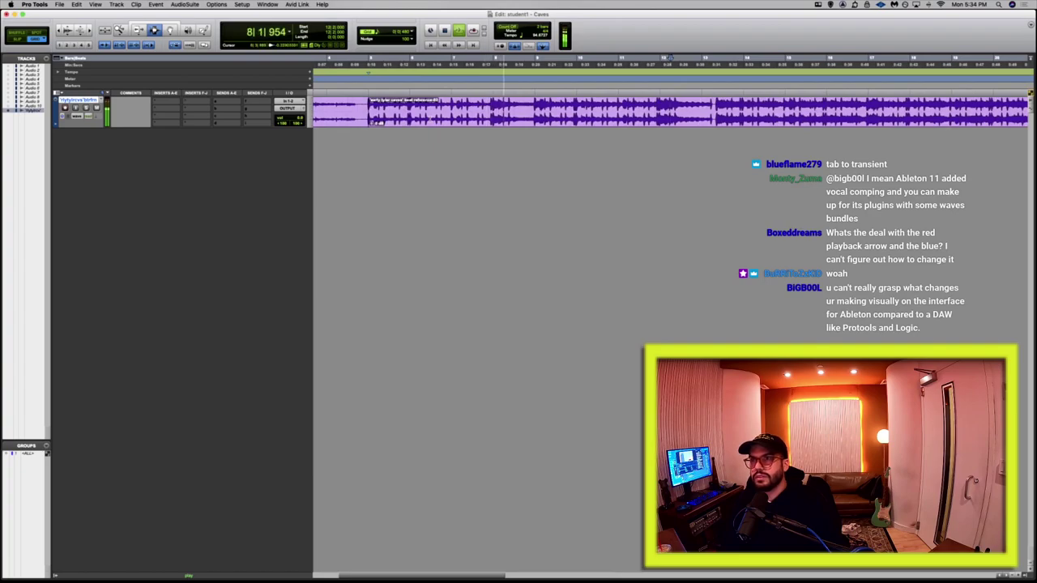
pyautogui.press('r')
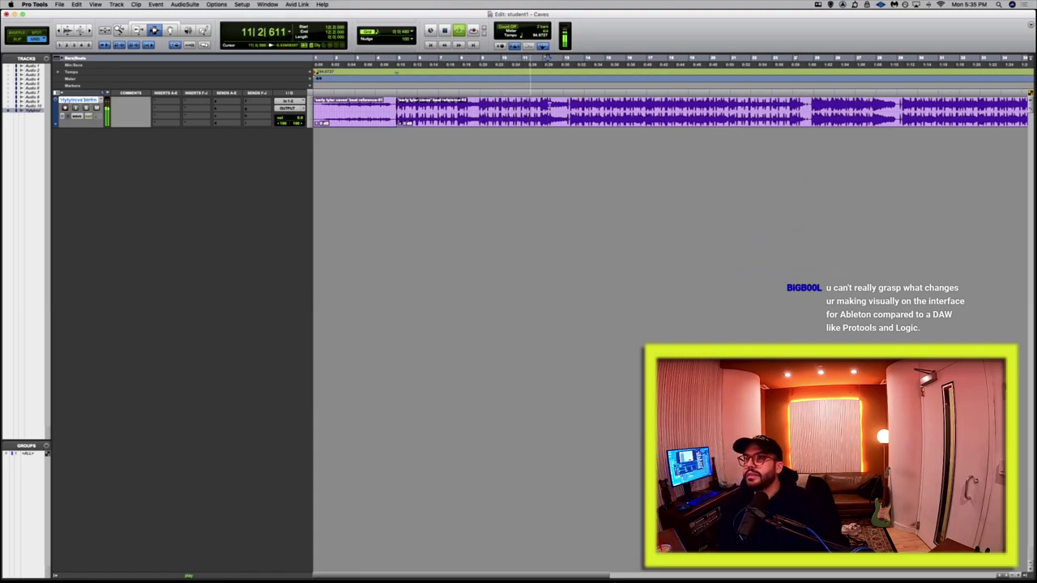
pyautogui.press('t')
pyautogui.press('t')
pyautogui.press('t')
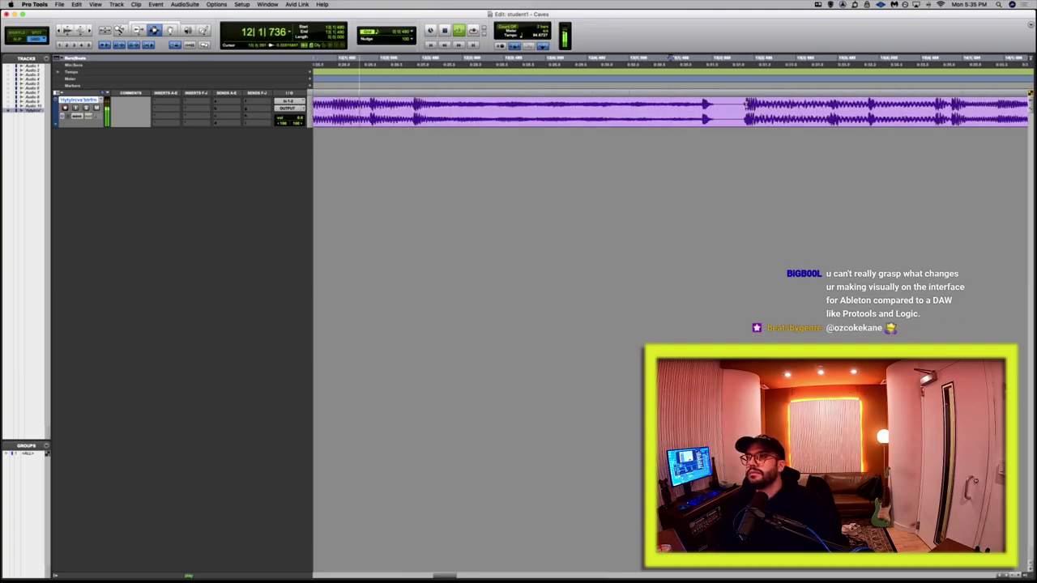
pyautogui.press('r')
pyautogui.press('r')
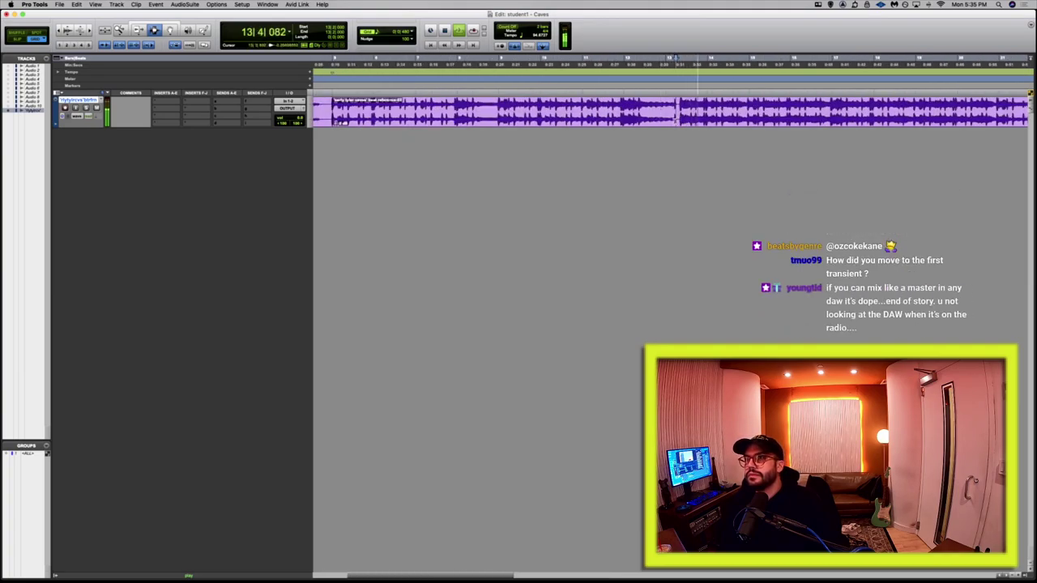
# Stop playback and undo the added Bar|Beat markers and the separation of the beat reference clip.
pyautogui.press('space')
pyautogui.press('Return')
pyautogui.press('r')
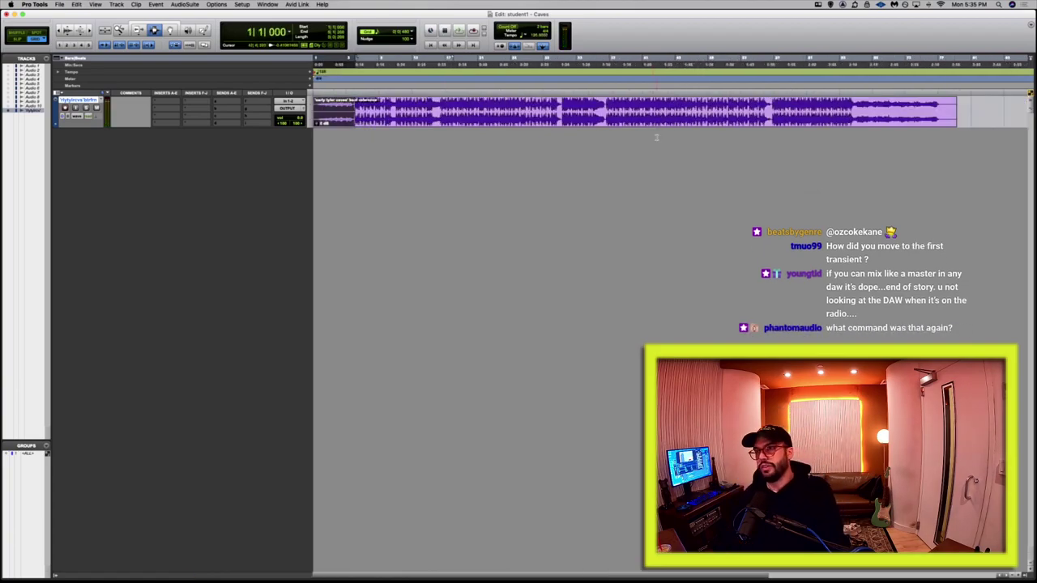
# Move the edit cursor to 5|4|000, just before the beat's first drum hit.
pyautogui.click(563, 104)
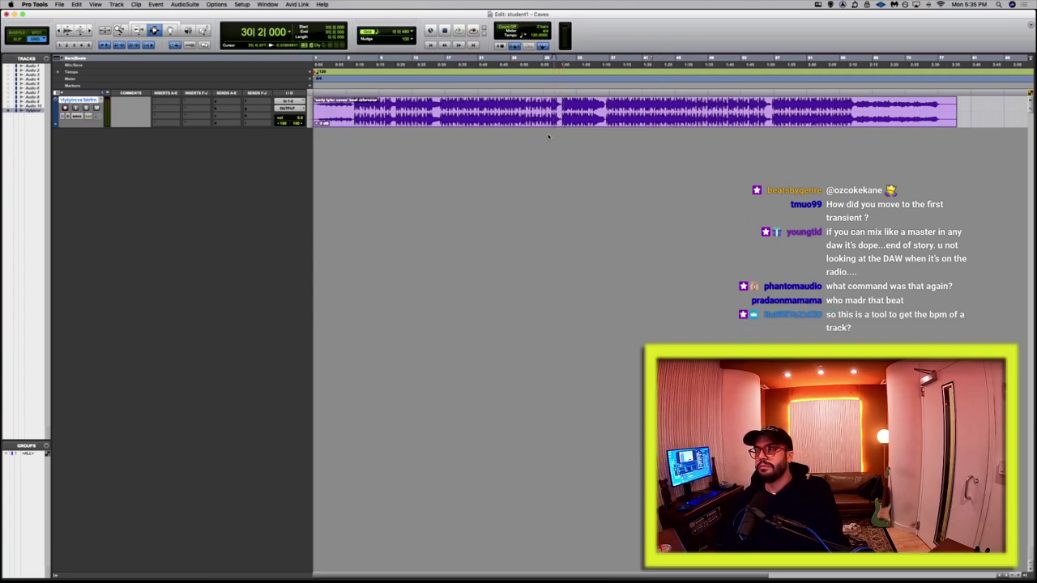
pyautogui.press('Return')
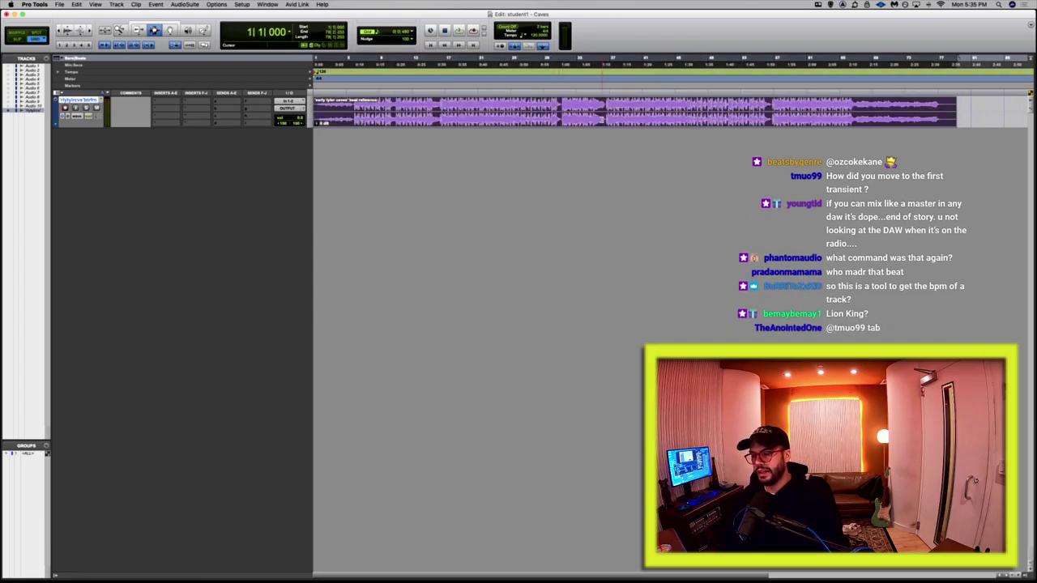
pyautogui.press('super+bracketright')
pyautogui.press('super+bracketright')
pyautogui.press('super+bracketright')
pyautogui.press('super+bracketright')
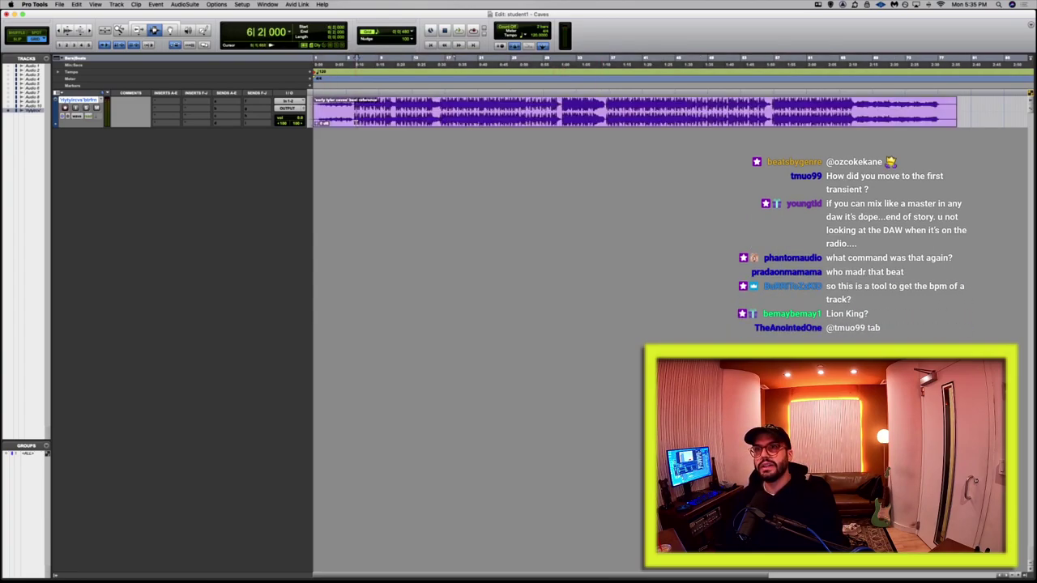
pyautogui.click(608, 120)
pyautogui.press('super+bracketleft')
pyautogui.press('super+bracketleft')
pyautogui.press('super+bracketleft')
pyautogui.press('super+bracketleft')
pyautogui.press('Return')
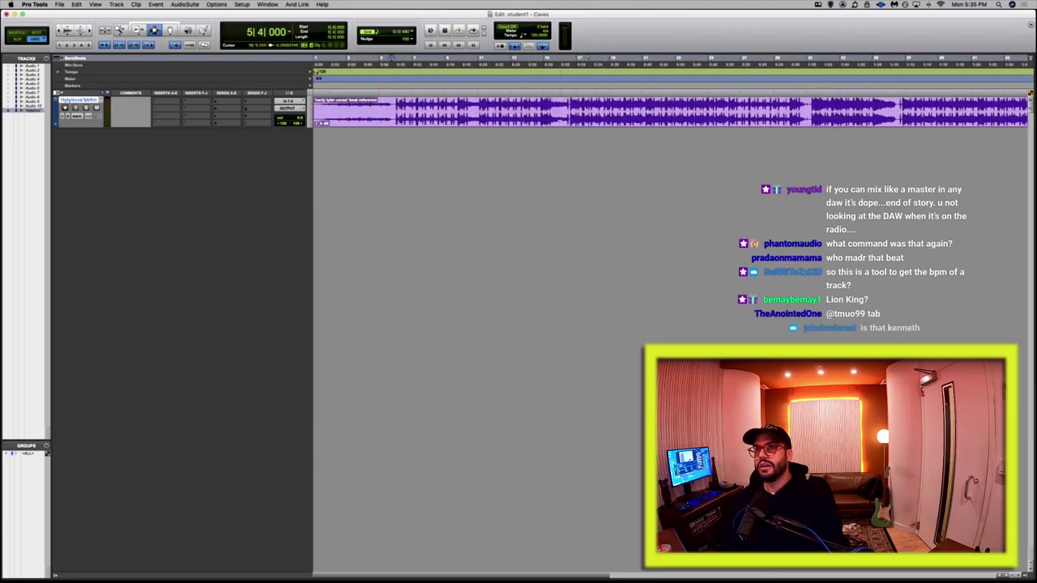
# Select the beat from 9|1|000 to 13|2|480 and play the beginning of the selection.
pyautogui.moveTo(47, 300)
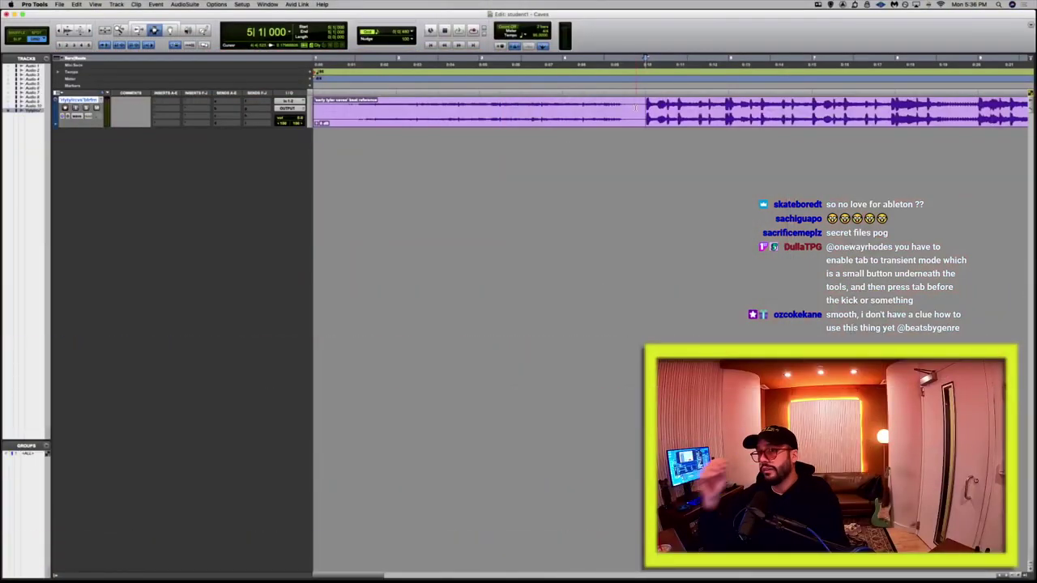
pyautogui.press('super+bracketleft')
pyautogui.moveTo(646, 106); pyautogui.dragTo(828, 105)
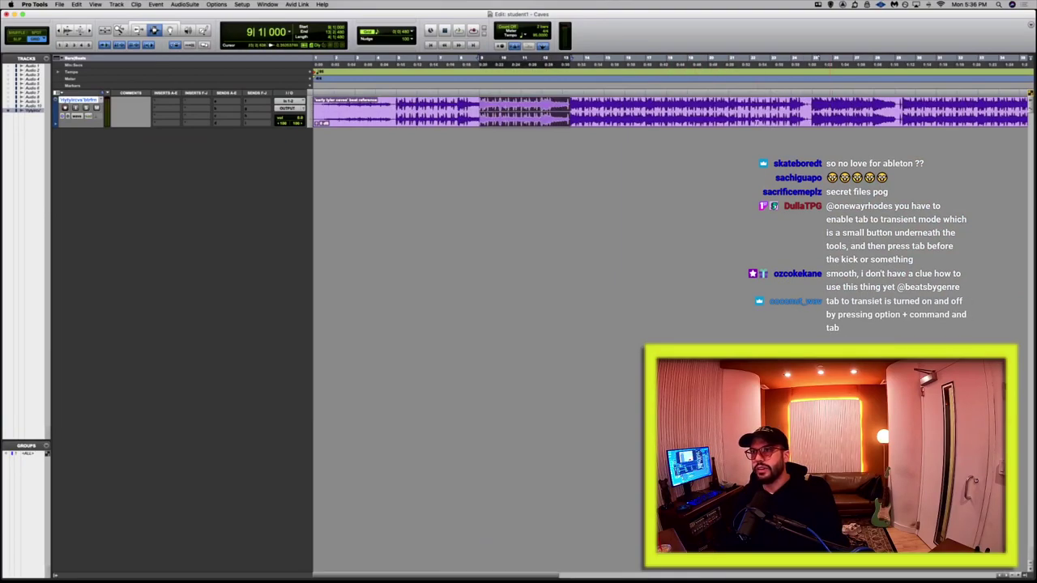
pyautogui.press('super+bracketright')
pyautogui.press('super+bracketleft')
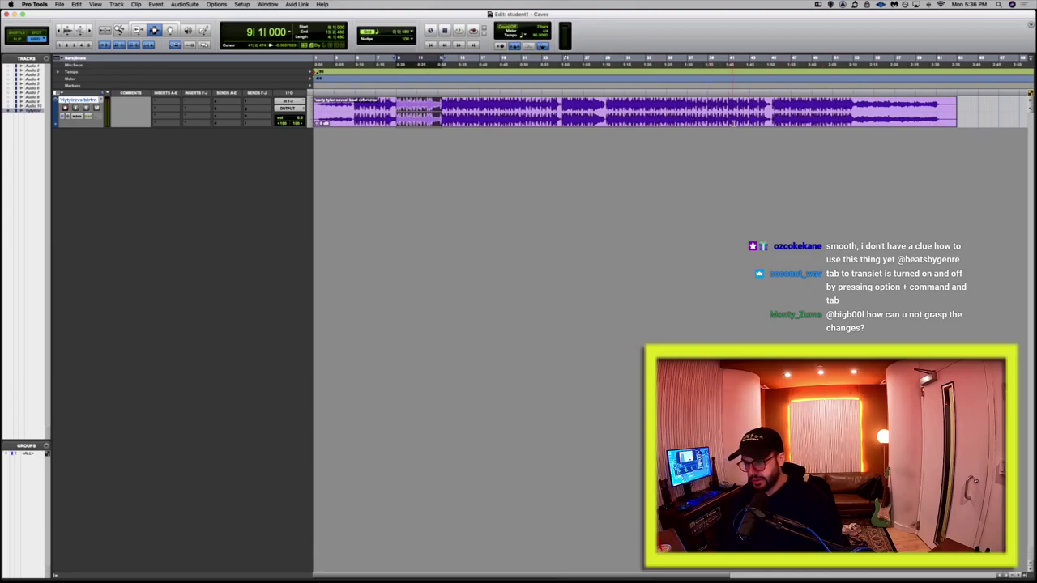
pyautogui.press('space')
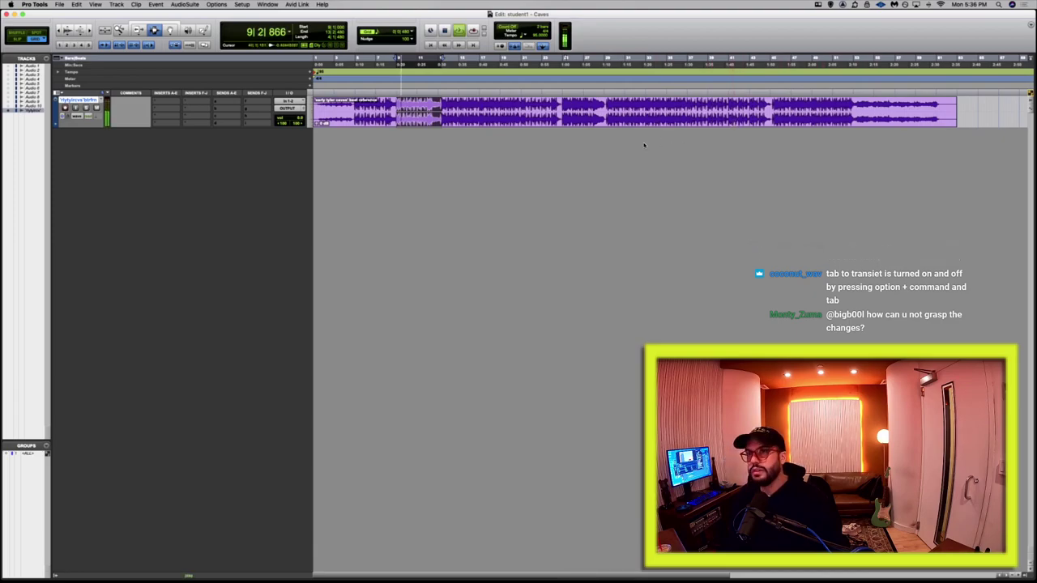
pyautogui.press('super+bracketright')
pyautogui.press('space')
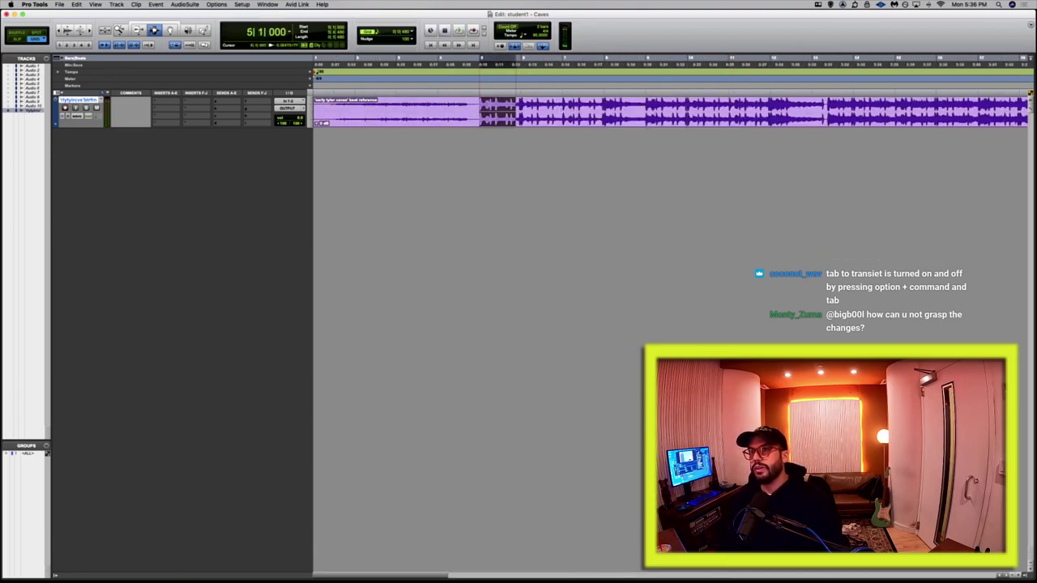
# Select the two bars of the beat starting at 5|1|000 and play them up to 5|3|472.
pyautogui.hotkey('shift', 'Tab')
pyautogui.press('space')
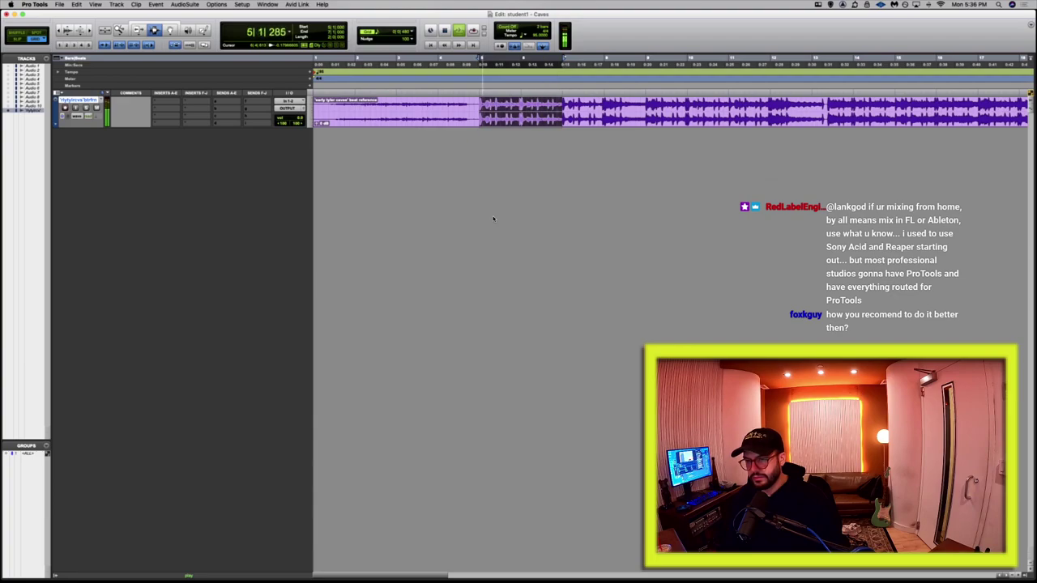
pyautogui.press('space')
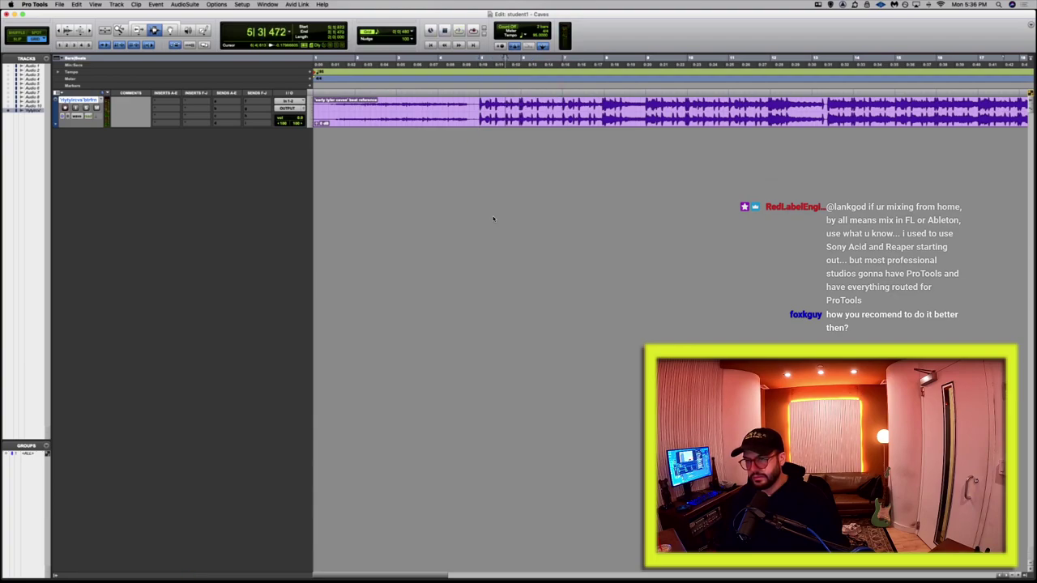
# Save the session and lower the clip gain of the beat reference clip.
pyautogui.press('r')
pyautogui.press('super+s')
pyautogui.press('r')
pyautogui.press('r')
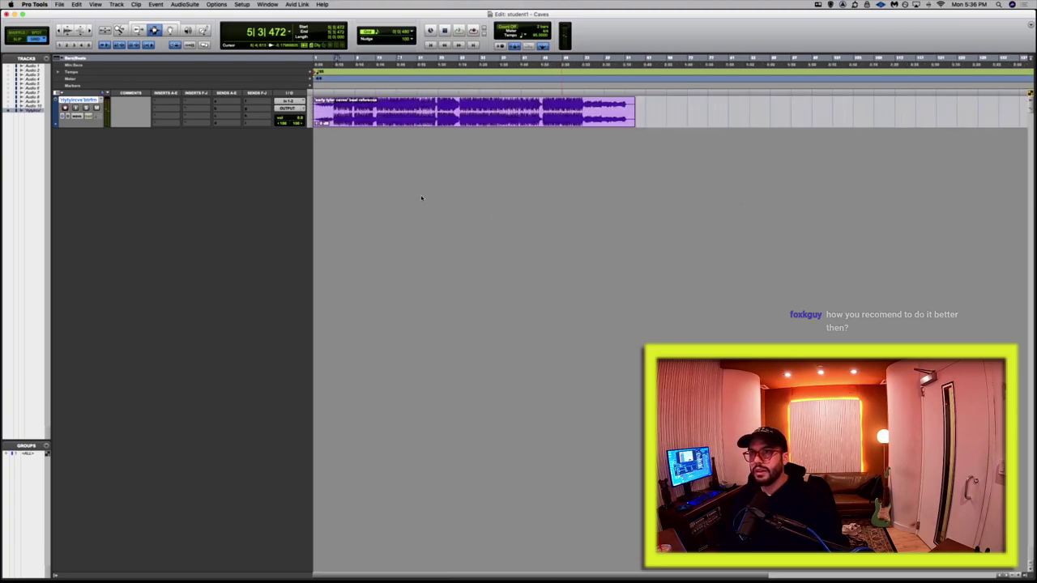
pyautogui.click(316, 121)
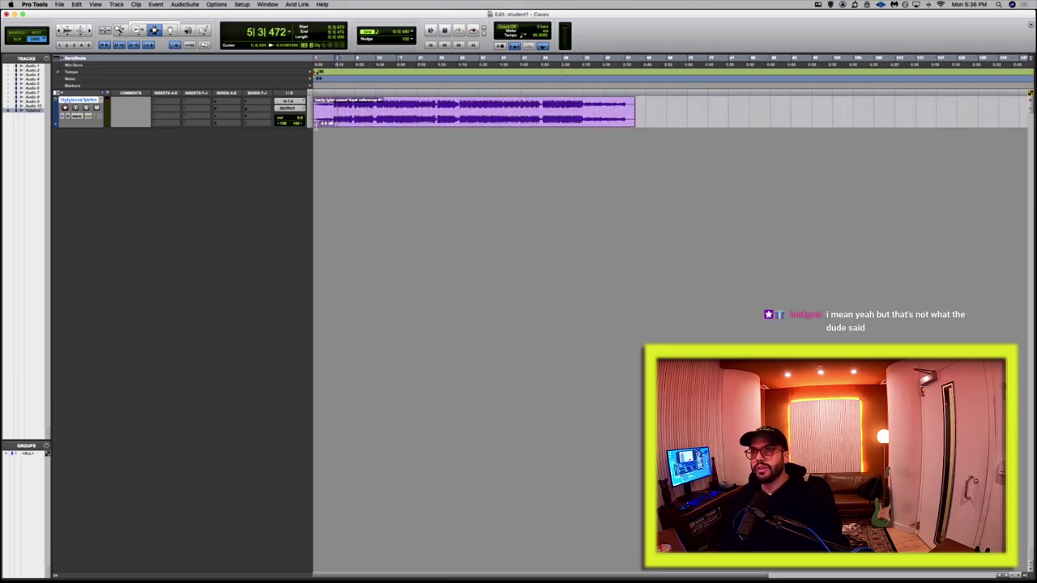
# Select the section of the beat from 13|2|480 to 25|1|000 and play it up to 17|3|391.
pyautogui.click(378, 108)
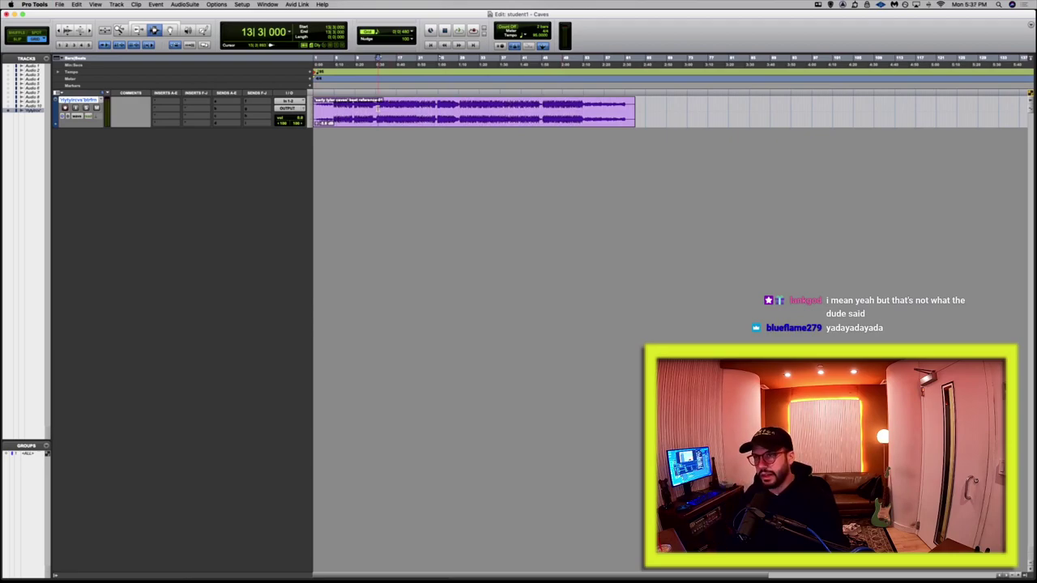
pyautogui.click(378, 108)
pyautogui.press('t')
pyautogui.press('t')
pyautogui.press('t')
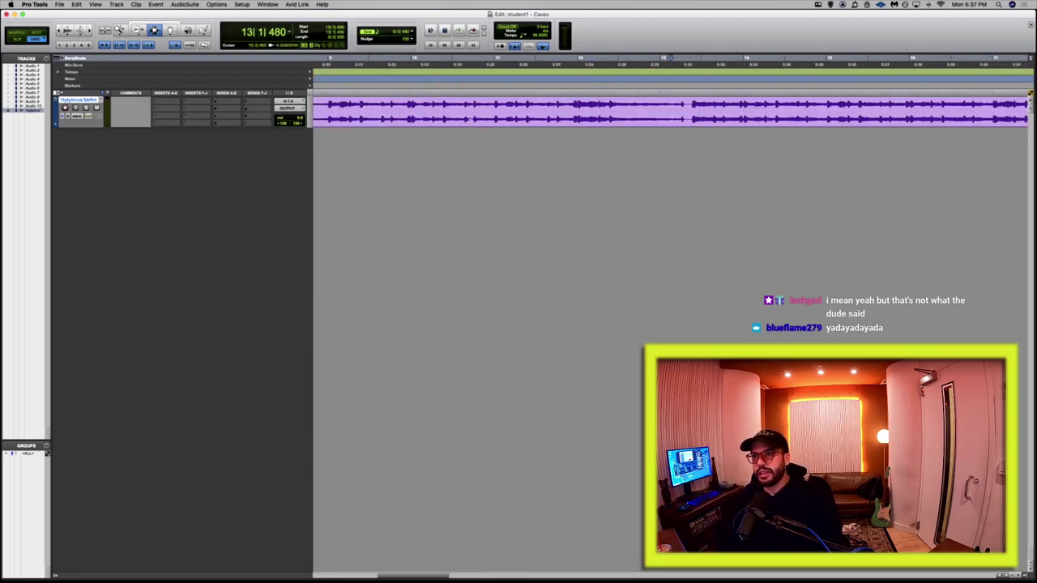
pyautogui.click(690, 108)
pyautogui.moveTo(690, 108); pyautogui.dragTo(899, 107)
pyautogui.press('r')
pyautogui.press('r')
pyautogui.press('r')
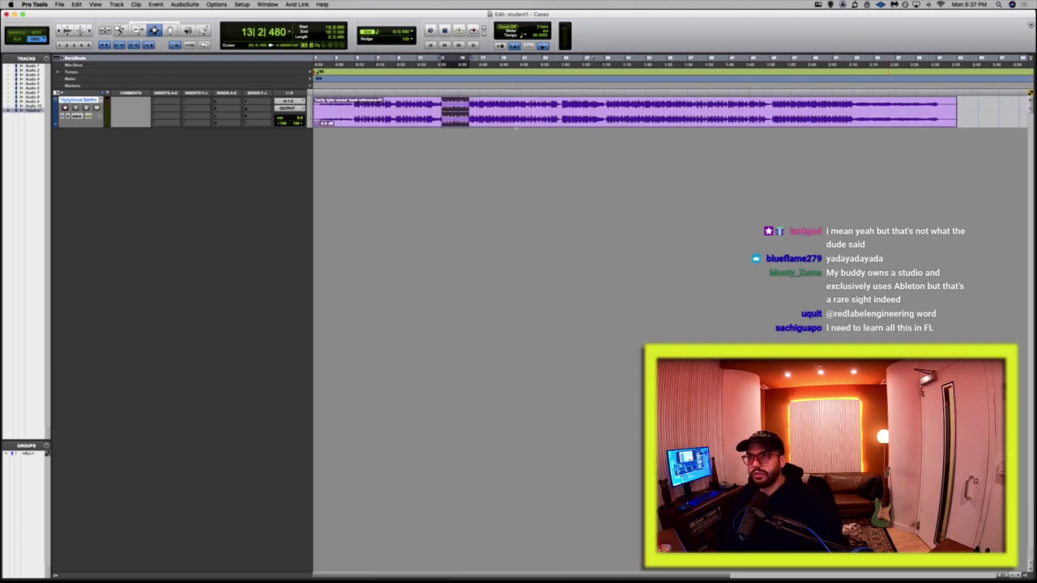
pyautogui.moveTo(441, 108); pyautogui.dragTo(561, 108)
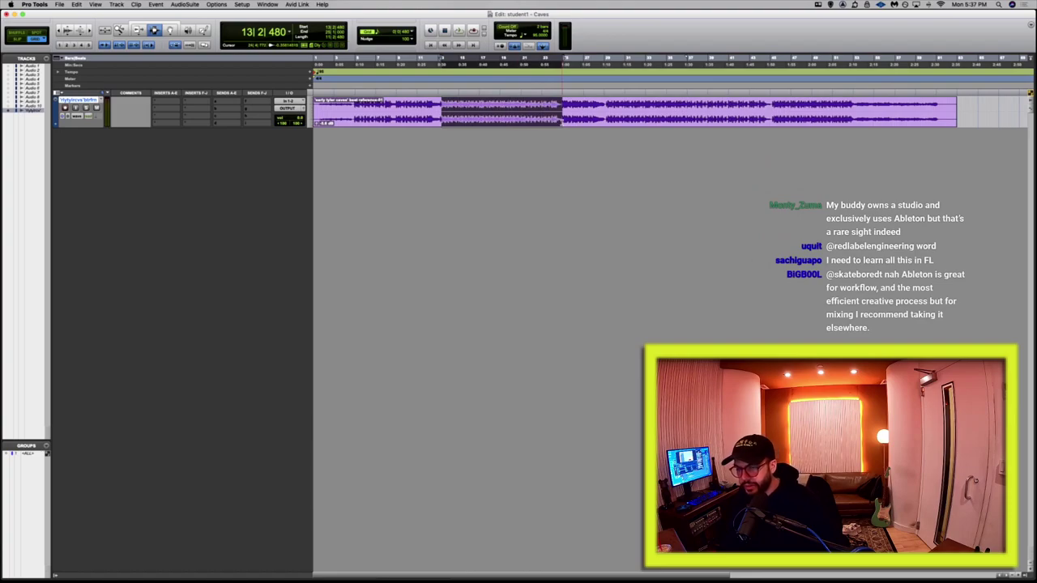
pyautogui.press('space')
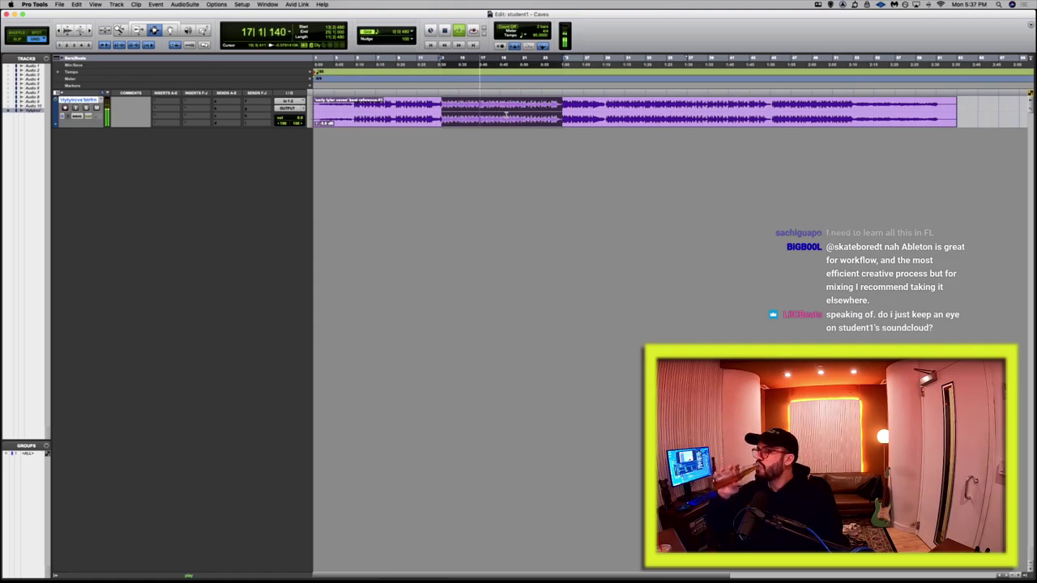
pyautogui.press('space')
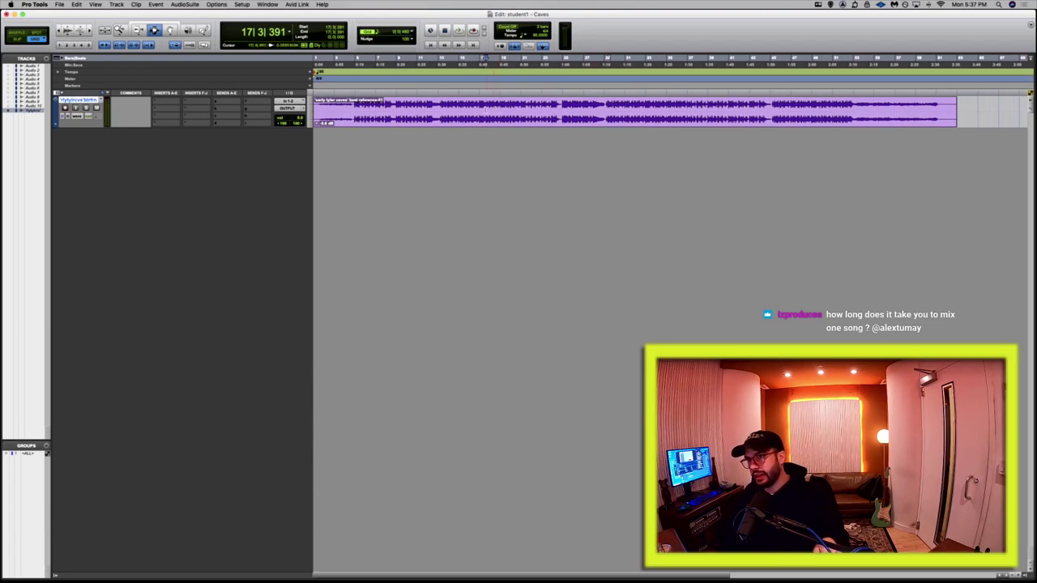
# Examine the beat waveform around 17|3|480 at several zoom levels.
pyautogui.press('r')
pyautogui.press('r')
pyautogui.press('r')
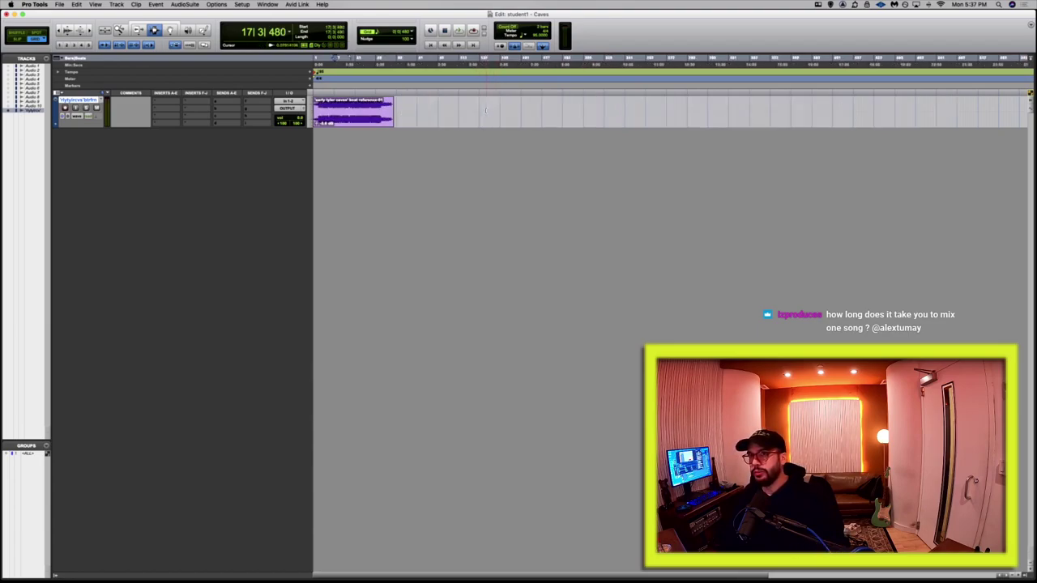
pyautogui.press('t')
pyautogui.press('t')
pyautogui.press('t')
pyautogui.press('t')
pyautogui.press('r')
pyautogui.press('r')
pyautogui.press('r')
pyautogui.press('r')
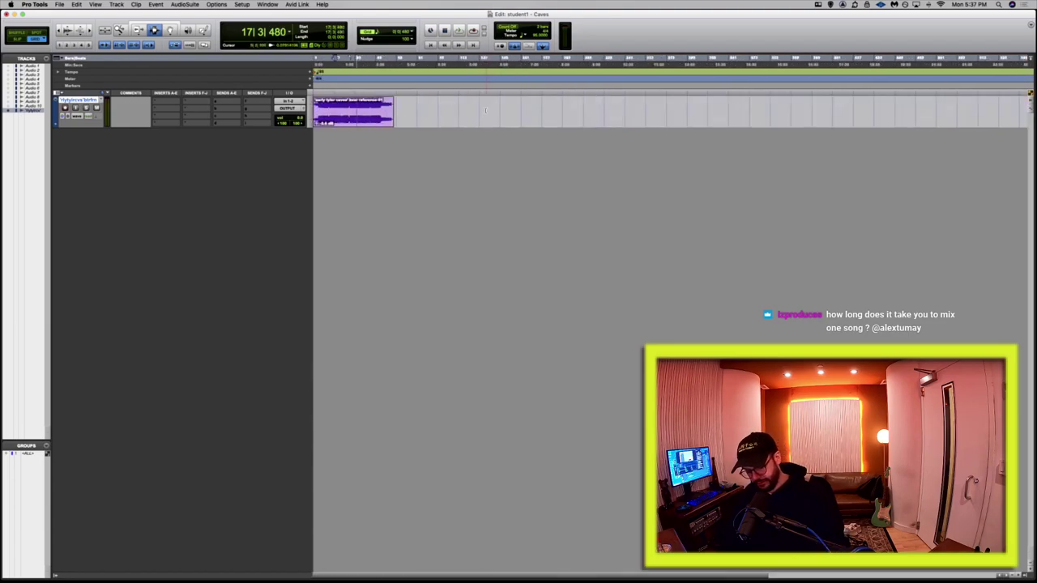
# Try trimming the beat reference clip to the range from 33|2|480 to 38|2|000, and undo the trim.
pyautogui.press('t')
pyautogui.click(484, 110)
pyautogui.press('r')
pyautogui.press('r')
pyautogui.click(508, 110)
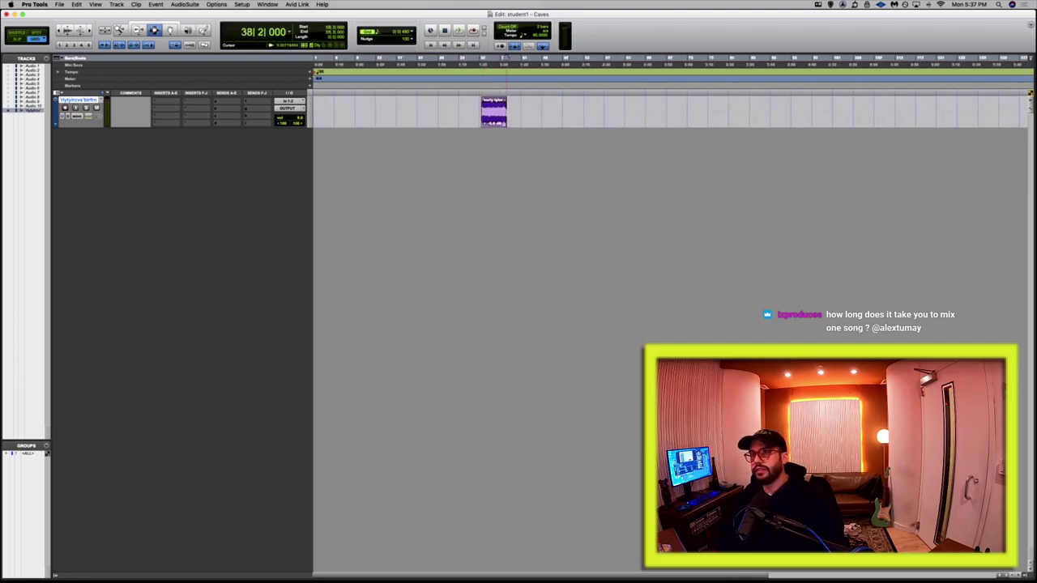
pyautogui.press('t')
pyautogui.press('t')
pyautogui.press('t')
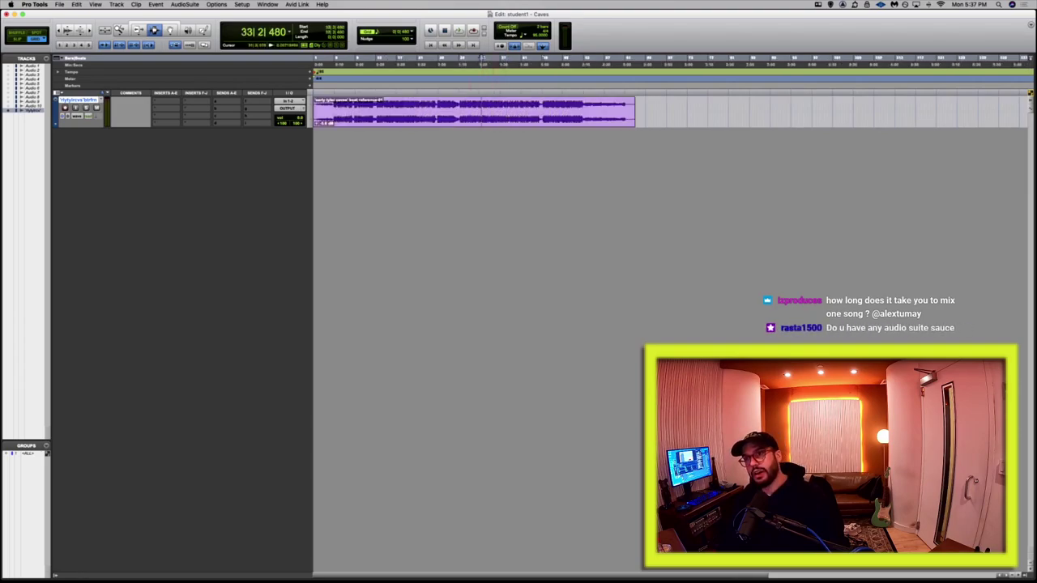
# Try trimming the clip's start to 18|1|480 and its end to bar 21, and undo both trims.
pyautogui.click(401, 110)
pyautogui.press('a')
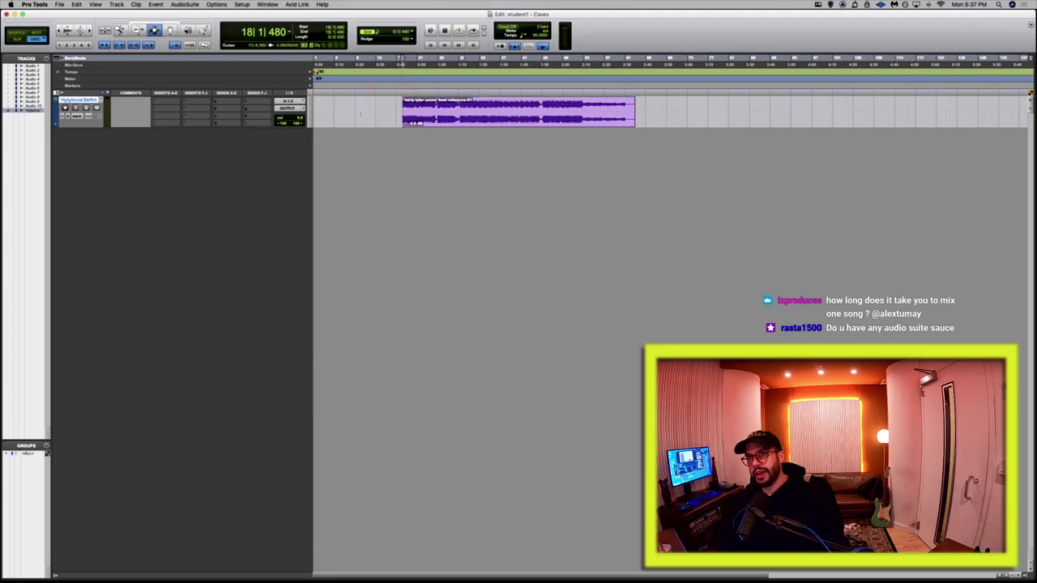
pyautogui.click(417, 110)
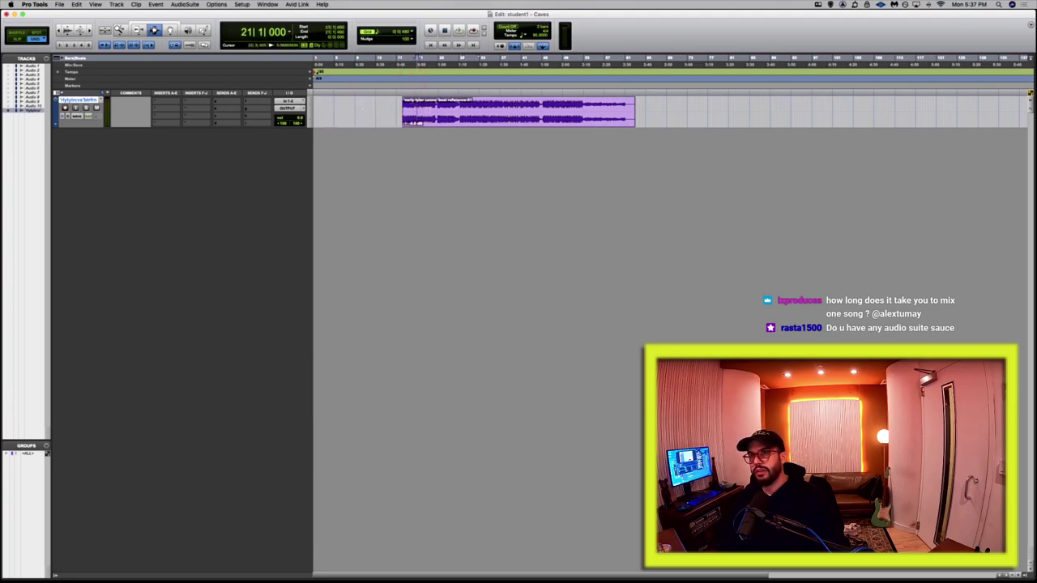
pyautogui.press('s')
pyautogui.press('super+z')
pyautogui.press('super+z')
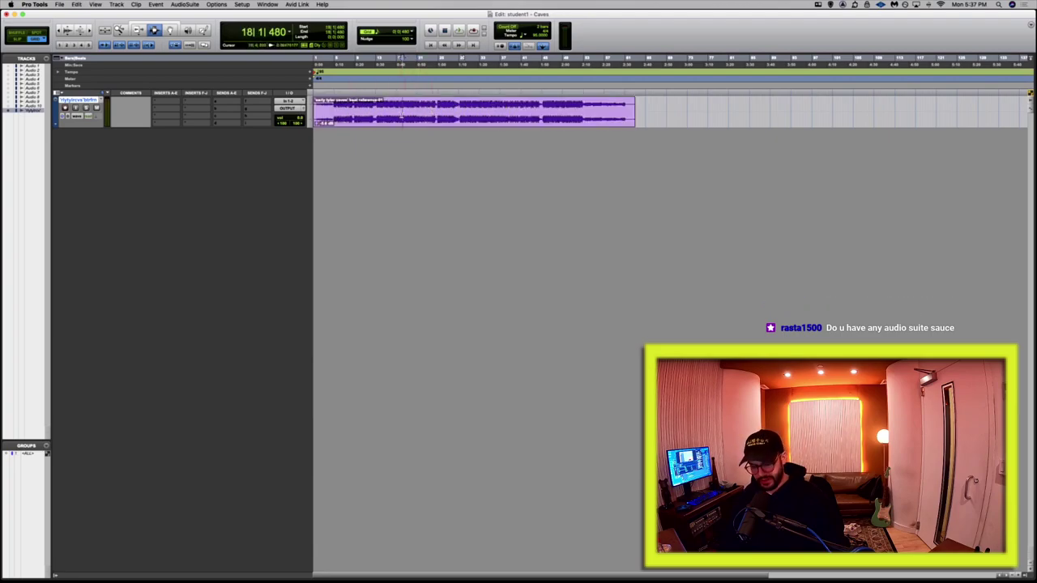
# Try fade-outs of different lengths at the clip's end, including ones starting at 57|2|480 and 50|3|000.
pyautogui.click(398, 113)
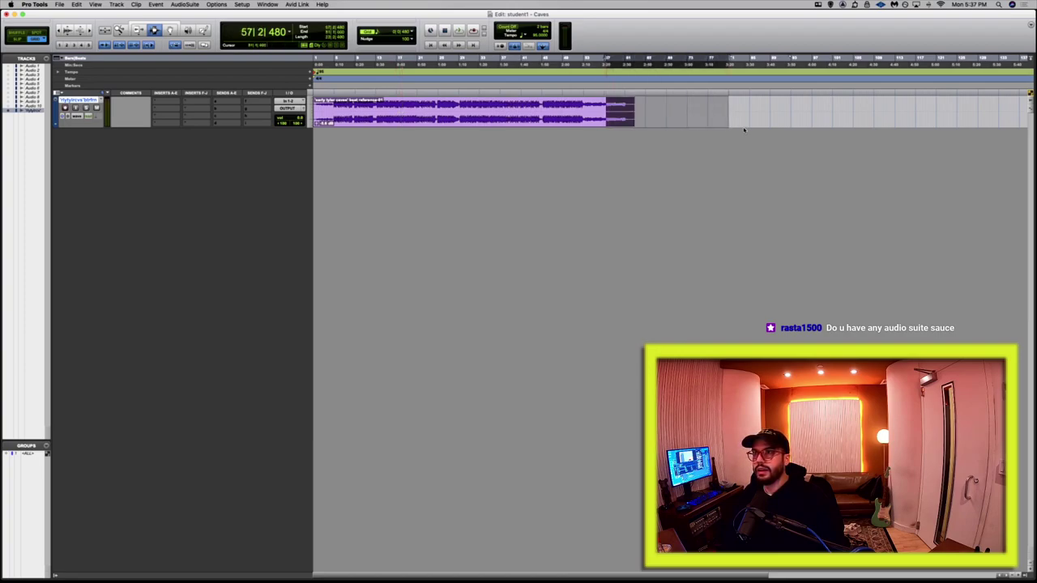
pyautogui.moveTo(575, 114); pyautogui.dragTo(615, 114)
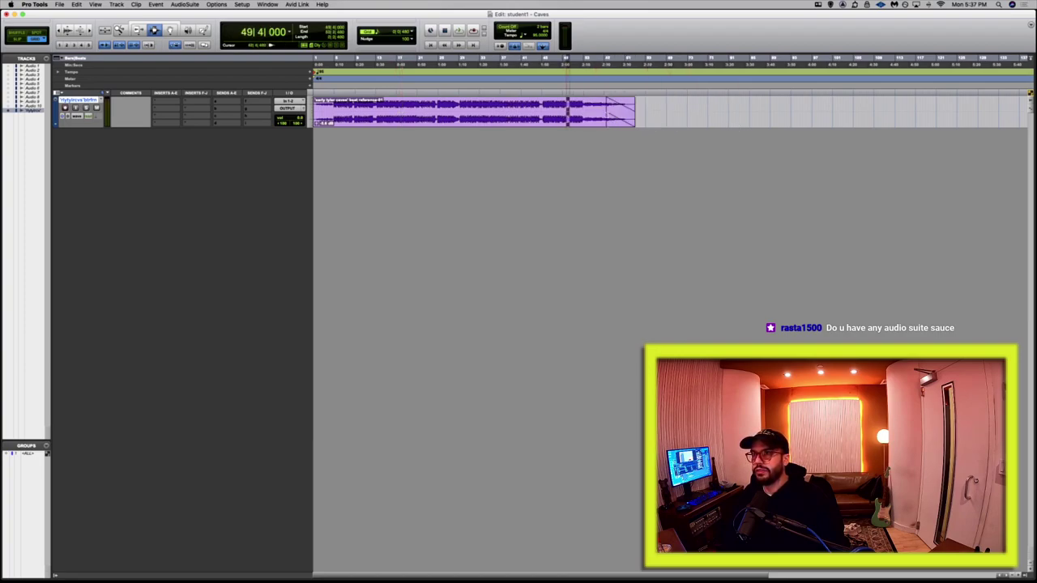
pyautogui.moveTo(724, 113)
pyautogui.mouseDown()
pyautogui.moveTo(496, 115)
pyautogui.moveTo(707, 115)
pyautogui.mouseUp()
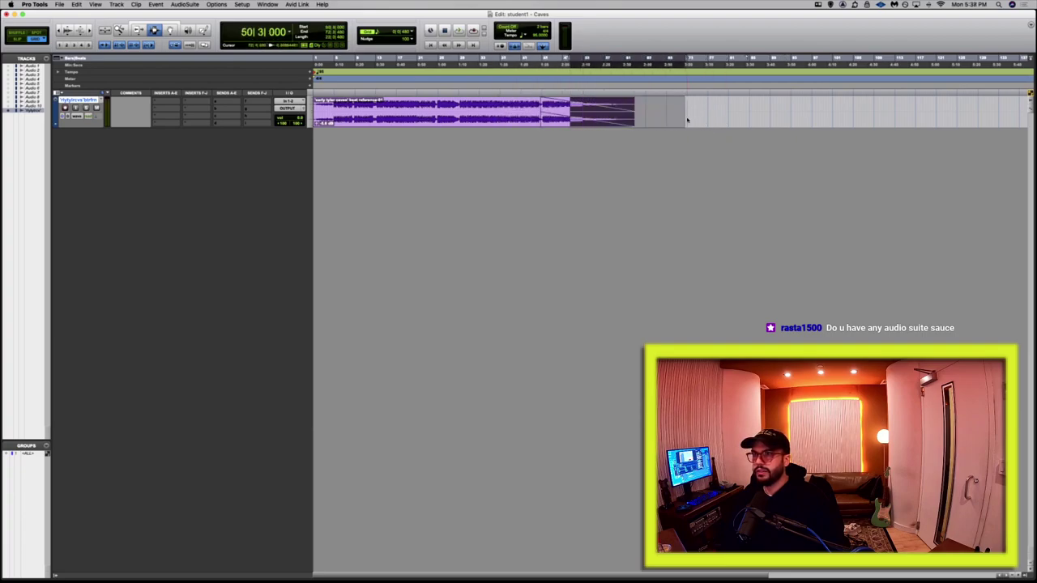
pyautogui.moveTo(613, 115); pyautogui.dragTo(739, 115)
# Apply a fade-out with a concave curve from 56|2|000 to the clip's end, and undo it.
pyautogui.moveTo(601, 115); pyautogui.dragTo(695, 116)
pyautogui.press('super+f')
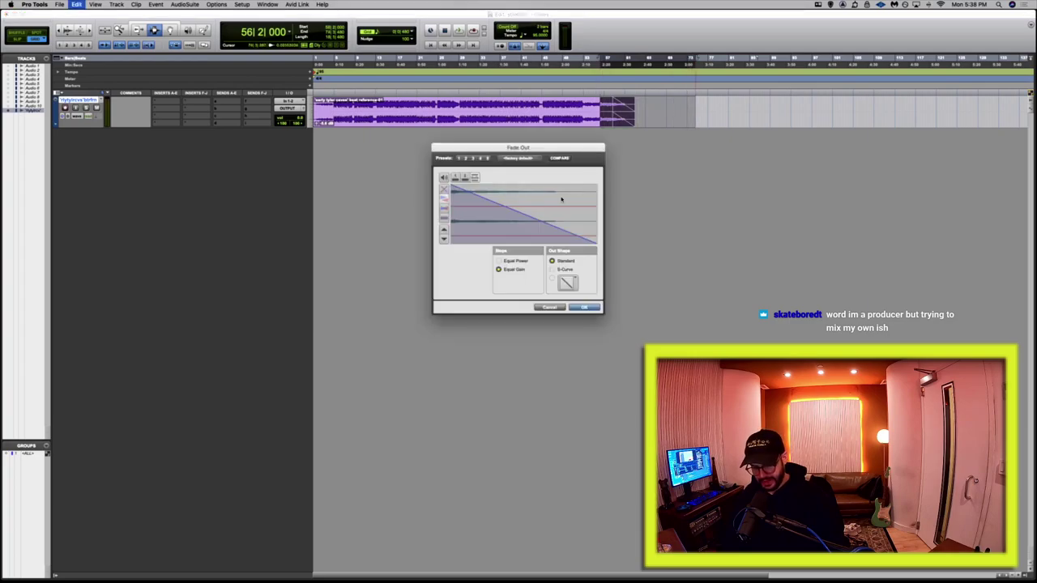
pyautogui.moveTo(550, 194); pyautogui.dragTo(532, 230)
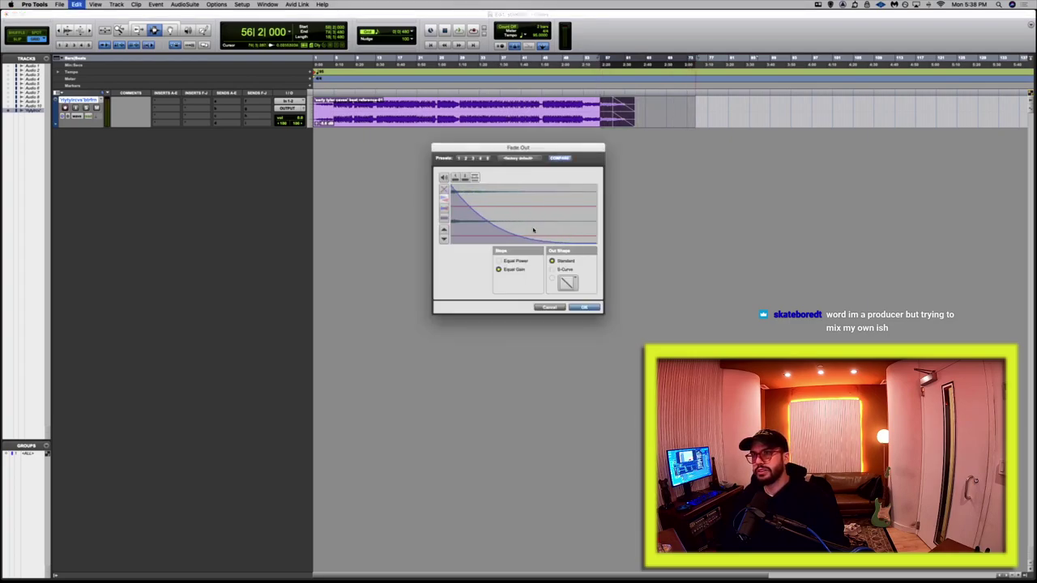
pyautogui.click(582, 308)
pyautogui.press('alt+super+z')
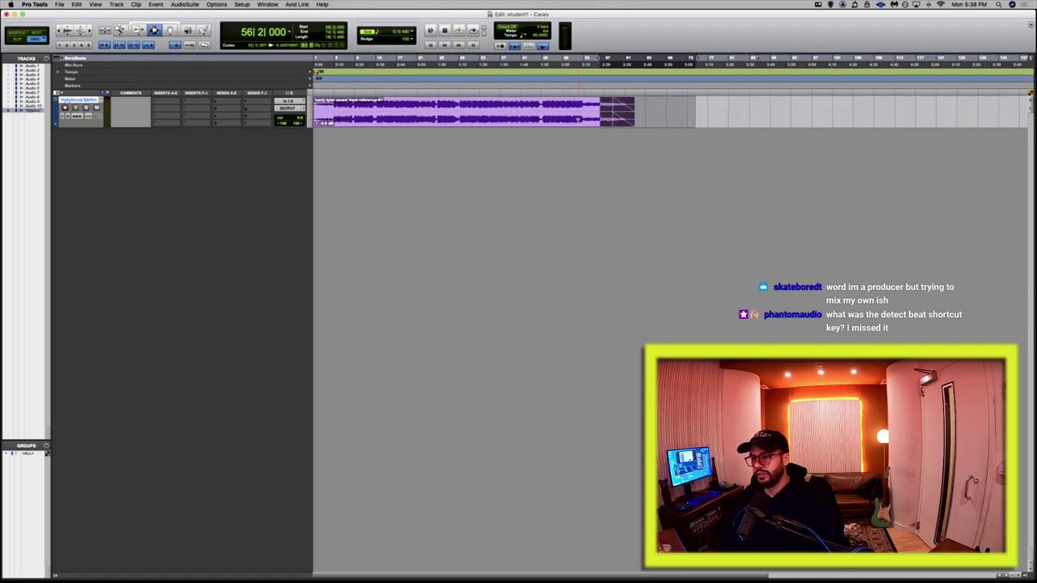
pyautogui.click(577, 119)
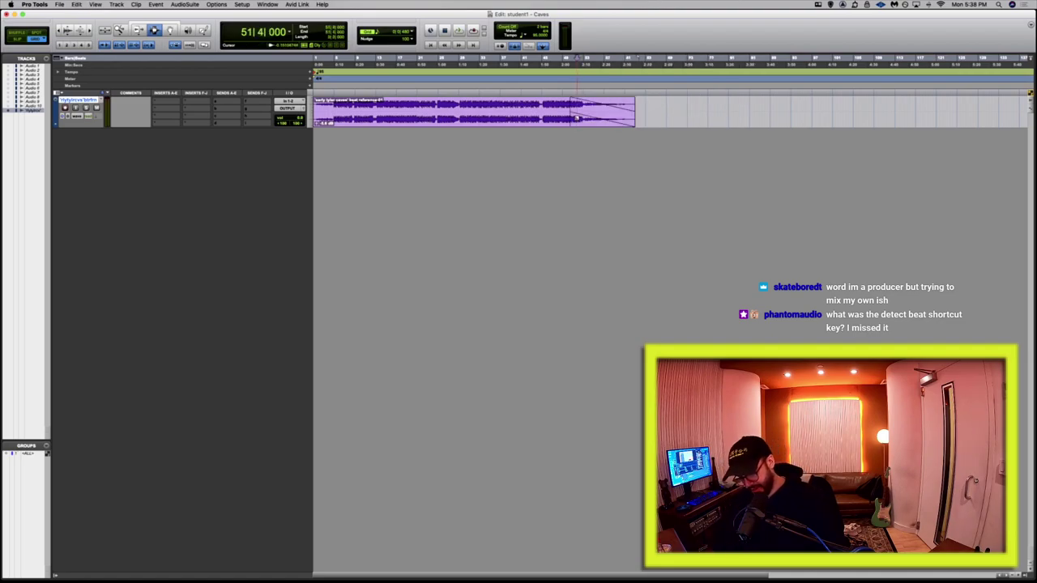
# Open the Add Bar | Beat Marker dialog at the cursor and again for the clip's first half, cancelling both.
pyautogui.press('super+i')
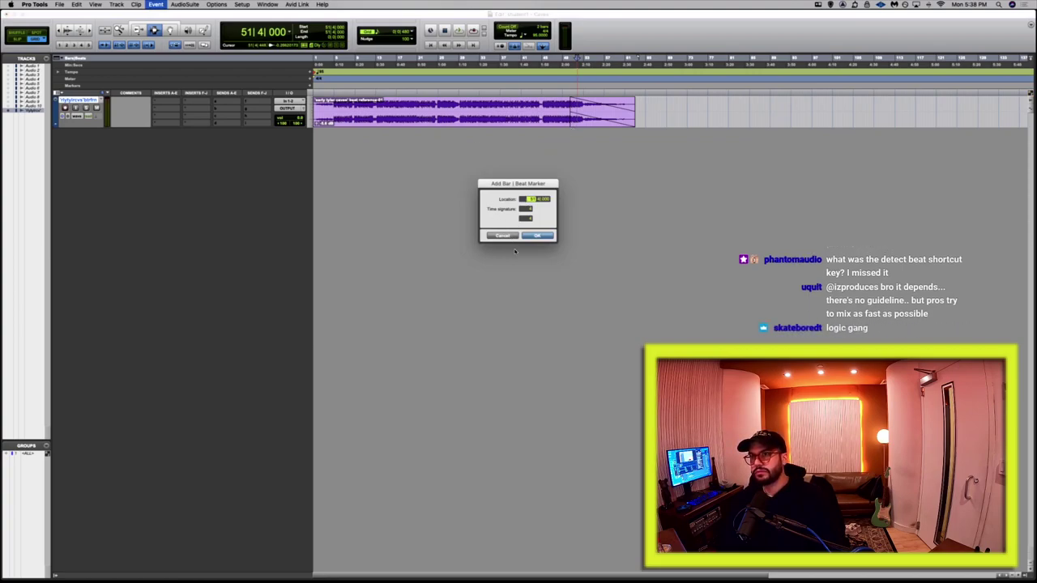
pyautogui.click(508, 237)
pyautogui.moveTo(462, 109); pyautogui.dragTo(314, 109)
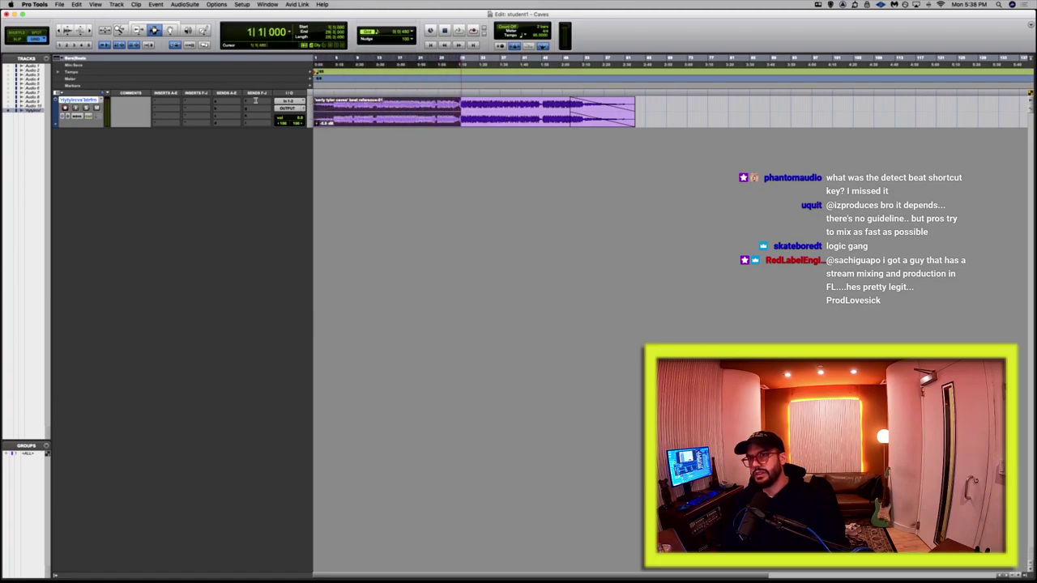
pyautogui.press('super+i')
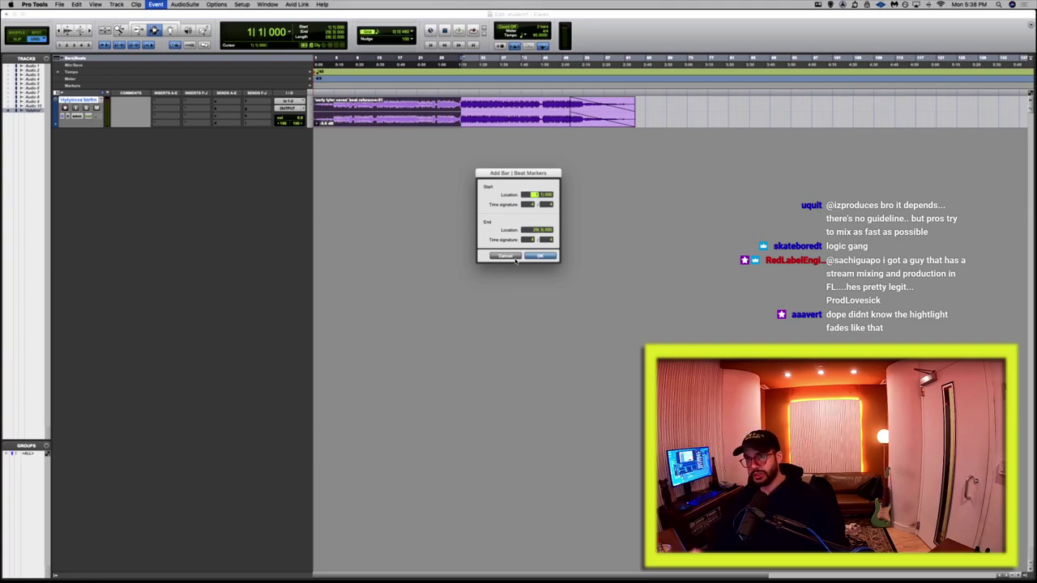
pyautogui.click(505, 256)
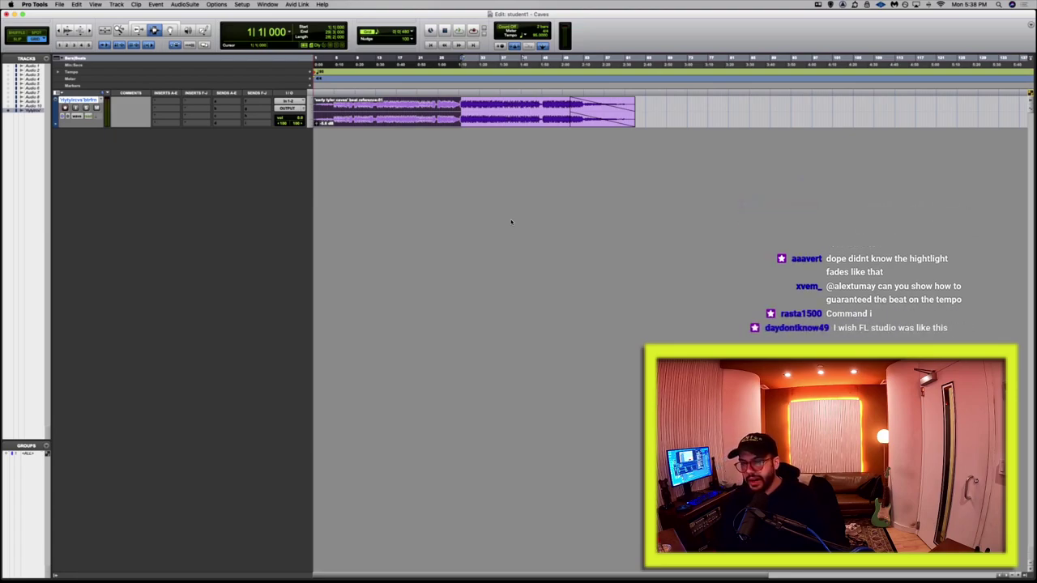
# Undo the remaining fade-out at the clip's end.
pyautogui.click(595, 113)
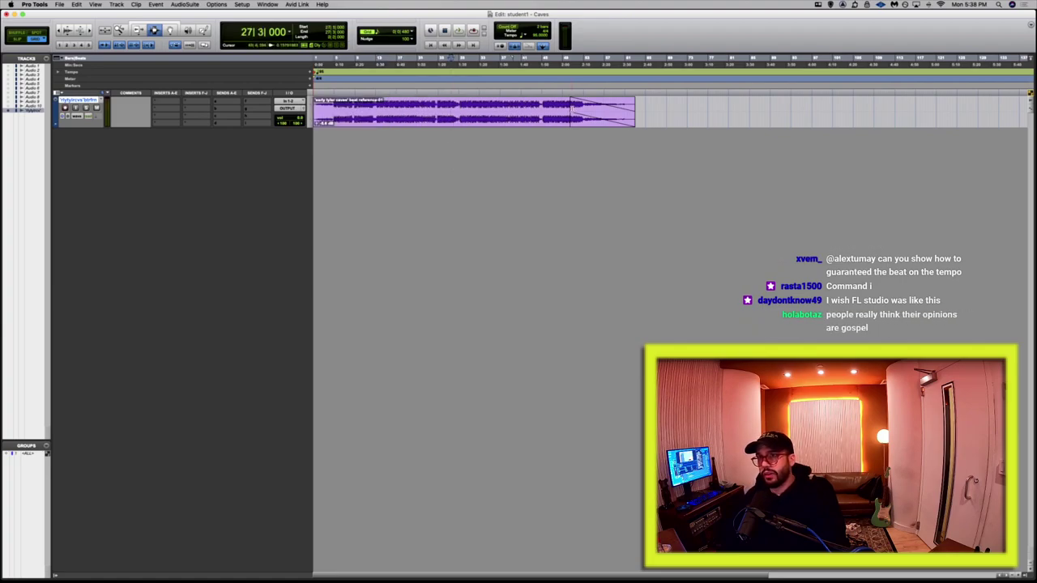
pyautogui.click(595, 114)
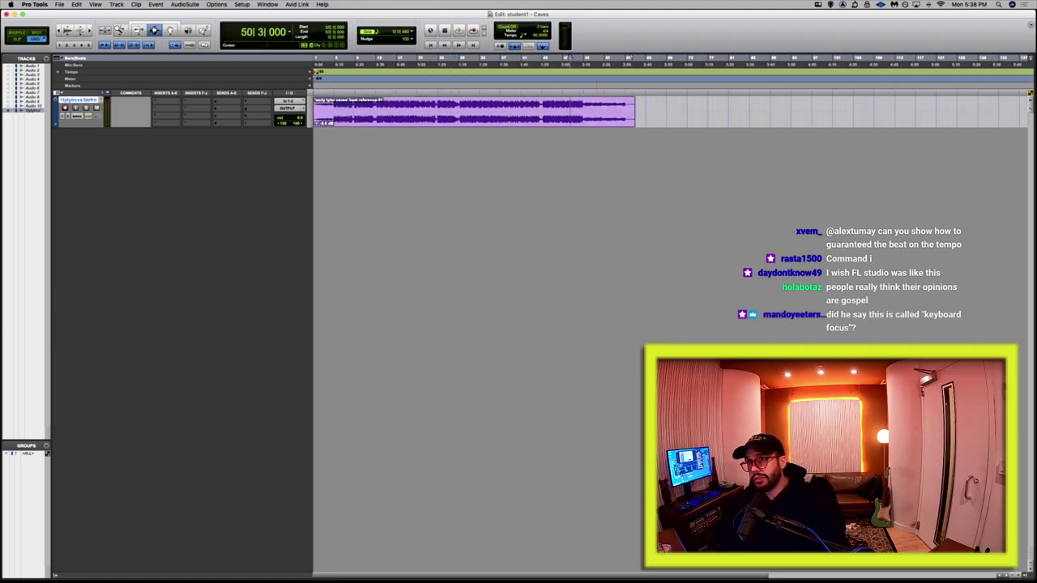
# Examine the clip's waveform at several zoom levels, around bar 53 and from the session start.
pyautogui.click(586, 113)
pyautogui.press('t')
pyautogui.press('t')
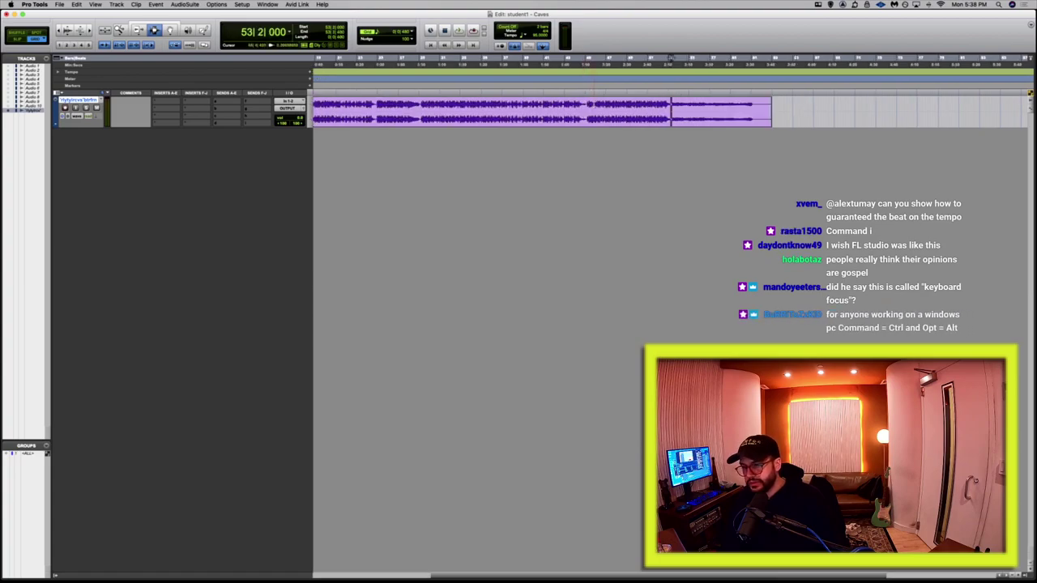
pyautogui.press('r')
pyautogui.press('r')
pyautogui.press('r')
pyautogui.press('t')
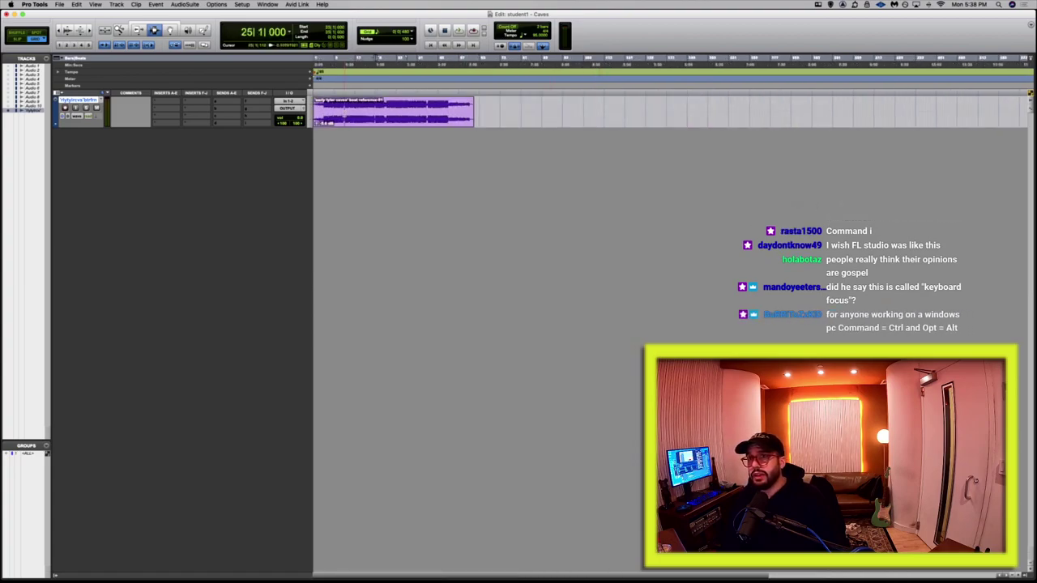
pyautogui.press('t')
pyautogui.press('r')
pyautogui.press('r')
pyautogui.press('Return')
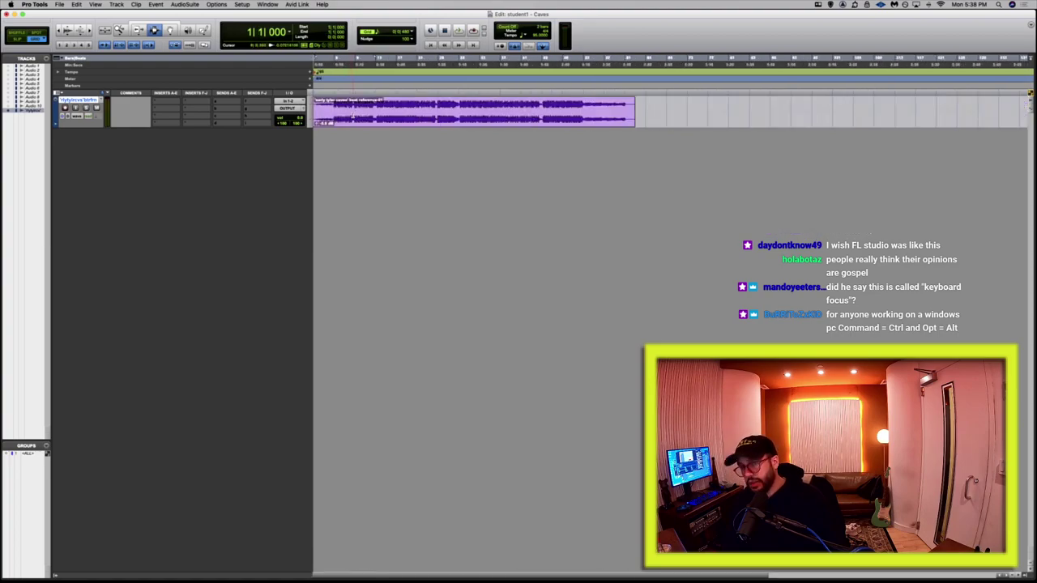
pyautogui.press('t')
pyautogui.press('t')
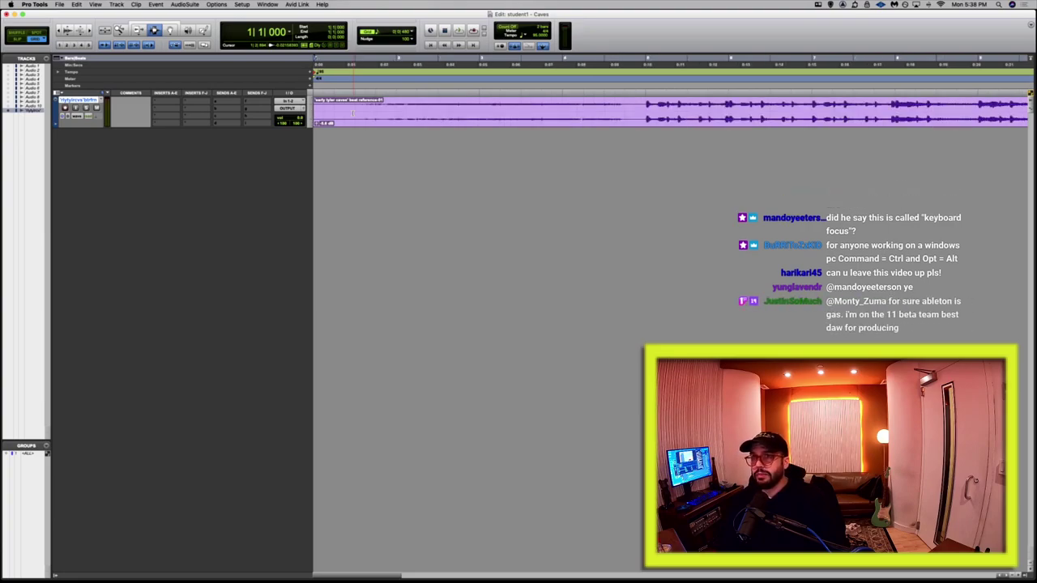
pyautogui.press('r')
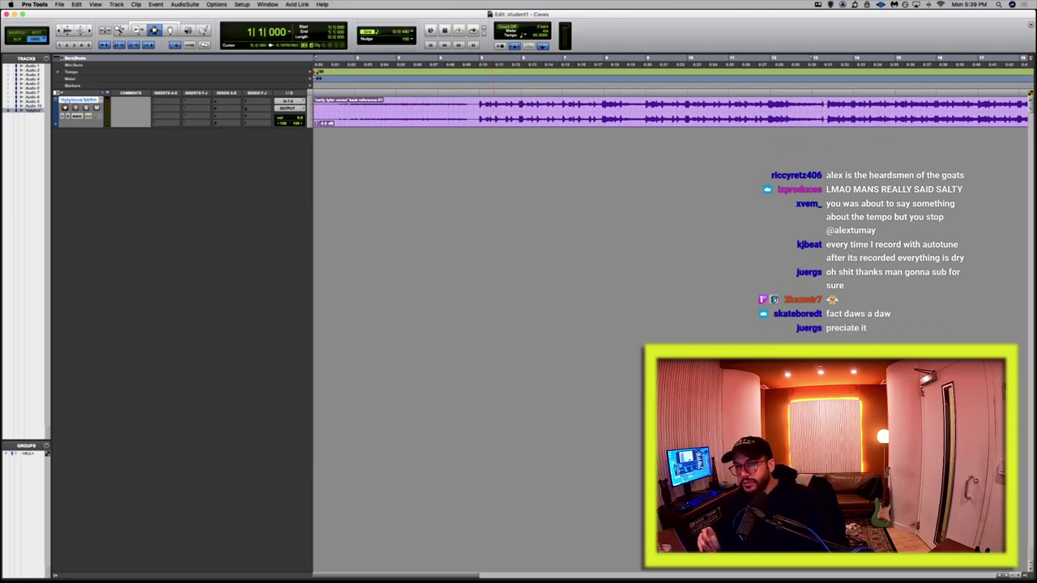
# Place the edit cursor at bar 5, switch to Mixed In Key to view its track collection, and quit it.
pyautogui.click(481, 113)
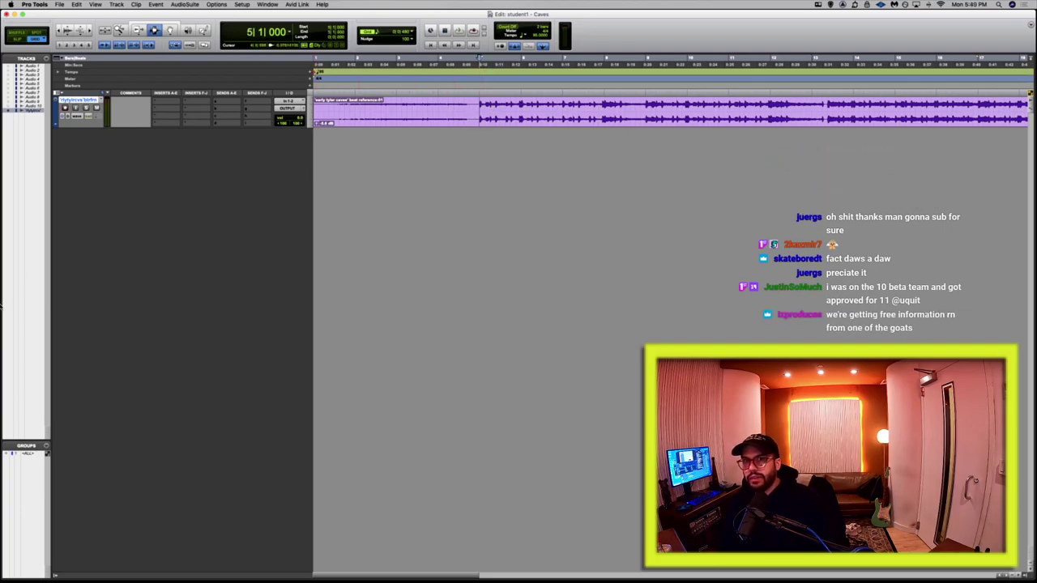
pyautogui.click(26, 290)
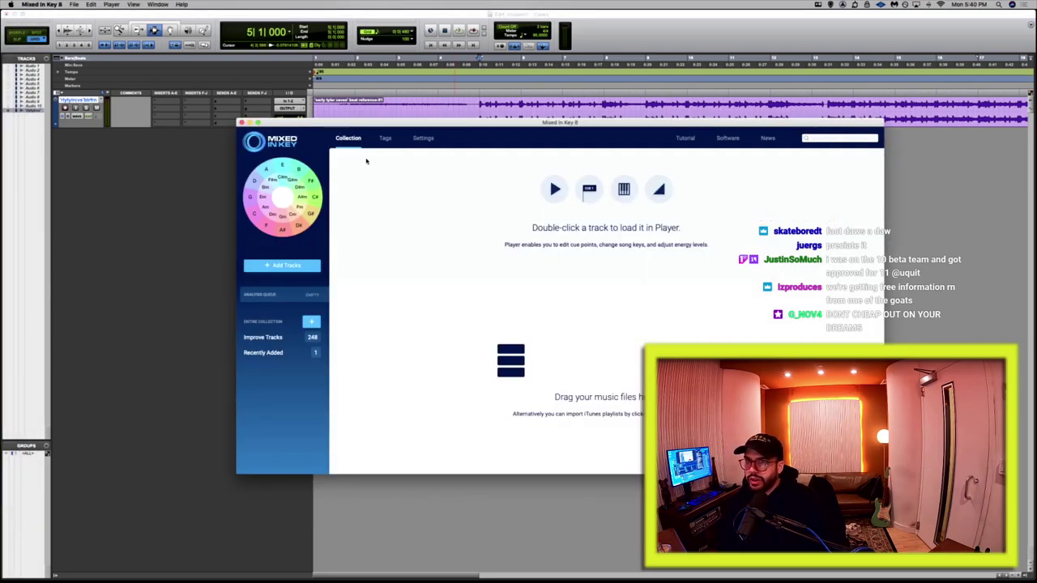
pyautogui.press('super+q')
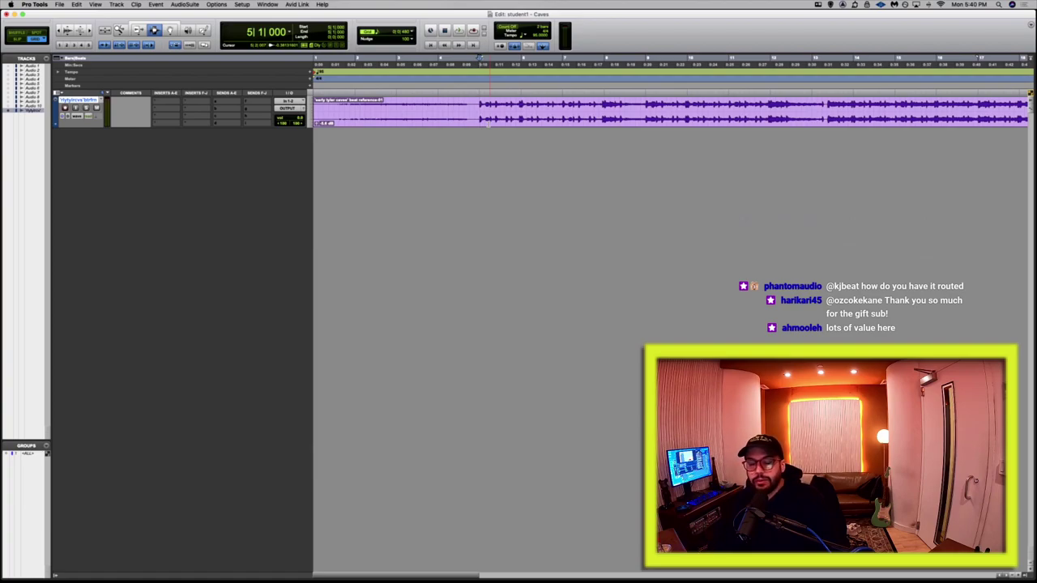
# Select the quiet intro from 3|1|480 to bar 5 and return to the session start.
pyautogui.press('super+bracketright')
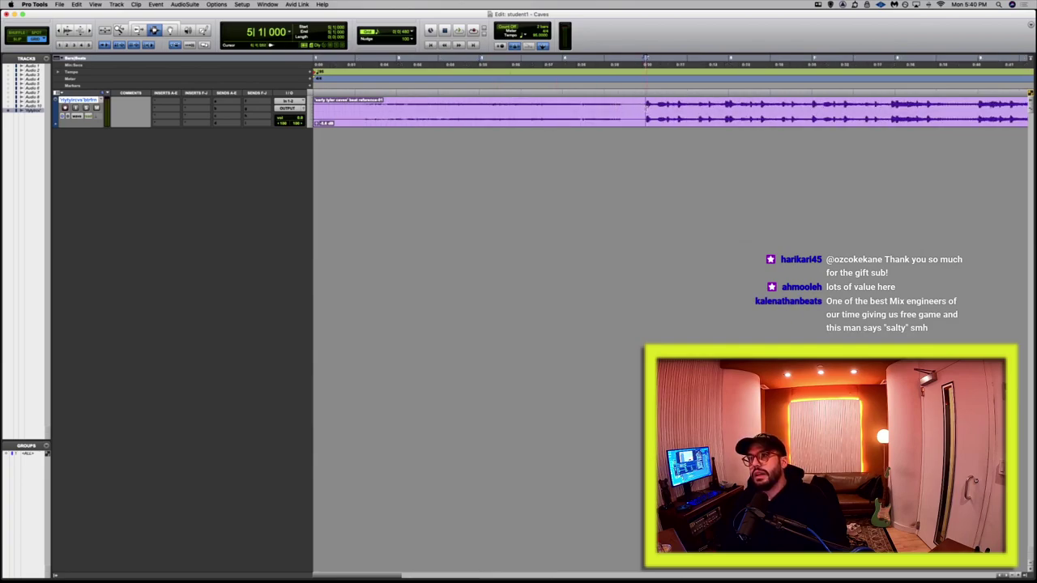
pyautogui.moveTo(489, 118); pyautogui.dragTo(644, 116)
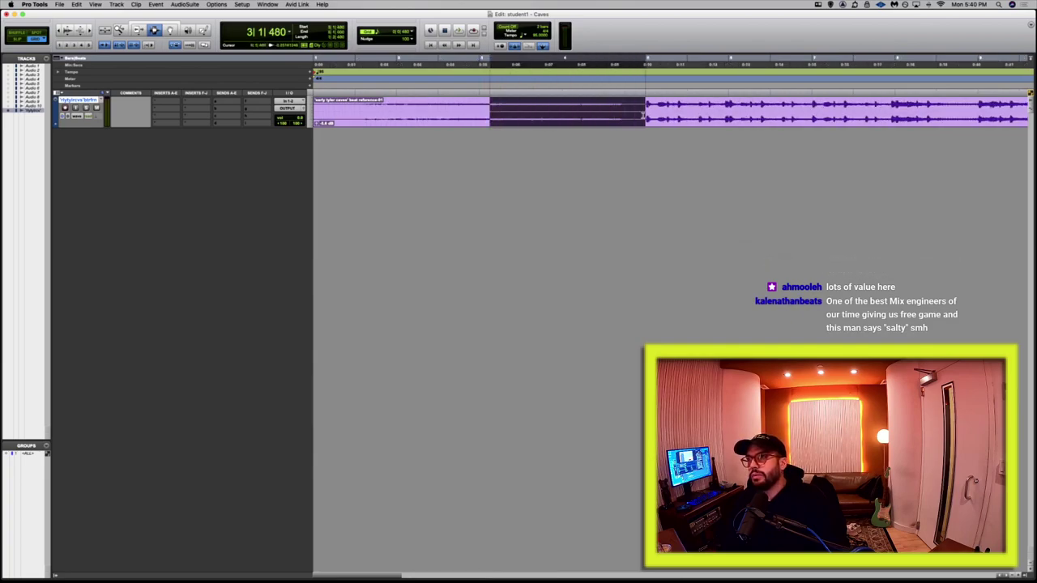
pyautogui.press('Return')
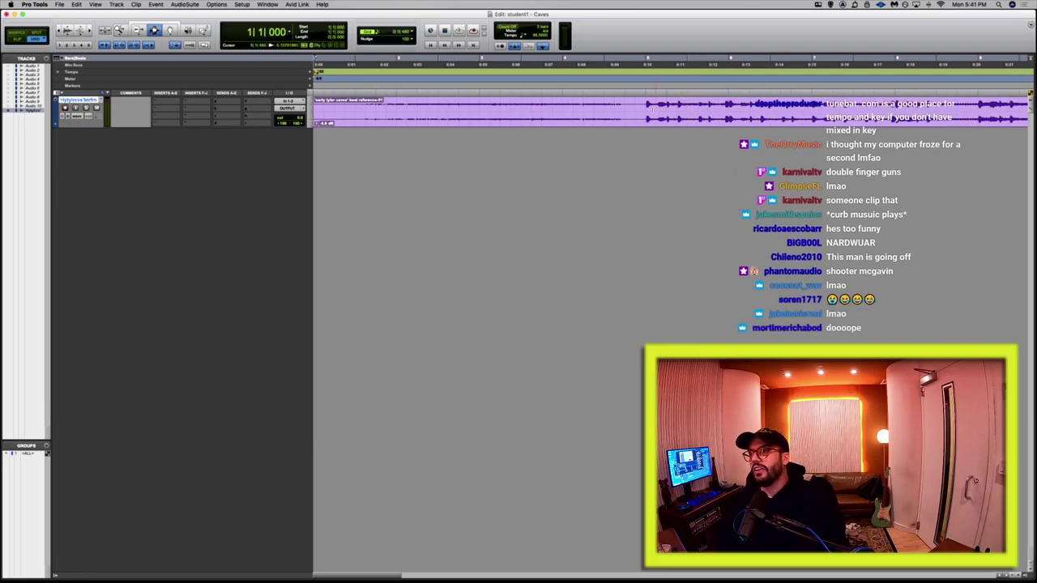
# Inspect the beat's entry at bar 5 and select the gap between the bar line and the first transient.
pyautogui.press('space')
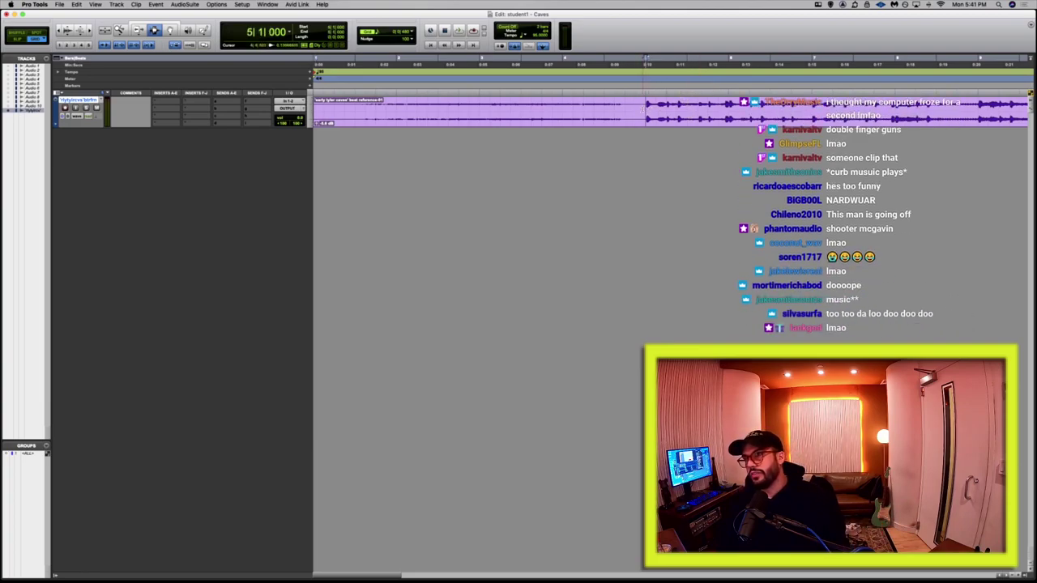
pyautogui.click(520, 111)
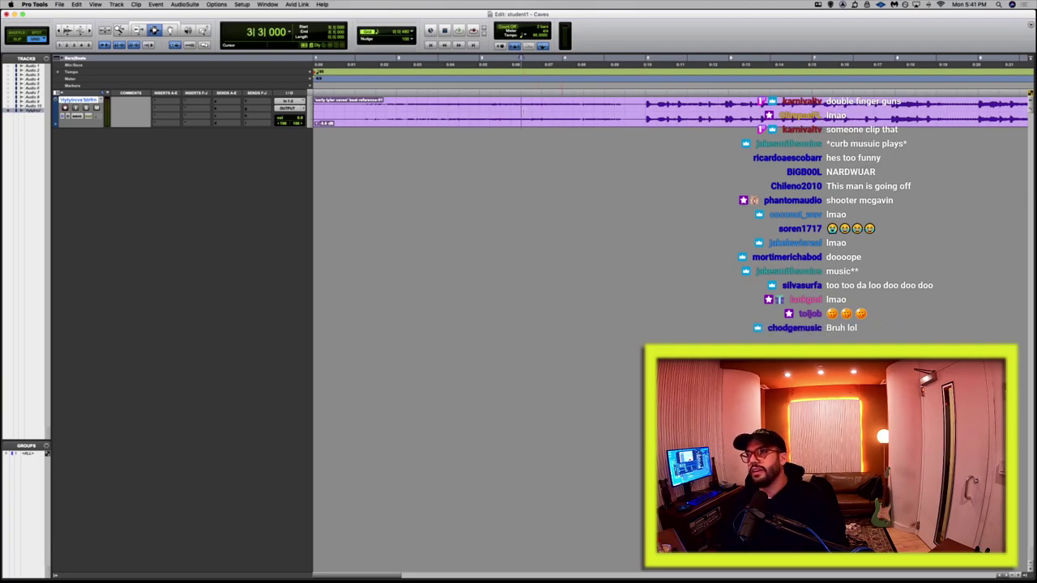
pyautogui.moveTo(521, 111); pyautogui.dragTo(647, 111)
pyautogui.click(647, 111)
pyautogui.press('super+bracketright')
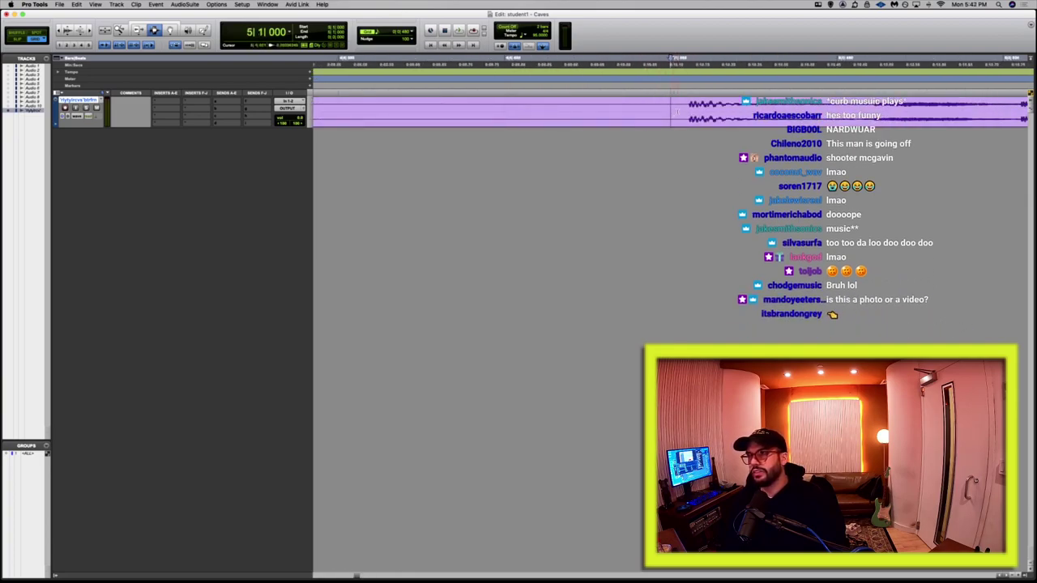
pyautogui.press('super+bracketright')
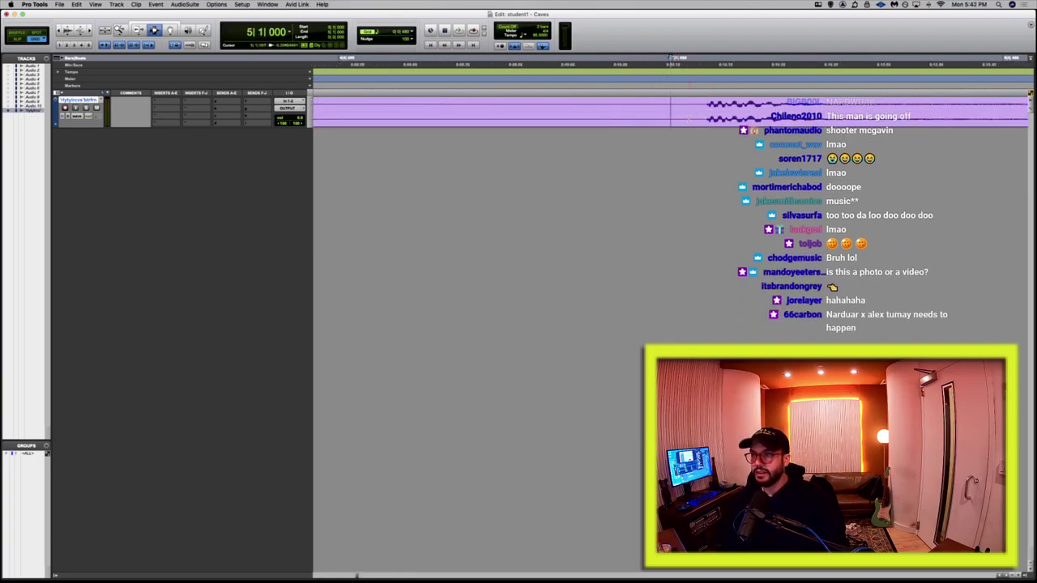
pyautogui.moveTo(687, 113); pyautogui.dragTo(670, 114)
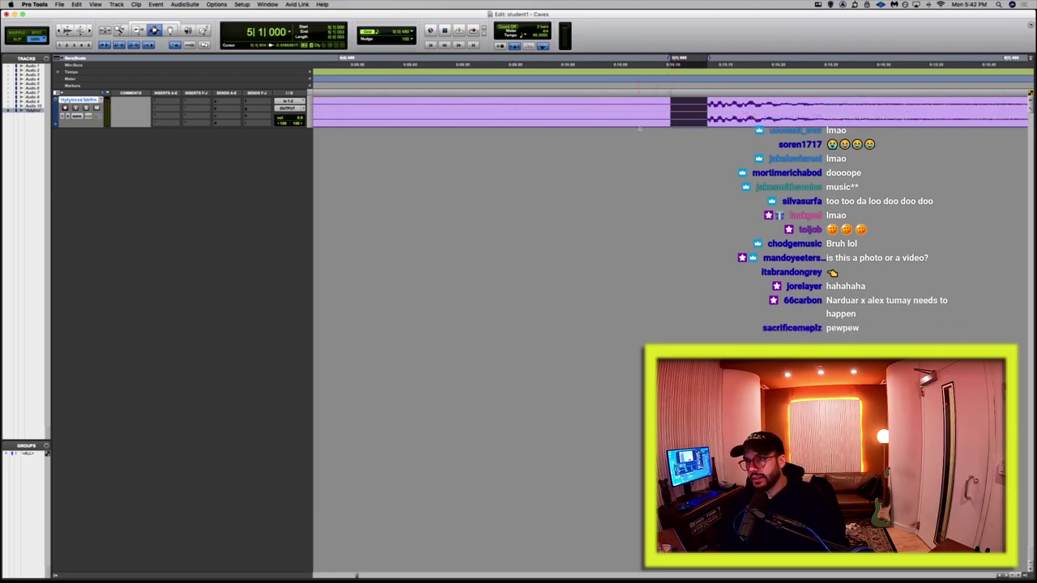
# Examine the clip around its entry at bar 5 at several zoom levels and play it from the session start.
pyautogui.press('super+bracketright')
pyautogui.press('super+bracketleft')
pyautogui.press('super+bracketleft')
pyautogui.press('super+bracketleft')
pyautogui.press('super+bracketleft')
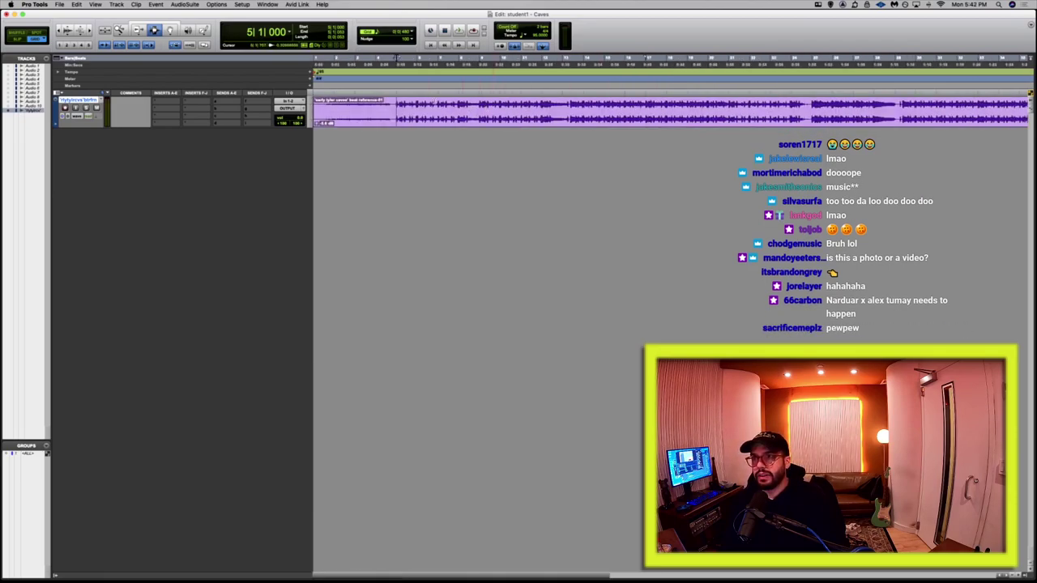
pyautogui.press('super+bracketright')
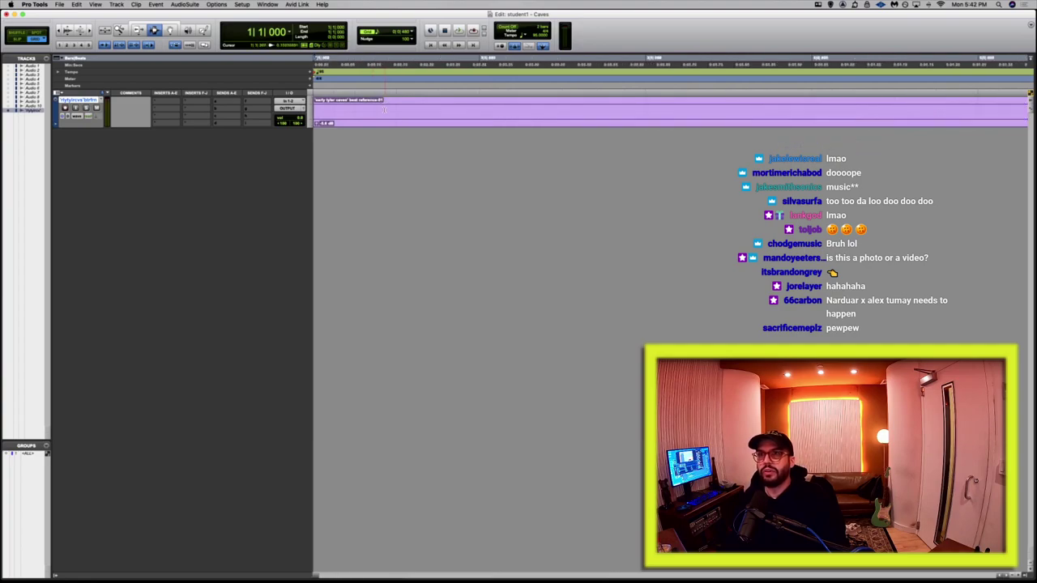
pyautogui.click(478, 105)
pyautogui.press('super+bracketright')
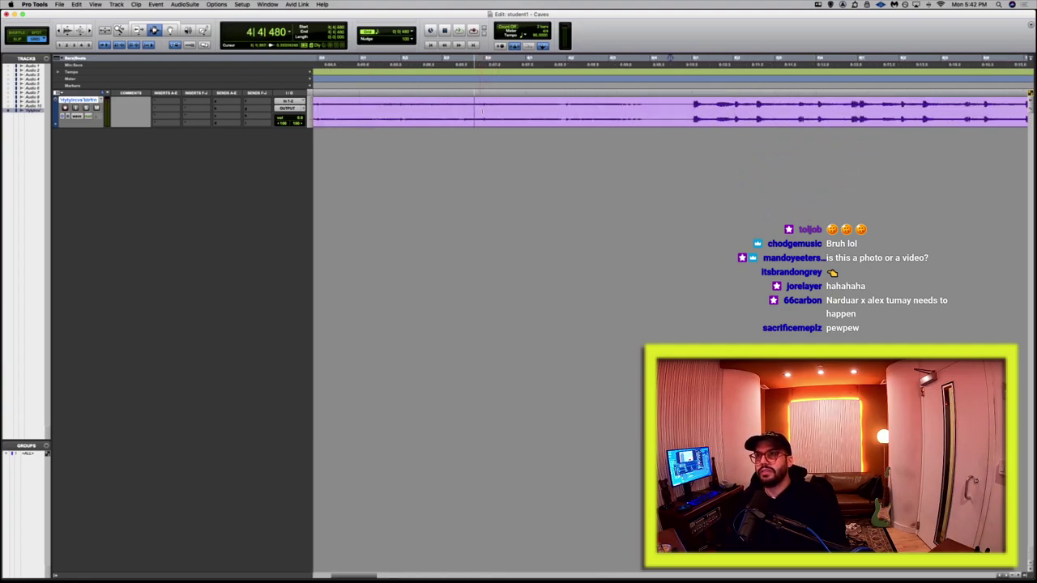
pyautogui.press('space')
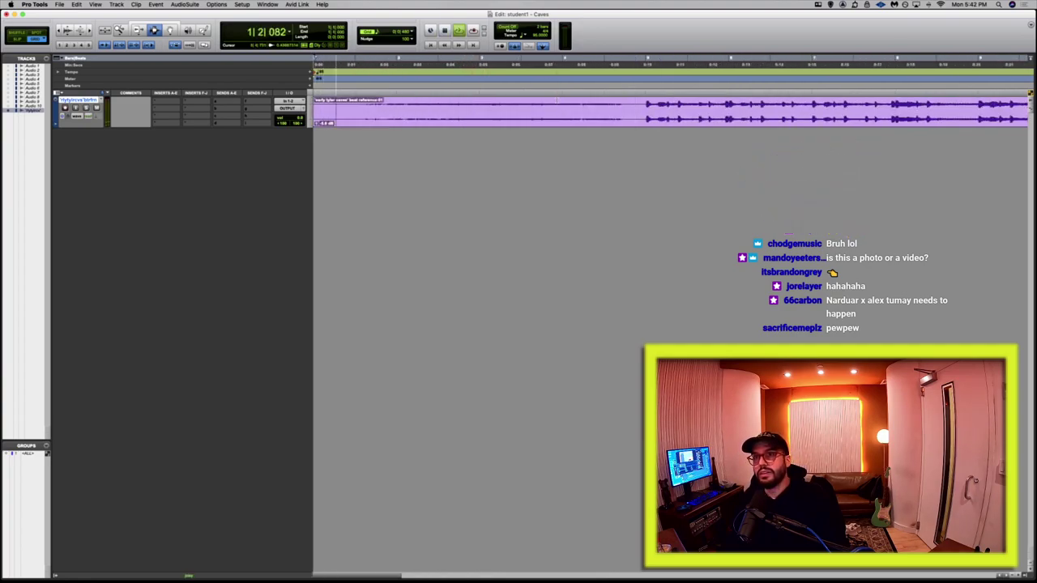
pyautogui.click(658, 109)
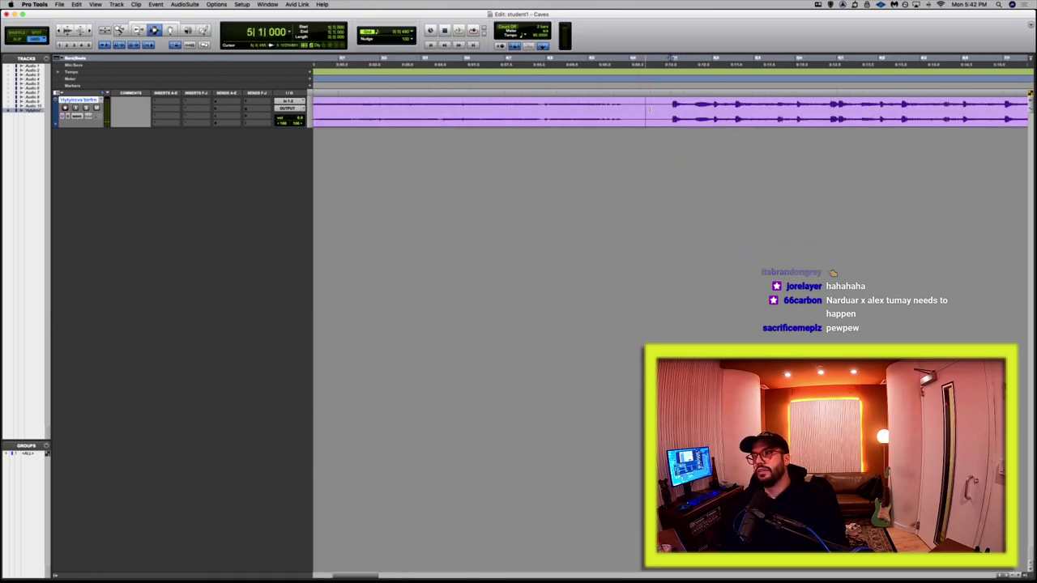
# Separate the gap between bar 5 and the first transient, and cut the same length from the session start in Shuffle mode.
pyautogui.press('super+e')
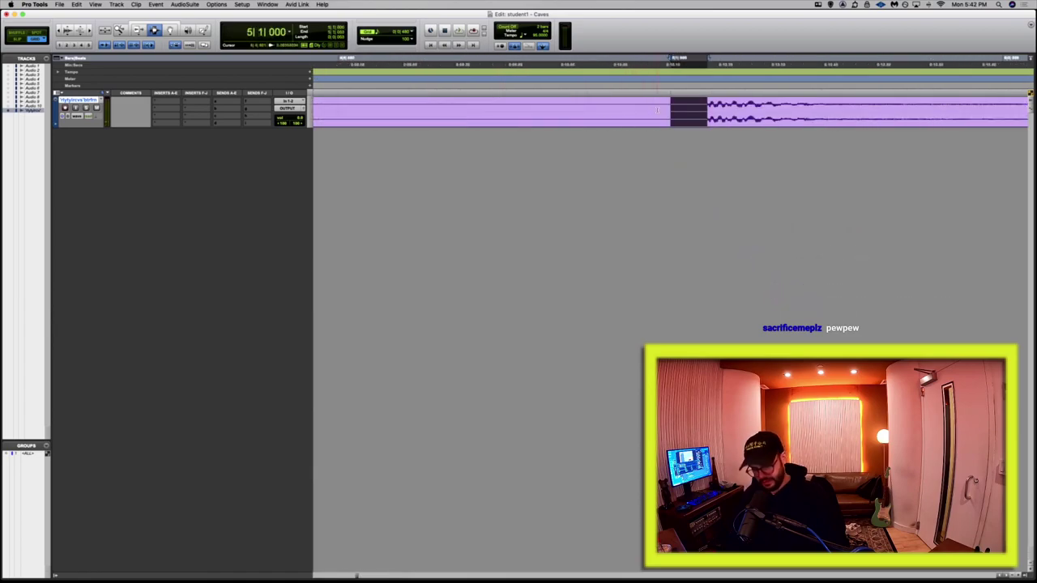
pyautogui.press('Return')
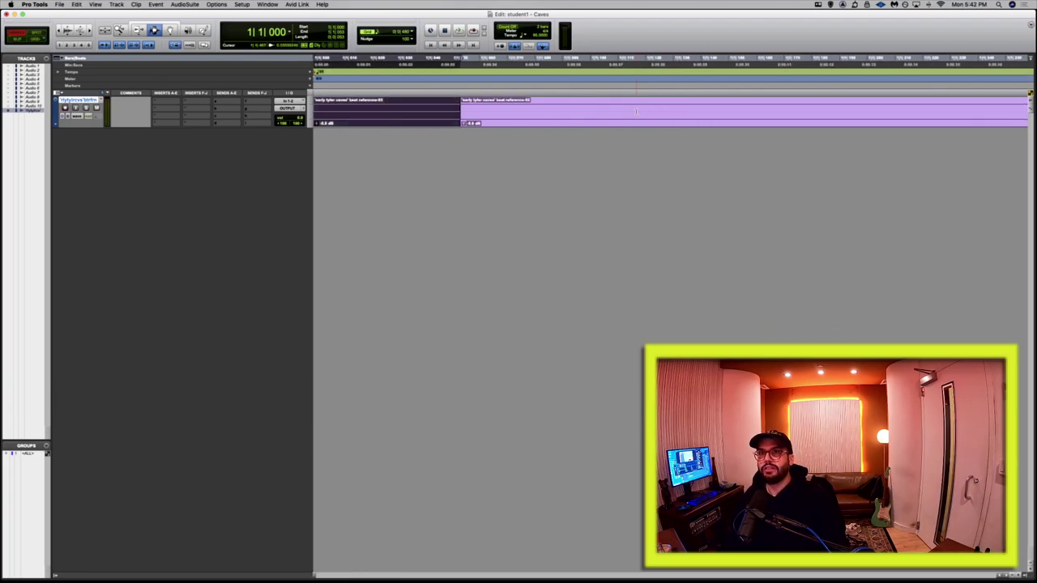
pyautogui.press('super+bracketright')
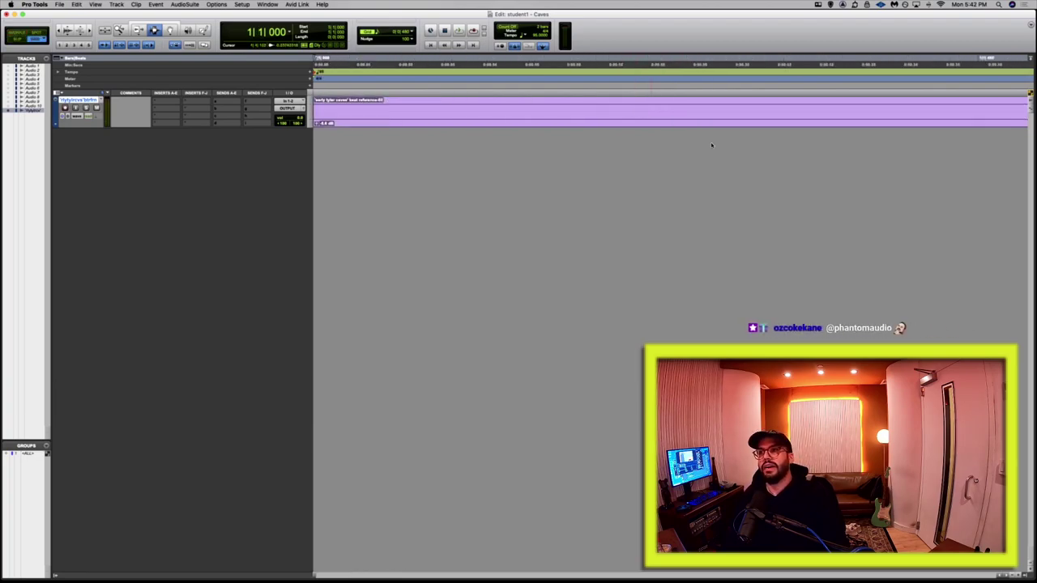
pyautogui.press('super+bracketleft')
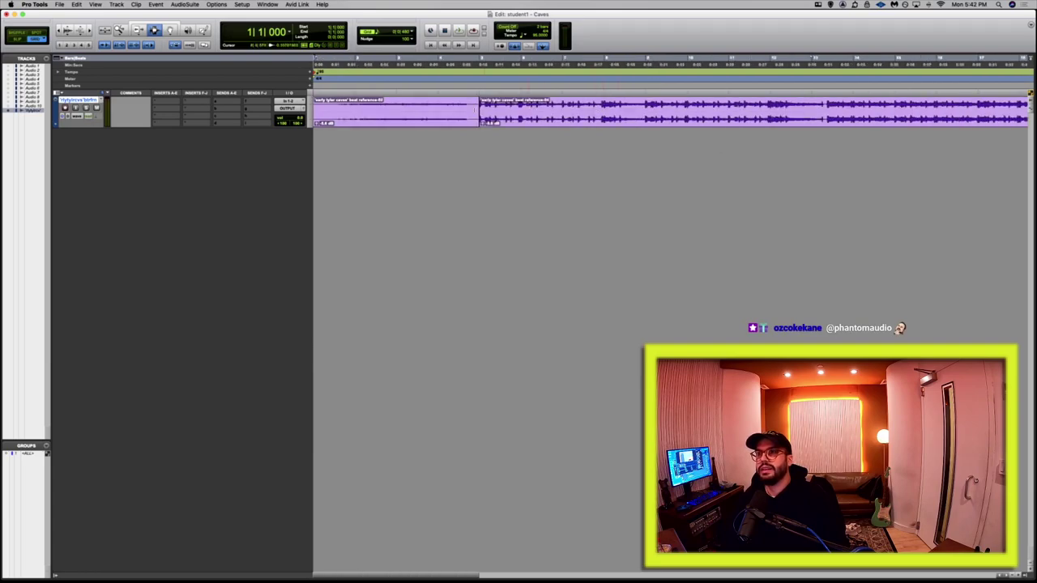
# Check the beat's entry at bar 5 and extend the beat clip's start back to the session start with the Trim tool.
pyautogui.press('Tab')
pyautogui.press('super+bracketright')
pyautogui.press('super+bracketright')
pyautogui.press('super+bracketright')
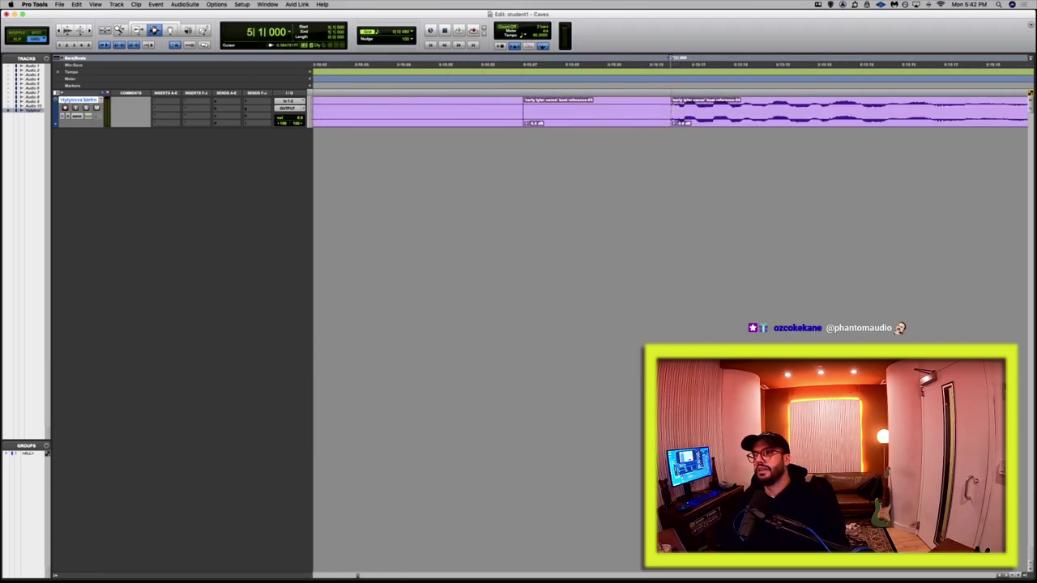
pyautogui.press('F7')
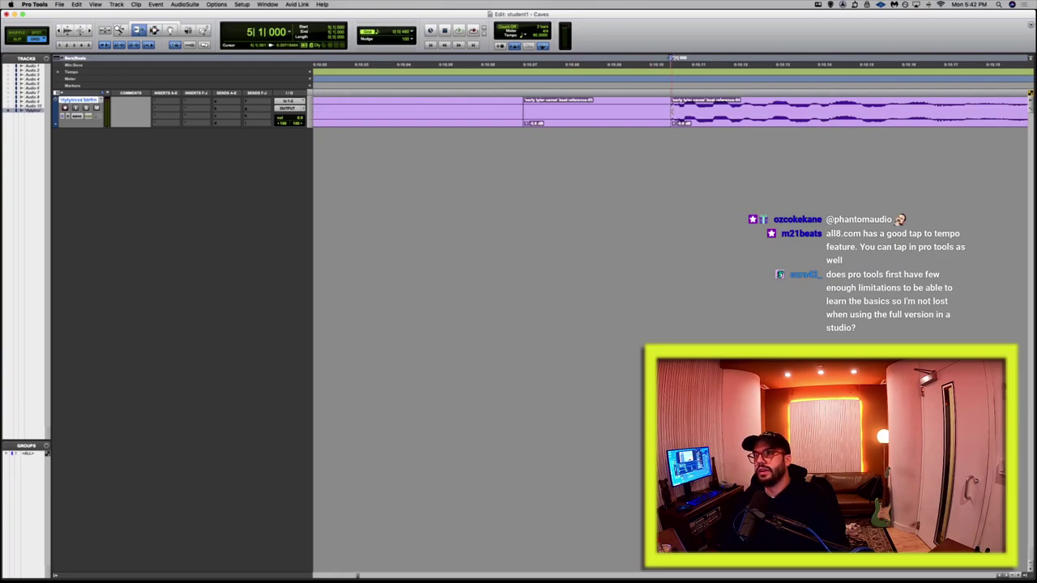
pyautogui.press('super+bracketleft')
pyautogui.press('super+bracketleft')
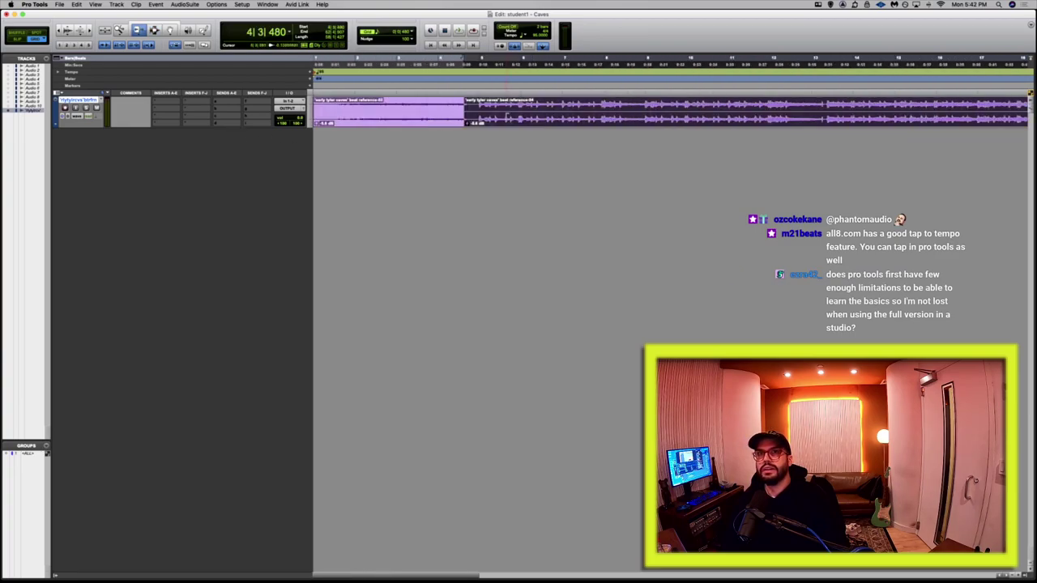
pyautogui.moveTo(467, 110); pyautogui.dragTo(316, 109)
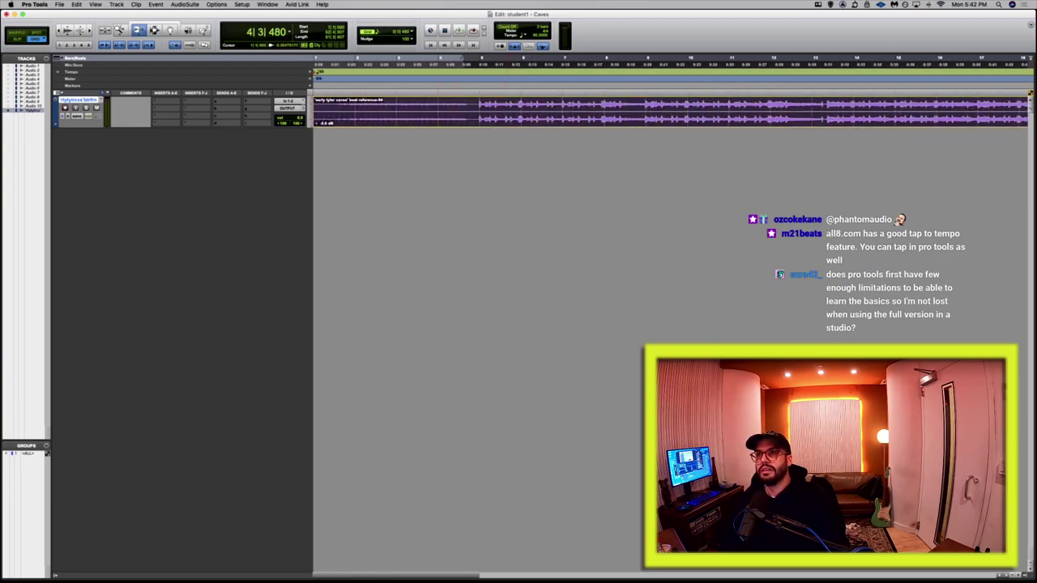
pyautogui.doubleClick(441, 106)
# Play the clip from the session start and around bars 25 to 27 to check its alignment with the grid.
pyautogui.press('space')
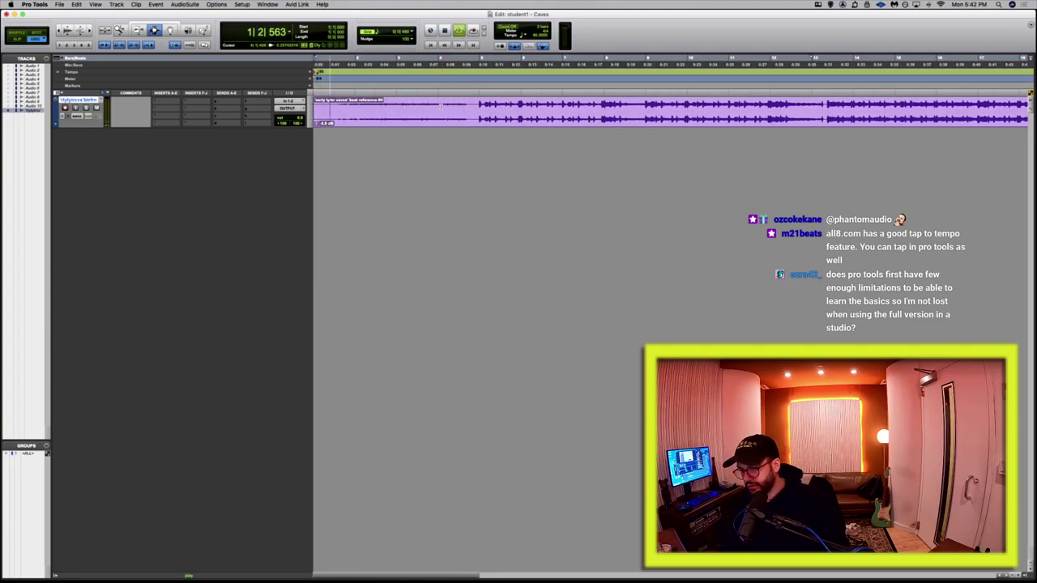
pyautogui.press('super+bracketleft')
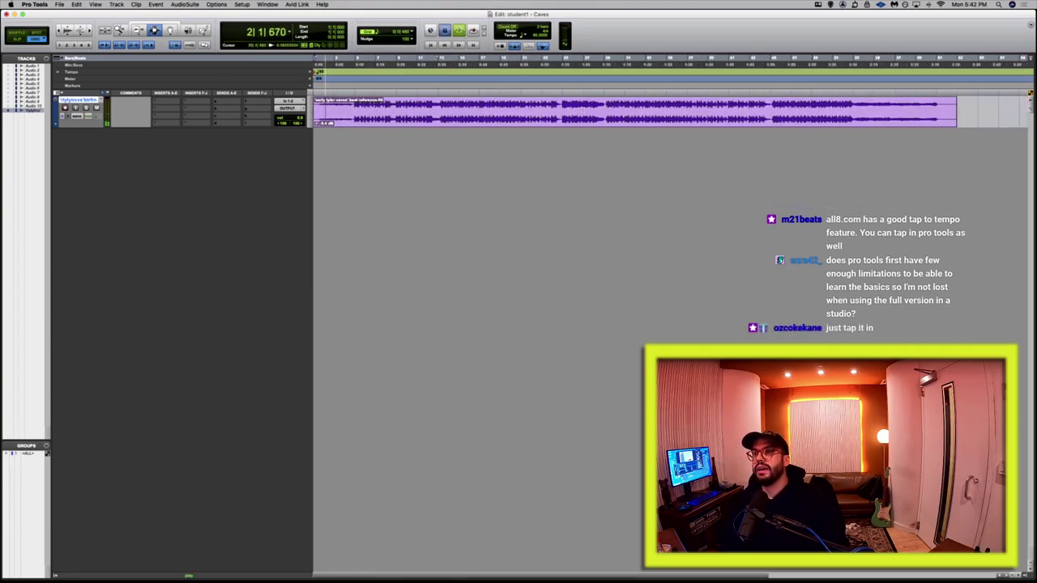
pyautogui.click(650, 116)
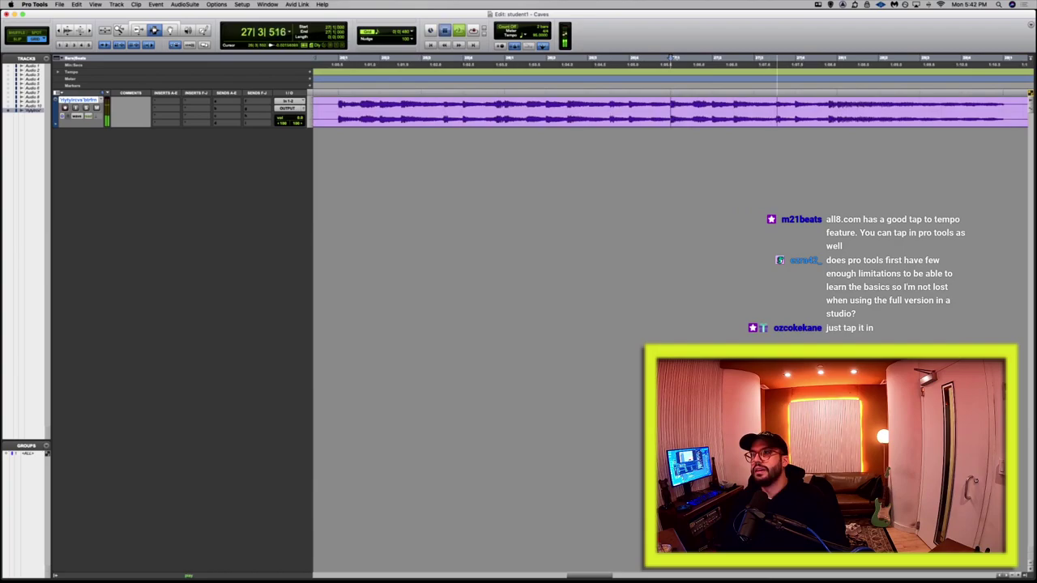
pyautogui.press('space')
pyautogui.press('space')
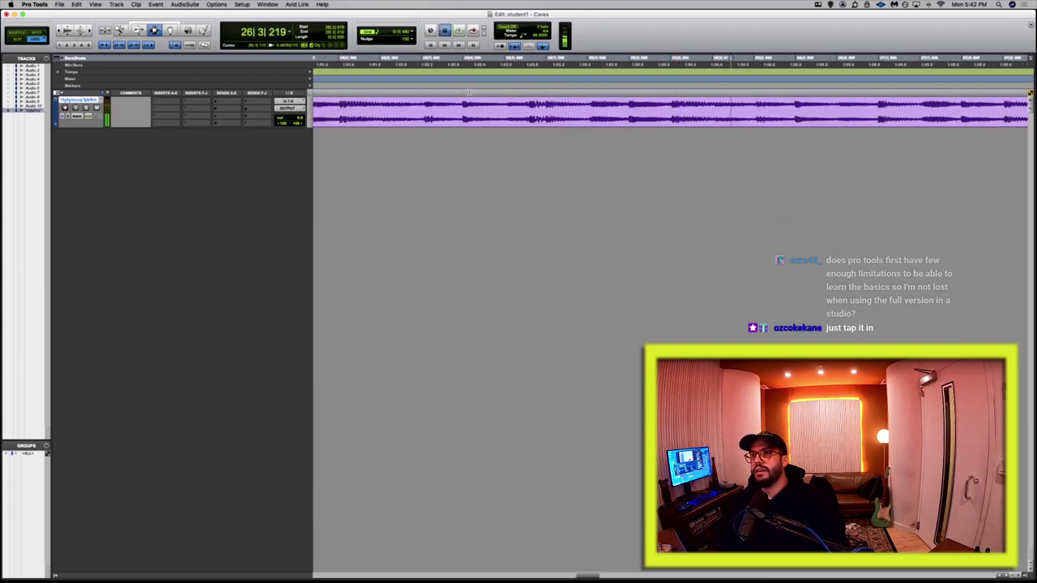
pyautogui.press('space')
pyautogui.press('space')
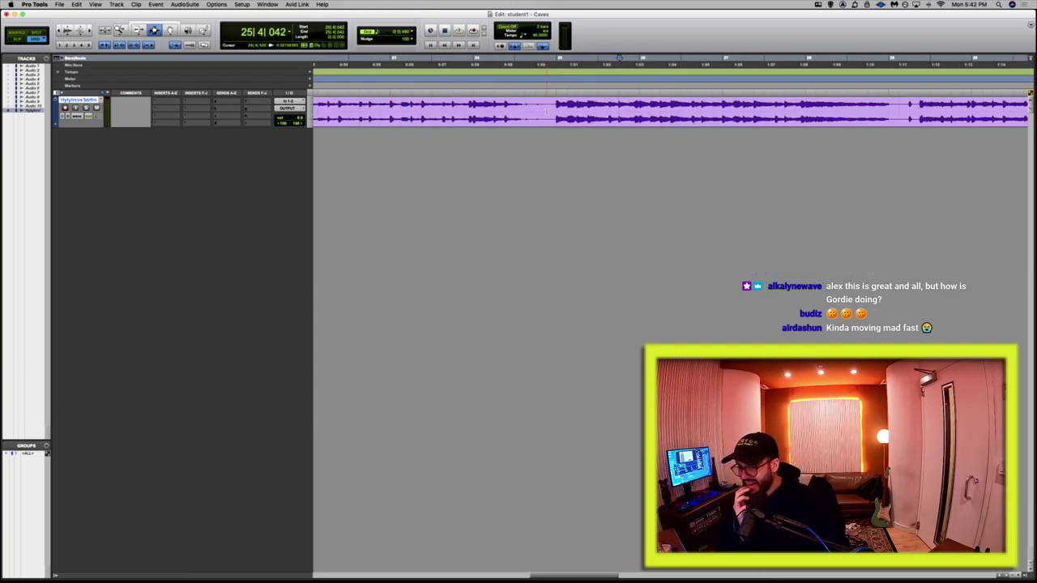
# Undo the trim, removal and separation edits to restore the original single beat clip.
pyautogui.press('r')
pyautogui.press('r')
pyautogui.press('r')
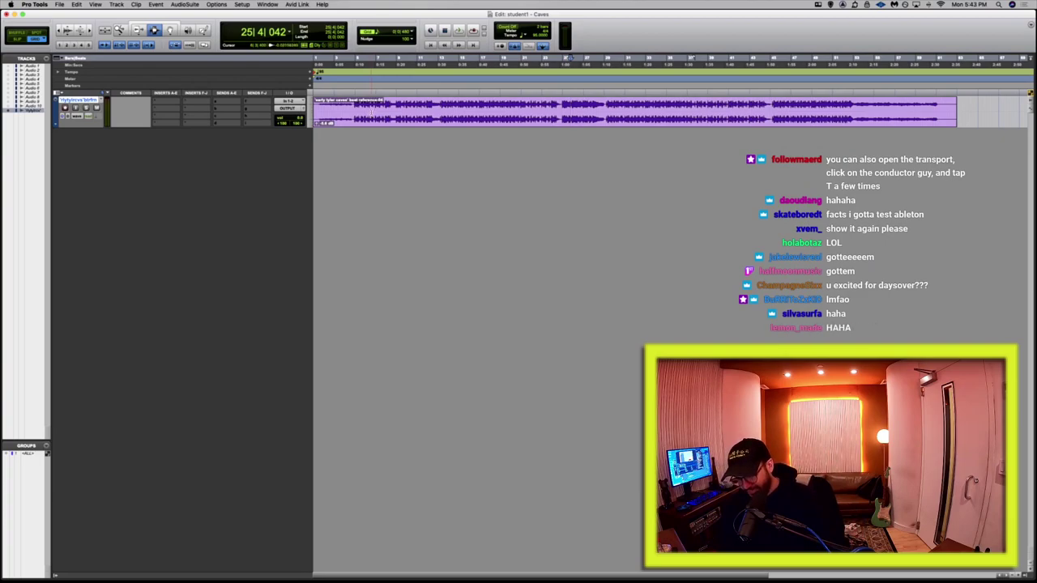
pyautogui.press('super+]')
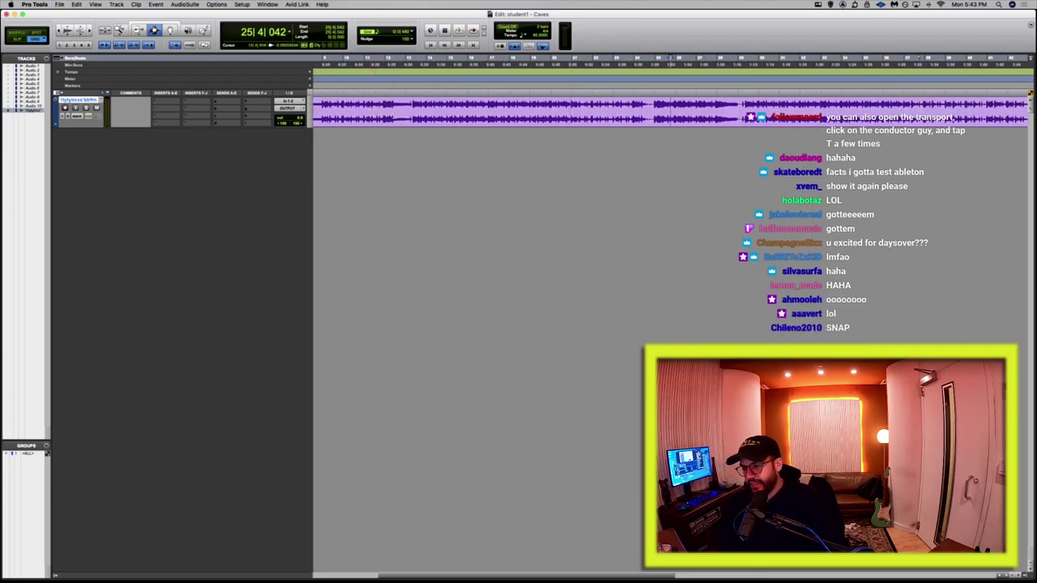
pyautogui.press('super+[')
pyautogui.press('super+[')
pyautogui.press('super+]')
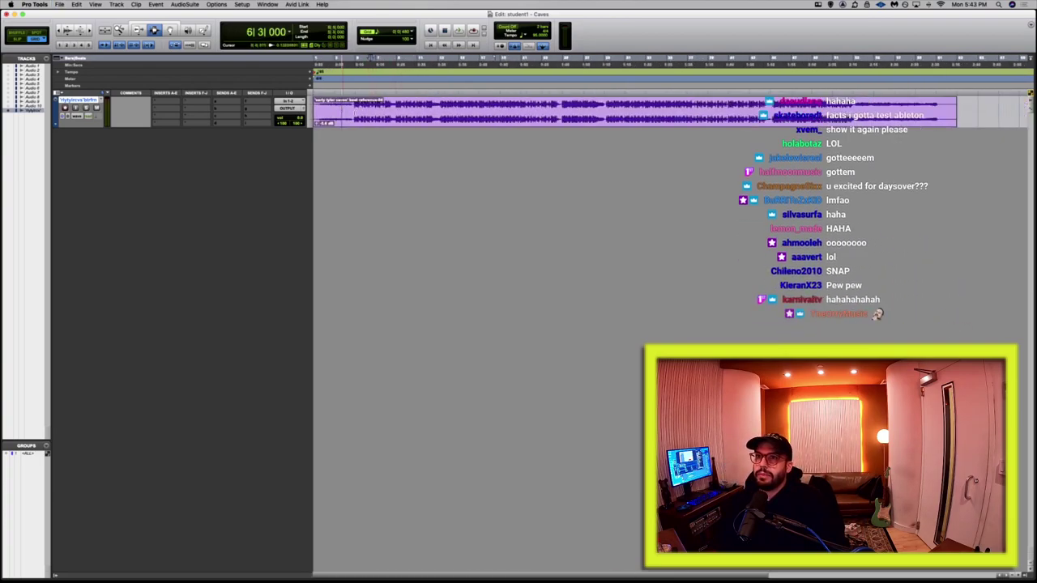
pyautogui.press('super+]')
pyautogui.keyDown('shift'); pyautogui.click(514, 109); pyautogui.keyUp('shift')
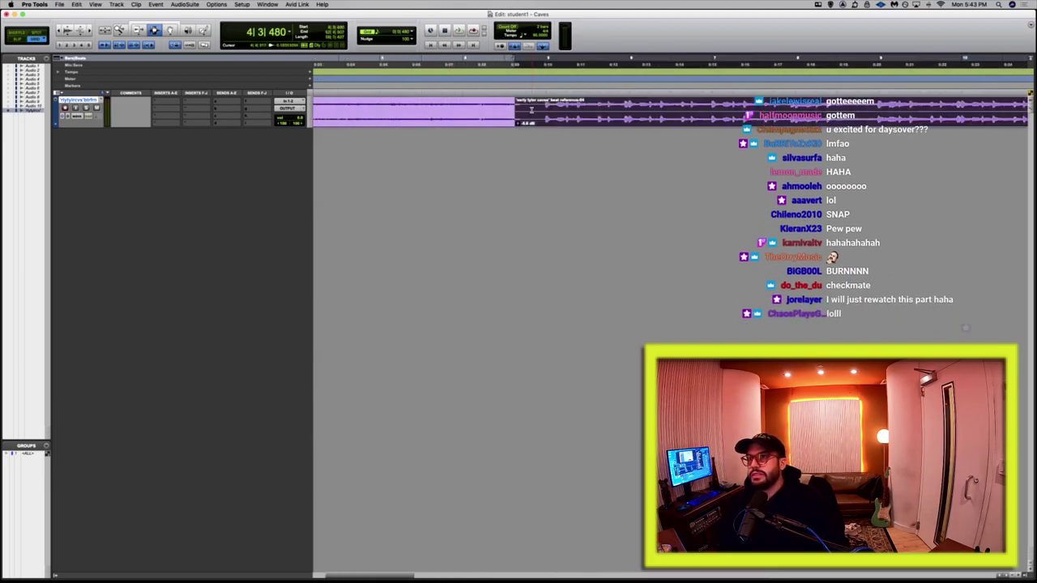
pyautogui.doubleClick(531, 110)
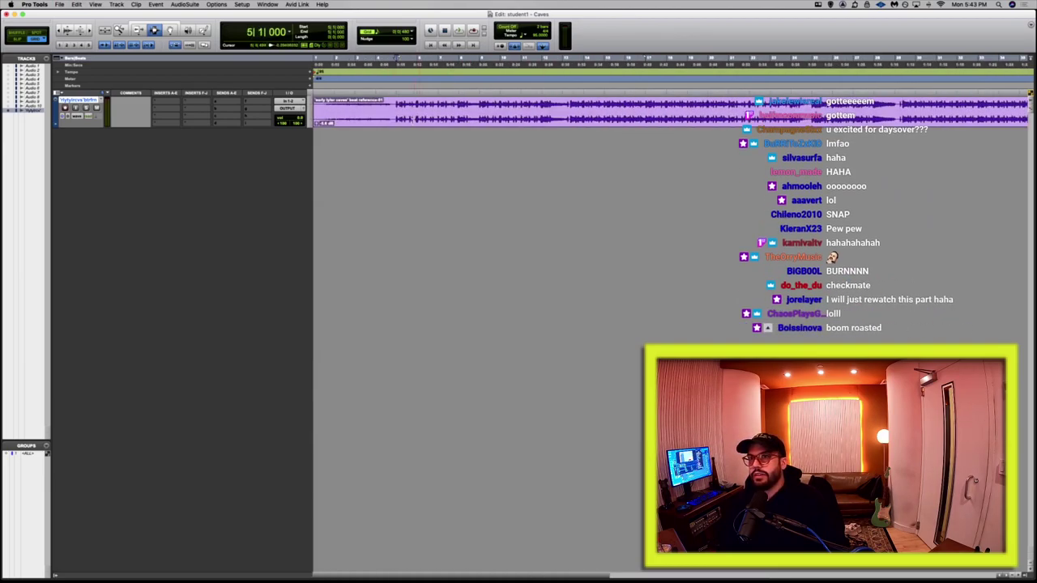
# Select the gap between the bar 5 line and the beat's first transient.
pyautogui.press('space')
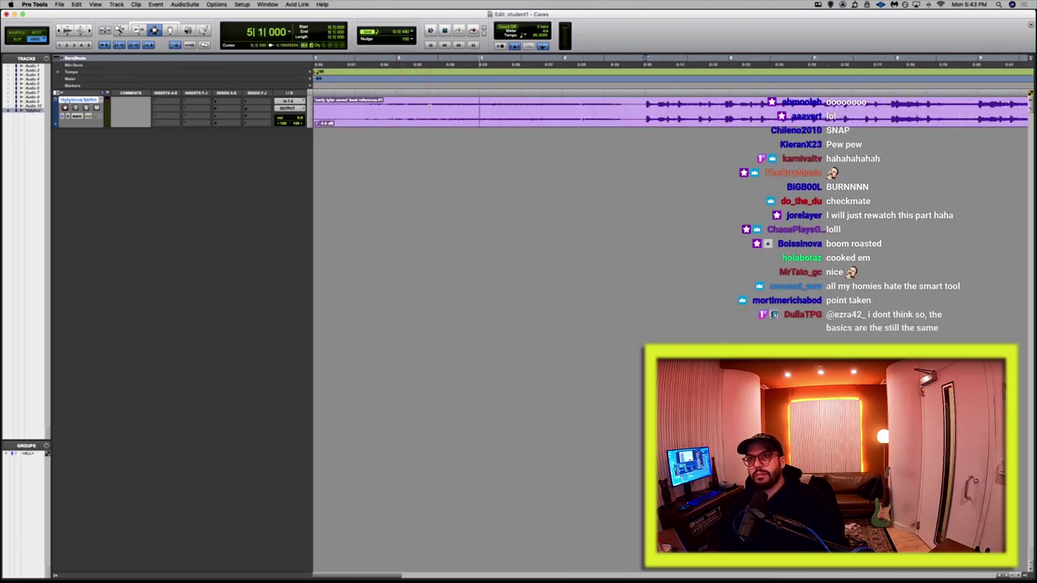
pyautogui.press('super+bracketright')
pyautogui.press('super+bracketright')
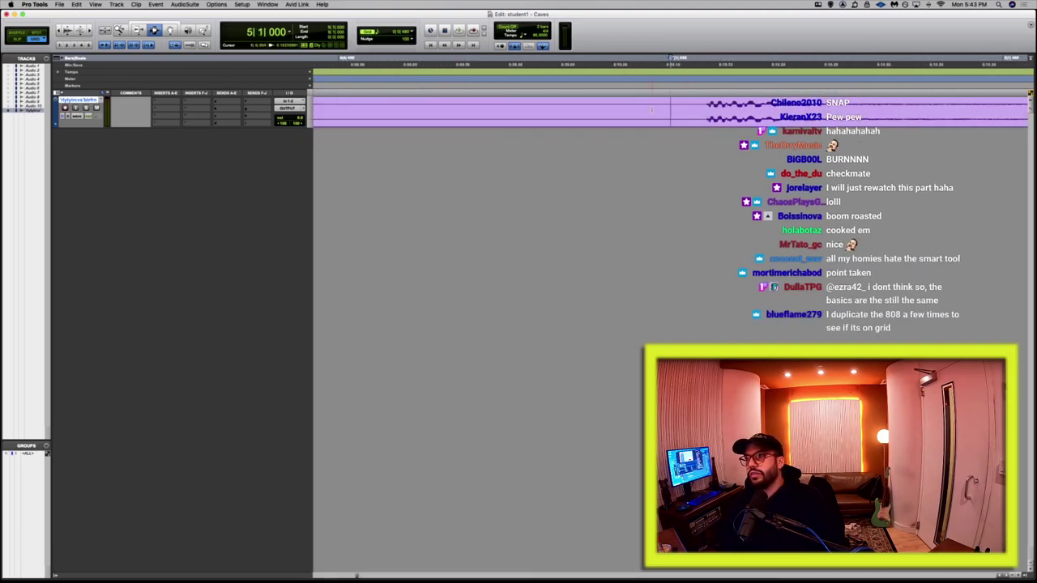
pyautogui.hotkey('shift', 'Tab')
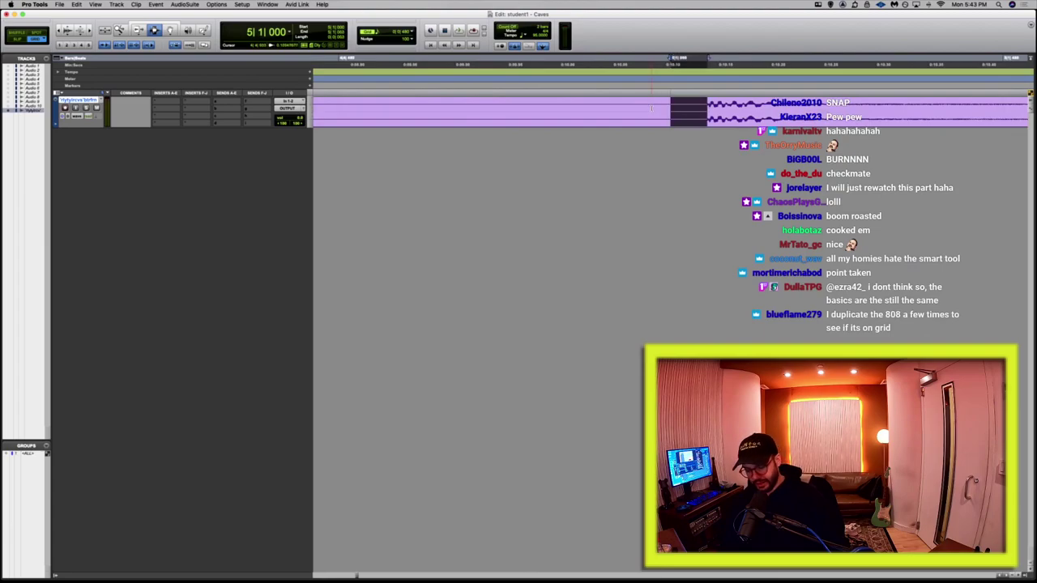
# Try separating the gap after bar 5 into its own clip, select the beat clip after it, and undo the separation.
pyautogui.press('super+e')
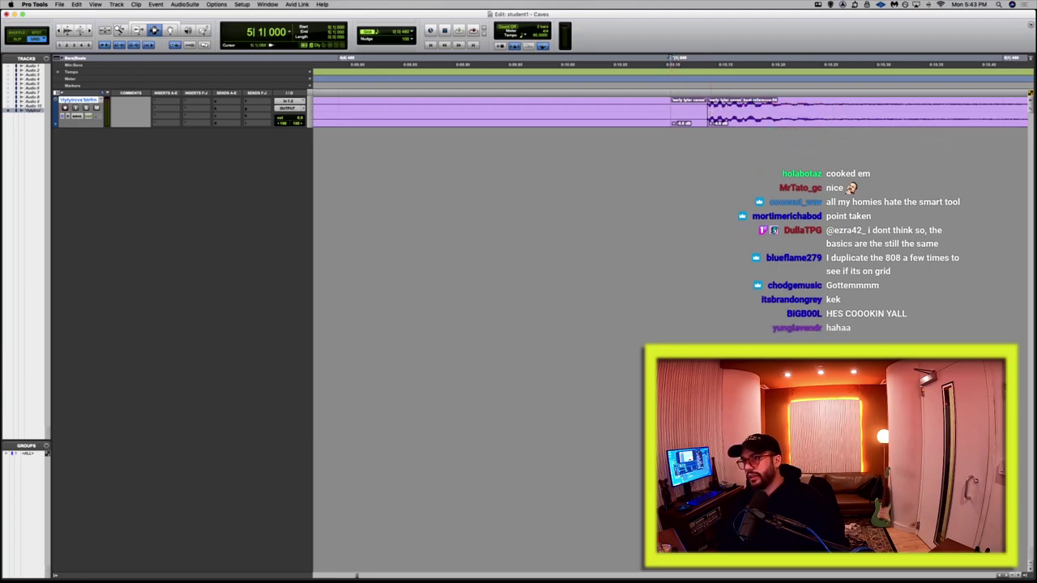
pyautogui.press('space')
pyautogui.press('space')
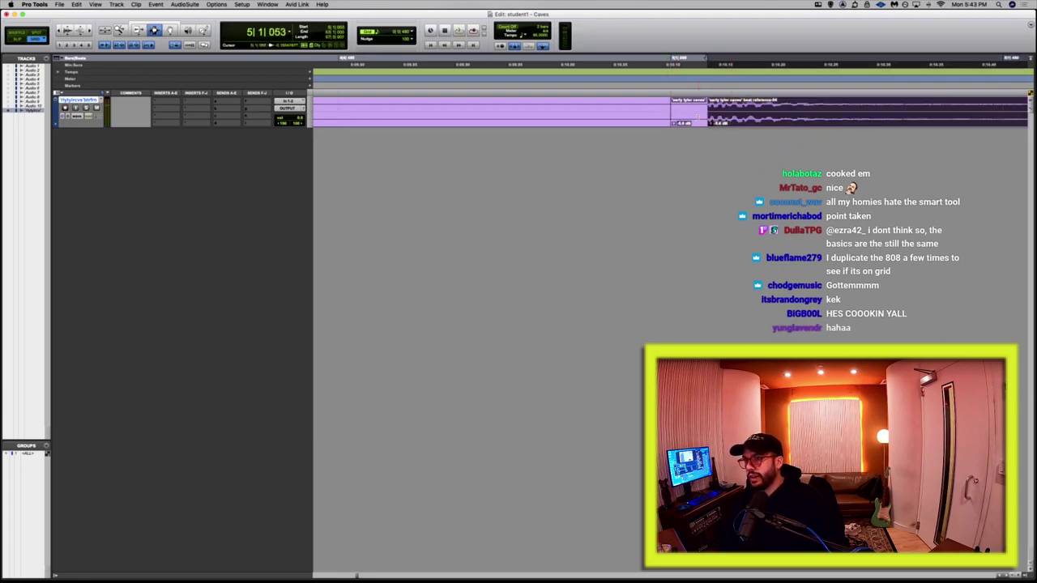
pyautogui.press('super+z')
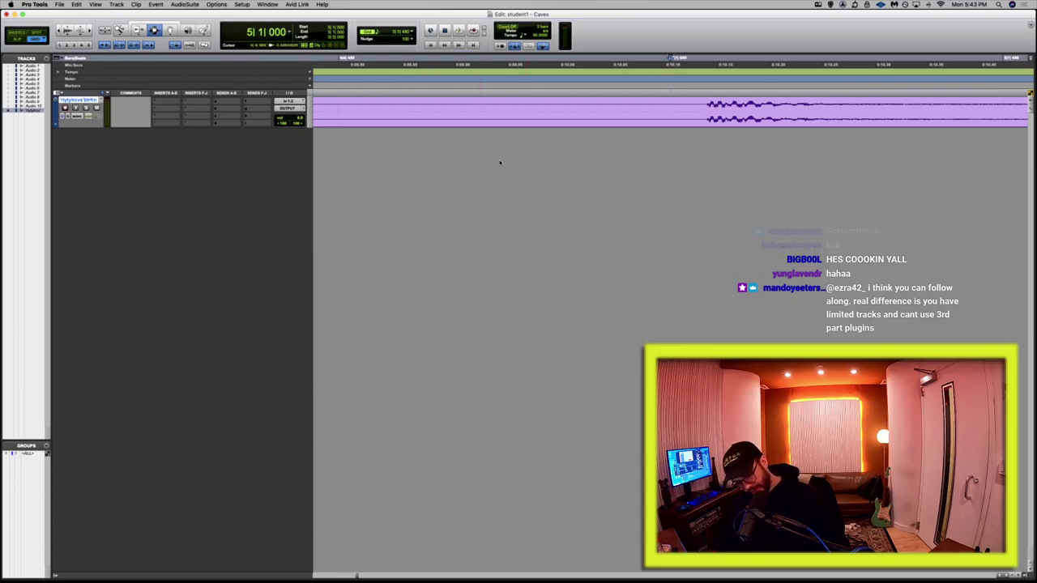
# Select the gap from 5|1|000 to the first transient and separate it into its own clip.
pyautogui.hotkey('shift', 'Tab')
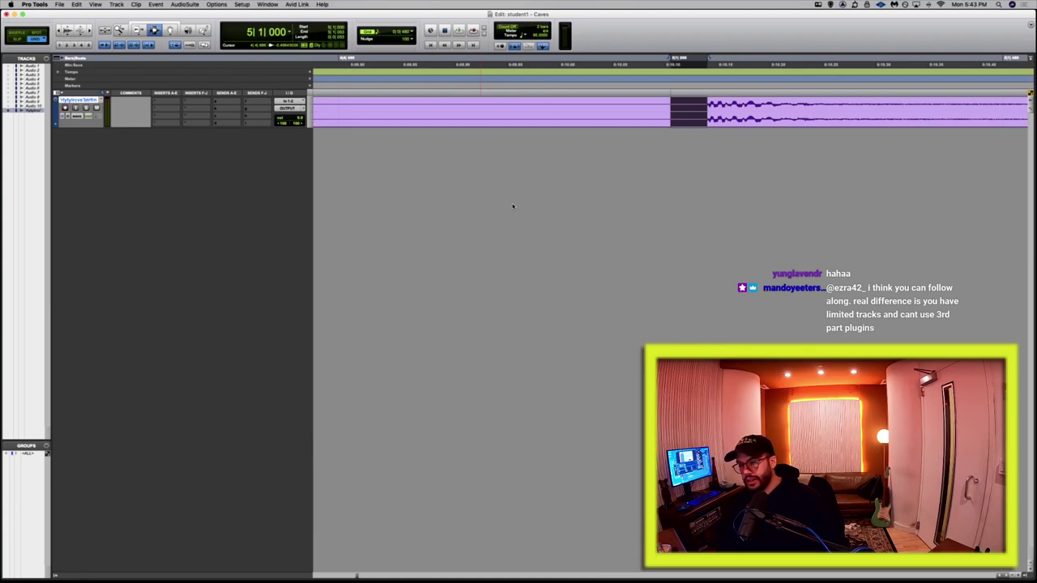
pyautogui.press('super+e')
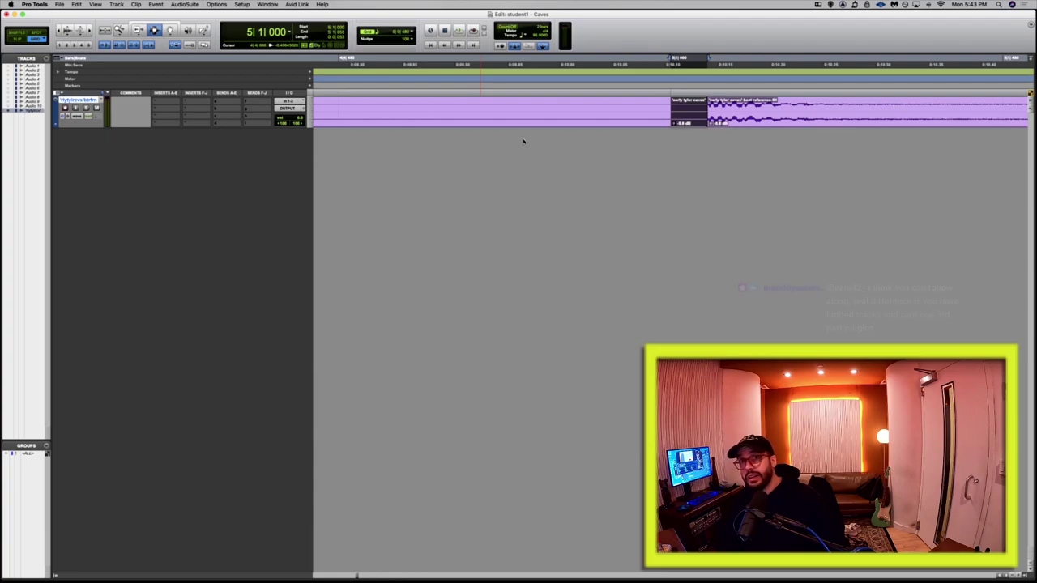
# Separate the same gap length at the session start, remove it in Shuffle mode, and return to Grid mode.
pyautogui.press('Return')
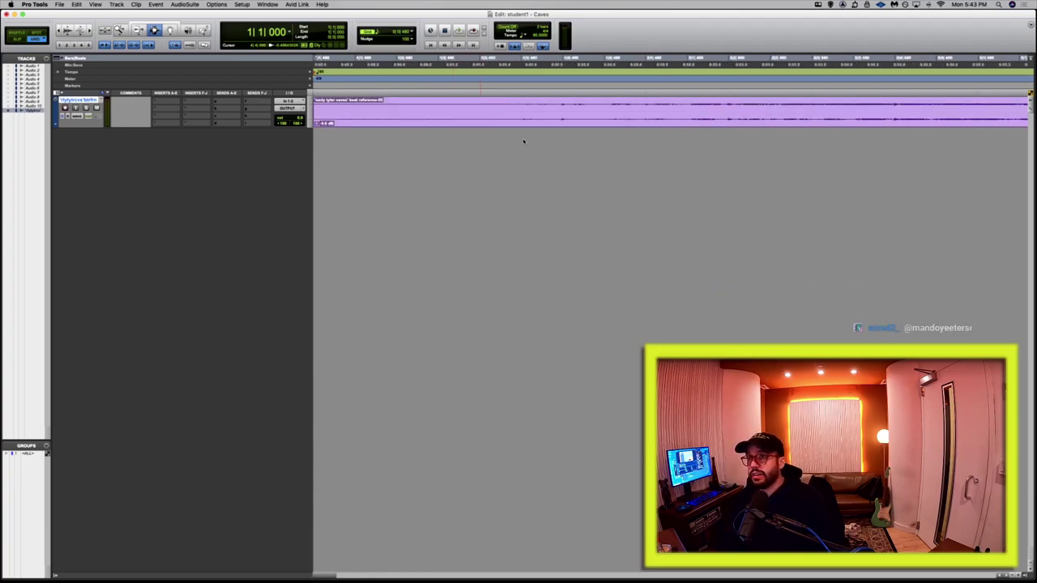
pyautogui.press('super+bracketright')
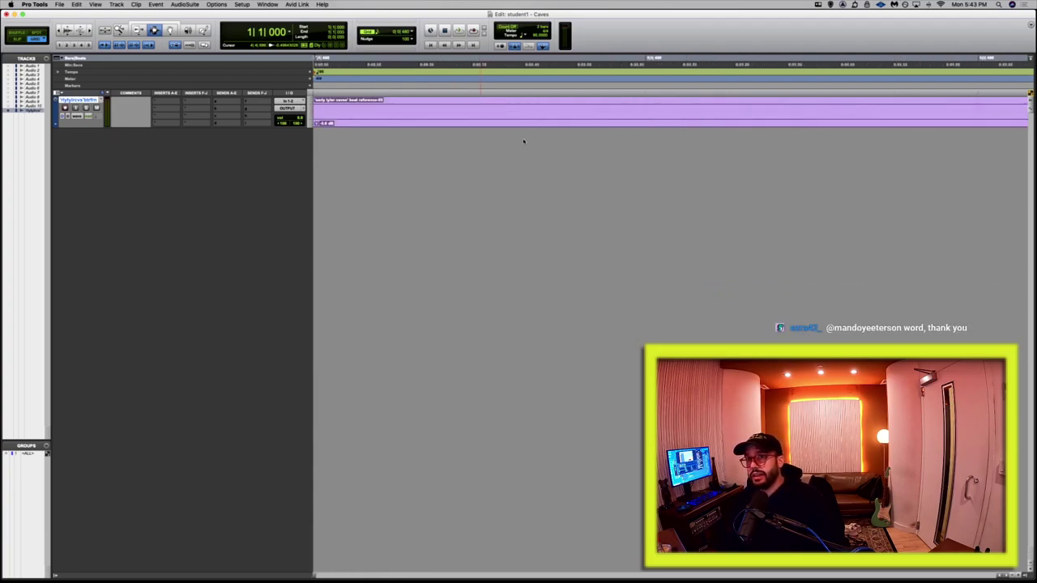
pyautogui.press('super+e')
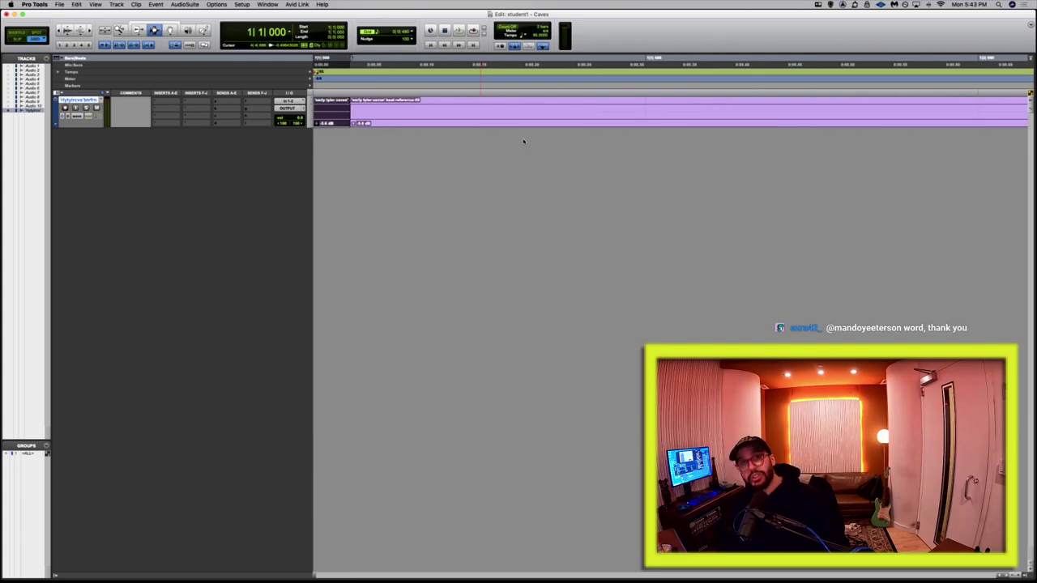
pyautogui.press('F1')
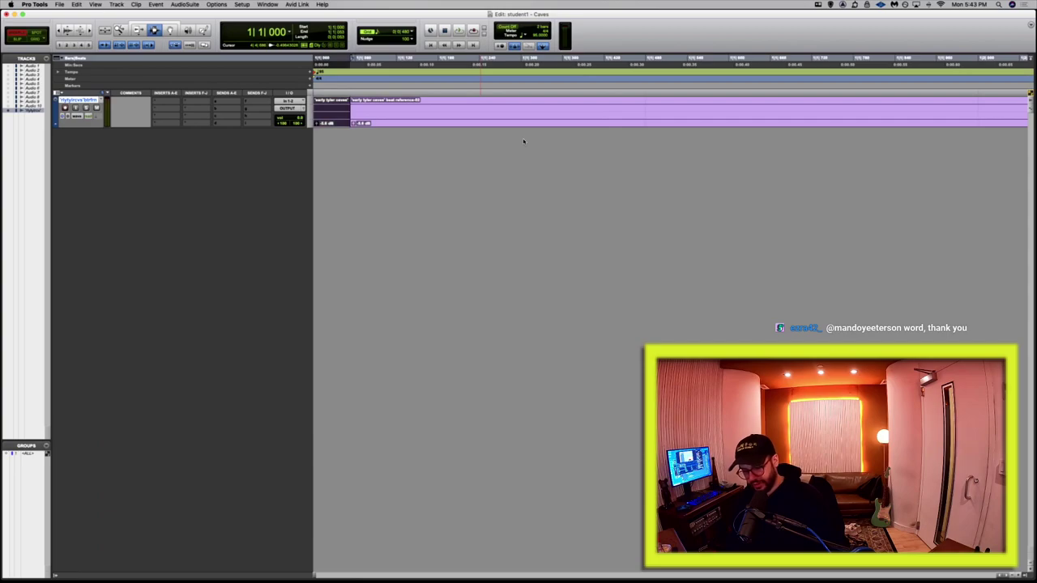
pyautogui.press('Delete')
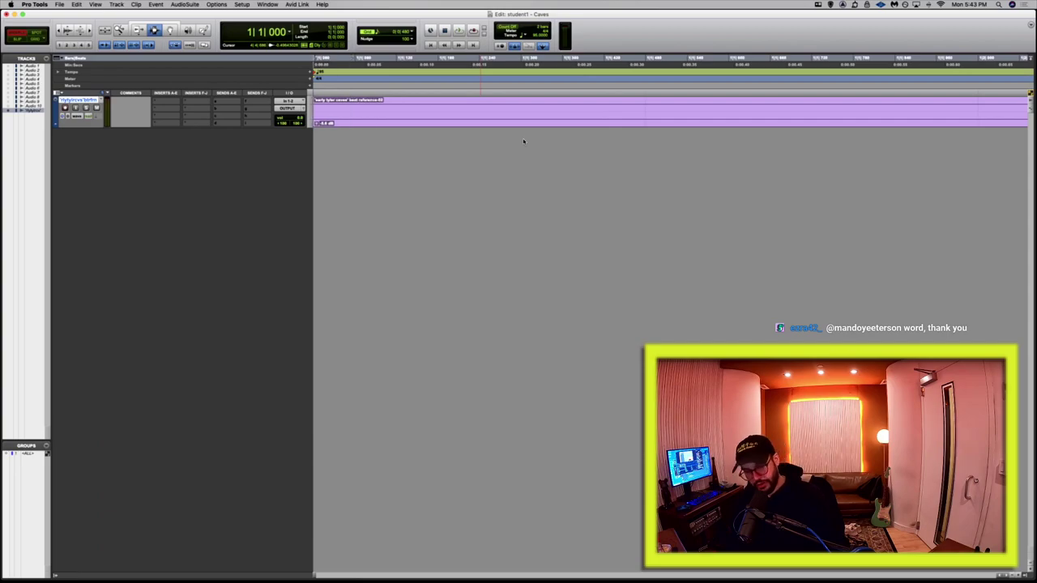
pyautogui.press('F4')
# Extend the start of the beat clip at bar 5 back to the session start, covering the separated pieces.
pyautogui.press('super+bracketleft')
pyautogui.press('super+bracketleft')
pyautogui.press('super+bracketleft')
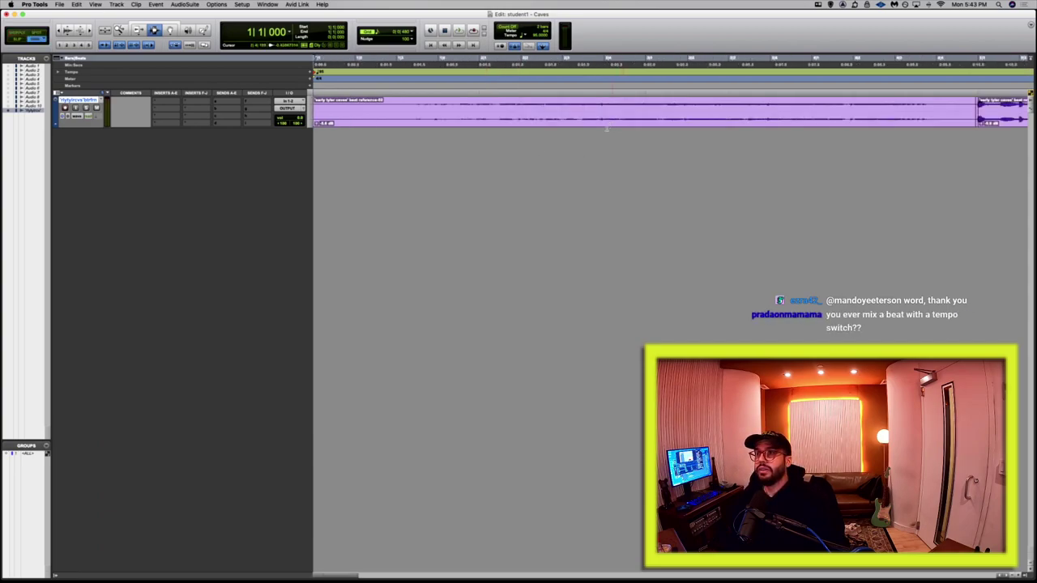
pyautogui.press('super+bracketleft')
pyautogui.click(641, 109)
pyautogui.press('super+bracketright')
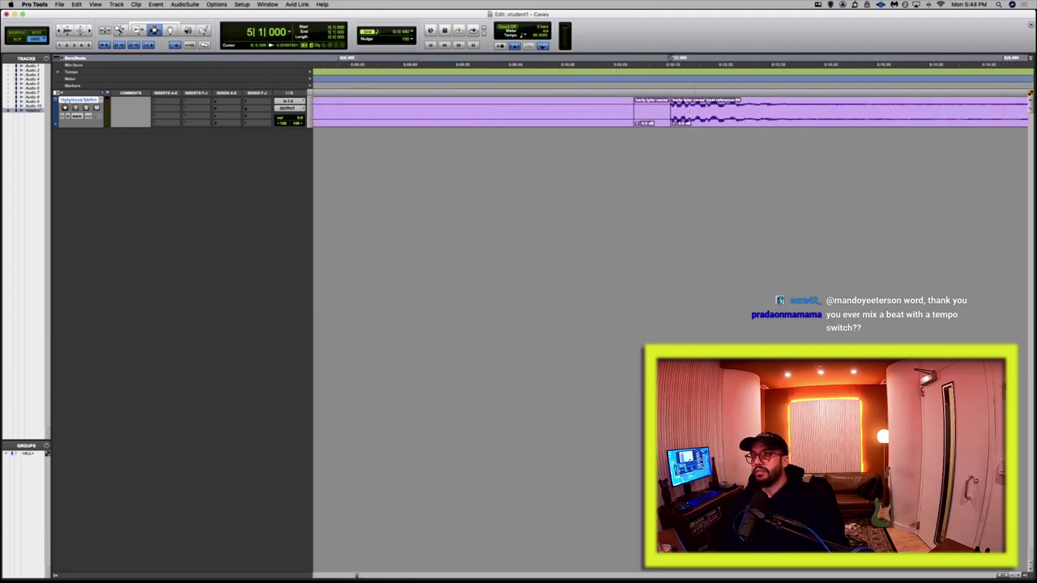
pyautogui.press('F7')
pyautogui.press('super+bracketleft')
pyautogui.press('super+bracketleft')
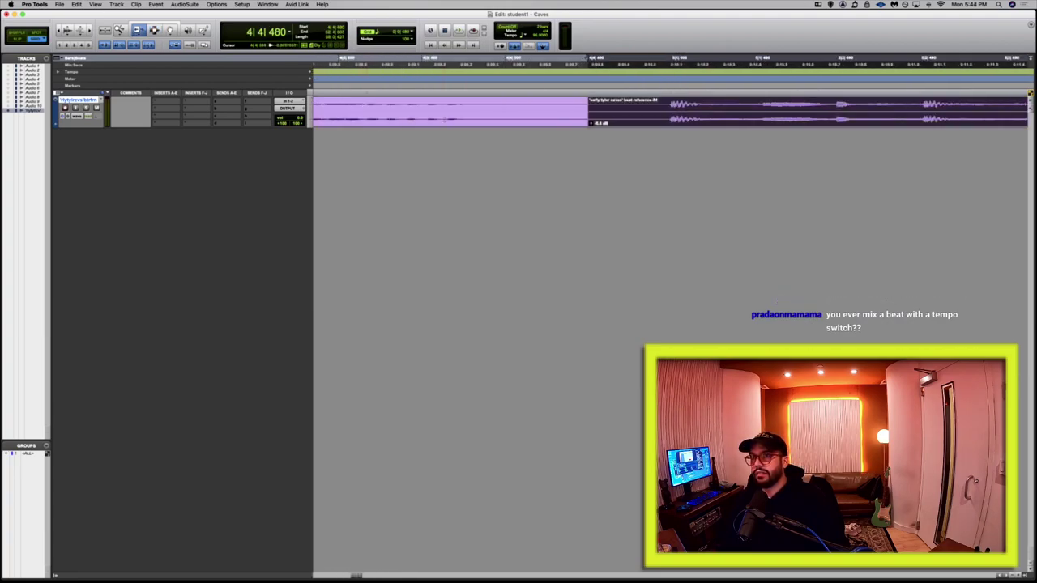
pyautogui.press('super+h')
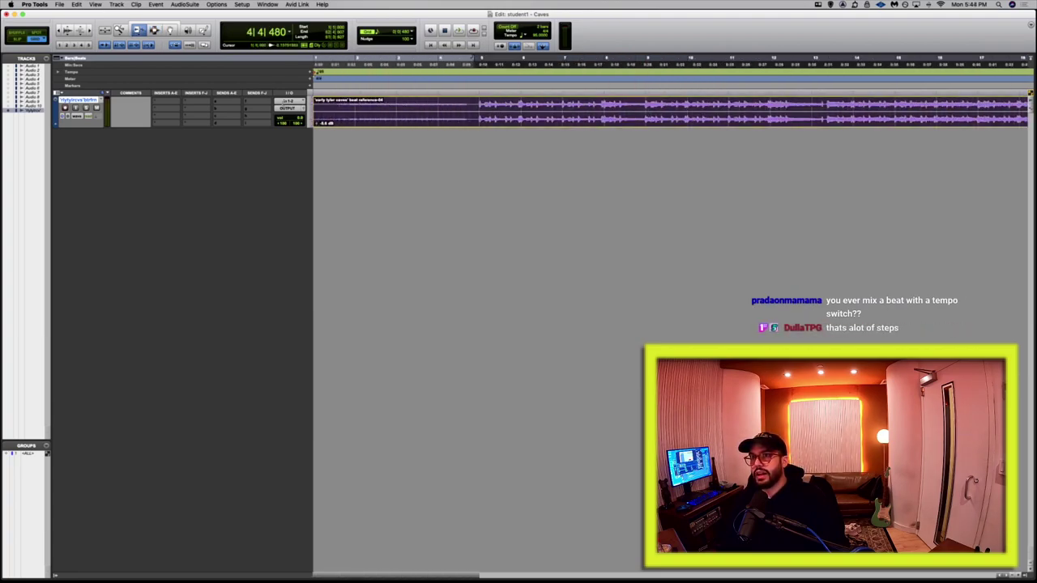
# Place the edit cursor at 5|1|000 and examine how the first transient lines up with the grid line.
pyautogui.press('Return')
pyautogui.press('F9')
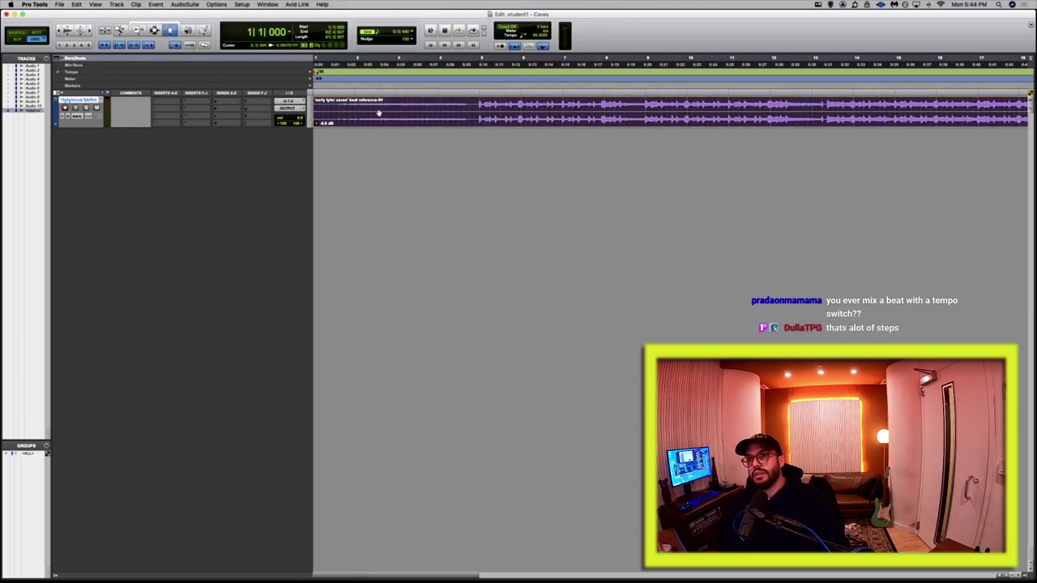
pyautogui.press('F8')
pyautogui.click(418, 111)
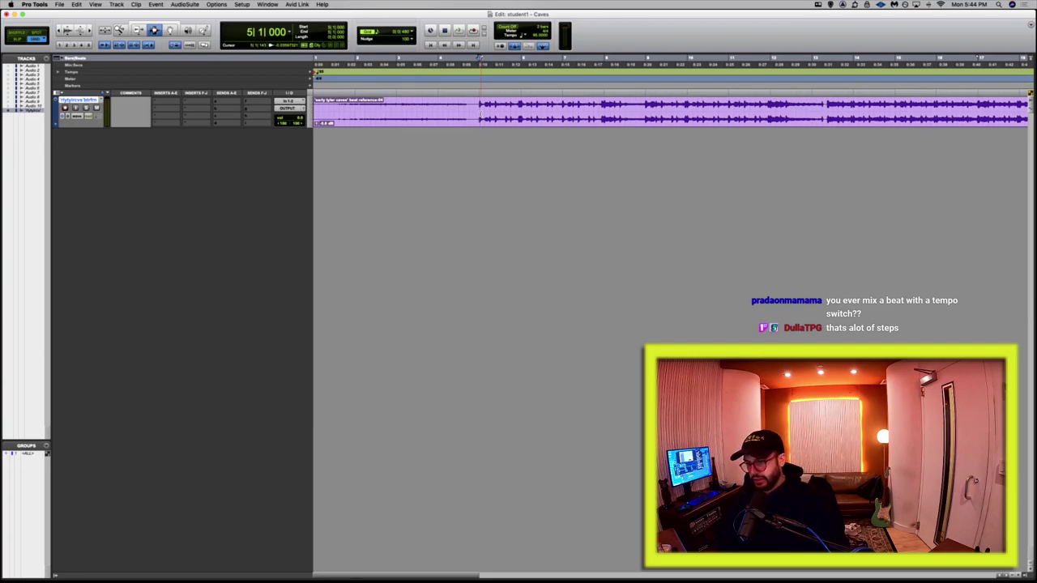
pyautogui.press('super+bracketright')
pyautogui.press('super+bracketright')
pyautogui.press('super+bracketright')
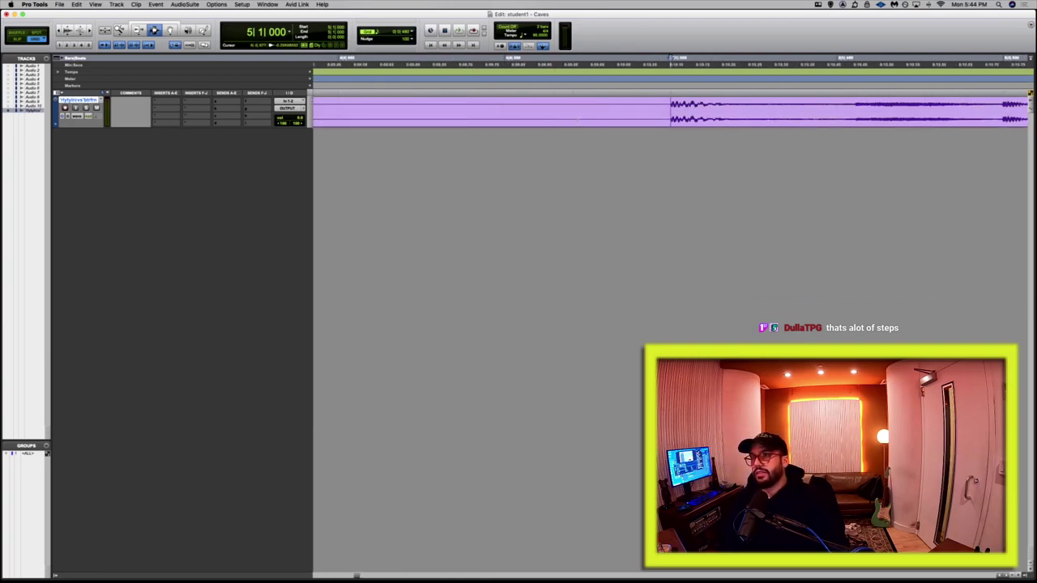
pyautogui.press('super+bracketright')
pyautogui.press('super+bracketright')
pyautogui.press('super+bracketright')
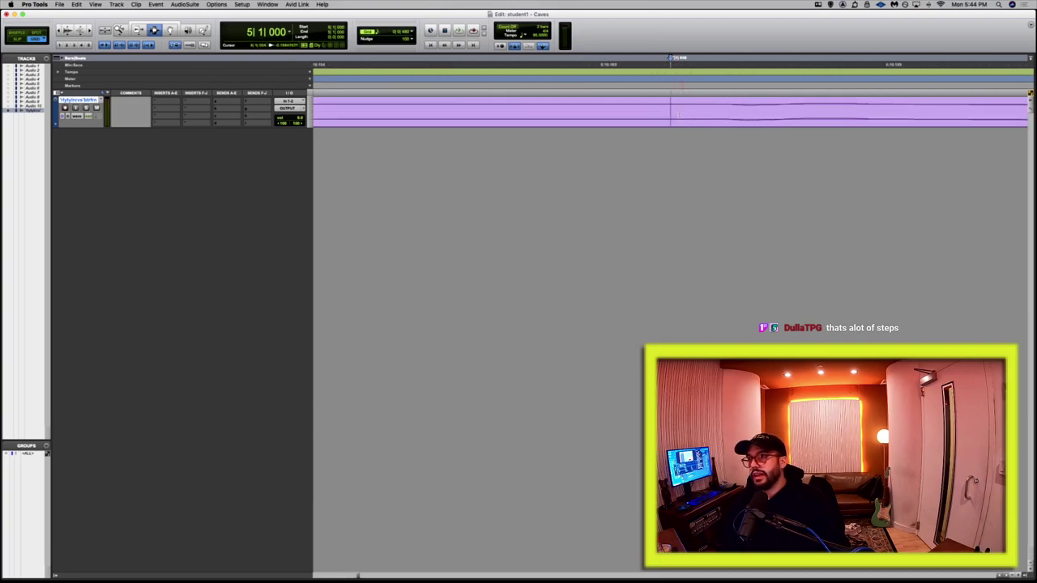
pyautogui.press('super+bracketleft')
pyautogui.press('super+bracketleft')
pyautogui.press('super+bracketleft')
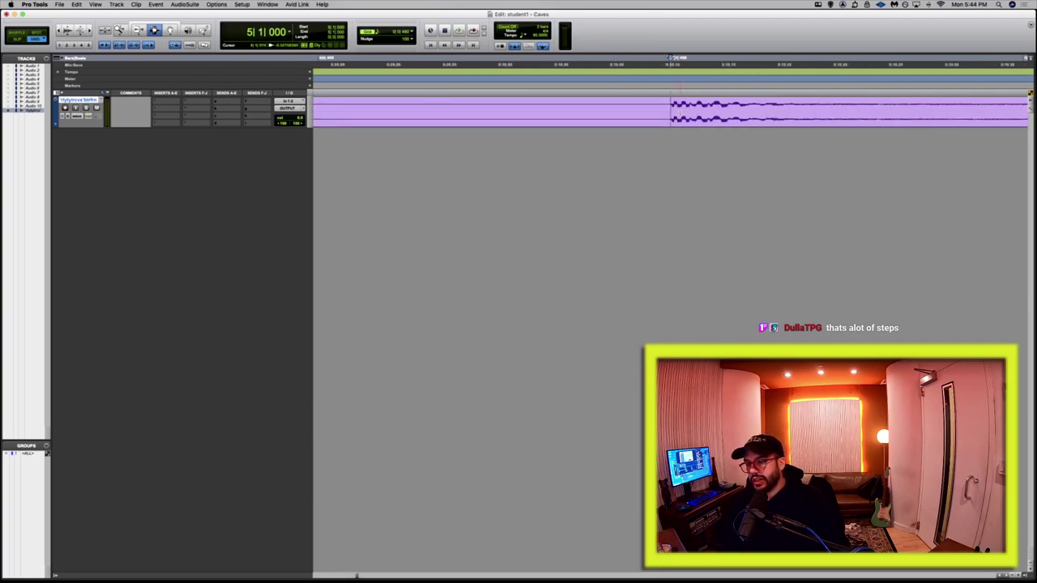
# Play the aligned beat from 5|1|000 and view the whole clip on the timeline.
pyautogui.press('super+bracketleft')
pyautogui.press('super+bracketleft')
pyautogui.press('super+bracketleft')
pyautogui.press('super+bracketleft')
pyautogui.press('space')
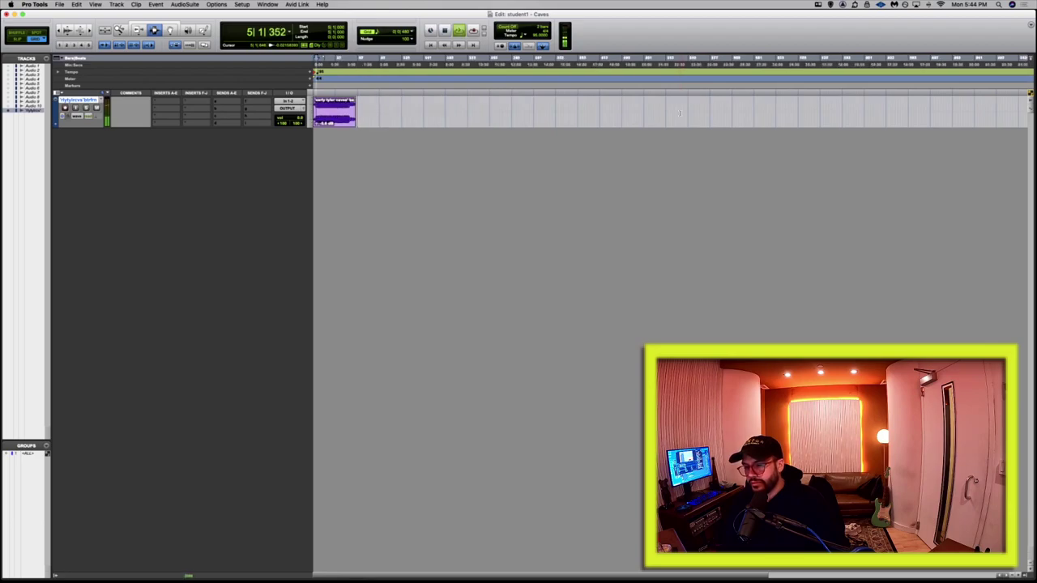
pyautogui.press('super+bracketleft')
pyautogui.press('super+bracketleft')
pyautogui.press('super+bracketleft')
pyautogui.press('super+bracketleft')
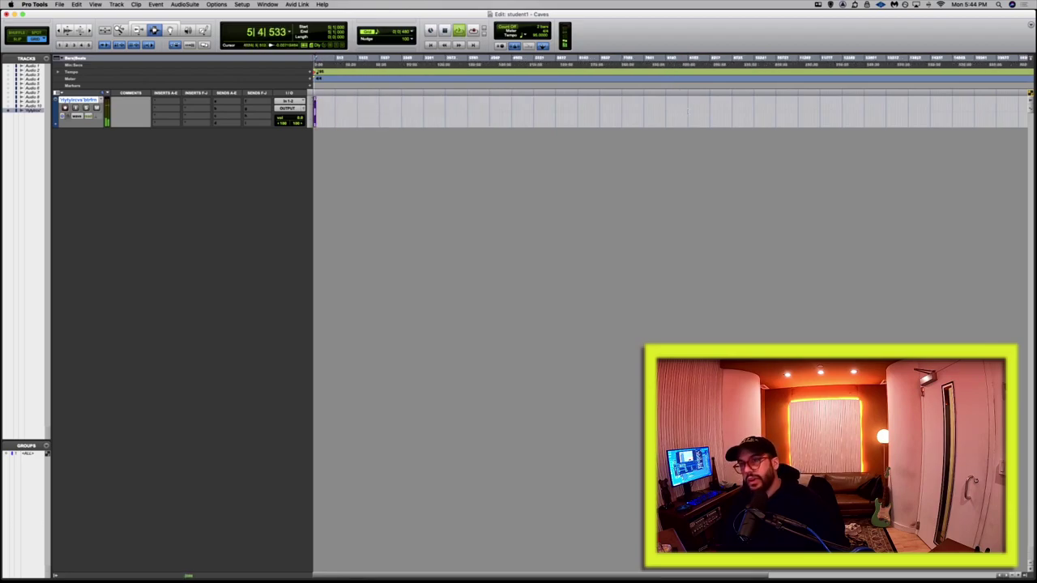
pyautogui.press('super+bracketright')
pyautogui.press('super+bracketright')
pyautogui.press('super+bracketright')
pyautogui.press('super+bracketright')
pyautogui.press('super+bracketright')
pyautogui.press('super+bracketright')
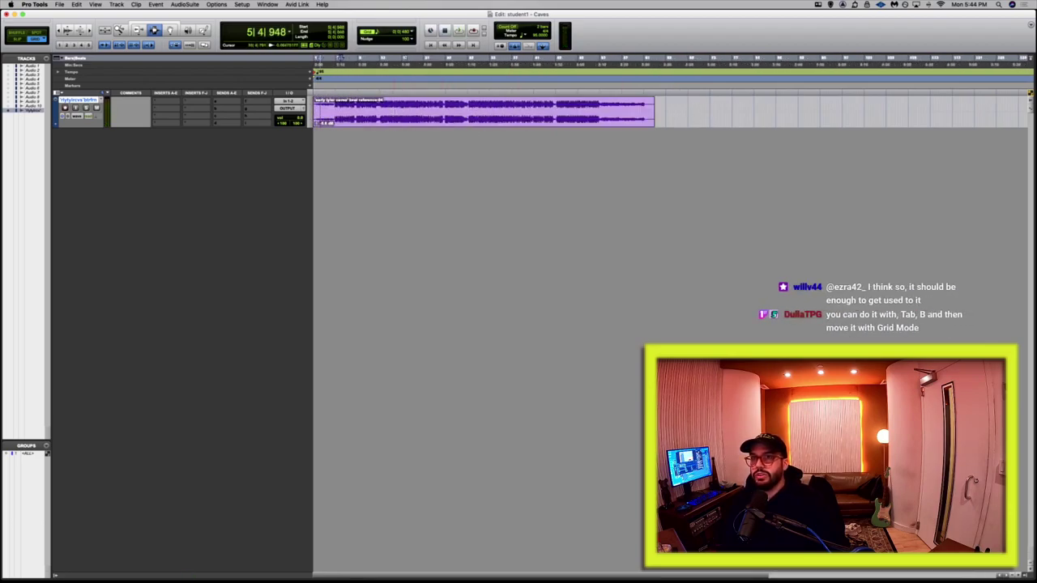
# Expand the tempo editor and try drawing a lower tempo from 29|2|480 onward.
pyautogui.press('super+bracketright')
pyautogui.press('super+bracketright')
pyautogui.press('super+bracketright')
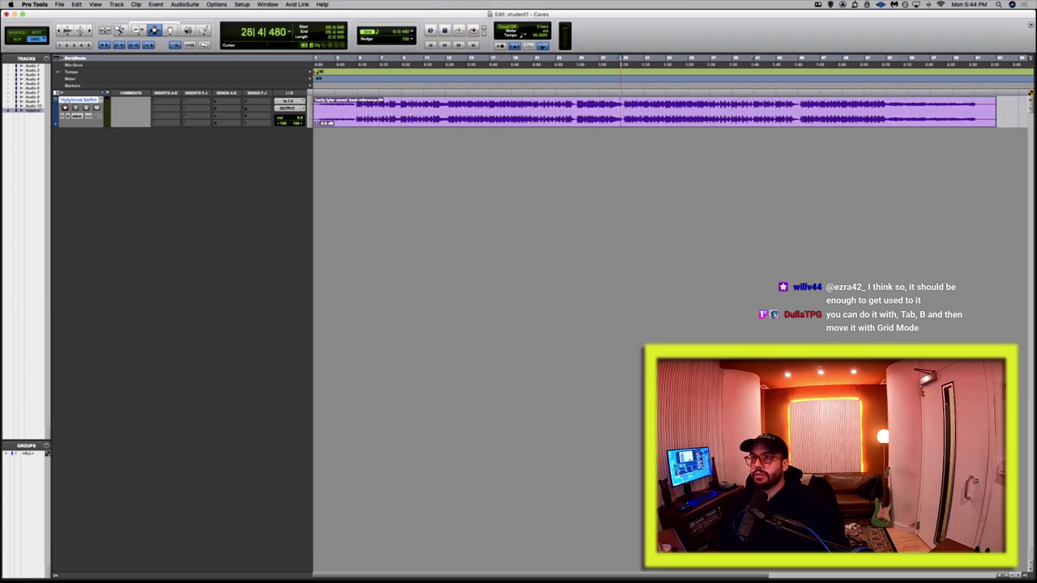
pyautogui.press('super+bracketright')
pyautogui.press('super+bracketright')
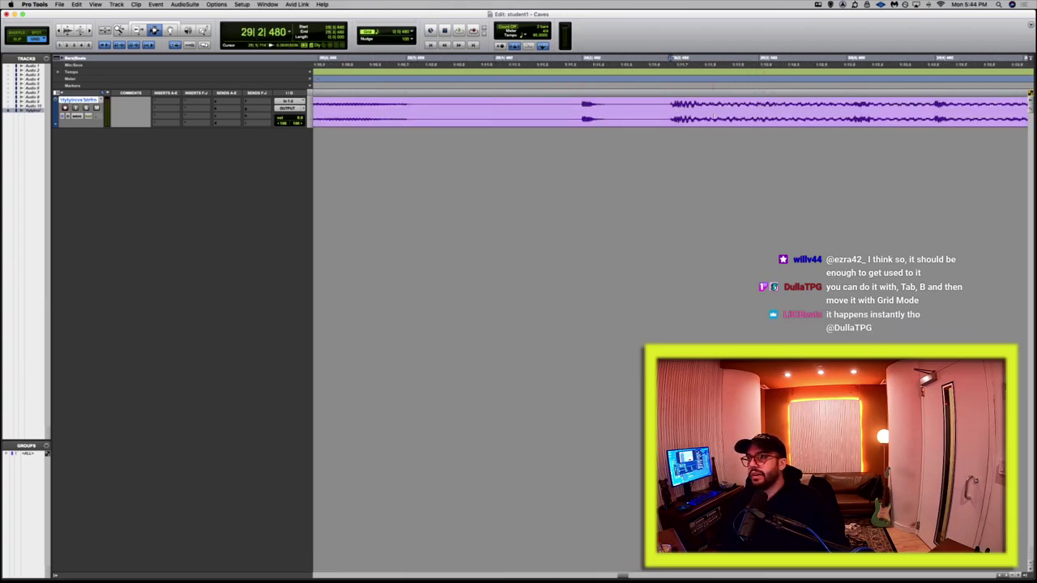
pyautogui.click(56, 71)
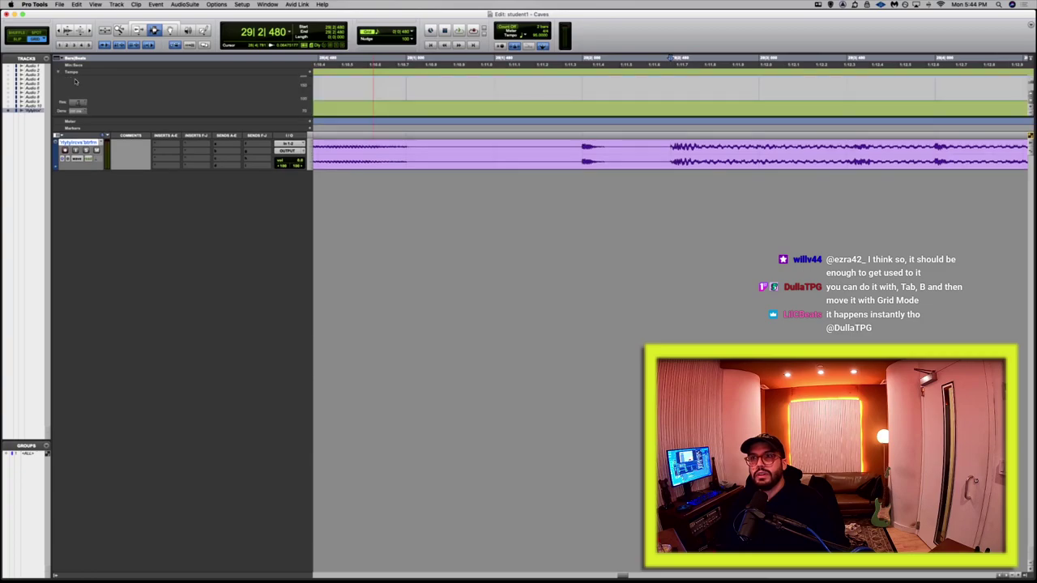
pyautogui.press('F10')
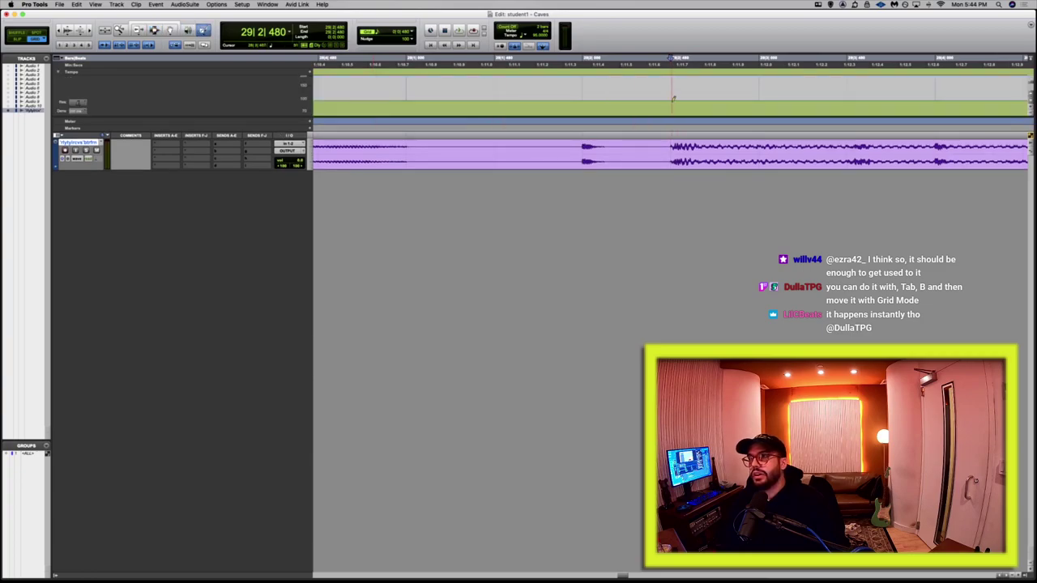
pyautogui.click(672, 99)
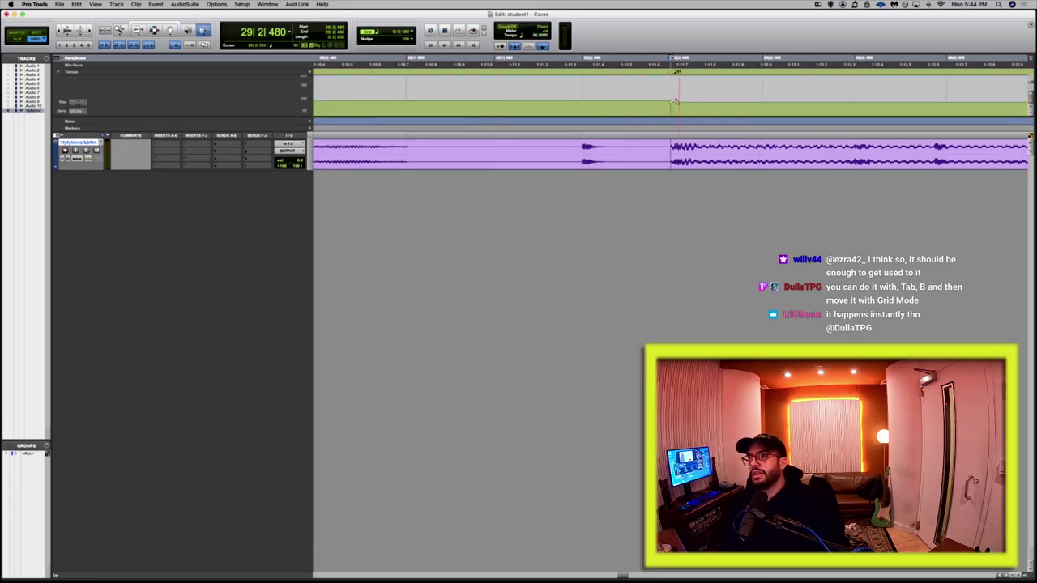
pyautogui.click(681, 102)
pyautogui.press('F7')
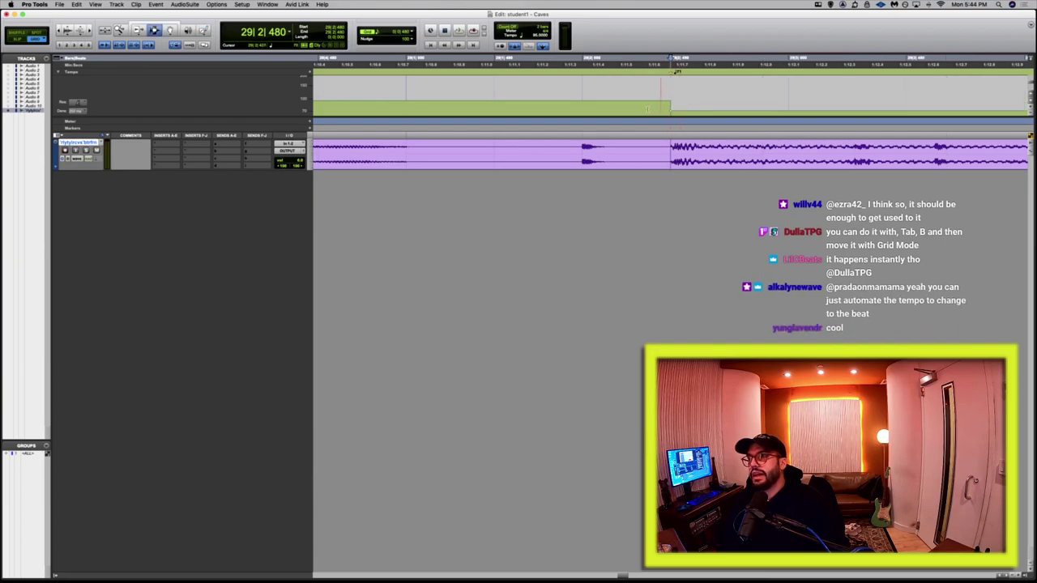
# Play the beat across the tempo change point, starting from 29|2|000.
pyautogui.click(600, 108)
pyautogui.press('space')
pyautogui.press('super+bracketright')
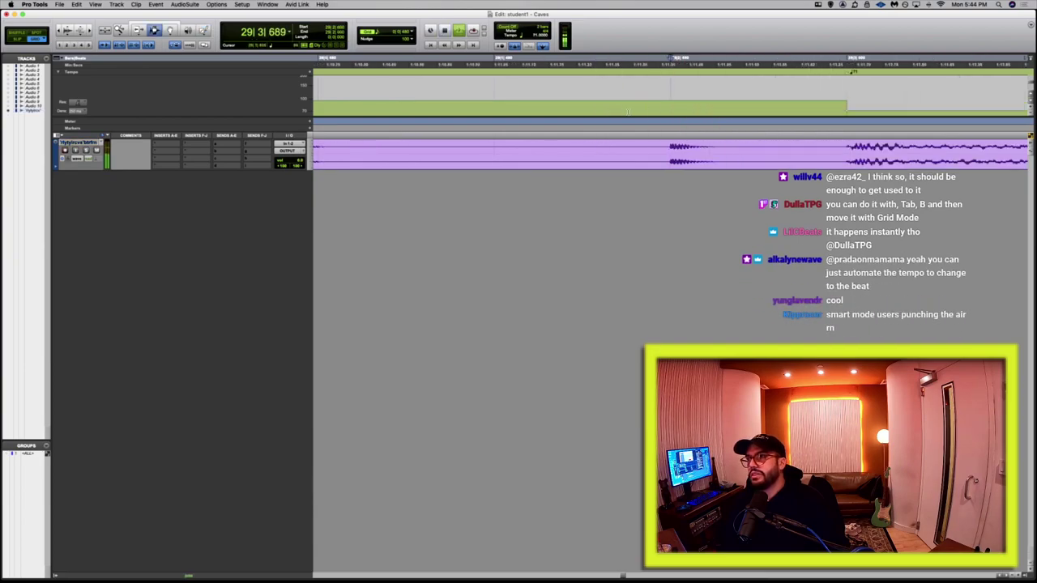
pyautogui.press('super+bracketleft')
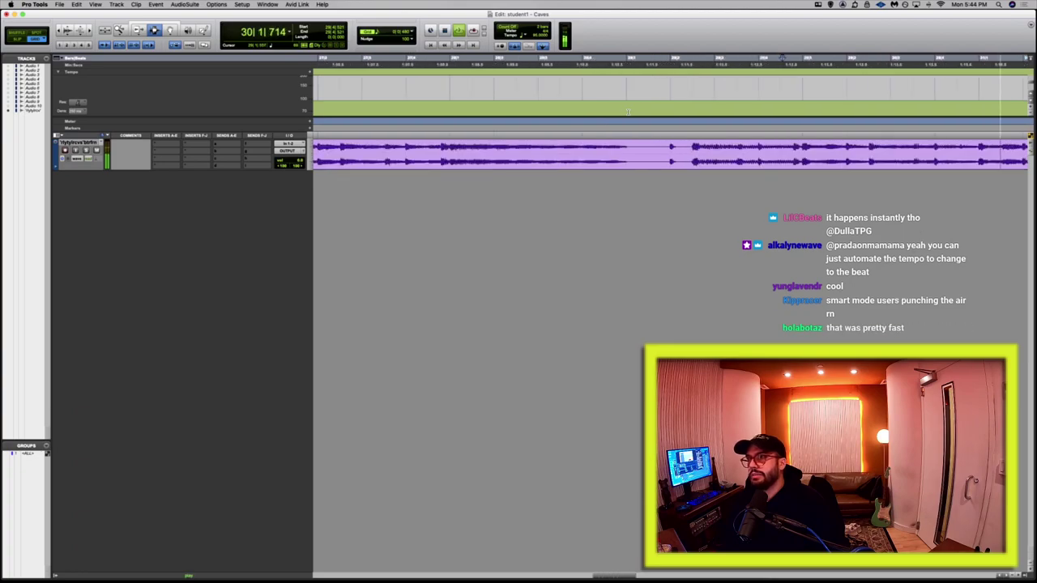
pyautogui.press('super+bracketleft')
pyautogui.press('space')
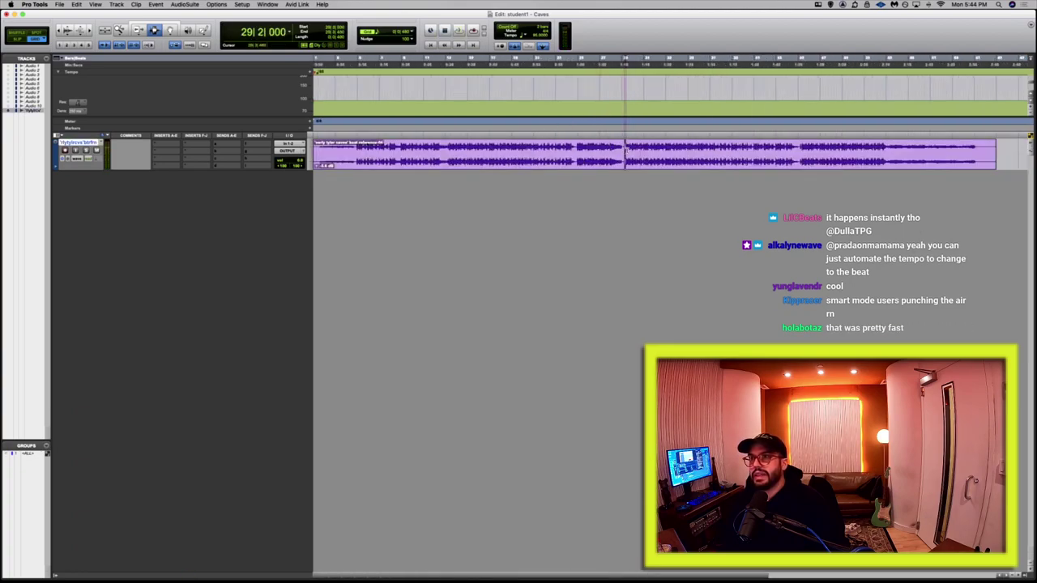
# Collapse the tempo editor and place the edit cursor at 29|2|000 on the beat clip.
pyautogui.click(394, 211)
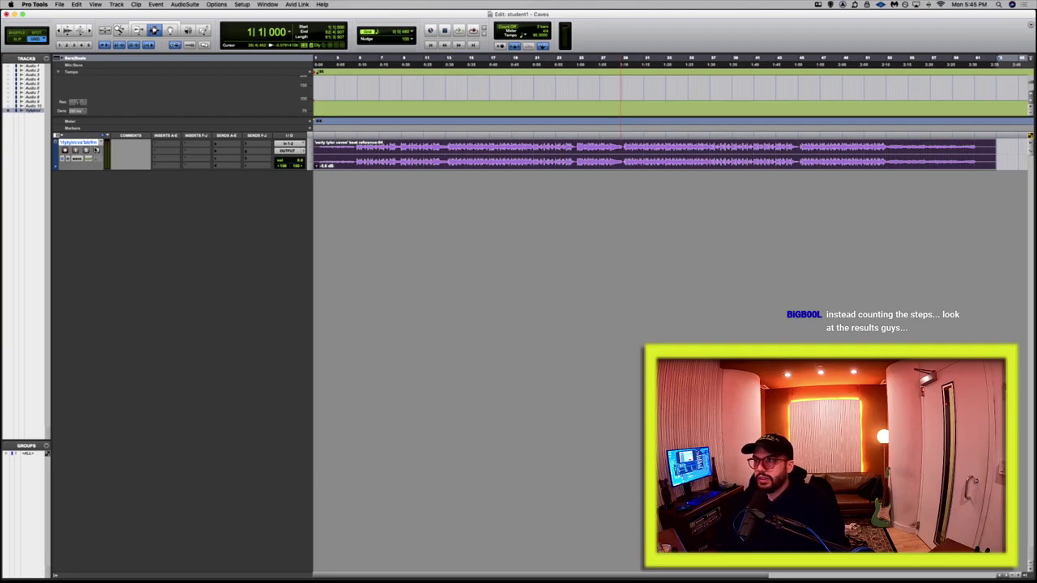
pyautogui.click(61, 71)
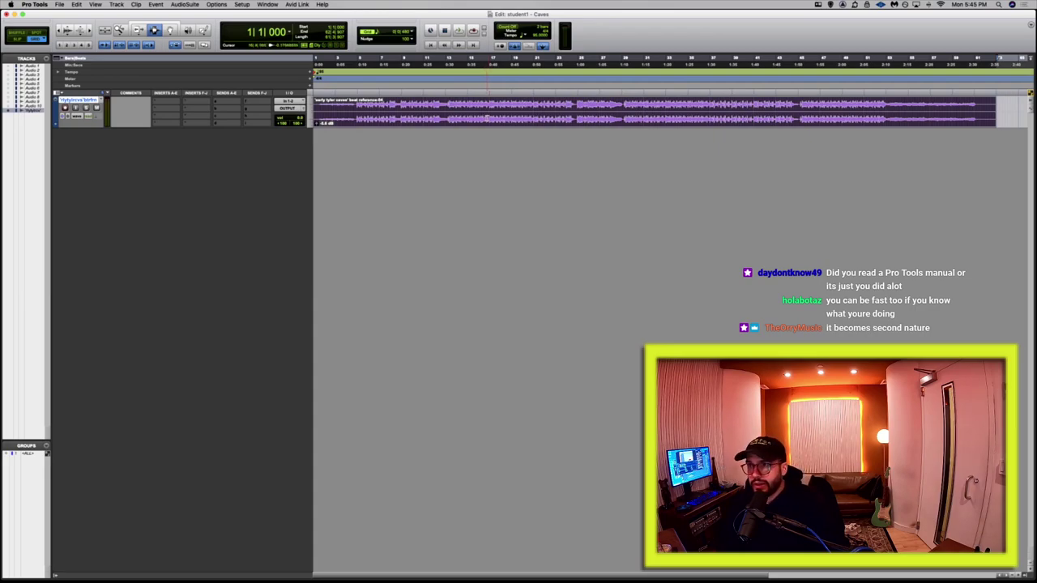
pyautogui.click(489, 110)
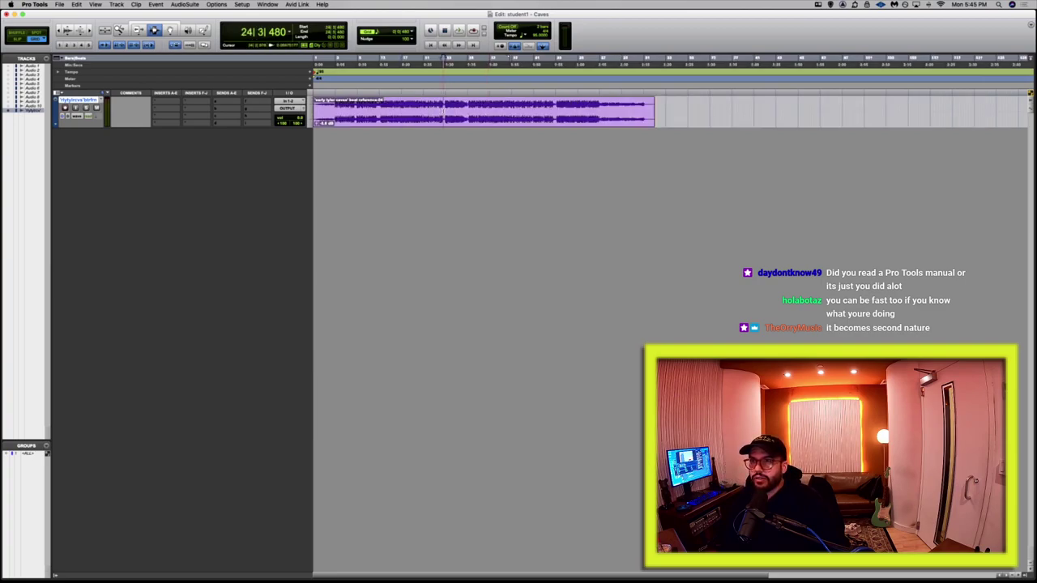
pyautogui.click(446, 61)
pyautogui.click(469, 61)
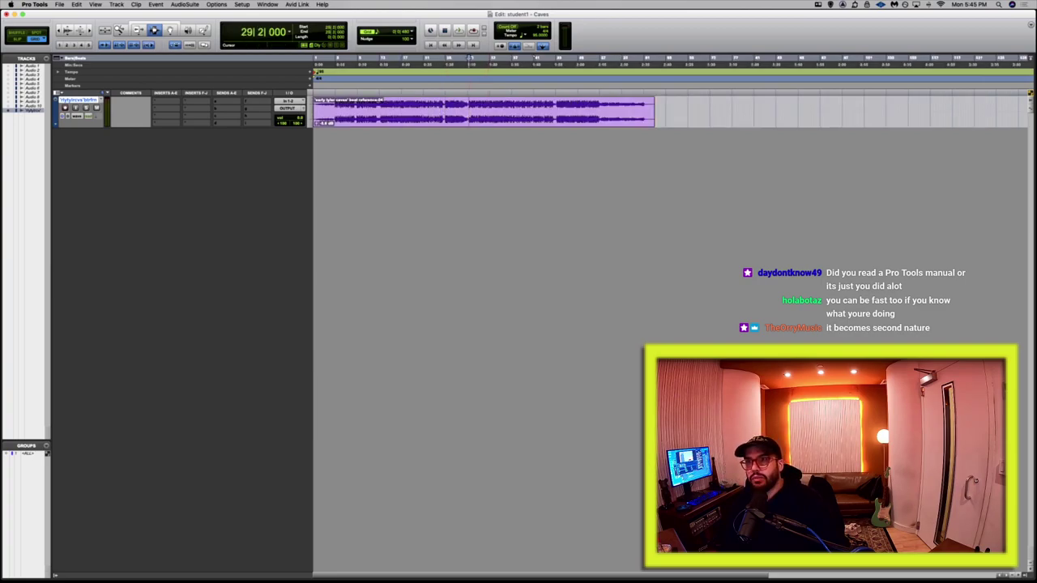
pyautogui.press('super+bracketright')
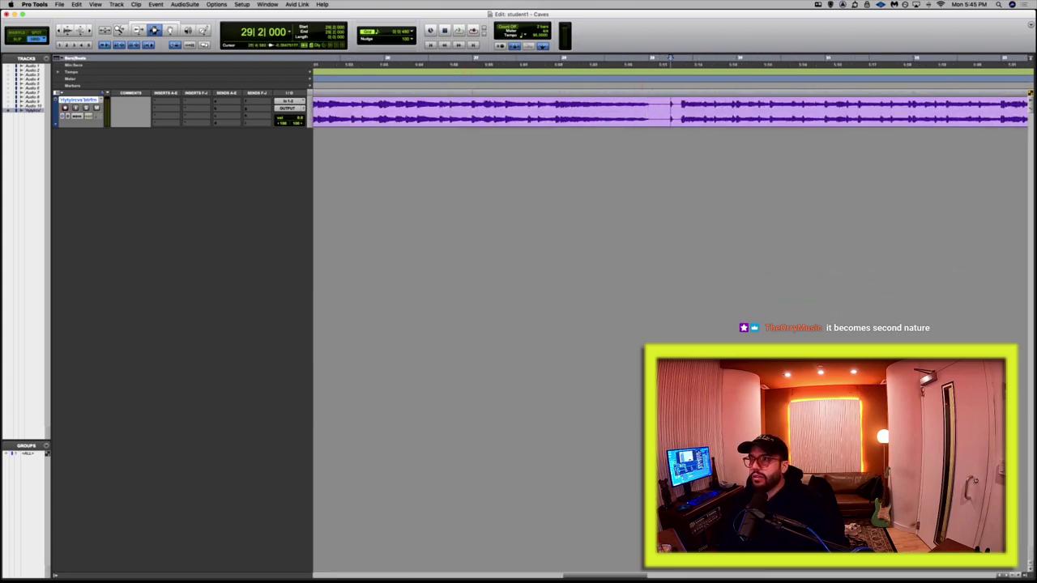
# Highlight the beat's gap from 29|1|000 to 29|2|000 and a short section starting at 25|1|000.
pyautogui.moveTo(683, 114)
pyautogui.mouseDown()
pyautogui.moveTo(624, 114)
pyautogui.moveTo(681, 110)
pyautogui.moveTo(671, 108)
pyautogui.mouseUp()
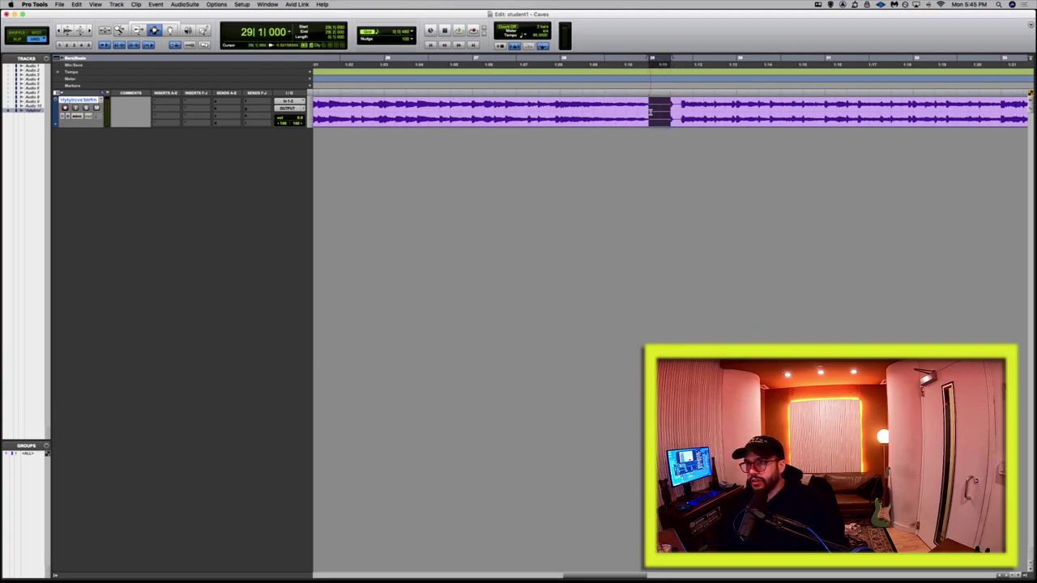
pyautogui.scroll(-1, 664, 111)
pyautogui.scroll(-3, 664, 111)
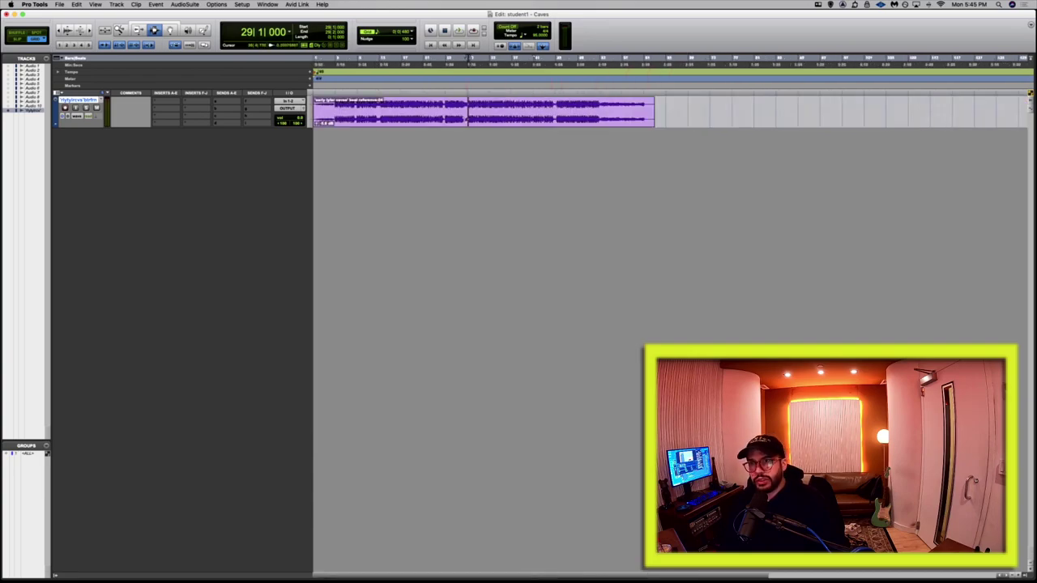
pyautogui.moveTo(444, 114); pyautogui.dragTo(455, 114)
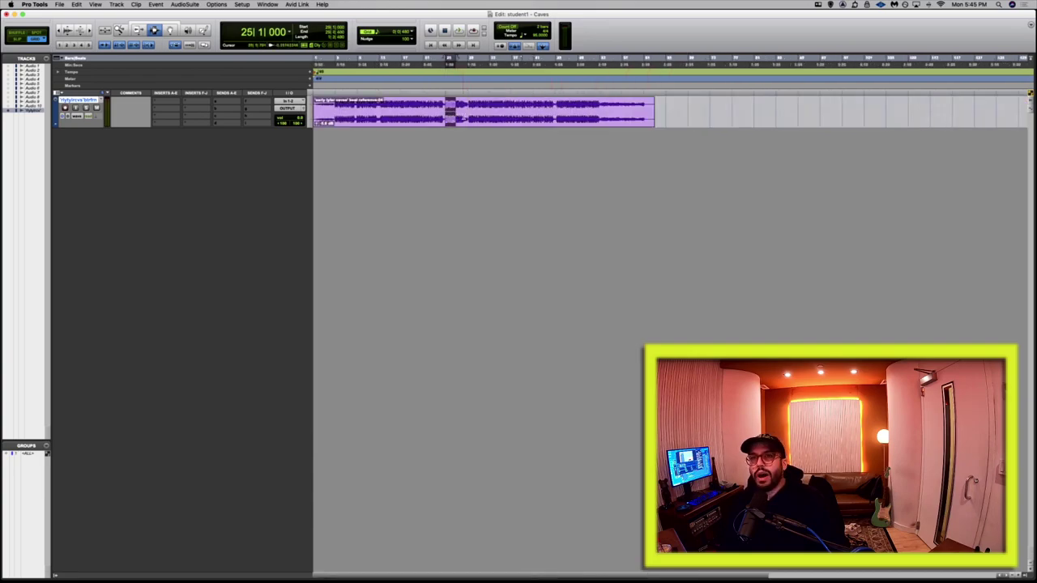
pyautogui.click(393, 105)
pyautogui.scroll(1, 393, 105)
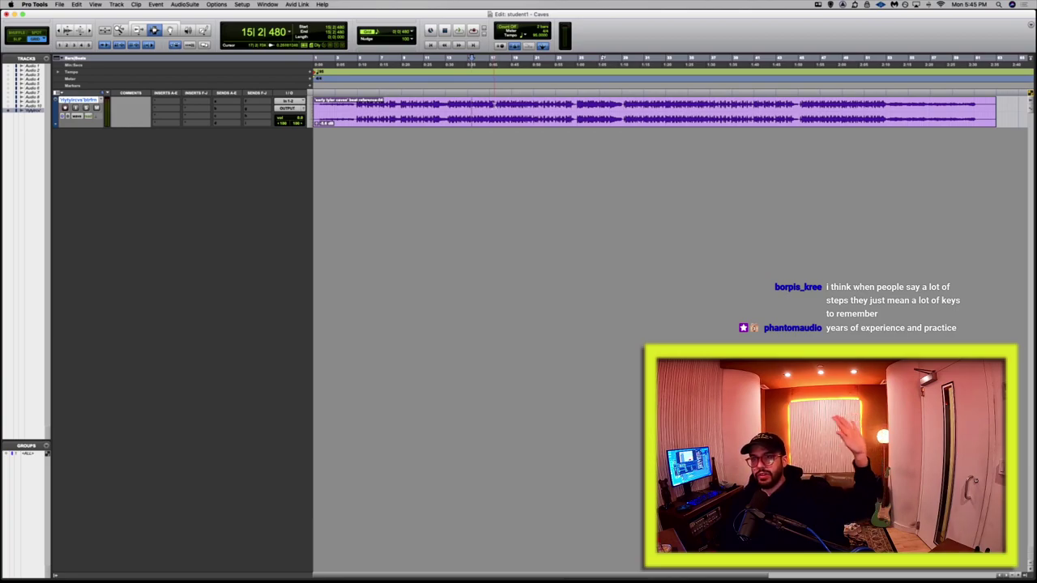
# Try copying the beat section that starts at 11|2|000 and pasting it at 45|1|480.
pyautogui.moveTo(426, 114); pyautogui.dragTo(527, 113)
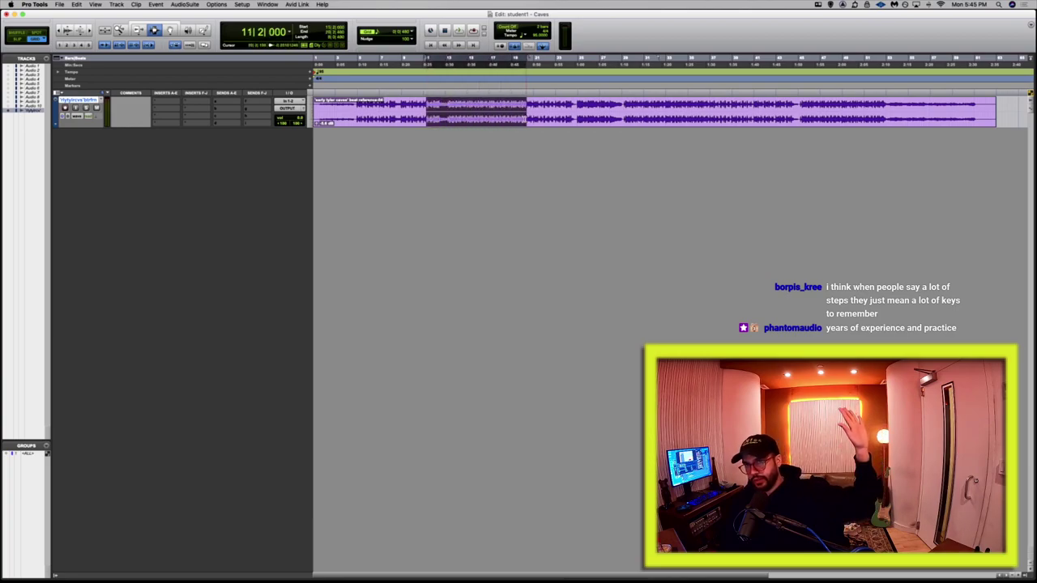
pyautogui.click(157, 4)
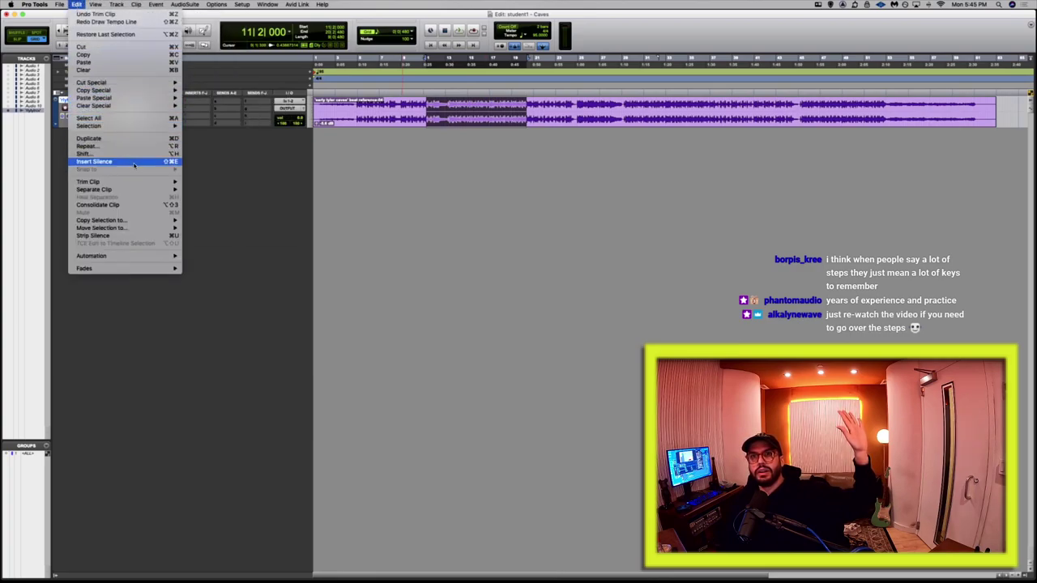
pyautogui.click(116, 56)
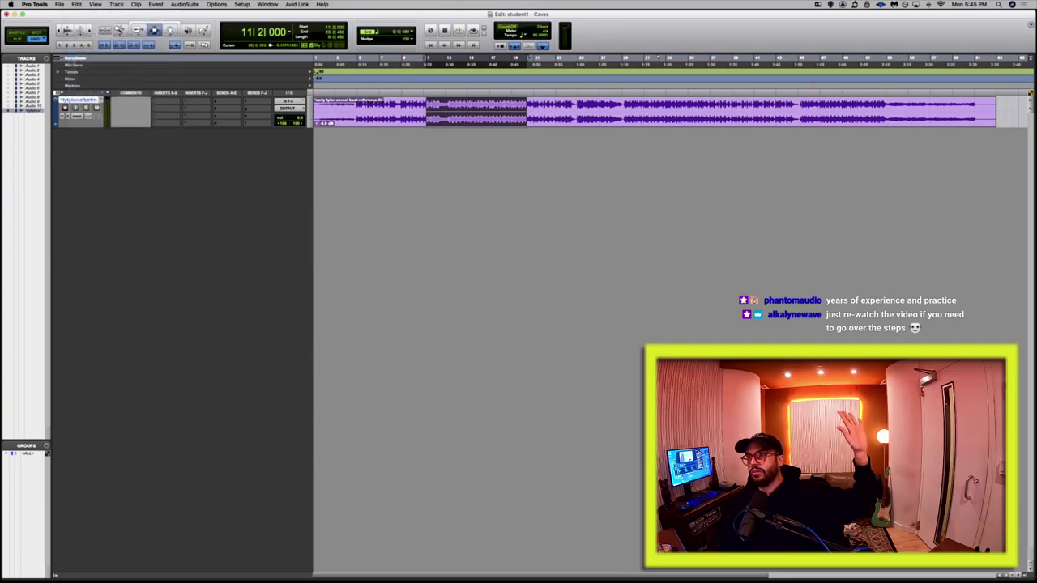
pyautogui.click(800, 113)
pyautogui.click(77, 4)
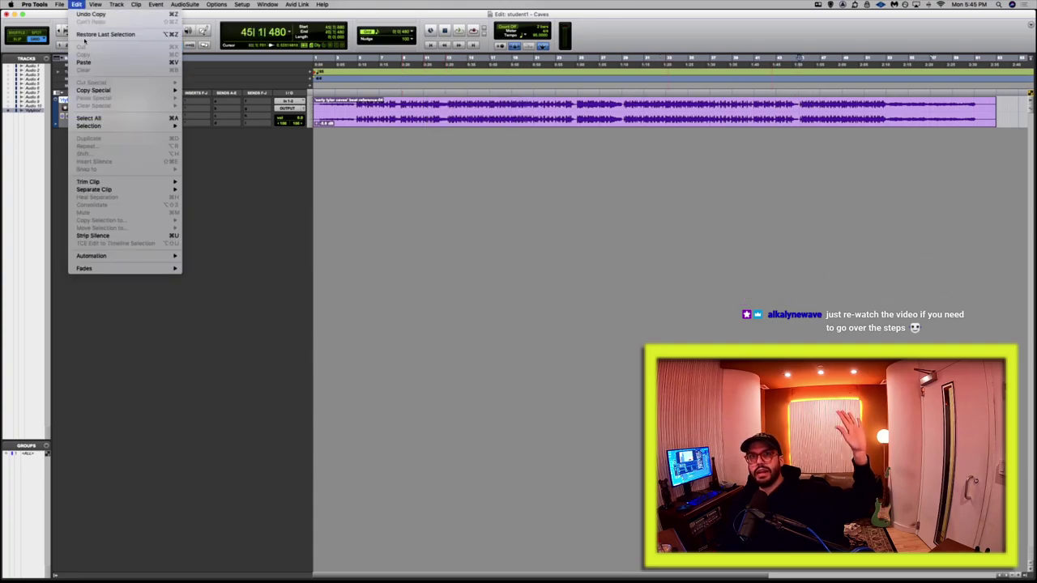
pyautogui.click(84, 62)
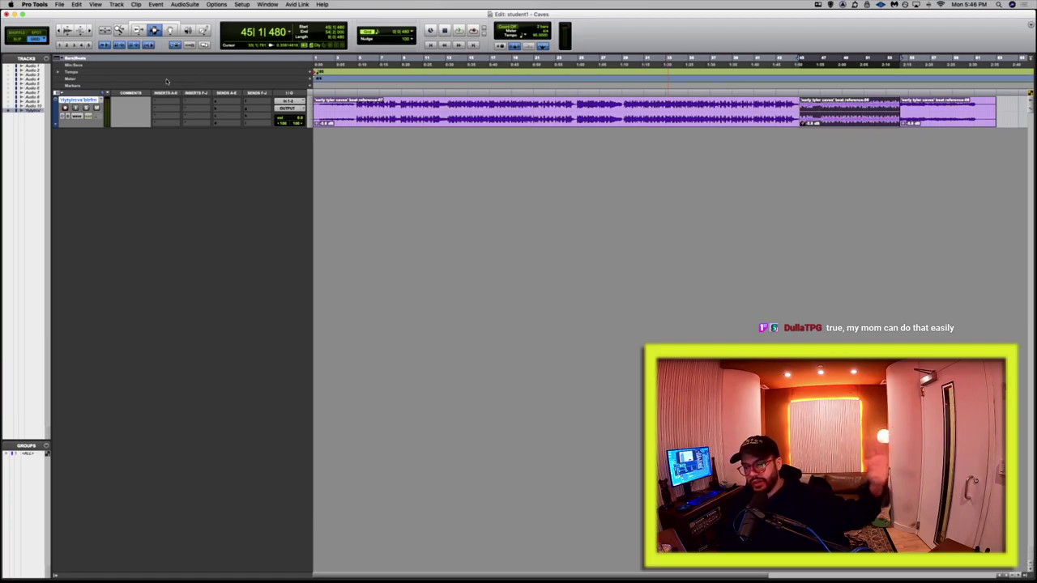
pyautogui.press('super+z')
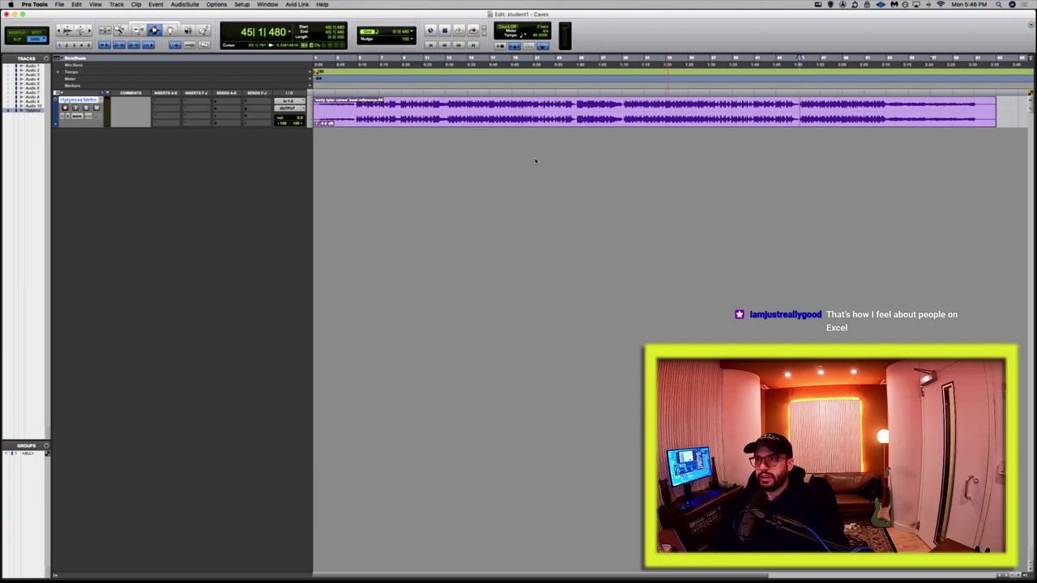
# Try separating the beat section that starts at 13|2|000 and moving it to around bar 33.
pyautogui.moveTo(448, 114); pyautogui.dragTo(509, 118)
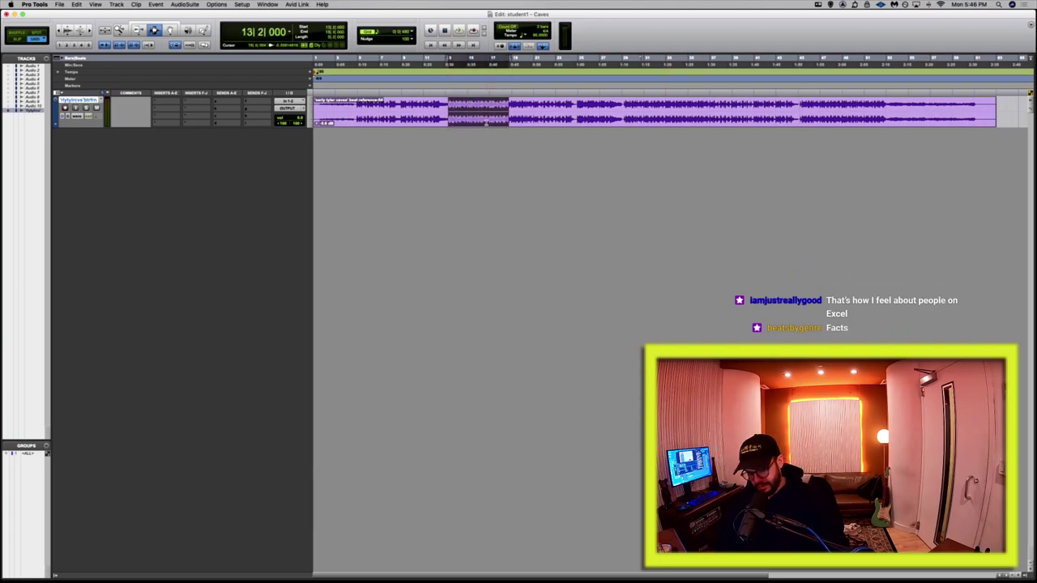
pyautogui.press('super+e')
pyautogui.press('F10')
pyautogui.moveTo(482, 120); pyautogui.dragTo(696, 112)
# Try moving short pieces of the beat, including the one at 34|4|480, to earlier spots between bars 25 and 29.
pyautogui.click(691, 111)
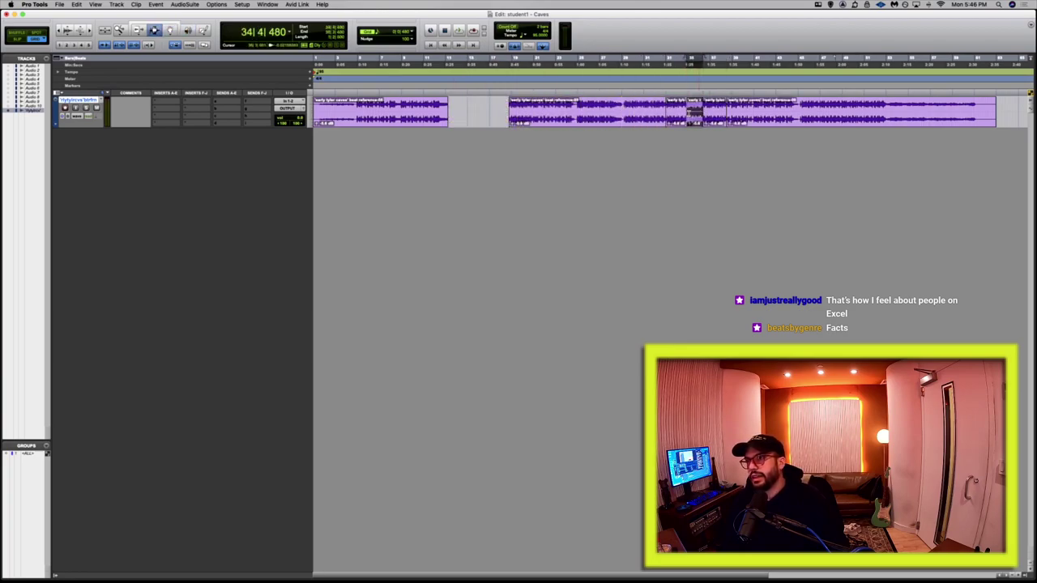
pyautogui.click(693, 111)
pyautogui.press('F8')
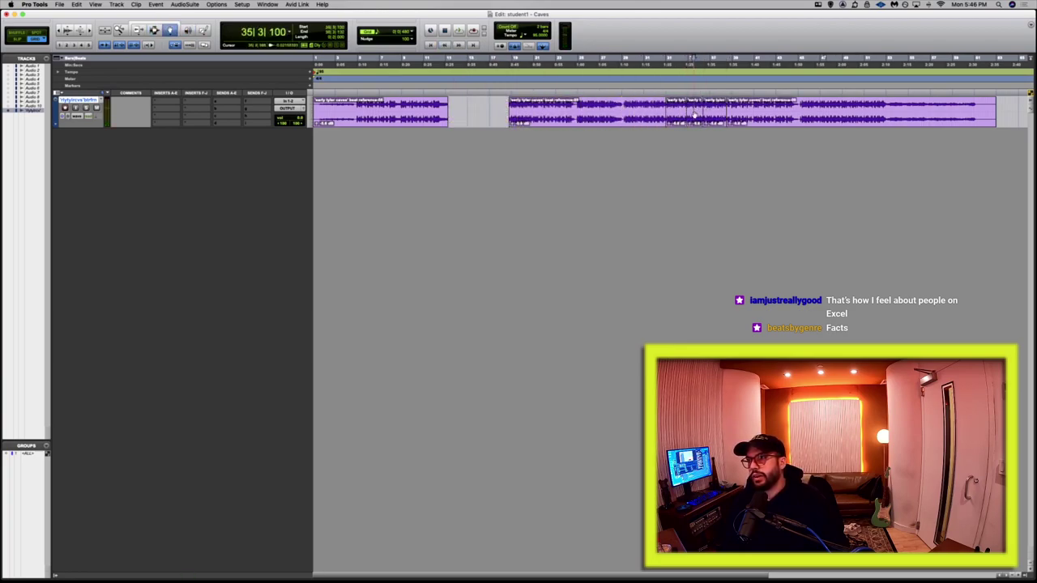
pyautogui.moveTo(694, 112); pyautogui.dragTo(620, 112)
pyautogui.press('F7')
pyautogui.click(585, 112)
pyautogui.press('F8')
pyautogui.press('F7')
pyautogui.click(620, 112)
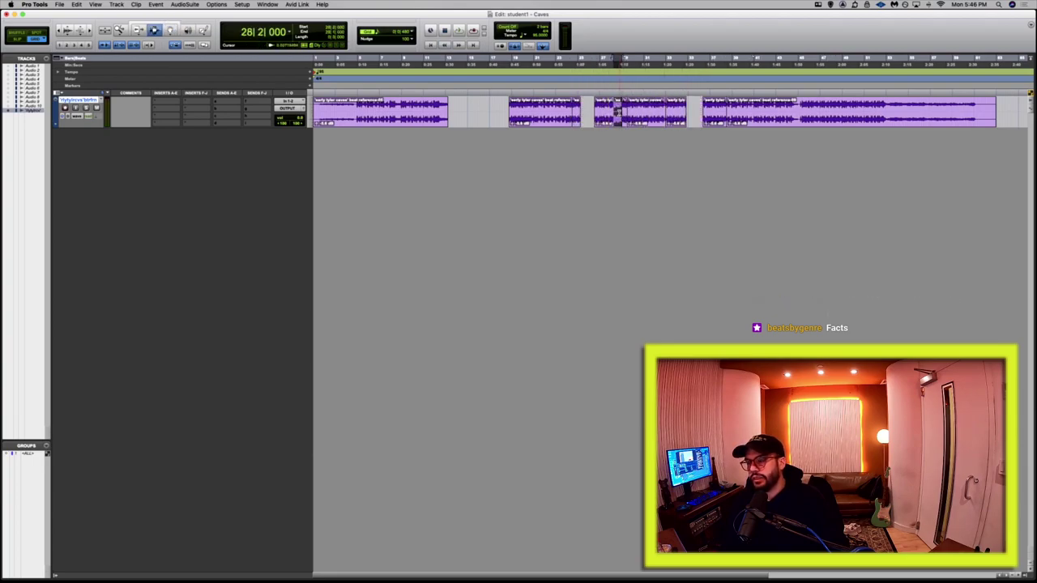
# Try duplicating the short selection at 28|2|000 repeatedly along the track up to 36|3|000.
pyautogui.press('KP_Add')
pyautogui.press('KP_Add')
pyautogui.press('KP_Add')
pyautogui.press('KP_Add')
pyautogui.press('KP_Add')
pyautogui.press('KP_Add')
pyautogui.press('KP_Add')
pyautogui.press('KP_Add')
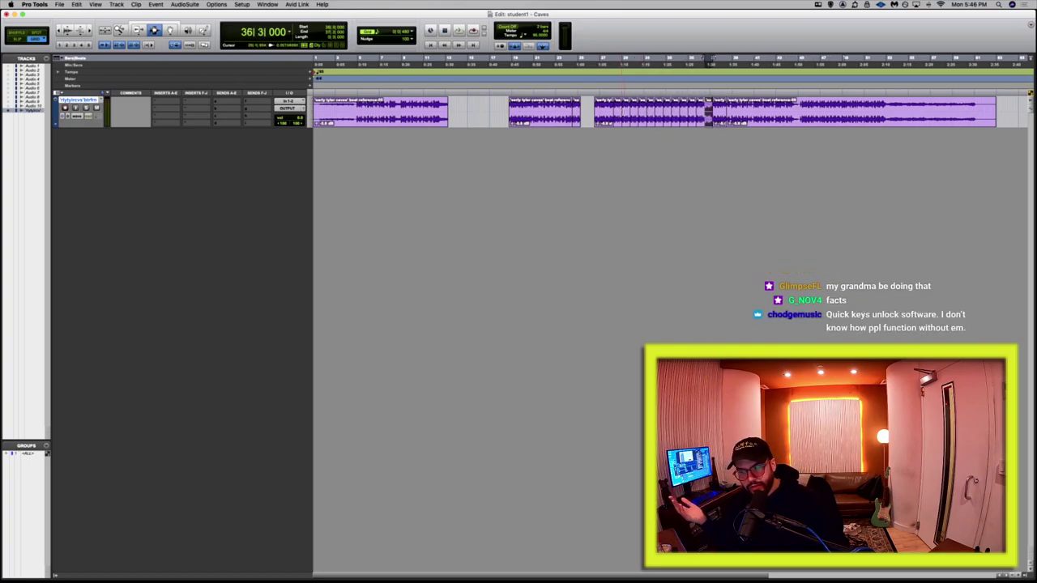
# Undo all the duplicates, cuts and clip moves made on the beat.
pyautogui.press('KP_Subtract')
pyautogui.press('KP_Subtract')
pyautogui.press('KP_Subtract')
pyautogui.press('KP_Subtract')
pyautogui.press('KP_Subtract')
pyautogui.press('KP_Subtract')
pyautogui.press('KP_Subtract')
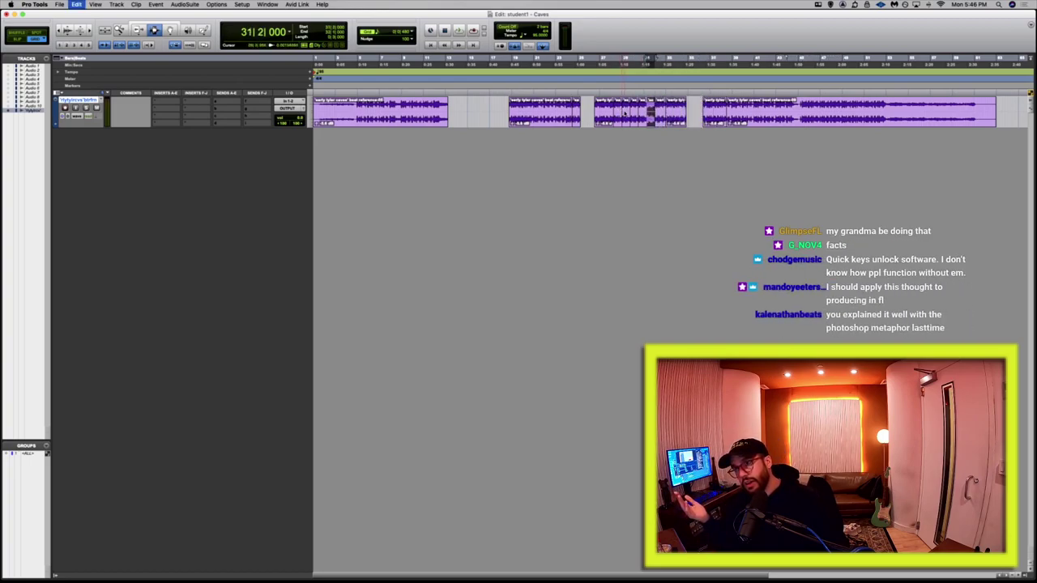
pyautogui.moveTo(648, 113); pyautogui.dragTo(625, 115)
pyautogui.press('super+z')
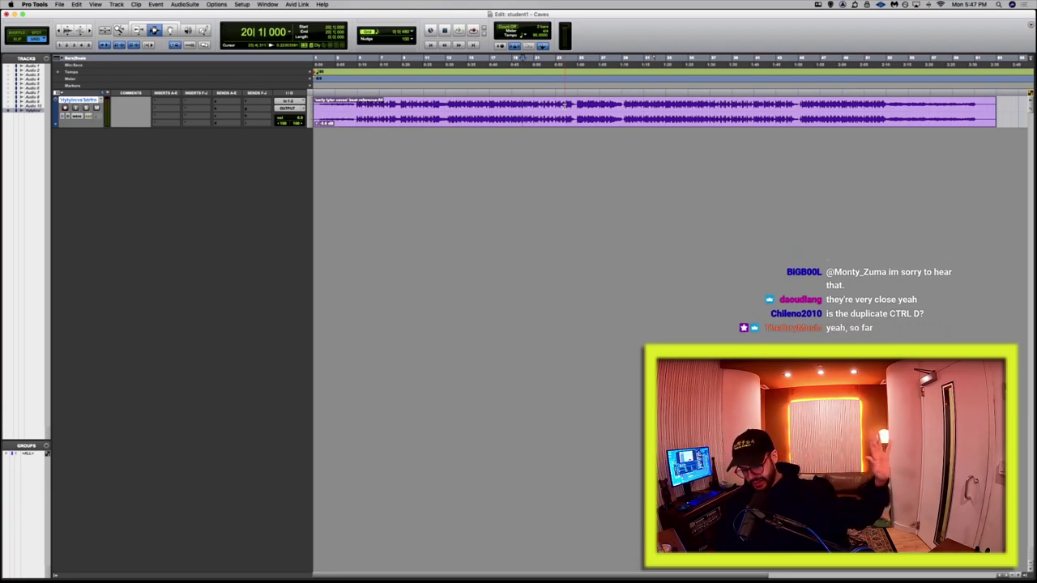
# Try duplicating the beat section that starts at 23|4|480.
pyautogui.moveTo(565, 105); pyautogui.dragTo(626, 106)
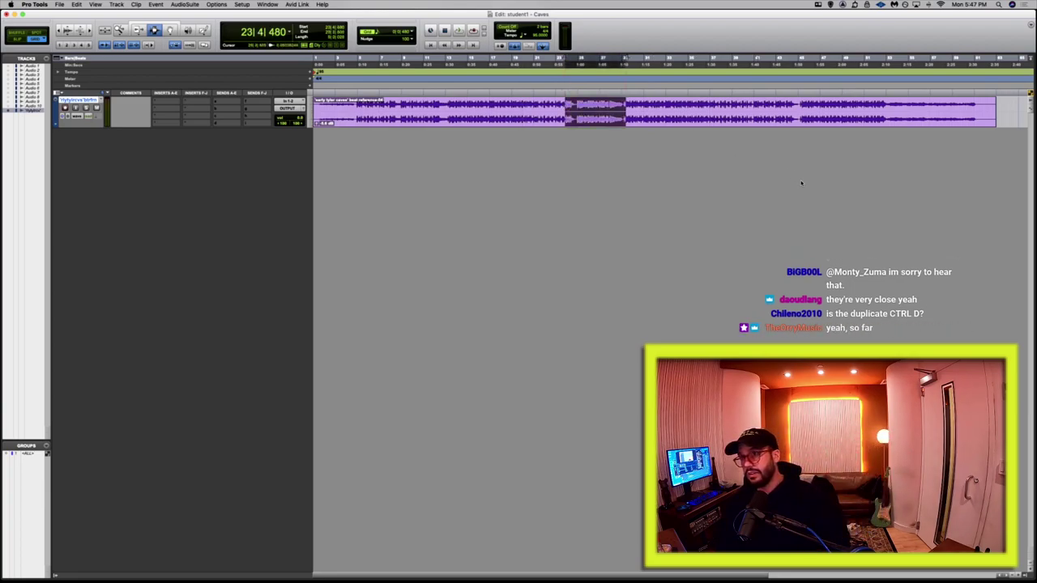
pyautogui.press('super+d')
pyautogui.press('super+z')
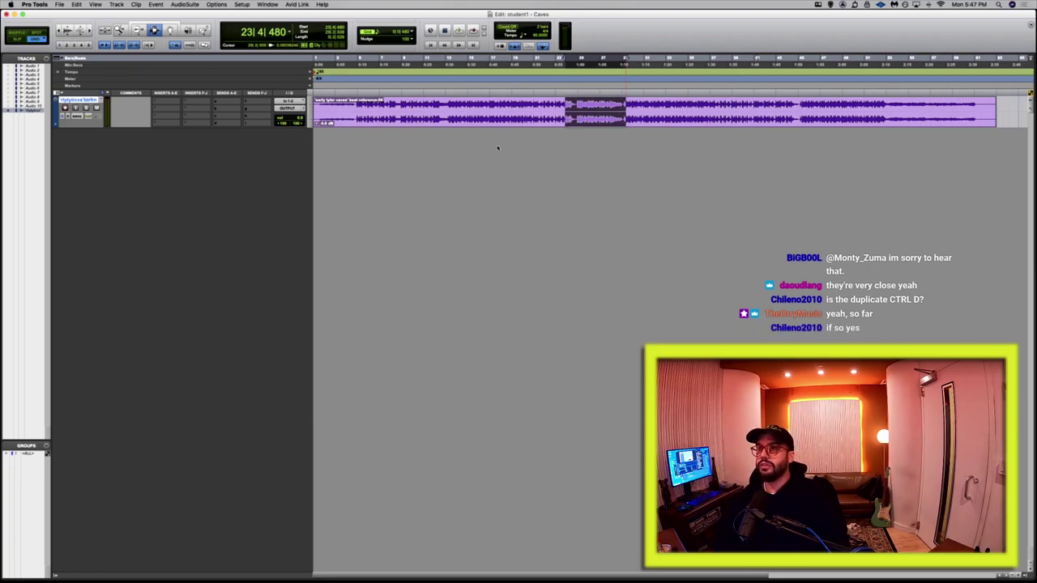
# Try repeating the eighth-note slice at 13|2|480 up to 14|1|000 and play the result from 13|1|480.
pyautogui.press('super+bracketright')
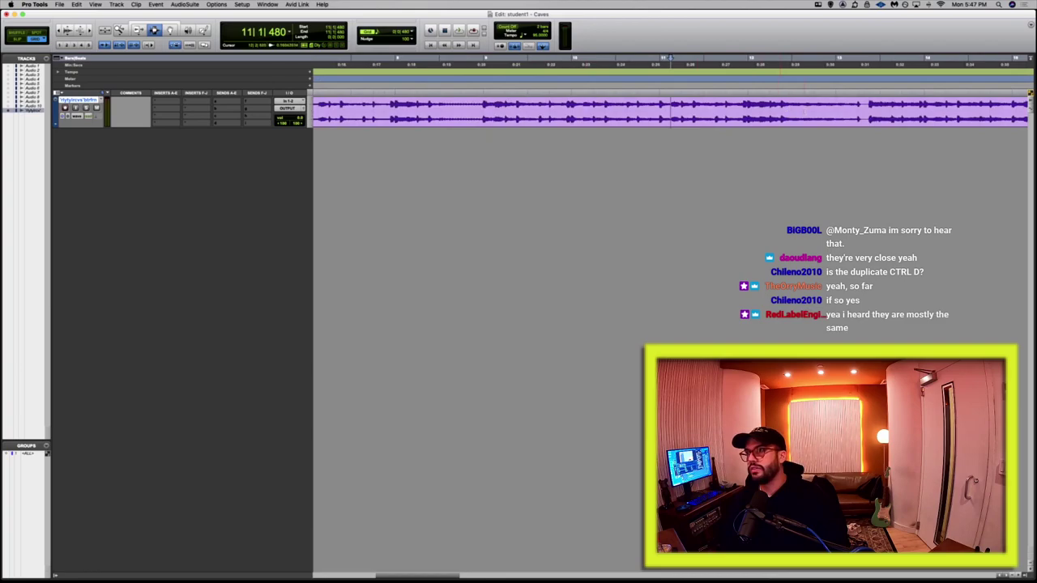
pyautogui.press('super+d')
pyautogui.press('super+d')
pyautogui.press('super+d')
pyautogui.press('super+d')
pyautogui.press('super+d')
pyautogui.press('super+d')
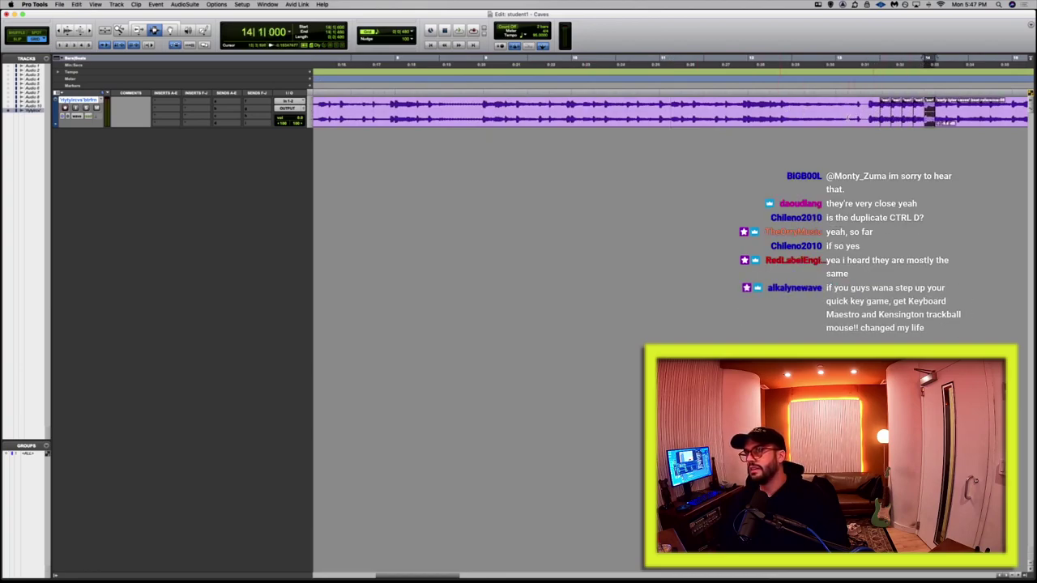
pyautogui.press('space')
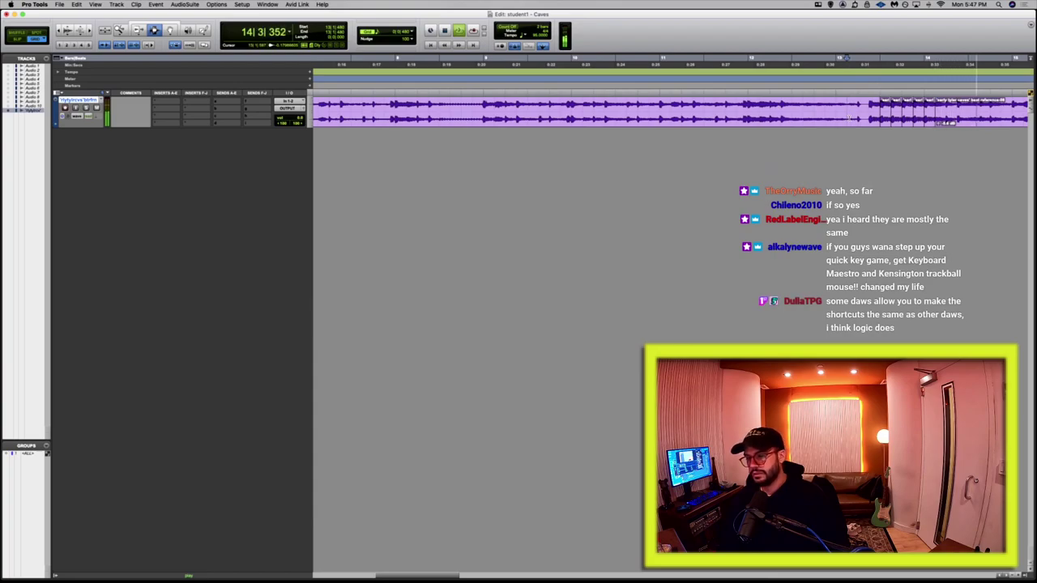
pyautogui.press('space')
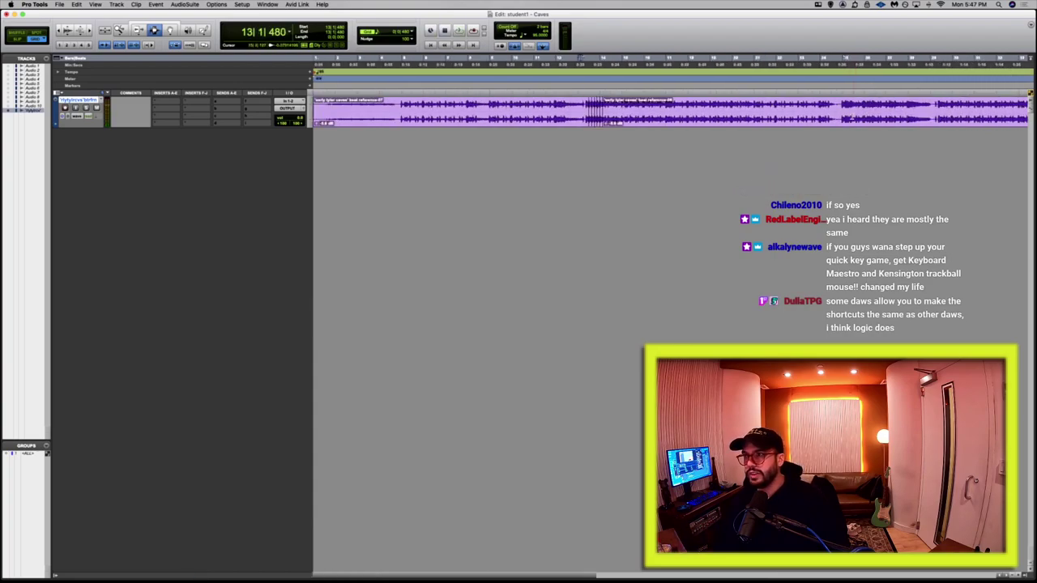
pyautogui.press('super+d')
# Highlight the eighth note at 13|3|000 and set the grid to 1/16 note.
pyautogui.press('super+]')
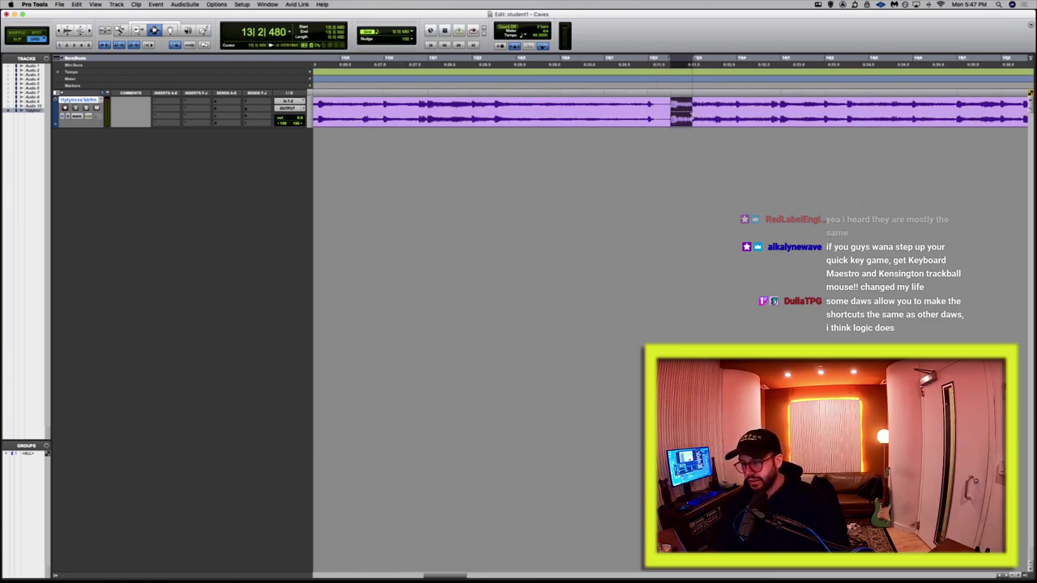
pyautogui.press('super+d')
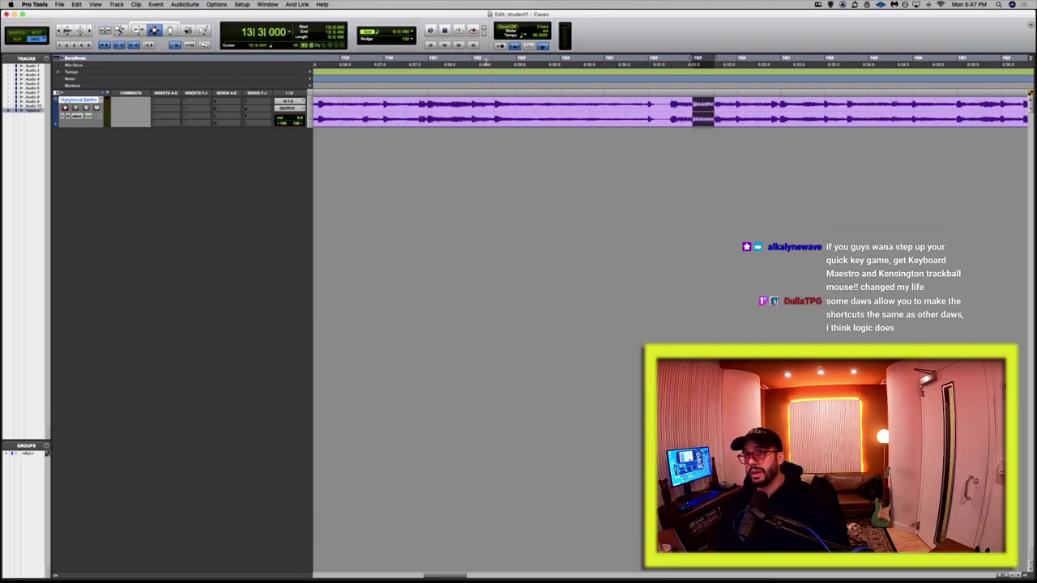
pyautogui.click(415, 36)
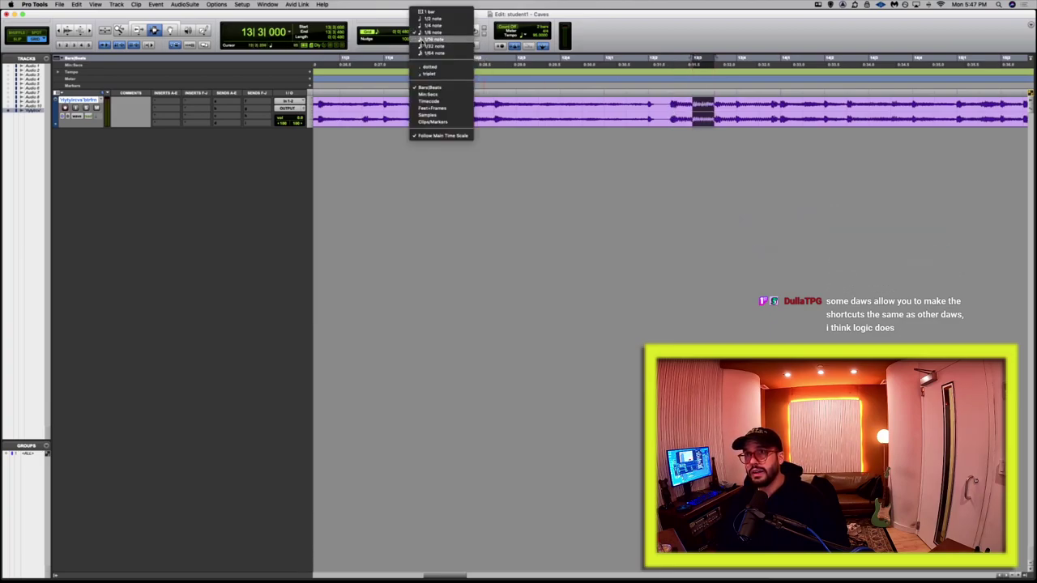
pyautogui.click(422, 39)
# Try repeating the sixteenth-note slice at 13|2|480 several times in a row and play the stutter.
pyautogui.press('super+d')
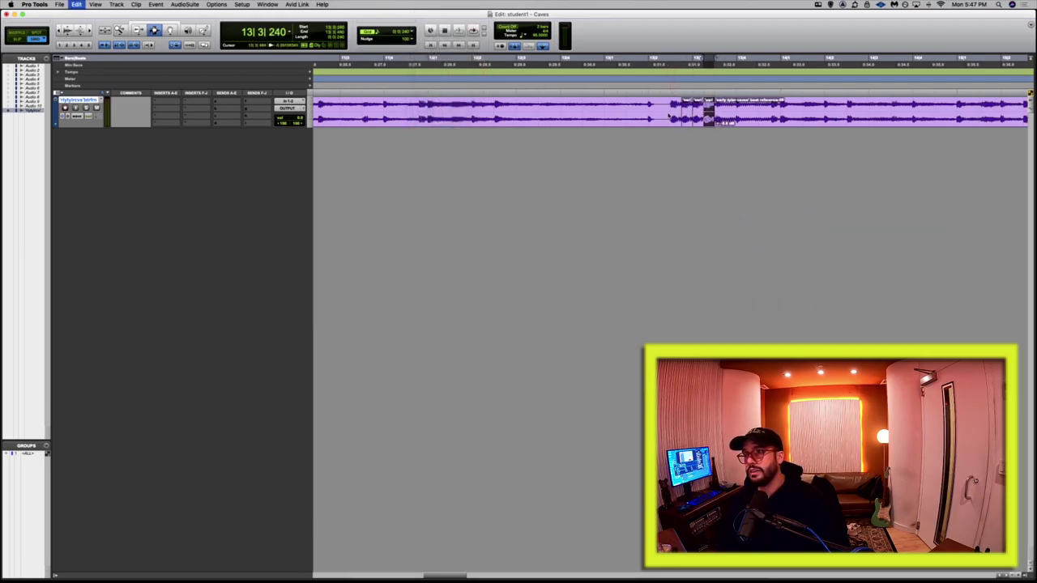
pyautogui.press('super+d')
pyautogui.press('super+d')
pyautogui.press('super+d')
pyautogui.press('space')
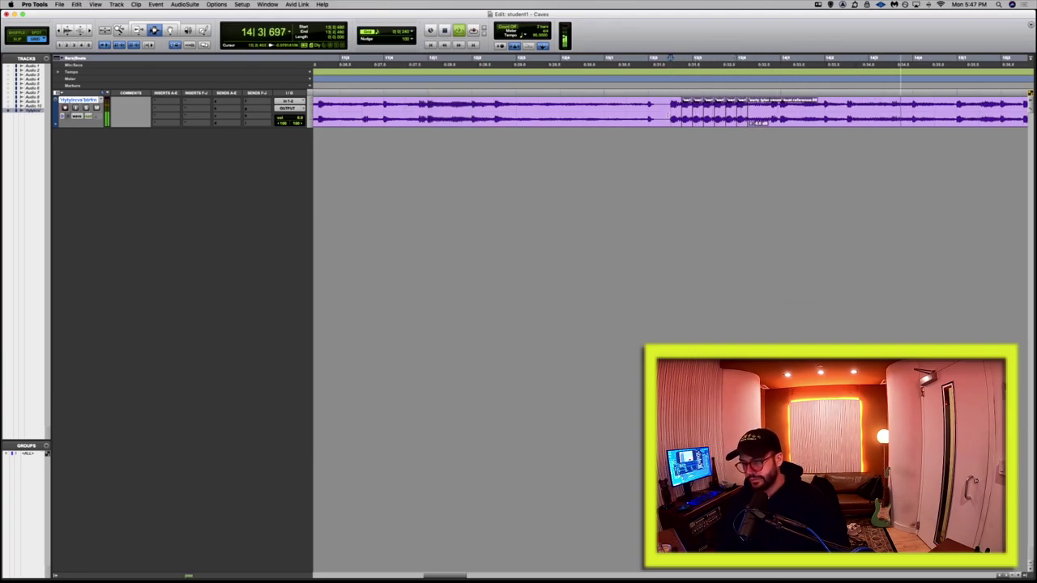
# Undo the sixteenth-note repeats and stop playback.
pyautogui.press('super+z')
pyautogui.press('super+z')
pyautogui.press('super+z')
pyautogui.press('super+z')
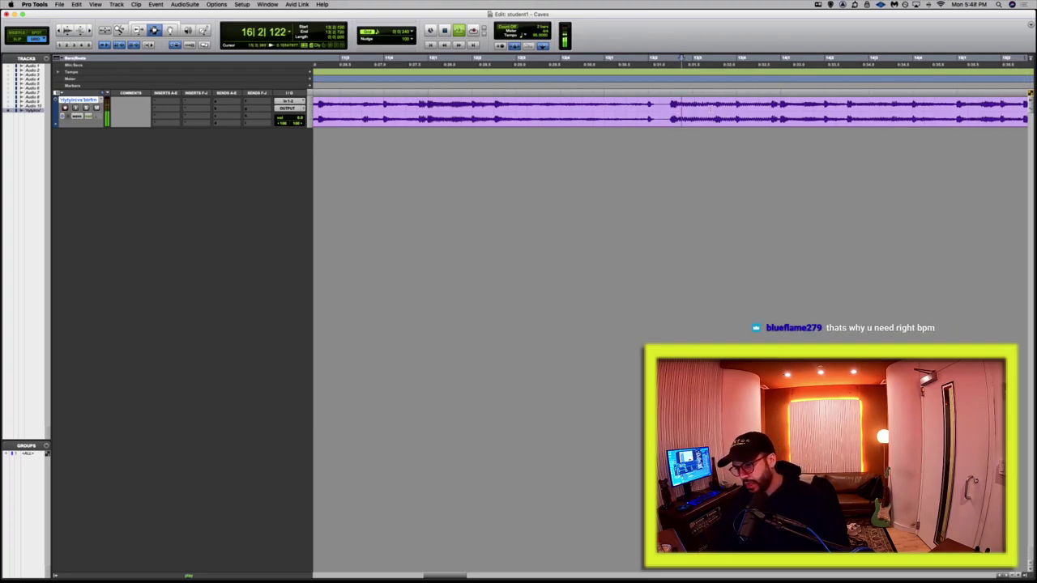
pyautogui.press('space')
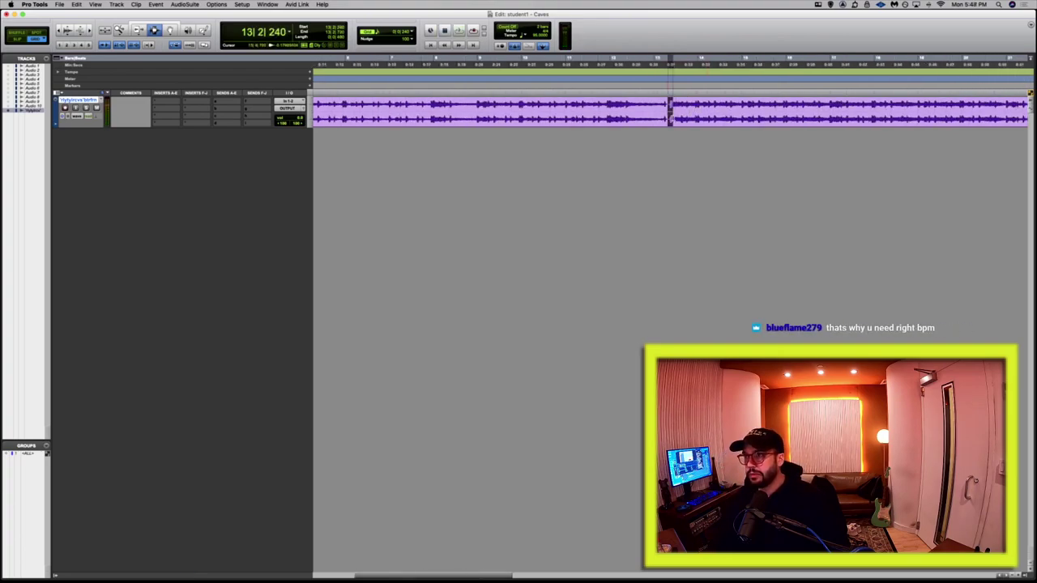
# Select the eighth-note slice from 13|2|480 to 13|3|000 and duplicate it once.
pyautogui.hotkey('shift', 'Tab')
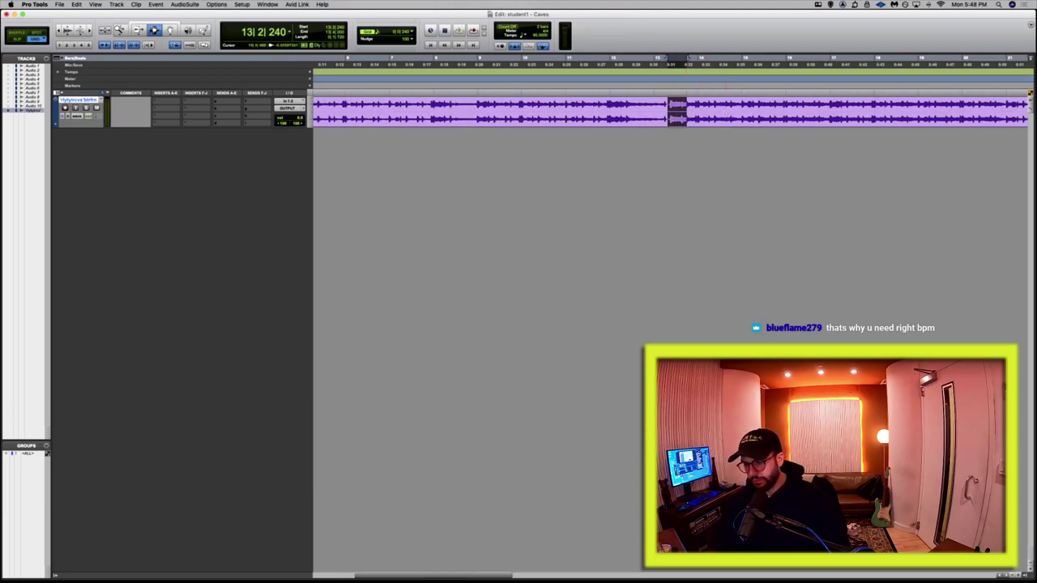
pyautogui.moveTo(666, 110); pyautogui.dragTo(779, 110)
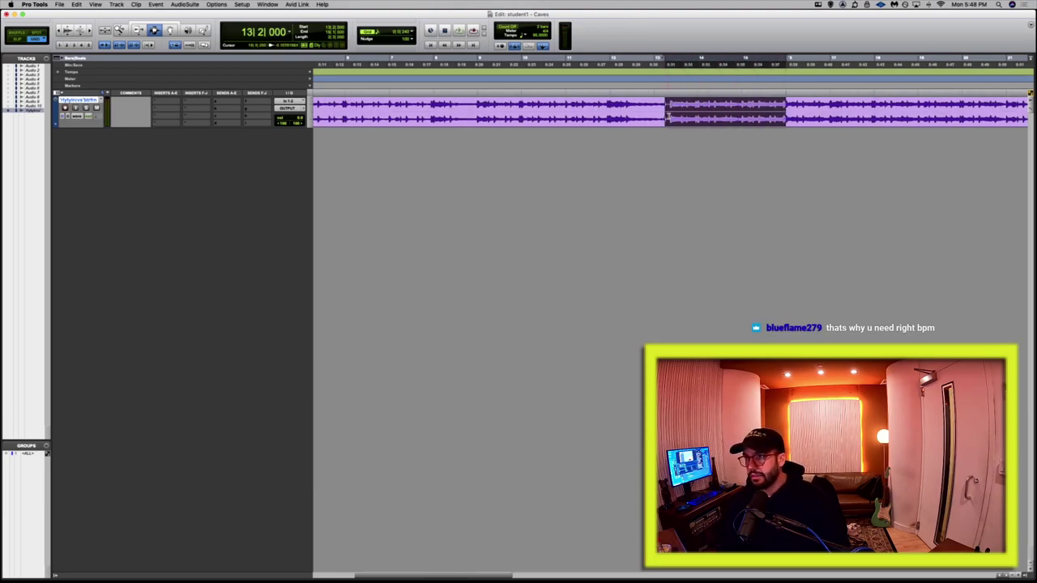
pyautogui.moveTo(667, 115); pyautogui.dragTo(777, 116)
pyautogui.press('super+bracketright')
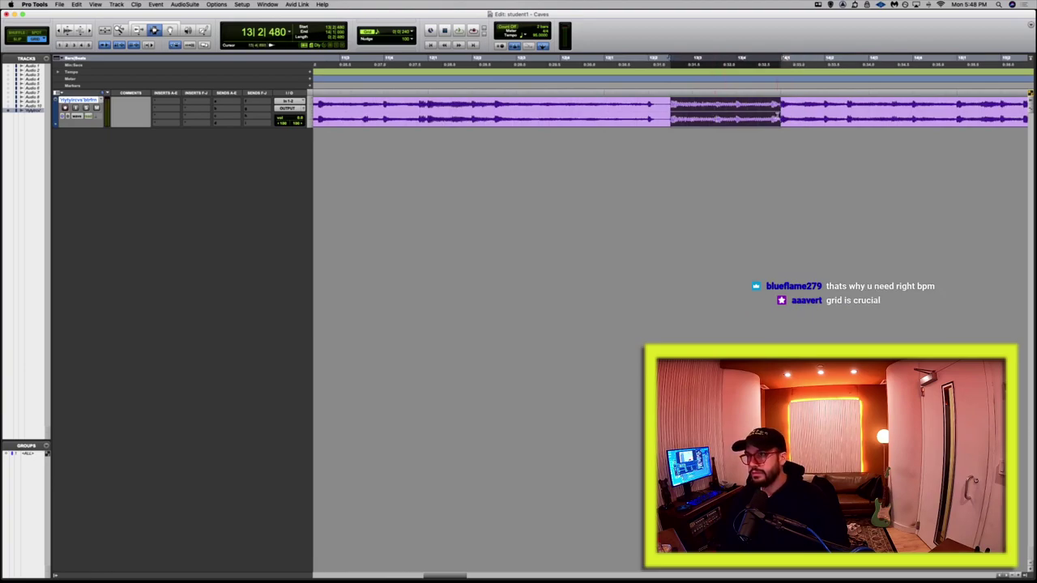
pyautogui.click(680, 113)
pyautogui.hotkey('shift', 'Tab')
pyautogui.moveTo(686, 114); pyautogui.dragTo(710, 113)
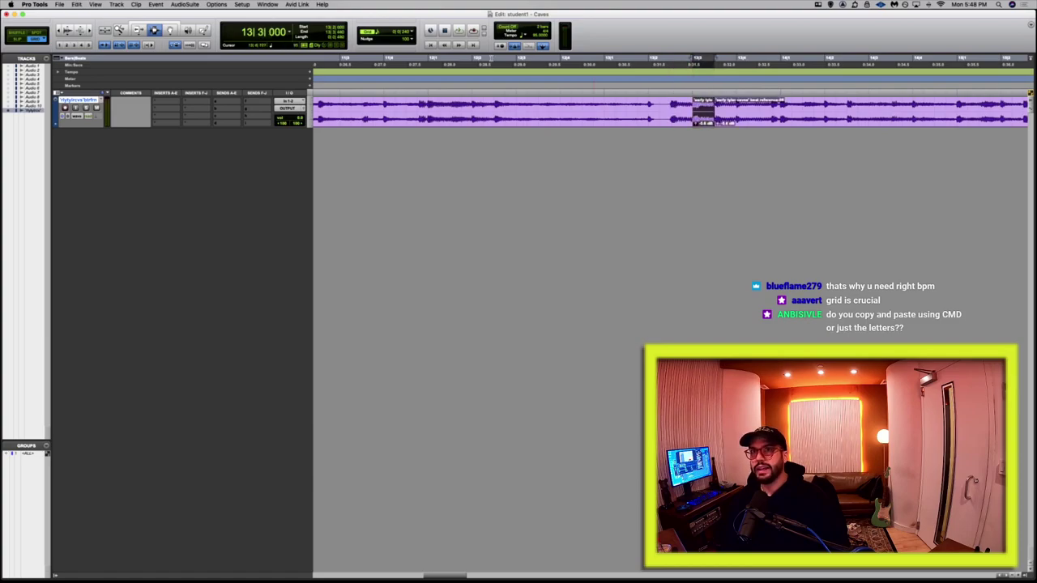
# Reverse the duplicated slice at 13|3|000 with AudioSuite, repeat it once, and play the result from 13|2|480.
pyautogui.click(184, 4)
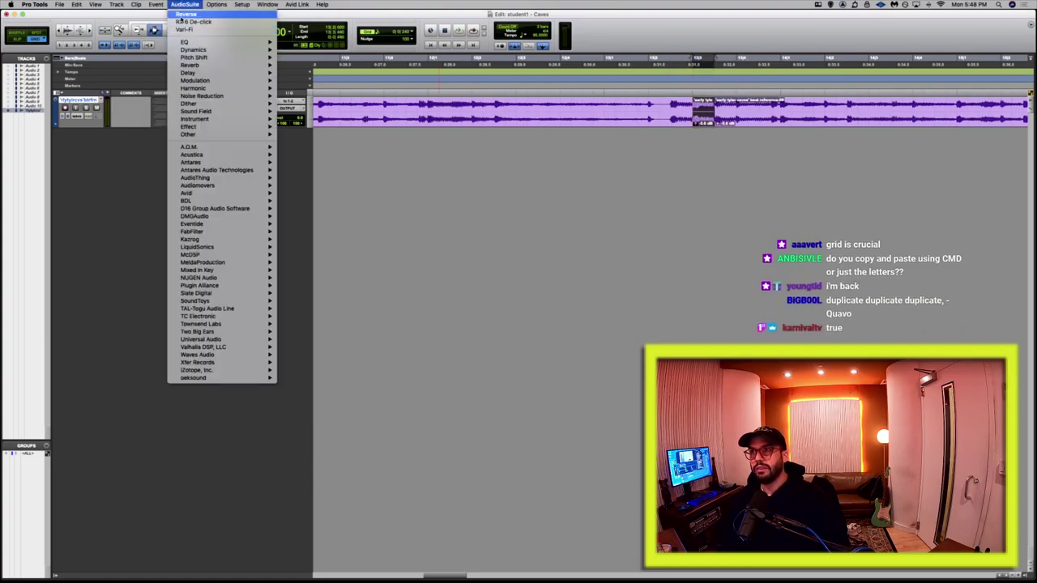
pyautogui.click(183, 14)
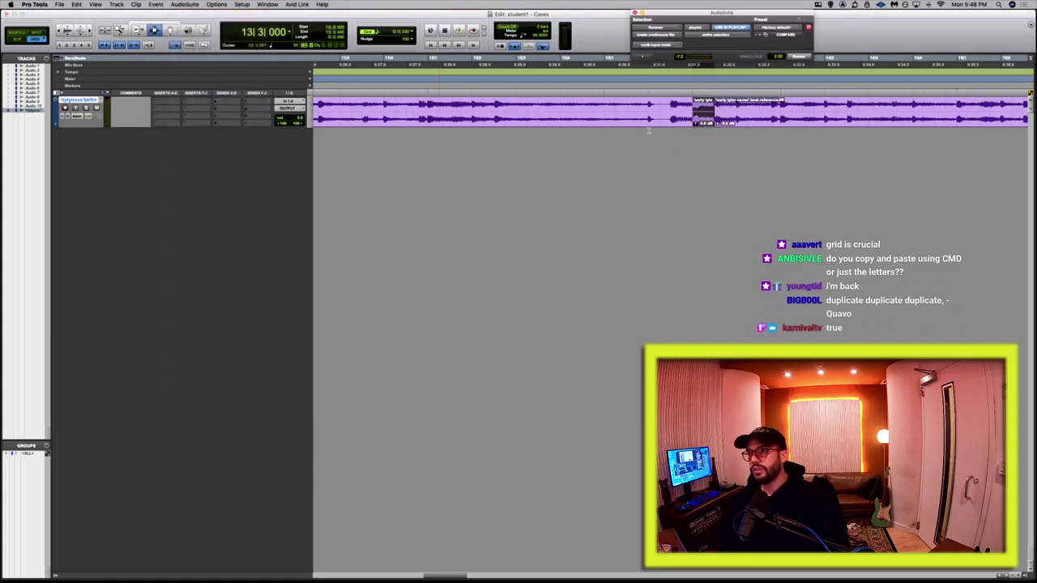
pyautogui.click(798, 56)
pyautogui.press('space')
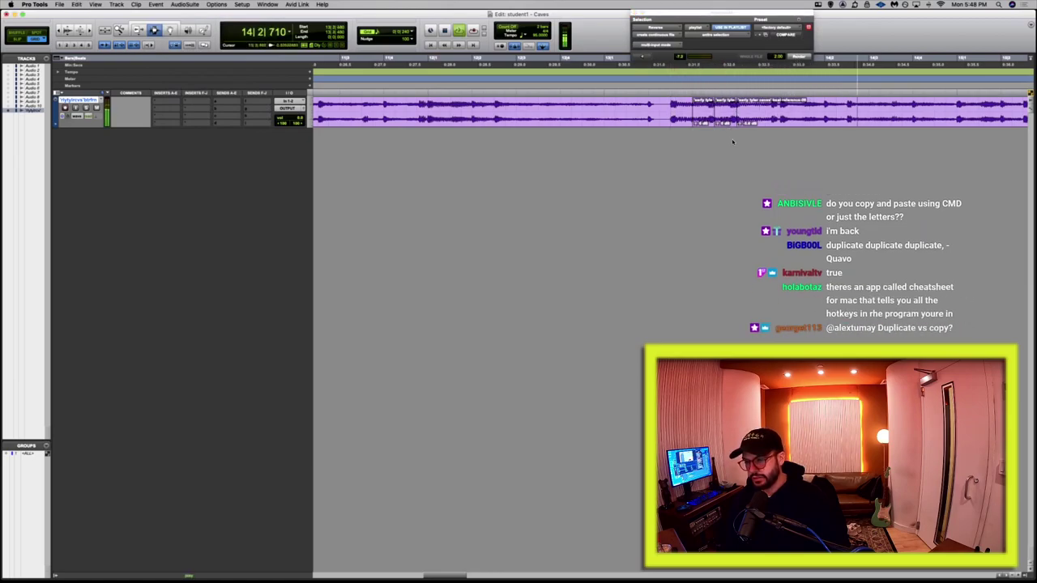
pyautogui.press('space')
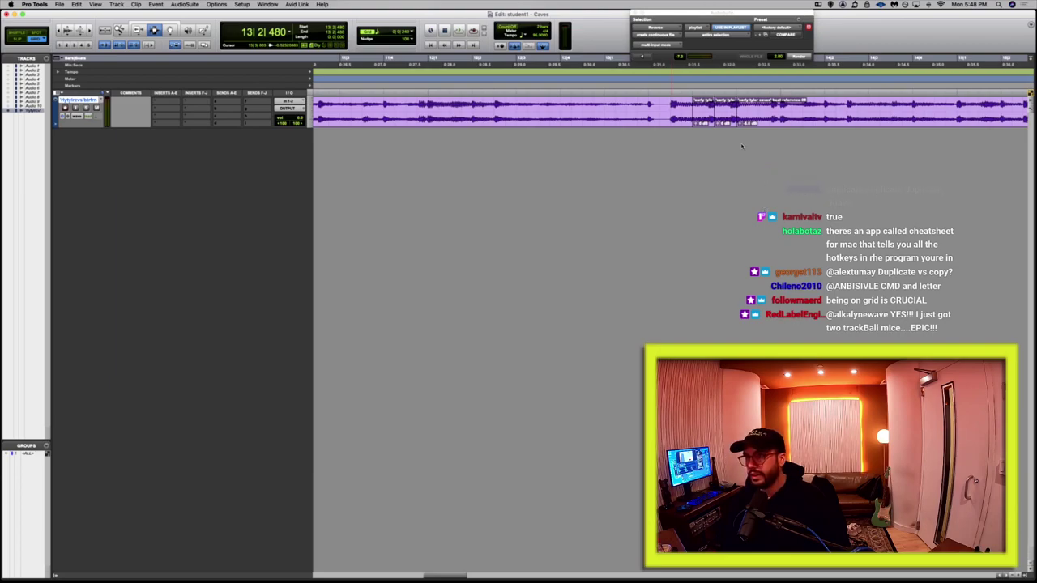
# Delete the eighth-note section right after the repeated slices and play the edited beat.
pyautogui.click(741, 113)
pyautogui.moveTo(736, 115); pyautogui.dragTo(758, 117)
pyautogui.press('Delete')
pyautogui.press('space')
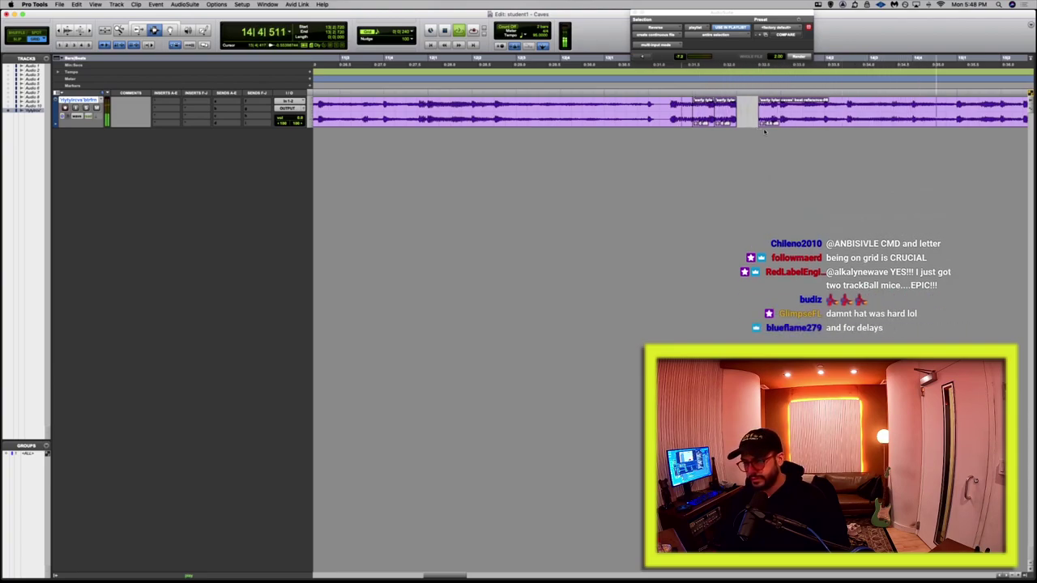
# Stop playback and undo the deletion, reversal and duplication of the slices in the beat.
pyautogui.press('space')
pyautogui.press('super+z')
pyautogui.press('super+z')
pyautogui.press('super+z')
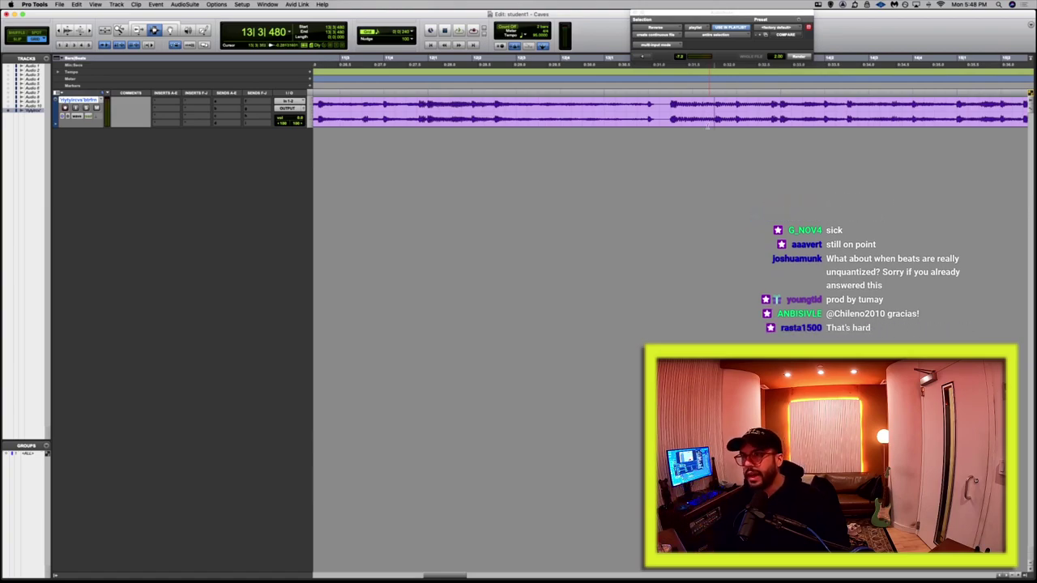
# Play the unedited beat from just before 13|2|480 to hear the section.
pyautogui.moveTo(671, 105); pyautogui.dragTo(693, 109)
pyautogui.click(662, 119)
pyautogui.press('space')
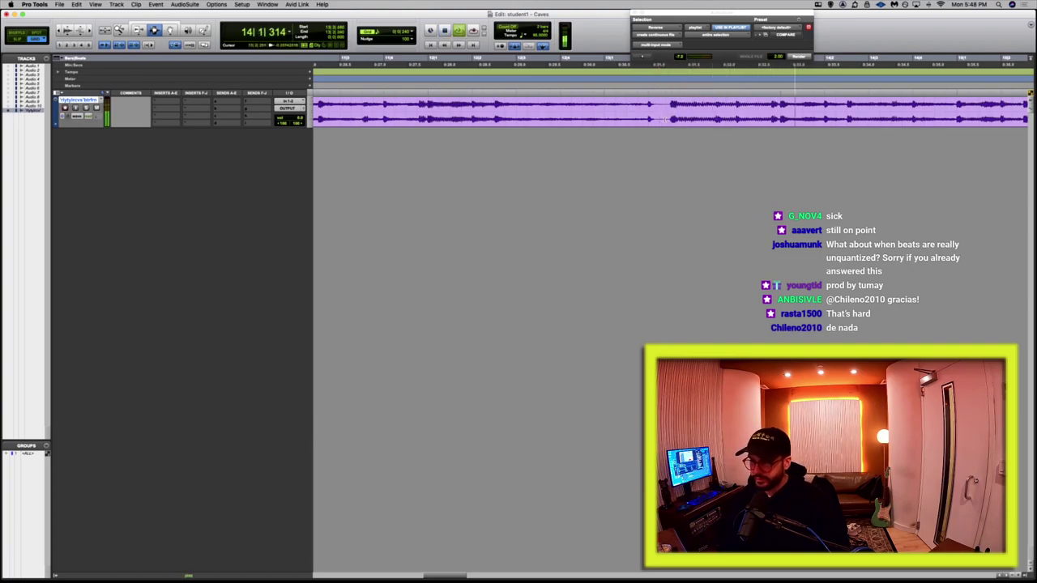
pyautogui.press('space')
# Duplicate the eighth-note slice from 13|2|480 to 13|3|000 and delete the sixteenth-note section at 13|3|240.
pyautogui.moveTo(670, 114); pyautogui.dragTo(682, 119)
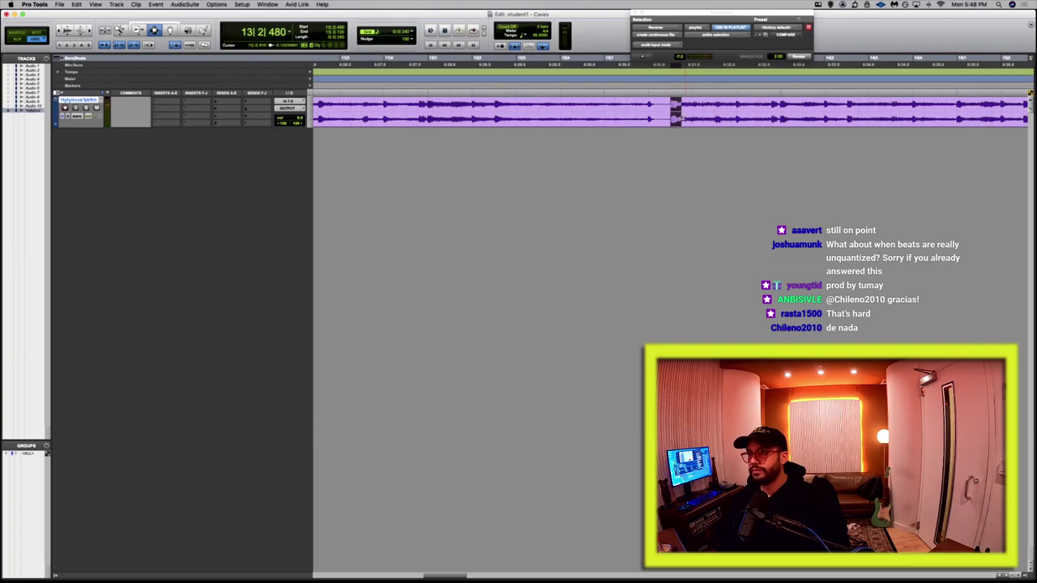
pyautogui.press('super+d')
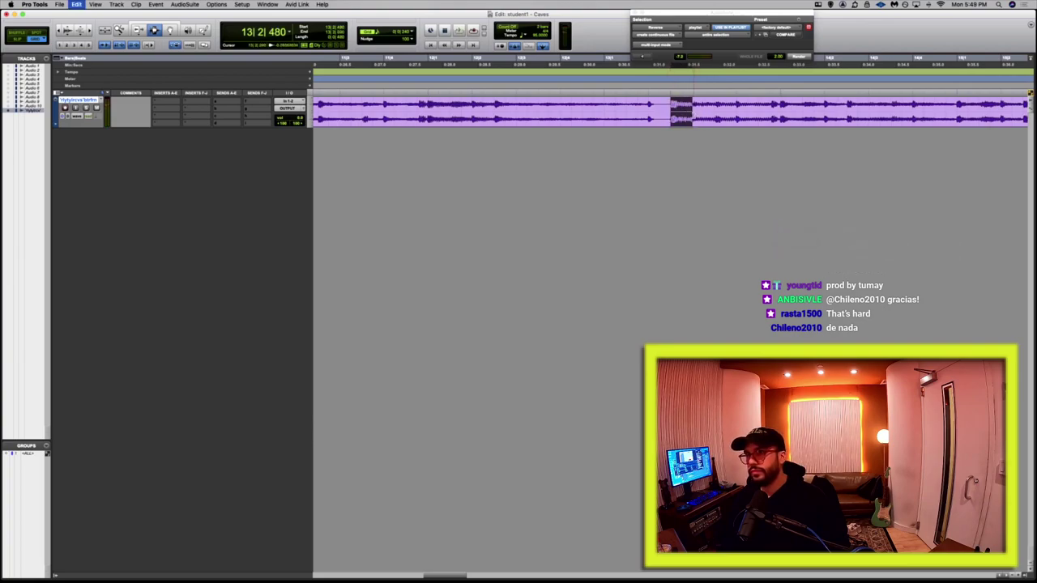
pyautogui.moveTo(703, 113); pyautogui.dragTo(712, 114)
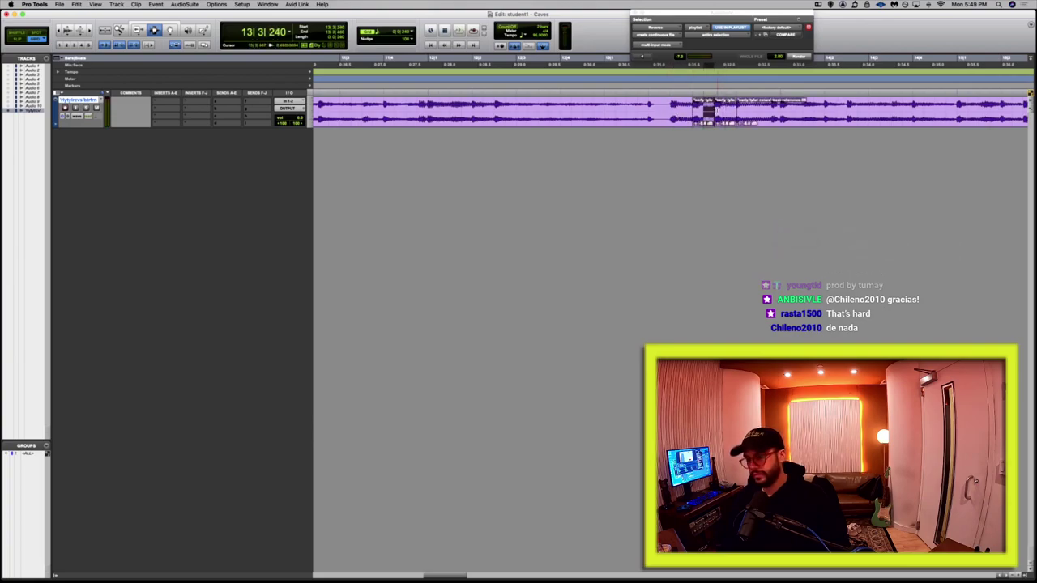
pyautogui.press('Delete')
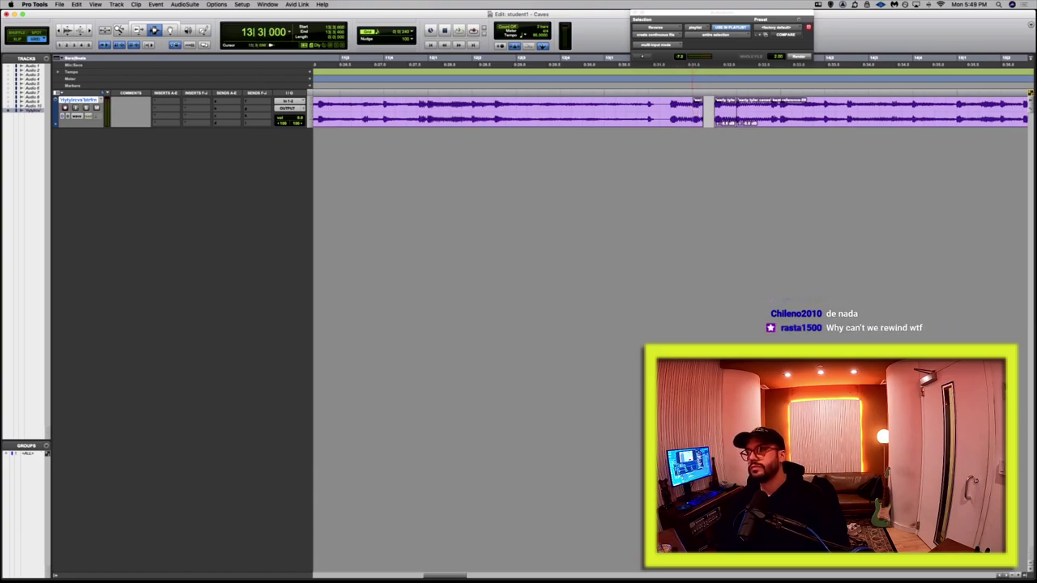
# Render a Vari-Fi slow-down on the slice at 13|3|000 and fill the gap at 13|3|240 with a sixteenth-note slice.
pyautogui.click(183, 4)
pyautogui.click(213, 243)
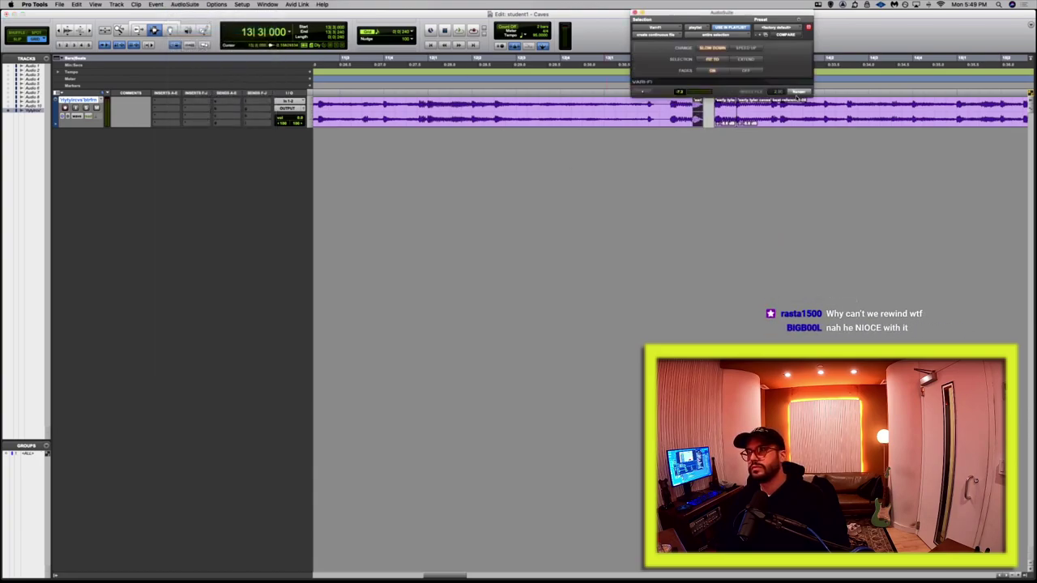
pyautogui.click(703, 113)
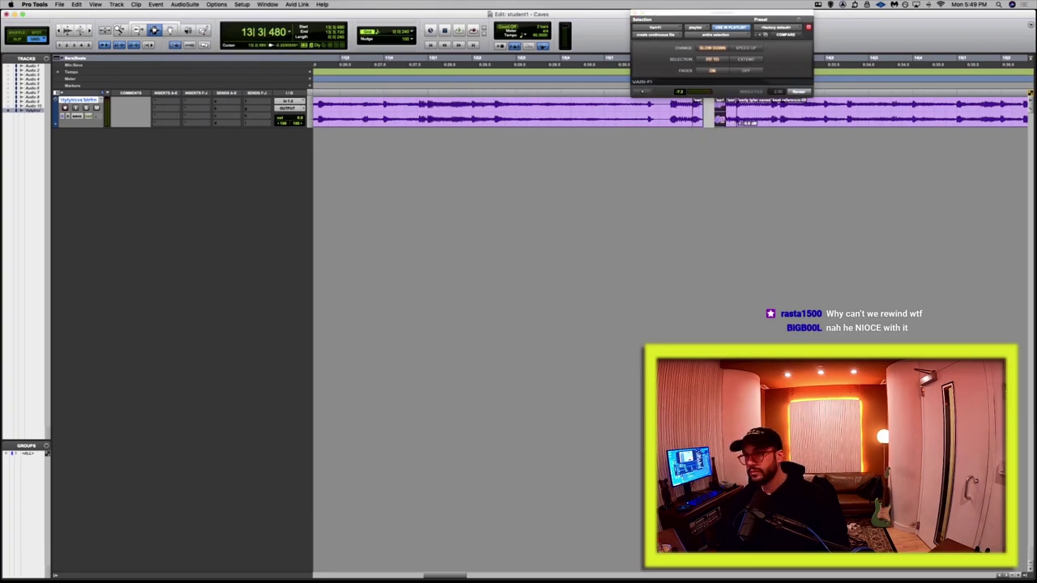
pyautogui.press('-')
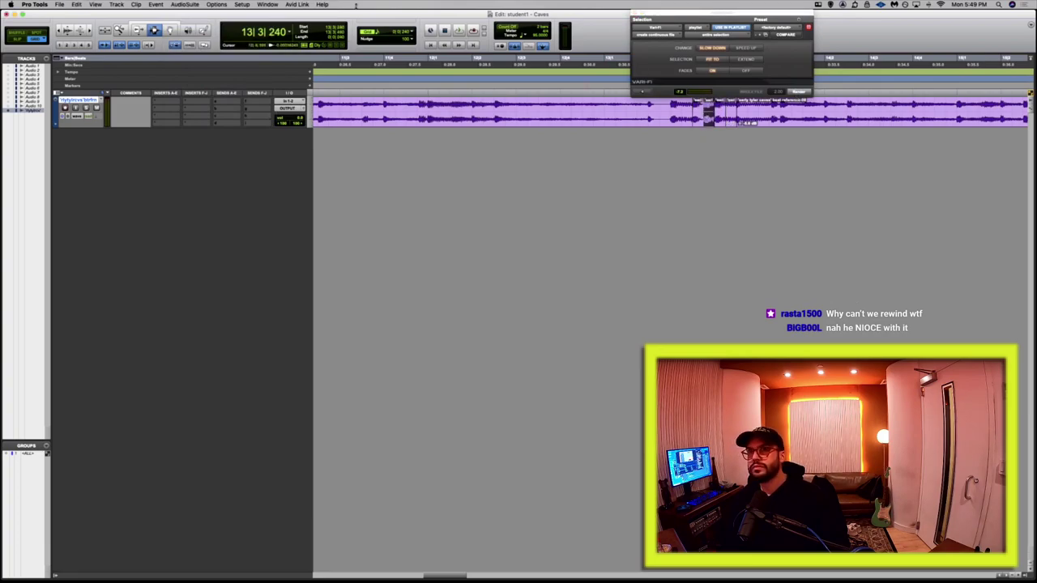
# Reverse the sixteenth-note slice at 13|3|240 with AudioSuite and play the edited beat.
pyautogui.click(185, 5)
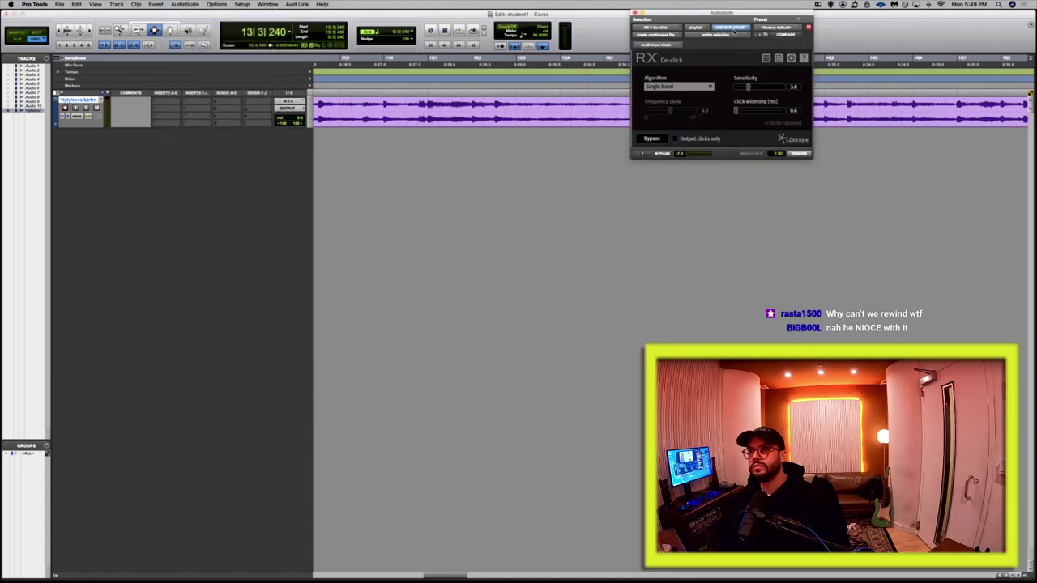
pyautogui.click(635, 12)
pyautogui.click(191, 4)
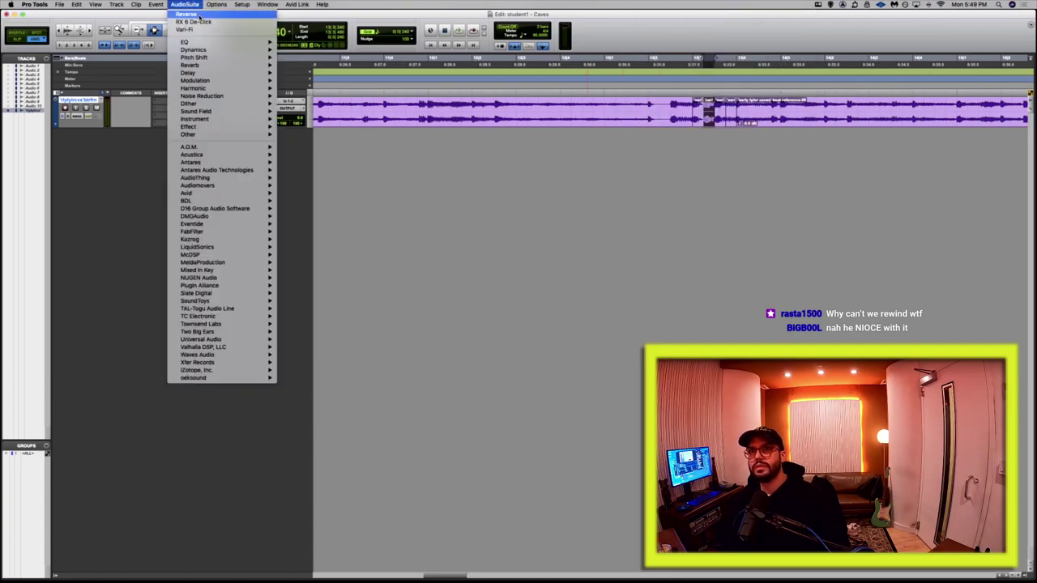
pyautogui.click(210, 307)
pyautogui.click(798, 56)
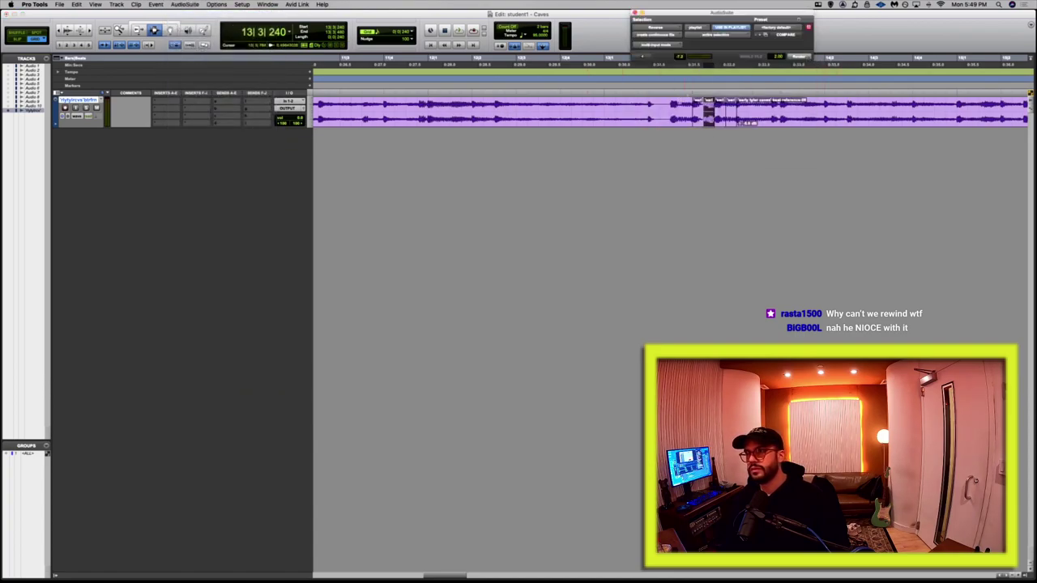
pyautogui.press('space')
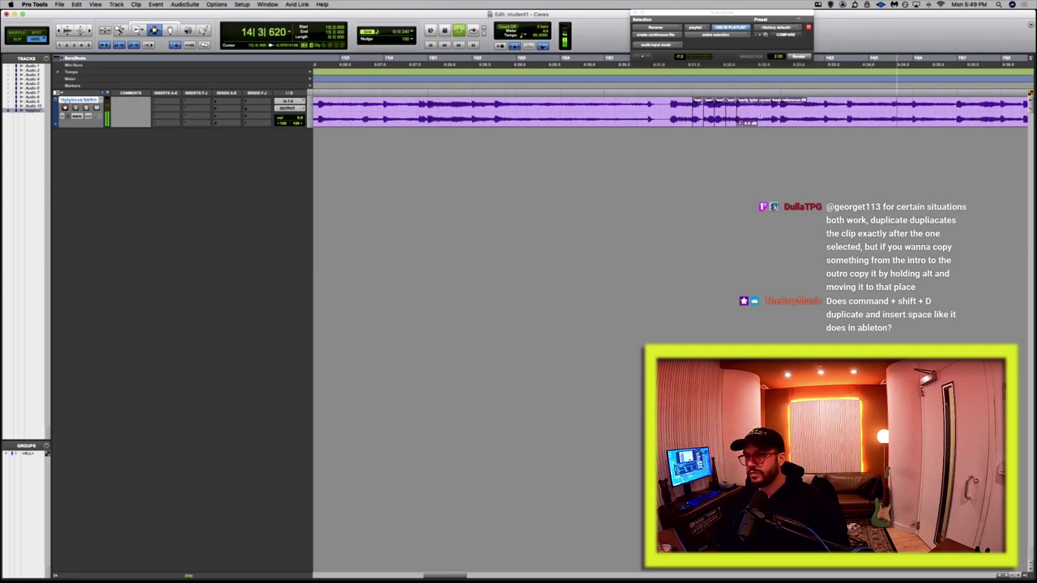
# Undo the slice edits, stop playback and close the AudioSuite window.
pyautogui.press('super+z')
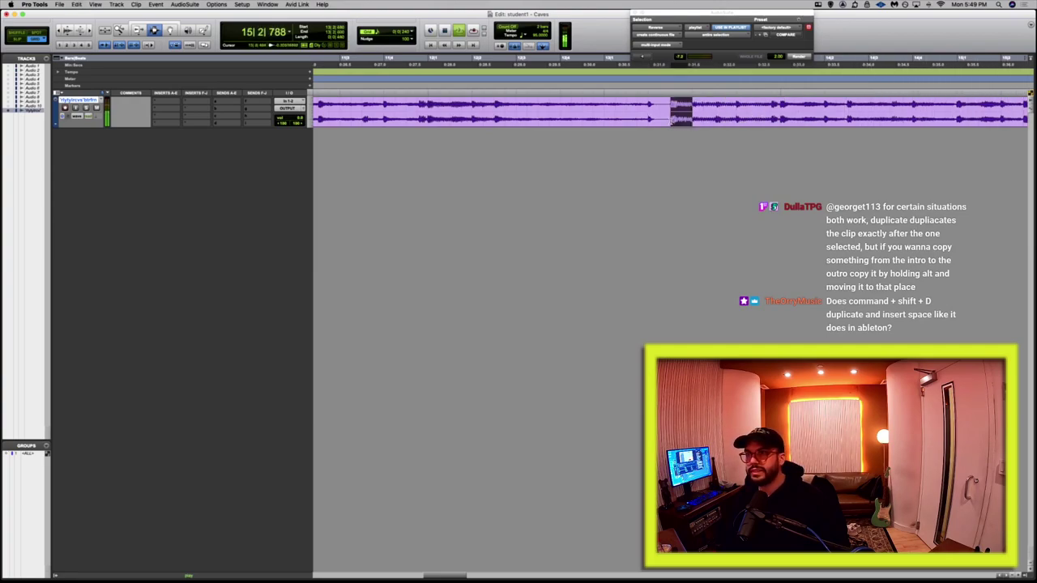
pyautogui.press('space')
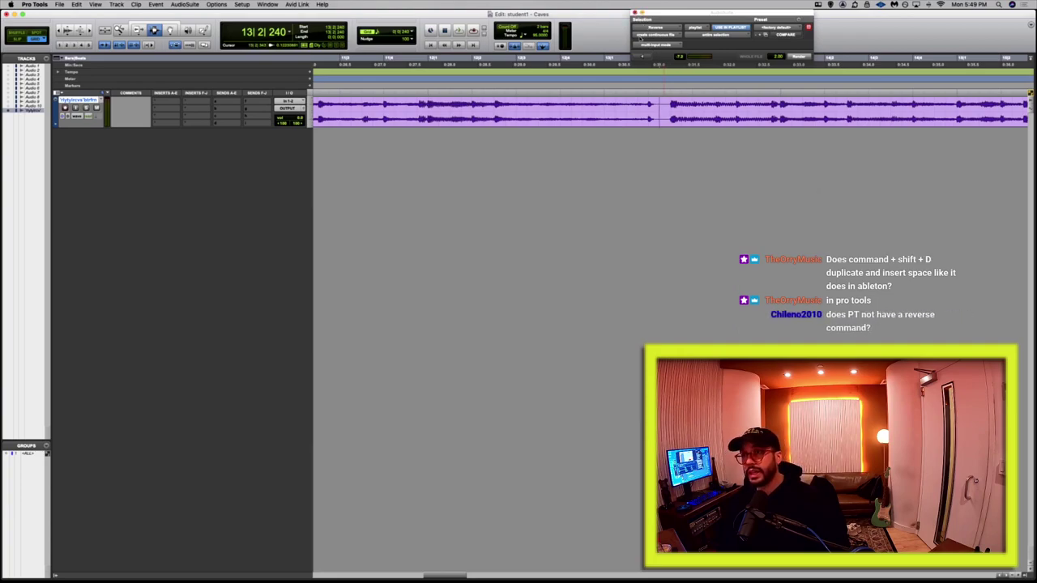
pyautogui.click(635, 13)
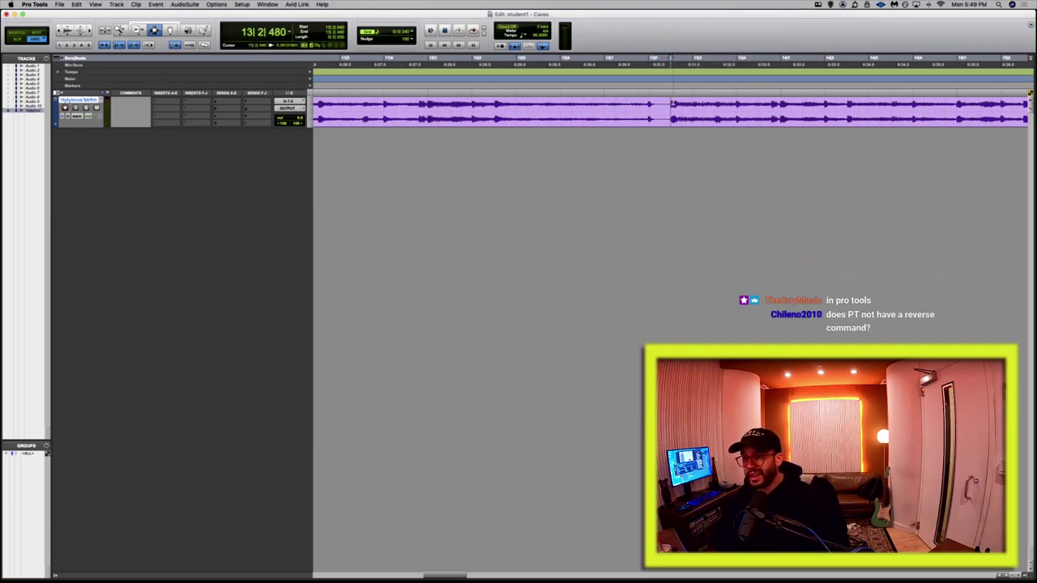
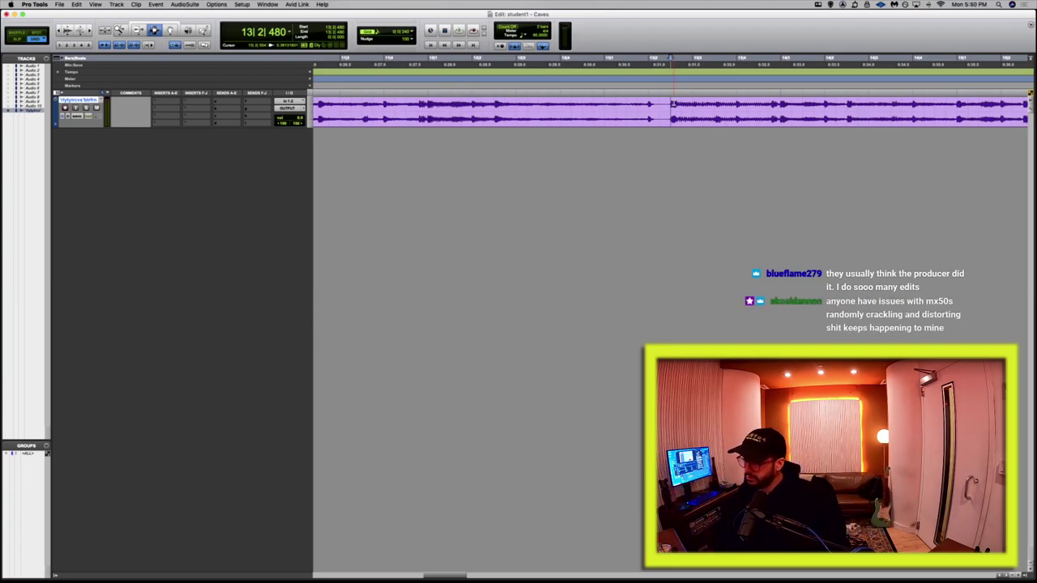
# Select the eighth-note slice at 13|2|480 and duplicate the beat track without its active playlist.
pyautogui.moveTo(670, 104); pyautogui.dragTo(693, 106)
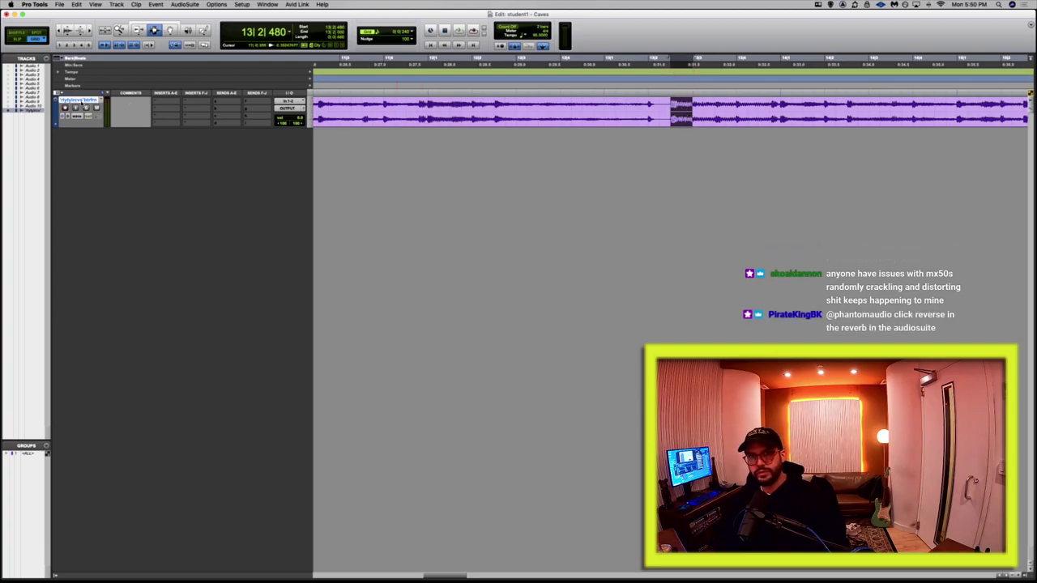
pyautogui.rightClick(83, 99)
pyautogui.click(116, 205)
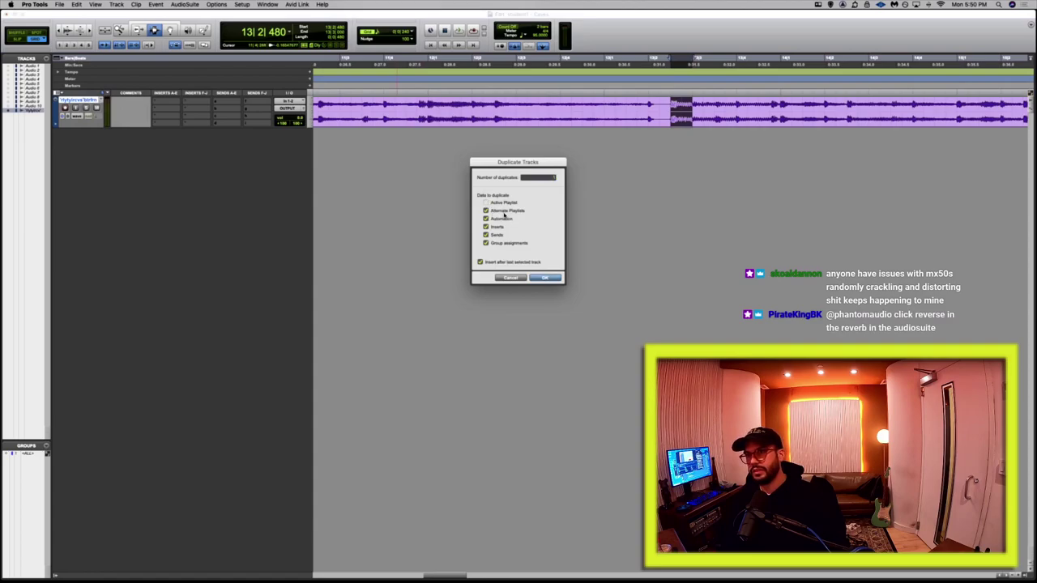
pyautogui.click(550, 278)
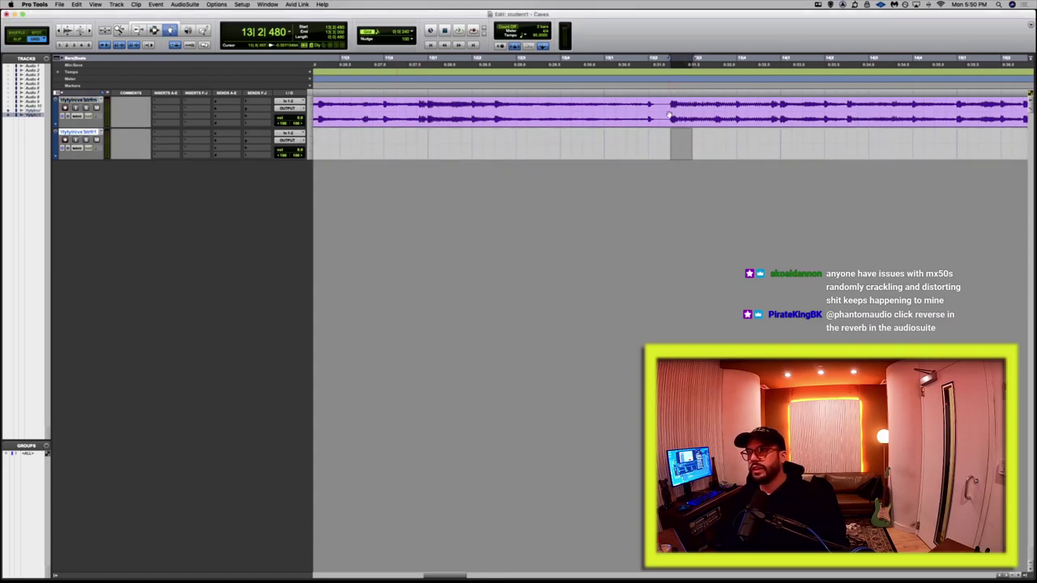
# Move the slice at 13|2|480 to the duplicate track, shorten it to a sixteenth note and extend the original clip over the gap.
pyautogui.moveTo(671, 112); pyautogui.dragTo(683, 144)
pyautogui.press('super+e')
pyautogui.press('F7')
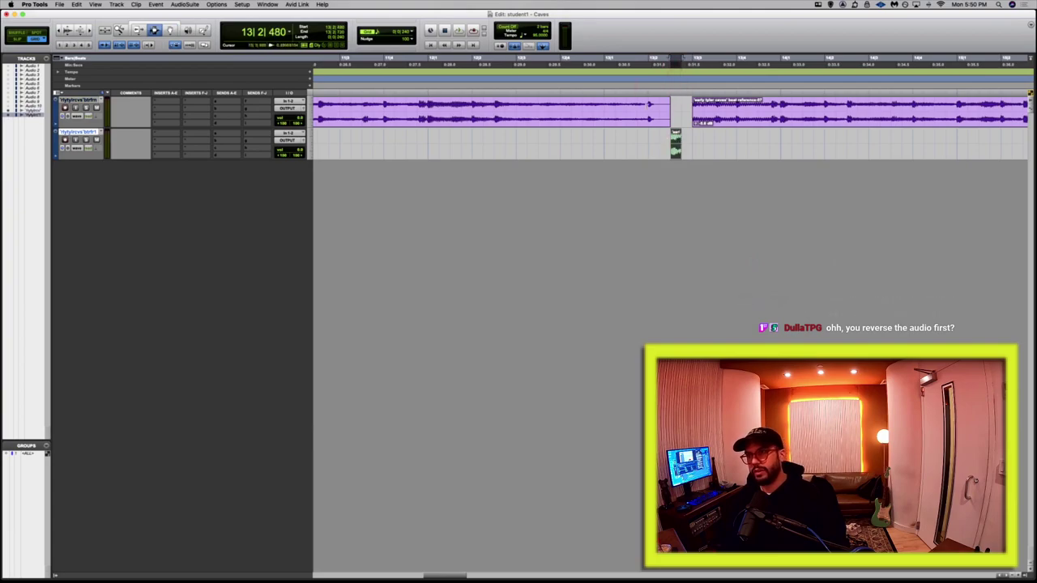
pyautogui.press('F7')
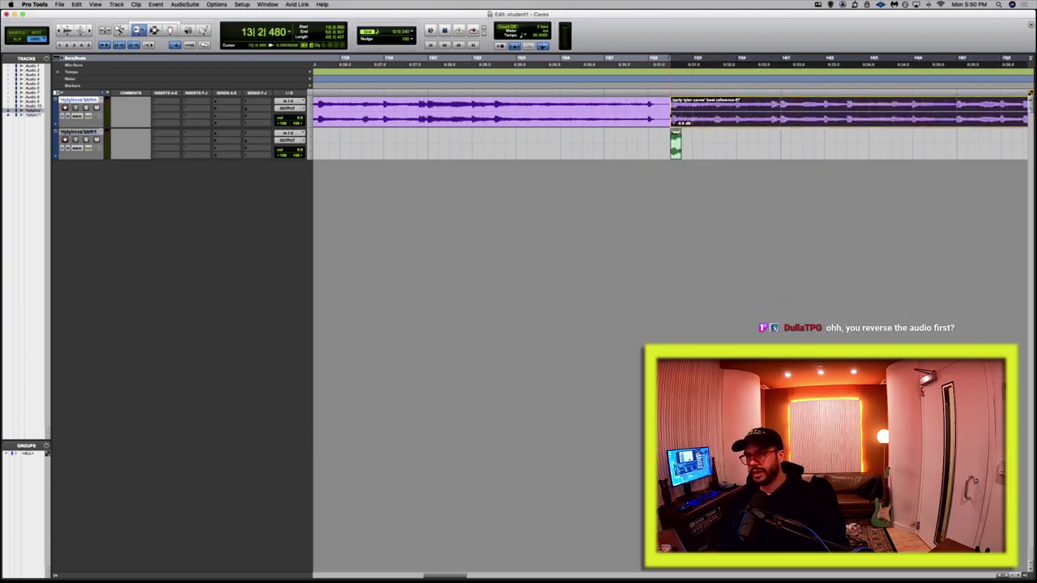
pyautogui.press('F8')
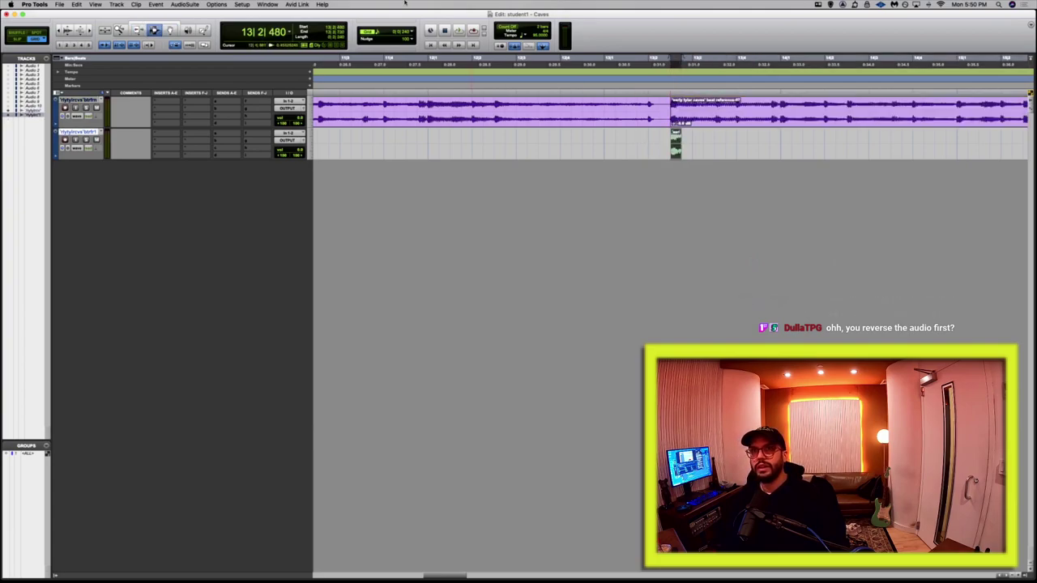
# Reverse the sixteenth-note slice on the duplicate track with AudioSuite.
pyautogui.click(185, 4)
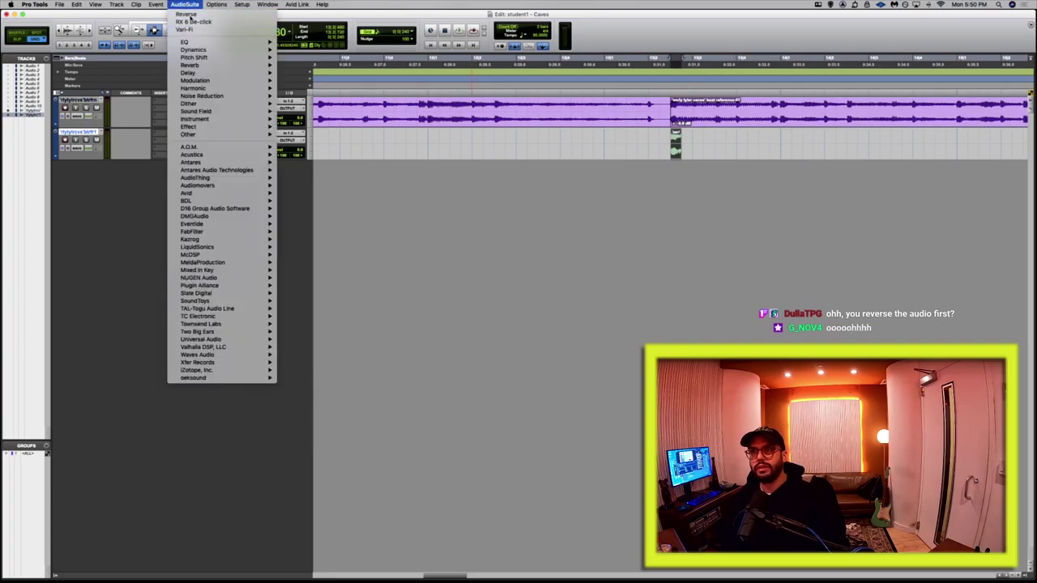
pyautogui.click(191, 17)
pyautogui.click(796, 58)
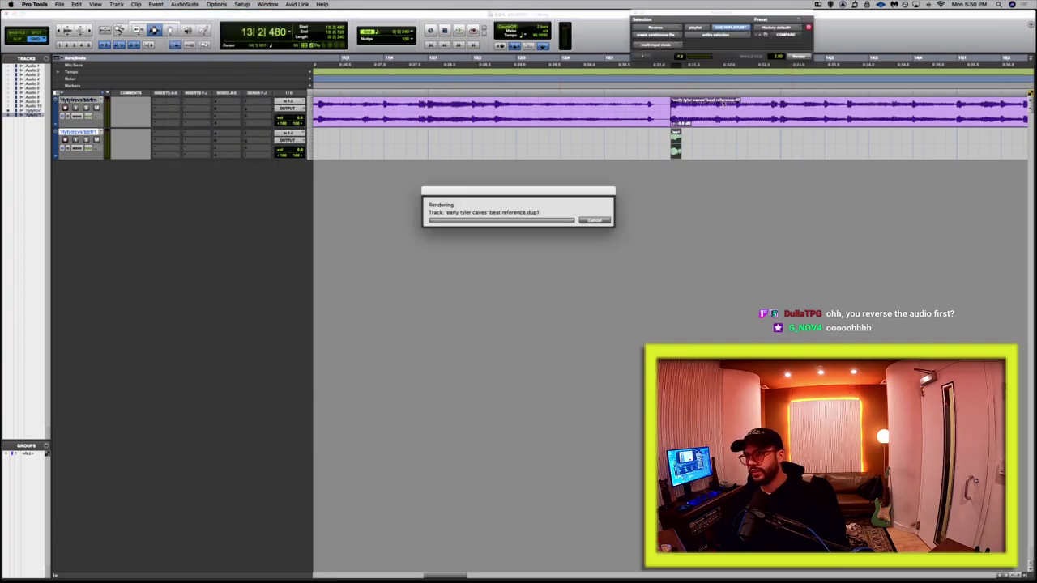
# Extend the selection from 13|2|480 to 13|4|000 and render D-Verb on it with a large Plate and 1.1 sec decay.
pyautogui.moveTo(672, 144); pyautogui.dragTo(731, 145)
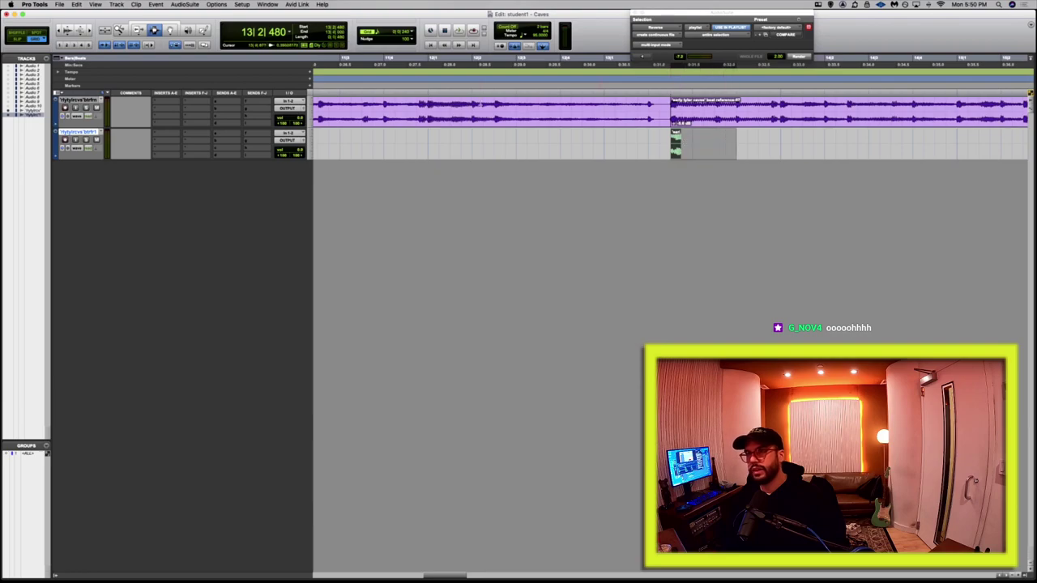
pyautogui.click(185, 4)
pyautogui.moveTo(222, 67)
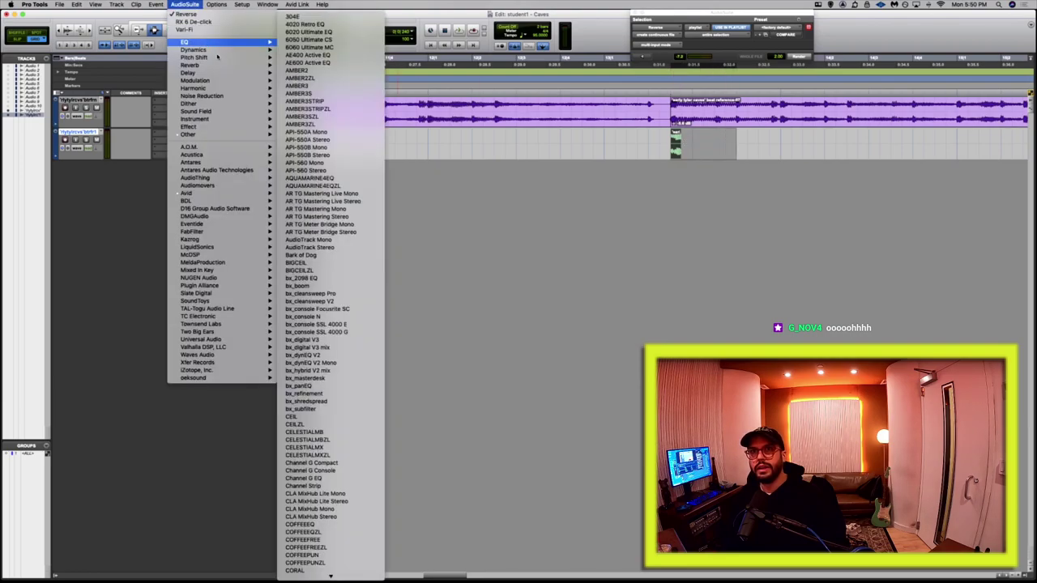
pyautogui.click(295, 111)
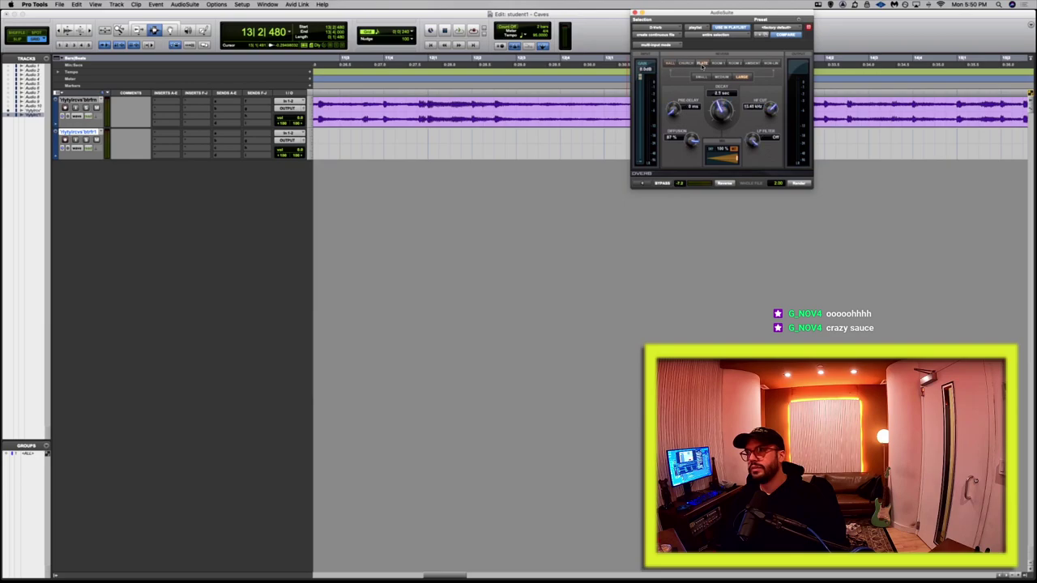
pyautogui.moveTo(721, 111); pyautogui.dragTo(724, 108)
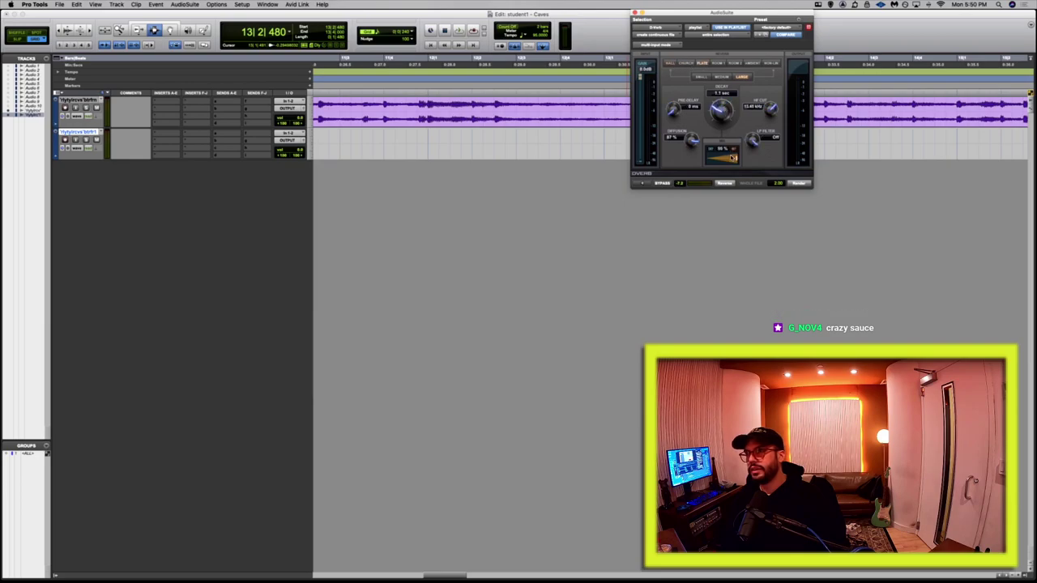
pyautogui.click(798, 183)
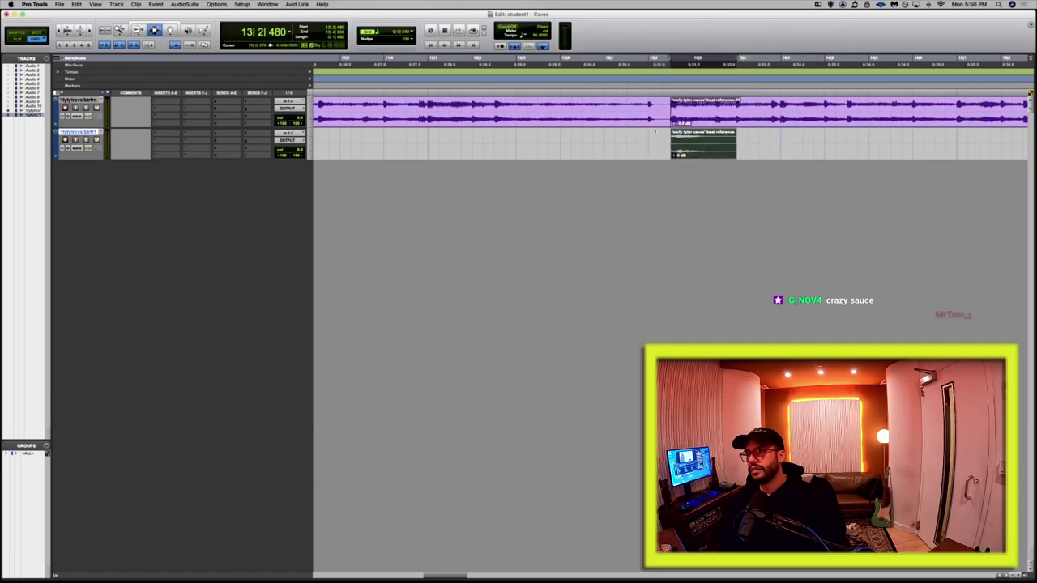
# Reverse the reverb clip with AudioSuite and move it earlier so it swells into the beat at 13|2|480.
pyautogui.click(235, 4)
pyautogui.moveTo(185, 4)
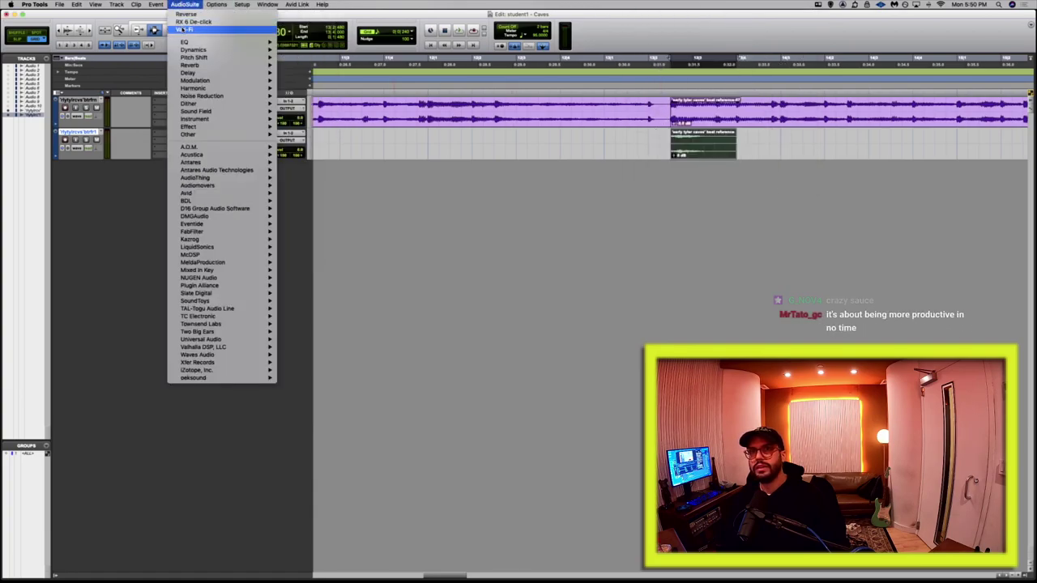
pyautogui.click(207, 25)
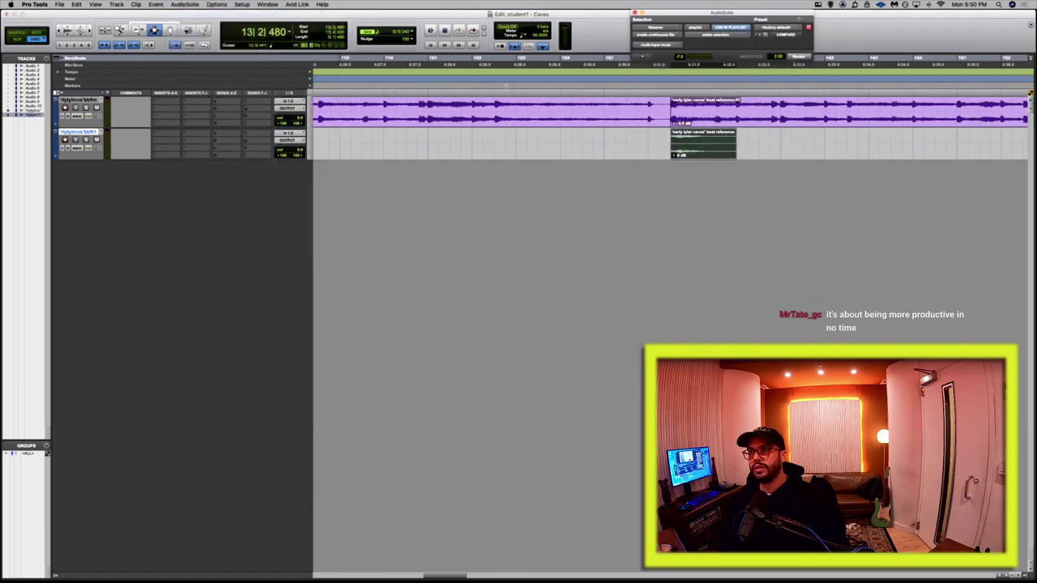
pyautogui.click(798, 59)
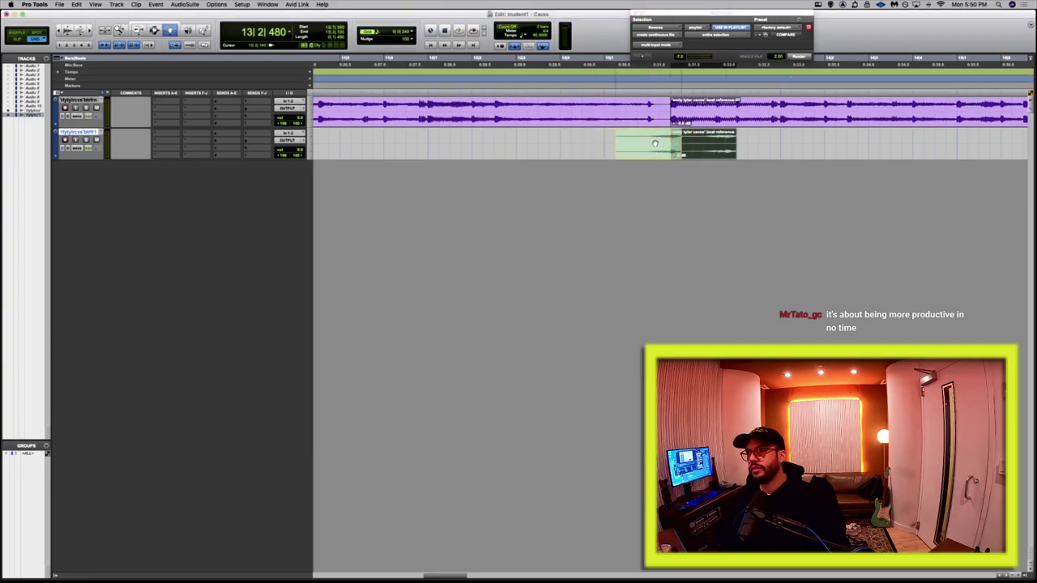
# Play the beat from 12|4|480 and delete the reversed reverb clip from the duplicate track.
pyautogui.press('space')
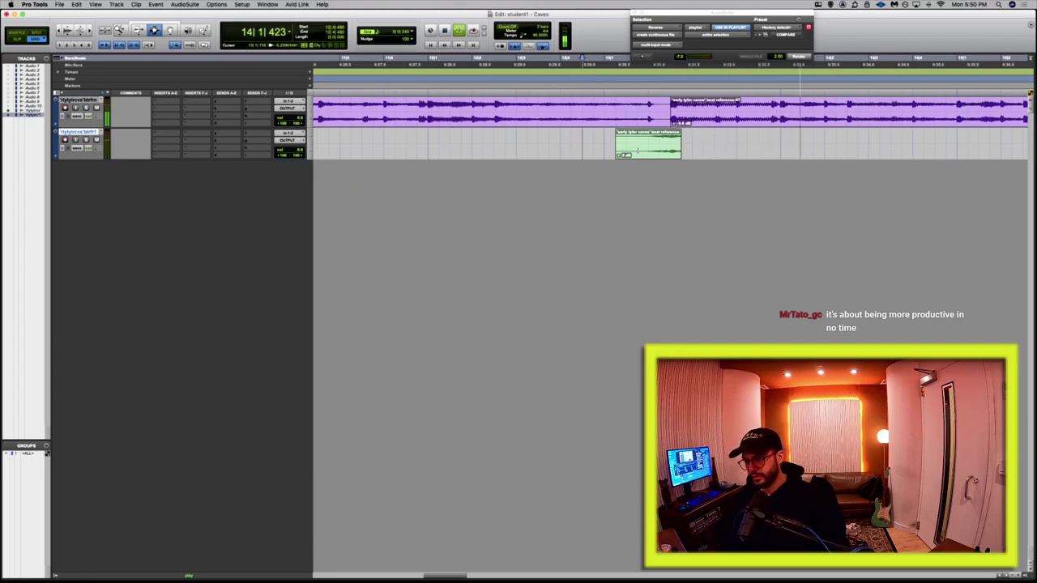
pyautogui.click(636, 149)
pyautogui.press('Delete')
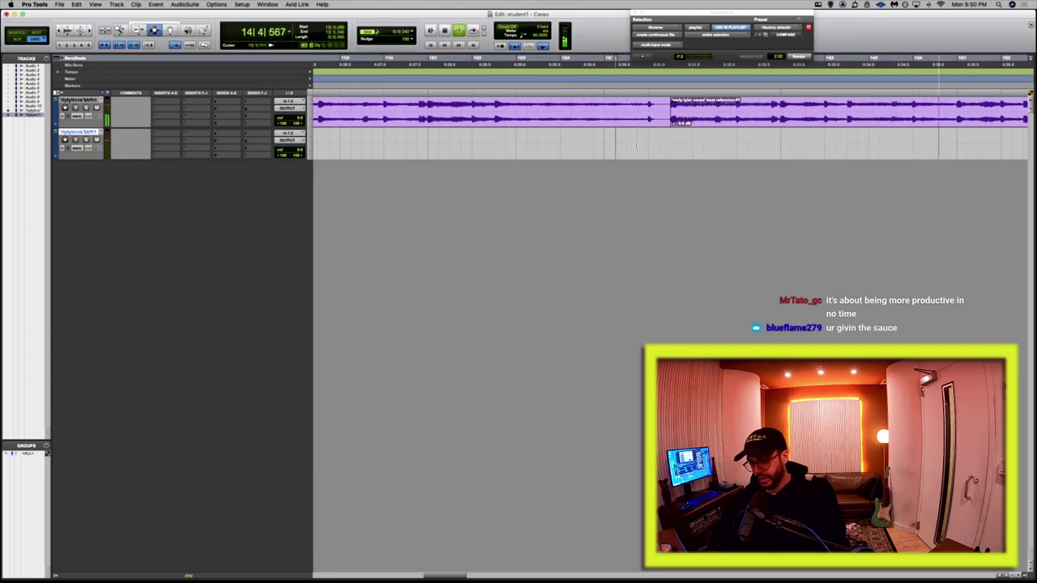
# Stop the beat's playback and close the AudioSuite Reverse window.
pyautogui.press('space')
pyautogui.press('space')
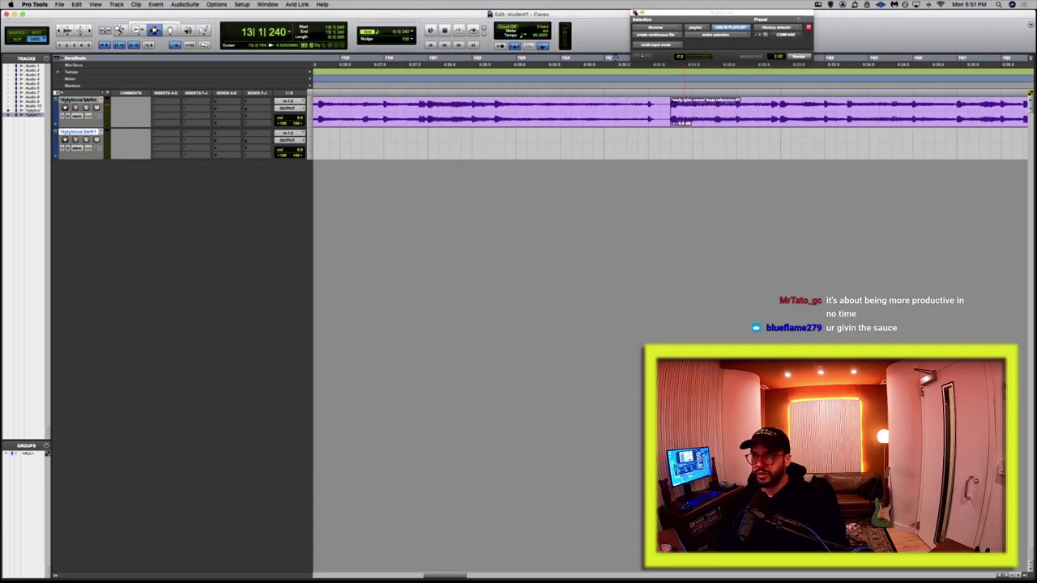
pyautogui.click(634, 12)
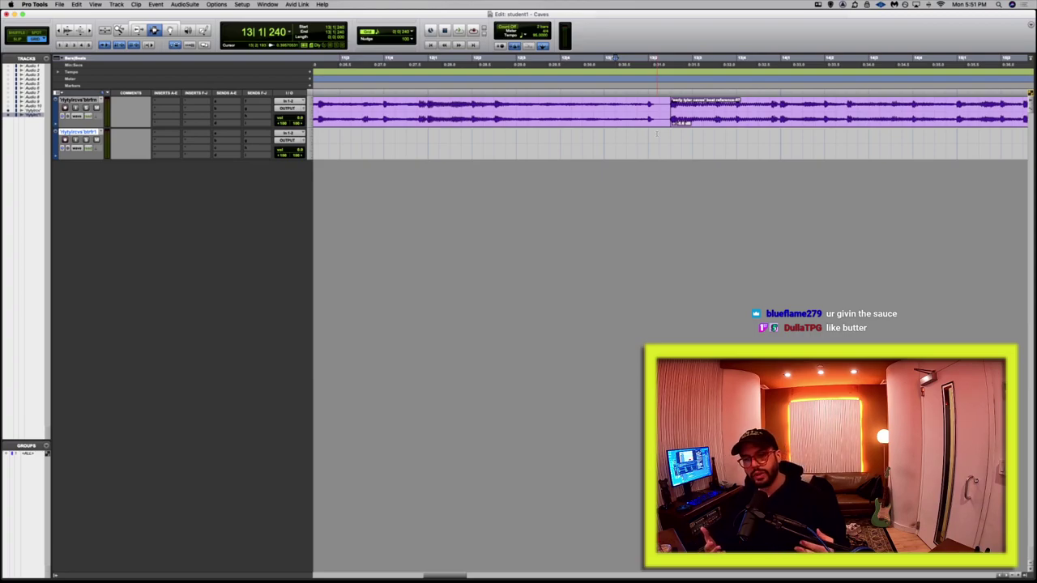
# Paste the reversed reverb clip at 13|1|240 on the duplicate track and raise its clip gain.
pyautogui.press('super+v')
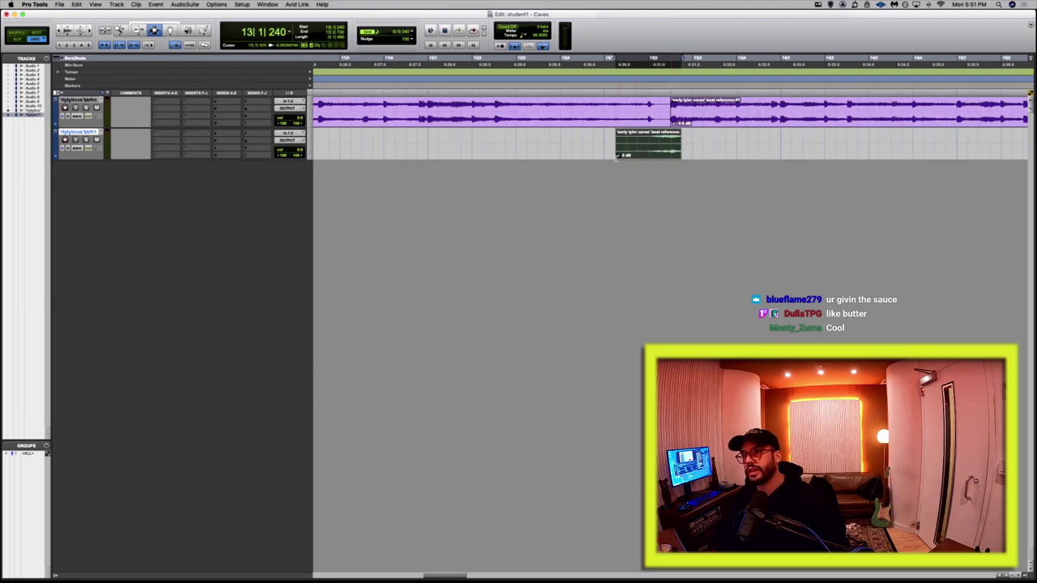
pyautogui.moveTo(619, 156); pyautogui.dragTo(604, 158)
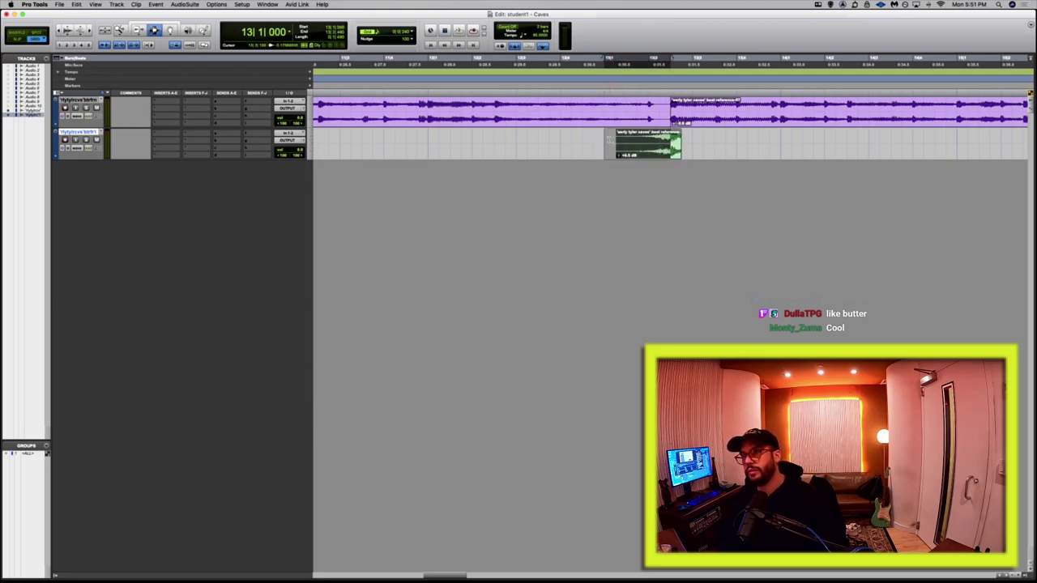
# Add a scooped fade-in with Standard shape and Equal Gain slope to the reverb clip and play it from 12|4|240.
pyautogui.press('super+f')
pyautogui.moveTo(577, 199); pyautogui.dragTo(576, 193)
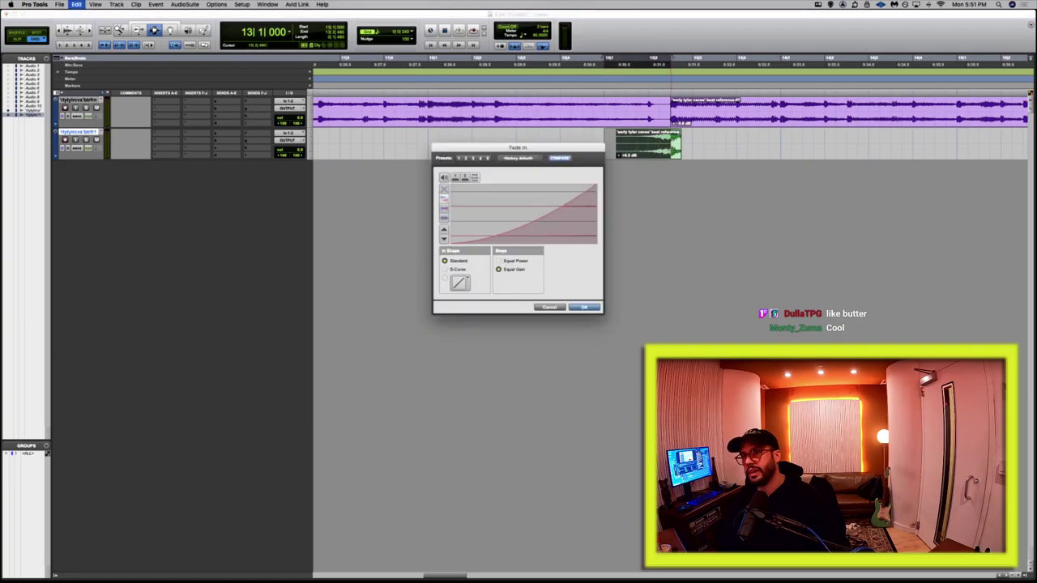
pyautogui.press('Return')
pyautogui.press('space')
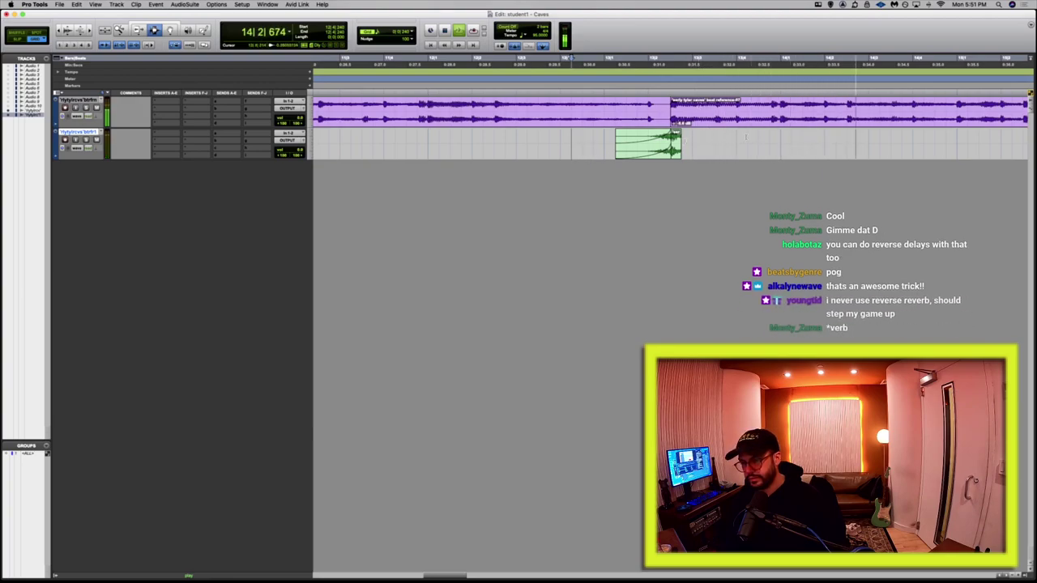
pyautogui.press('space')
# Undo the reverb clip's fade-in and remove the clip from the duplicate track.
pyautogui.press('super+z')
pyautogui.press('super+z')
pyautogui.press('super+z')
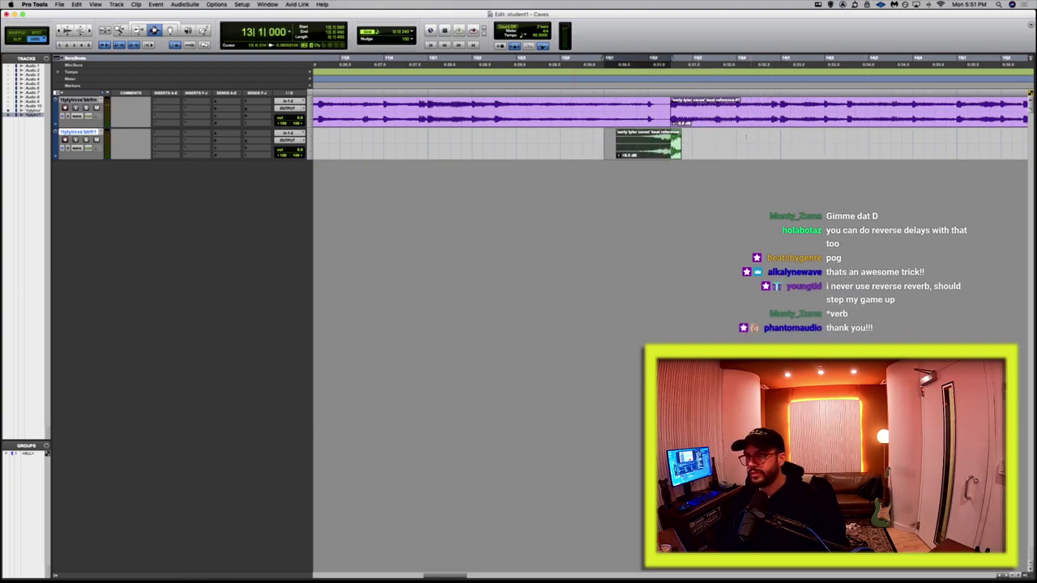
pyautogui.moveTo(673, 147); pyautogui.dragTo(702, 152)
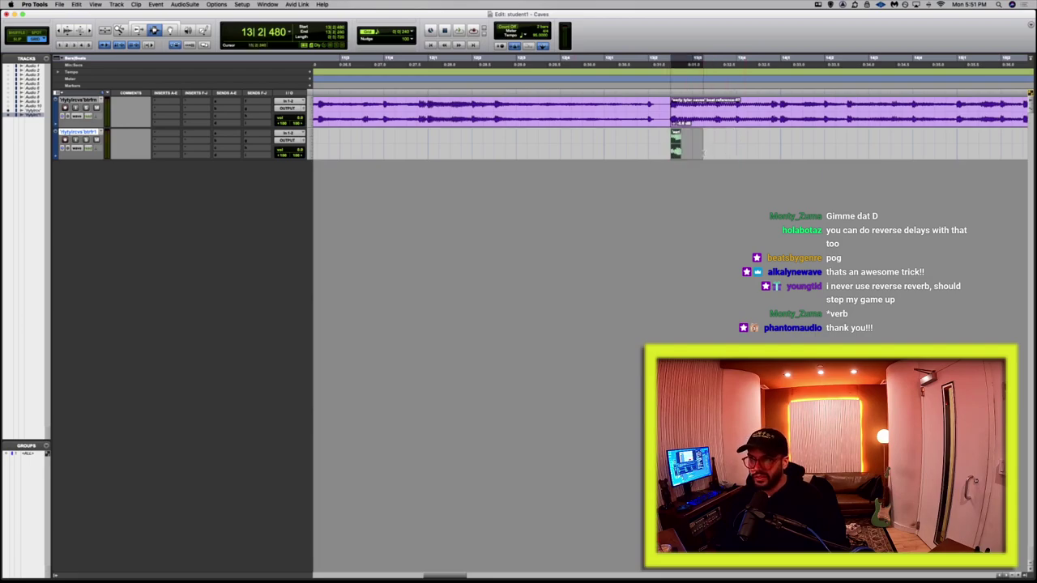
pyautogui.press('super+z')
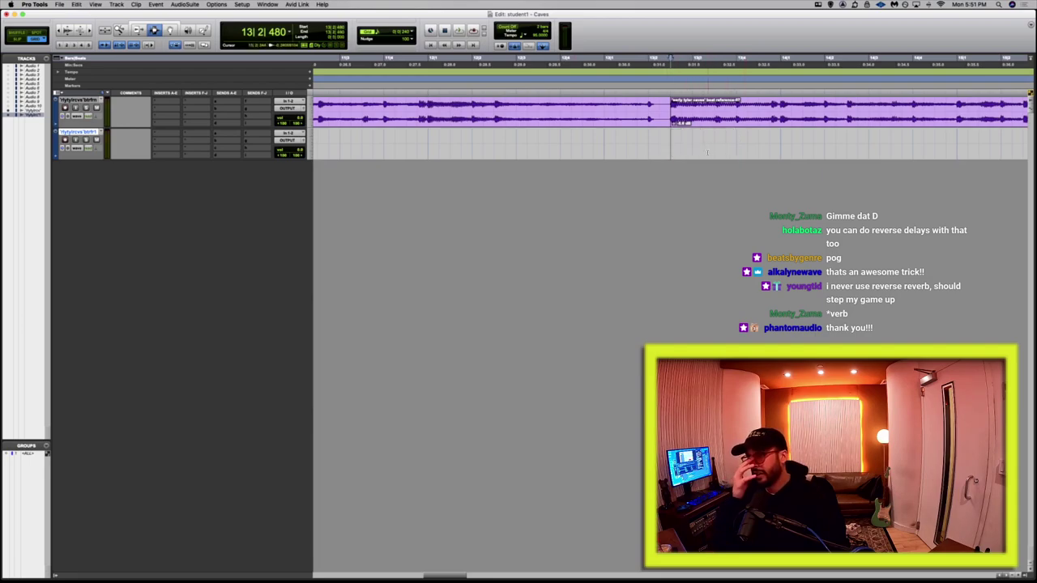
# Select the beat's ending from 48|4|240 past the clip's end, start a fade-out and reshape its curve by hand.
pyautogui.click(685, 155)
pyautogui.press('super+bracketleft')
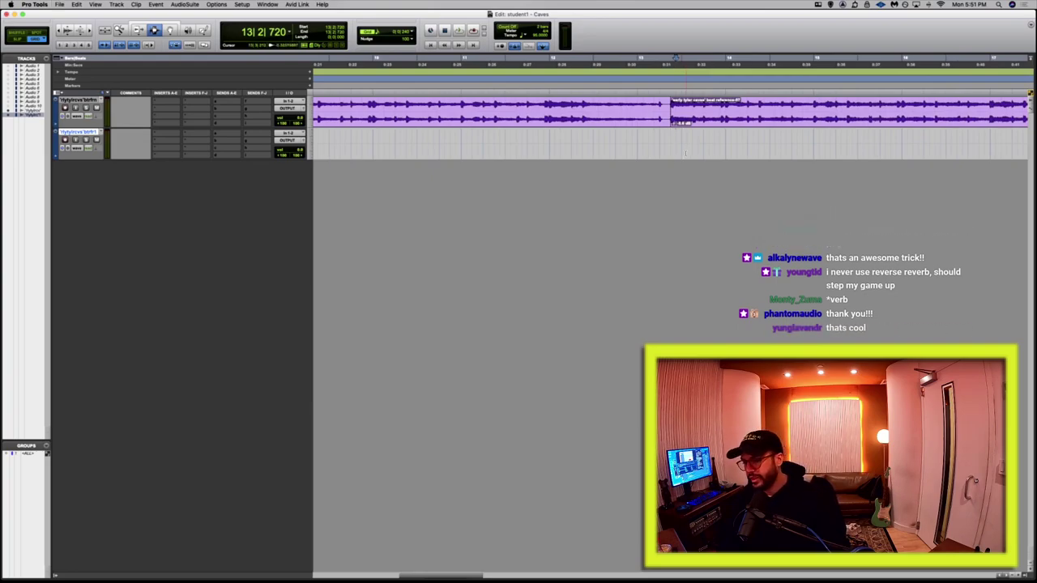
pyautogui.press('r')
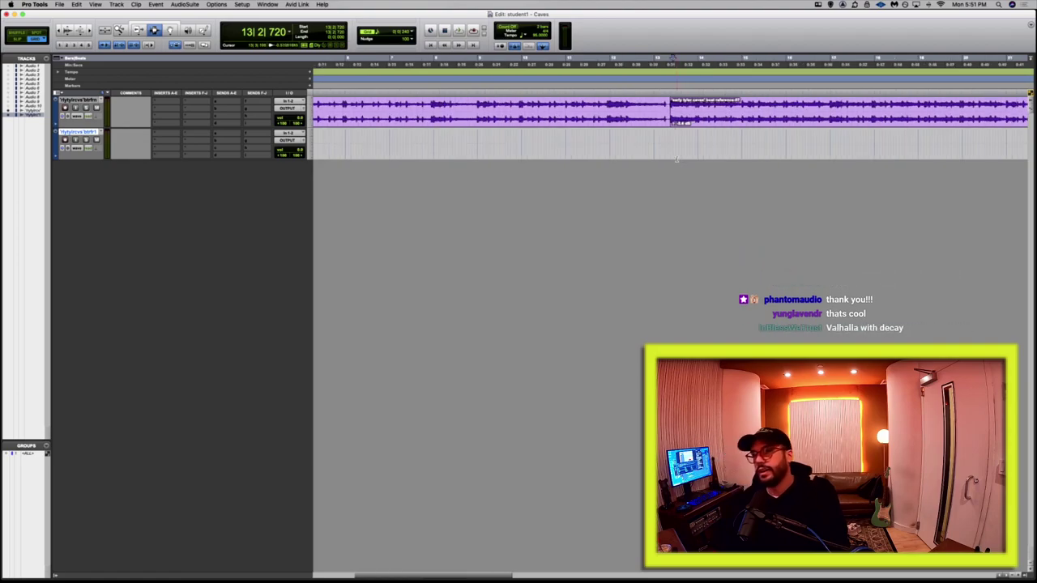
pyautogui.press('r')
pyautogui.press('r')
pyautogui.press('r')
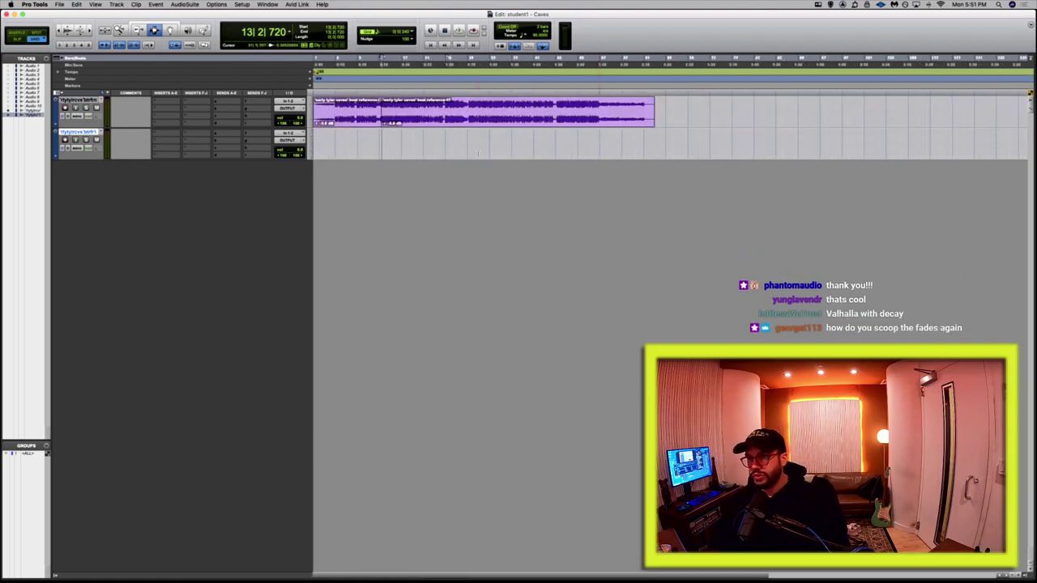
pyautogui.press('r')
pyautogui.press('t')
pyautogui.press('t')
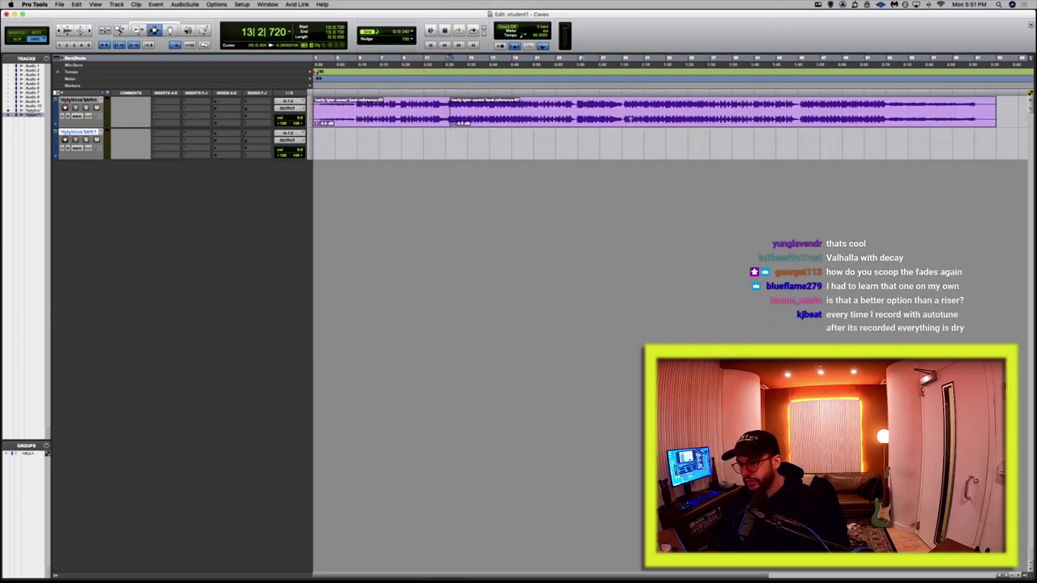
pyautogui.press('r')
pyautogui.moveTo(576, 120); pyautogui.dragTo(709, 120)
pyautogui.press('super+f')
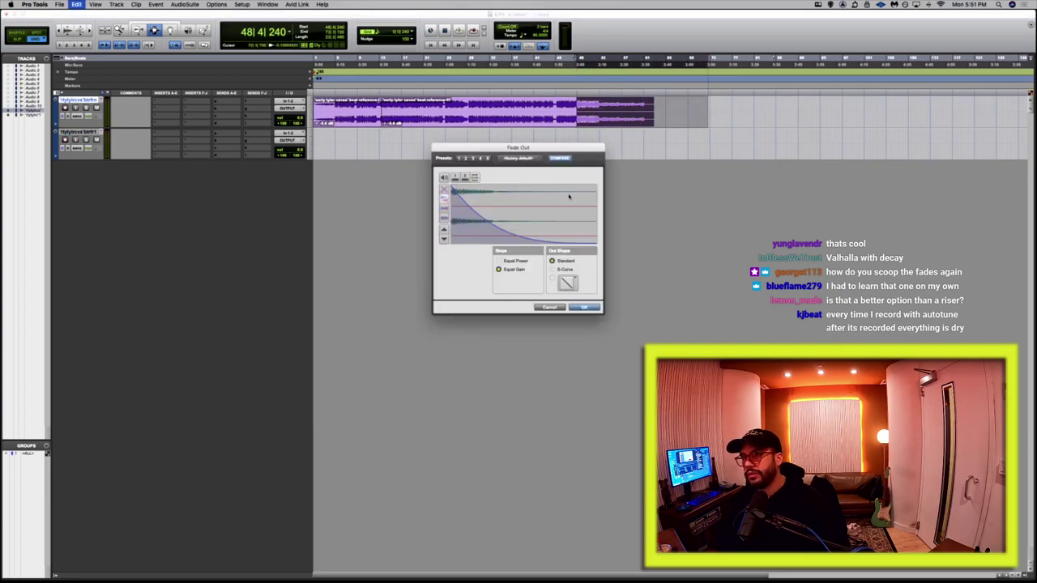
pyautogui.moveTo(568, 197); pyautogui.dragTo(493, 314)
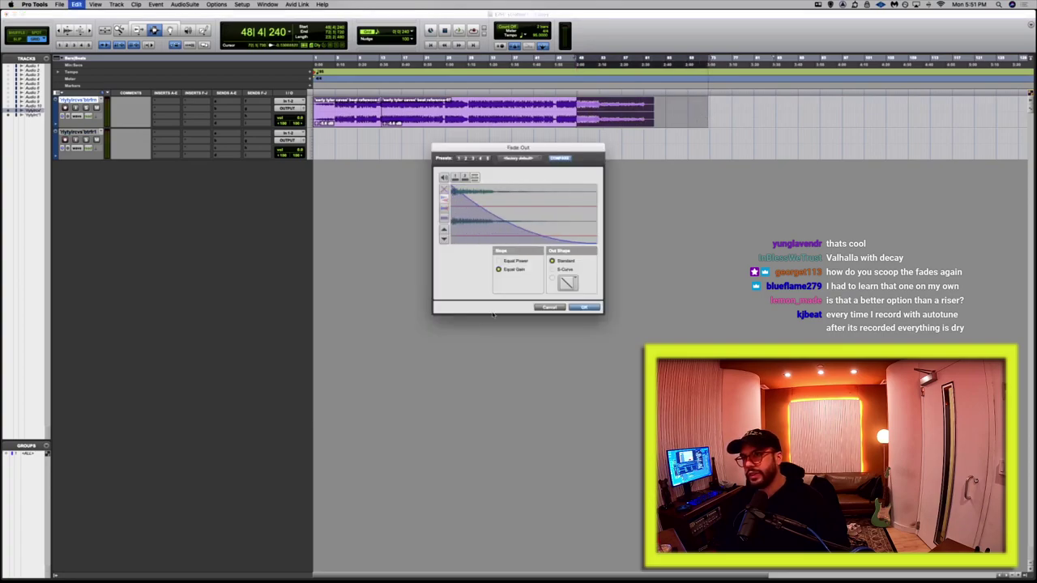
# Try the fade-out's Equal Power and Equal Gain slopes and its preset and Standard shapes, then cancel the fade.
pyautogui.click(498, 261)
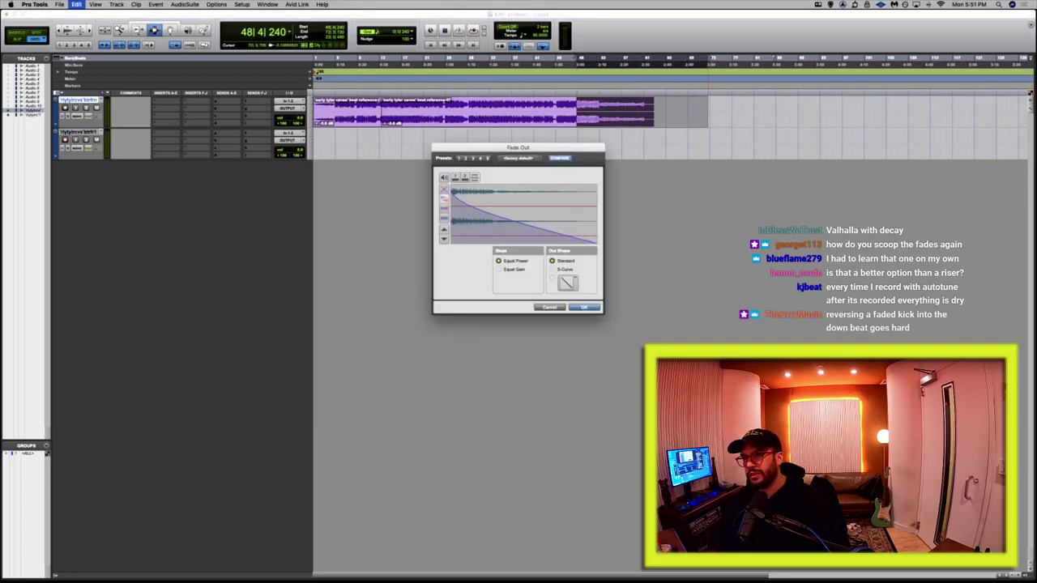
pyautogui.click(513, 270)
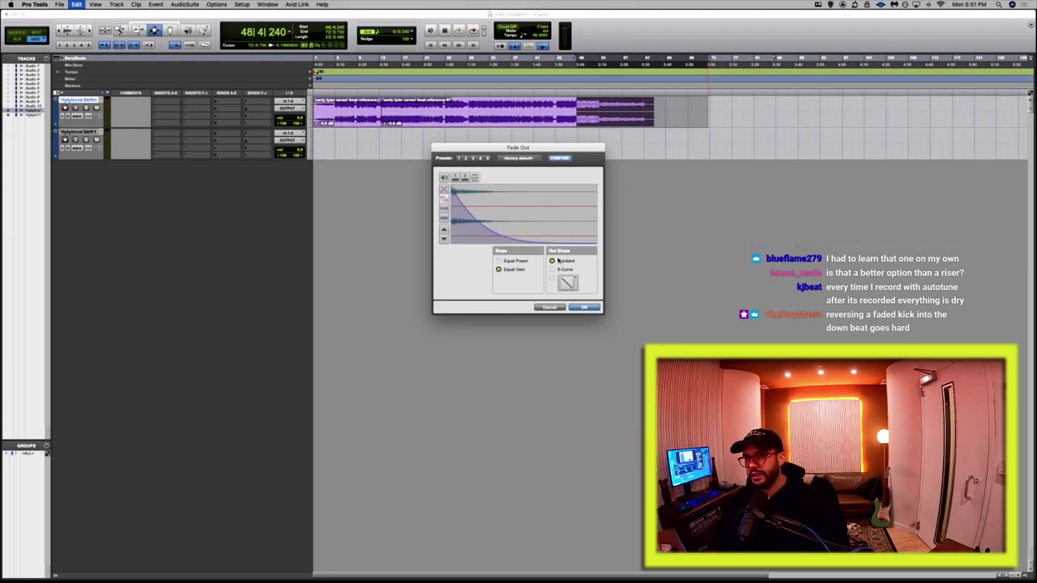
pyautogui.click(553, 270)
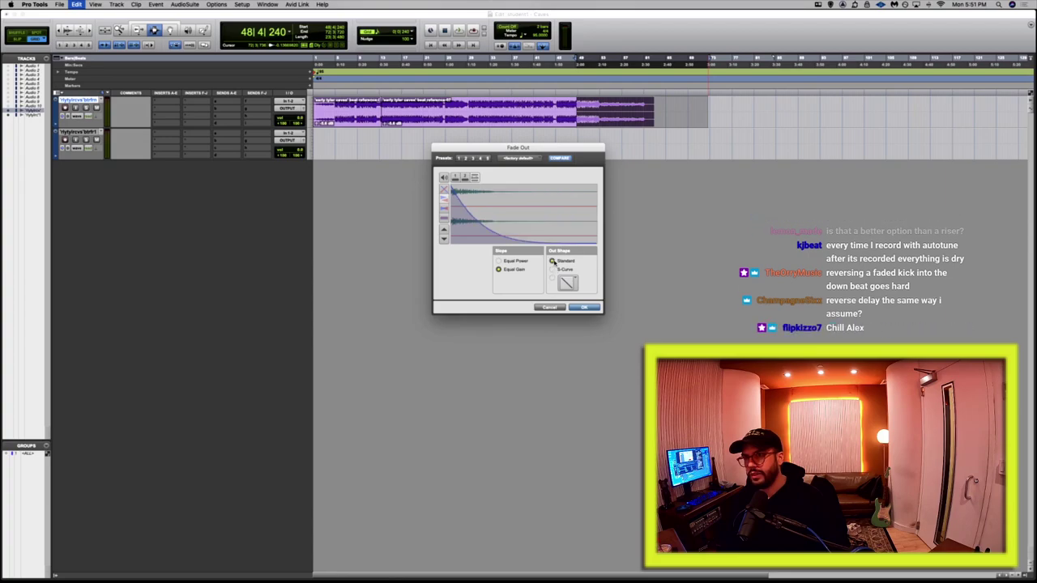
pyautogui.click(551, 278)
pyautogui.click(567, 282)
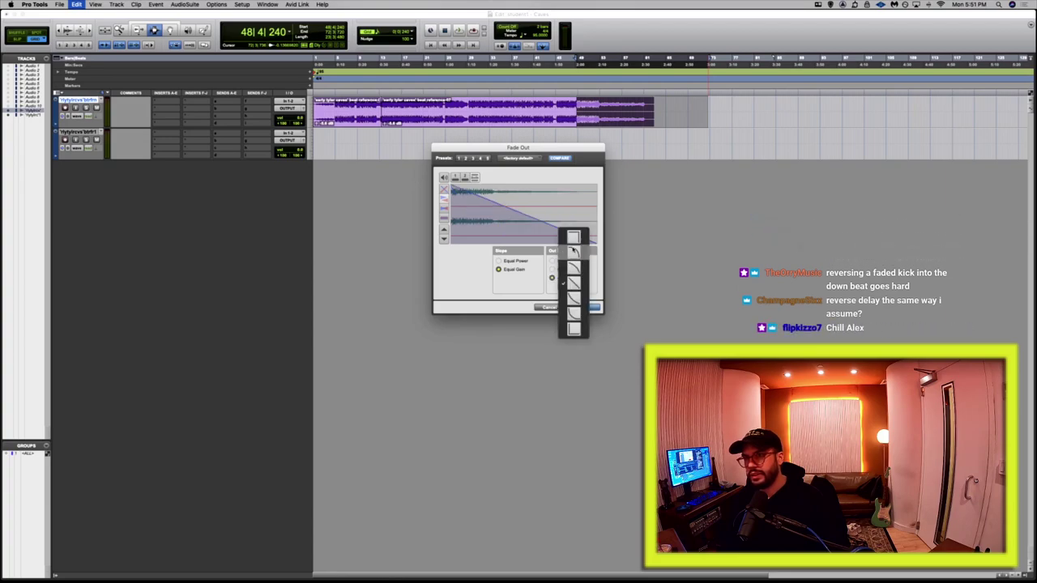
pyautogui.click(573, 327)
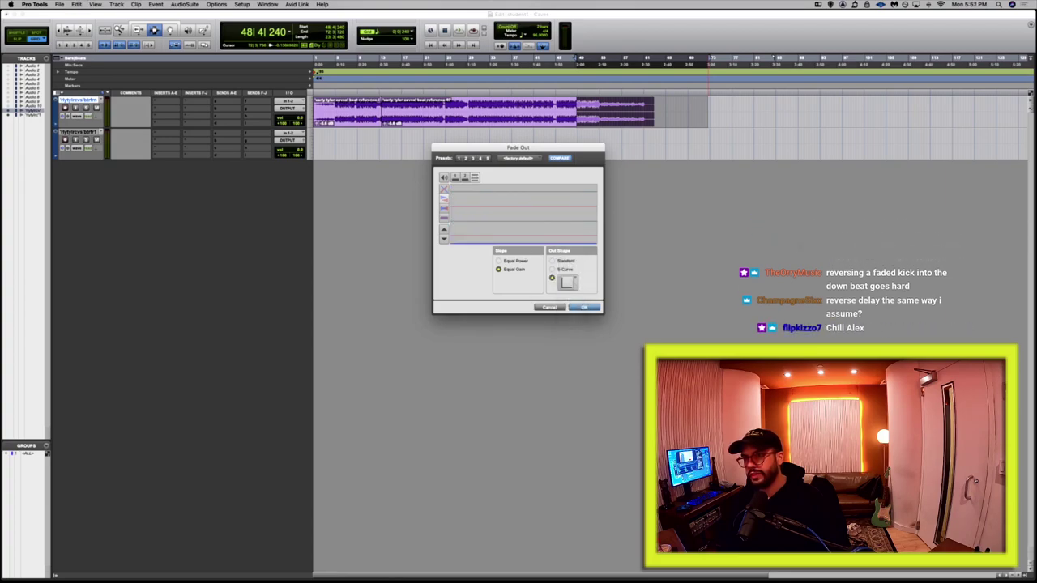
pyautogui.click(552, 261)
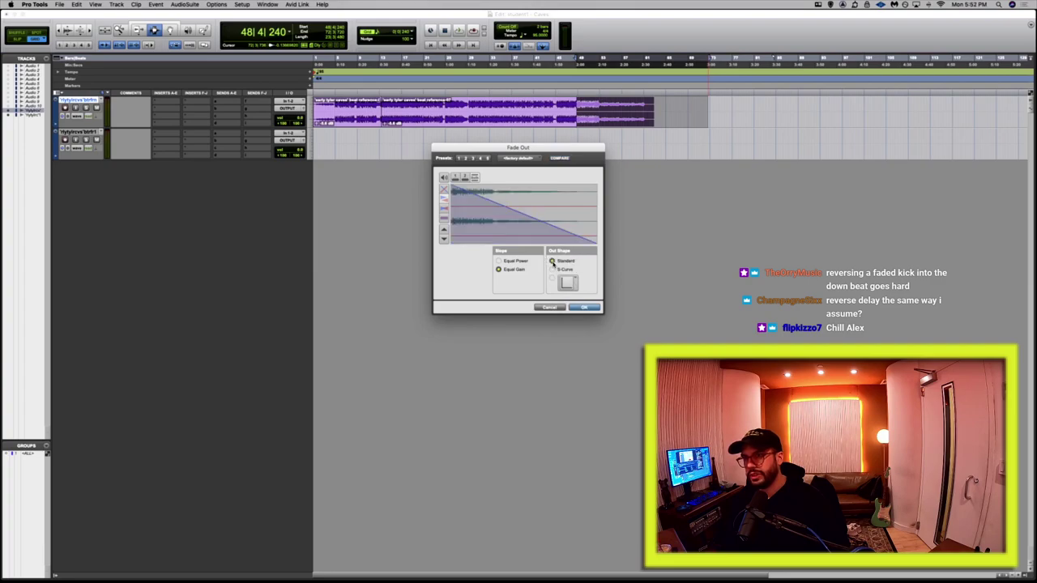
pyautogui.moveTo(518, 209); pyautogui.dragTo(557, 243)
pyautogui.click(553, 309)
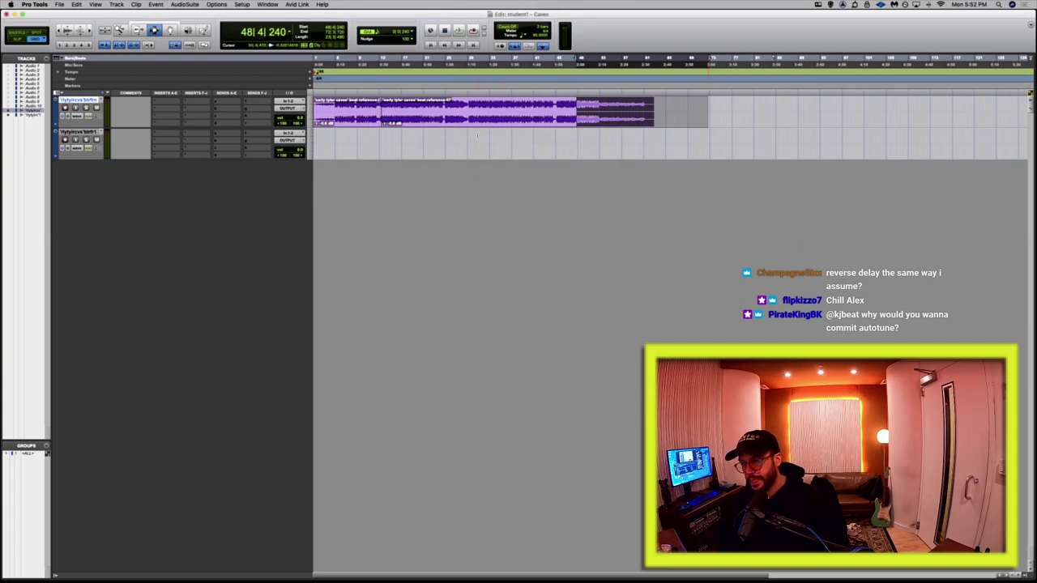
pyautogui.click(392, 123)
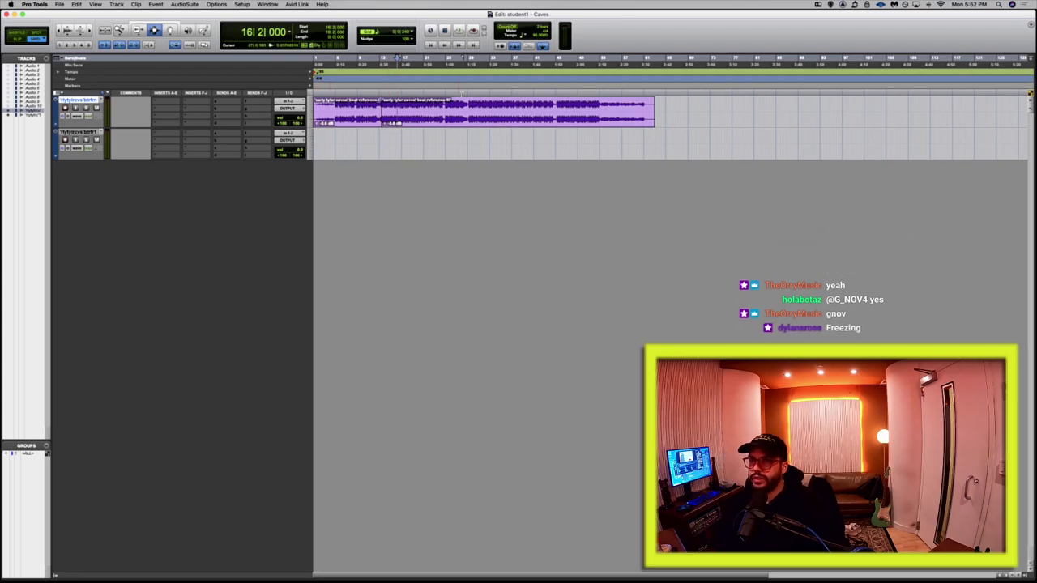
pyautogui.click(480, 81)
pyautogui.moveTo(478, 111); pyautogui.dragTo(539, 112)
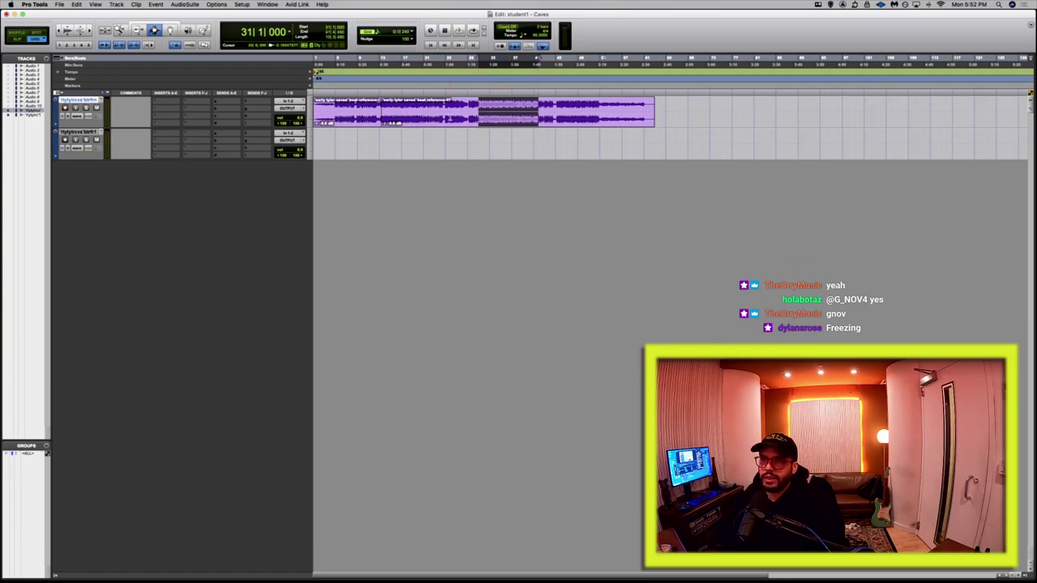
pyautogui.press('super+z')
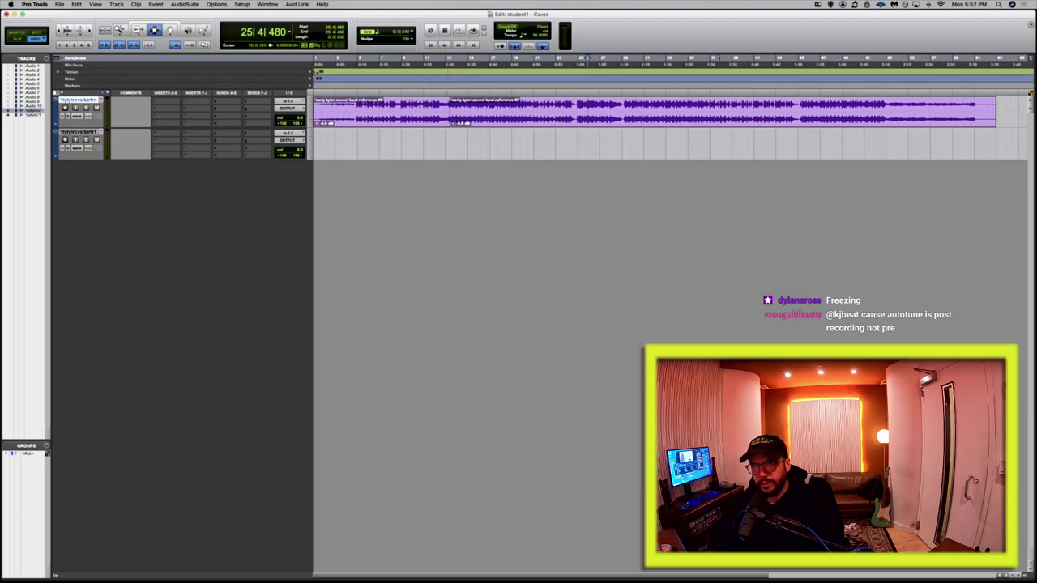
pyautogui.click(414, 118)
# Open the Playback Engine settings and set the H/W Buffer Size to 64 Samples.
pyautogui.click(268, 4)
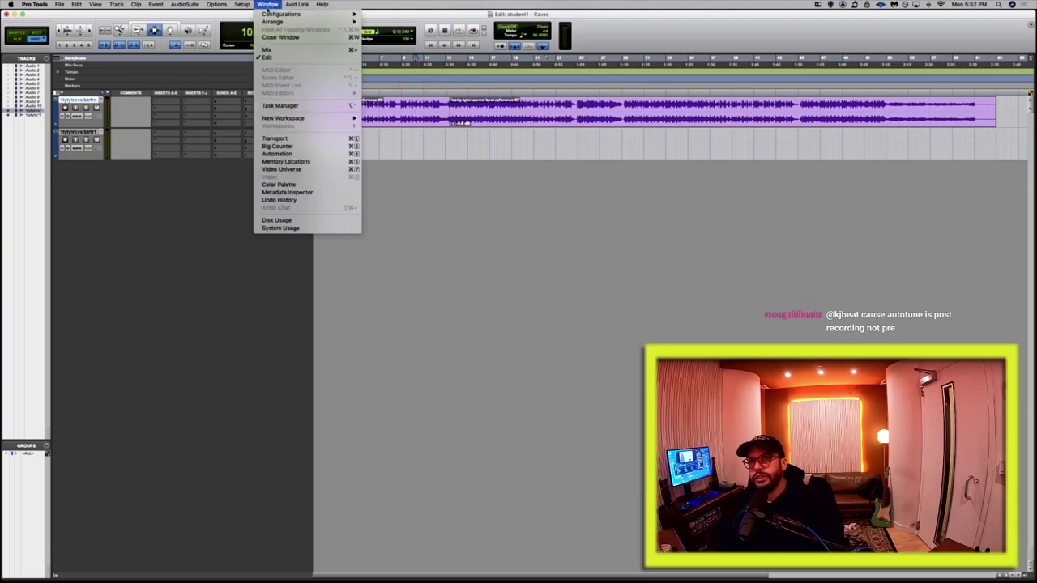
pyautogui.moveTo(242, 4)
pyautogui.click(251, 22)
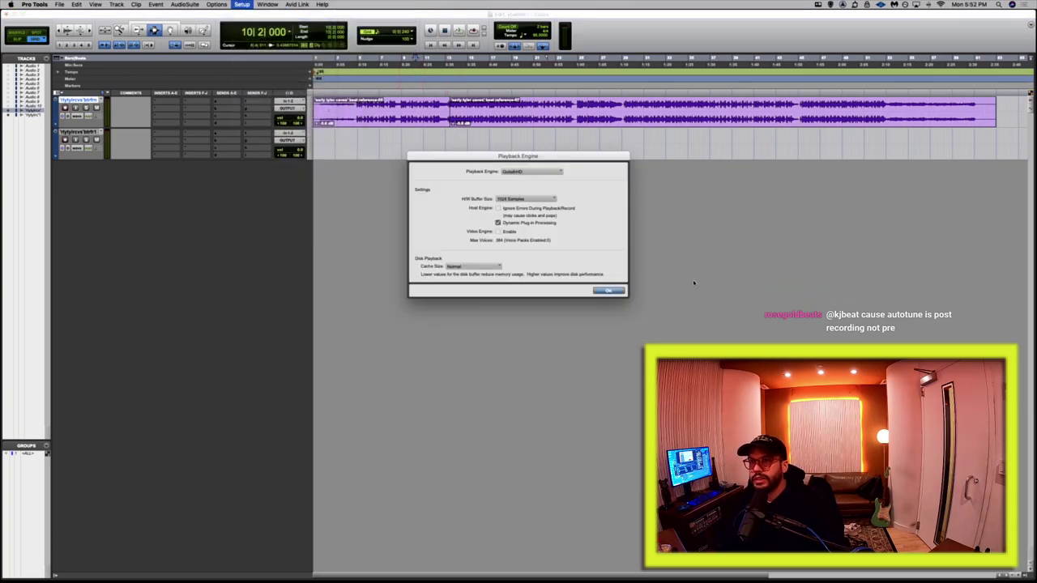
pyautogui.click(525, 171)
pyautogui.click(515, 172)
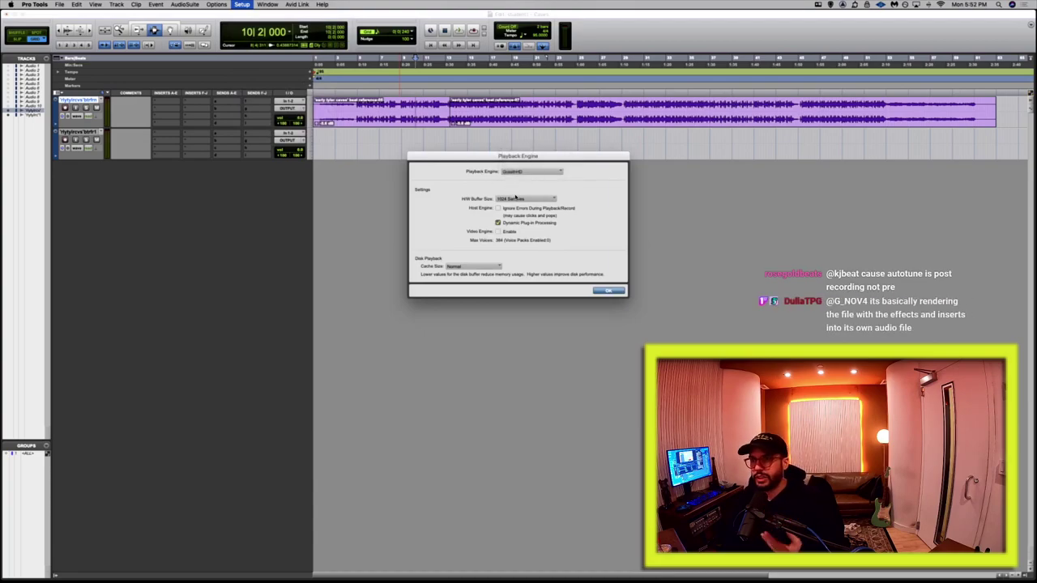
pyautogui.click(519, 198)
pyautogui.click(517, 171)
# Switch the H/W Buffer Size to 1024 Samples and back to 64 Samples.
pyautogui.click(519, 198)
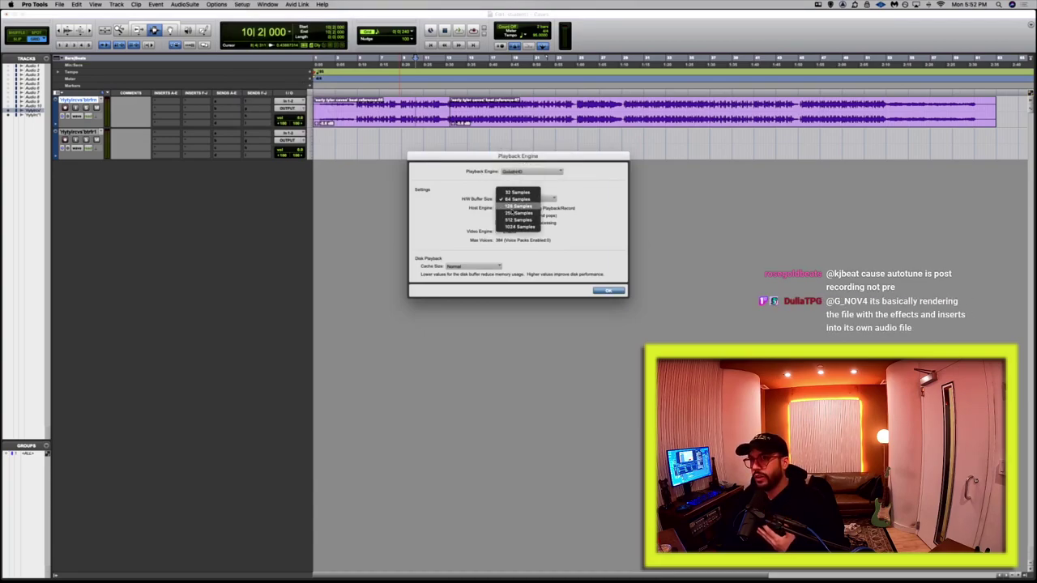
pyautogui.click(510, 227)
pyautogui.click(515, 199)
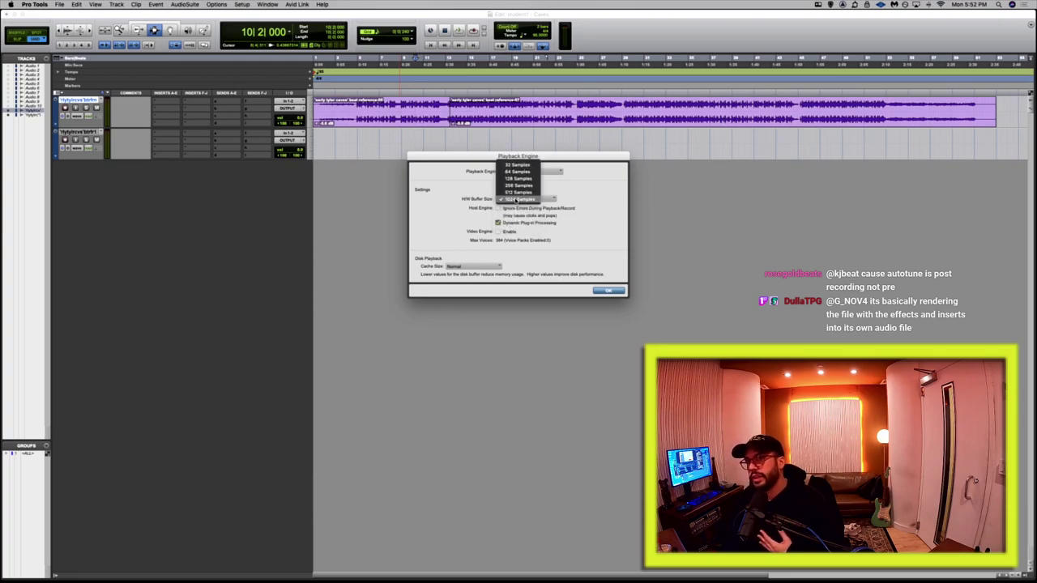
pyautogui.click(518, 171)
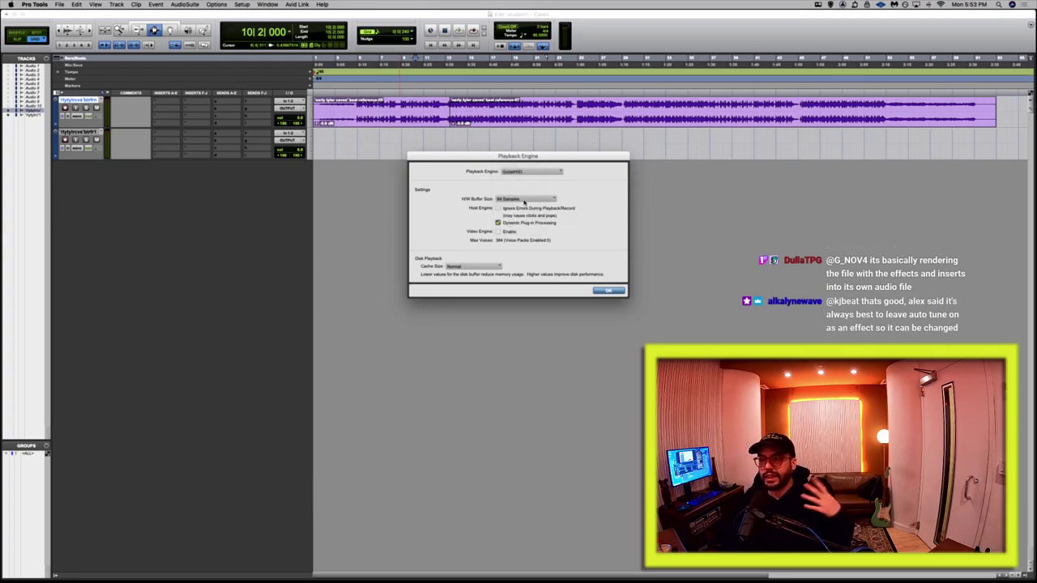
# Review the remaining buffer sizes, the Dynamic Plug-In Processing option and the disk playback cache sizes.
pyautogui.click(524, 201)
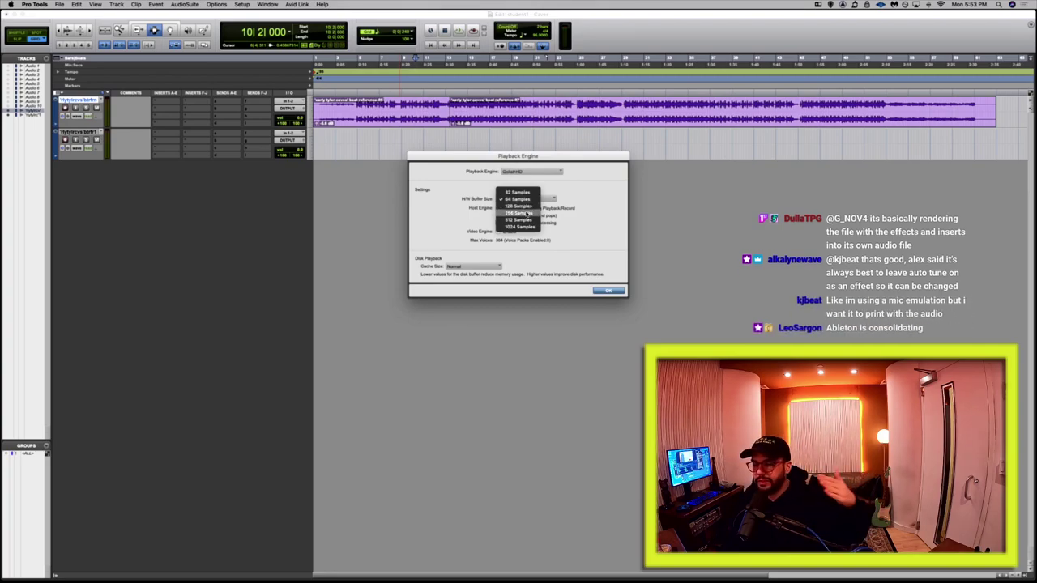
pyautogui.click(430, 214)
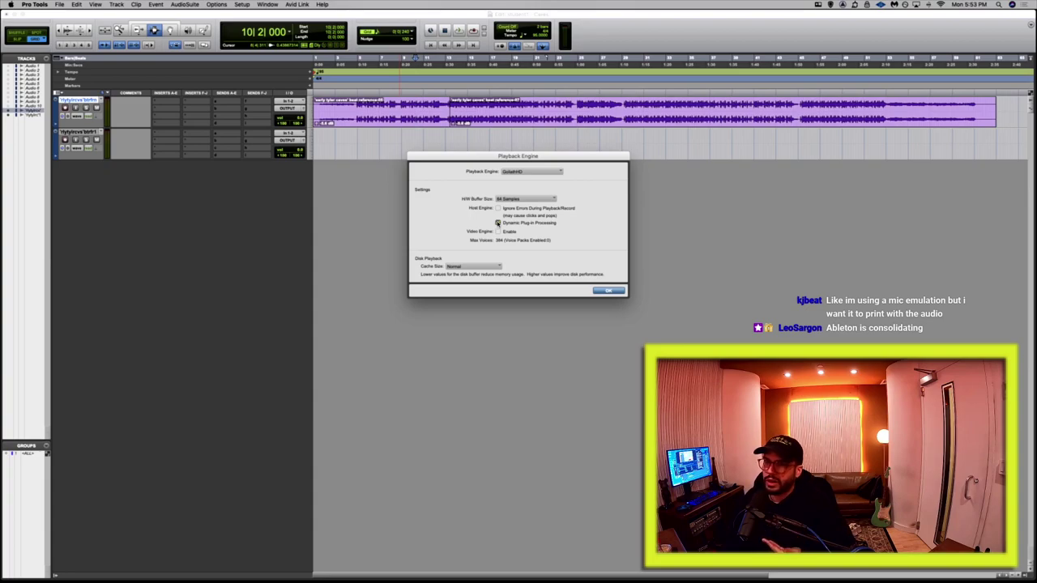
pyautogui.click(498, 223)
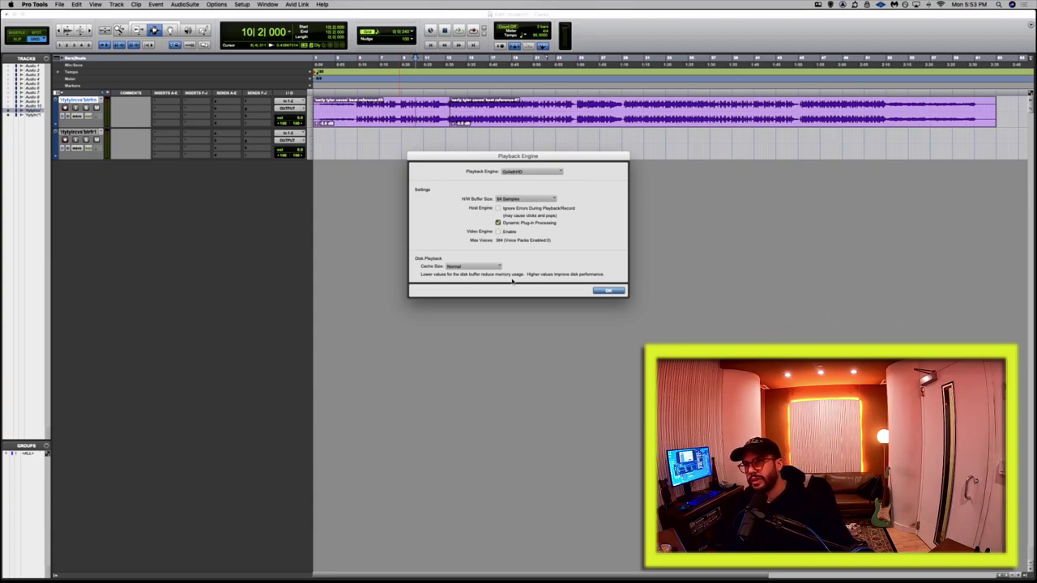
pyautogui.click(496, 266)
pyautogui.click(521, 270)
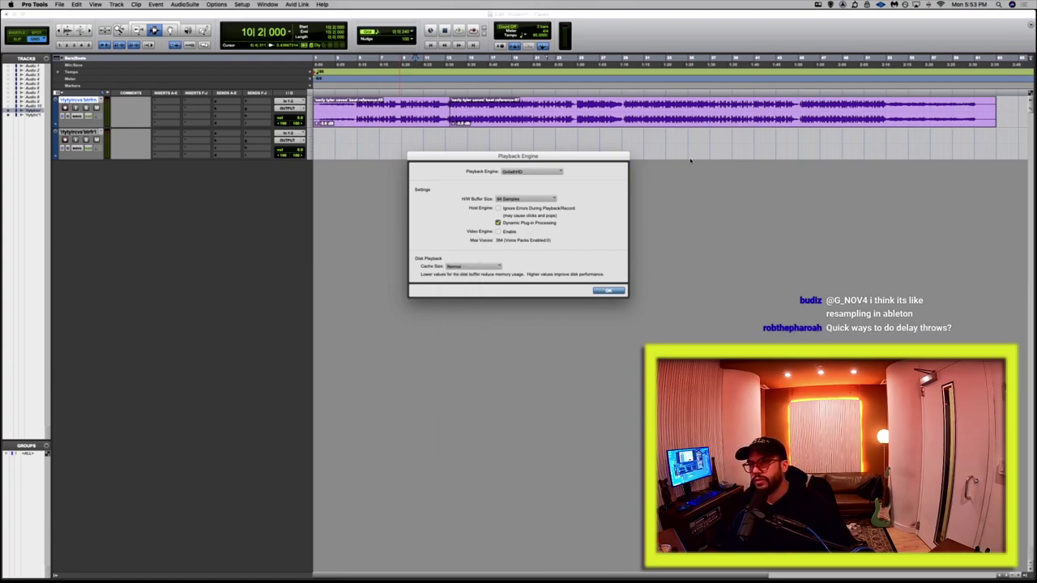
# Accept the Playback Engine settings, review the Peripherals pages from Synchronization through Atmos, and leave them without changes.
pyautogui.click(614, 290)
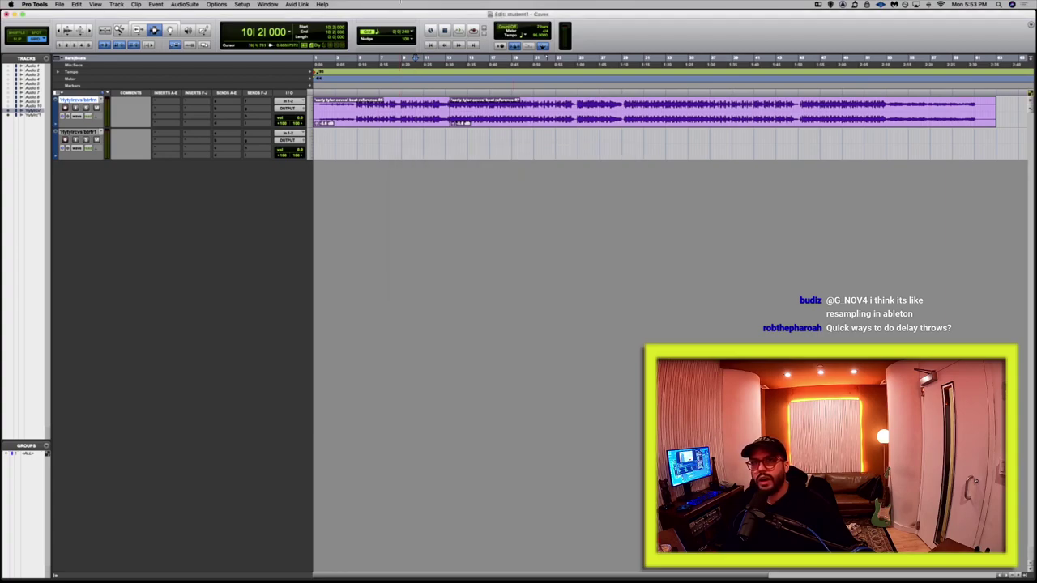
pyautogui.click(242, 4)
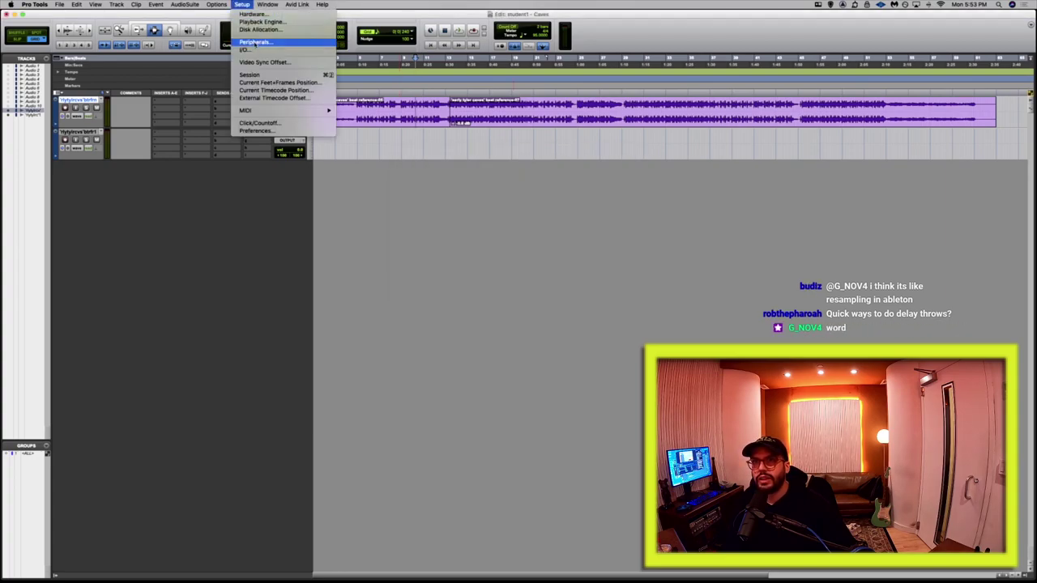
pyautogui.click(254, 42)
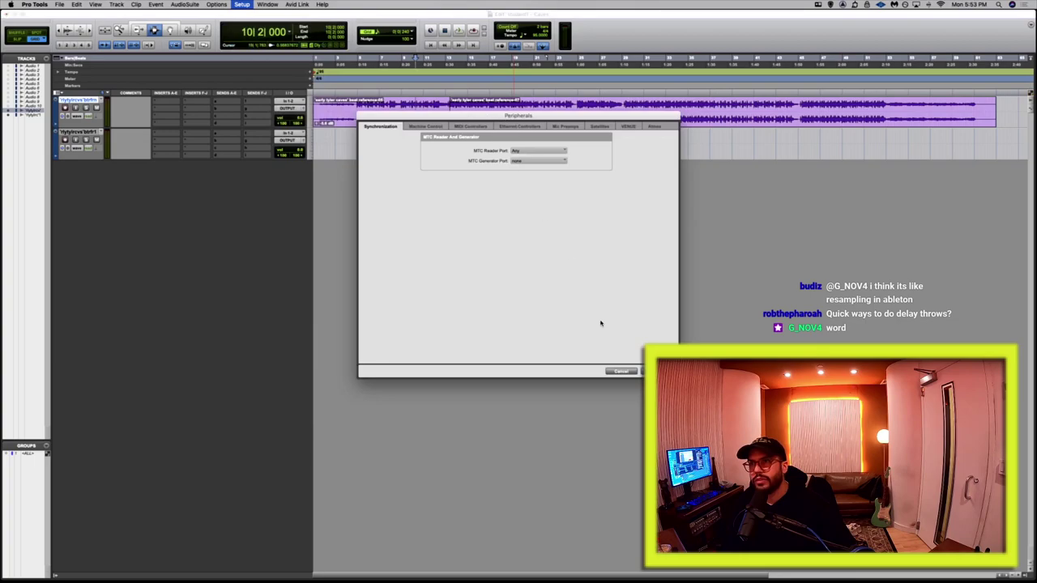
pyautogui.click(427, 127)
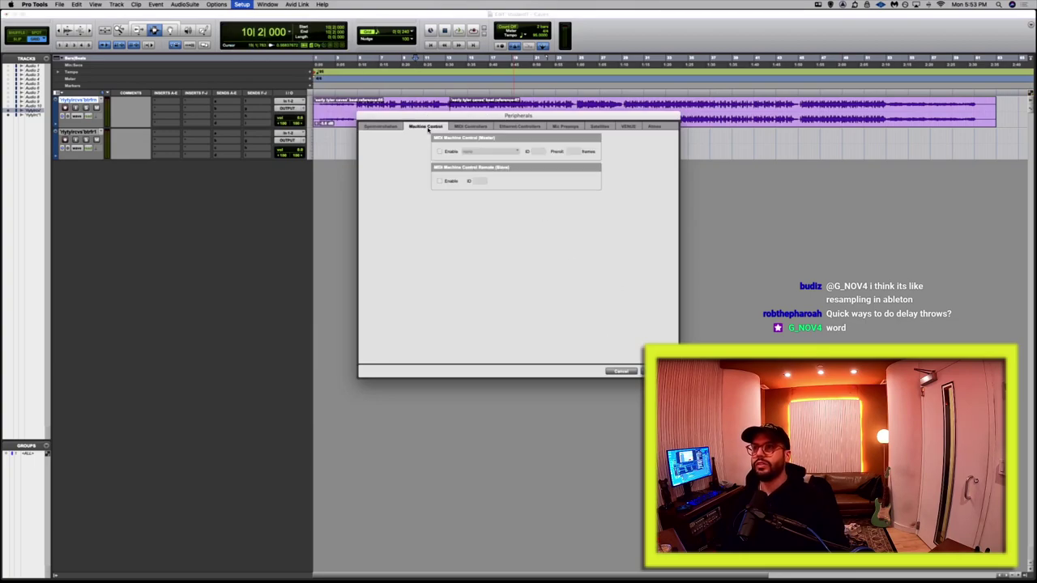
pyautogui.click(470, 127)
pyautogui.click(520, 127)
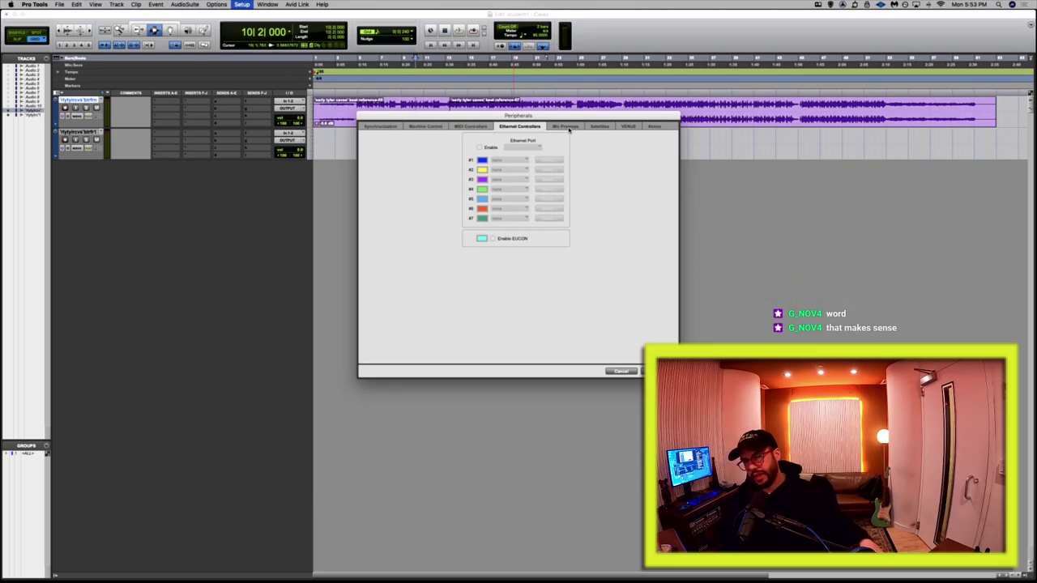
pyautogui.click(567, 128)
pyautogui.click(601, 128)
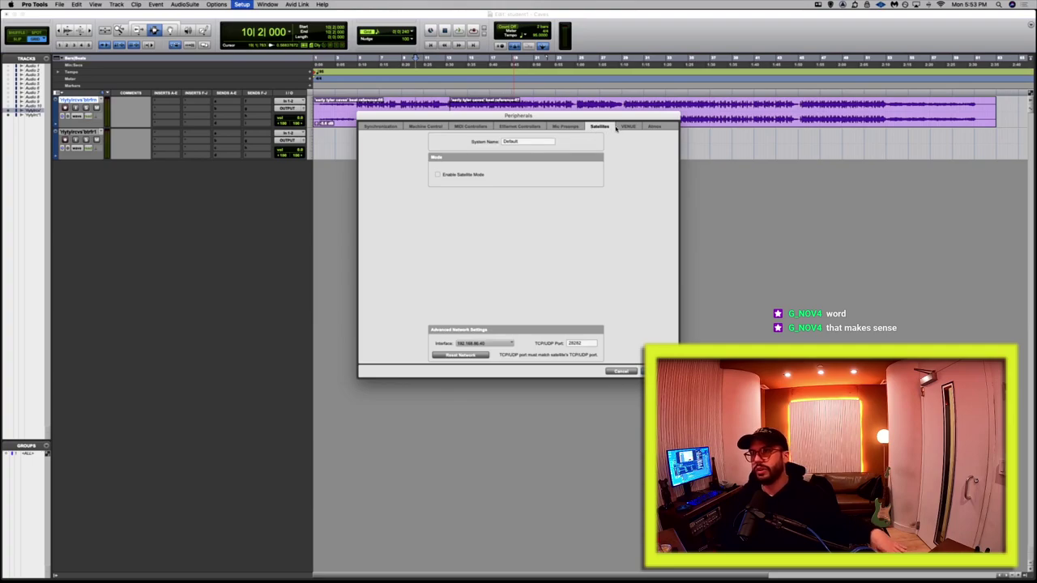
pyautogui.click(629, 128)
pyautogui.click(653, 127)
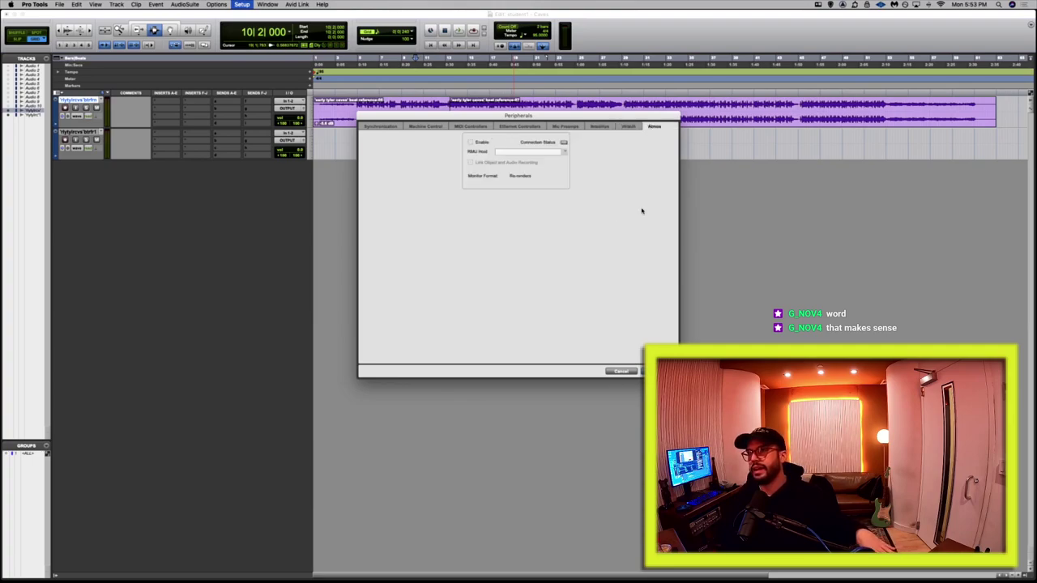
pyautogui.click(620, 372)
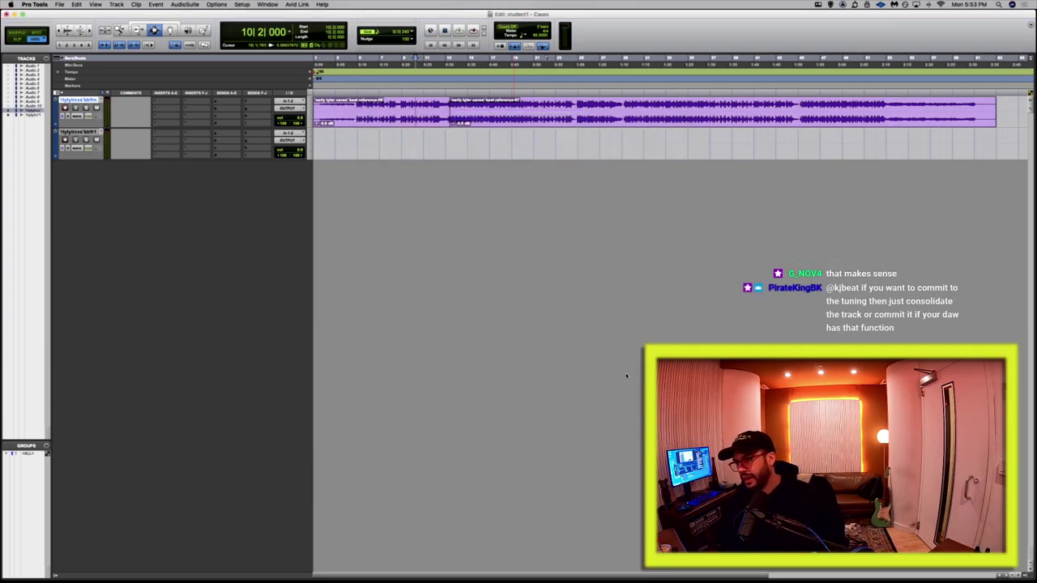
# Open the I/O Setup and examine the full lists of stereo output and input paths.
pyautogui.click(242, 5)
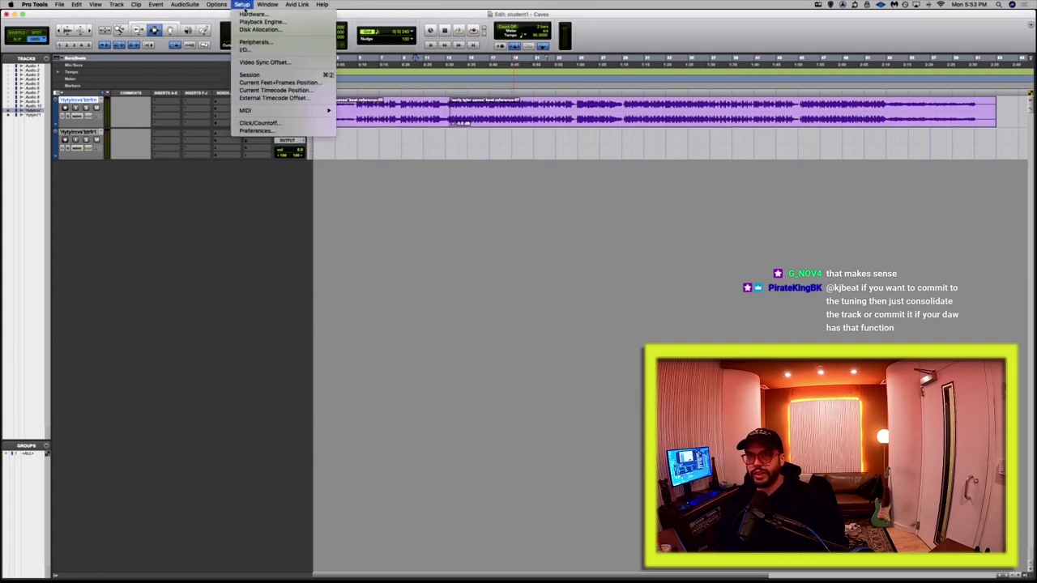
pyautogui.click(256, 51)
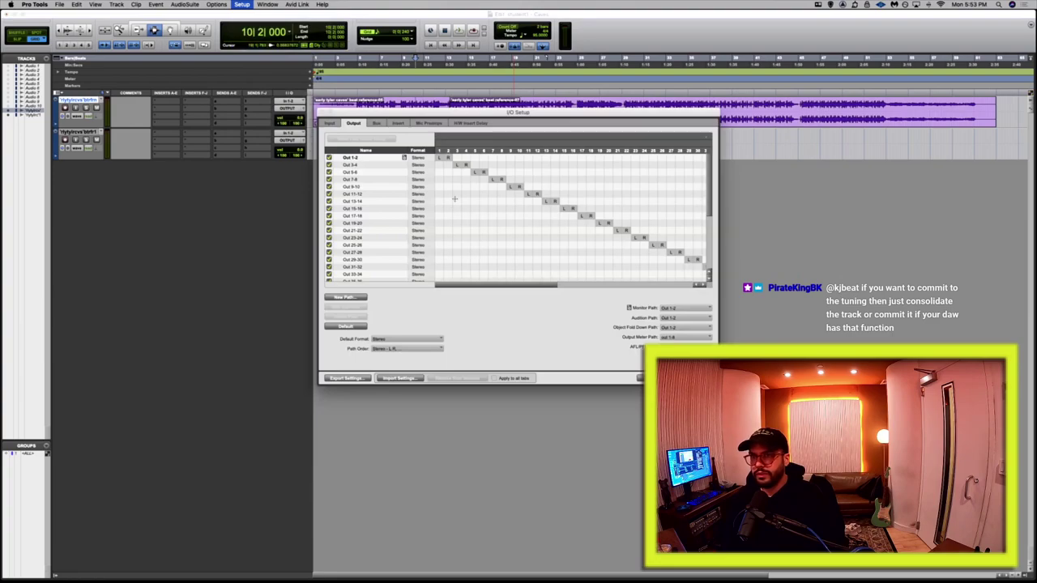
pyautogui.scroll(-5, 418, 195)
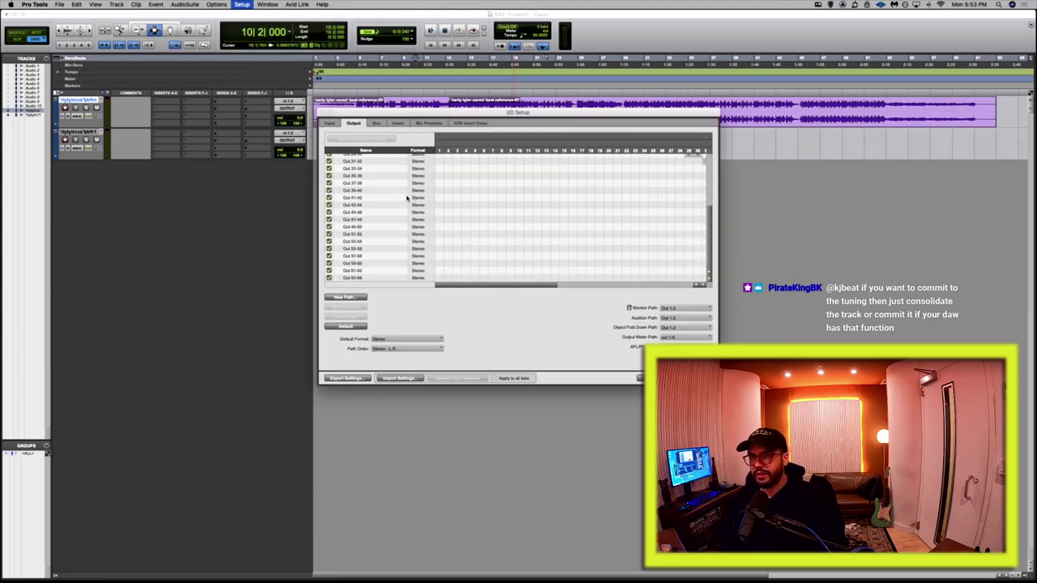
pyautogui.scroll(5, 408, 198)
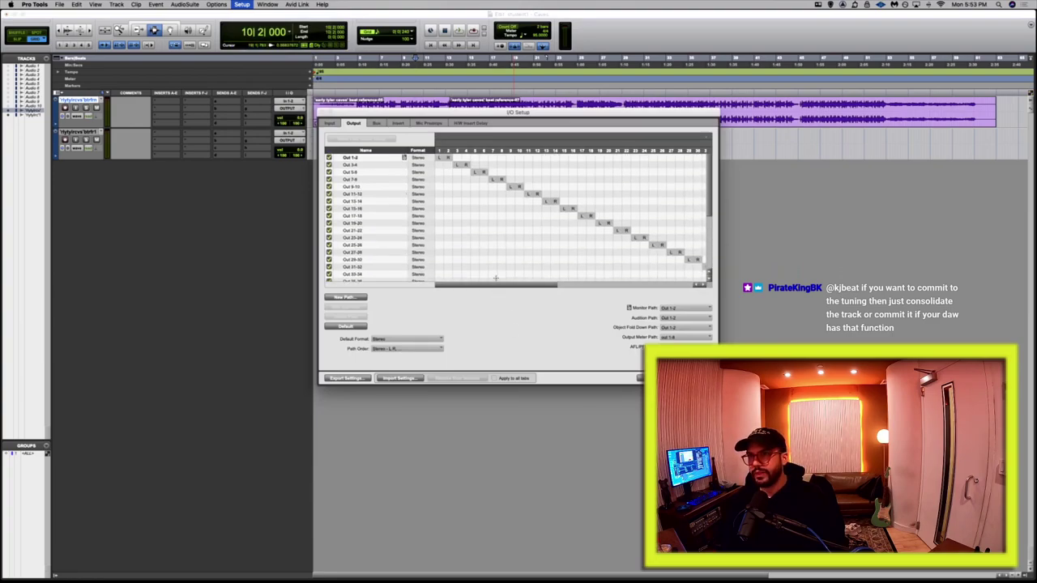
pyautogui.scroll(-5, 359, 221)
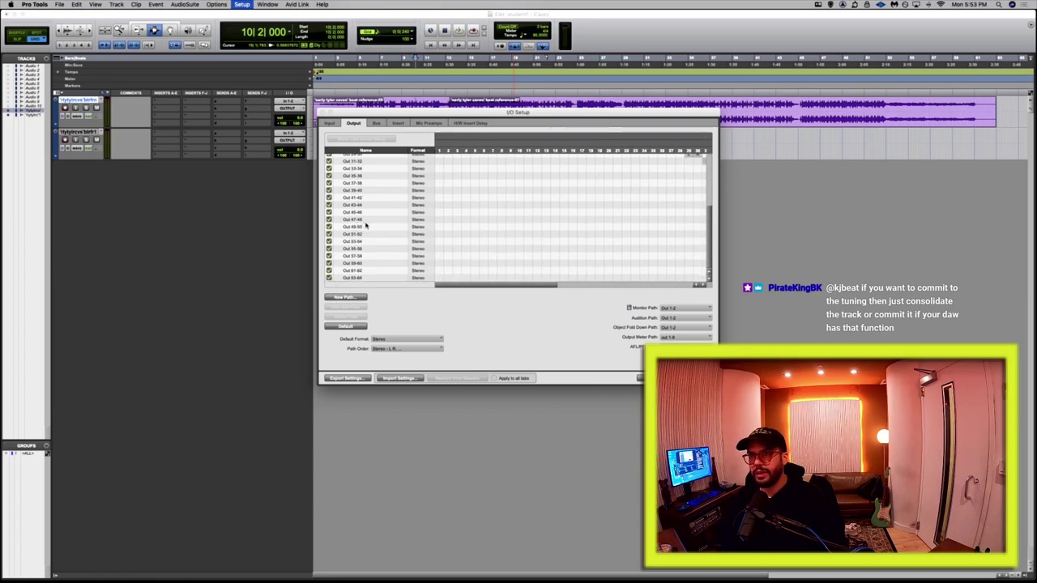
pyautogui.scroll(5, 365, 226)
pyautogui.click(328, 122)
pyautogui.scroll(-5, 356, 160)
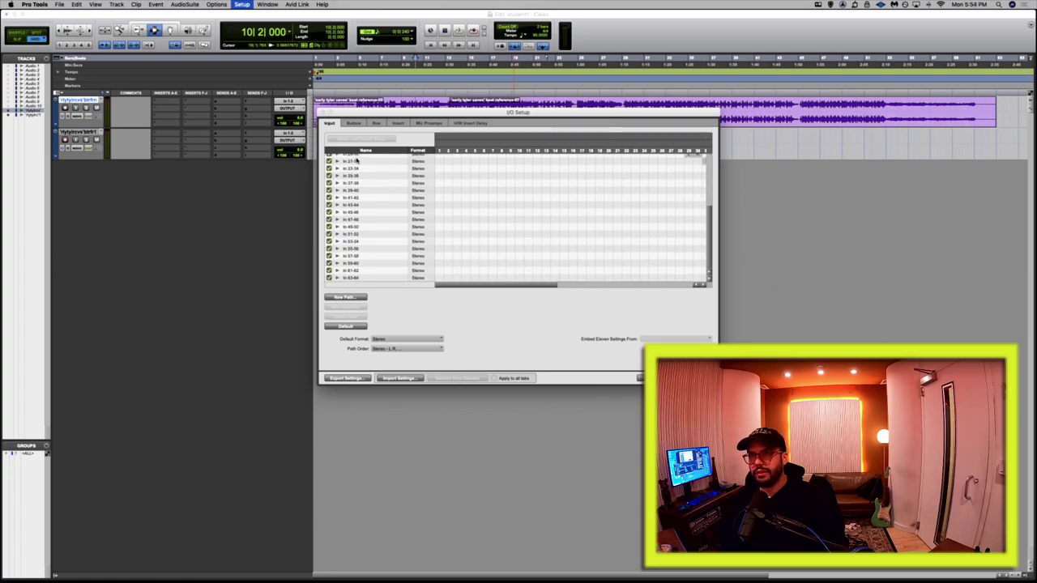
pyautogui.scroll(5, 356, 162)
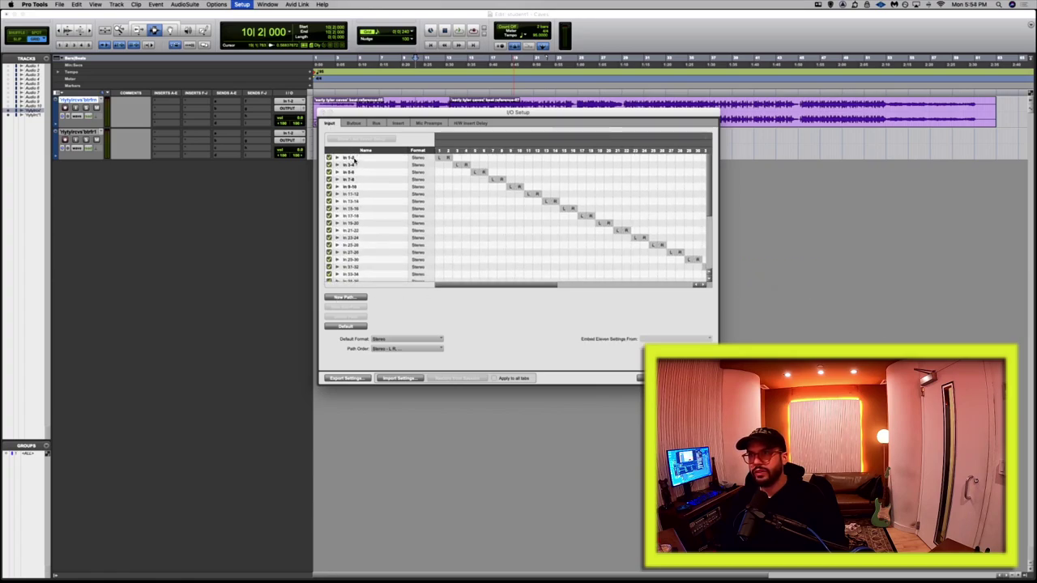
# Examine the bus paths in the I/O Setup, including output mappings and the named delay, reverb and vocal buses.
pyautogui.click(376, 123)
pyautogui.scroll(-3, 398, 168)
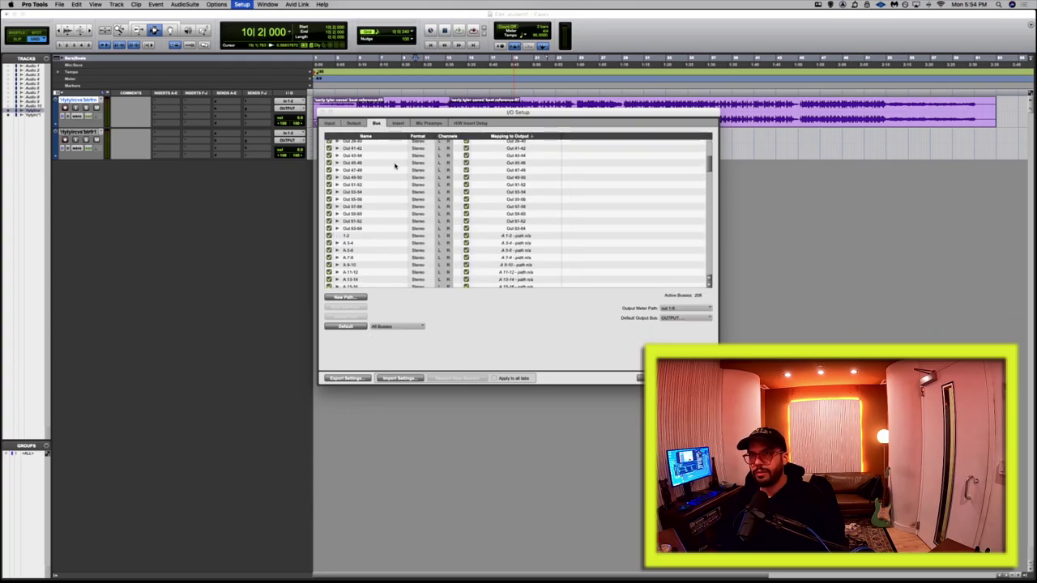
pyautogui.scroll(3, 398, 168)
pyautogui.scroll(-15, 384, 187)
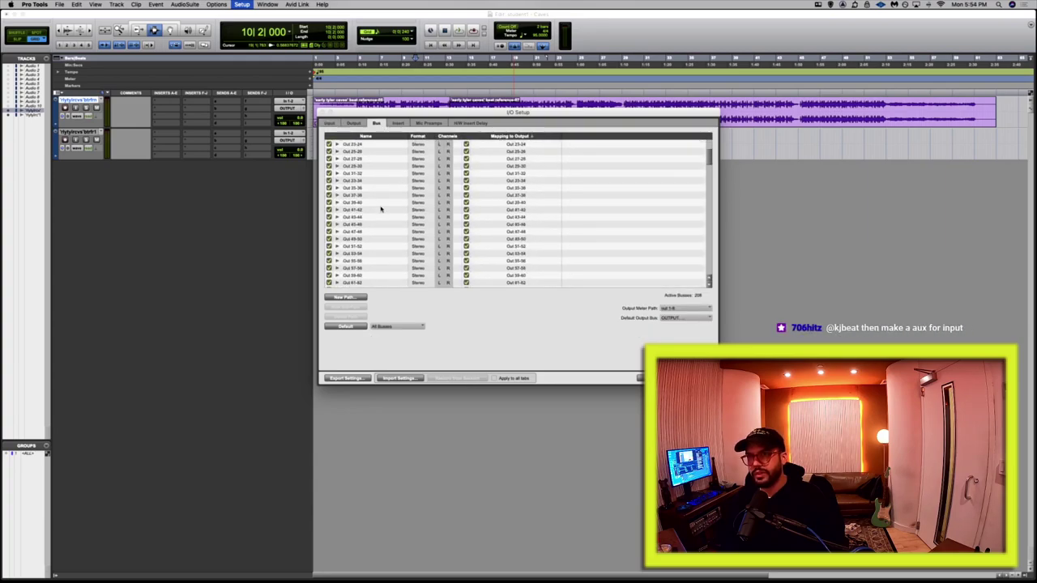
pyautogui.scroll(2, 373, 206)
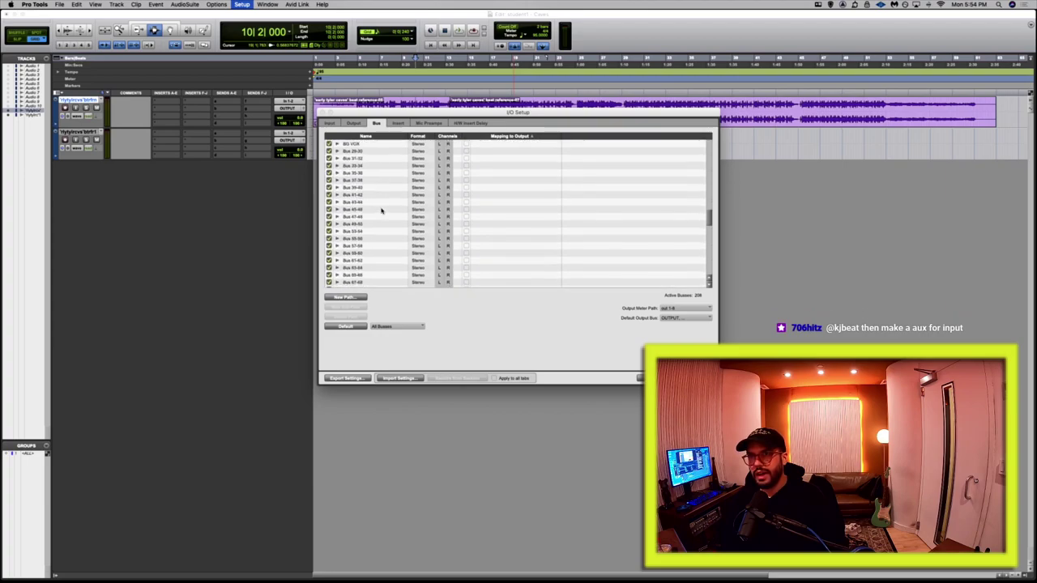
pyautogui.scroll(5, 365, 199)
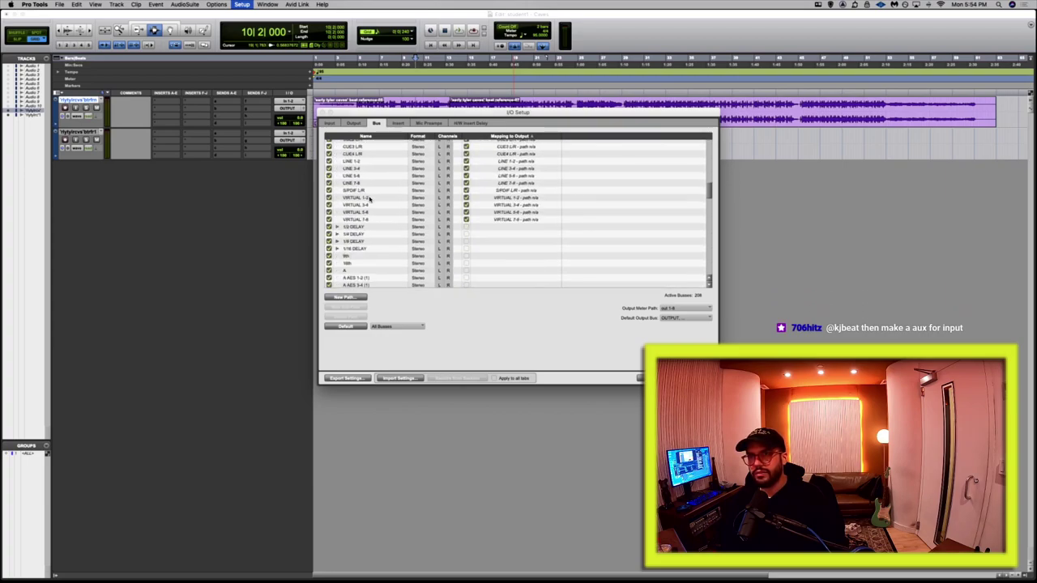
pyautogui.scroll(-10, 370, 201)
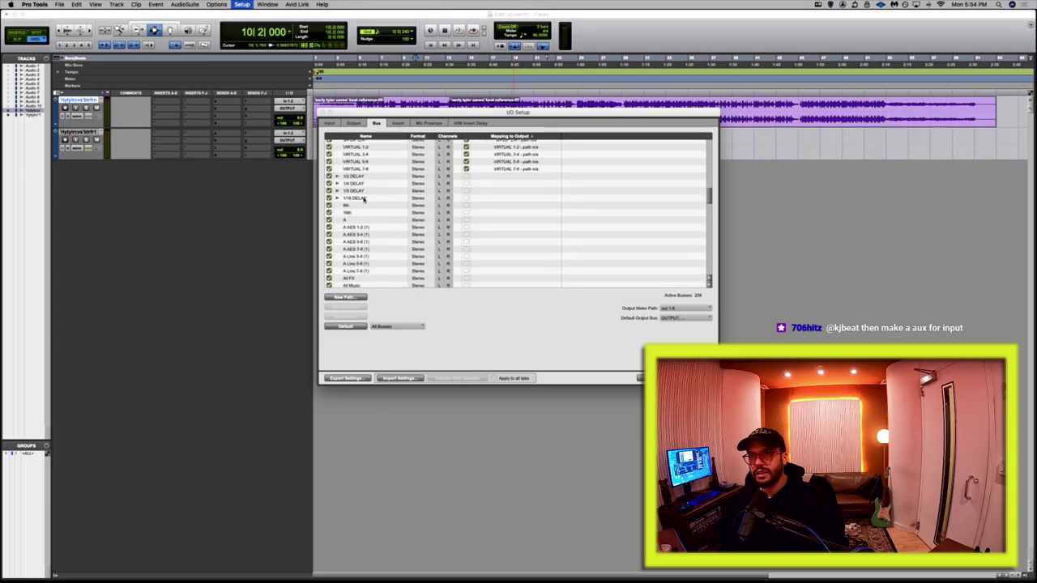
pyautogui.scroll(-10, 361, 196)
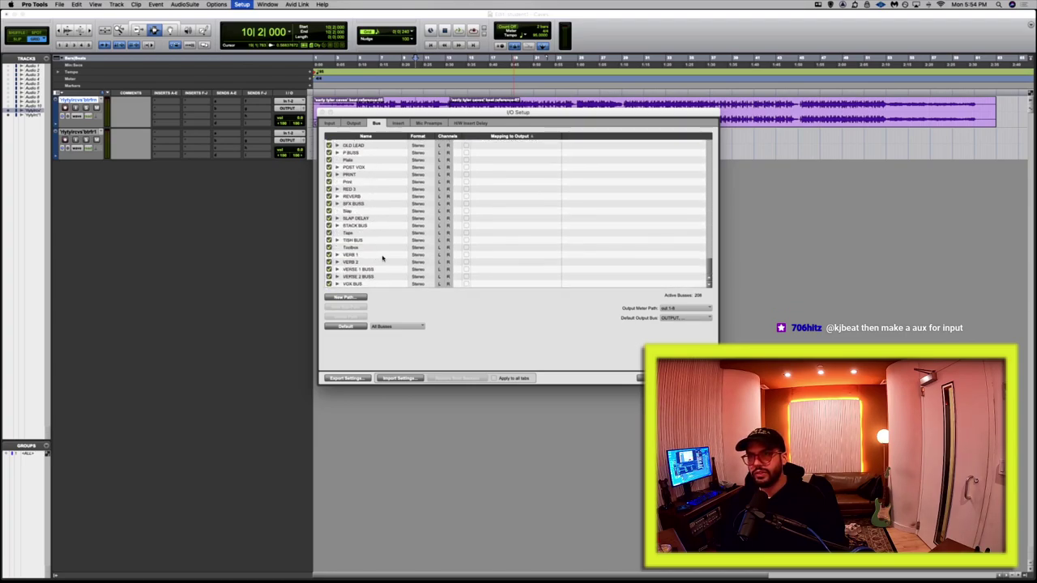
pyautogui.scroll(20, 389, 267)
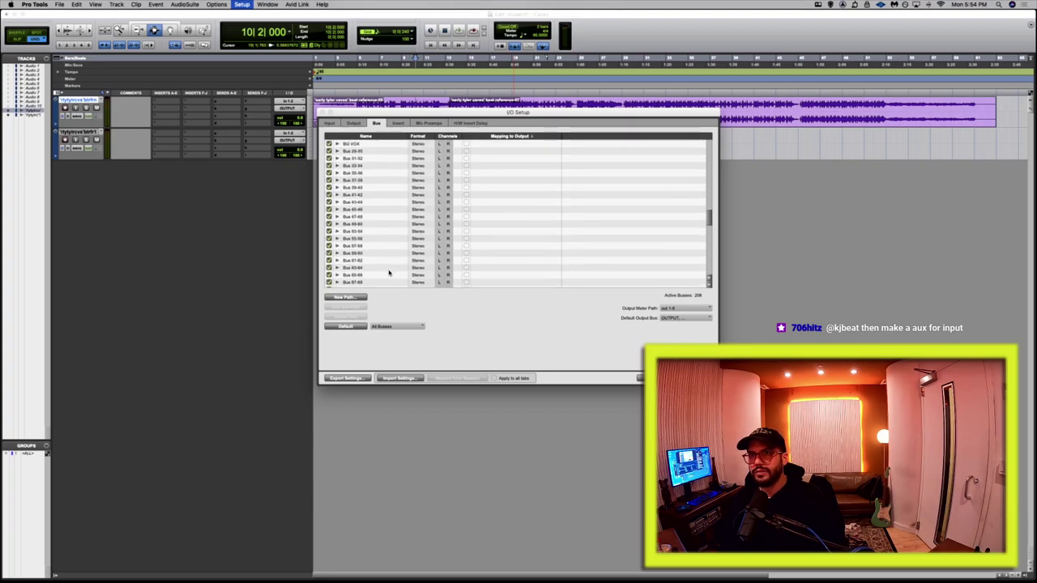
pyautogui.scroll(-5, 389, 273)
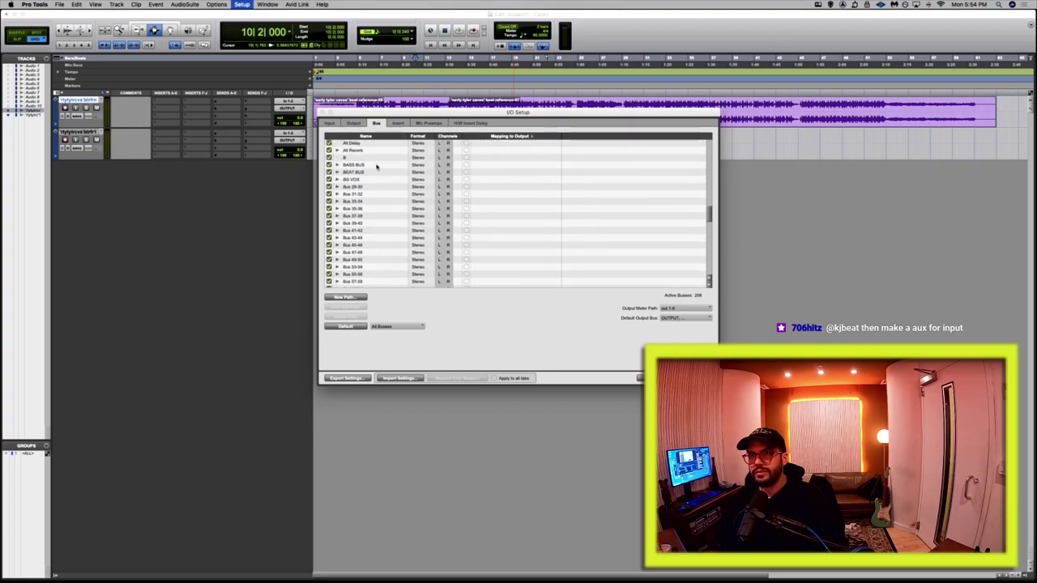
pyautogui.scroll(1, 381, 183)
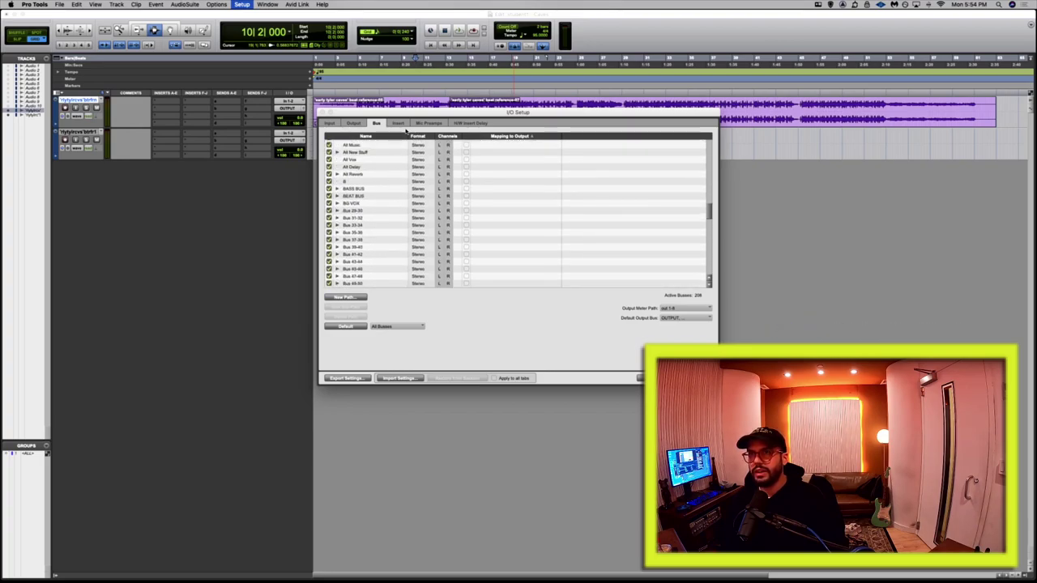
# Examine the hardware insert paths in the I/O Setup, selecting the Culture Vulture insert and reading through the whole list.
pyautogui.click(405, 126)
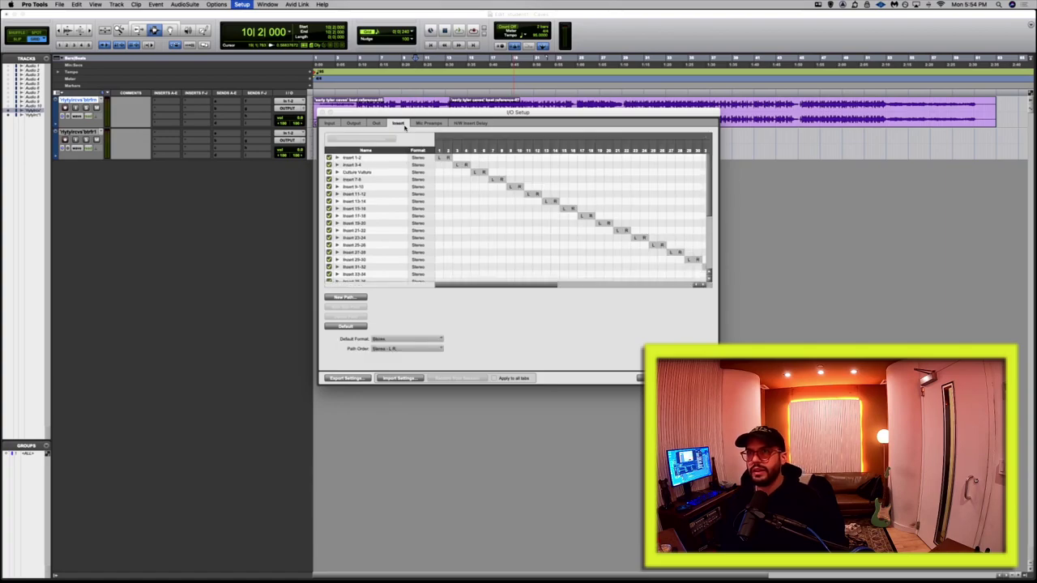
pyautogui.click(376, 173)
pyautogui.scroll(-7, 377, 176)
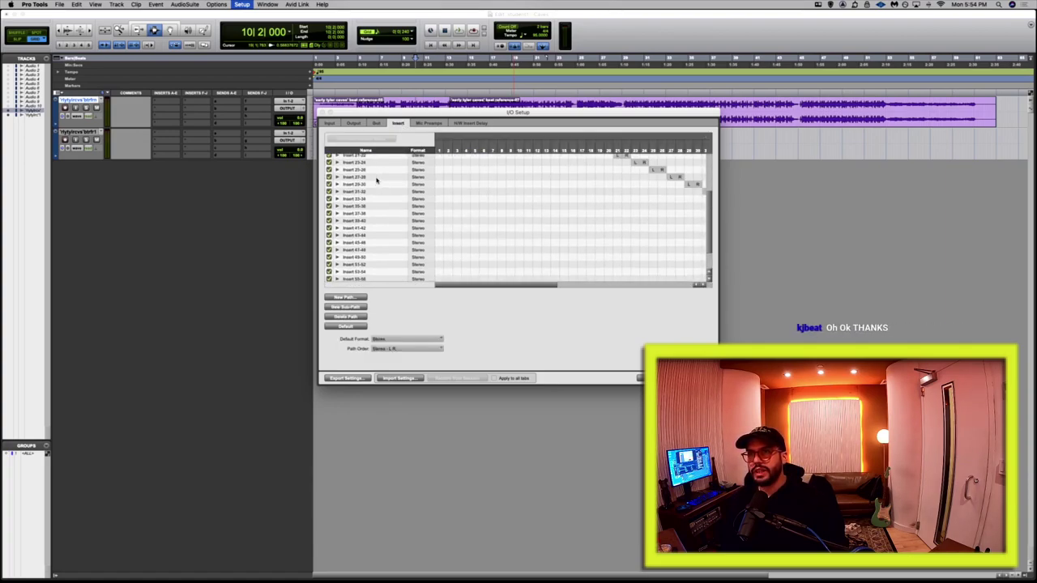
pyautogui.scroll(7, 376, 180)
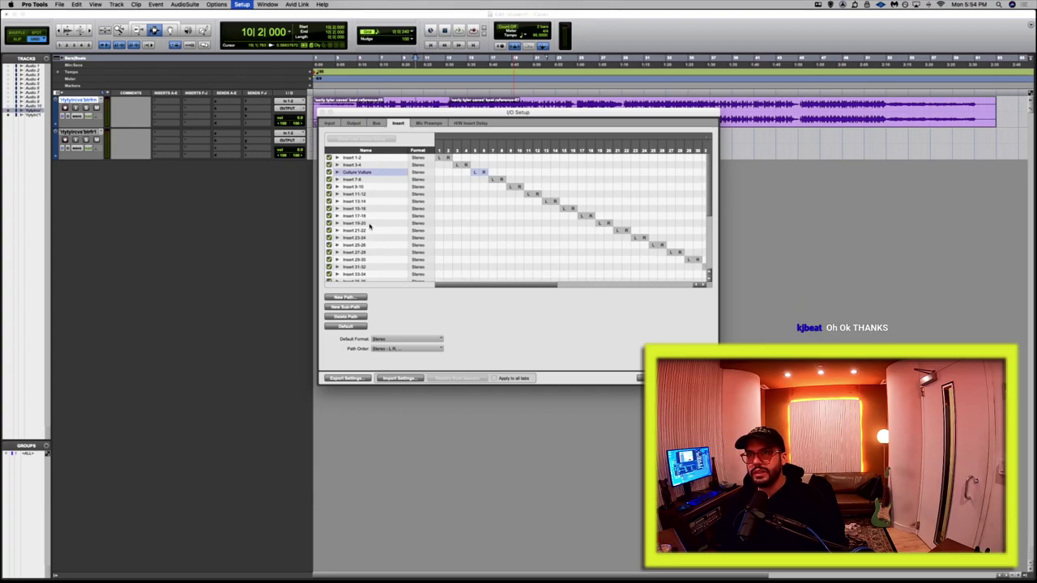
pyautogui.scroll(-8, 370, 227)
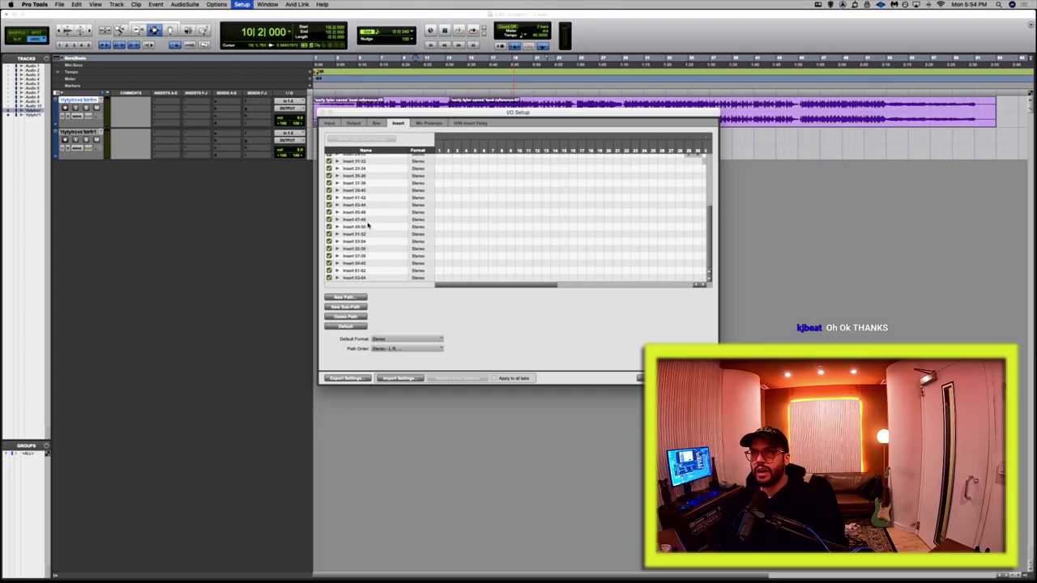
pyautogui.scroll(8, 370, 222)
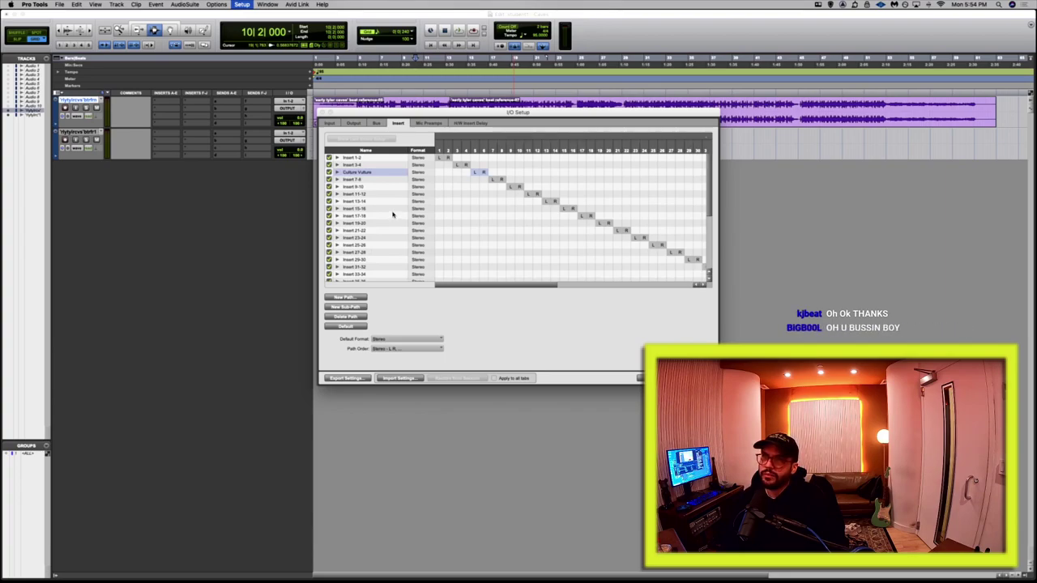
# Point out individual hardware inserts in the I/O Setup by selecting Insert 13-14, Insert 15-16, Insert 9-10 and Insert 17-18 in turn.
pyautogui.click(378, 203)
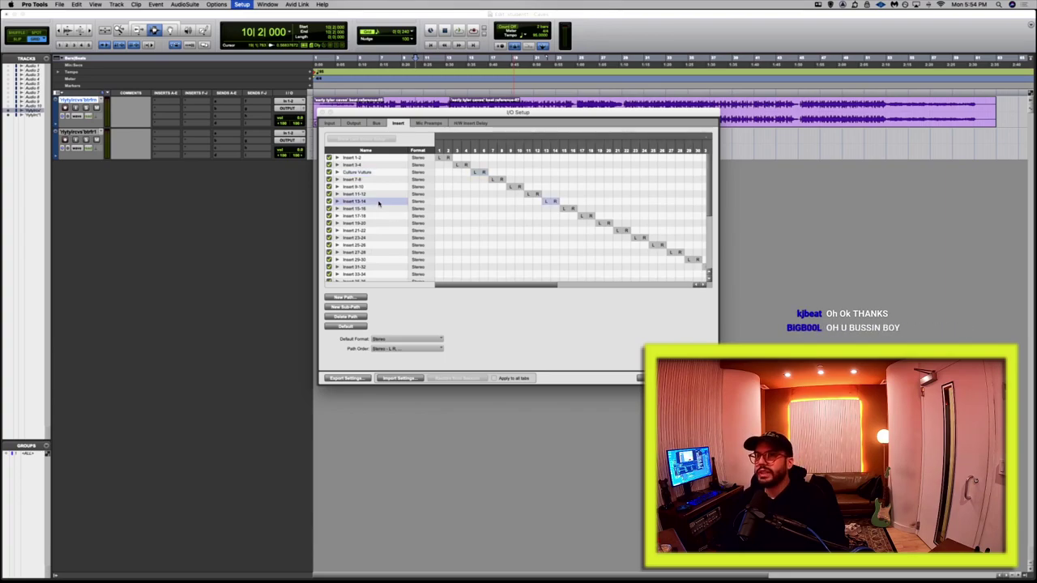
pyautogui.click(373, 209)
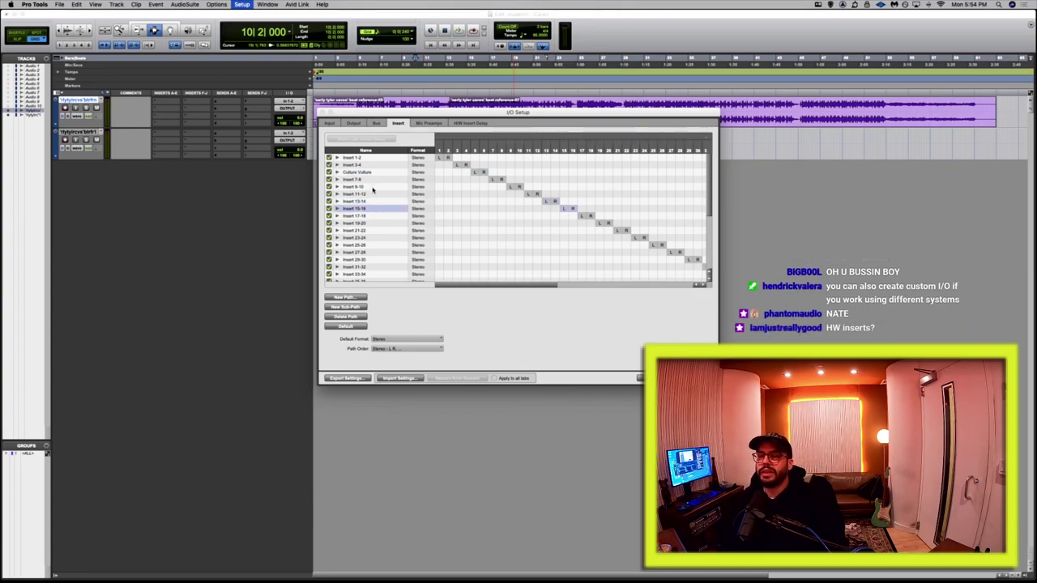
pyautogui.click(372, 187)
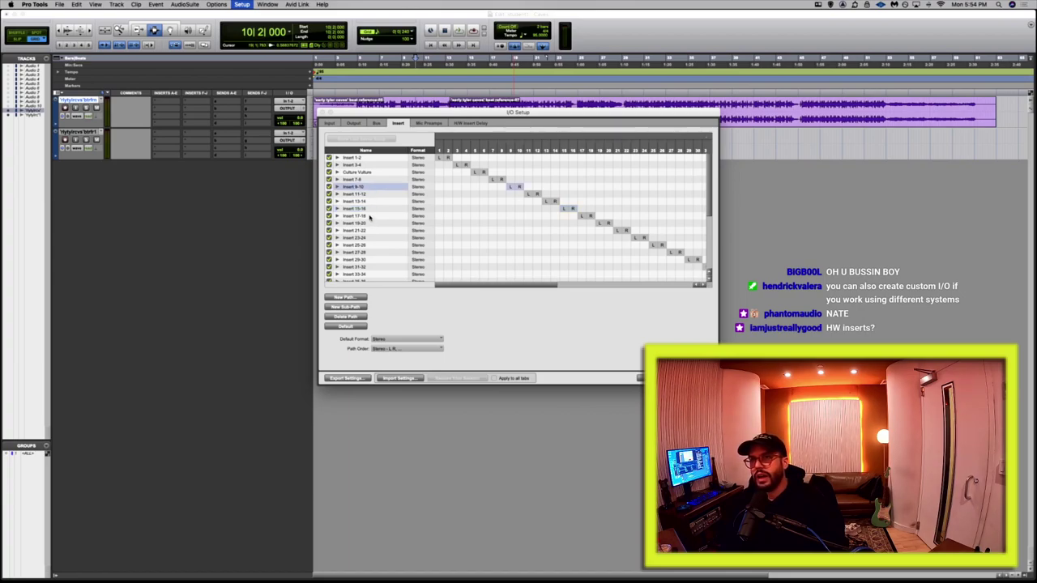
pyautogui.click(370, 216)
# Step through the insert paths down to Insert 23-24, then select the whole range from Insert 9-10 to Insert 23-24.
pyautogui.click(362, 193)
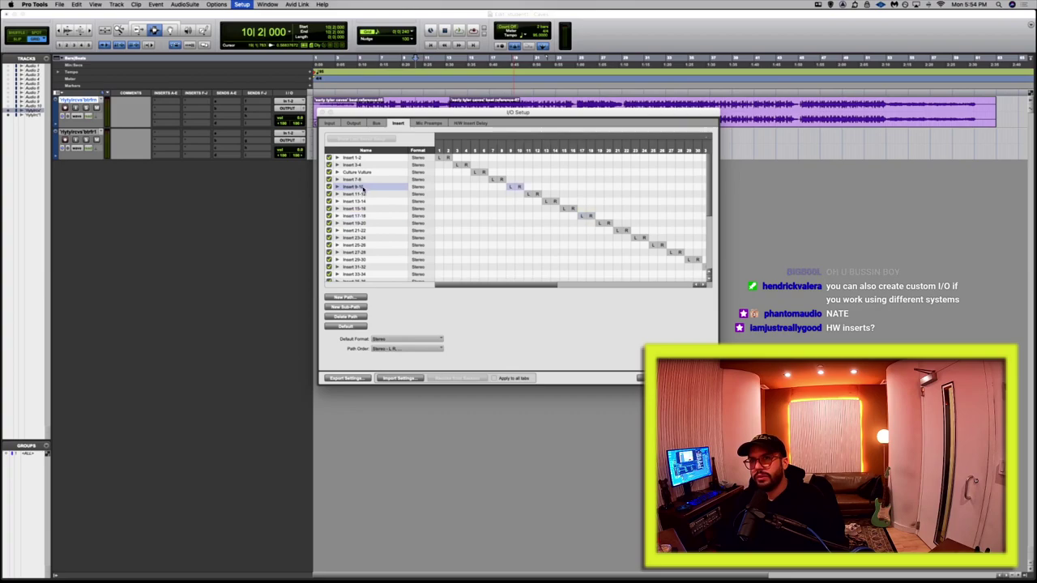
pyautogui.click(365, 201)
pyautogui.click(365, 205)
pyautogui.click(366, 209)
pyautogui.click(365, 215)
pyautogui.click(366, 223)
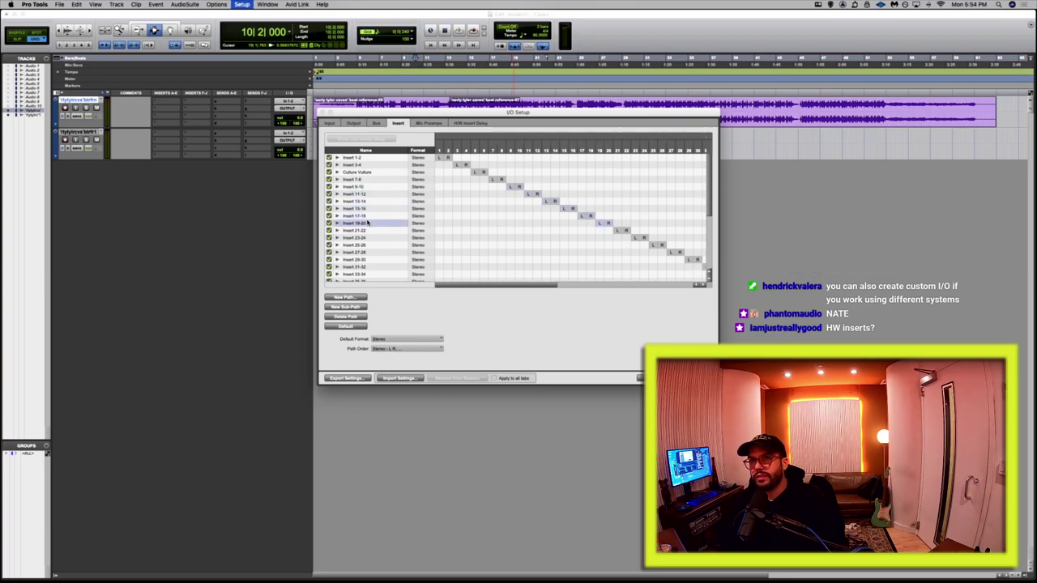
pyautogui.click(368, 230)
pyautogui.click(369, 238)
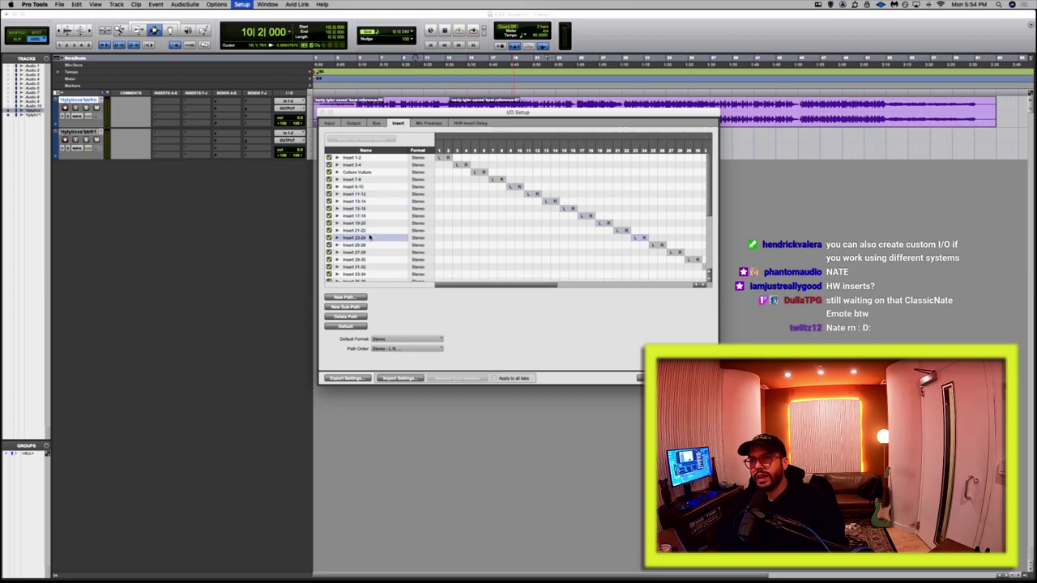
pyautogui.keyDown('shift'); pyautogui.click(359, 188); pyautogui.keyUp('shift')
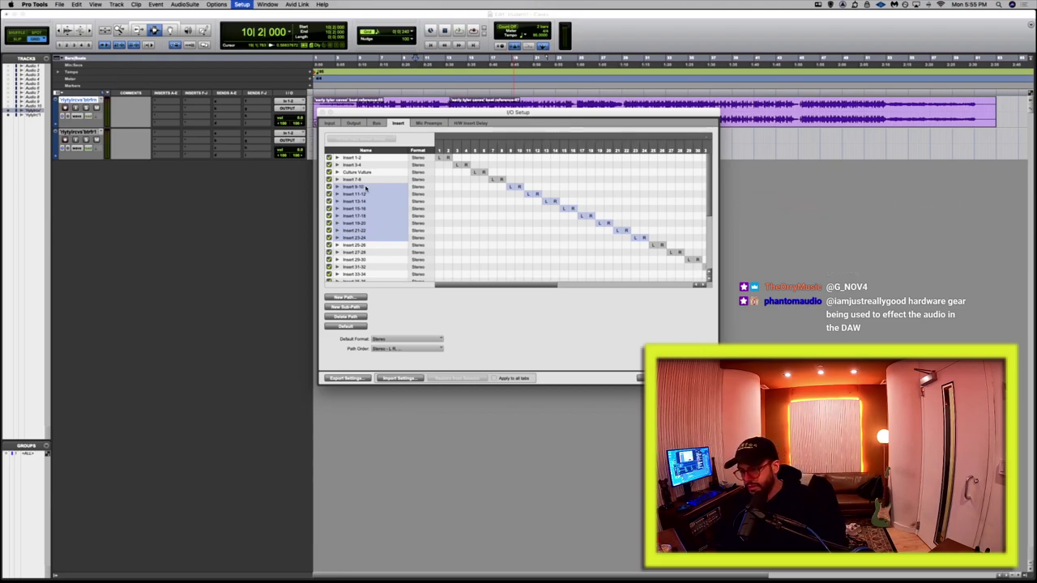
# View the mic preamp and output pages of the I/O Setup, then accept and close the dialog.
pyautogui.click(428, 123)
pyautogui.click(353, 123)
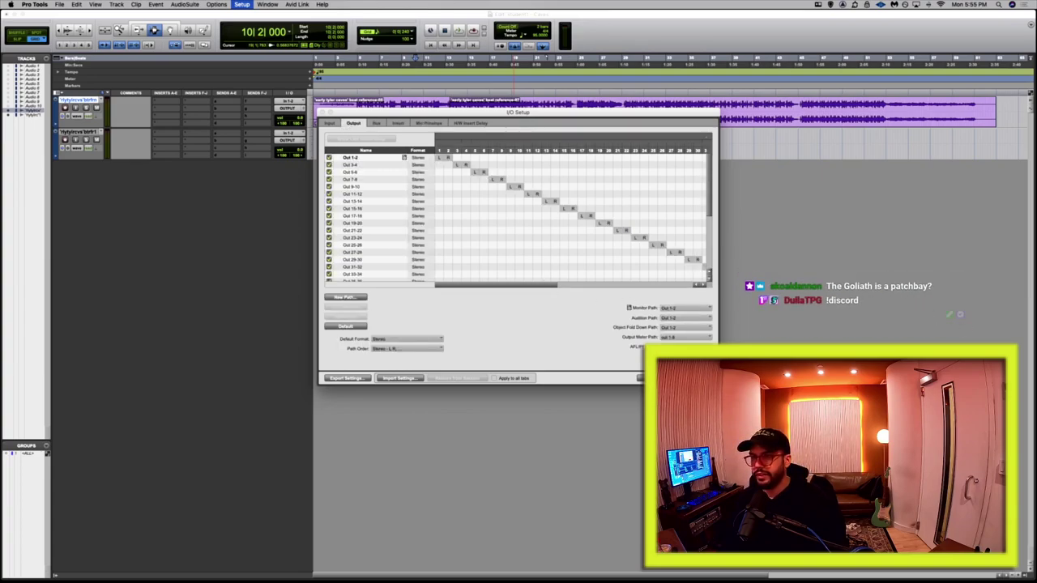
pyautogui.press('Return')
# Switch to the goliathhd control software, inspect its routing matrix, and close the matrix again.
pyautogui.moveTo(16, 378)
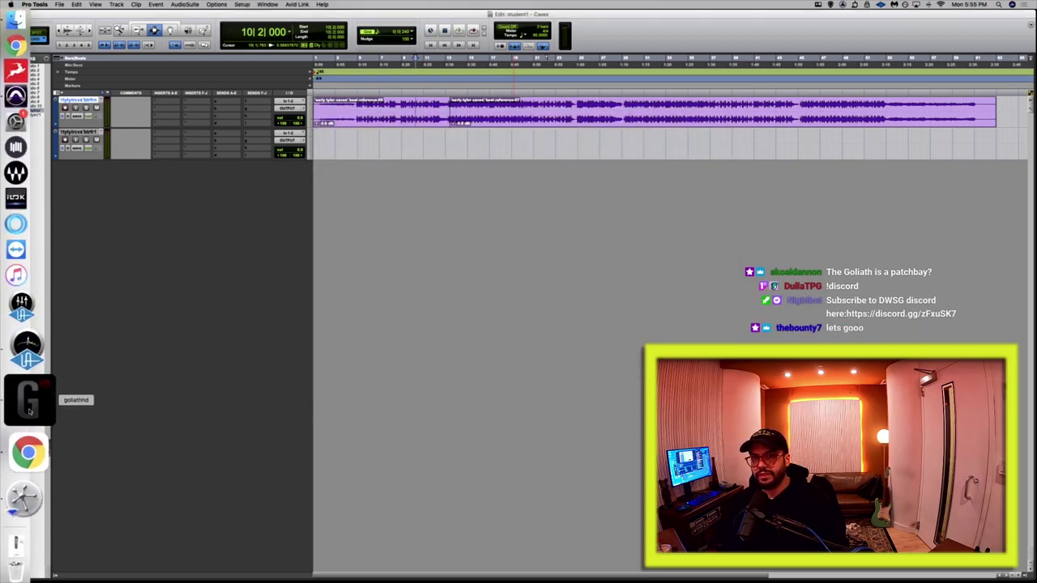
pyautogui.click(24, 397)
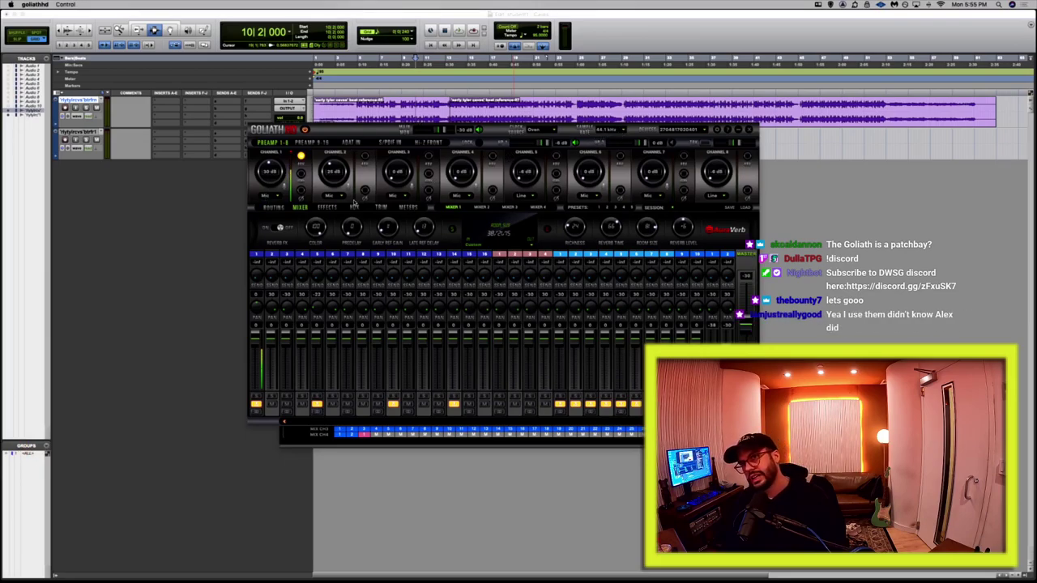
pyautogui.click(280, 208)
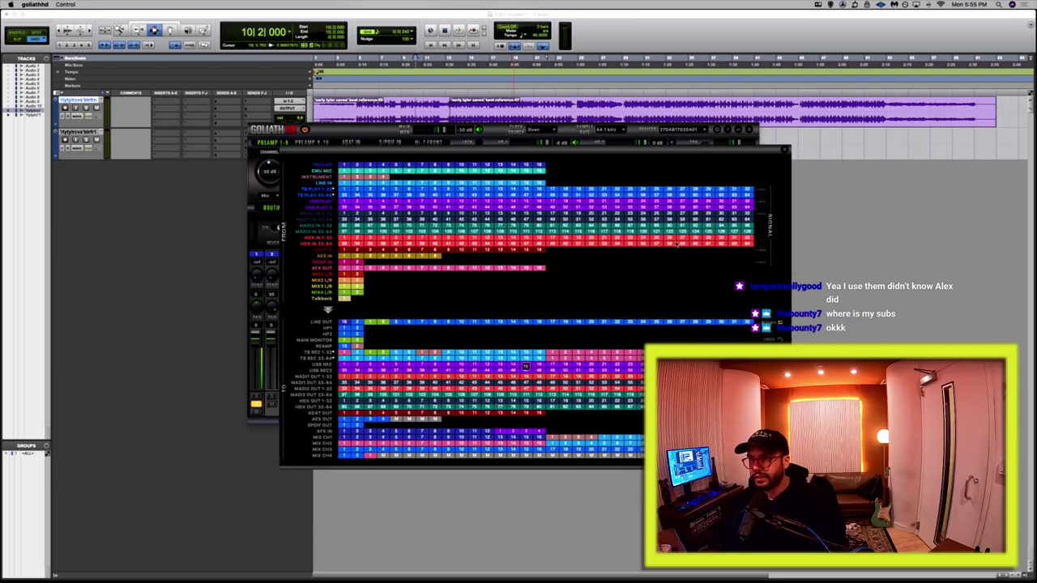
pyautogui.click(784, 150)
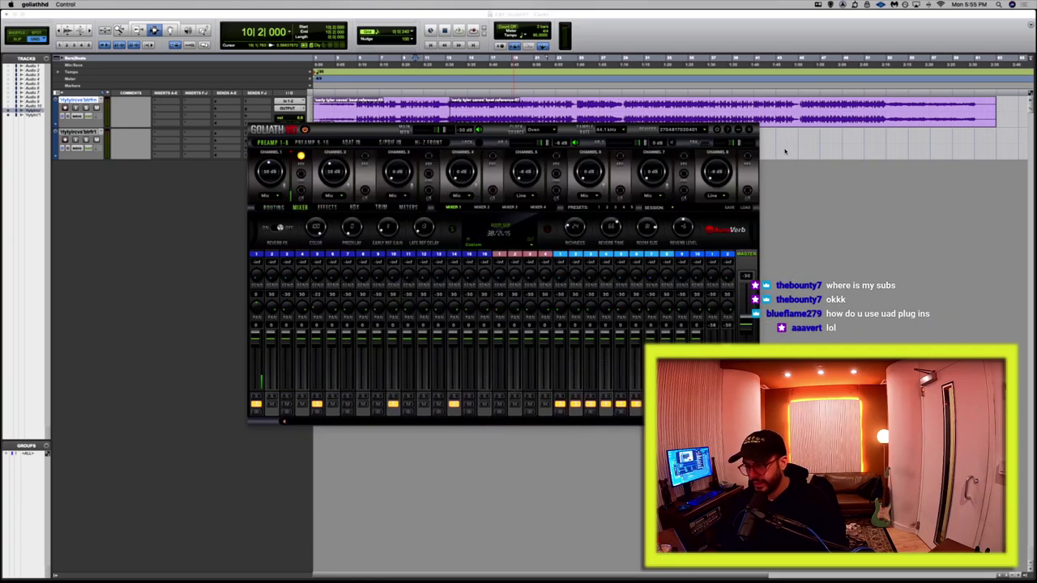
pyautogui.click(784, 150)
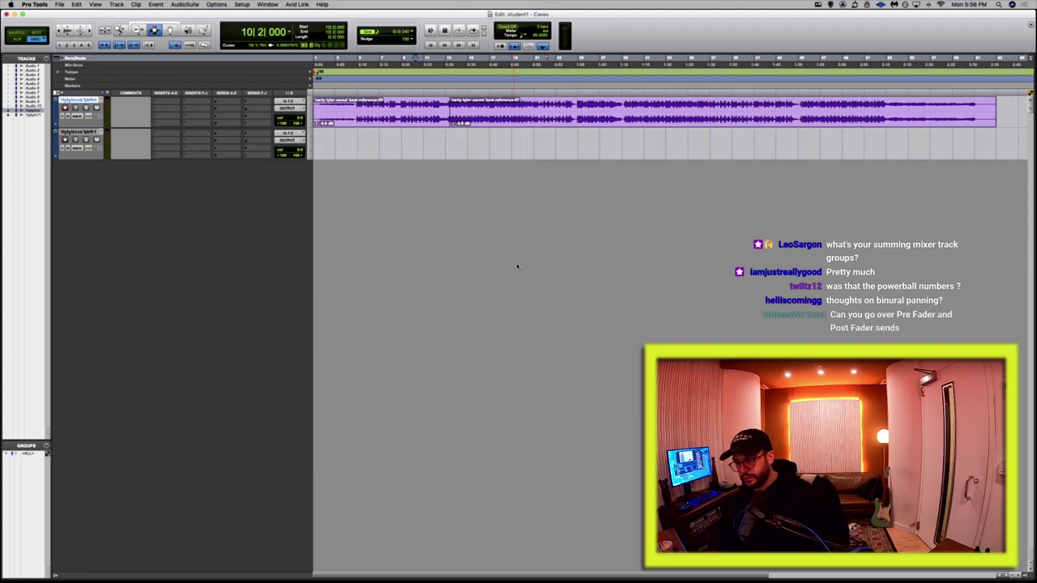
# Bring goliathhd up again to re-examine its input-to-output routing matrix, then close the matrix and return to Pro Tools.
pyautogui.moveTo(2, 306)
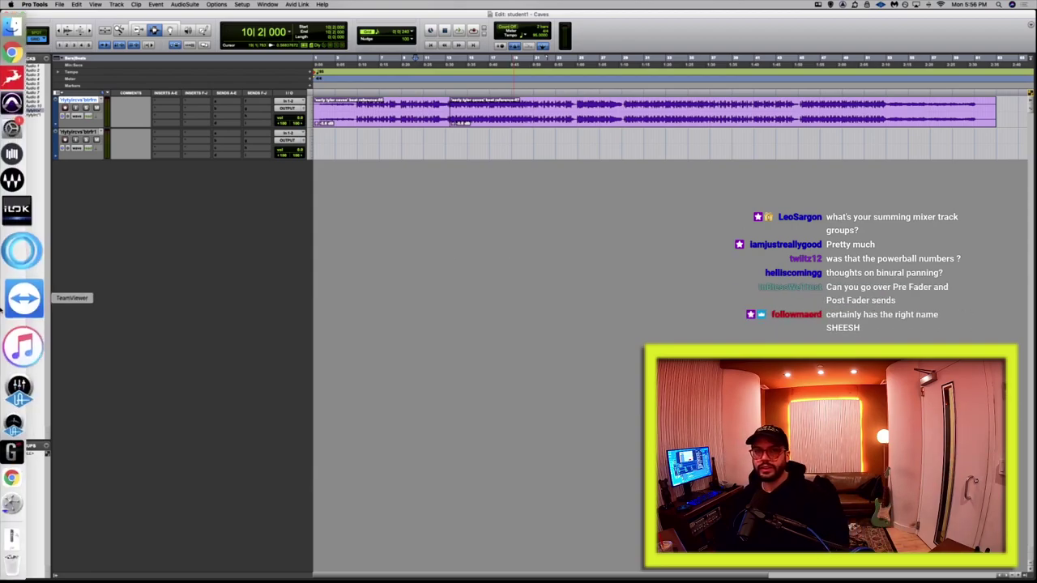
pyautogui.click(27, 403)
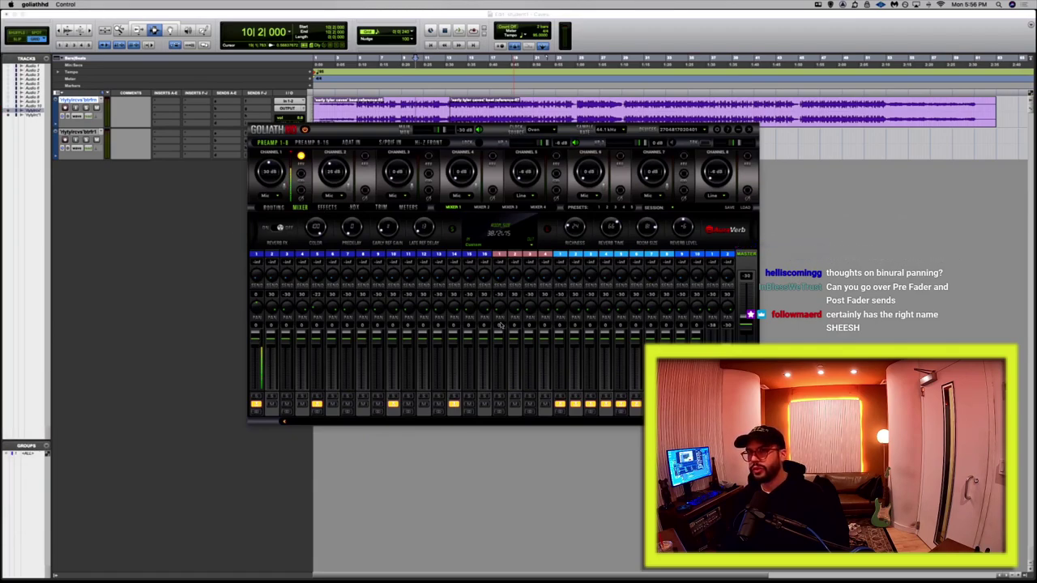
pyautogui.click(280, 208)
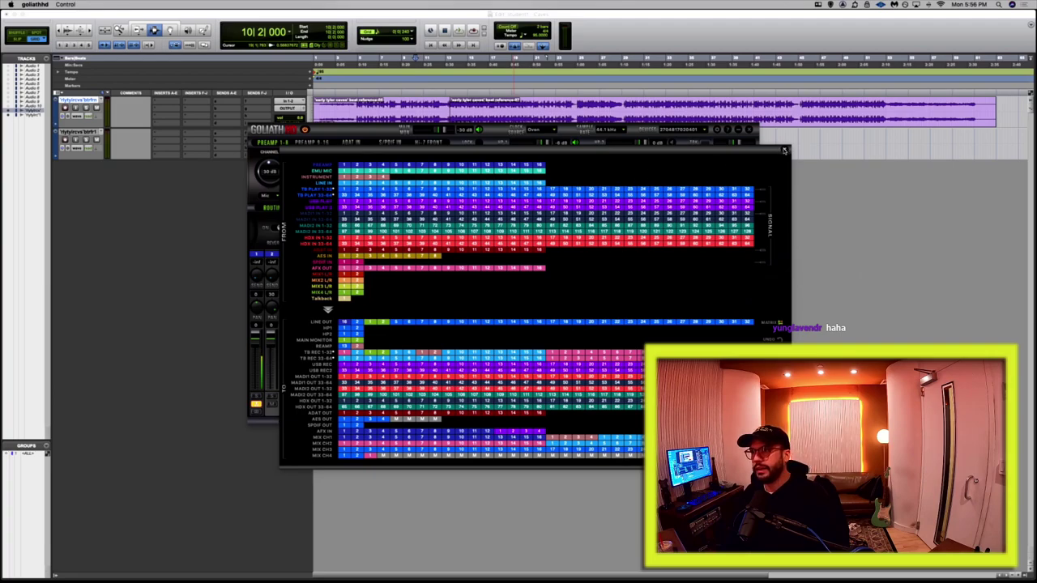
pyautogui.click(782, 150)
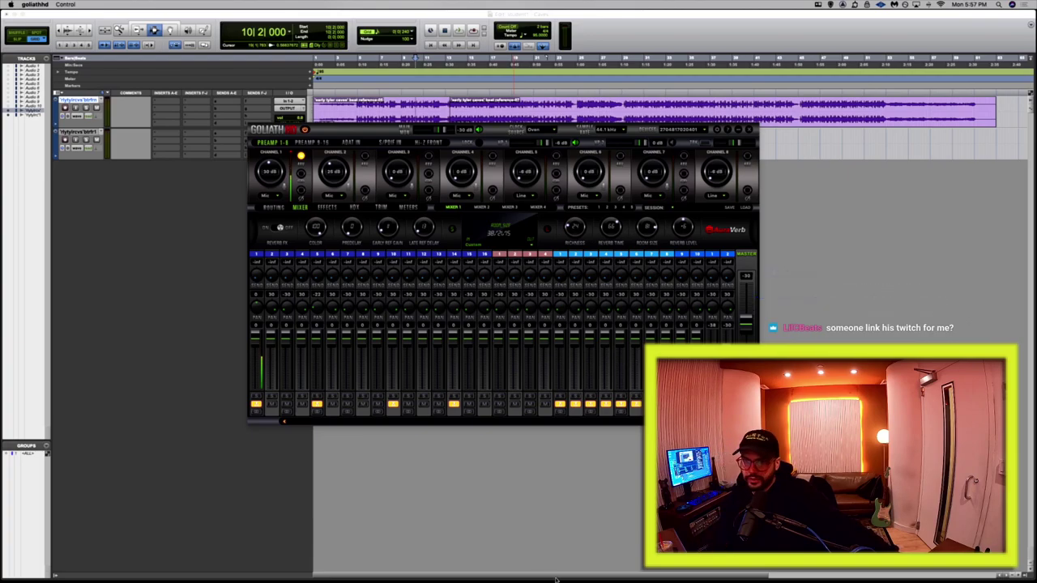
pyautogui.click(562, 531)
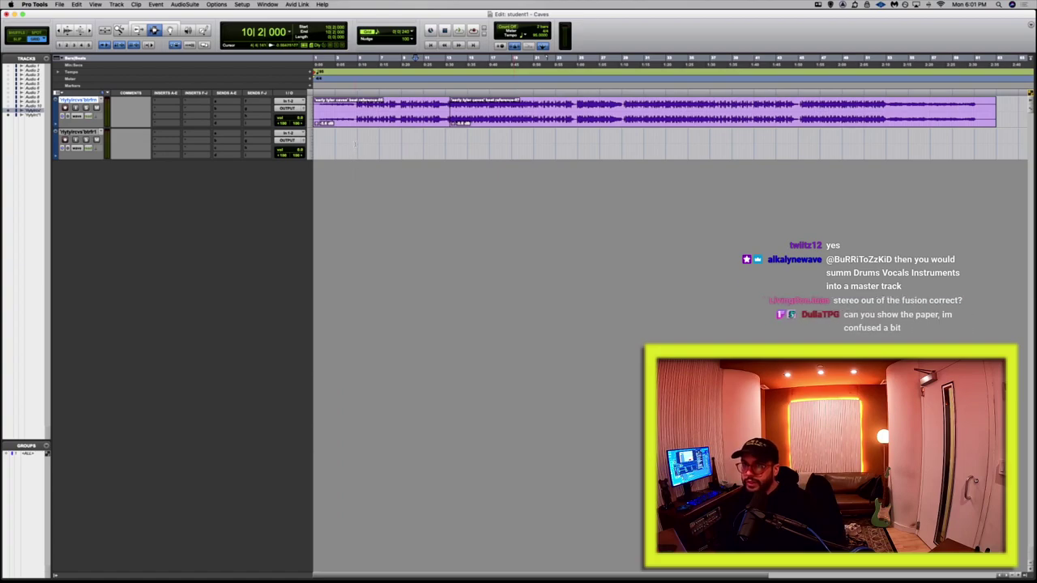
# Consolidate a long range starting at bar 5 on the empty second track into a blank clip, and move it to bar 1.
pyautogui.moveTo(358, 144); pyautogui.dragTo(878, 148)
pyautogui.hotkey('alt', 'shift', '3')
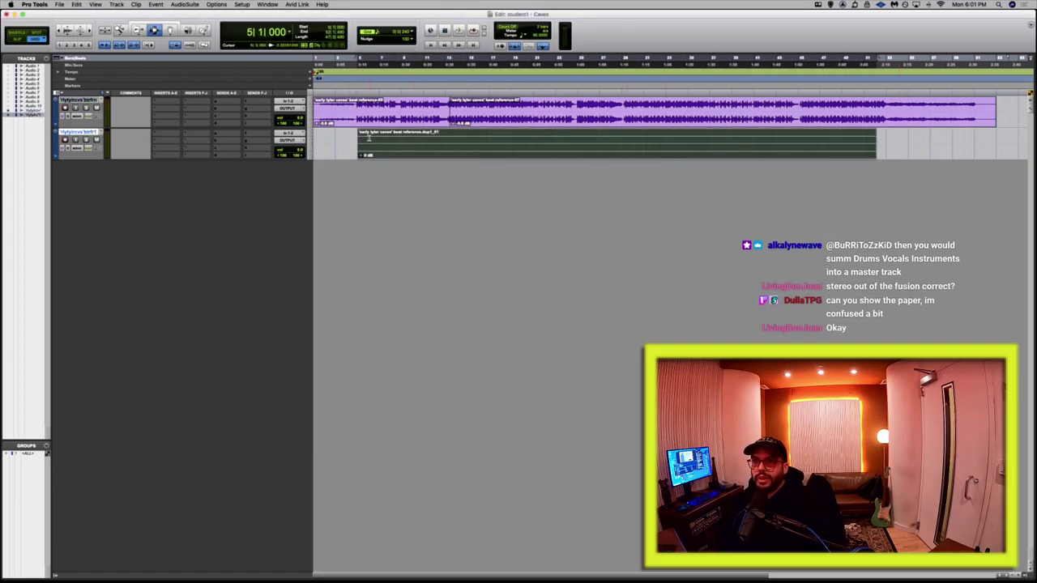
pyautogui.press('F8')
pyautogui.moveTo(354, 149); pyautogui.dragTo(298, 150)
pyautogui.press('F7')
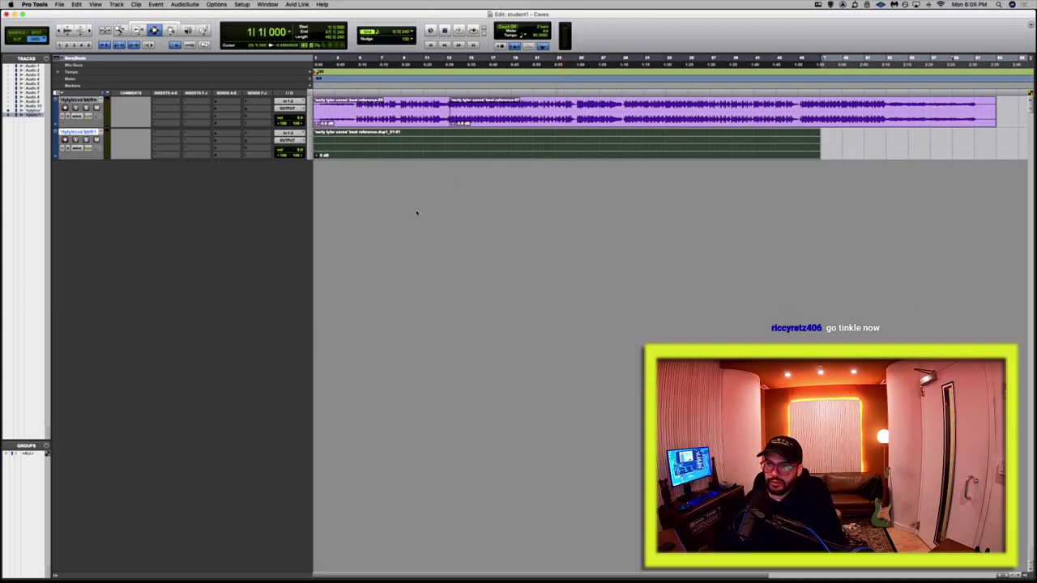
# Mark out several example time ranges in the middle of the blank clip on the second track.
pyautogui.click(425, 144)
pyautogui.moveTo(423, 144); pyautogui.dragTo(536, 140)
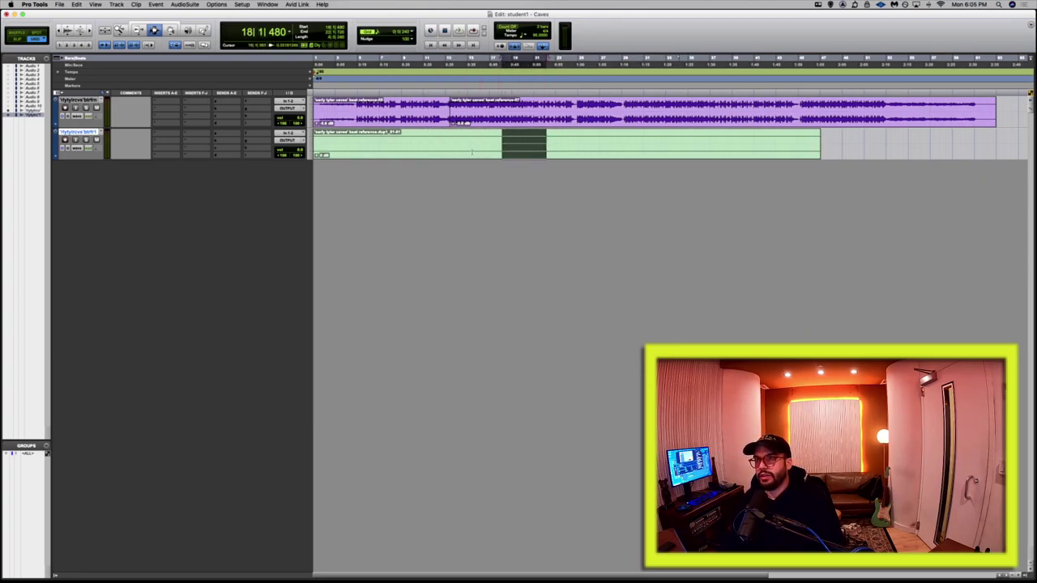
pyautogui.moveTo(472, 151); pyautogui.dragTo(525, 144)
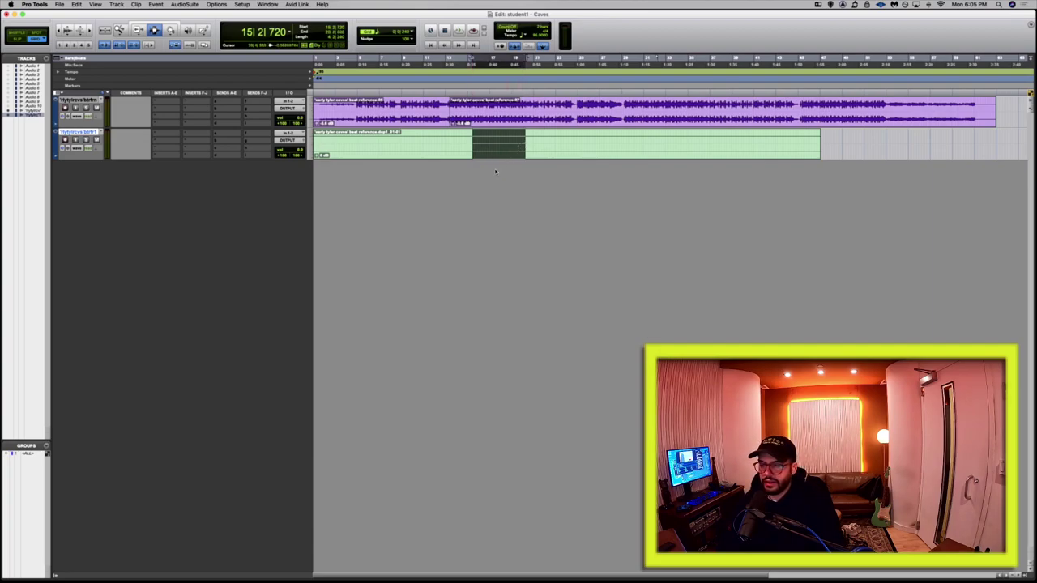
pyautogui.moveTo(463, 151); pyautogui.dragTo(546, 144)
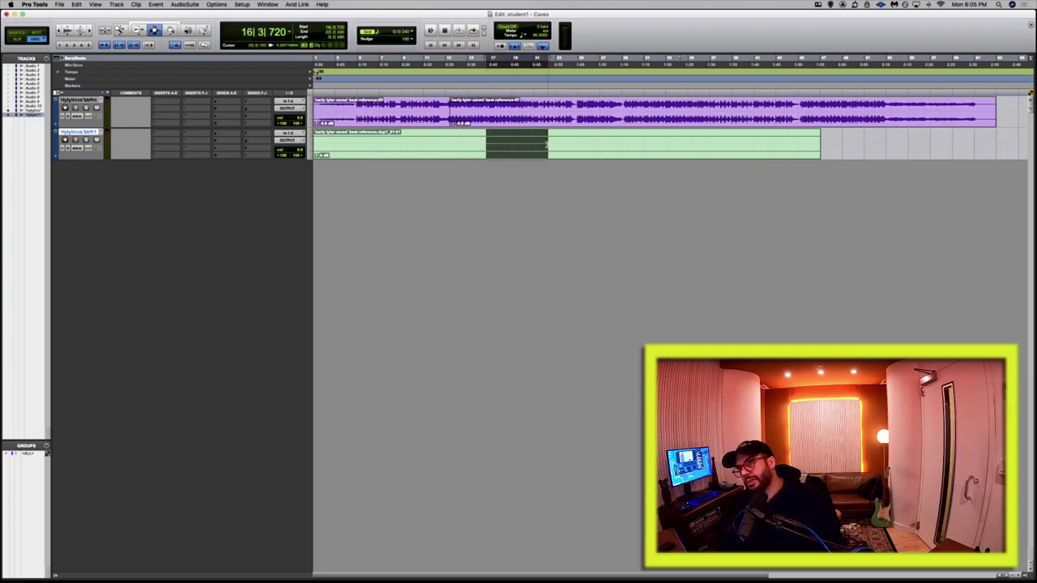
pyautogui.moveTo(450, 151); pyautogui.dragTo(597, 146)
pyautogui.moveTo(533, 146); pyautogui.dragTo(570, 153)
pyautogui.click(542, 151)
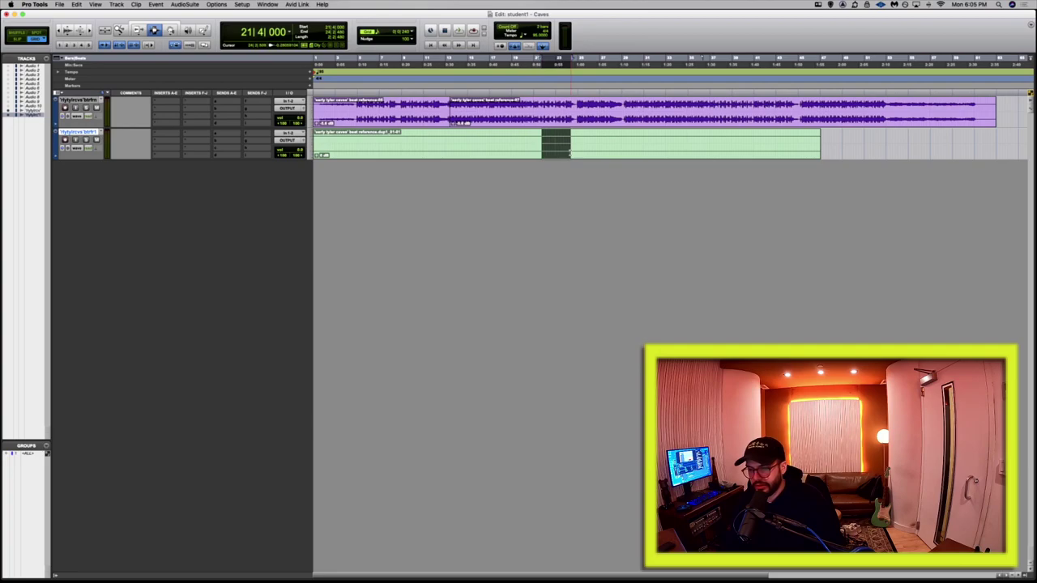
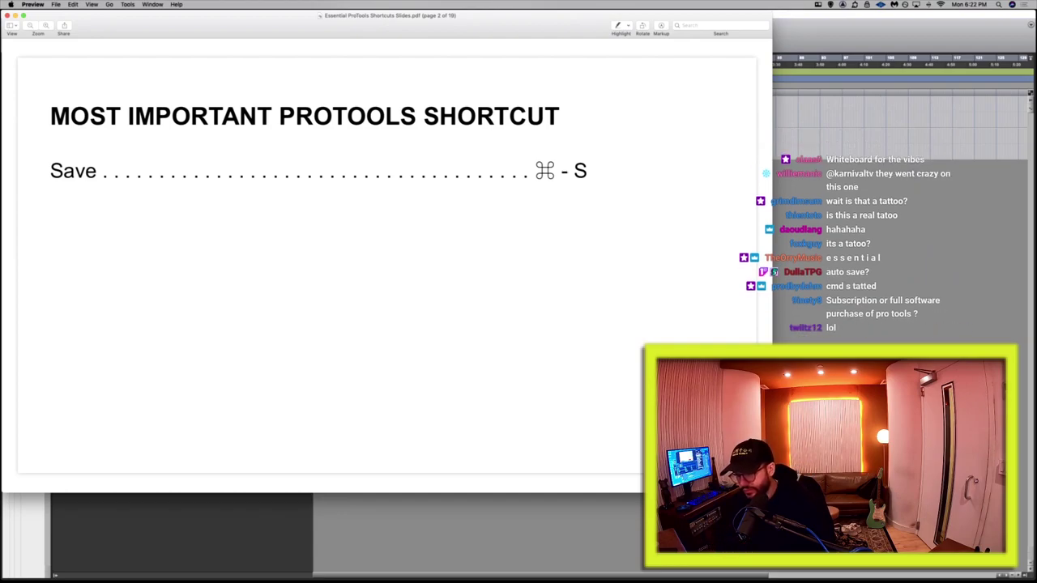
# Advance the Essential ProTools Shortcuts slides through Common Editing to the New Track page, then switch back to Pro Tools.
pyautogui.press('Down')
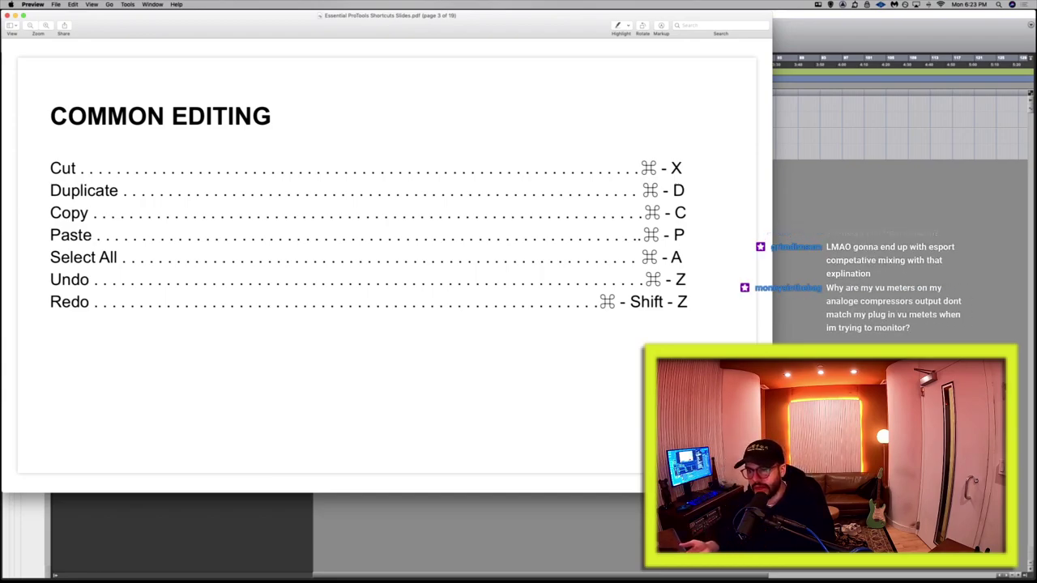
pyautogui.press('Down')
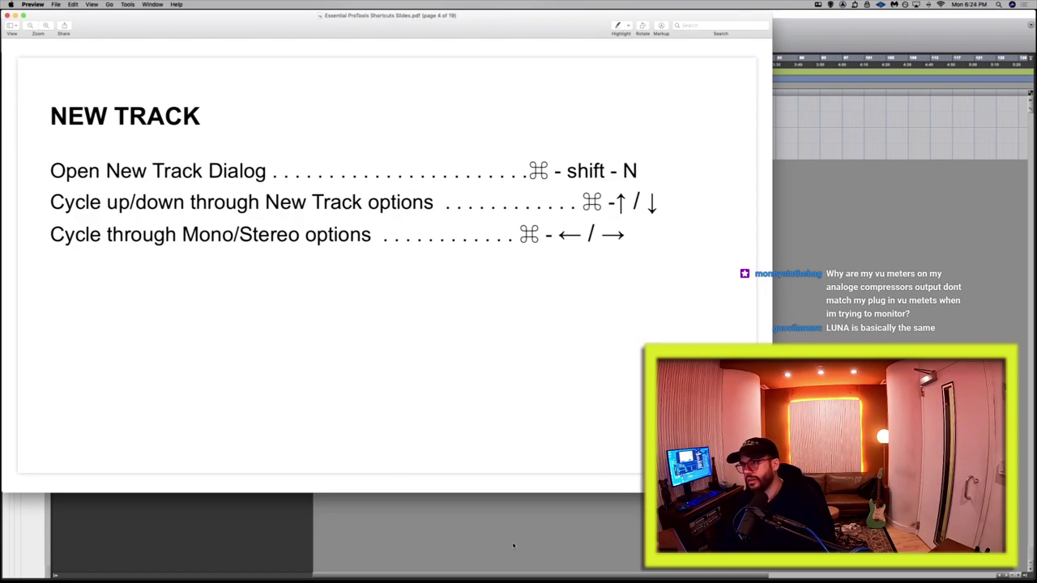
pyautogui.click(489, 509)
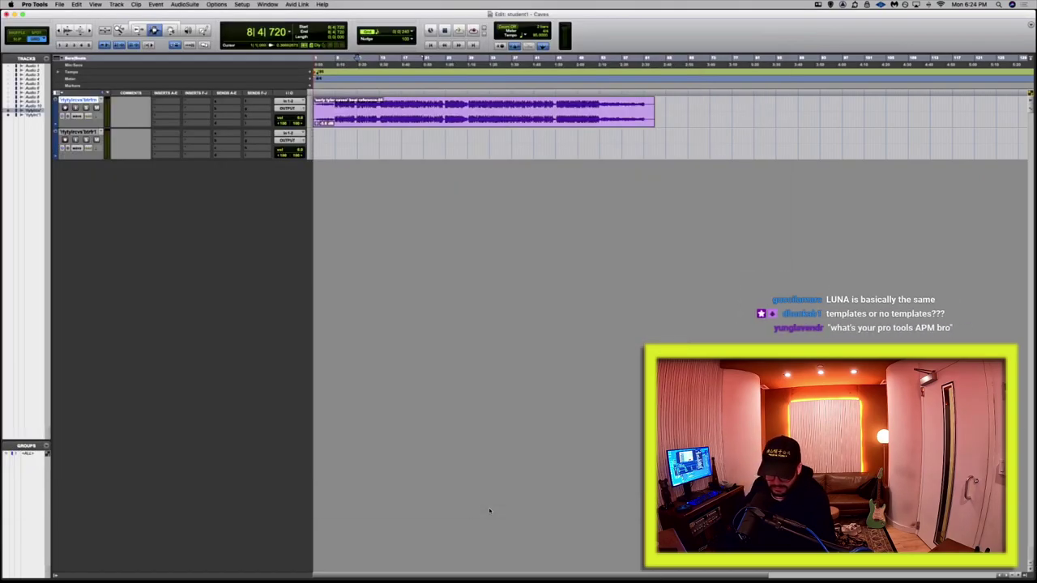
# Open the New Tracks dialog, set the track type to Aux Input and change its channel format to LCRS.
pyautogui.press('super+shift+n')
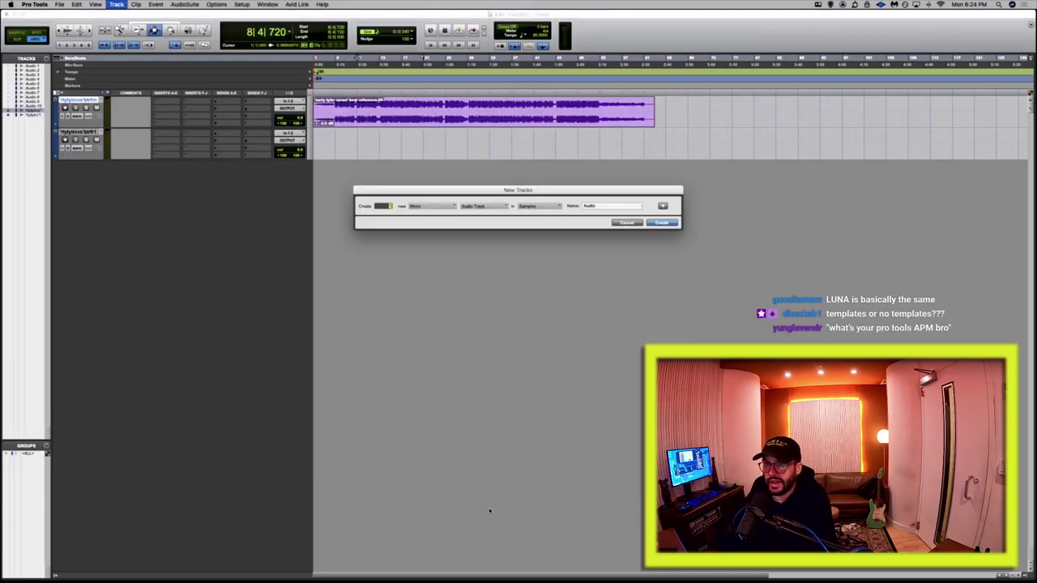
pyautogui.press('super+Down')
pyautogui.press('super+Right')
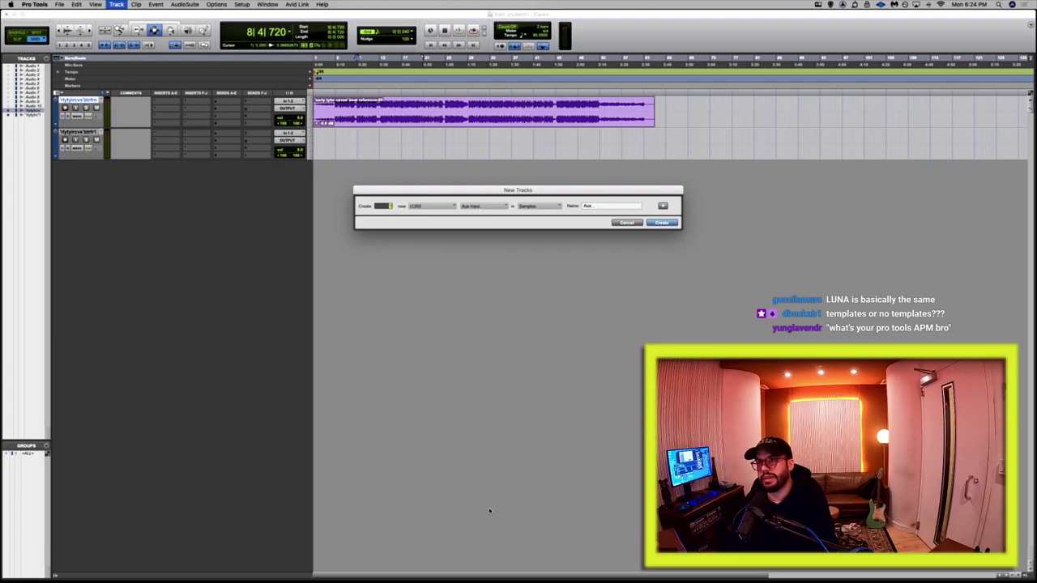
# Cycle through the track types and track presets in the New Tracks dialog as far as Instrument Track, and cancel without creating a track.
pyautogui.press('super+Down')
pyautogui.press('super+Down')
pyautogui.press('super+Down')
pyautogui.press('super+Down')
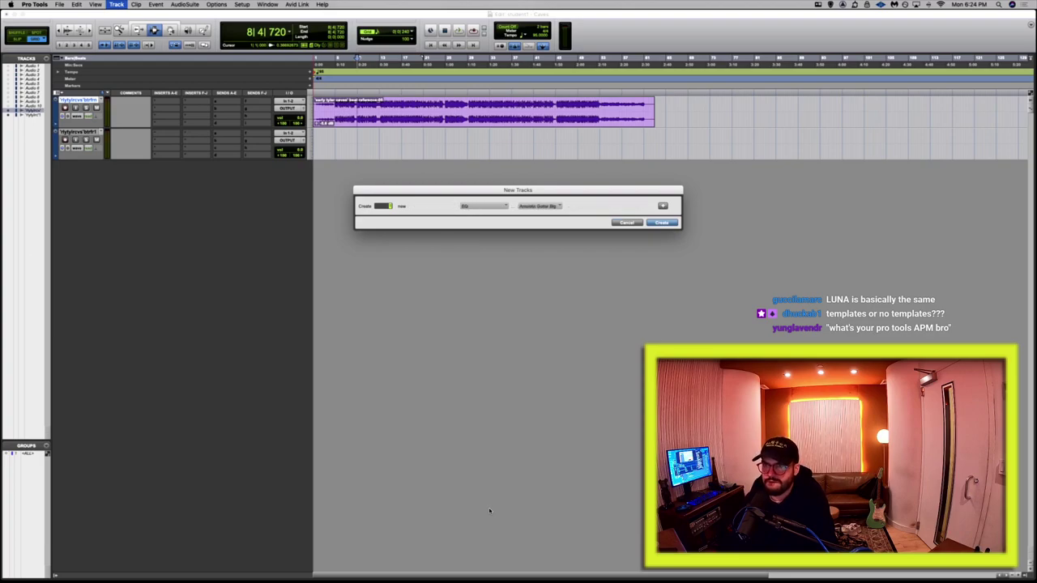
pyautogui.press('super+Down')
pyautogui.press('super+Down')
pyautogui.press('super+Down')
pyautogui.press('super+Down')
pyautogui.press('super+Down')
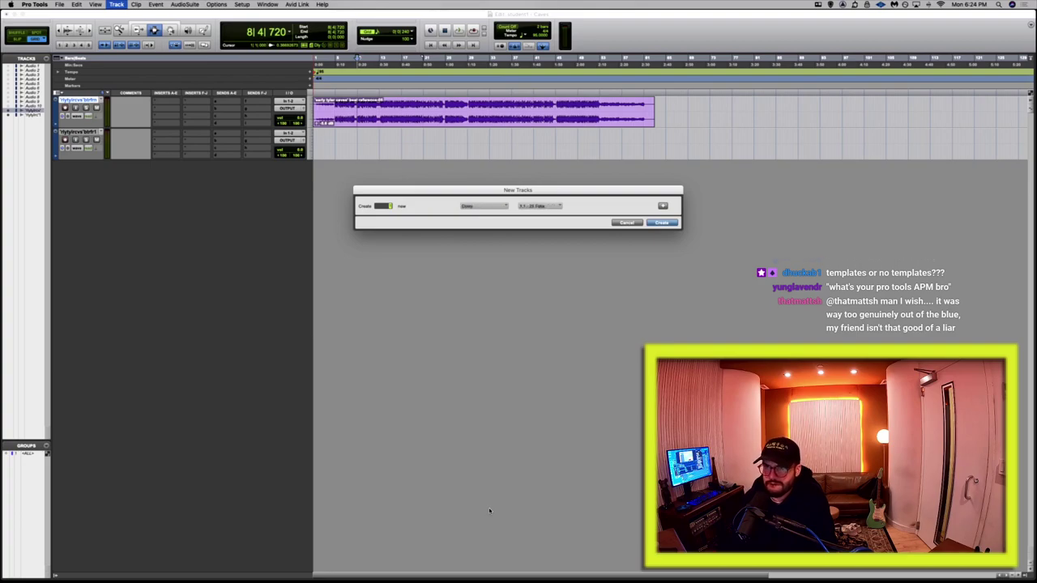
pyautogui.press('super+Down')
pyautogui.press('super+Down')
pyautogui.press('super+Down')
pyautogui.press('super+Down')
pyautogui.press('super+Down')
pyautogui.press('super+Down')
pyautogui.press('super+Down')
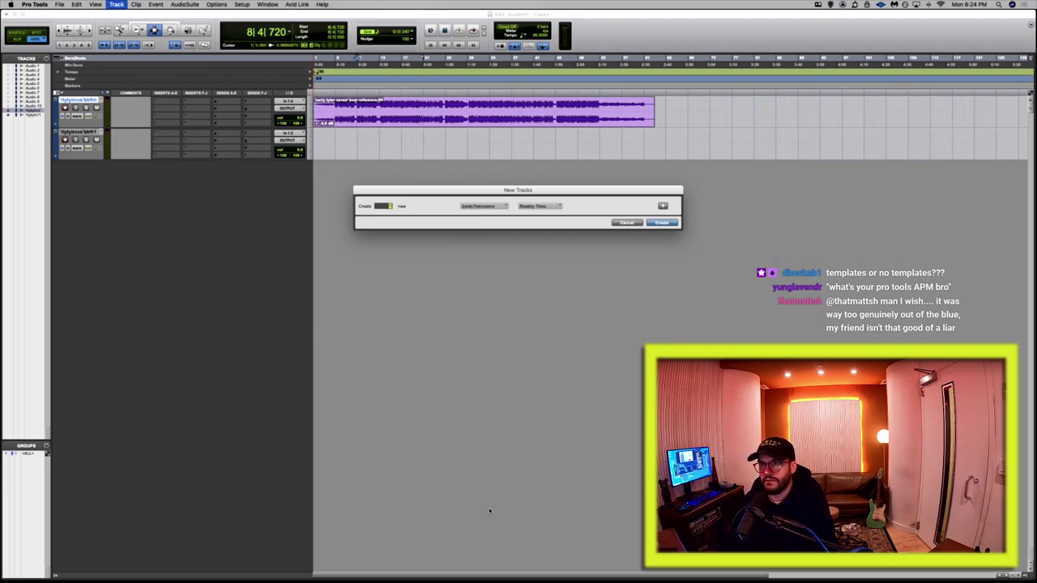
pyautogui.press('super+Down')
pyautogui.press('super+Down')
pyautogui.press('super+Down')
pyautogui.press('super+Down')
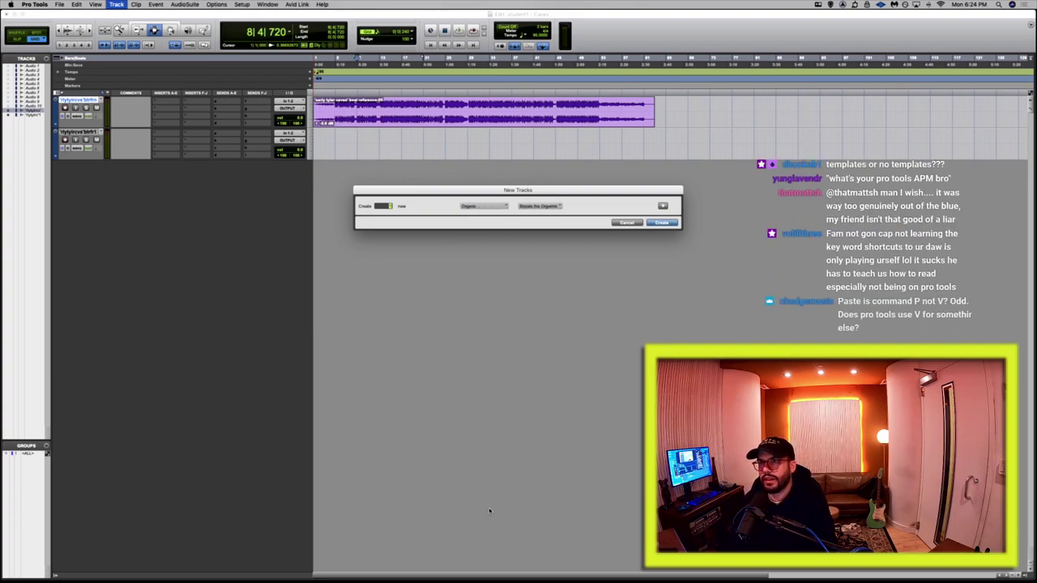
pyautogui.press('super+Down')
pyautogui.press('super+Down')
pyautogui.press('super+Down')
pyautogui.press('super+Down')
pyautogui.press('super+Down')
pyautogui.press('super+Down')
pyautogui.press('super+Down')
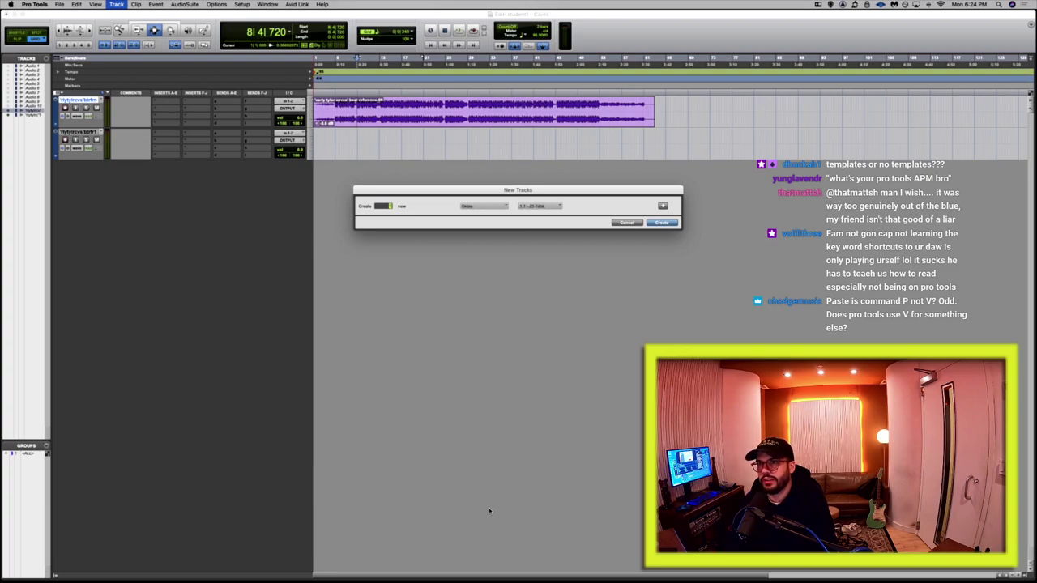
pyautogui.press('super+Down')
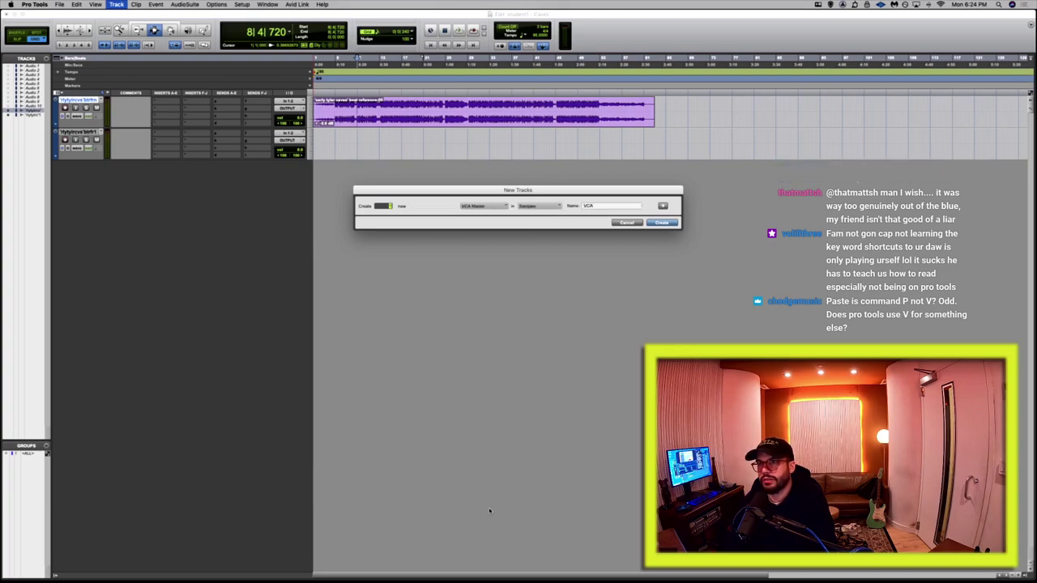
pyautogui.press('super+Down')
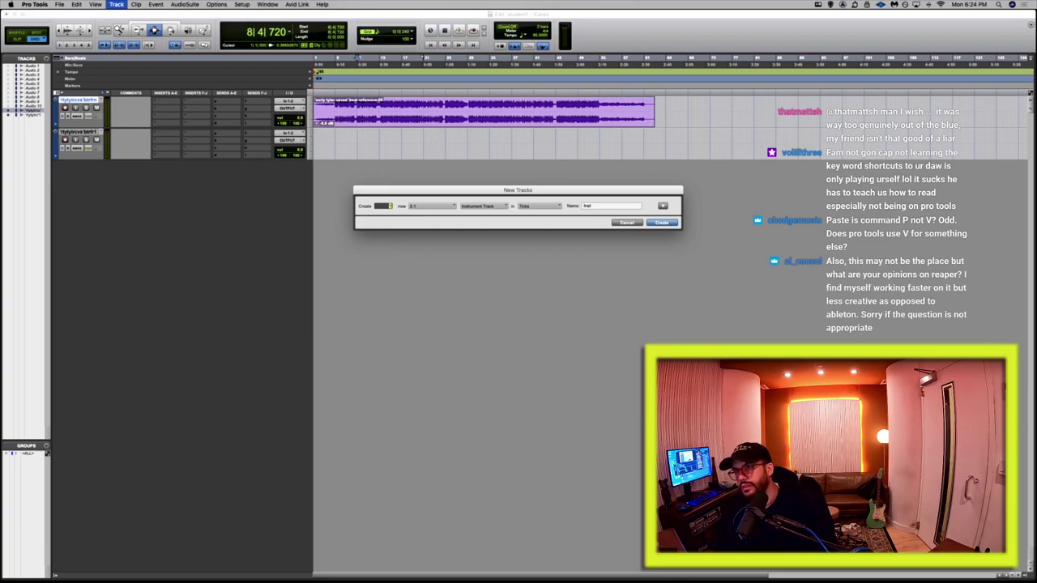
pyautogui.press('Escape')
# Switch to the Essential ProTools Shortcuts slides in Preview and advance to the Opening/Closing Windows page.
pyautogui.moveTo(8, 381)
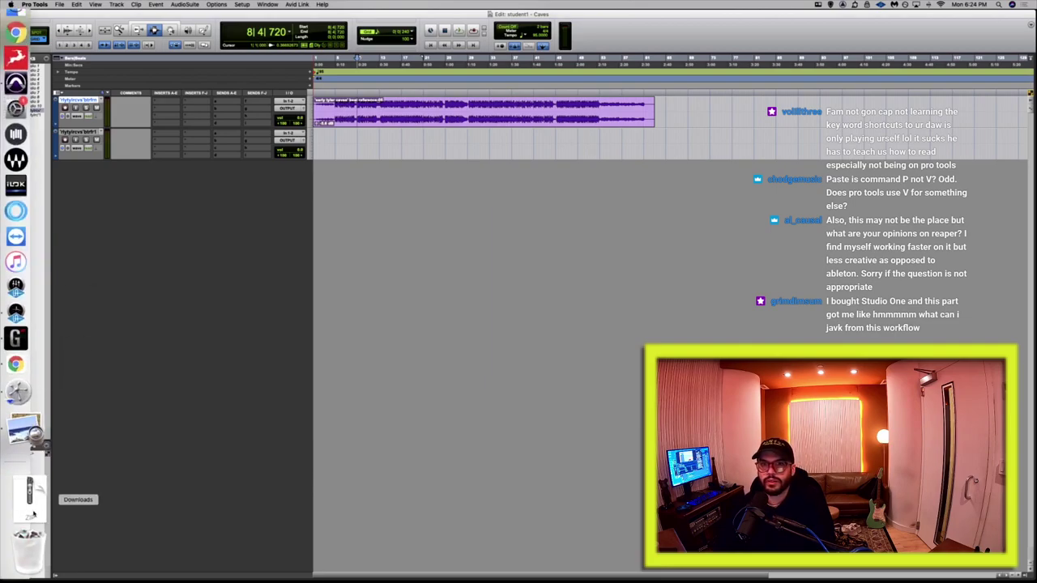
pyautogui.click(27, 470)
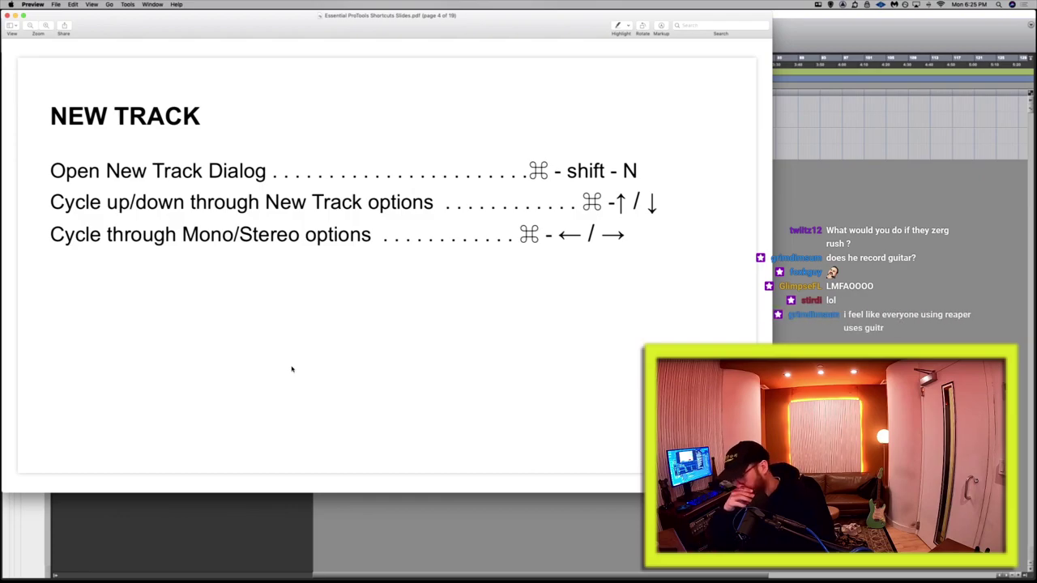
pyautogui.press('Right')
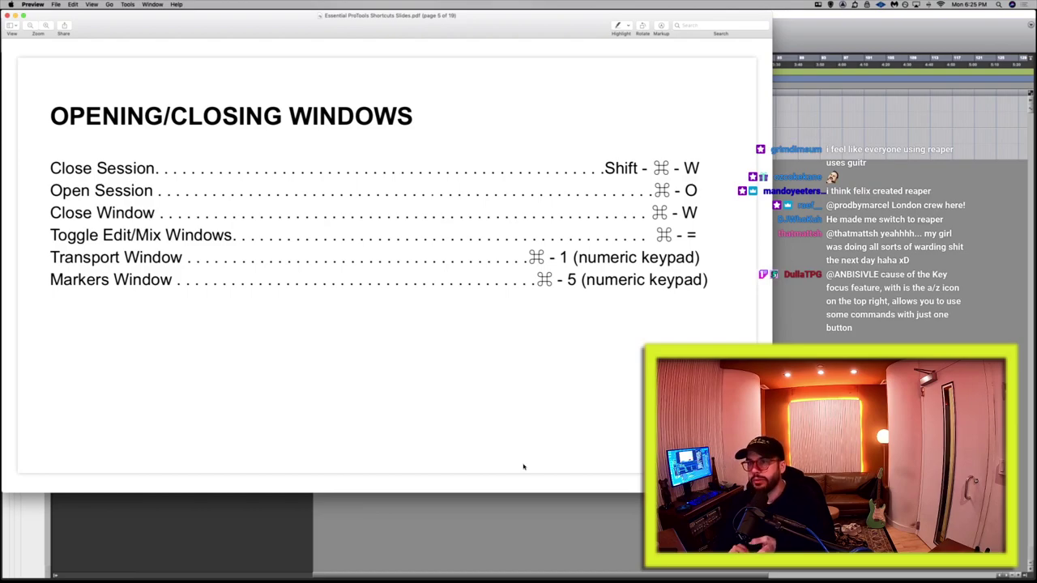
# Switch back to Pro Tools and show the Session Setup, Transport and Automation windows one after another, closing each before opening the following one.
pyautogui.press('super+2')
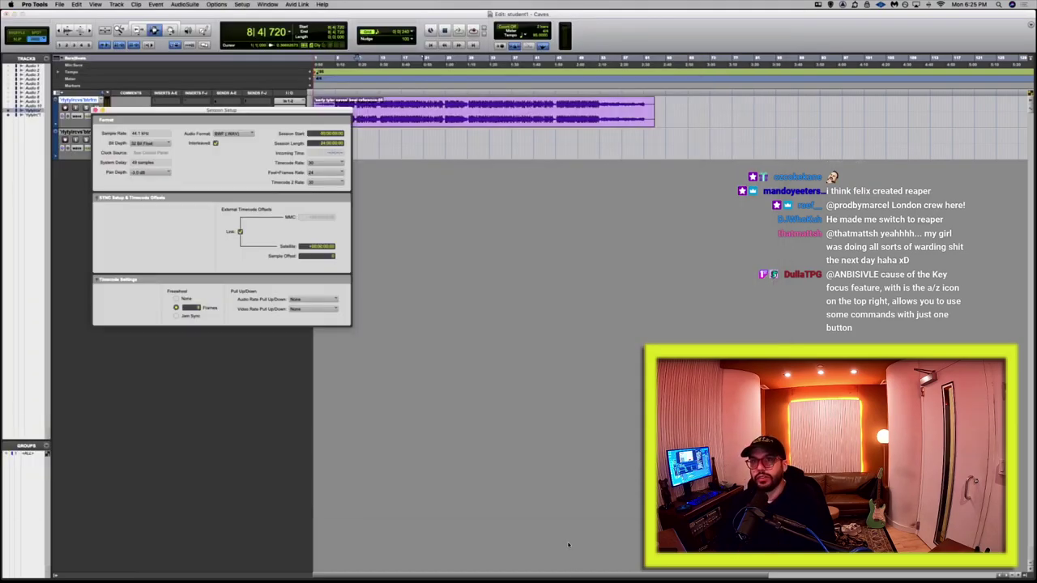
pyautogui.press('super+w')
pyautogui.press('super+1')
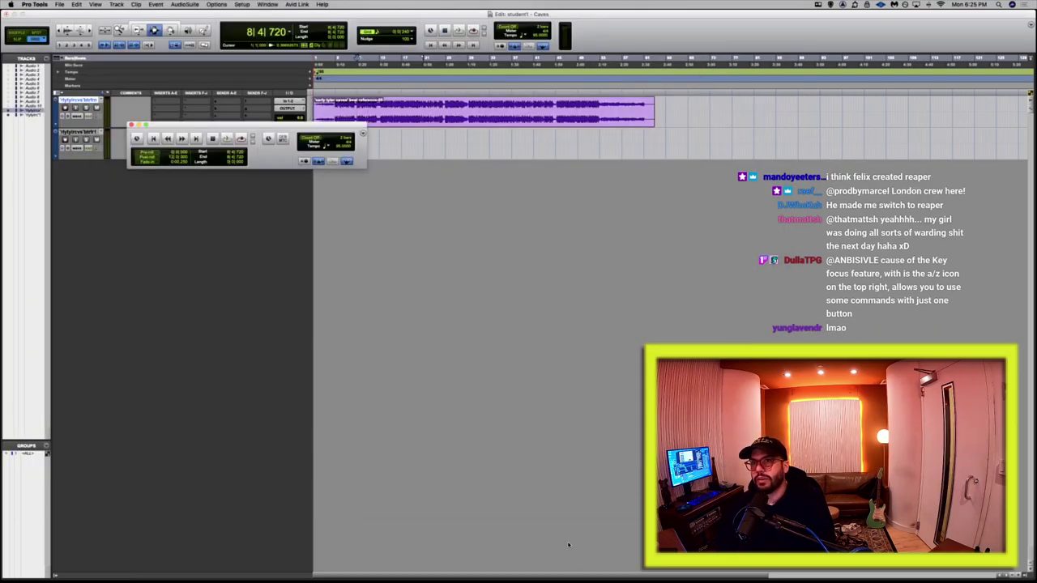
pyautogui.press('super+w')
pyautogui.press('super+3')
pyautogui.press('super+w')
pyautogui.press('super+4')
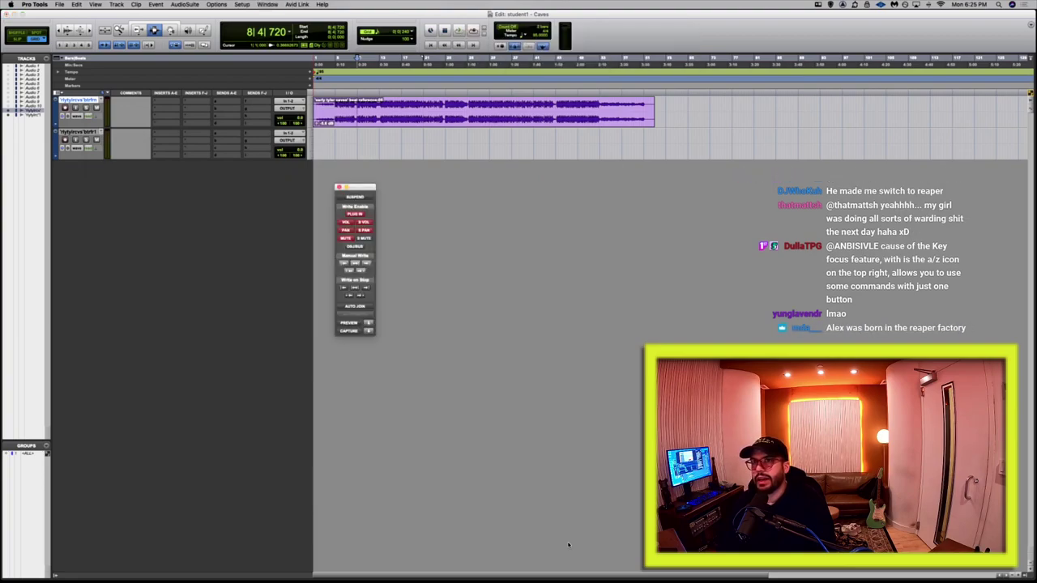
pyautogui.press('super+w')
pyautogui.press('super+4')
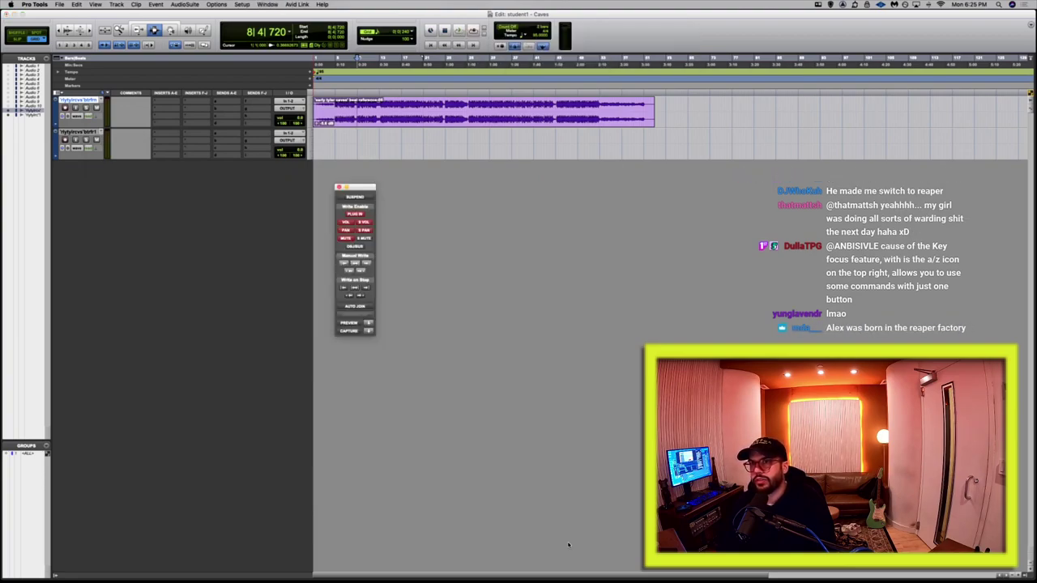
# Increase the height of the lower audio track and close the floating automation window.
pyautogui.click(85, 160)
pyautogui.moveTo(85, 159); pyautogui.dragTo(85, 223)
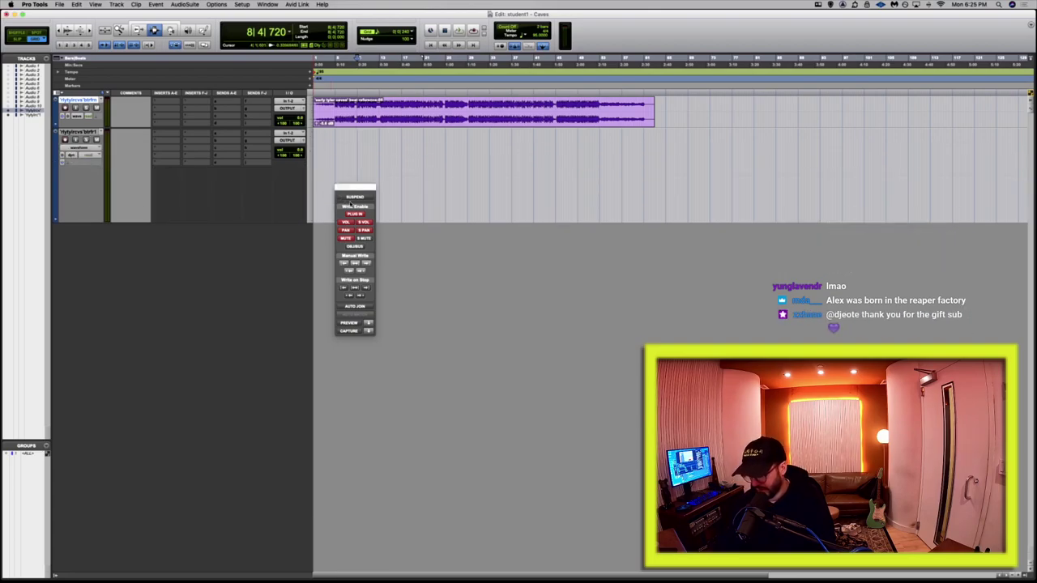
pyautogui.press('super+w')
# Show and hide the Memory Locations window repeatedly, placing the edit cursor at 15|1|240 in the upper track.
pyautogui.press('super+5')
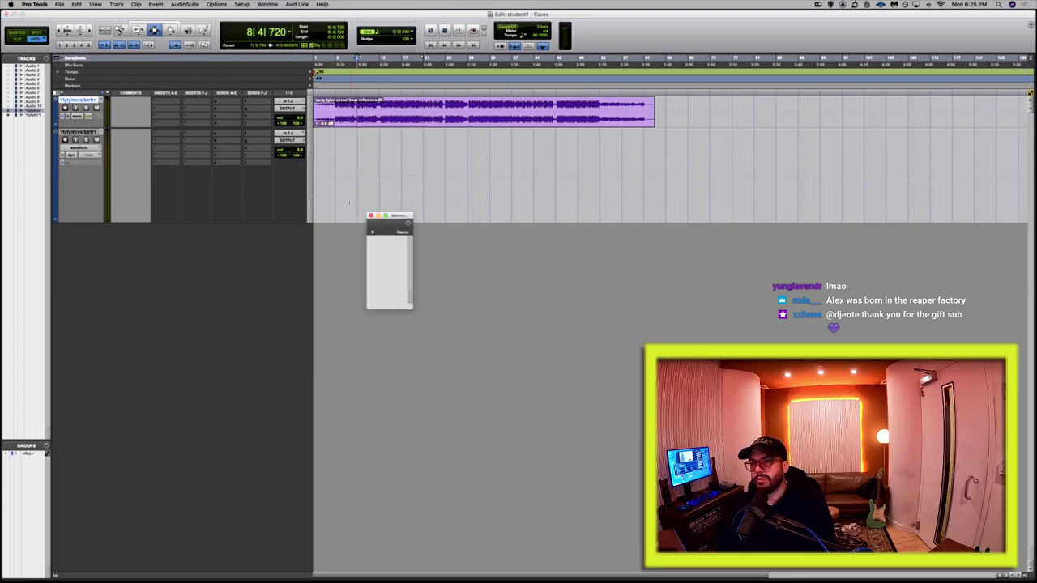
pyautogui.press('super+5')
pyautogui.click(389, 114)
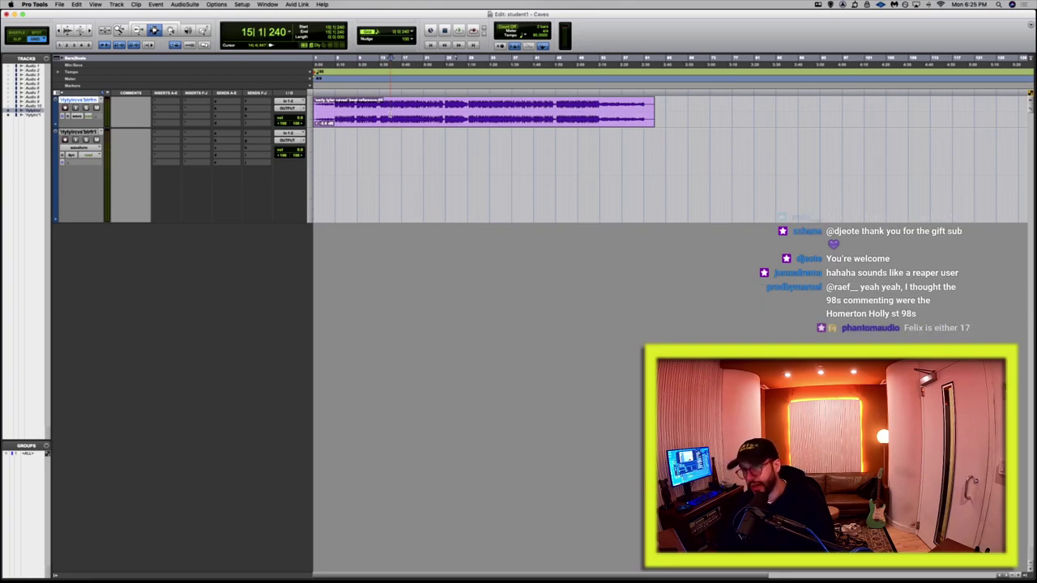
pyautogui.press('super+5')
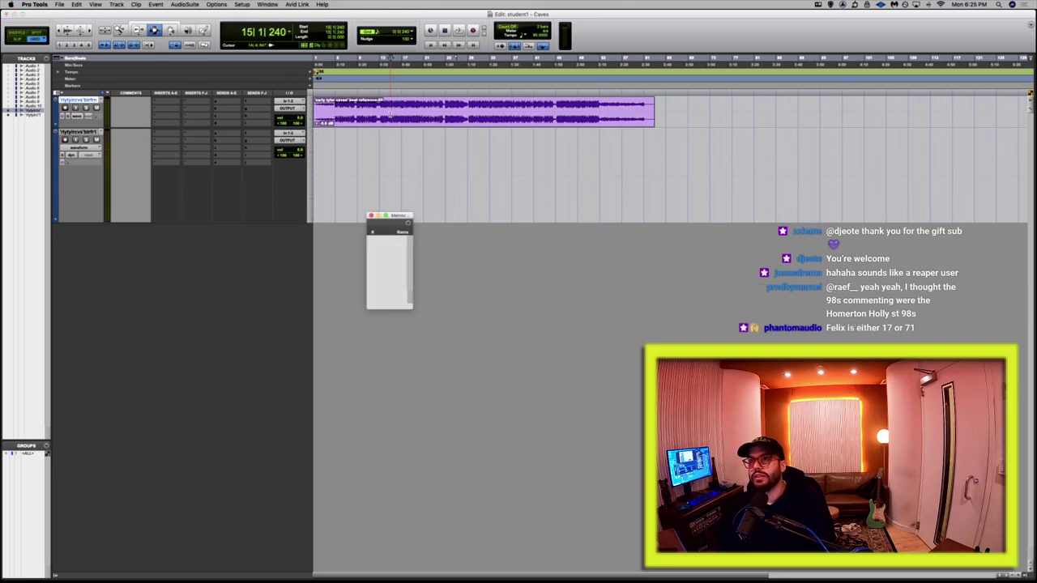
pyautogui.press('super+5')
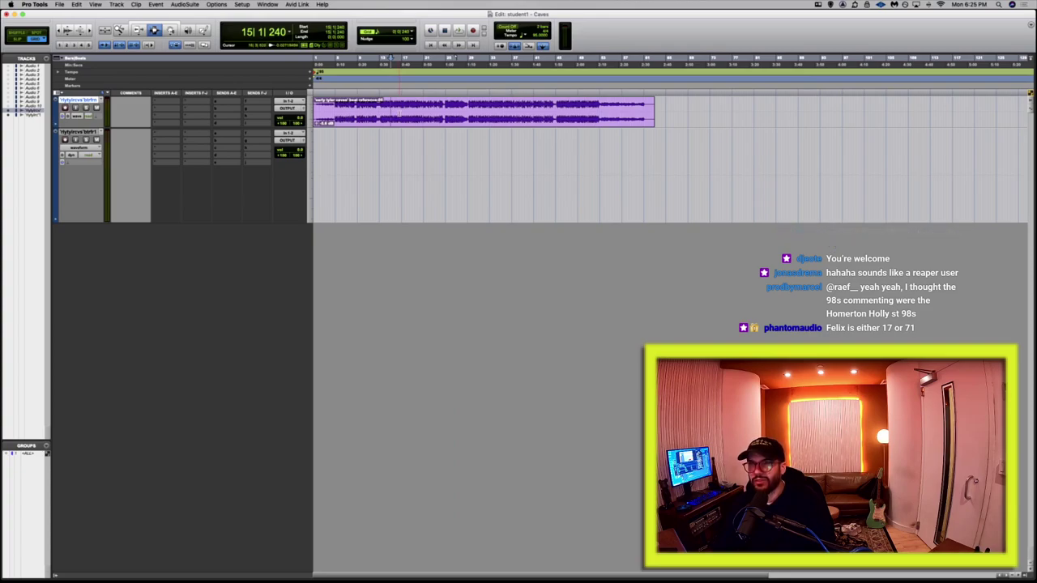
pyautogui.press('super+5')
pyautogui.press('super+5')
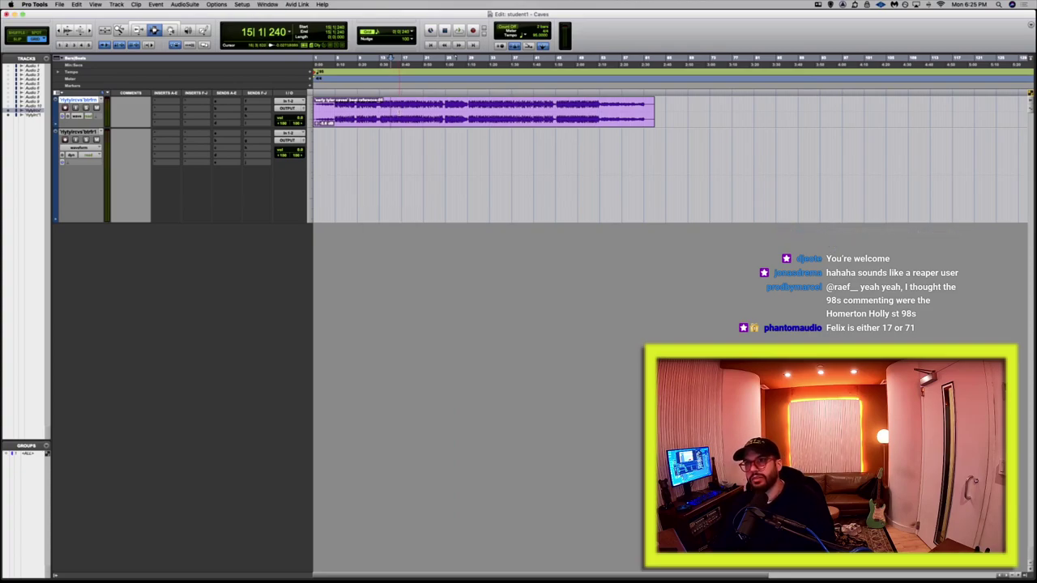
pyautogui.press('super+5')
pyautogui.press('super+5')
# Open Beat Detective, review its marker generation, groove extraction, clip separation, clip conform and edit smoothing operations, and close it.
pyautogui.press('super+8')
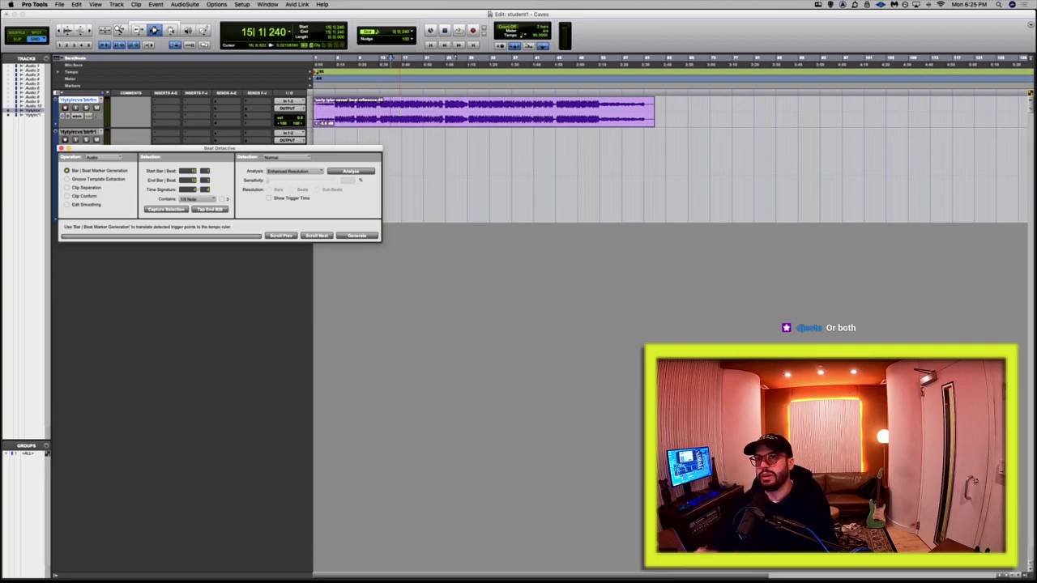
pyautogui.moveTo(162, 147); pyautogui.dragTo(499, 215)
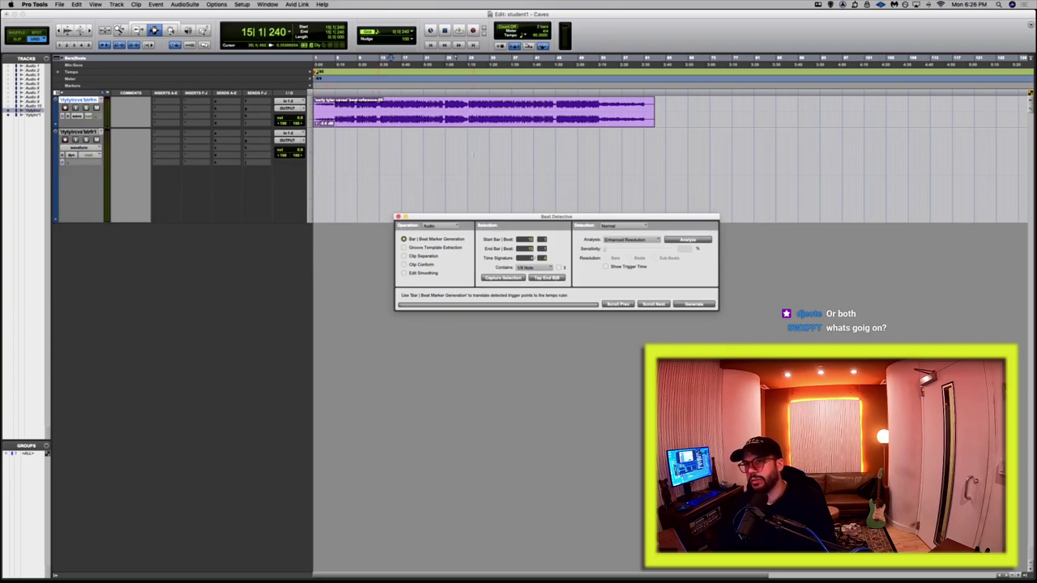
pyautogui.click(404, 248)
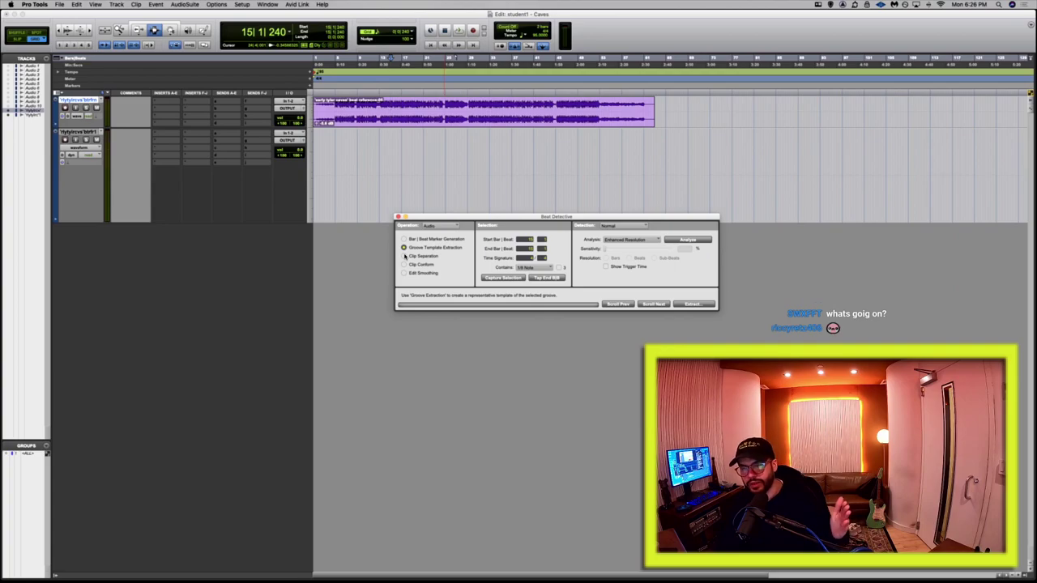
pyautogui.click(405, 256)
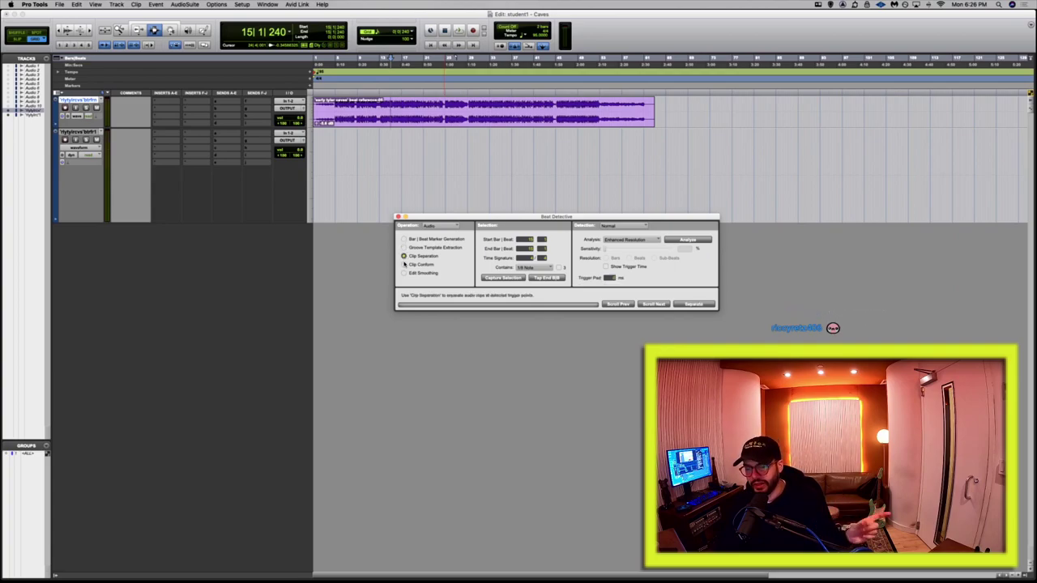
pyautogui.click(404, 265)
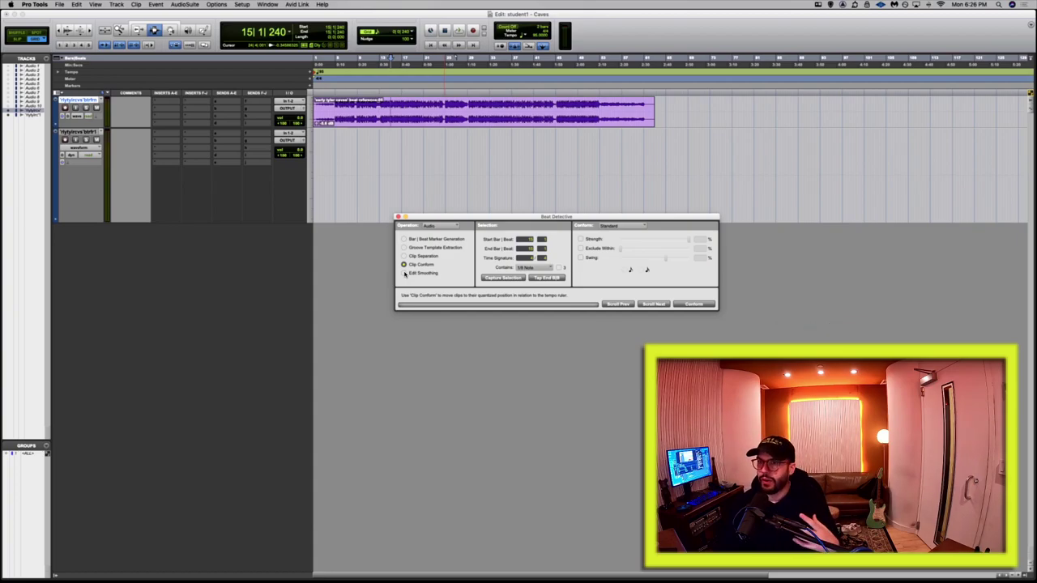
pyautogui.click(404, 273)
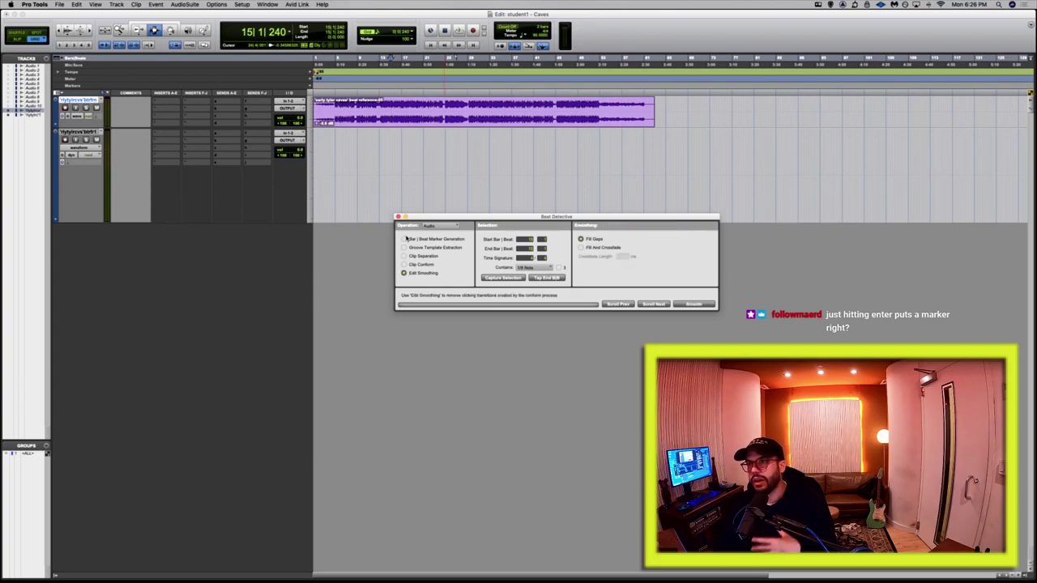
pyautogui.click(404, 239)
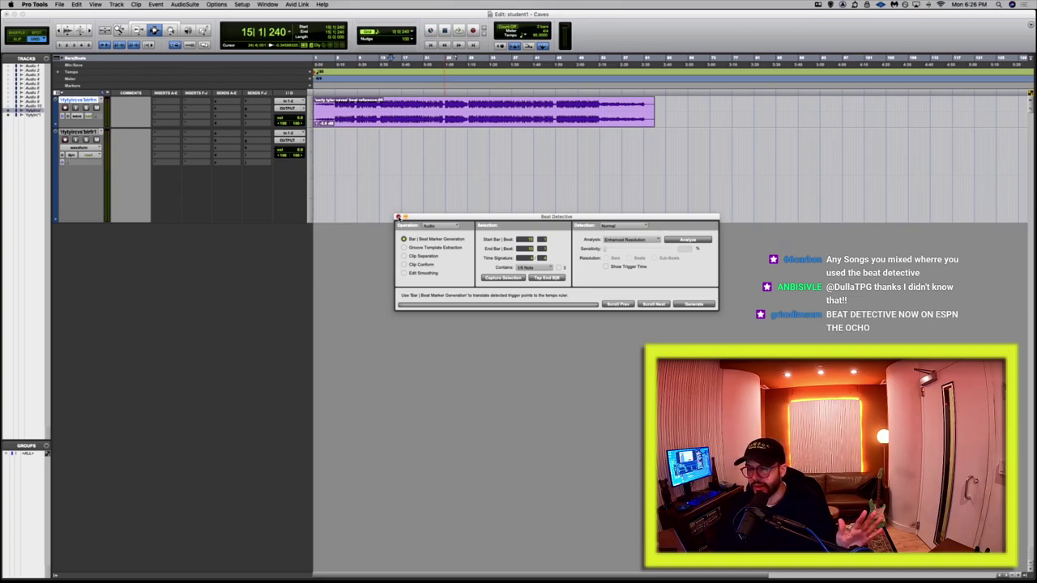
pyautogui.click(398, 217)
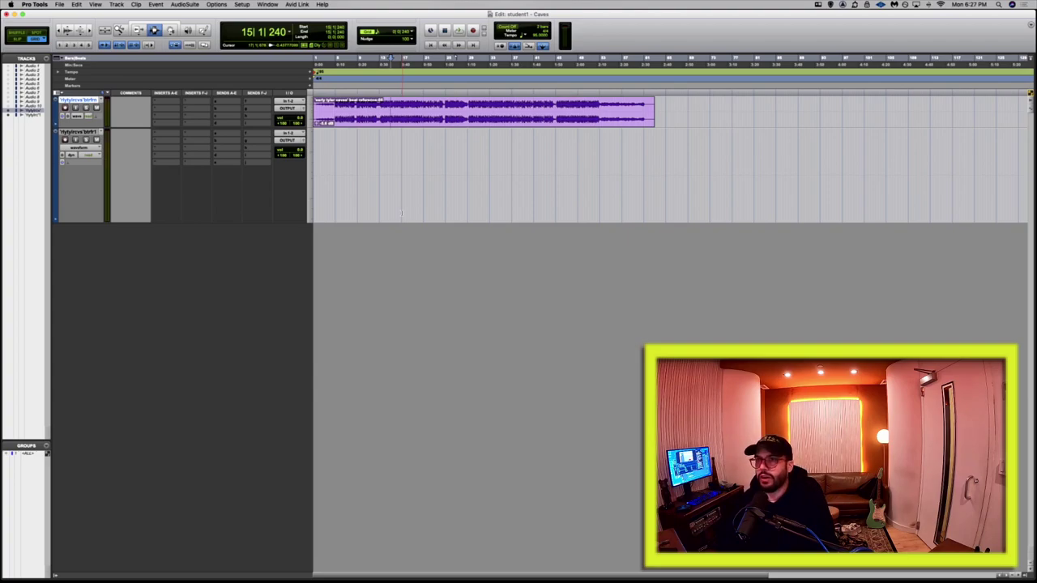
# Add two markers with default names on the timeline at 21|4|000 and 12|4|000.
pyautogui.click(430, 135)
pyautogui.press('KP_Enter')
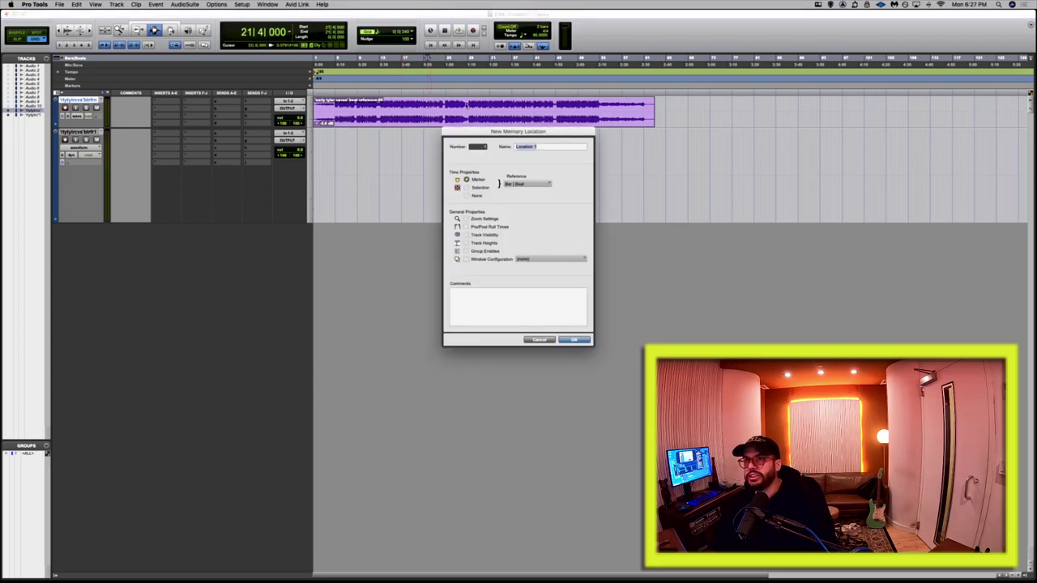
pyautogui.press('Return')
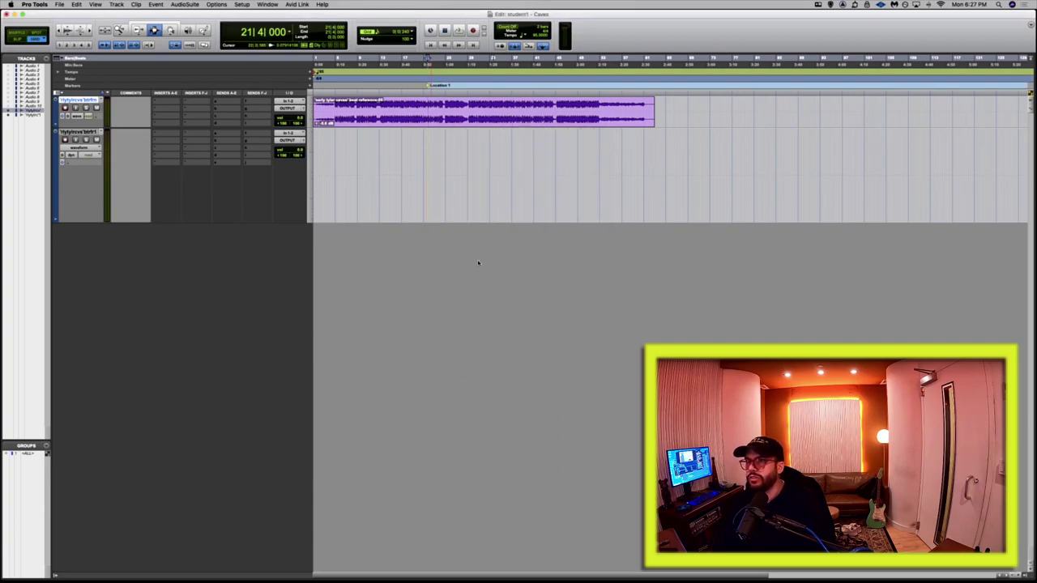
pyautogui.click(378, 113)
pyautogui.press('KP_Enter')
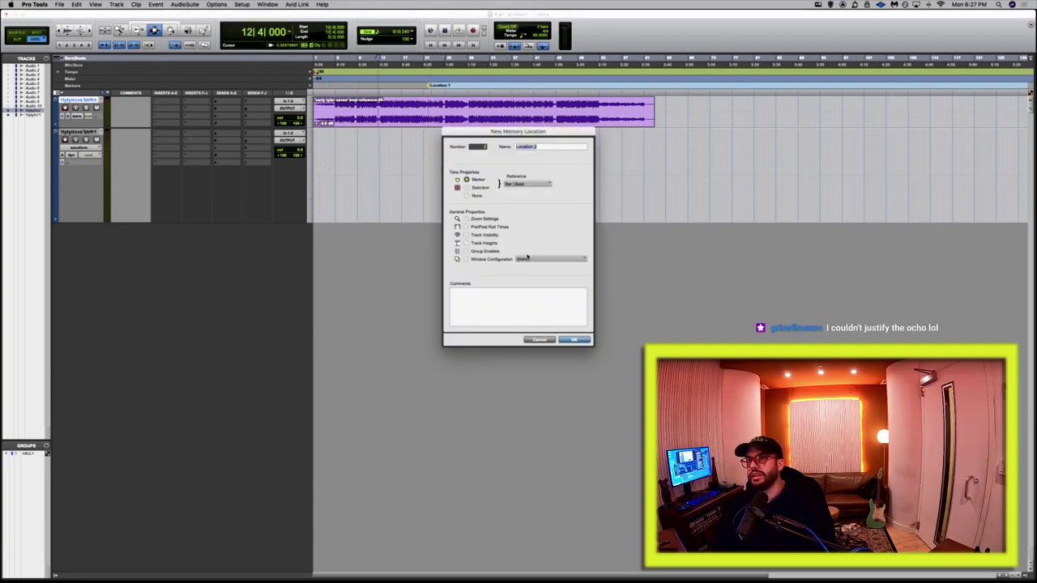
pyautogui.click(563, 339)
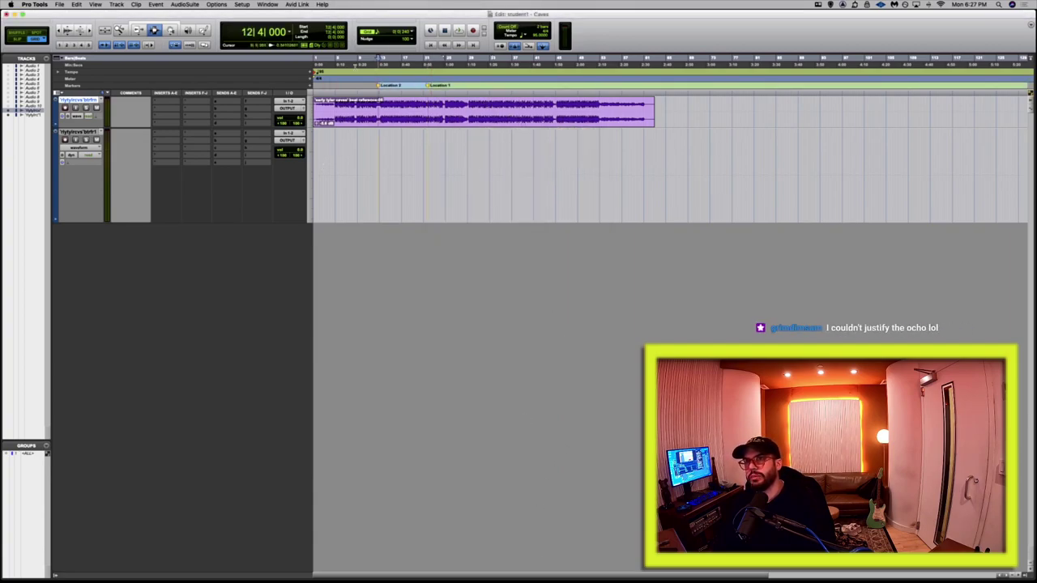
# Add a marker named "hook" at 36|1|480.
pyautogui.click(507, 162)
pyautogui.press('KP_Enter')
pyautogui.write('hook')
pyautogui.press('Return')
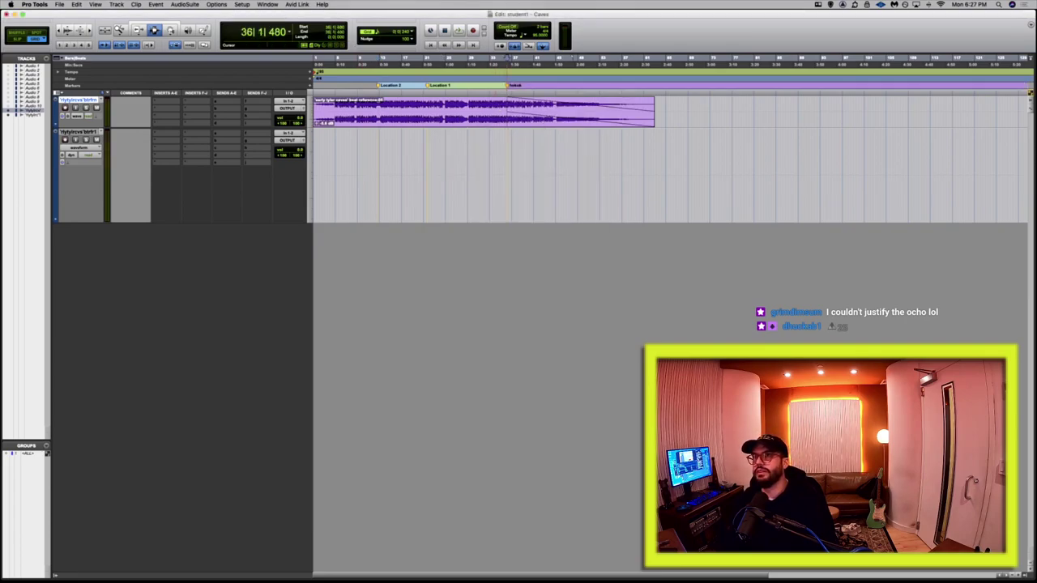
# Delete all three timeline markers and place the edit cursor at 15|4|000 with the Selector tool.
pyautogui.click(494, 166)
pyautogui.press('F8')
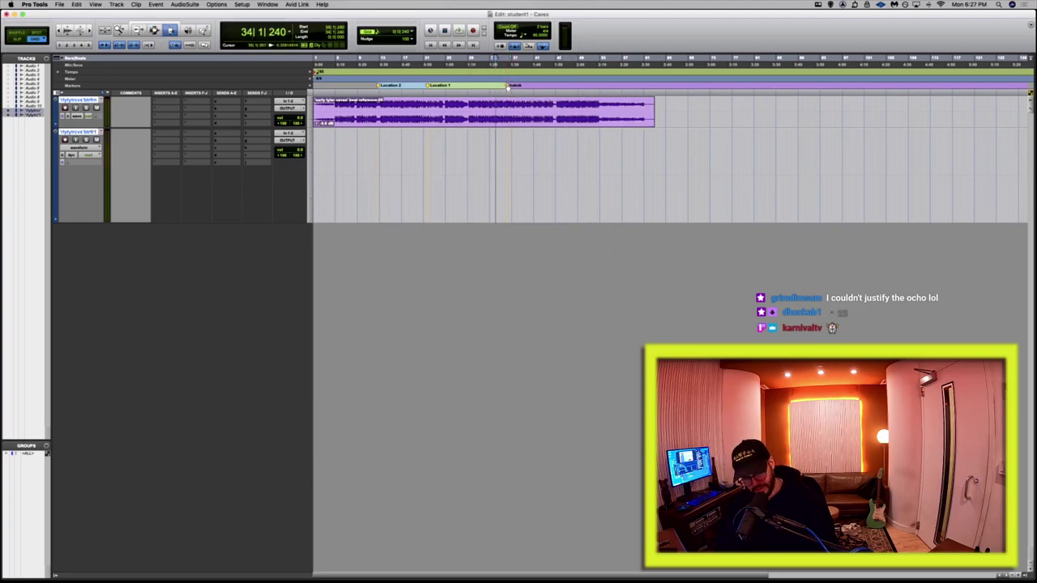
pyautogui.keyDown('alt'); pyautogui.click(508, 86); pyautogui.keyUp('alt')
pyautogui.keyDown('alt'); pyautogui.click(426, 85); pyautogui.keyUp('alt')
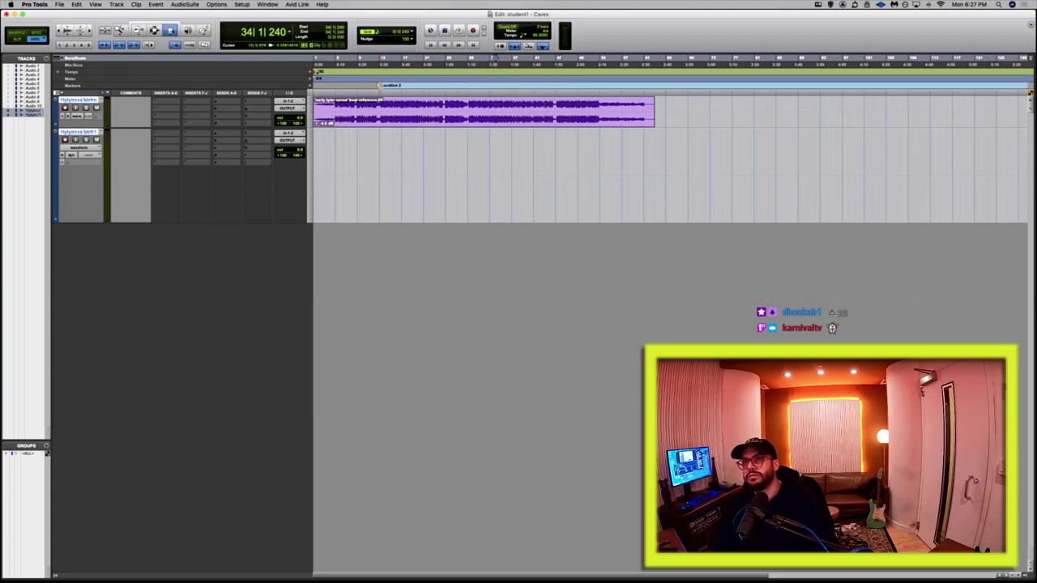
pyautogui.click(379, 86)
pyautogui.keyDown('alt'); pyautogui.click(379, 86); pyautogui.keyUp('alt')
pyautogui.click(393, 115)
pyautogui.press('F8')
pyautogui.click(395, 118)
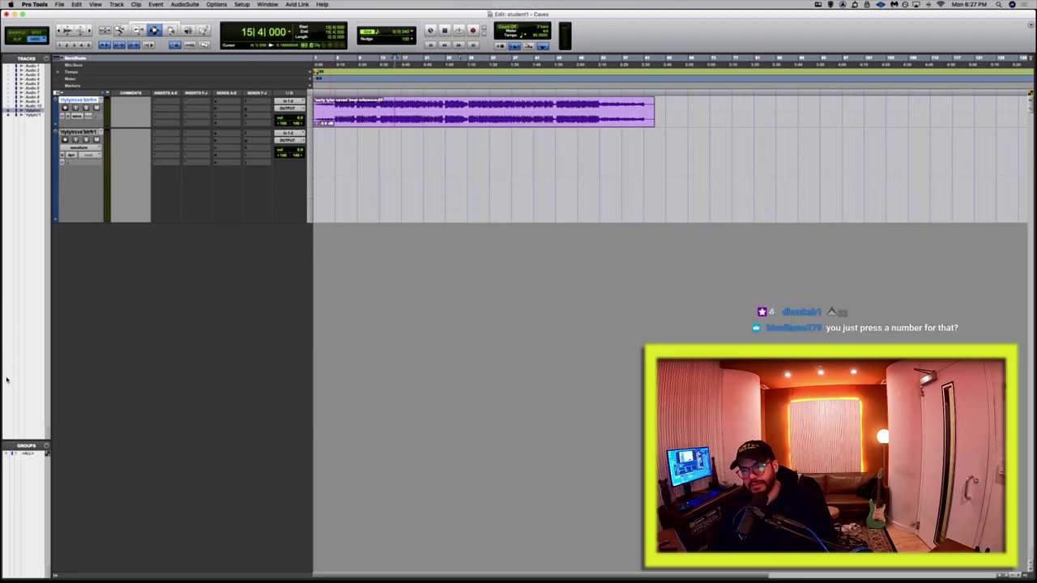
pyautogui.moveTo(1, 388)
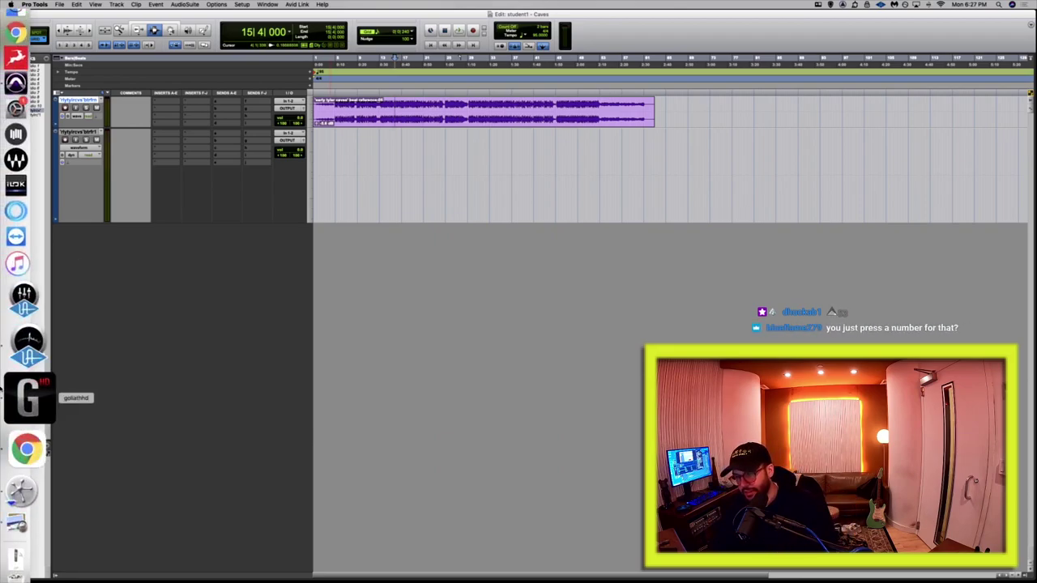
pyautogui.press('.')
pyautogui.press('1')
pyautogui.press('.')
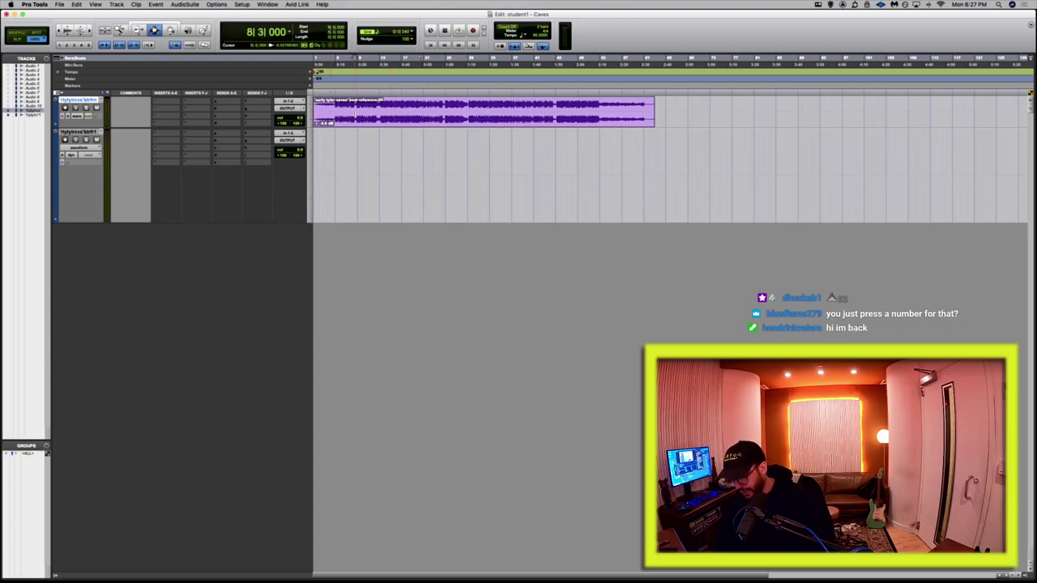
pyautogui.press('KP_Enter')
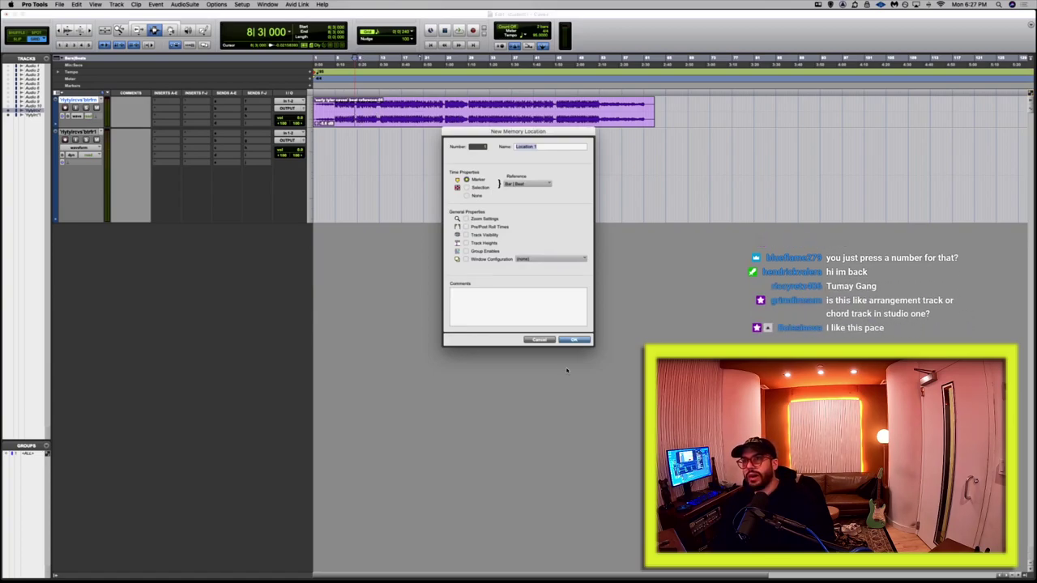
pyautogui.click(539, 340)
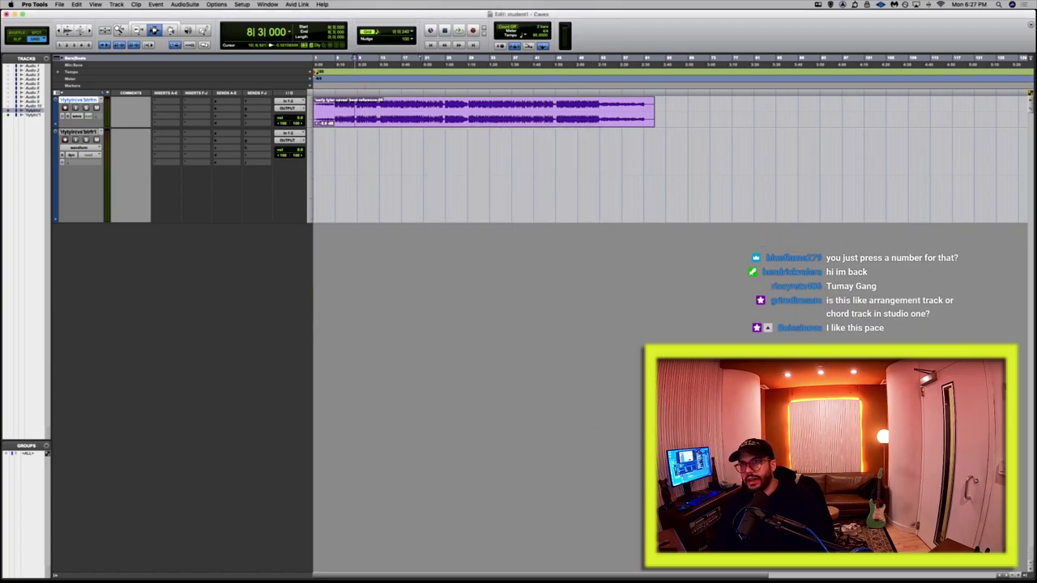
# Add a marker named "intro" at 8|1|000.
pyautogui.press('super+bracketright')
pyautogui.click(577, 60)
pyautogui.press('KP_Enter')
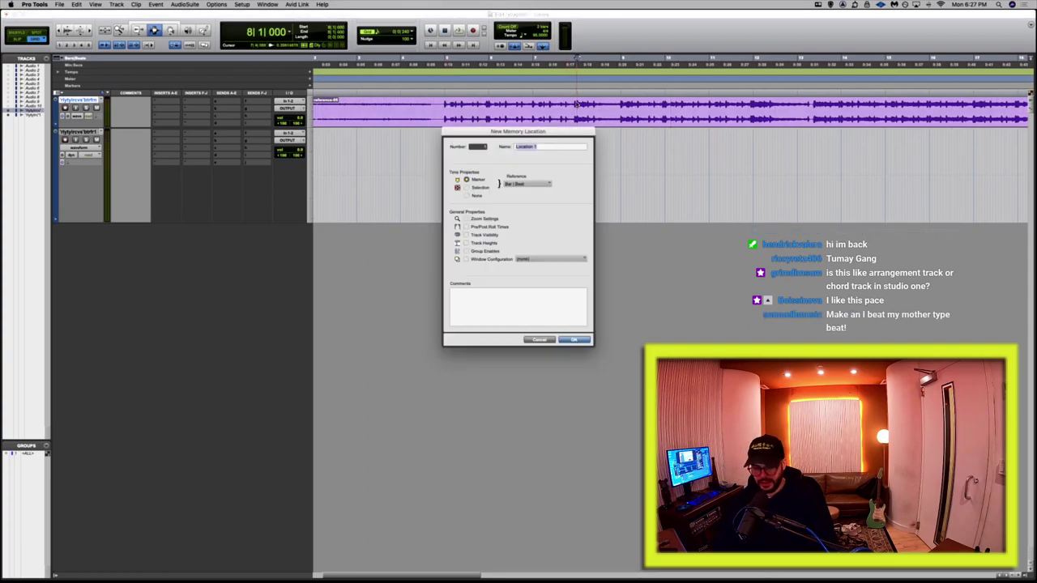
pyautogui.write('H')
pyautogui.press('Return')
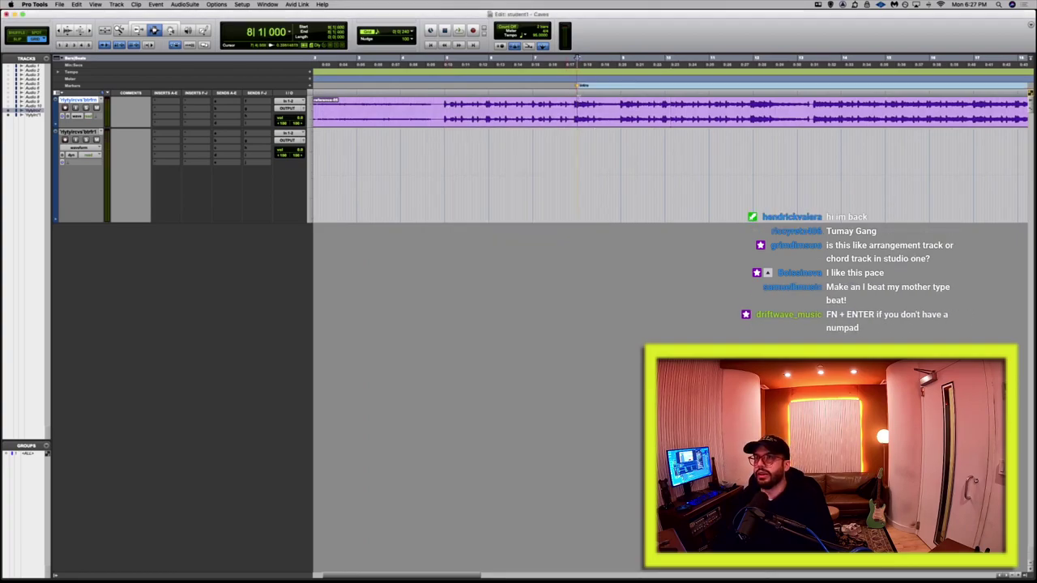
# Add a marker named "verse" at 13|2|480, where the waveform resumes after the short gap.
pyautogui.click(813, 105)
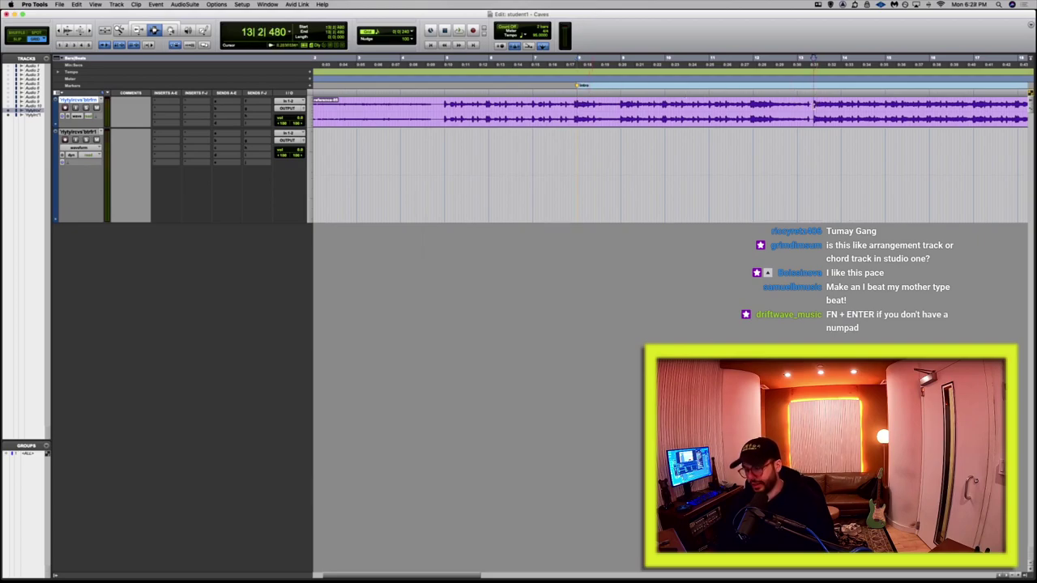
pyautogui.press('KP_Enter')
pyautogui.write('verse')
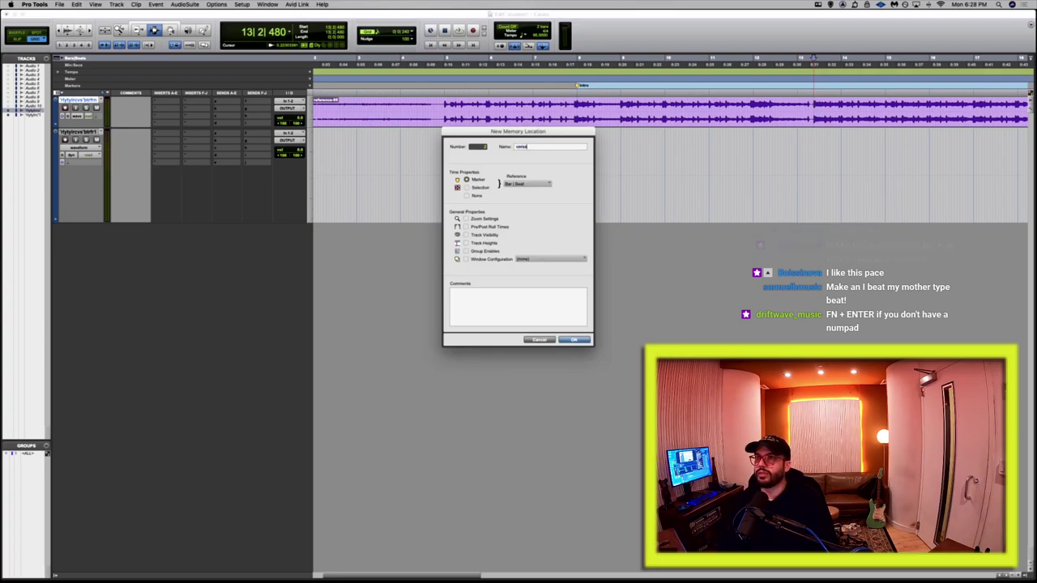
pyautogui.press('Return')
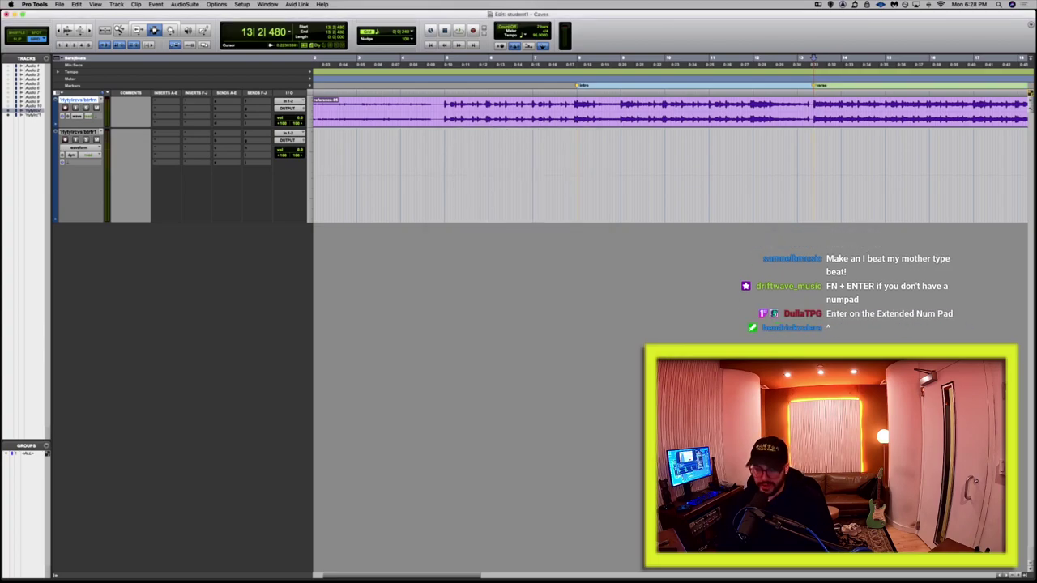
# View the marker list in an enlarged Memory Locations window and close it.
pyautogui.press('super+KP_5')
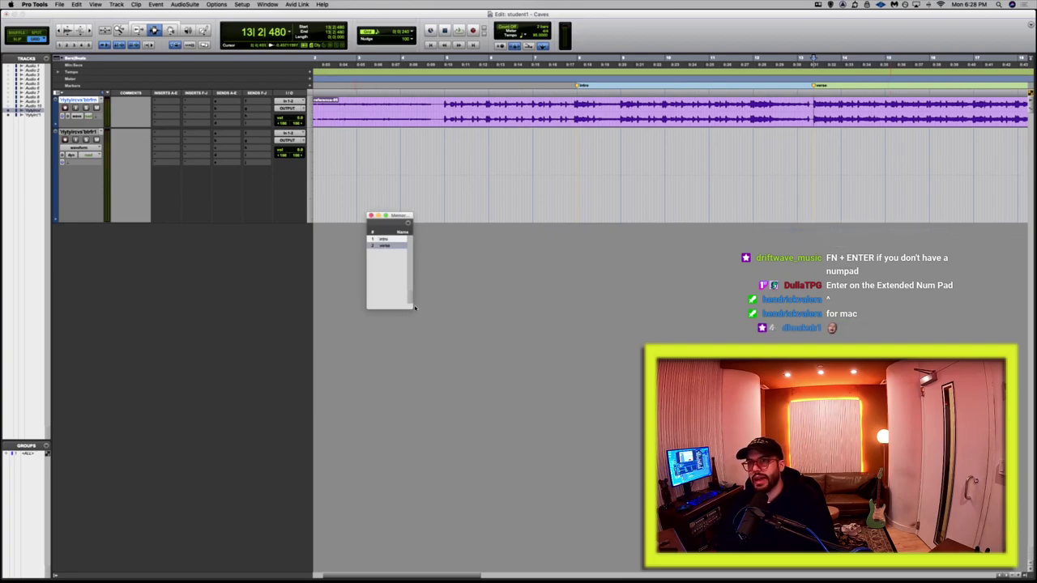
pyautogui.moveTo(411, 309); pyautogui.dragTo(494, 362)
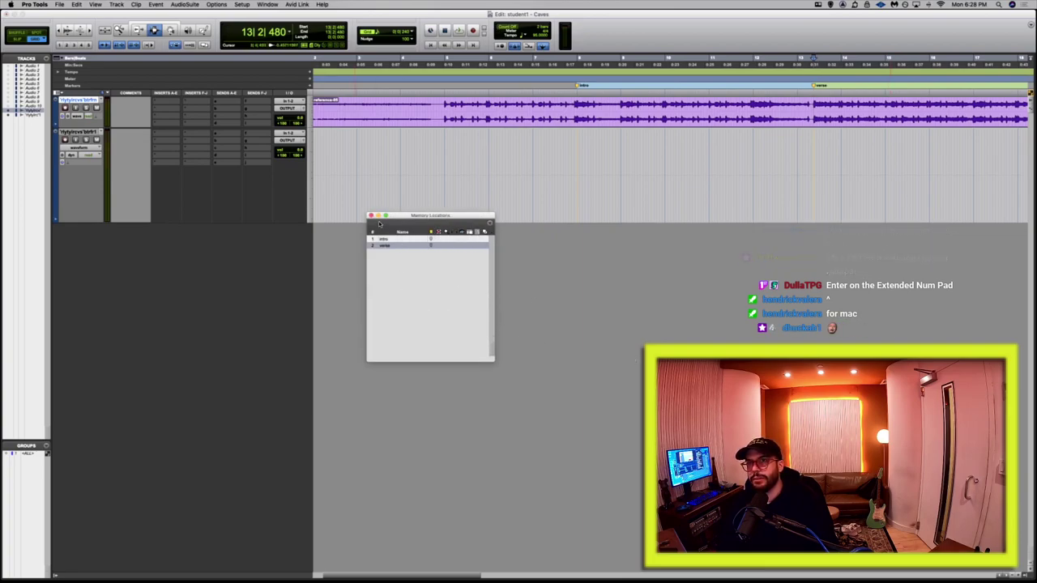
pyautogui.click(371, 216)
# Delete the "intro" marker from the markers ruler.
pyautogui.press('F8')
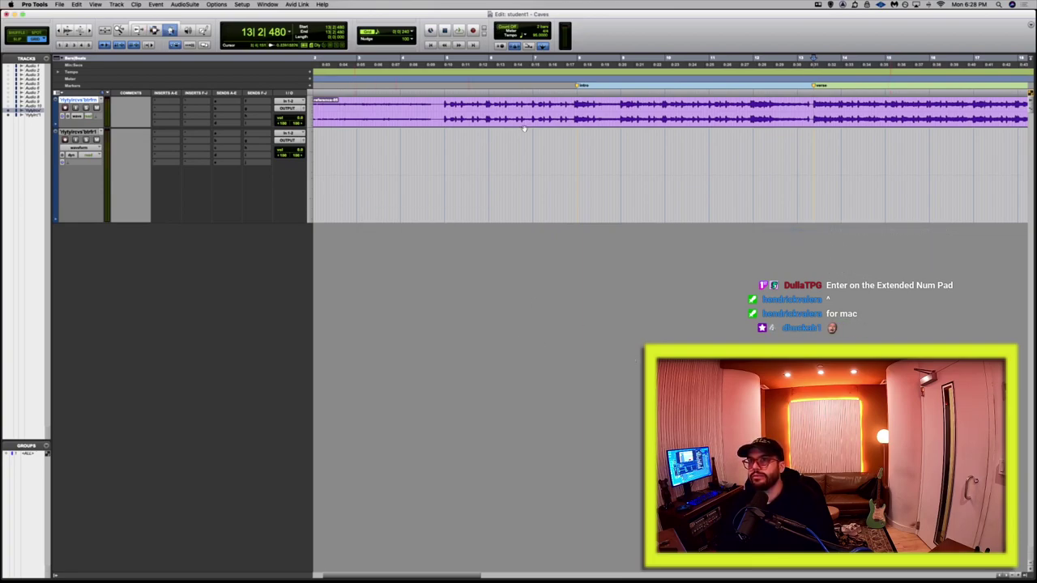
pyautogui.keyDown('alt'); pyautogui.click(578, 86); pyautogui.keyUp('alt')
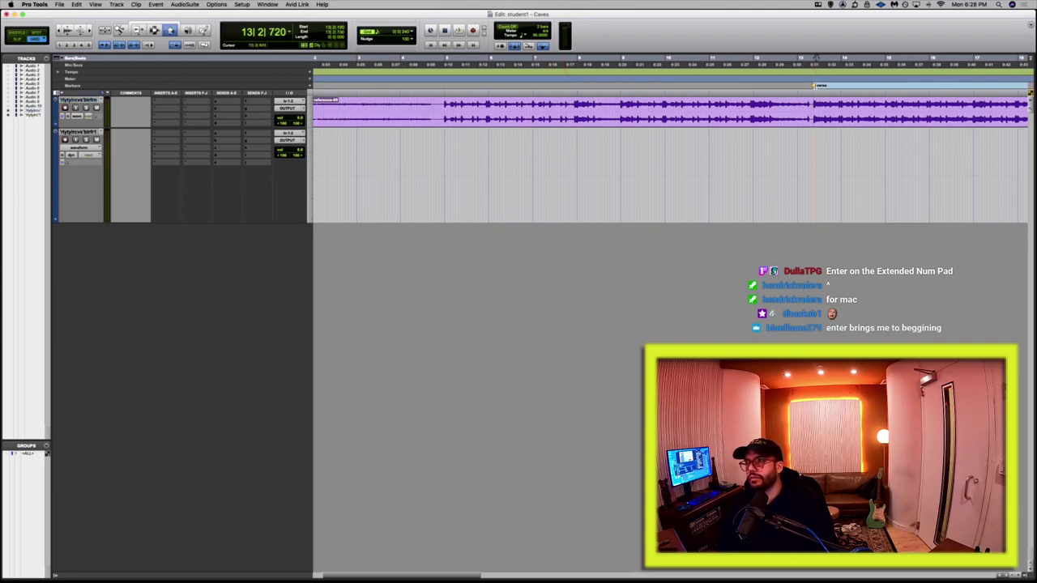
# Delete the "verse" marker from the markers ruler and activate the Selector tool.
pyautogui.keyDown('alt'); pyautogui.click(815, 85); pyautogui.keyUp('alt')
pyautogui.press('F7')
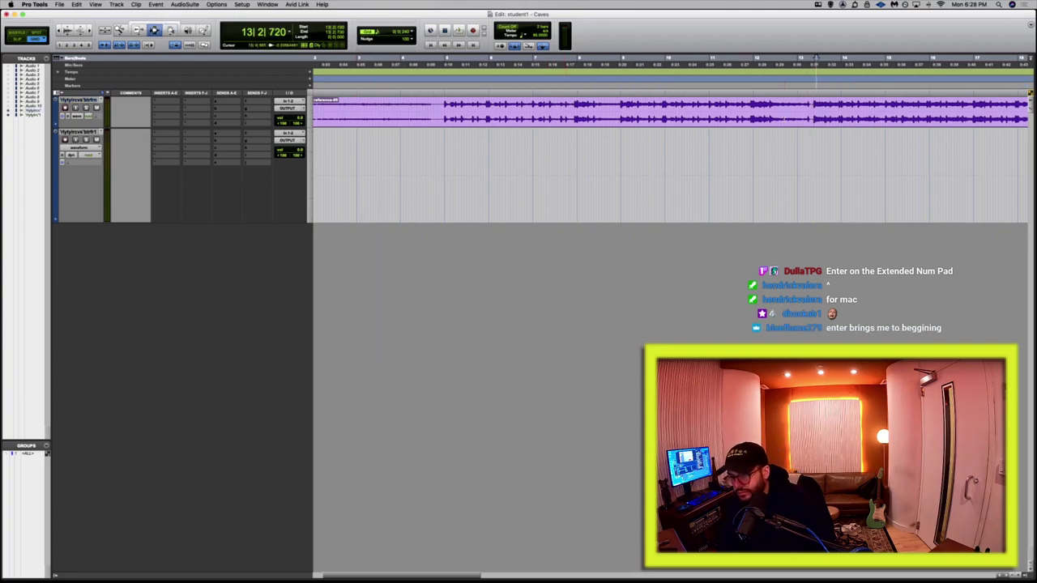
# Select the audio on the upper track from bar 9 to bar 12.
pyautogui.press('super+bracketleft')
pyautogui.press('super+bracketleft')
pyautogui.press('super+bracketleft')
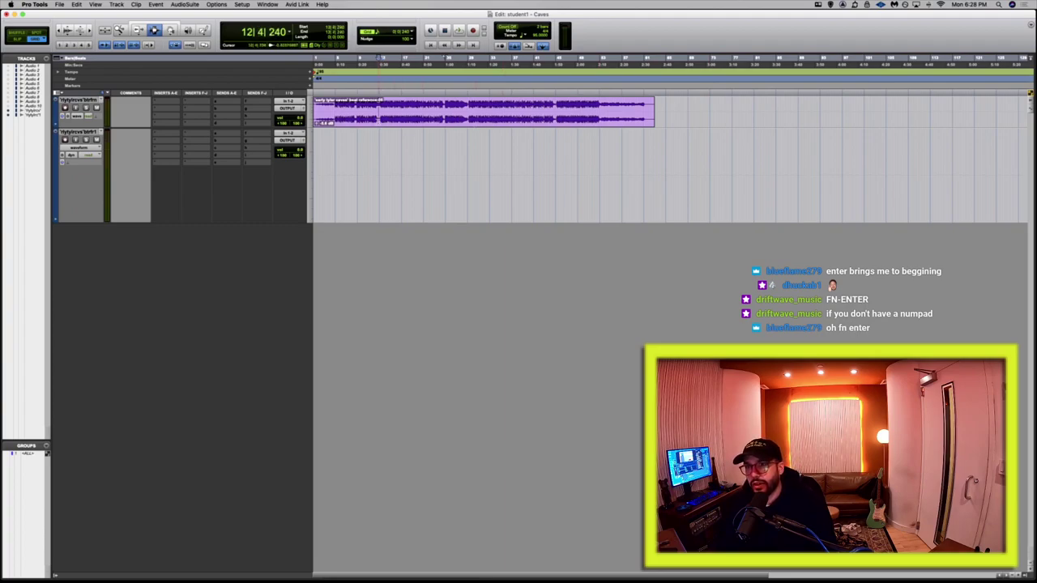
pyautogui.press('super+bracketright')
pyautogui.press('super+bracketright')
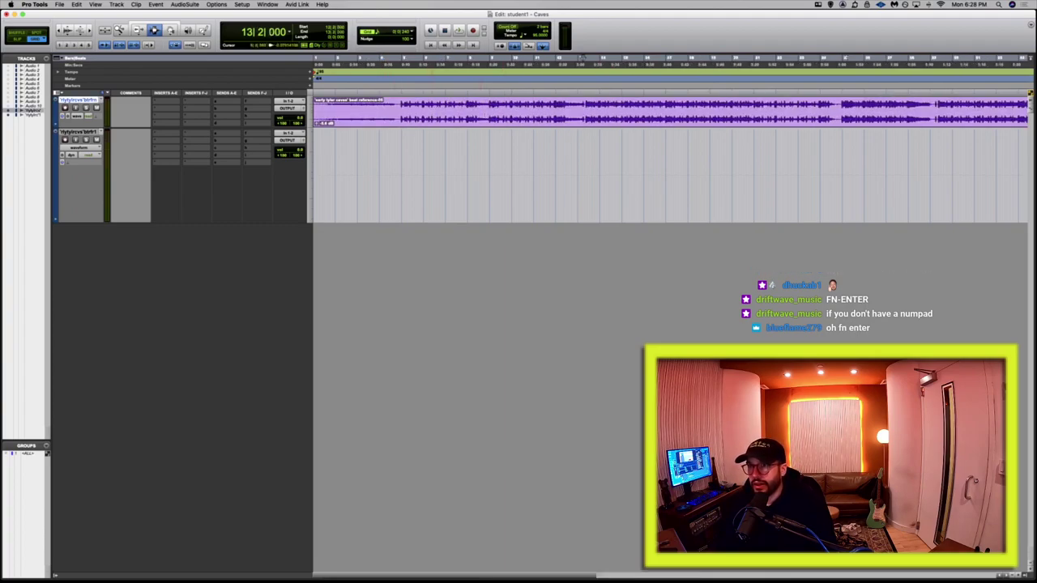
pyautogui.click(486, 113)
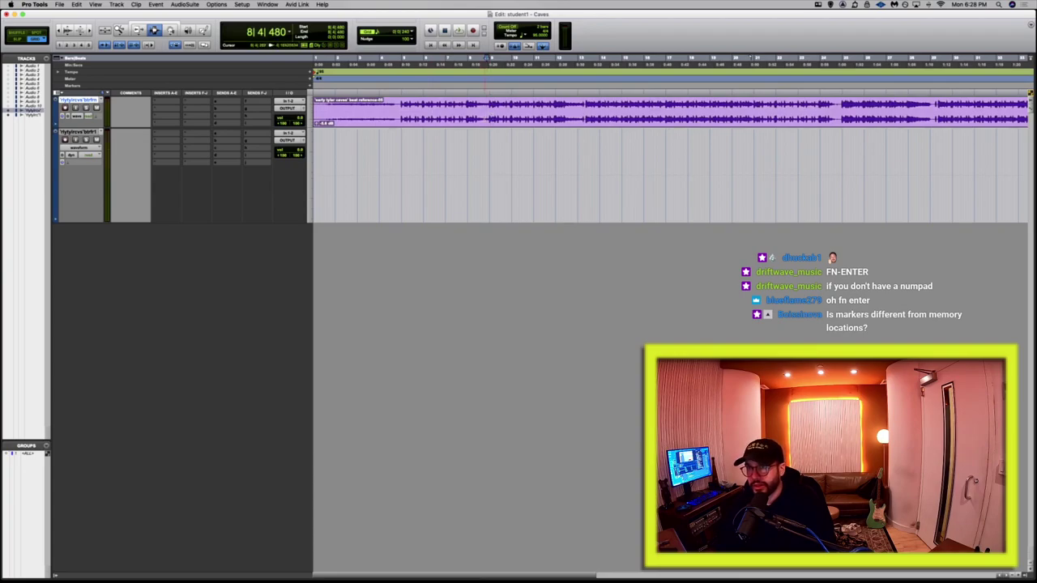
pyautogui.click(489, 119)
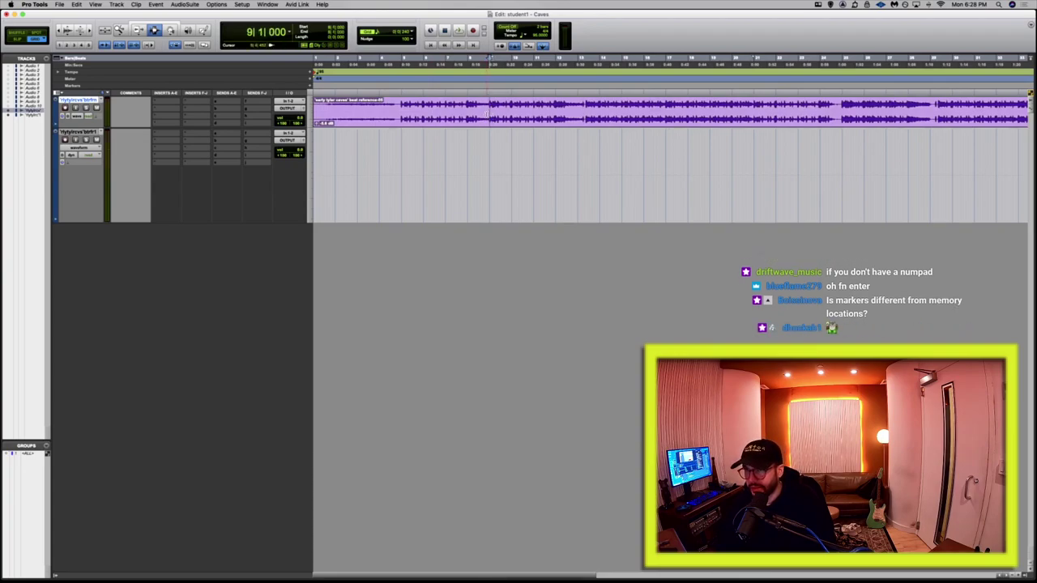
pyautogui.moveTo(490, 118); pyautogui.dragTo(557, 118)
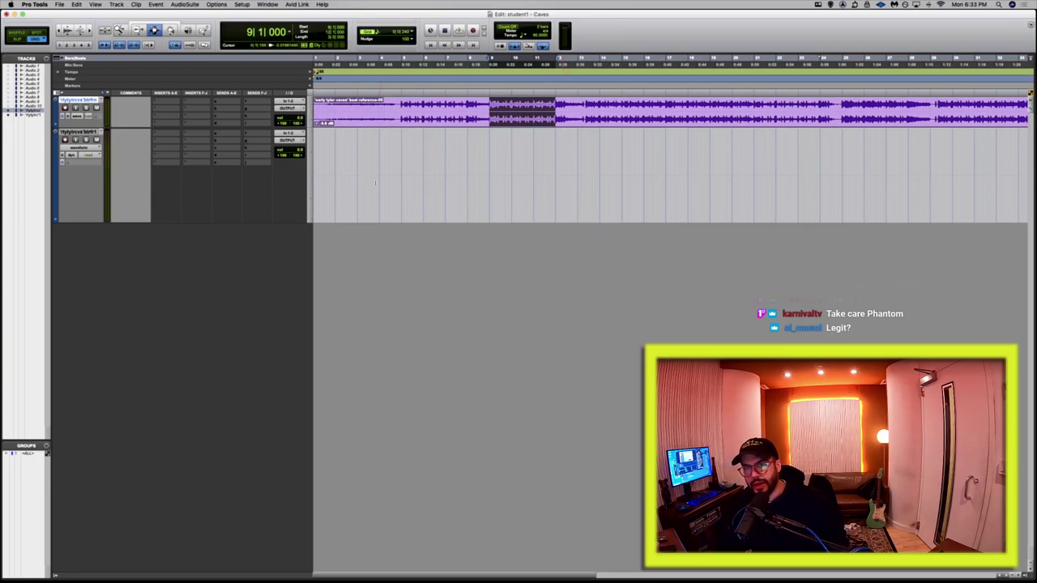
# Switch to the shortcuts PDF in Preview and examine the start-record shortcuts on the Record/Playback slide.
pyautogui.moveTo(24, 401)
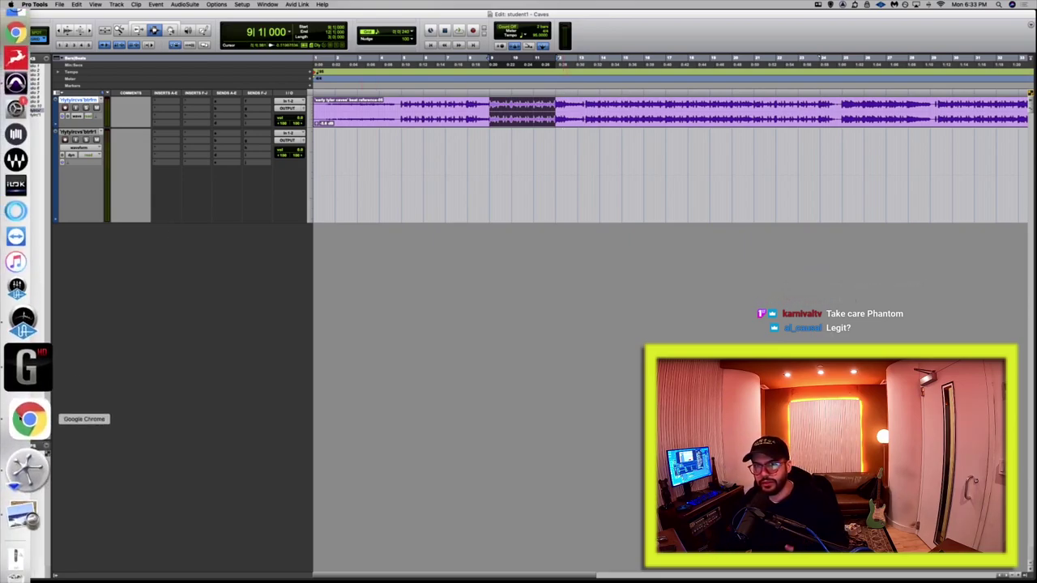
pyautogui.click(26, 485)
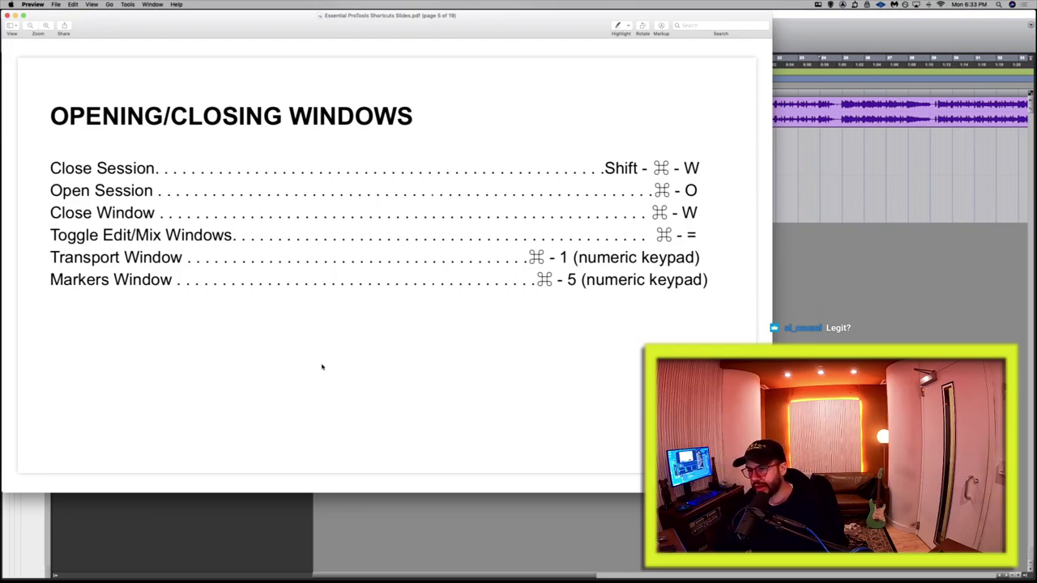
pyautogui.press('Down')
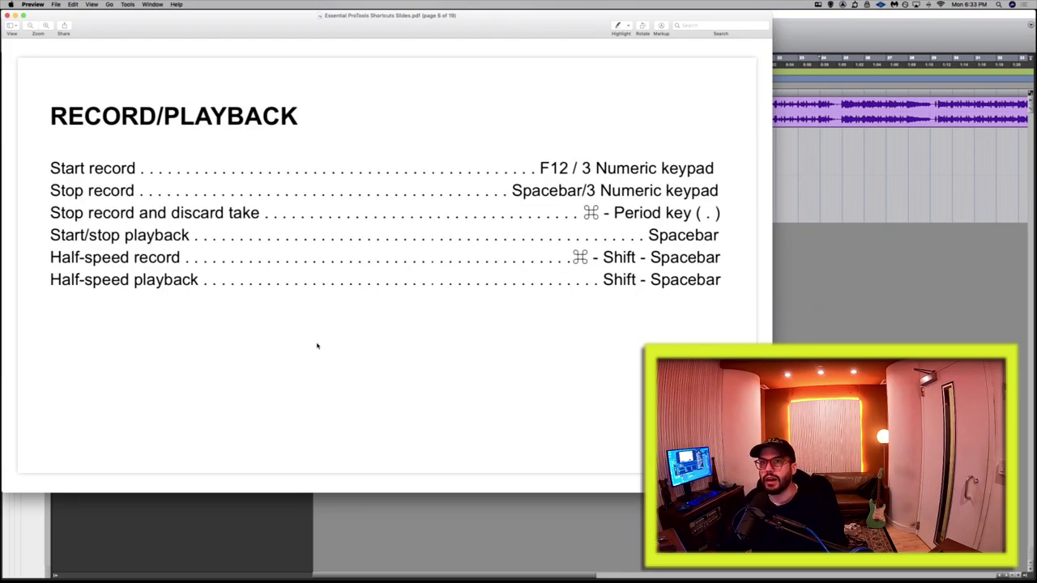
pyautogui.moveTo(540, 160); pyautogui.dragTo(689, 170)
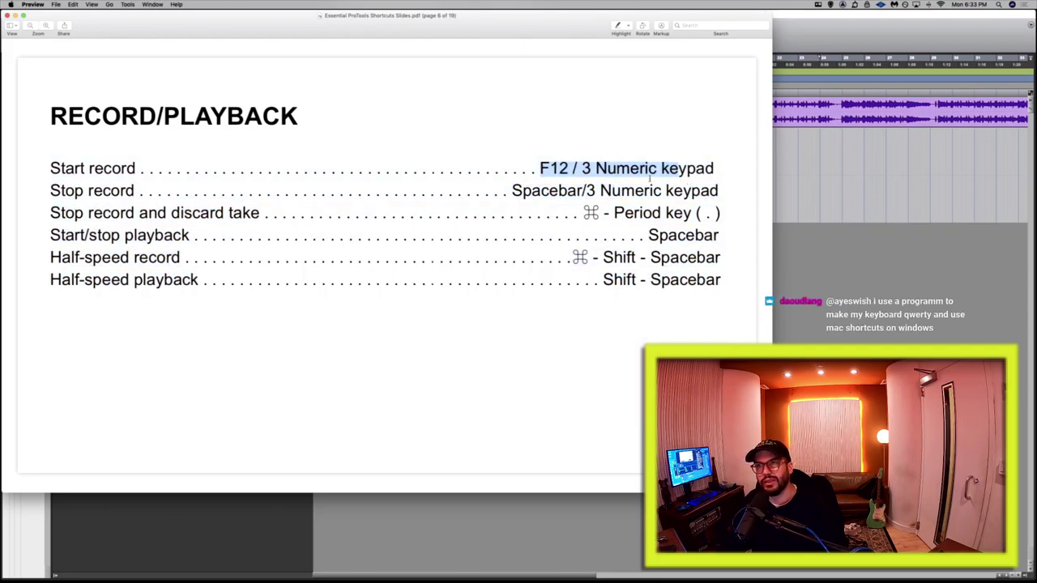
pyautogui.click(592, 179)
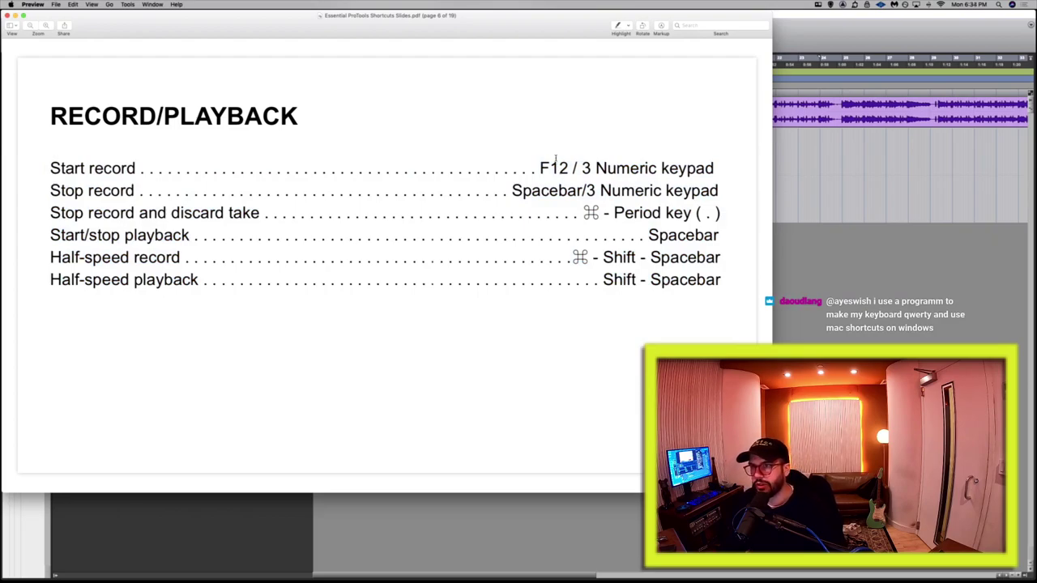
pyautogui.moveTo(540, 162); pyautogui.dragTo(578, 168)
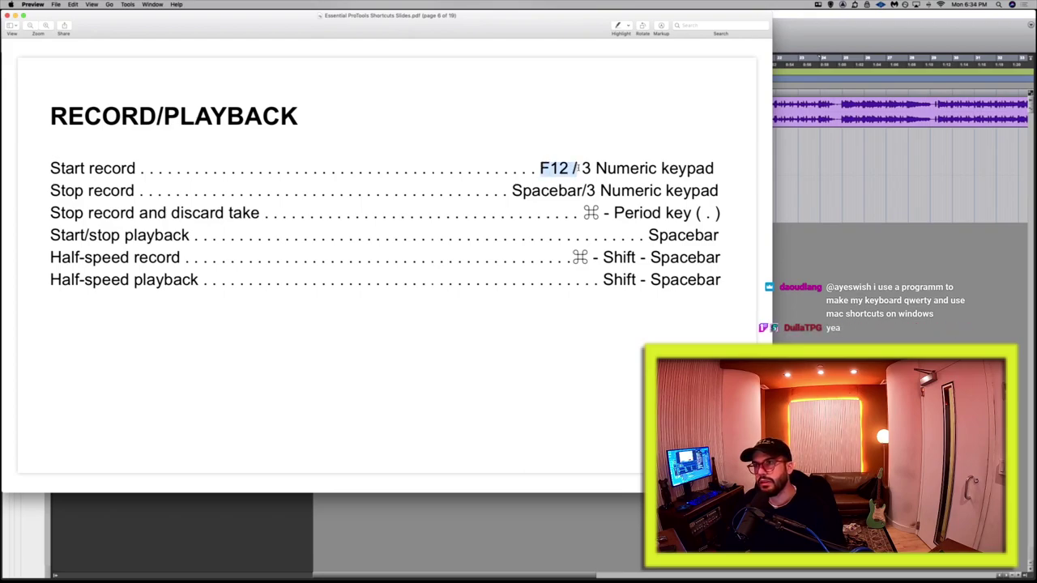
pyautogui.click(588, 167)
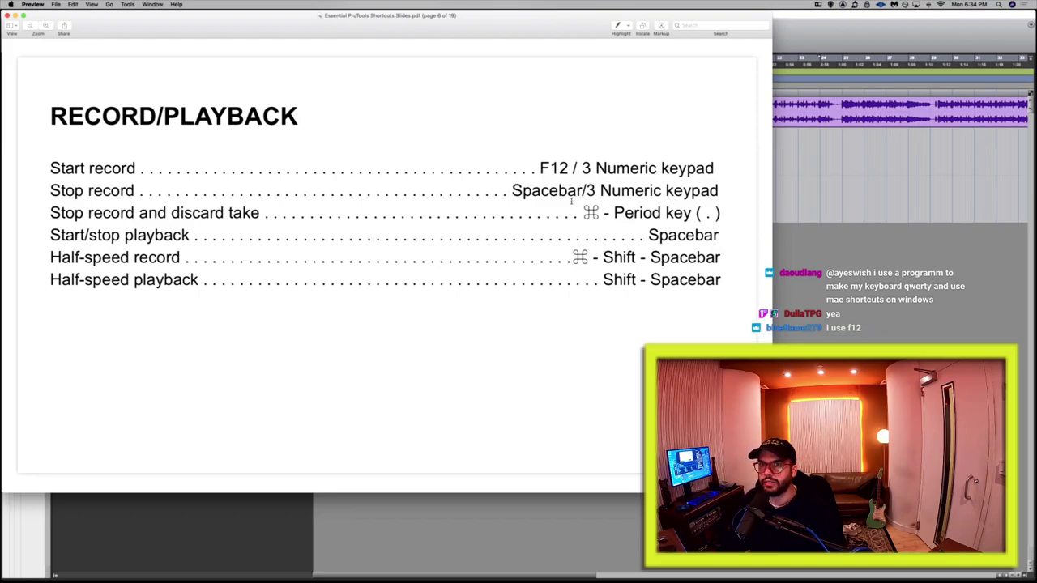
# Examine the discard-take and start/stop playback shortcuts by highlighting them on the Record/Playback slide.
pyautogui.moveTo(558, 205); pyautogui.dragTo(734, 207)
pyautogui.moveTo(581, 213); pyautogui.dragTo(718, 215)
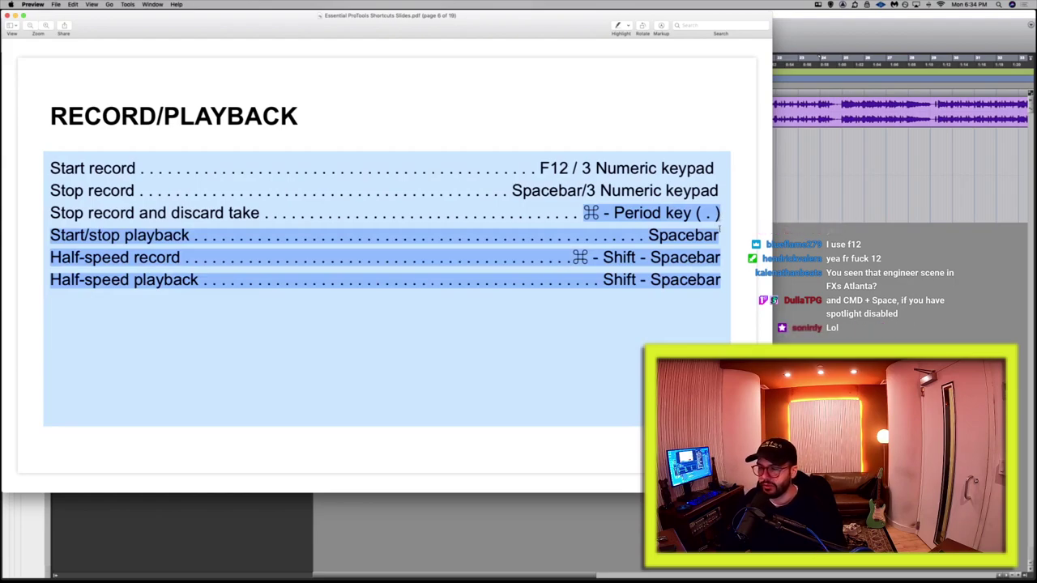
pyautogui.click(720, 231)
pyautogui.moveTo(719, 235); pyautogui.dragTo(645, 235)
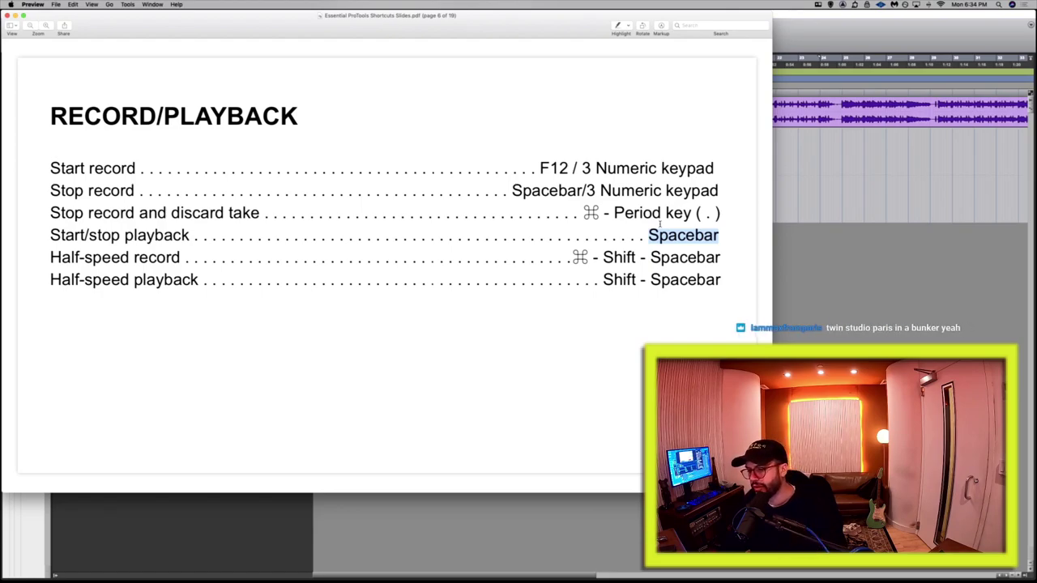
pyautogui.moveTo(585, 212); pyautogui.dragTo(721, 214)
pyautogui.press('super+a')
pyautogui.click(723, 215)
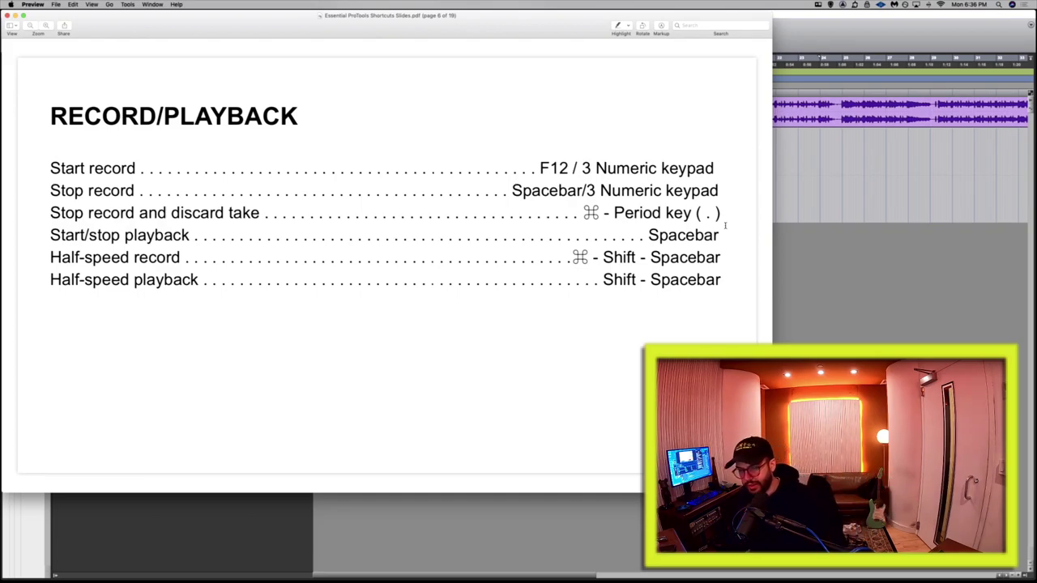
# Go to the Record Modes slide and examine the solo-safe and QuickPunch shortcuts.
pyautogui.press('Down')
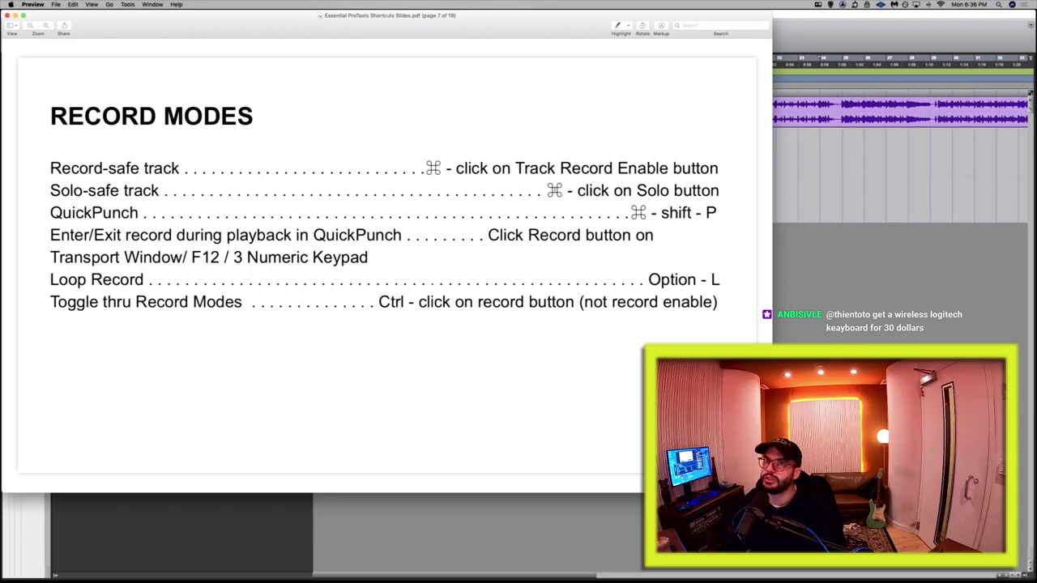
pyautogui.moveTo(565, 191); pyautogui.dragTo(661, 191)
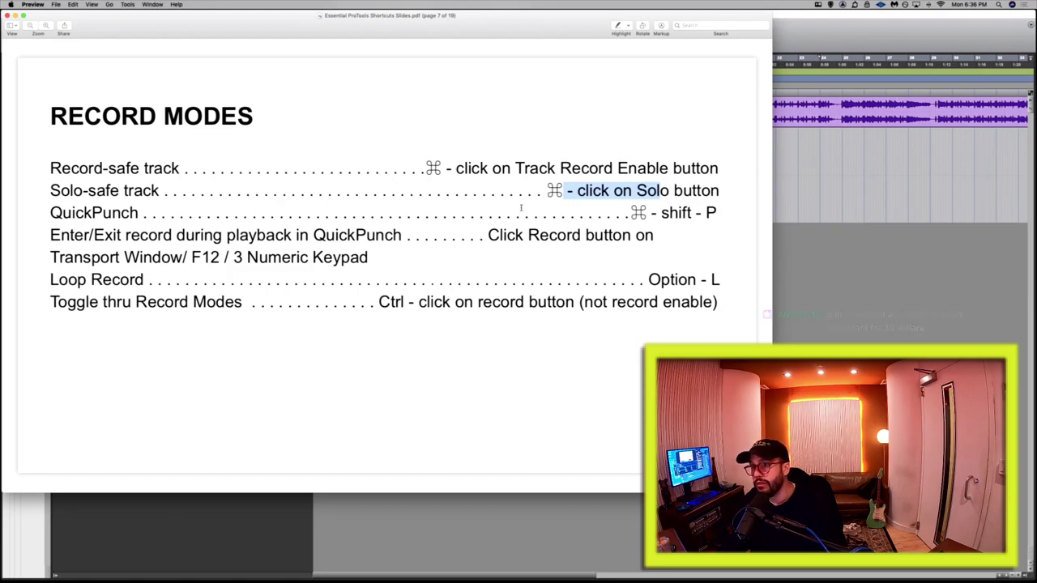
pyautogui.moveTo(511, 212); pyautogui.dragTo(786, 205)
pyautogui.click(589, 257)
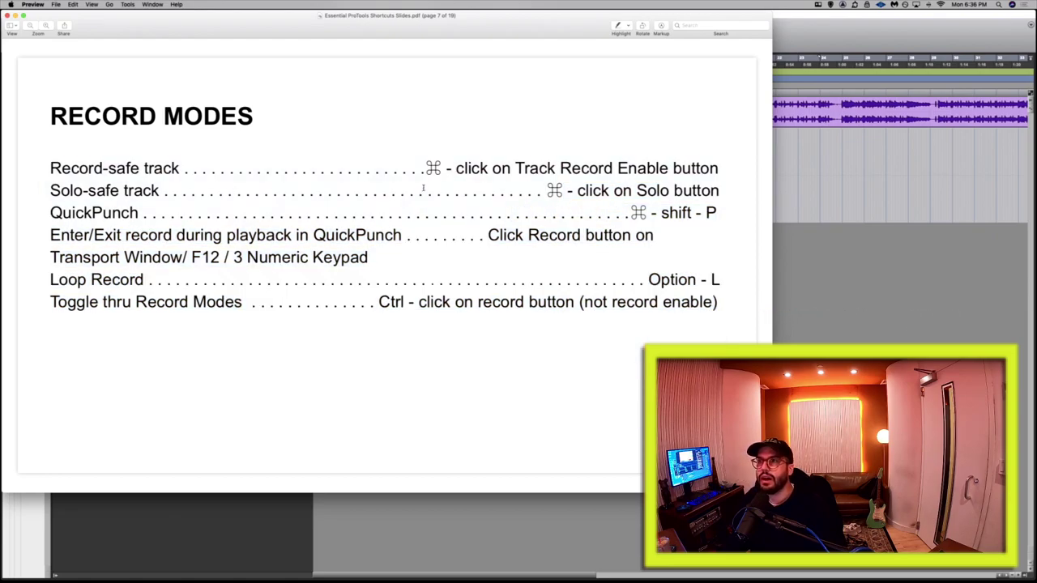
# Go to the Modes slide and read the shortcuts for the Shuffle, Slip, Spot and Grid modes.
pyautogui.press('Left')
pyautogui.press('Left')
pyautogui.press('Right')
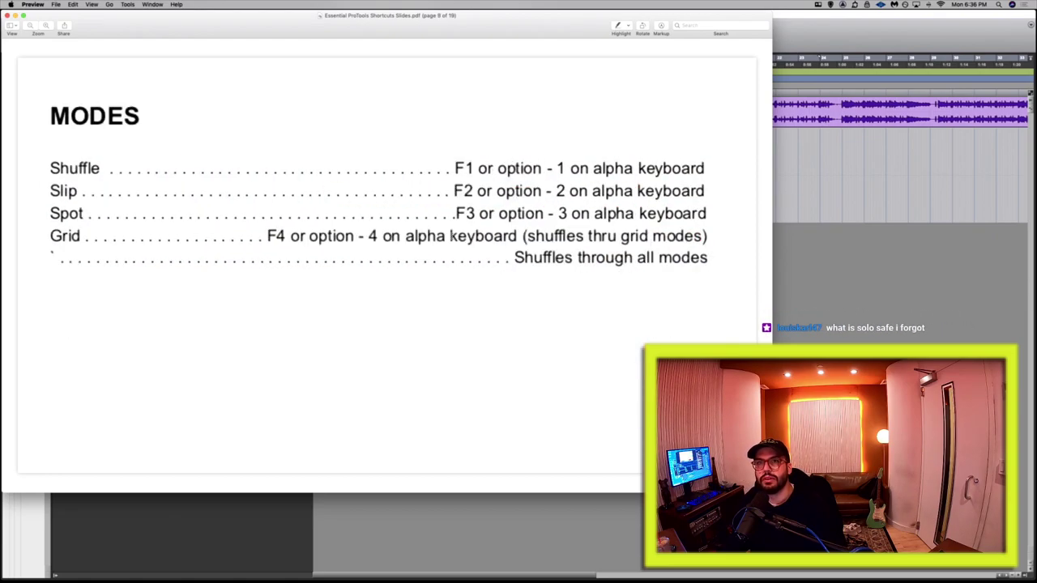
pyautogui.press('Right')
pyautogui.press('Right')
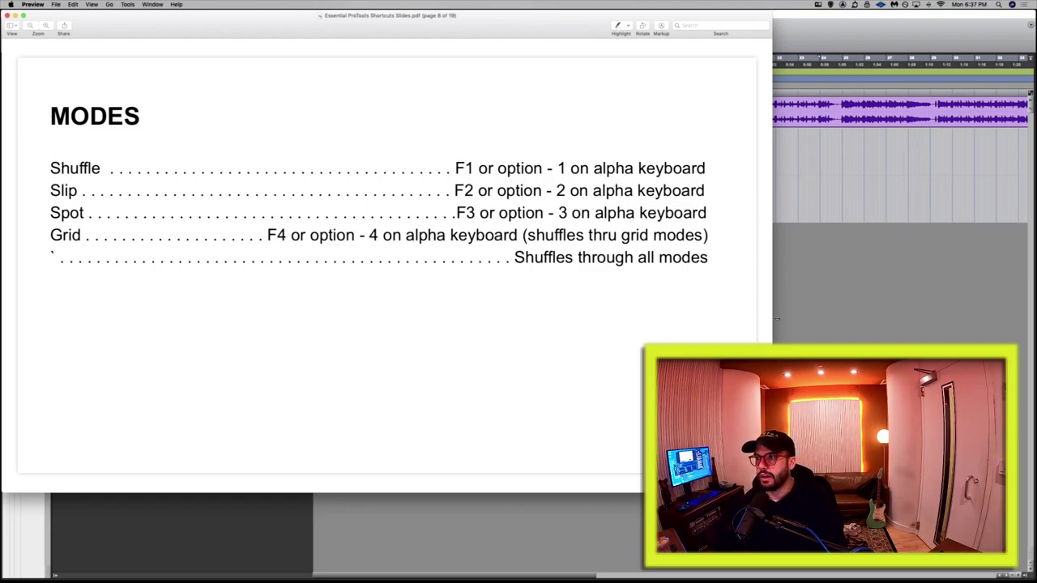
# Switch back to Pro Tools and cycle repeatedly through the Shuffle, Slip, Spot and Grid edit modes, ending on Grid.
pyautogui.click(773, 321)
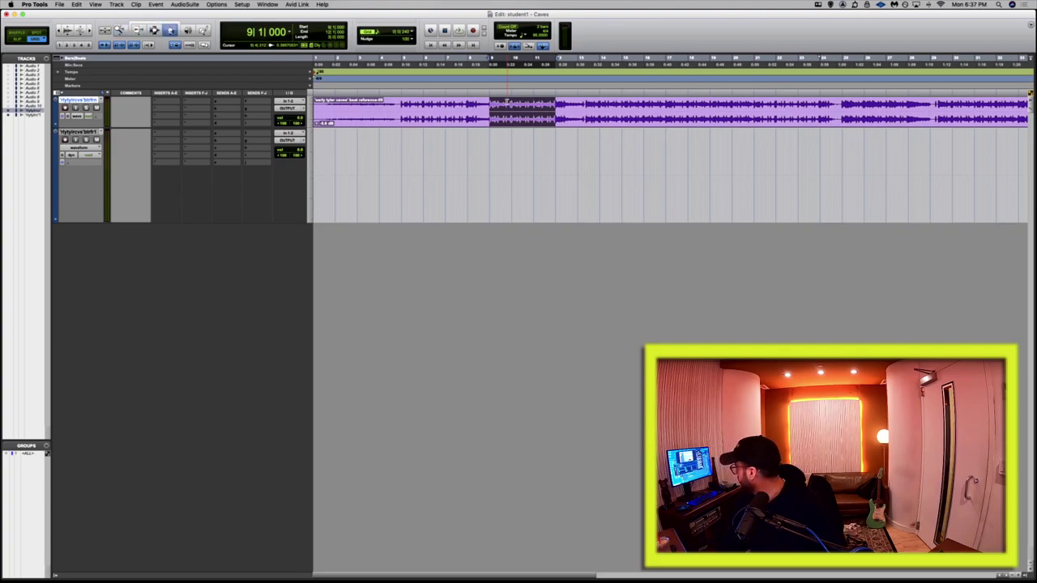
pyautogui.press('Escape')
pyautogui.press('Escape')
pyautogui.press('Escape')
pyautogui.press('Escape')
pyautogui.press('Escape')
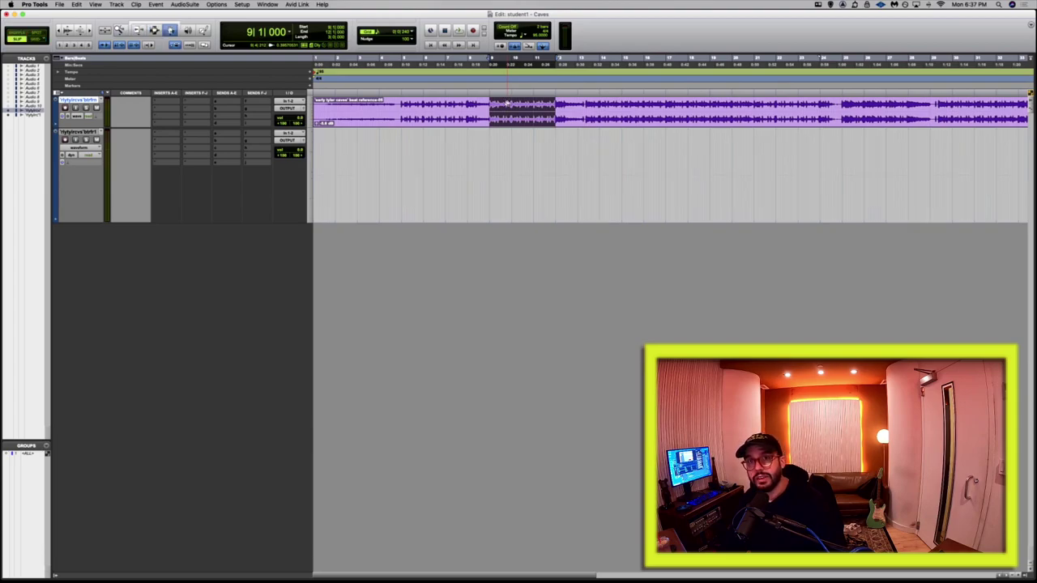
pyautogui.press('Escape')
pyautogui.press('Escape')
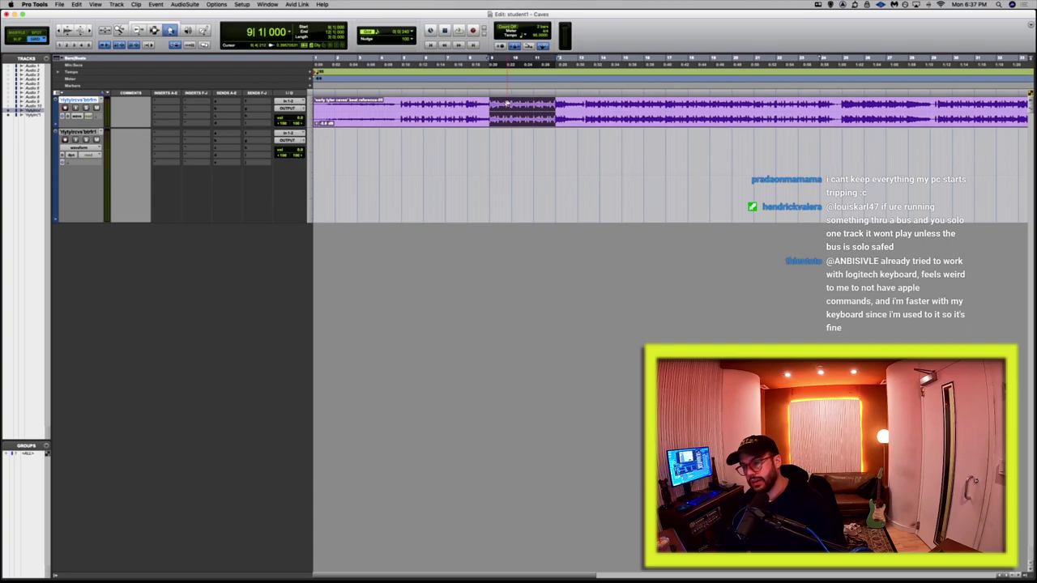
pyautogui.press('Escape')
pyautogui.press('Escape')
pyautogui.press('Escape')
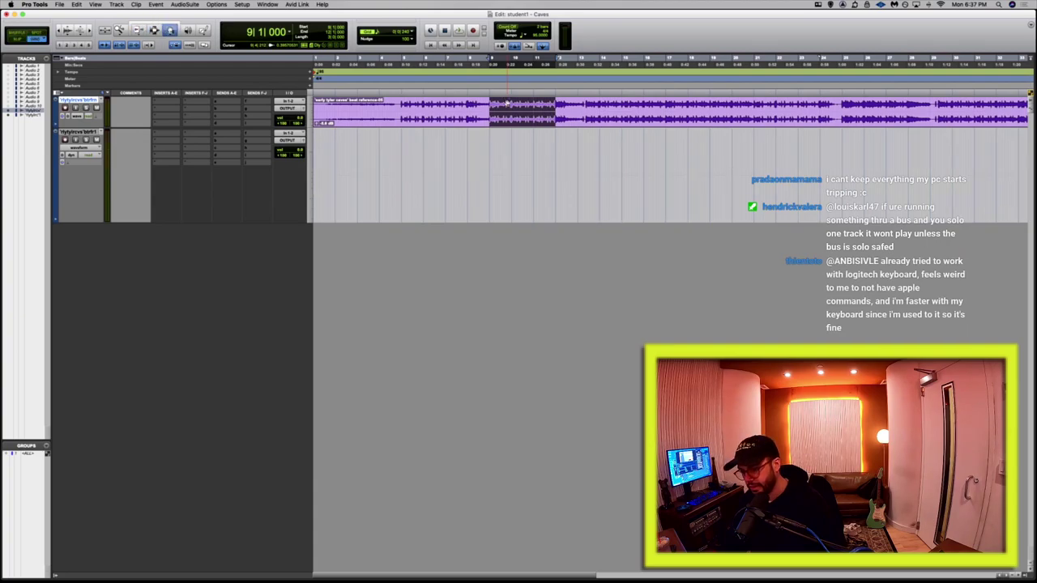
pyautogui.press('Escape')
pyautogui.press('Escape')
pyautogui.press('Escape')
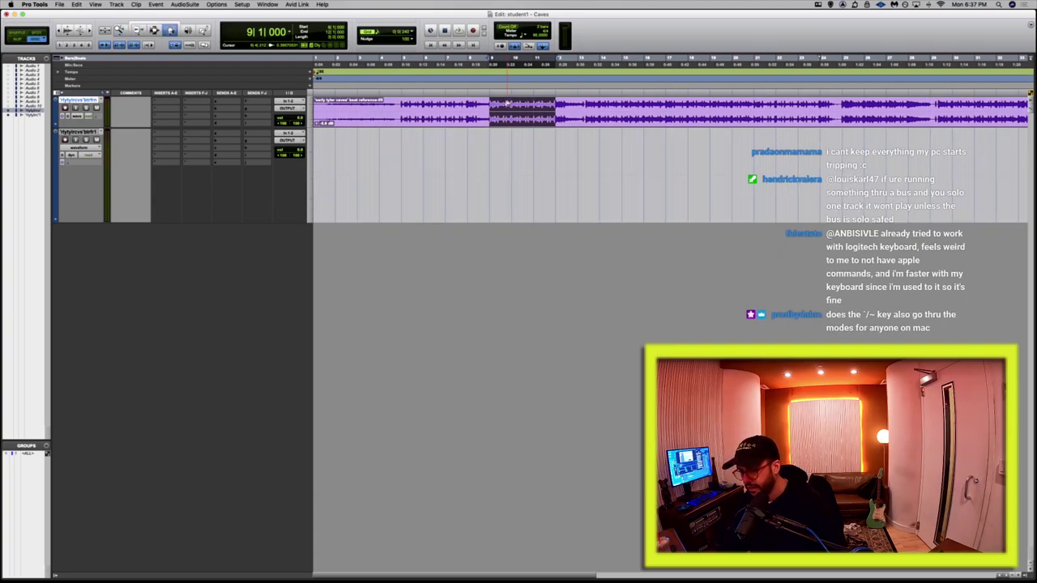
# Cycle through the edit tools, passing the Selector and ending on the Trimmer.
pyautogui.press('Escape')
pyautogui.press('Escape')
pyautogui.press('Escape')
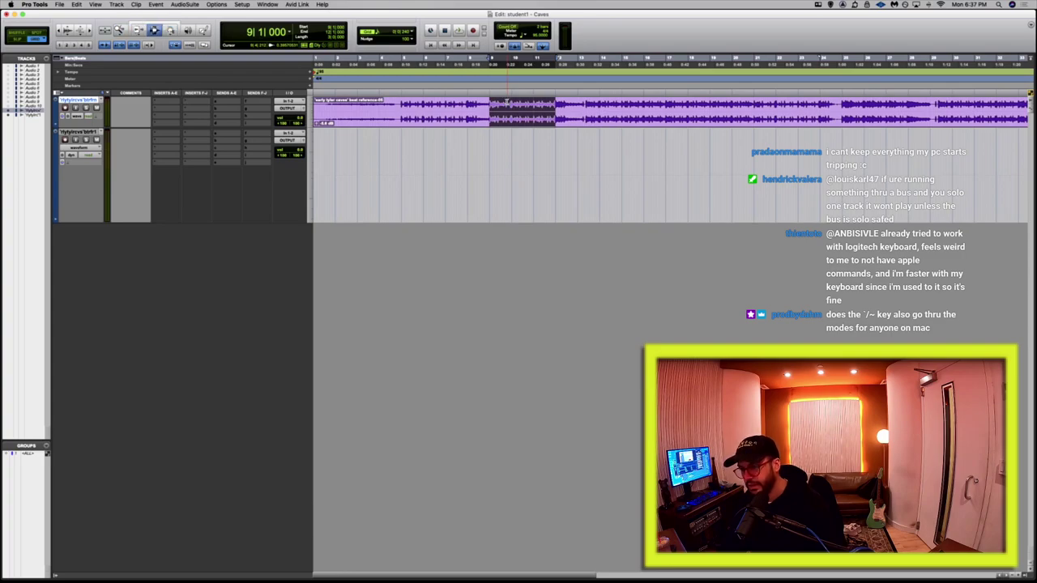
pyautogui.press('Escape')
pyautogui.press('Escape')
pyautogui.press('Escape')
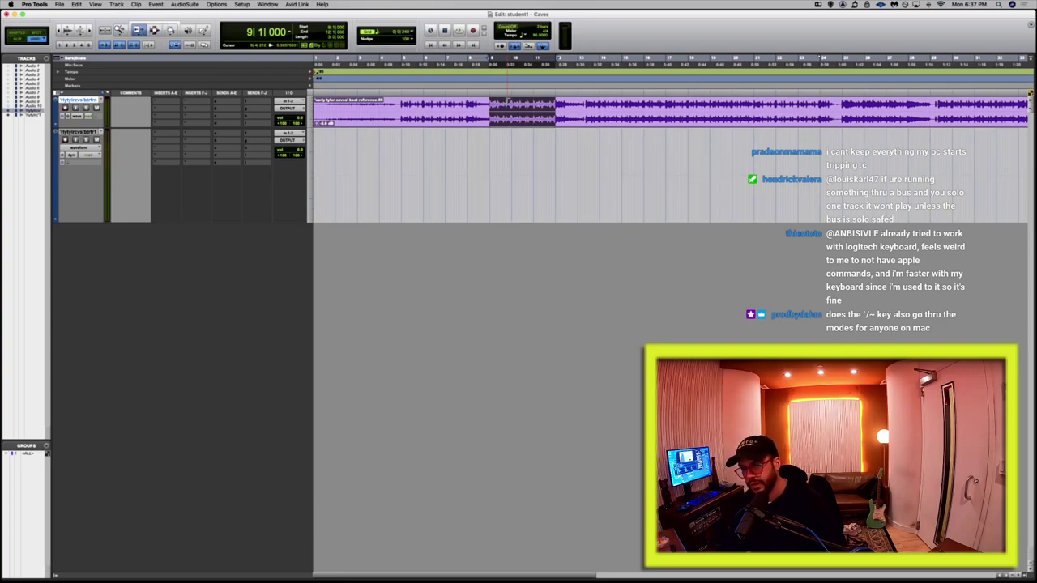
# Cycle through the edit modes once more and step the edit tool round to the Grabber.
pyautogui.press('`')
pyautogui.press('`')
pyautogui.press('`')
pyautogui.press('`')
pyautogui.press('Escape')
pyautogui.press('Escape')
pyautogui.press('Escape')
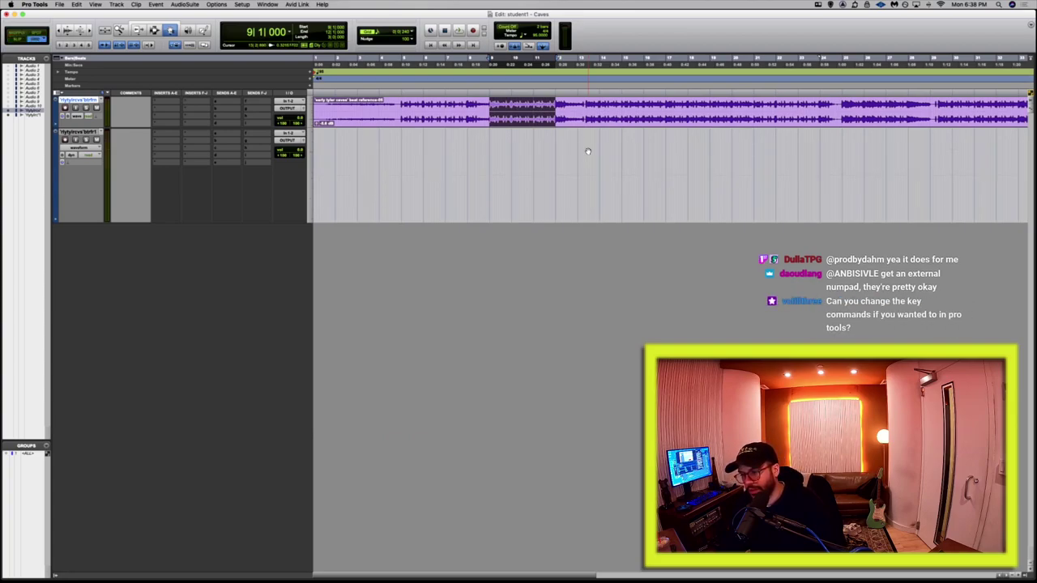
# Switch back and forth between the Trimmer, Selector, Grabber and Scrubber tools, ending on the Selector.
pyautogui.press('F7')
pyautogui.press('F8')
pyautogui.press('F9')
pyautogui.press('F6')
pyautogui.press('F8')
pyautogui.press('F9')
pyautogui.press('F8')
pyautogui.press('F9')
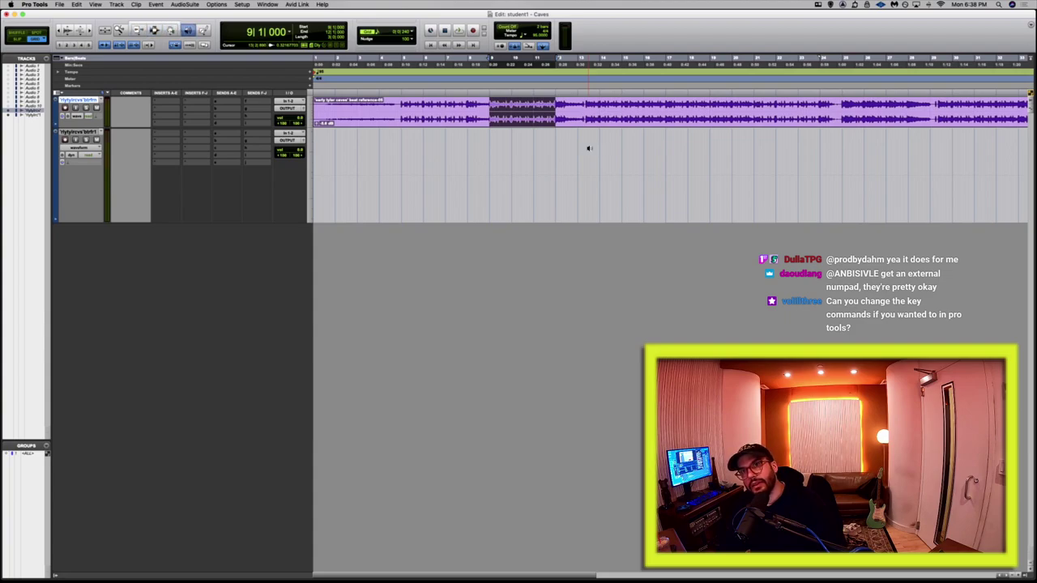
pyautogui.press('F7')
pyautogui.press('F8')
pyautogui.press('F9')
pyautogui.press('F8')
pyautogui.press('F9')
pyautogui.press('F7')
pyautogui.press('F8')
pyautogui.press('F6')
pyautogui.press('F8')
pyautogui.press('F9')
pyautogui.press('F7')
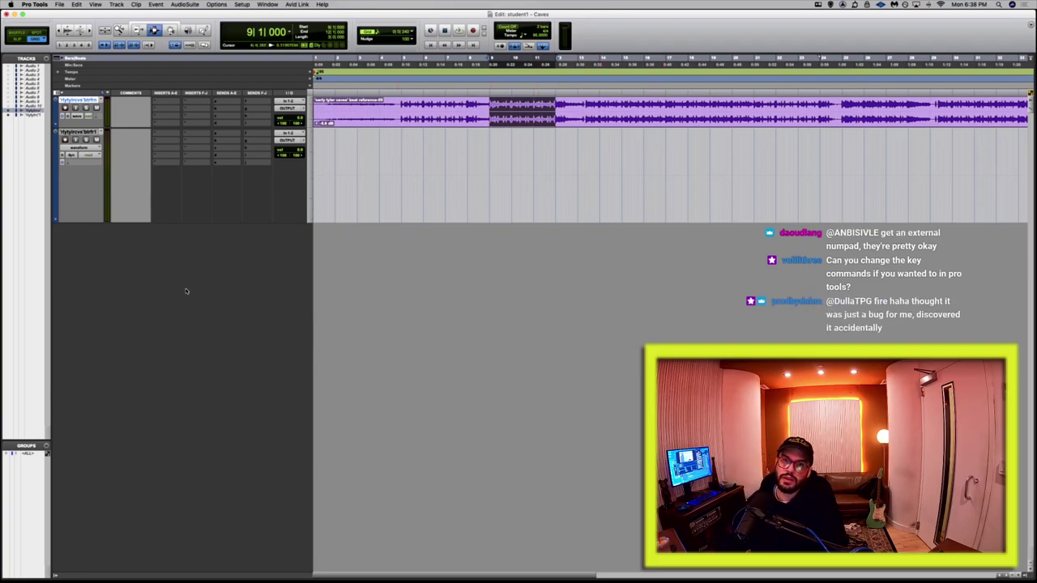
# Switch to the shortcuts PDF in Preview and examine the tool shortcuts by highlighting them on the Tools slide.
pyautogui.moveTo(12, 350)
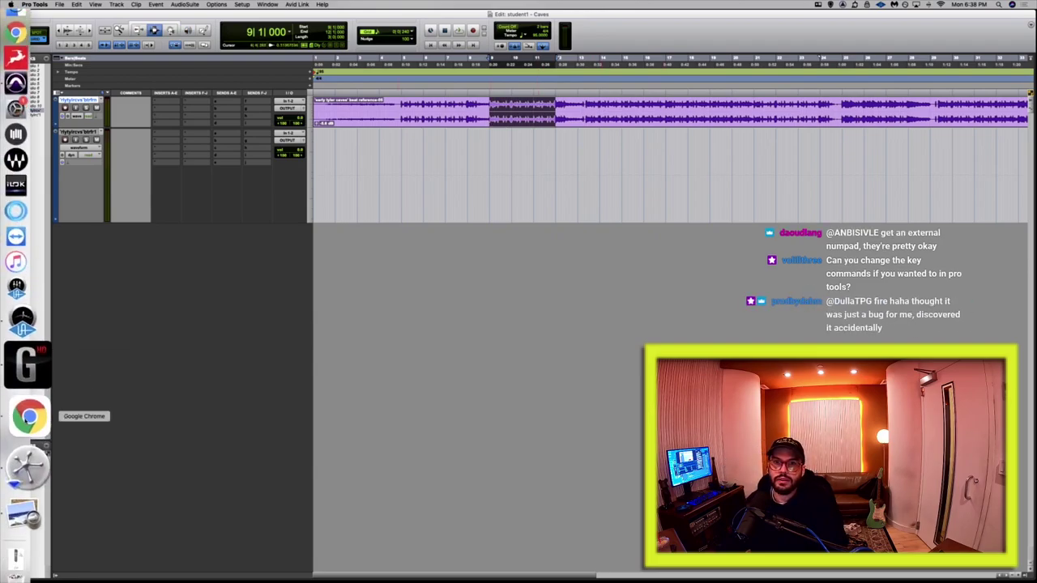
pyautogui.click(24, 474)
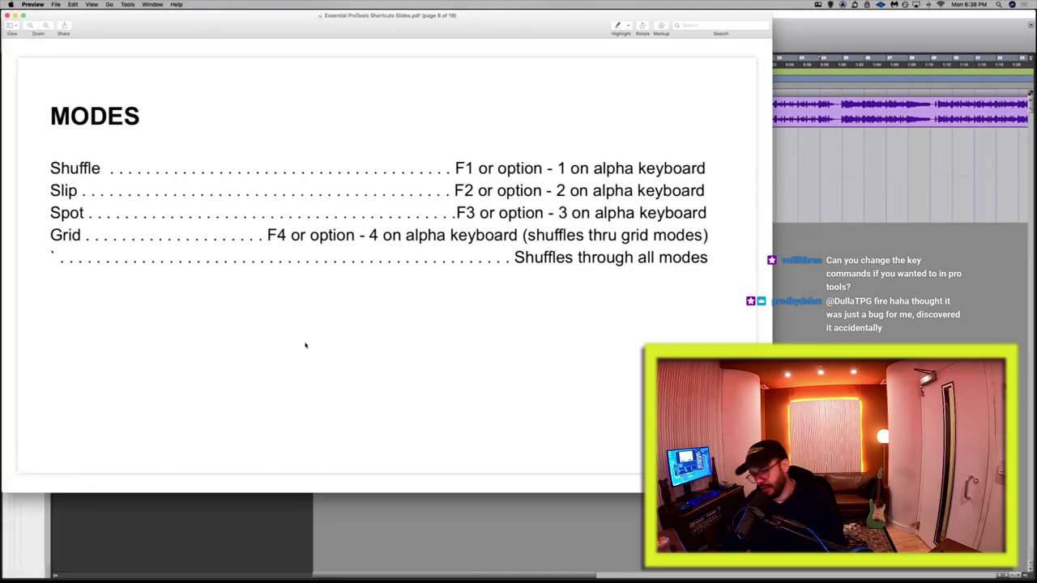
pyautogui.press('Down')
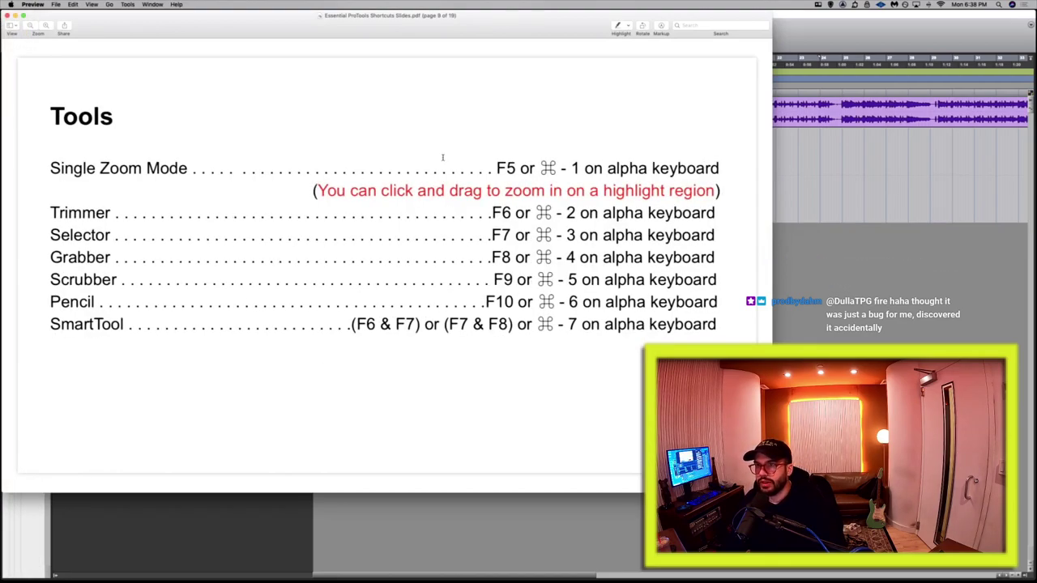
pyautogui.moveTo(544, 167); pyautogui.dragTo(486, 421)
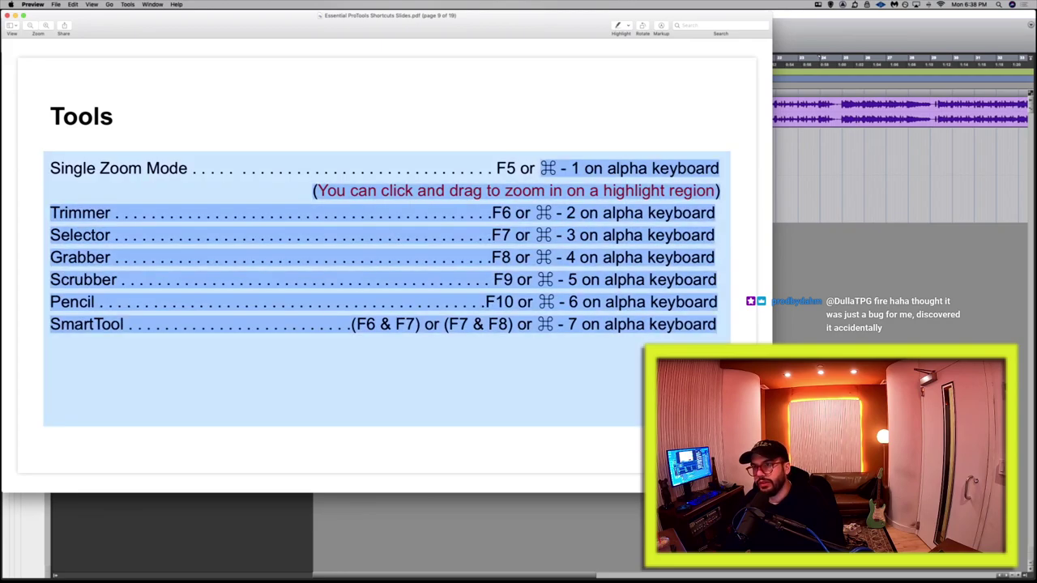
# Clear the text highlight, advance the PDF to the Importing / Exporting slide and return to Pro Tools.
pyautogui.click(590, 363)
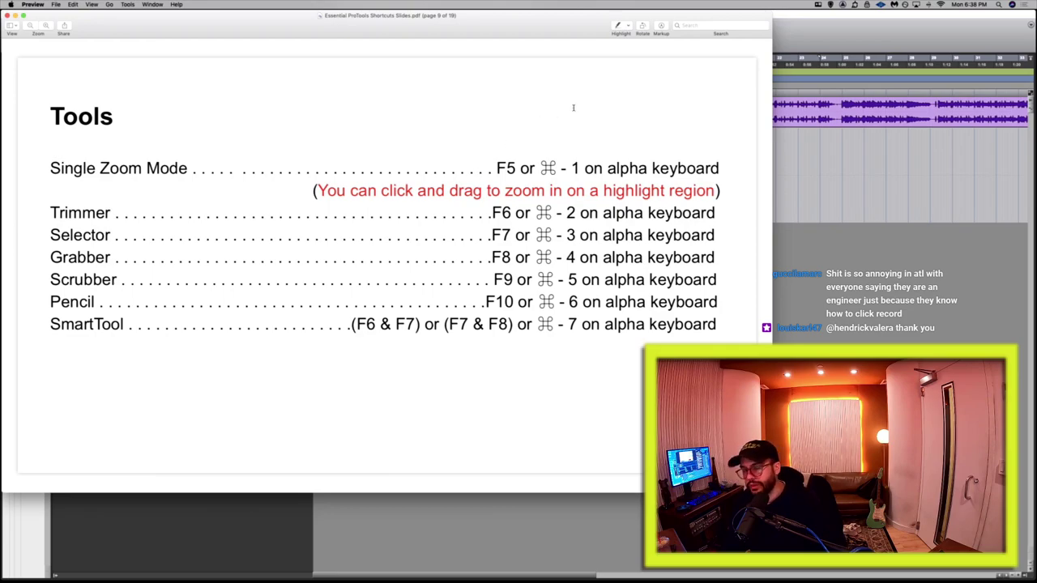
pyautogui.press('Down')
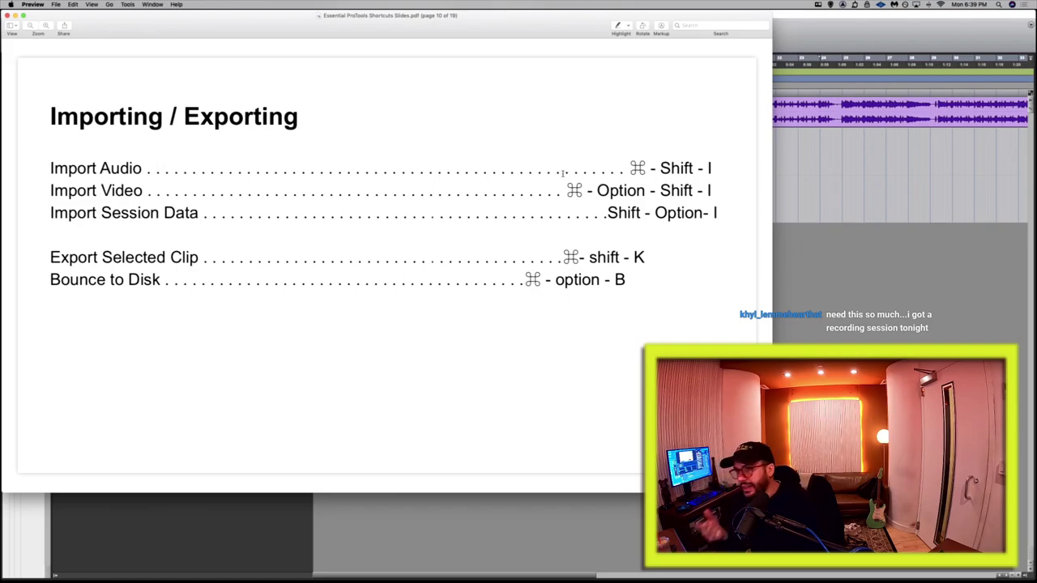
pyautogui.click(788, 128)
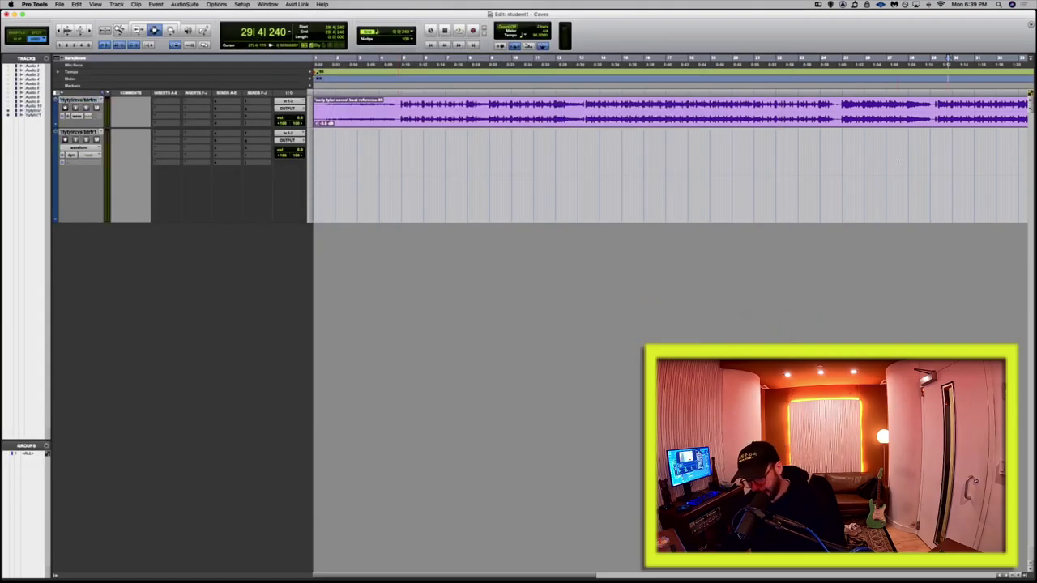
# Split the beat clip at about bars 25 and 34, and bring up the export settings for the middle clip, then cancel.
pyautogui.click(577, 113)
pyautogui.click(687, 114)
pyautogui.press('super+e')
pyautogui.moveTo(687, 114); pyautogui.dragTo(578, 114)
pyautogui.press('super+shift+k')
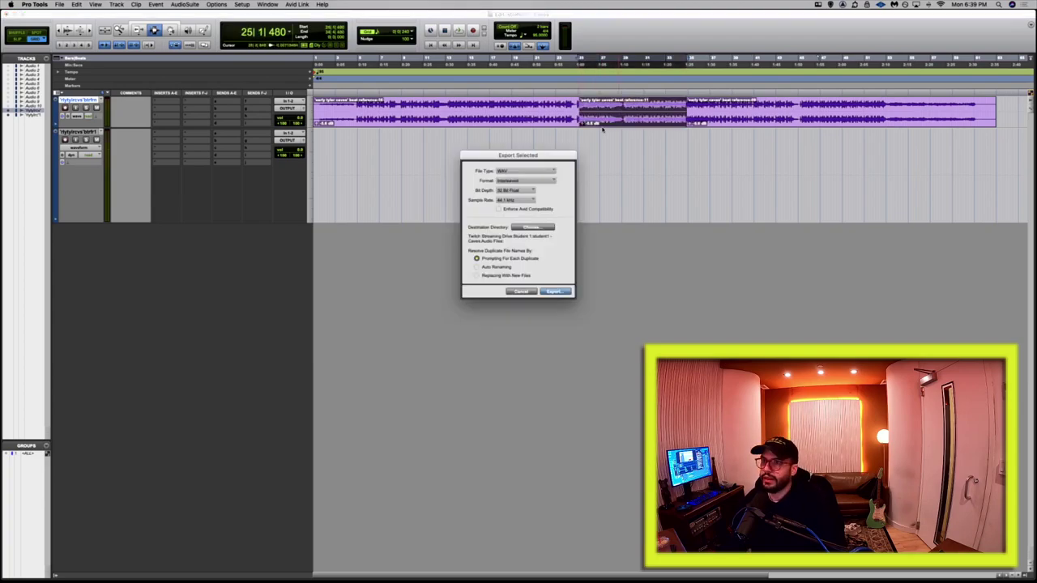
pyautogui.click(521, 291)
# Zoom the timeline out horizontally and place the edit cursor at the clip boundary on the beat track.
pyautogui.click(527, 172)
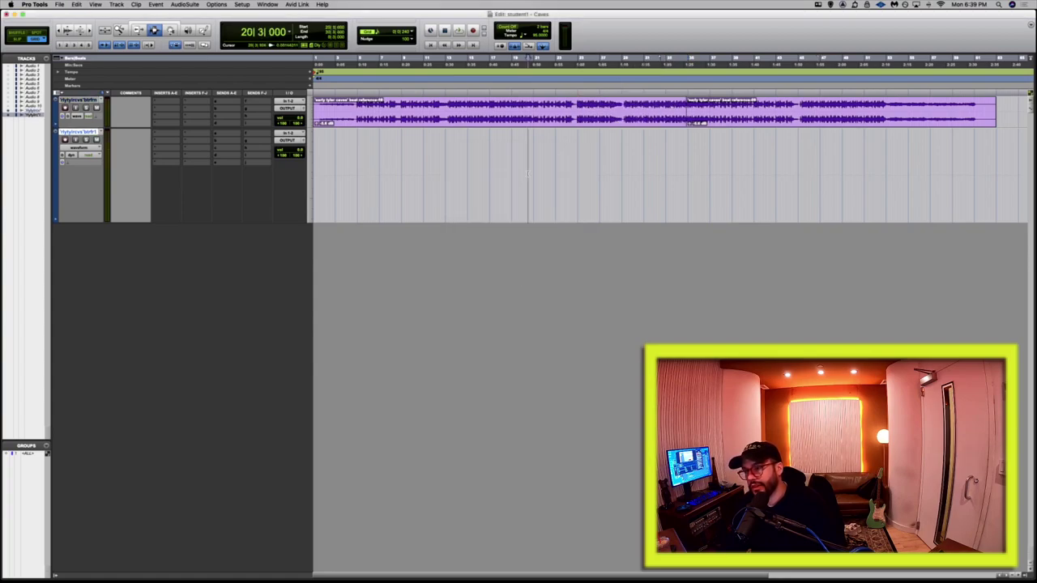
pyautogui.press('super+bracketleft')
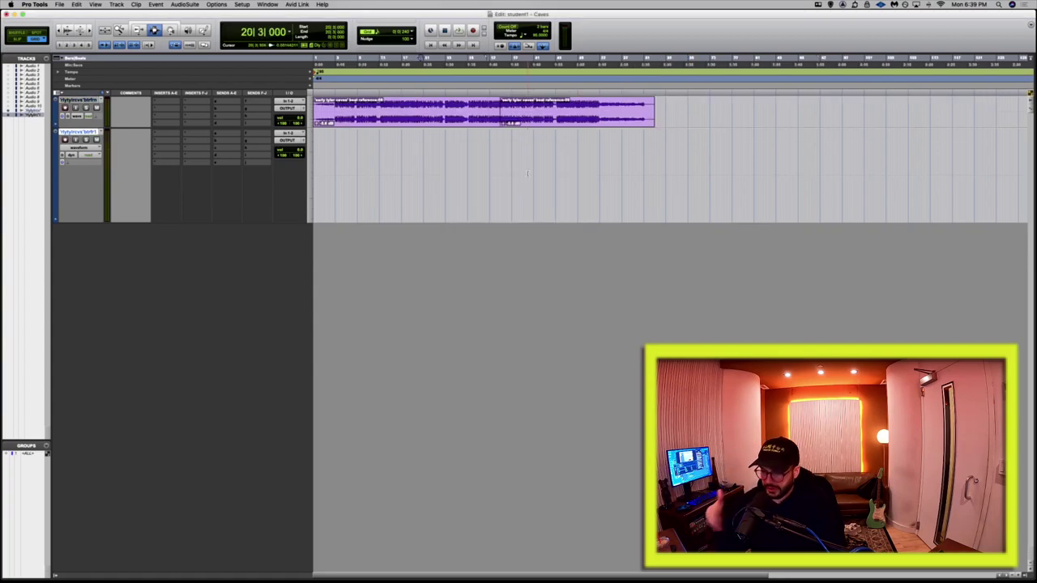
pyautogui.click(499, 121)
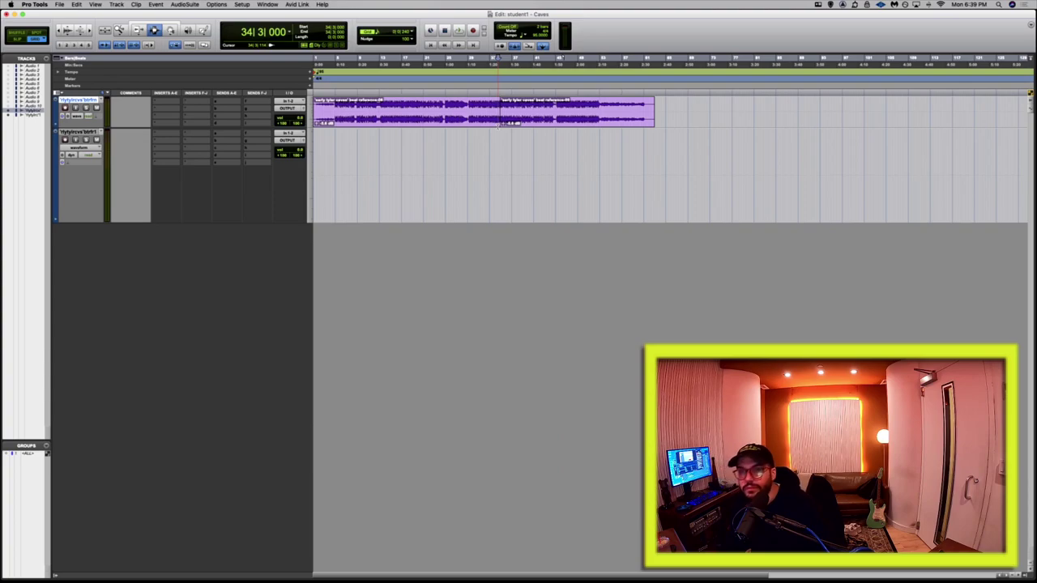
# Switch to the shortcuts PDF in Preview and advance to the Navigating Through Session slide.
pyautogui.moveTo(2, 444)
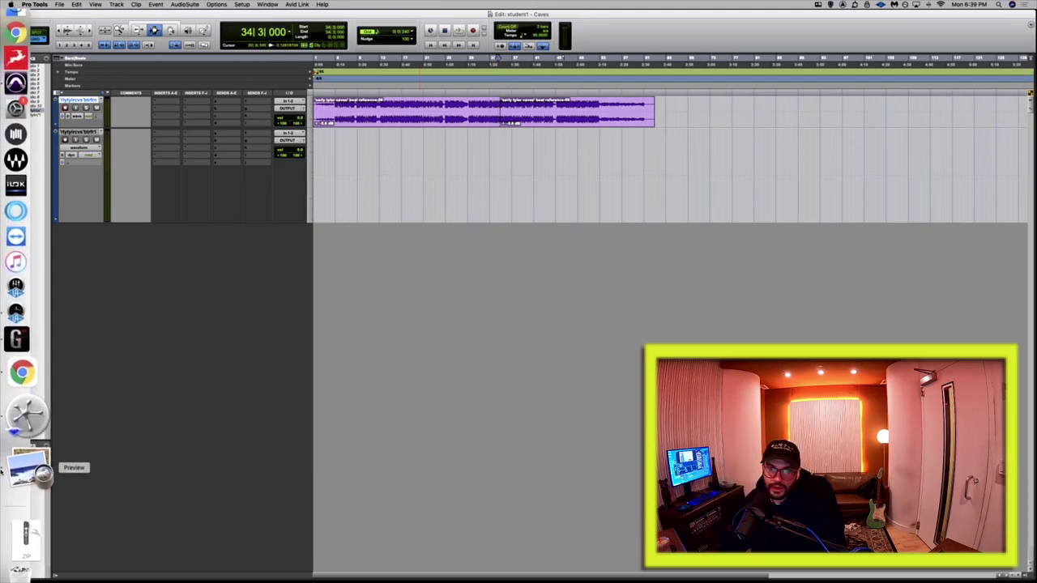
pyautogui.click(24, 467)
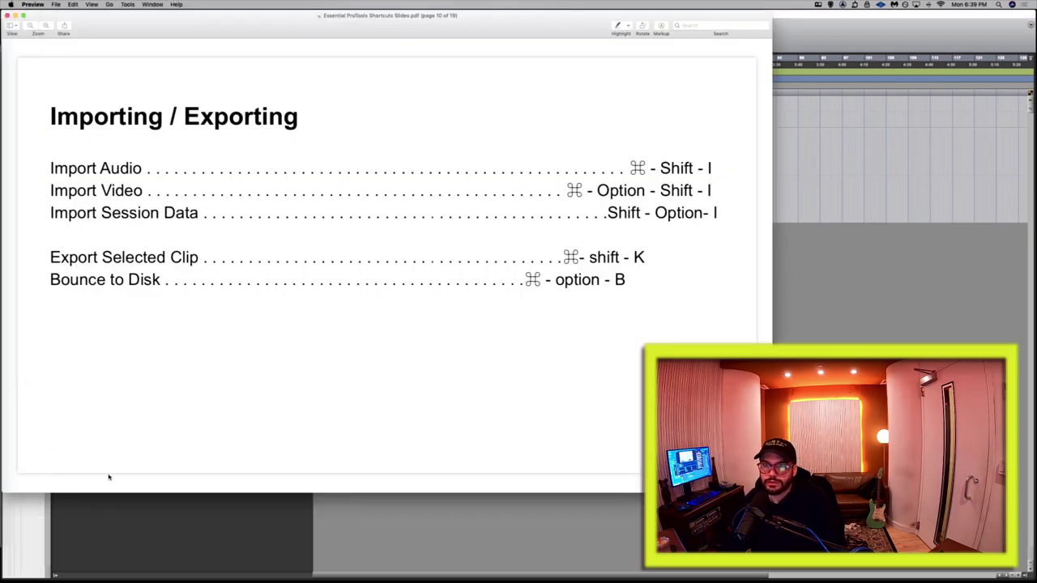
pyautogui.press('Down')
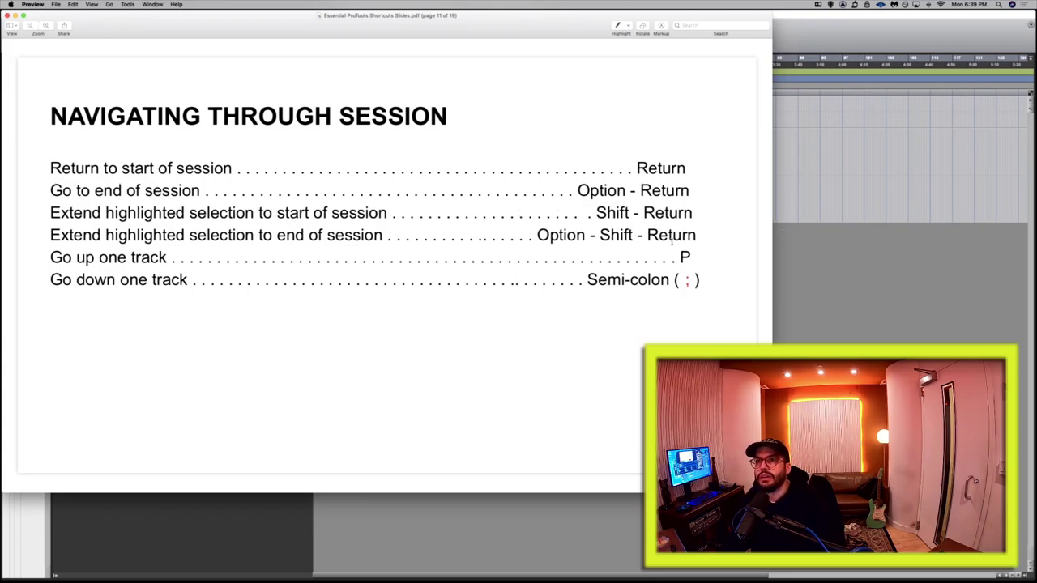
# Back in Pro Tools, extend the selection from bar 13 on the beat track to the session start, then deselect at bar 24.
pyautogui.press('super+Tab')
pyautogui.click(381, 107)
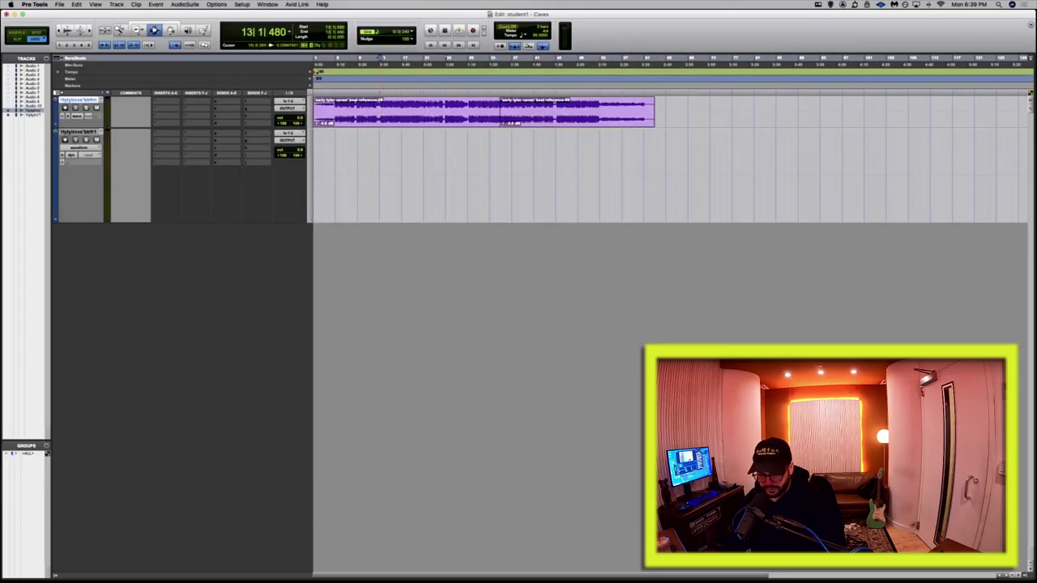
pyautogui.hotkey('shift', 'Return')
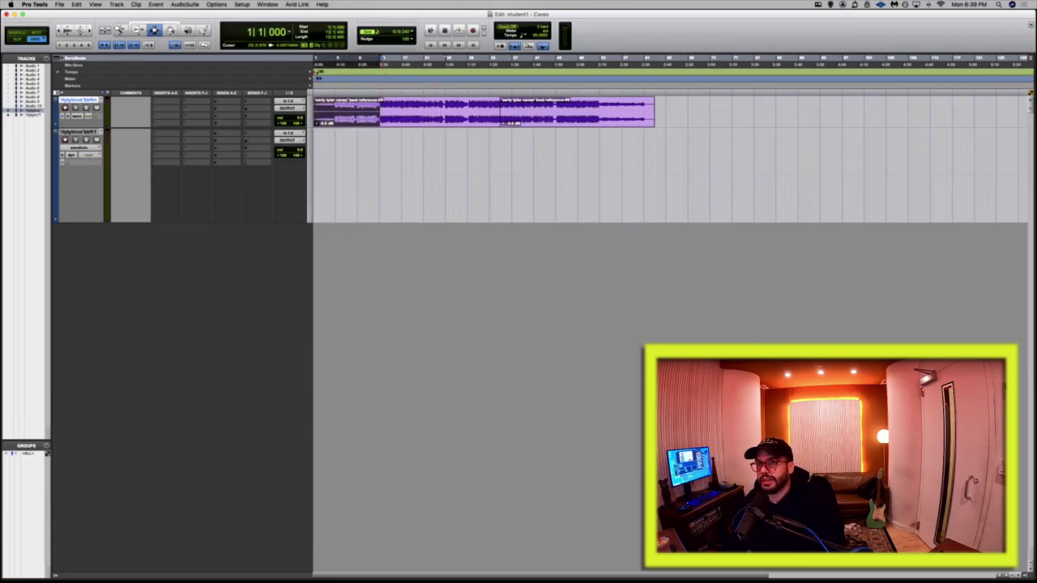
pyautogui.click(441, 111)
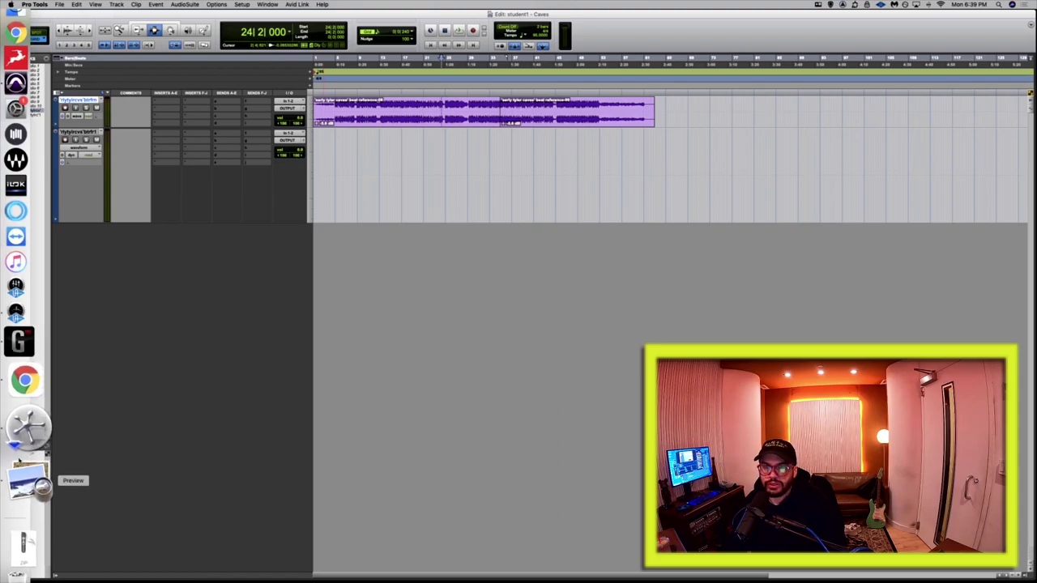
# Check the slide in Preview, return to Pro Tools and extend the selection from bar 18 to the session end, then deselect at bar 22.
pyautogui.click(15, 476)
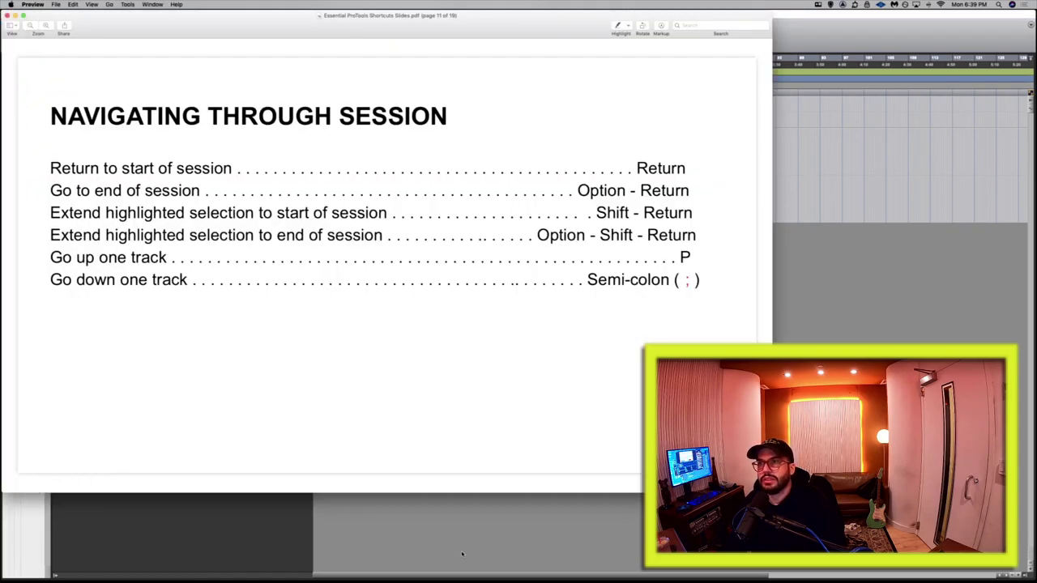
pyautogui.click(460, 554)
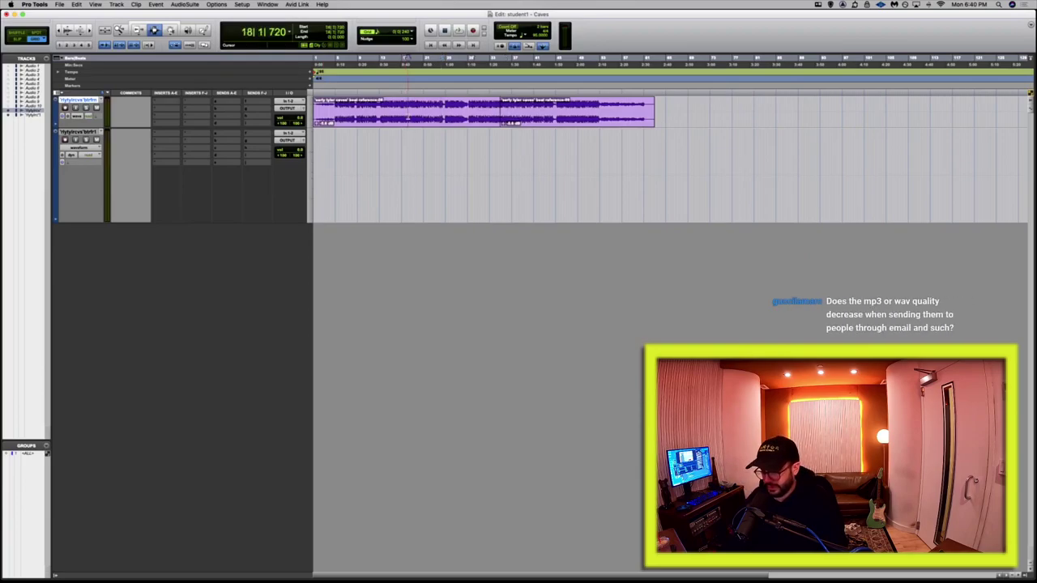
pyautogui.hotkey('alt', 'shift', 'Return')
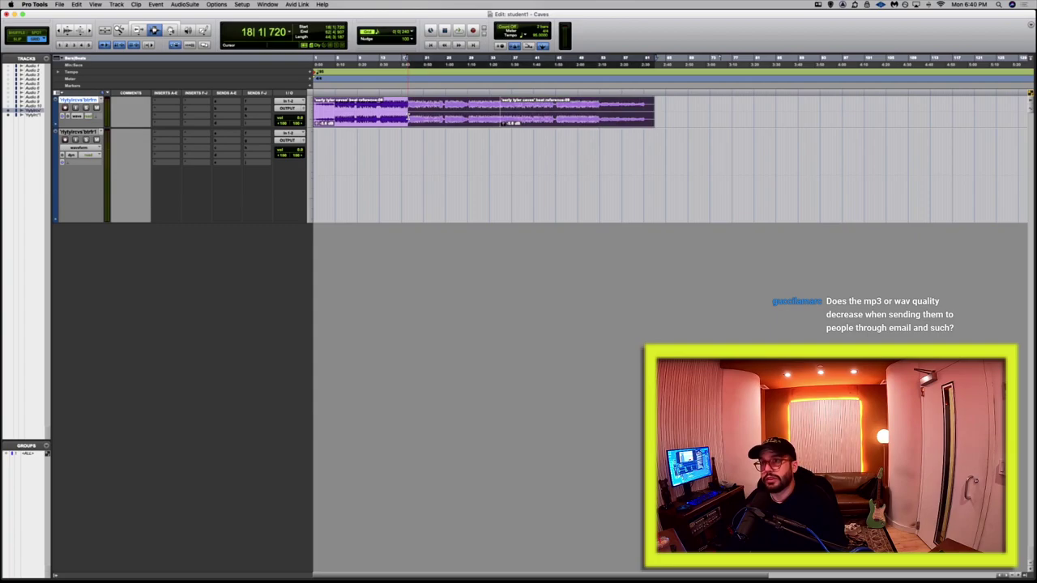
pyautogui.click(430, 115)
pyautogui.moveTo(8, 267)
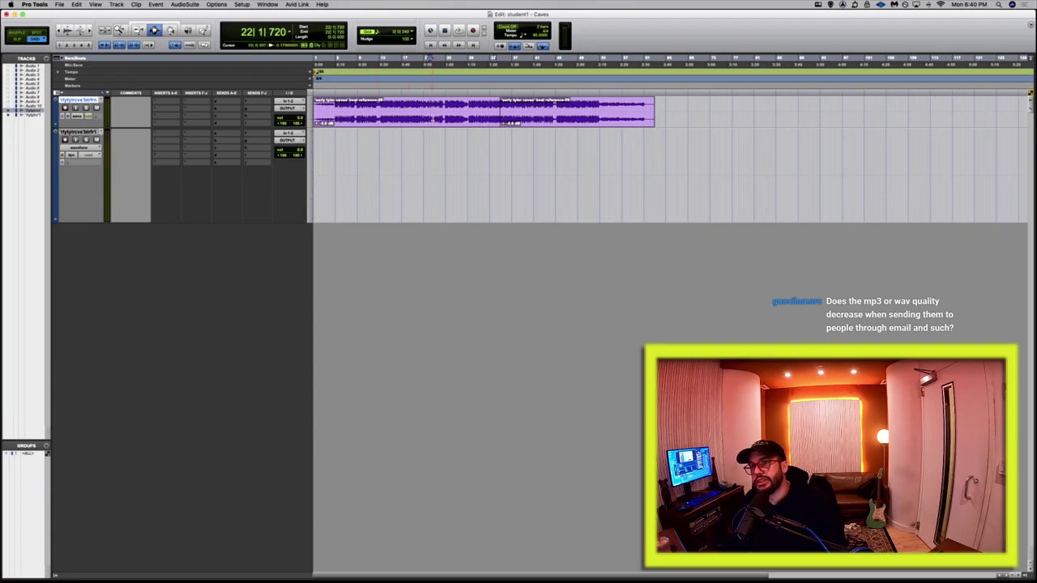
# Extend the selection from 22|4|000 on the beat track back to the session start, then deselect at bar 24.
pyautogui.click(434, 115)
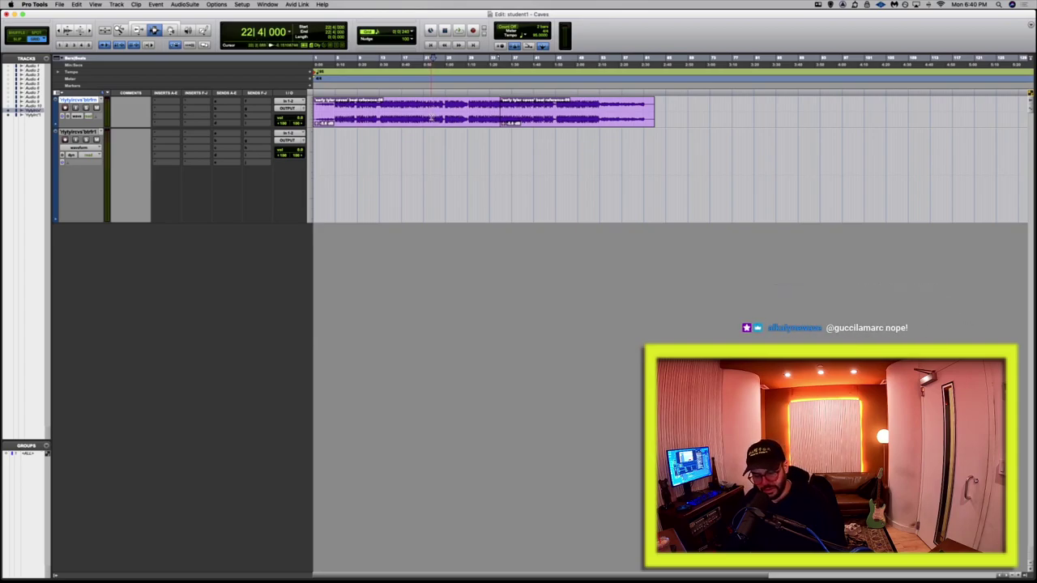
pyautogui.hotkey('shift', 'Return')
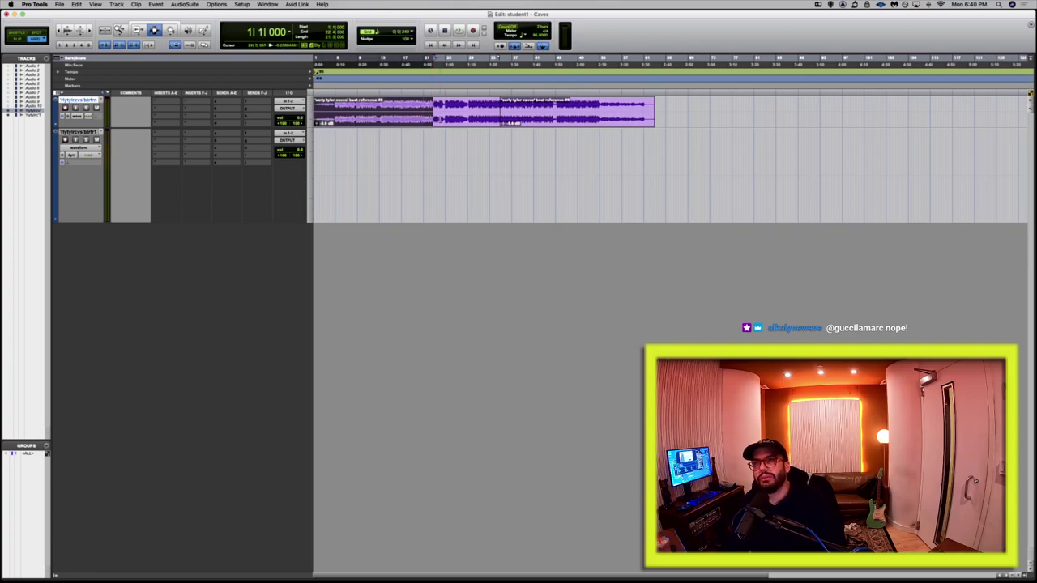
pyautogui.click(443, 113)
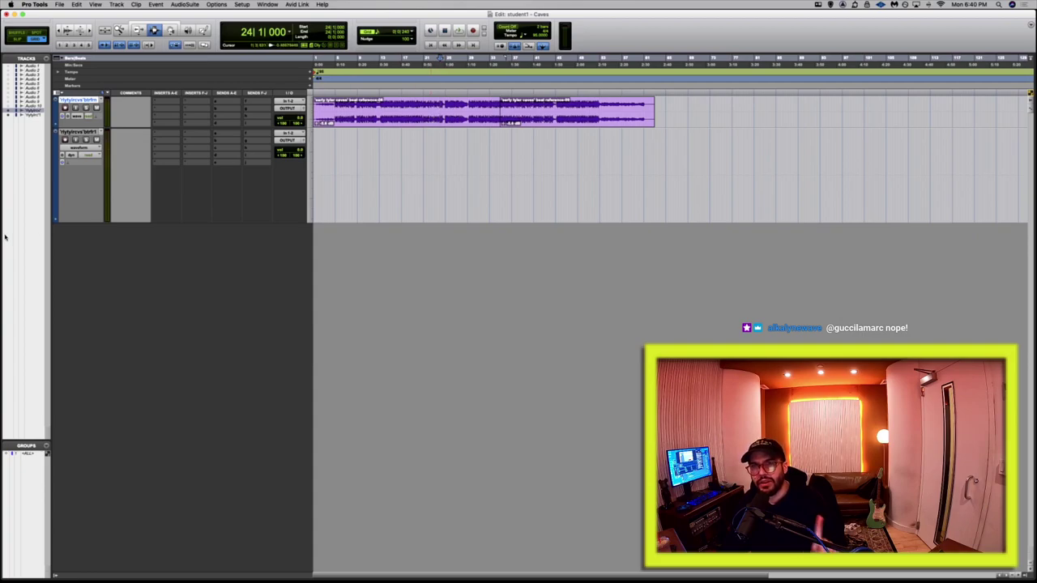
# Consult the navigation slide in Preview, then in Pro Tools select a beat section from 18|1|720 and move the selection down one track.
pyautogui.moveTo(7, 243)
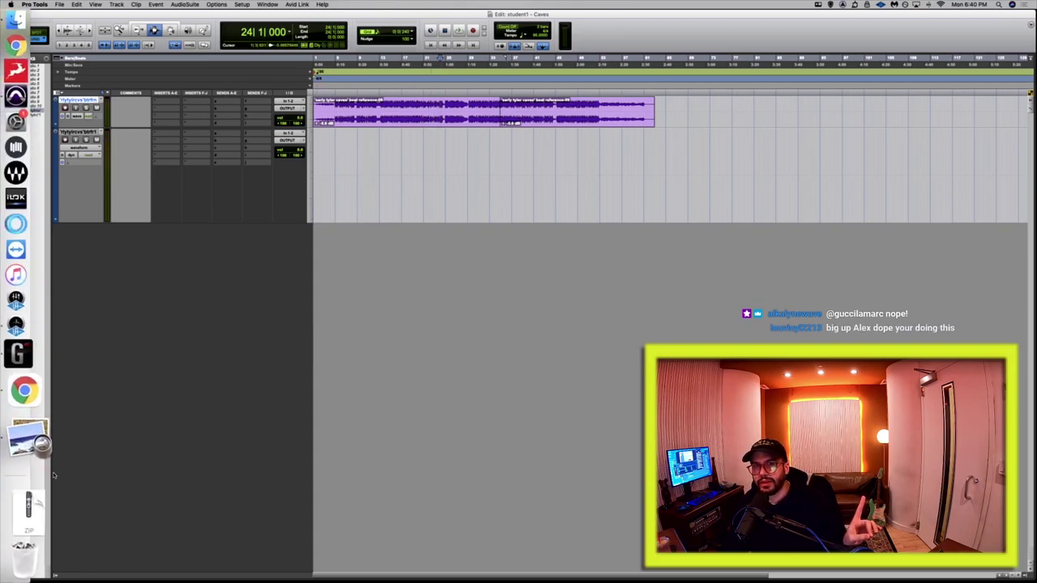
pyautogui.click(47, 460)
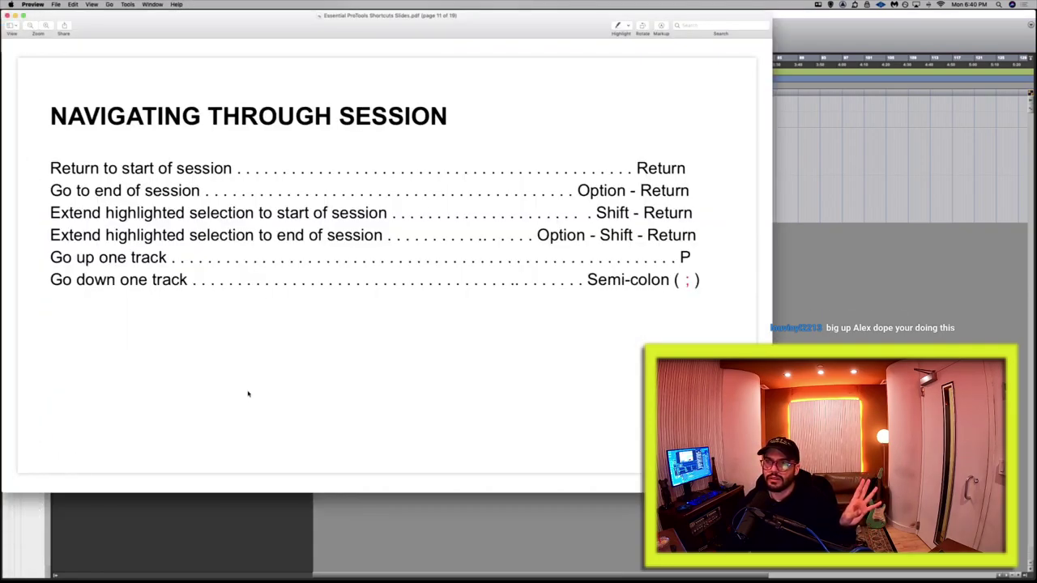
pyautogui.press('super+Tab')
pyautogui.click(407, 114)
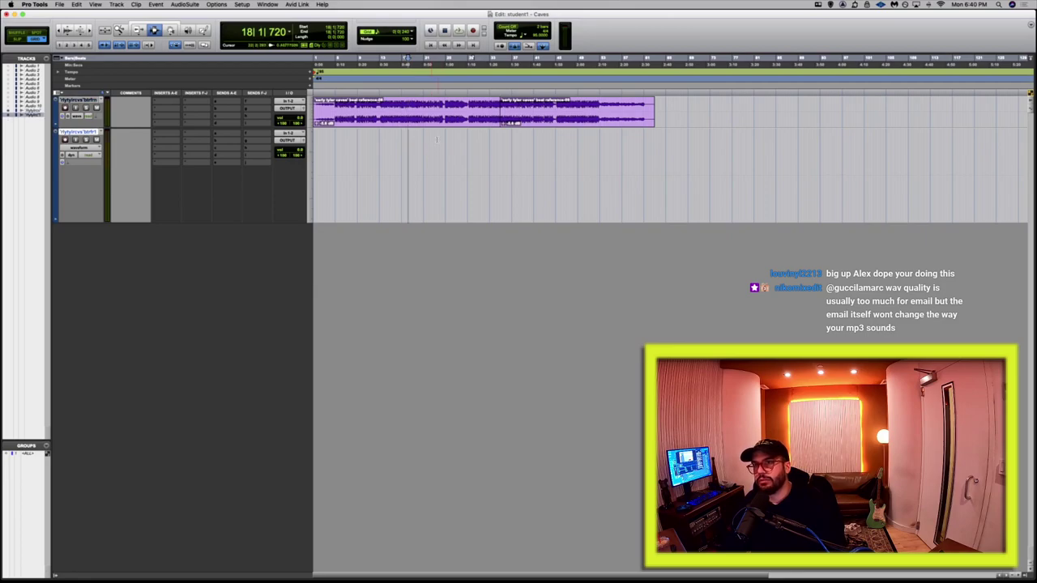
pyautogui.moveTo(407, 113); pyautogui.dragTo(478, 113)
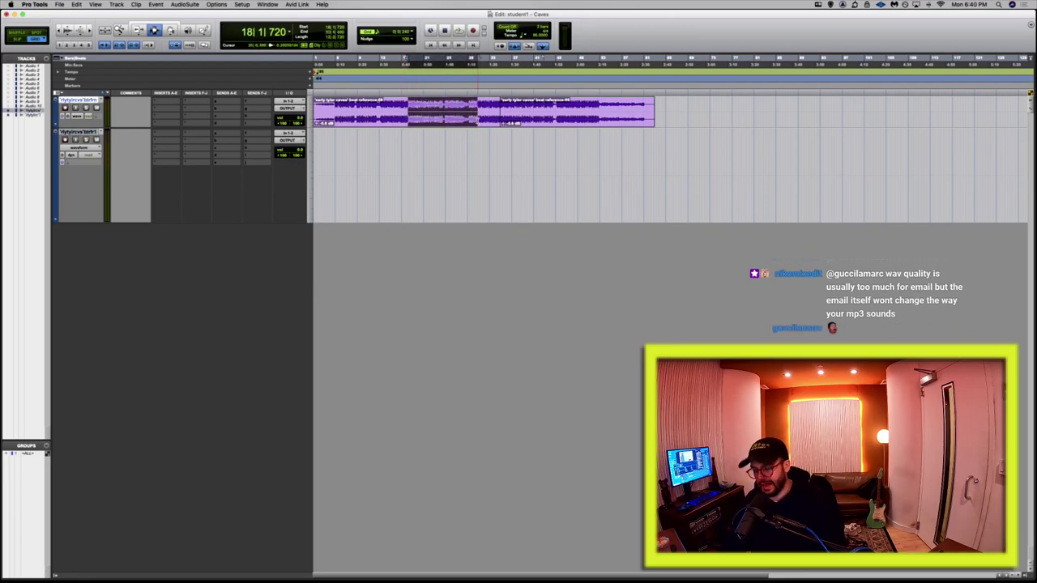
pyautogui.press(';')
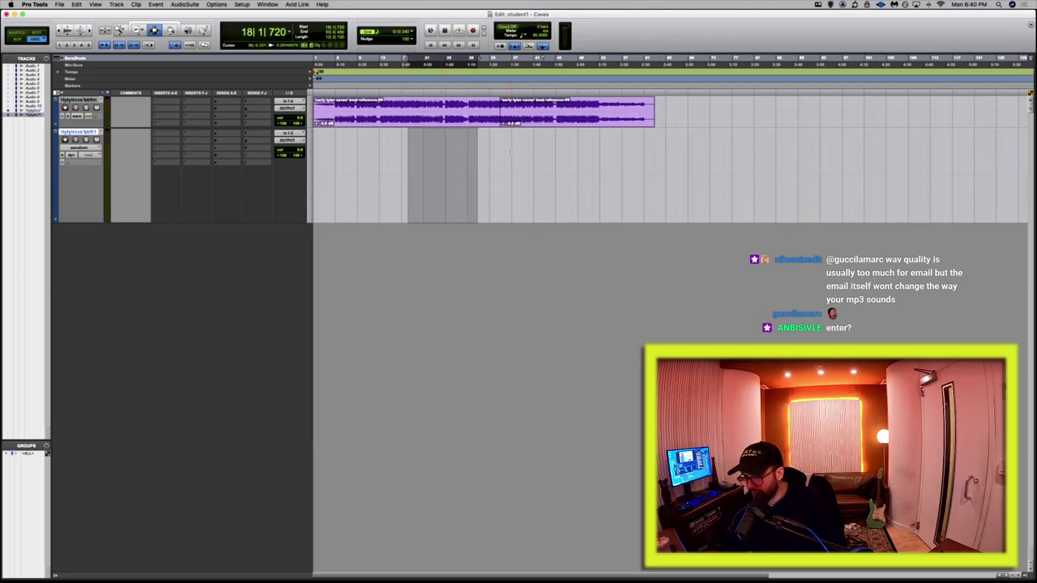
# From bar 28 on the beat track, extend the selection to the session start and then to the session end, and deselect.
pyautogui.click(465, 107)
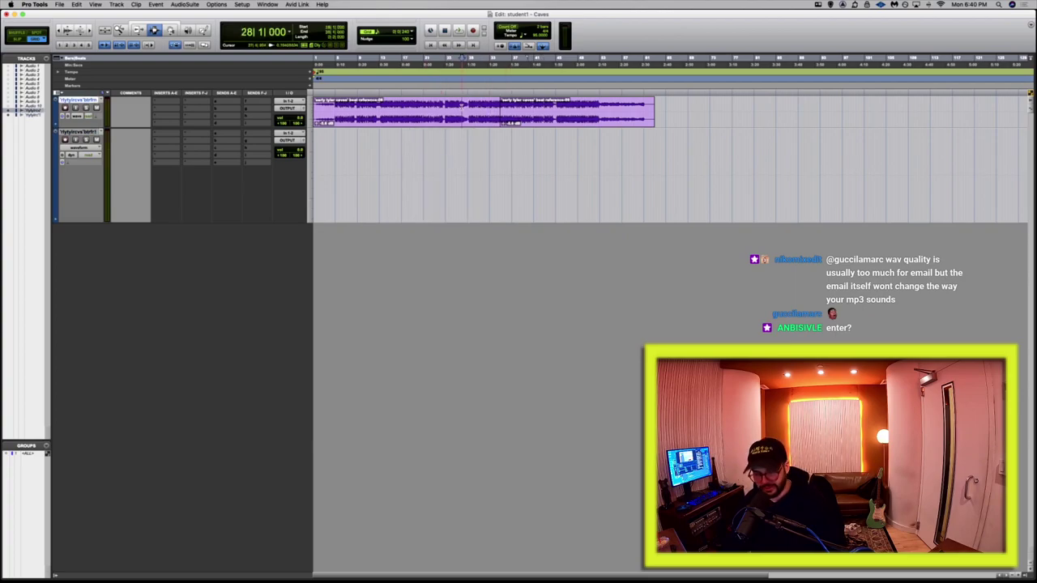
pyautogui.hotkey('shift', 'Return')
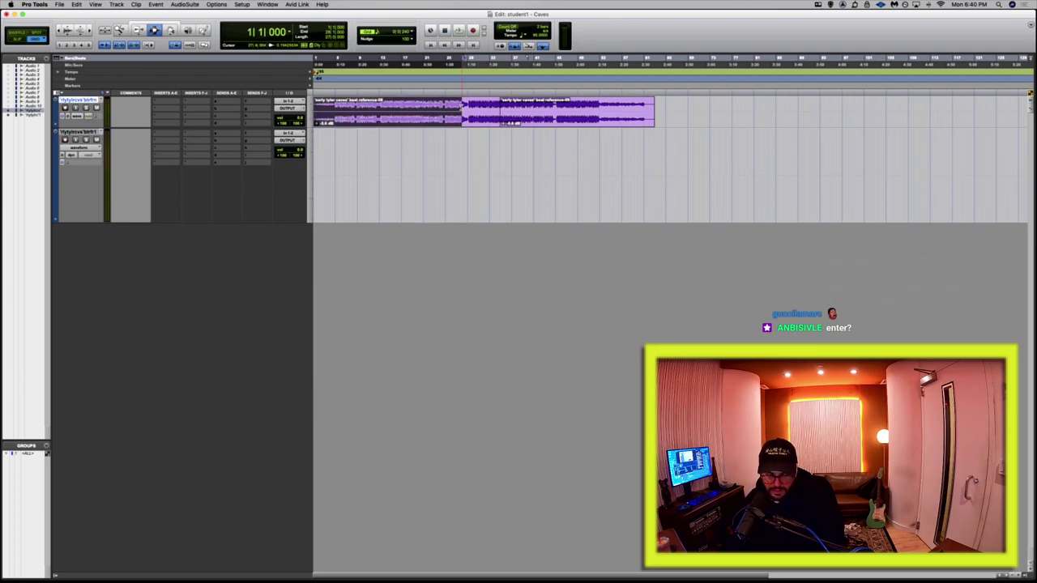
pyautogui.hotkey('alt', 'shift', 'Return')
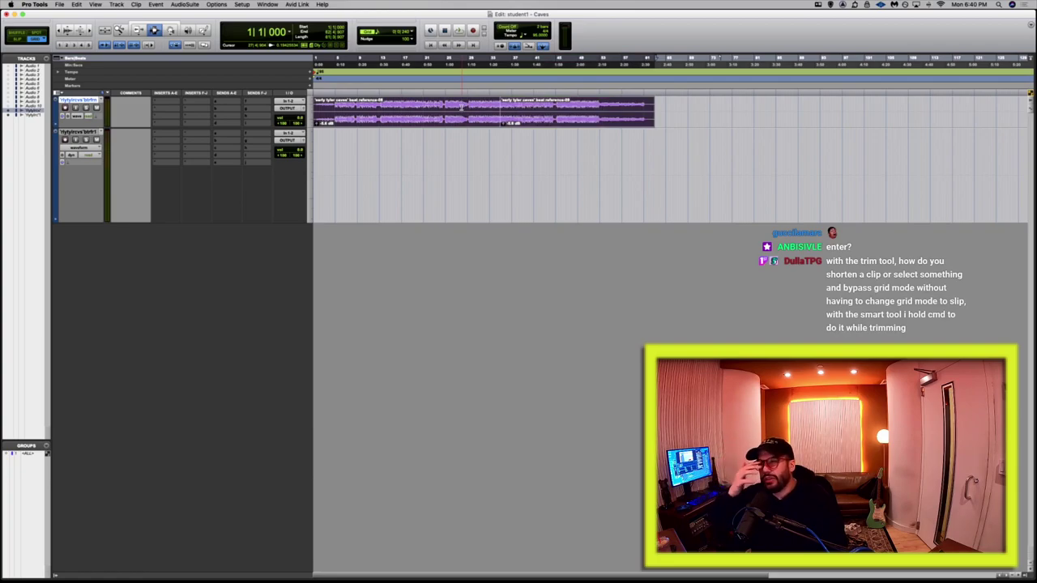
pyautogui.click(460, 107)
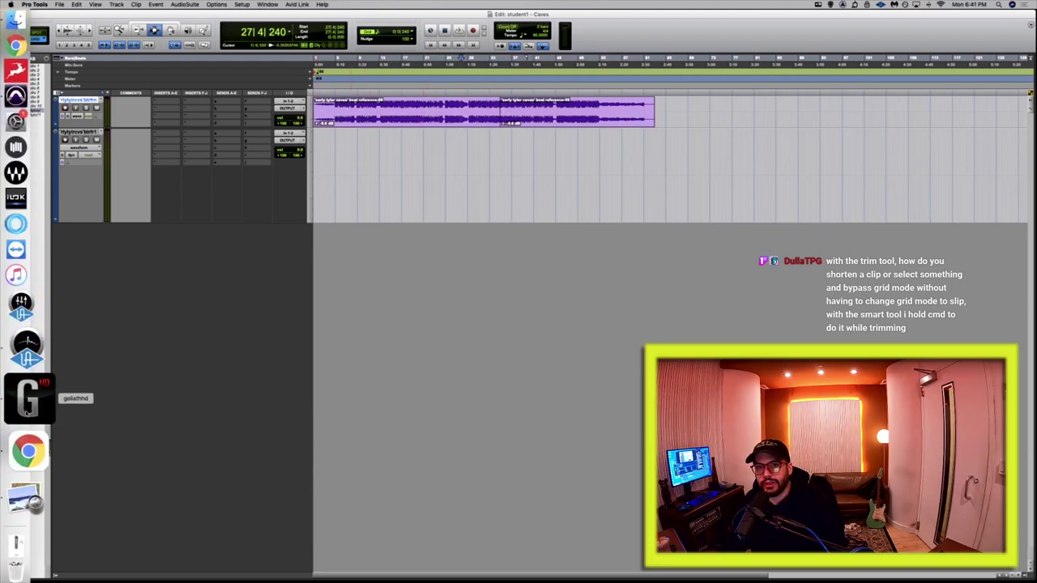
# Switch to Preview, advance the PDF to the Zooming slide and shift its window slightly downward.
pyautogui.click(31, 460)
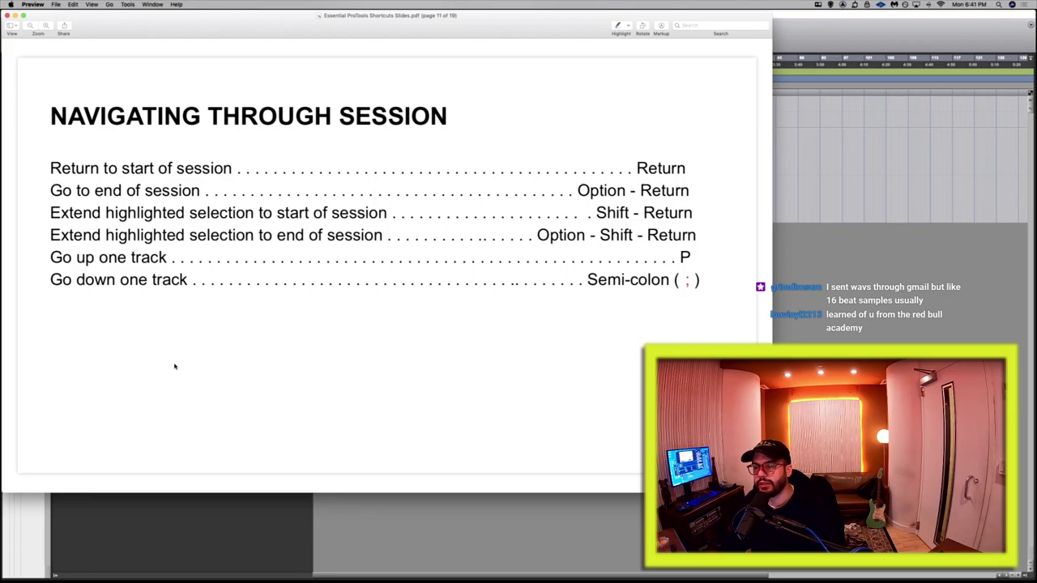
pyautogui.press('Down')
pyautogui.press('Down')
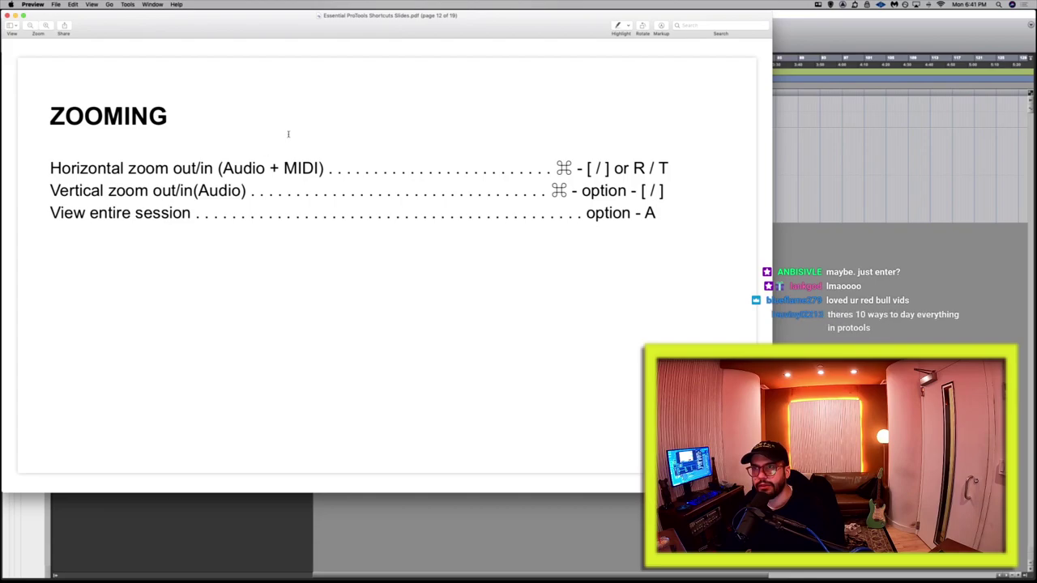
pyautogui.moveTo(394, 33)
pyautogui.mouseDown()
pyautogui.moveTo(429, 48)
pyautogui.moveTo(407, 53)
pyautogui.moveTo(396, 42)
pyautogui.mouseUp()
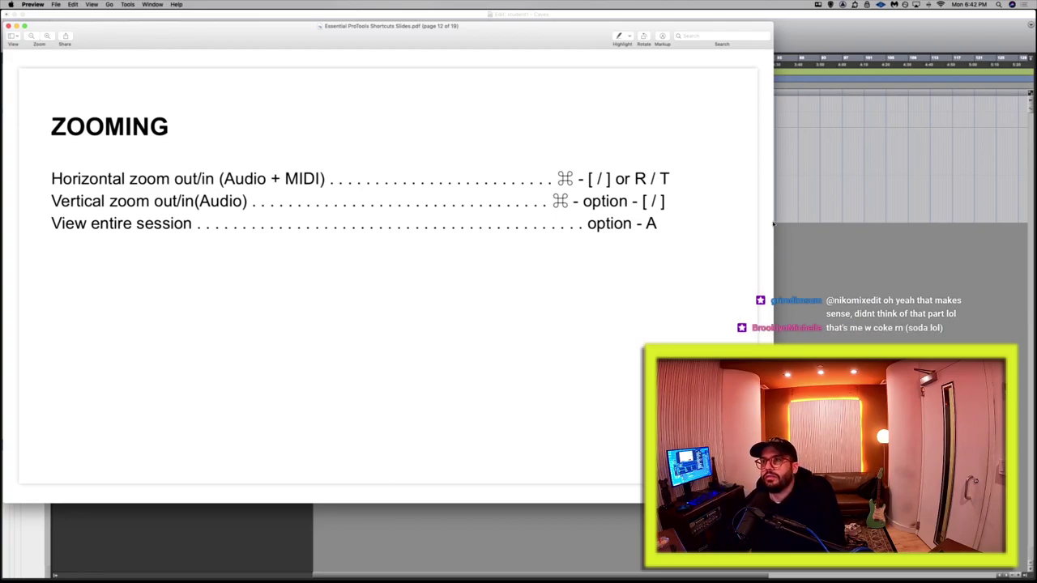
# Return to Pro Tools, place the edit cursor at 20|3|720 on the beat track, try to write automation and dismiss the alert.
pyautogui.click(793, 191)
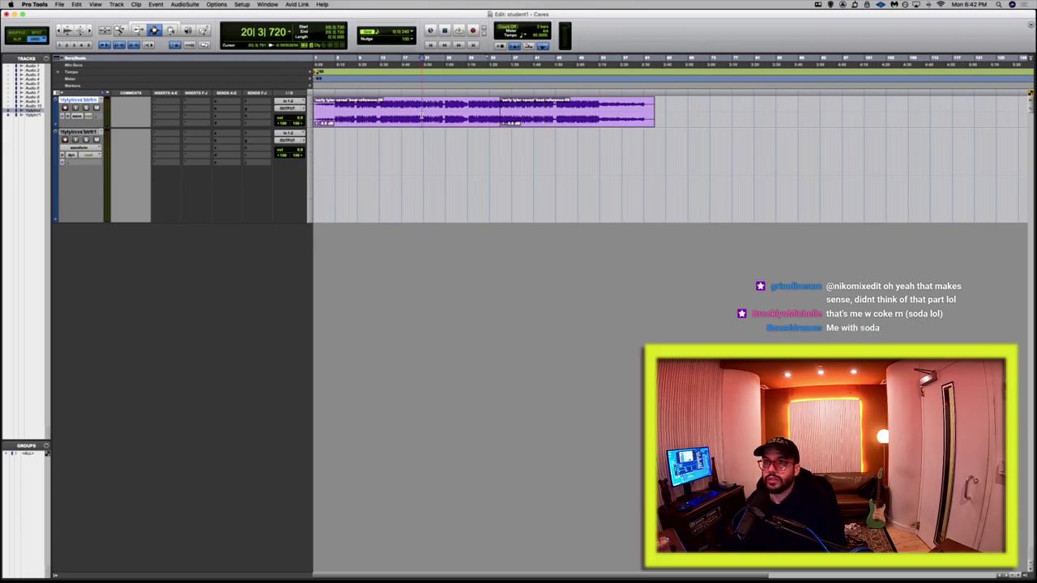
pyautogui.press('super+slash')
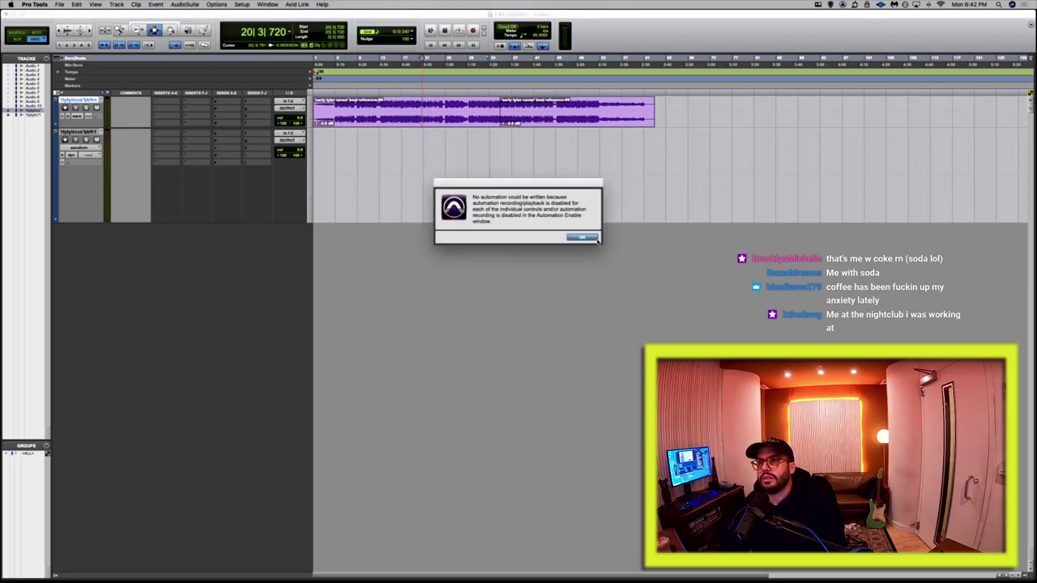
pyautogui.click(596, 239)
pyautogui.moveTo(14, 370)
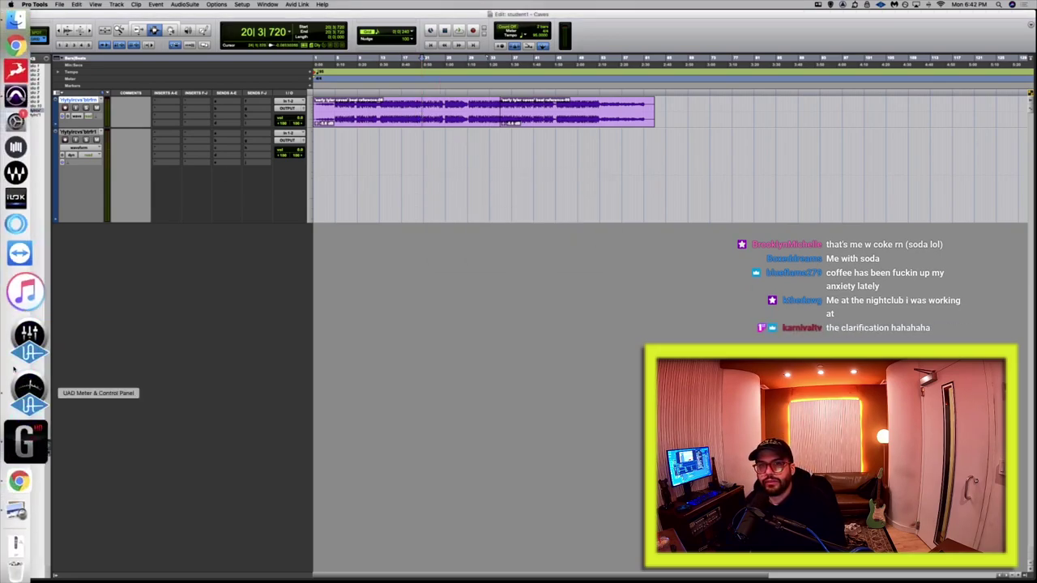
# Consult the Zooming slide in Preview, then return to Pro Tools and place the edit cursor at 18|1|240 on the second track.
pyautogui.click(21, 484)
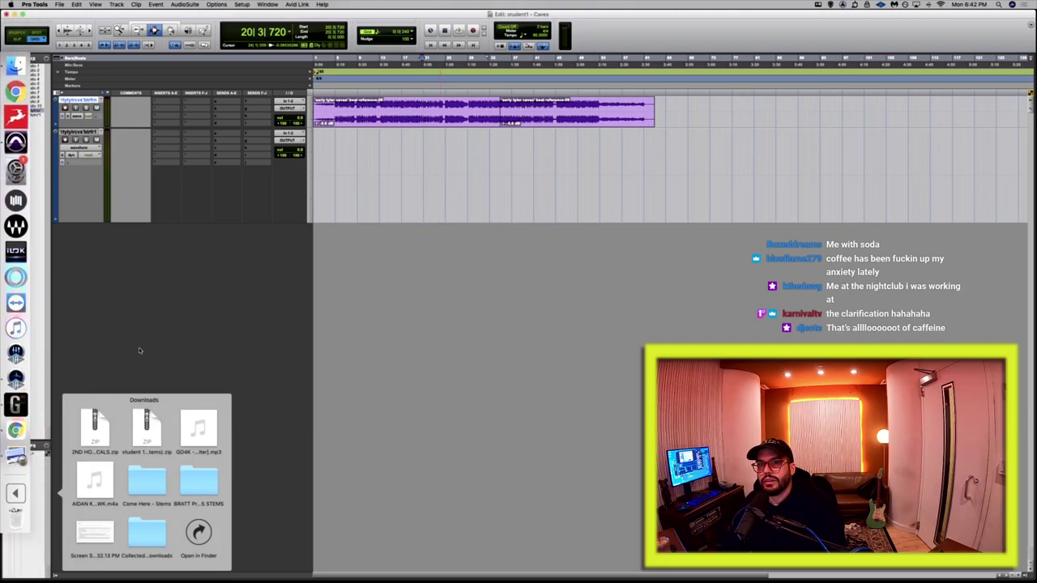
pyautogui.press('super+Tab')
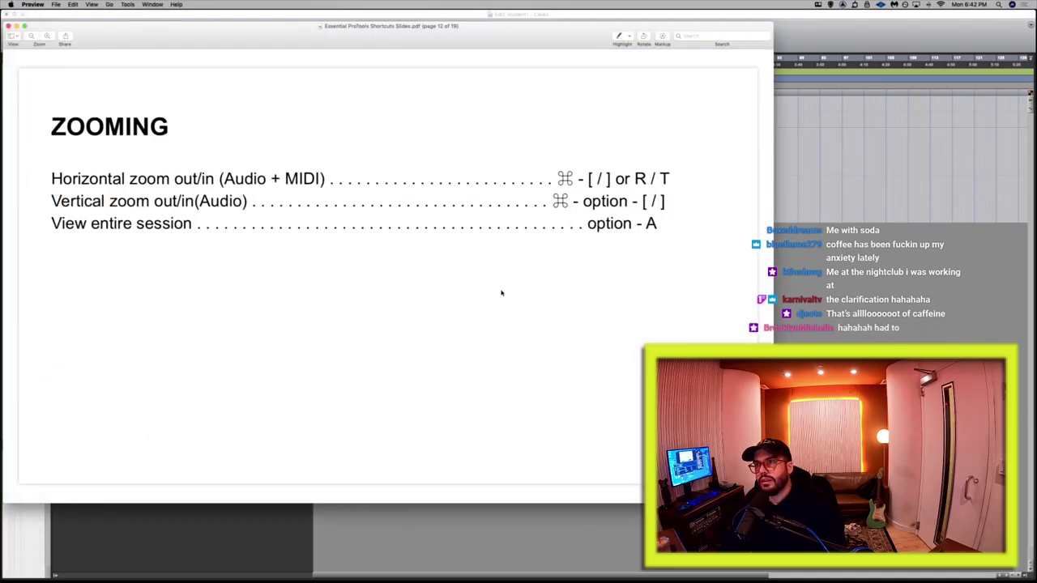
pyautogui.press('super+Tab')
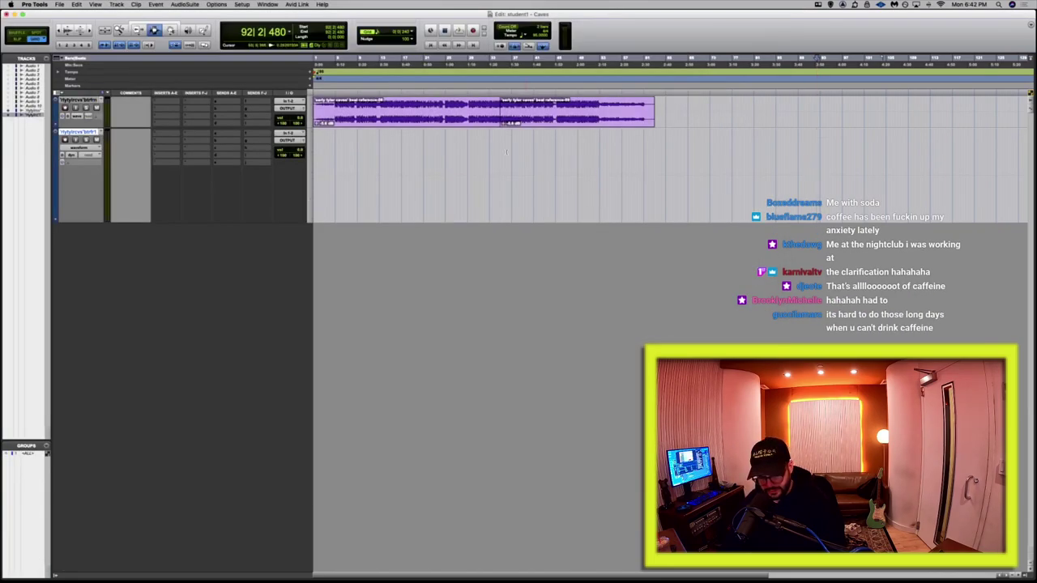
pyautogui.click(406, 141)
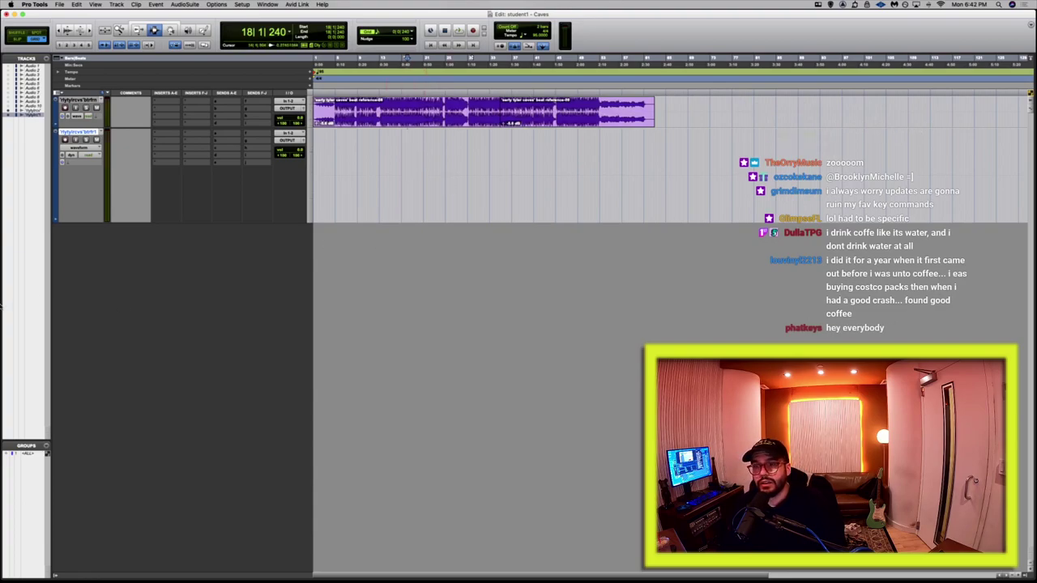
# Switch to Preview and advance the PDF past the Memory Location slide to the Editing Clips slide.
pyautogui.moveTo(3, 301)
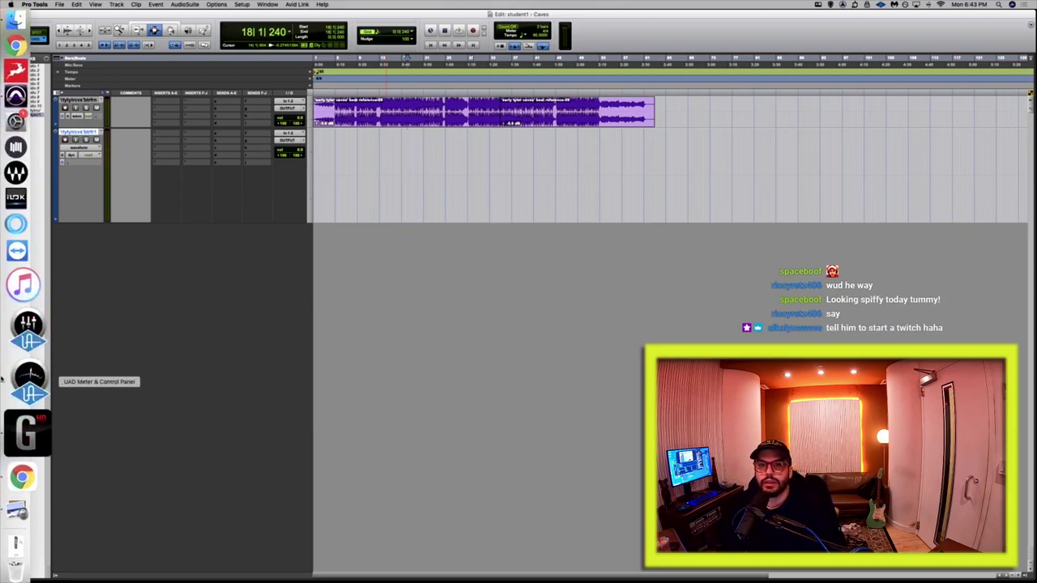
pyautogui.click(24, 461)
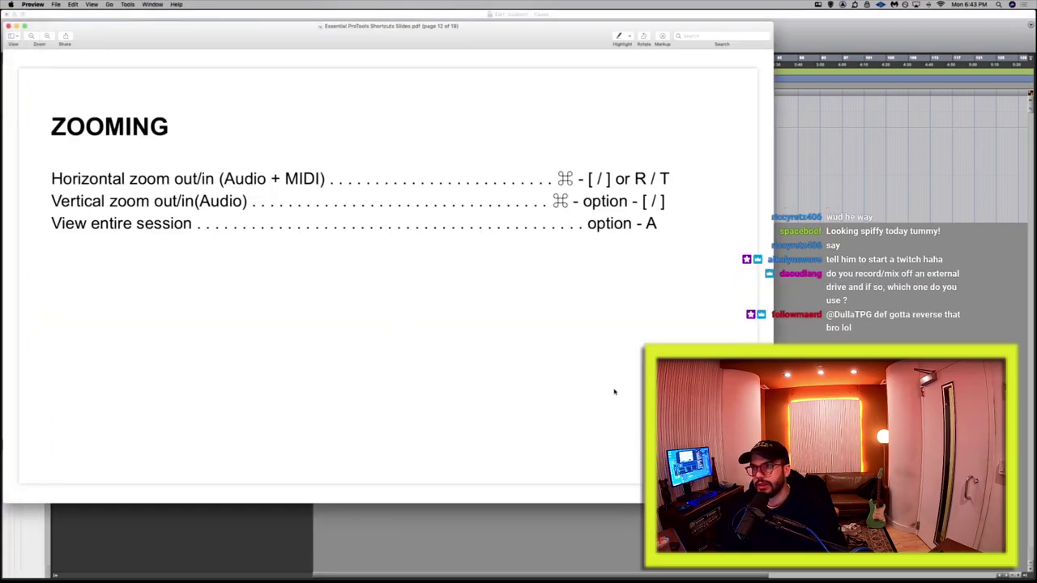
pyautogui.press('Right')
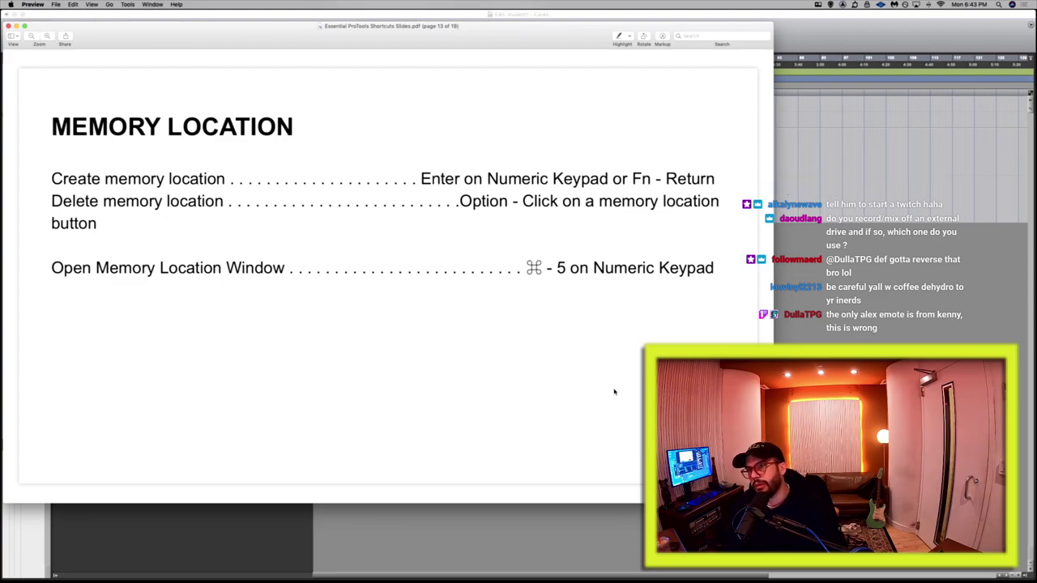
pyautogui.press('Right')
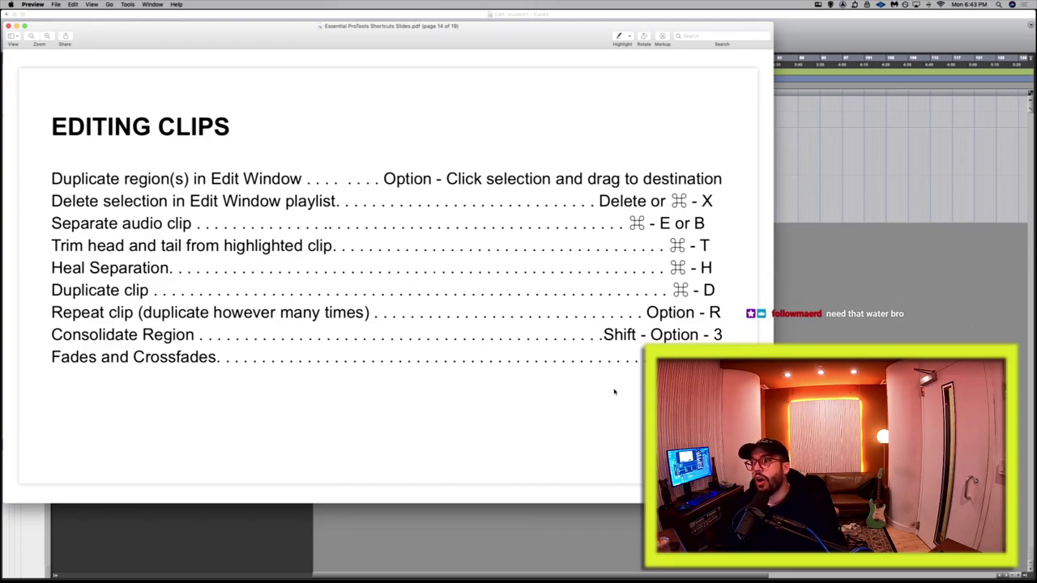
# Return to Pro Tools, trim the beat clip to a short selection starting at 28|4|240, and undo the trim.
pyautogui.press('super+Tab')
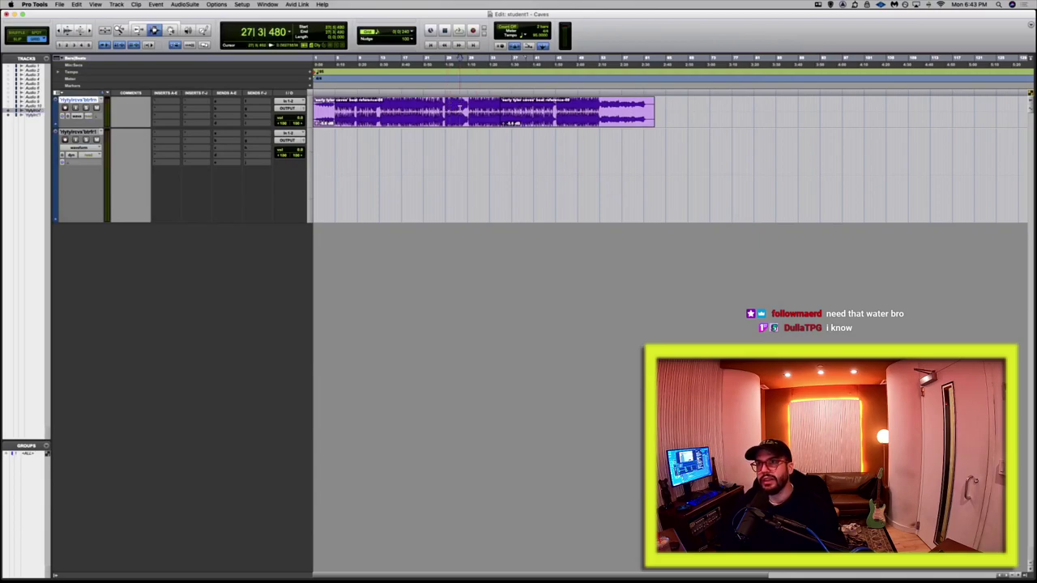
pyautogui.moveTo(467, 111); pyautogui.dragTo(502, 111)
pyautogui.press('super+t')
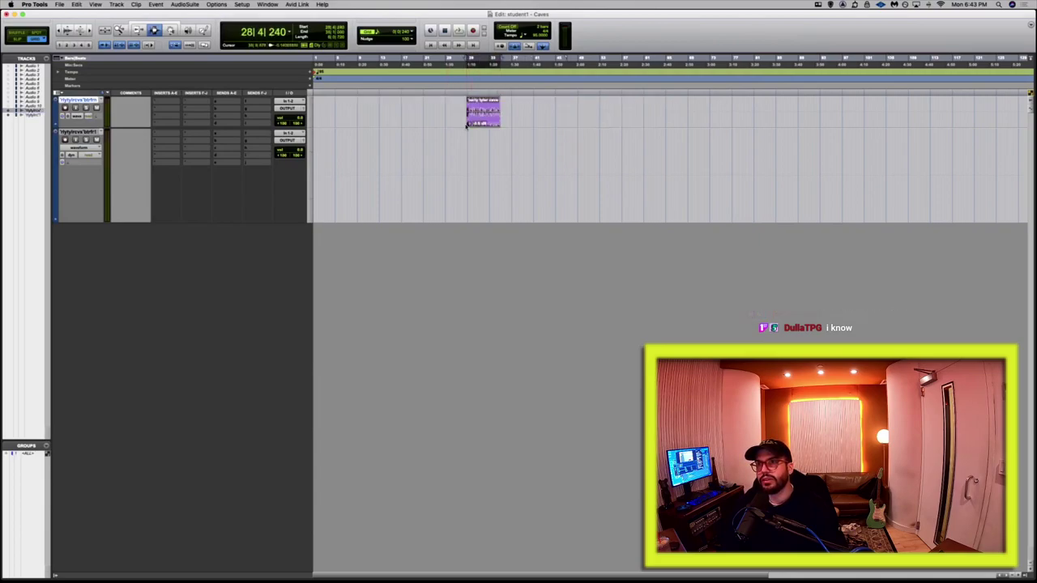
pyautogui.press('super+z')
# Repeatedly trim the beat clip to other selections, including ones starting at 15|2|000 and 12|2|000, undoing each trim.
pyautogui.keyDown('shift'); pyautogui.click(389, 116); pyautogui.keyUp('shift')
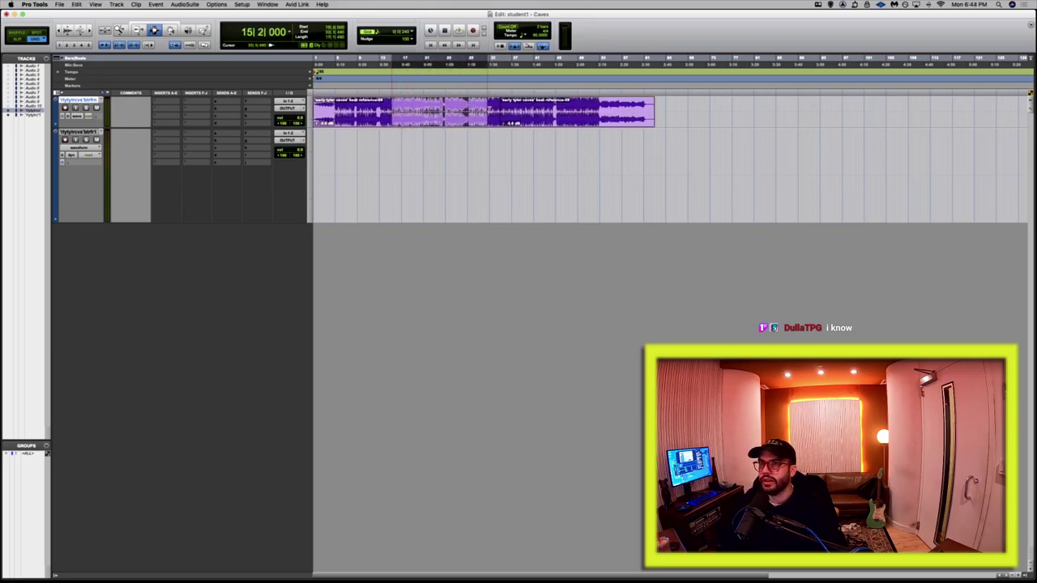
pyautogui.press('super+t')
pyautogui.press('super+z')
pyautogui.press('super+z')
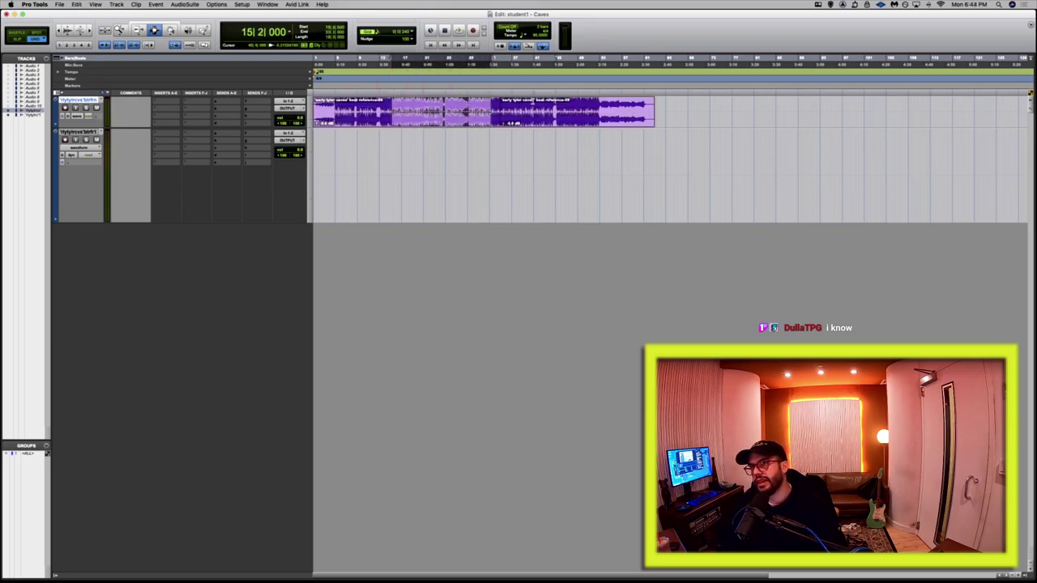
pyautogui.press('super+z')
pyautogui.press('super+z')
pyautogui.press('super+z')
pyautogui.press('super+z')
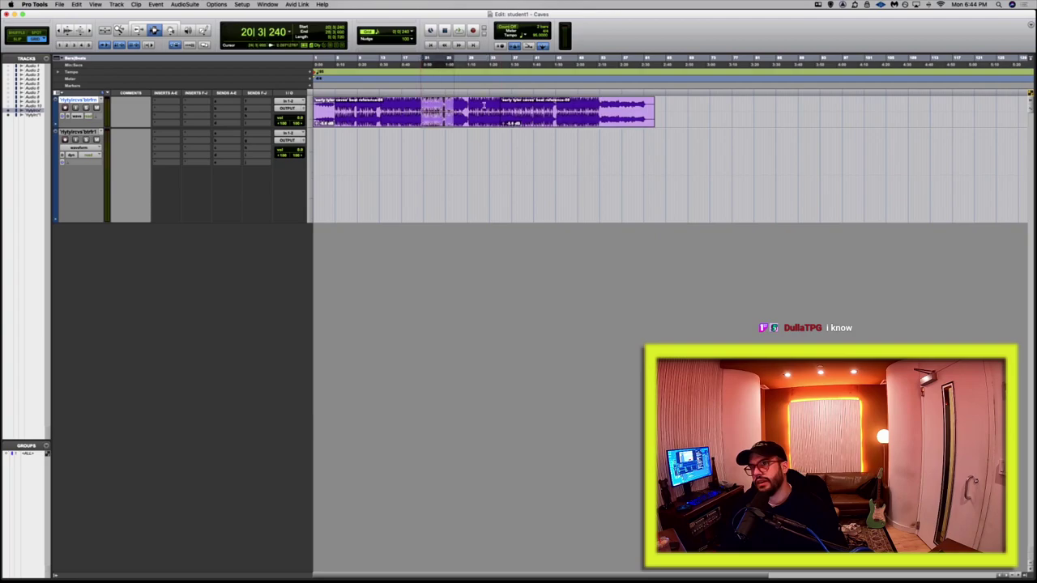
pyautogui.press('super+z')
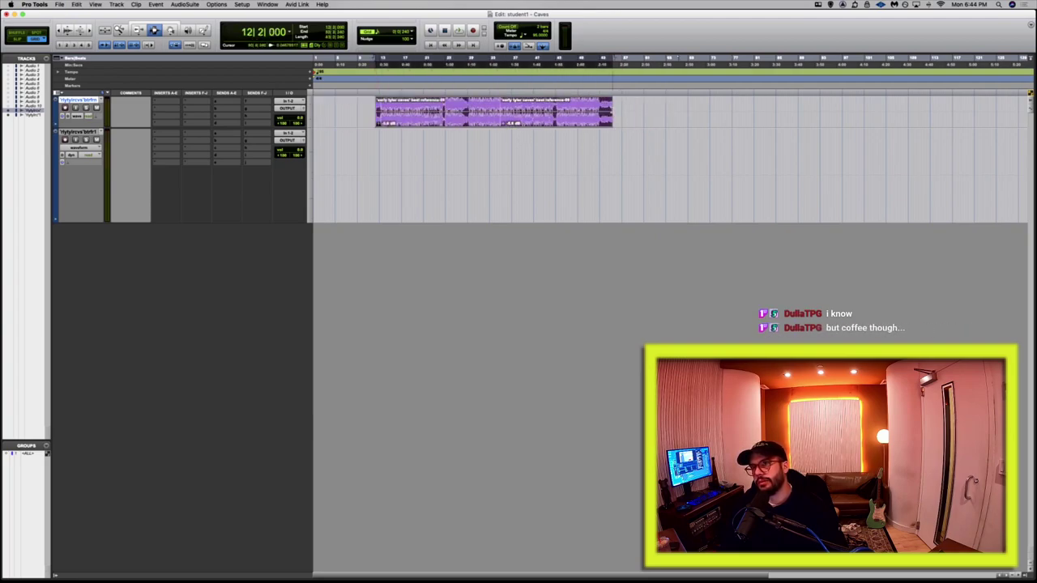
pyautogui.press('super+z')
# Select an empty range from 23|3|480 to about bar 53 on the second track, turn it into a blank clip, and deselect.
pyautogui.click(434, 170)
pyautogui.moveTo(438, 159); pyautogui.dragTo(604, 174)
pyautogui.press('super+c')
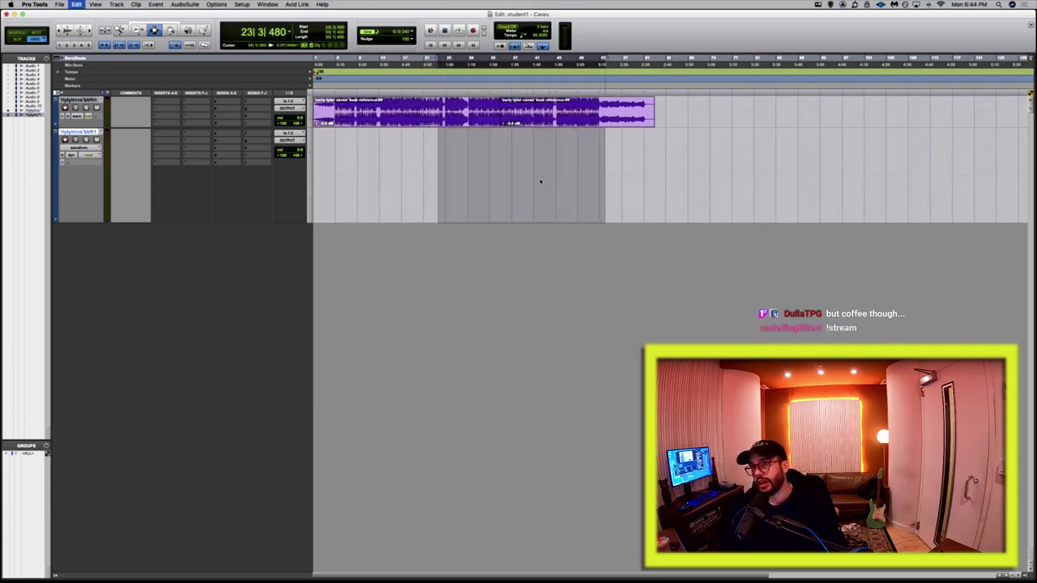
pyautogui.press('super+v')
pyautogui.click(500, 165)
pyautogui.click(447, 170)
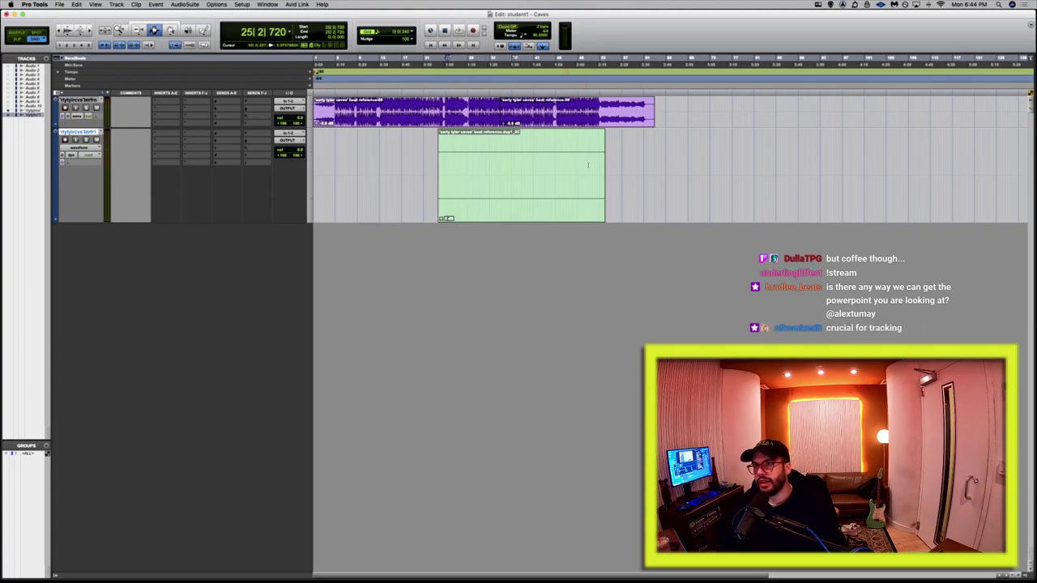
# Trim the blank clip to a selection starting at 25|3|000 and apply batch fades with the displayed settings.
pyautogui.moveTo(450, 184); pyautogui.dragTo(587, 185)
pyautogui.press('super+t')
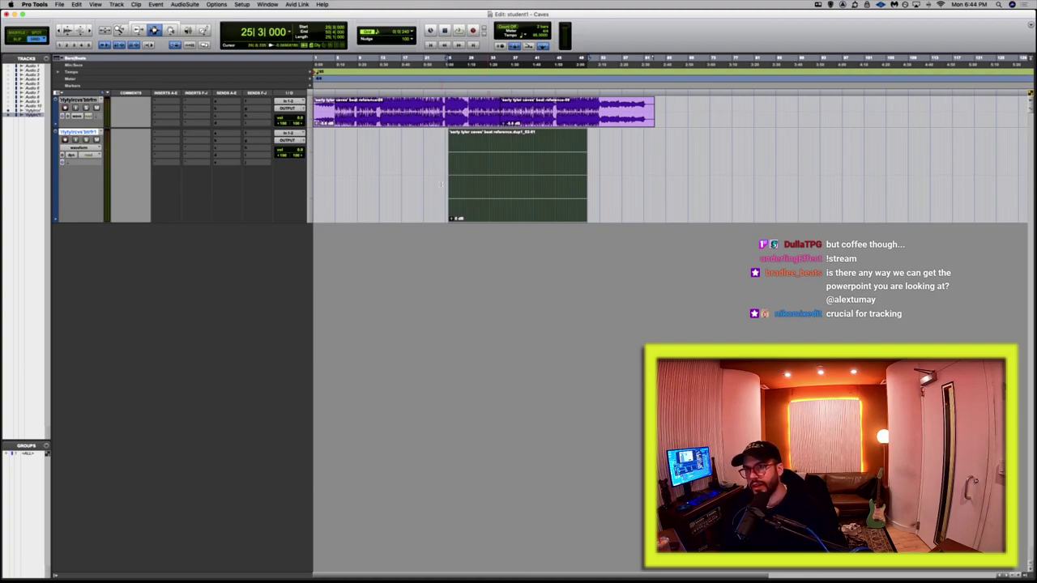
pyautogui.click(462, 182)
pyautogui.doubleClick(462, 182)
pyautogui.press('super+f')
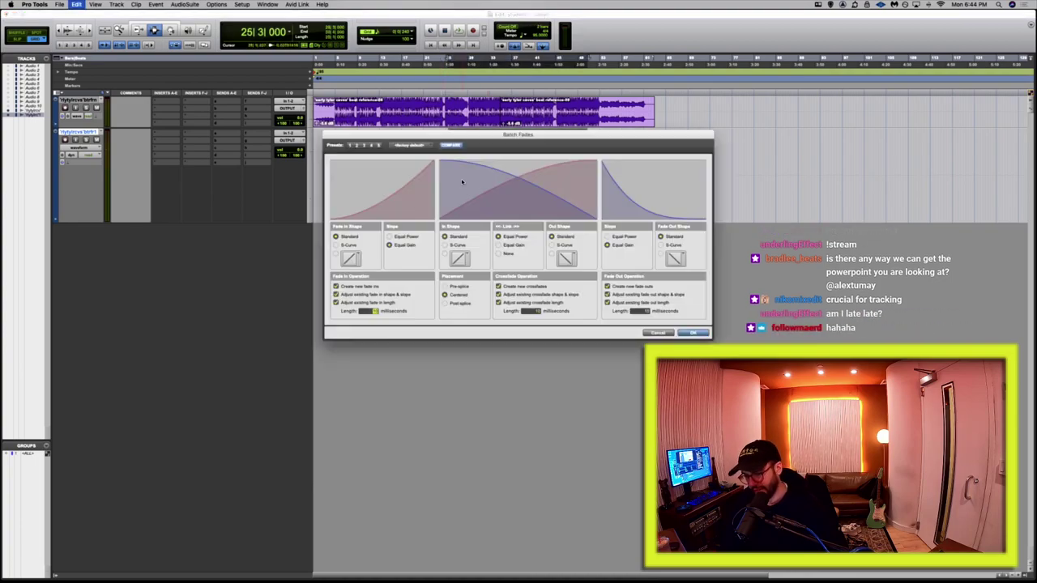
pyautogui.press('Return')
# Examine the start and end of the trimmed blank clip at several horizontal zoom levels, then deselect it.
pyautogui.press('super+bracketright')
pyautogui.press('super+bracketright')
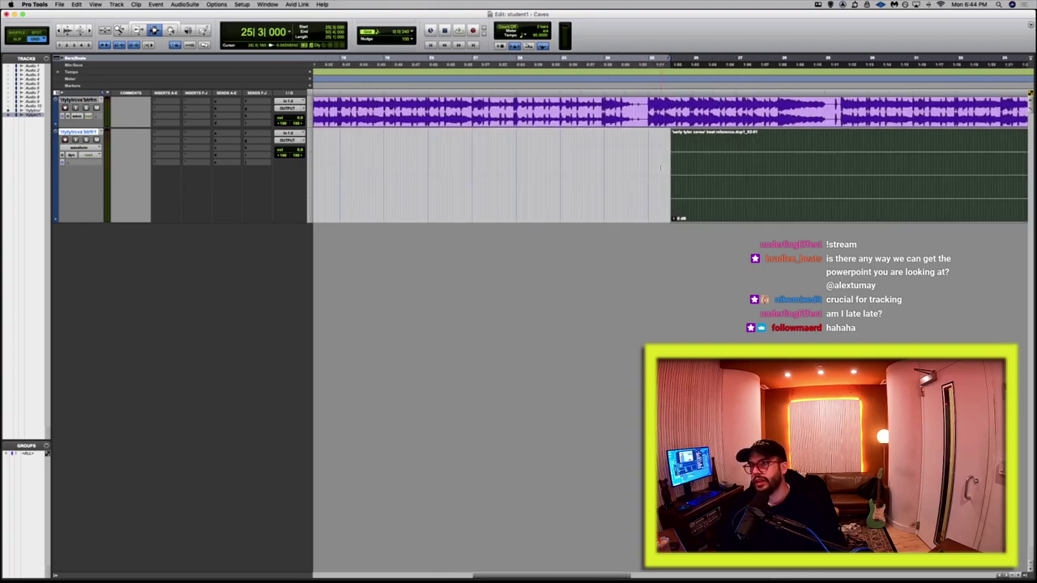
pyautogui.press('super+bracketleft')
pyautogui.press('super+bracketleft')
pyautogui.click(453, 172)
pyautogui.press('super+bracketright')
pyautogui.press('super+bracketright')
pyautogui.press('super+bracketright')
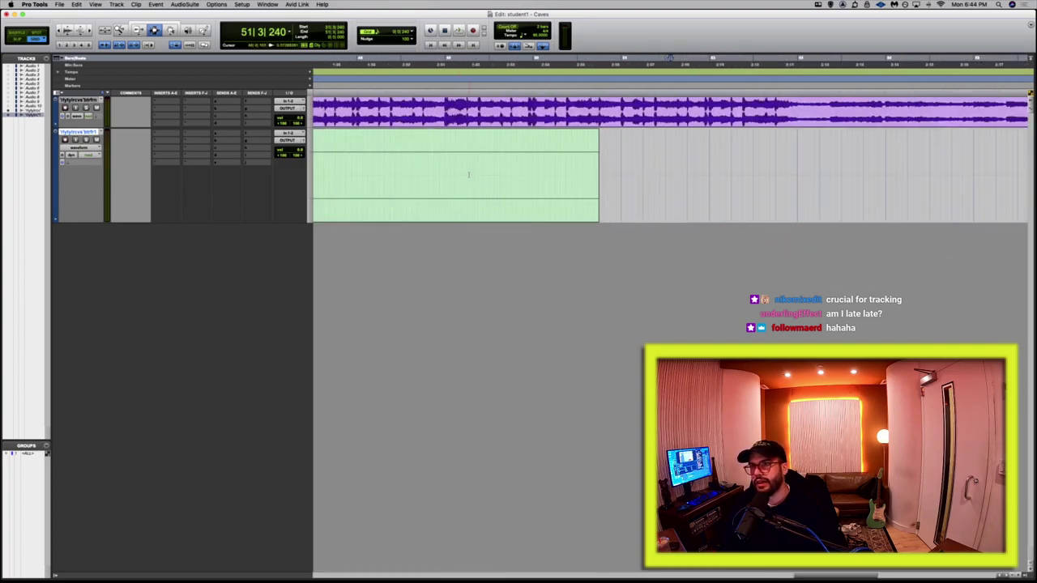
pyautogui.press('super+bracketright')
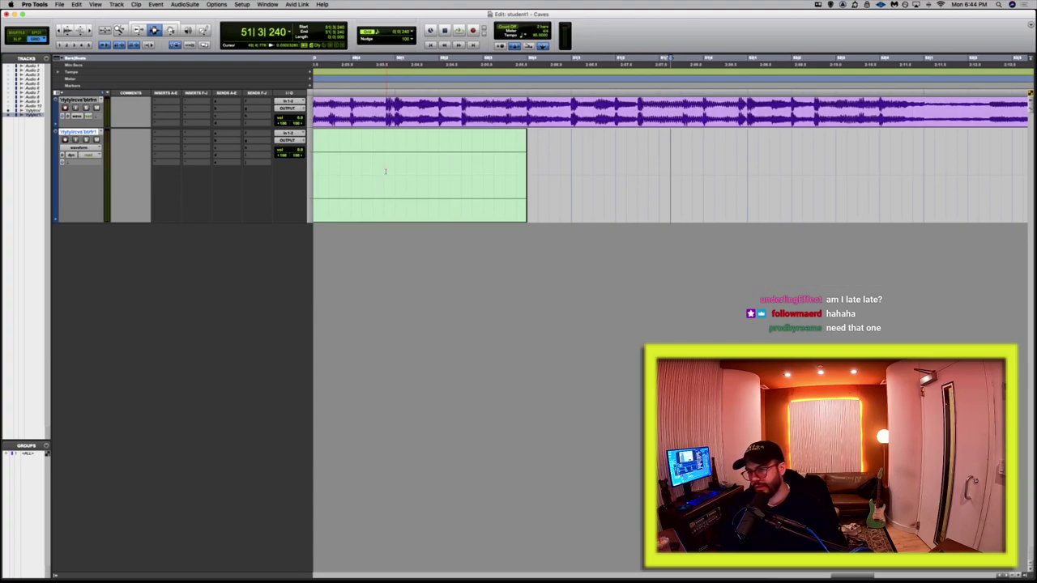
pyautogui.doubleClick(384, 168)
pyautogui.press('super+bracketright')
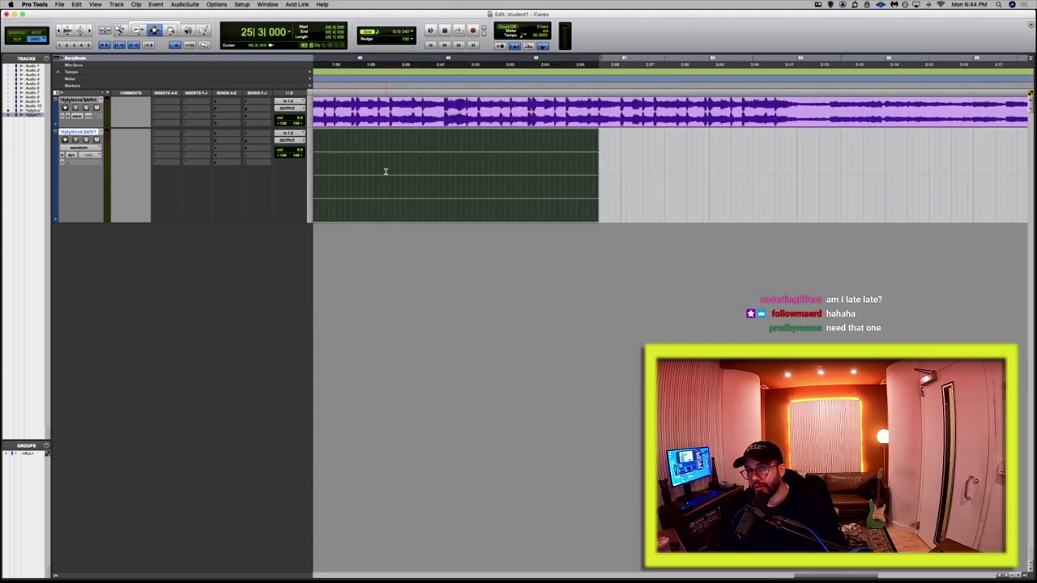
pyautogui.press('super+bracketleft')
pyautogui.press('super+bracketleft')
pyautogui.click(429, 164)
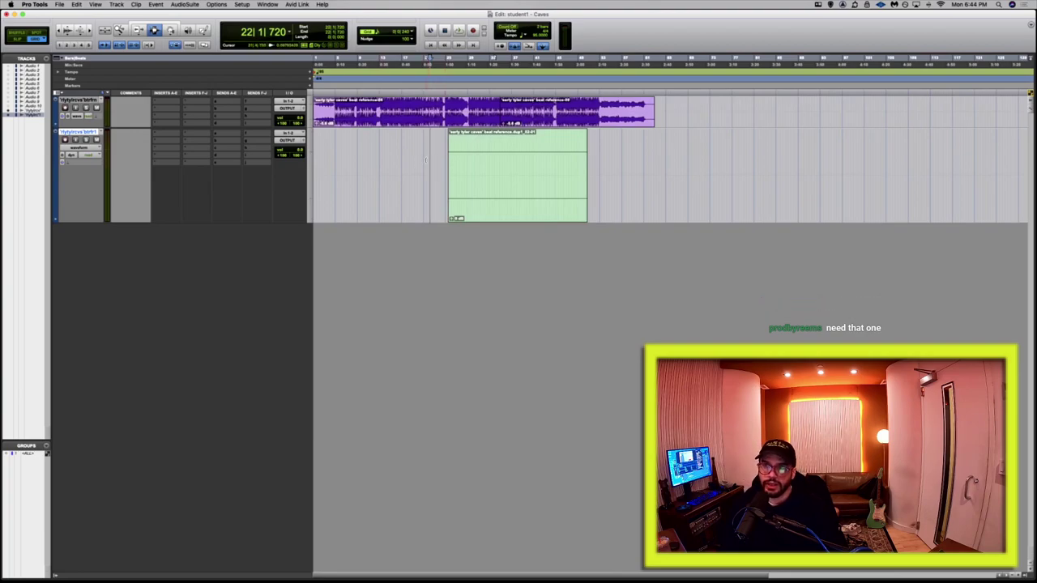
# Restore the blank clip's full length and trim it again to a selection starting at 24|3|480.
pyautogui.moveTo(433, 159); pyautogui.dragTo(600, 190)
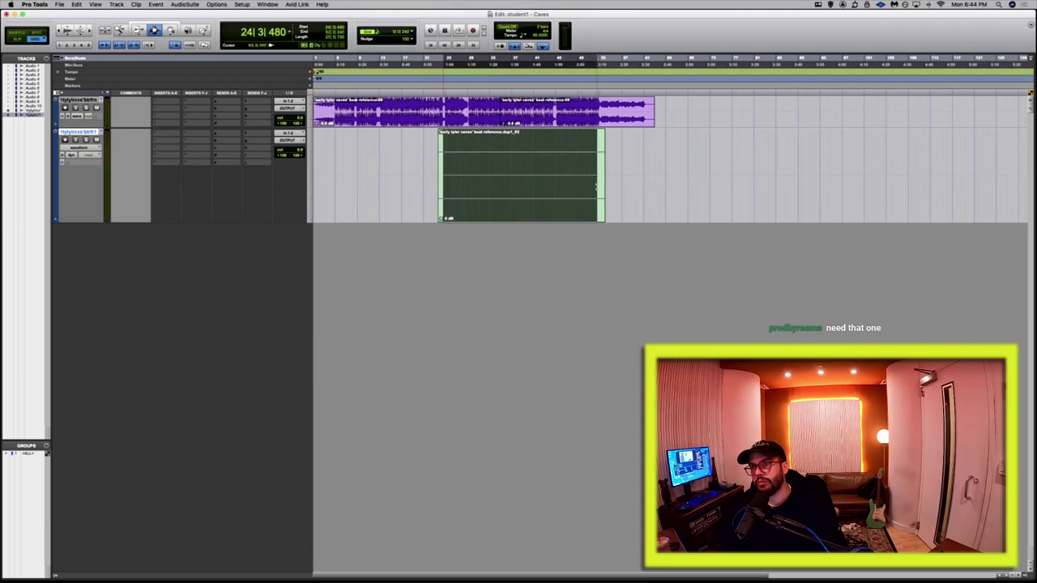
pyautogui.press('super+f')
pyautogui.press('Return')
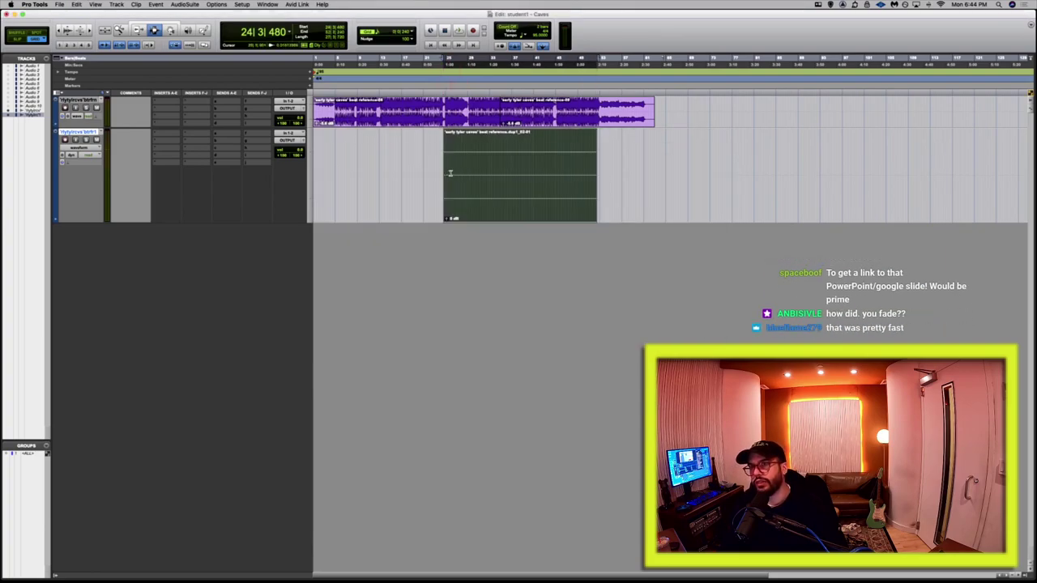
# Examine the clip's new starting edge at 24|3|480 at closer and wider horizontal zoom levels.
pyautogui.press('super+bracketleft')
pyautogui.press('super+bracketright')
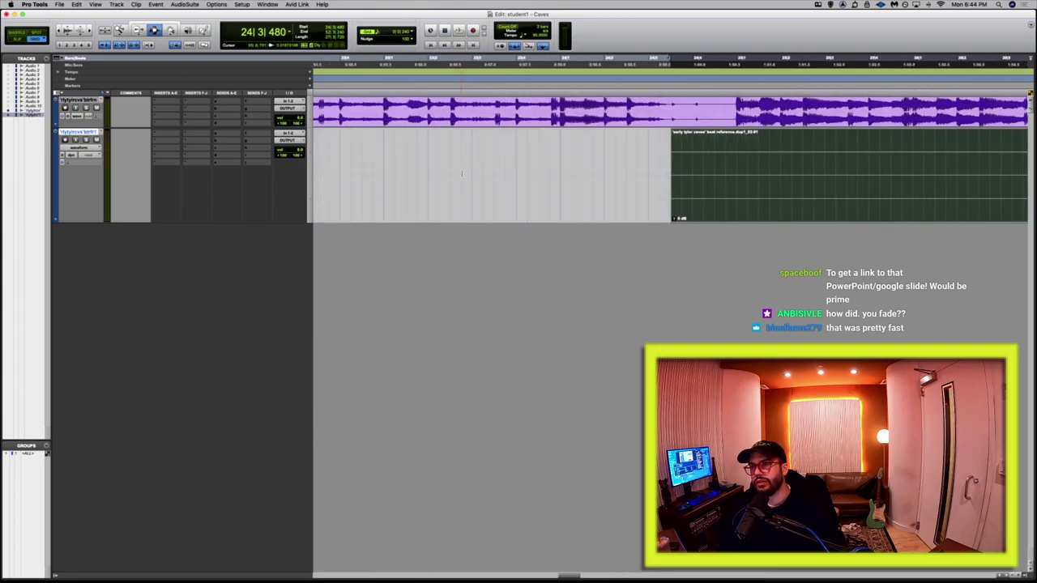
pyautogui.press('super+z')
pyautogui.press('super+shift+z')
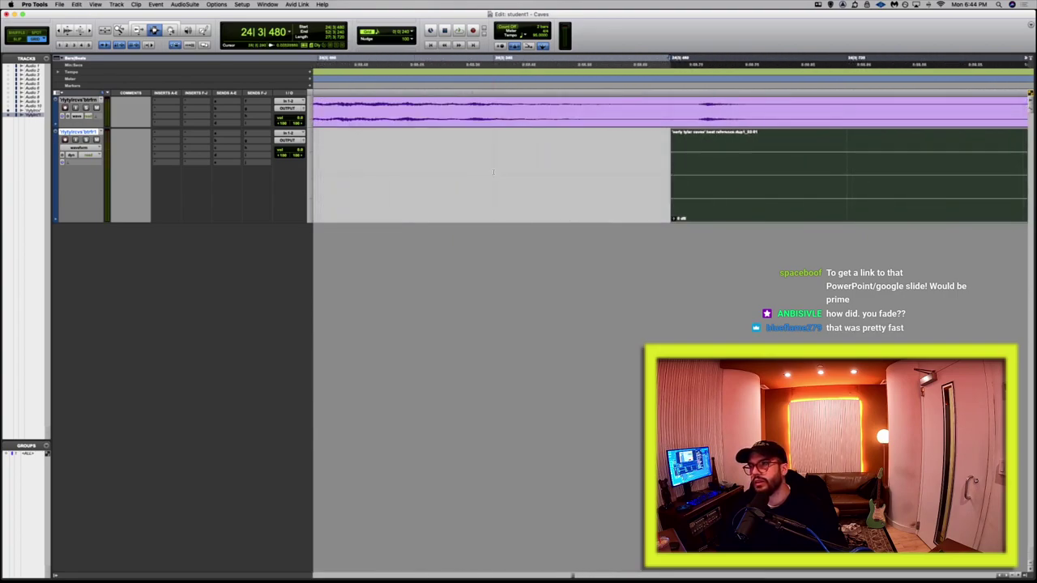
pyautogui.press('super+z')
pyautogui.press('super+shift+z')
pyautogui.press('super+z')
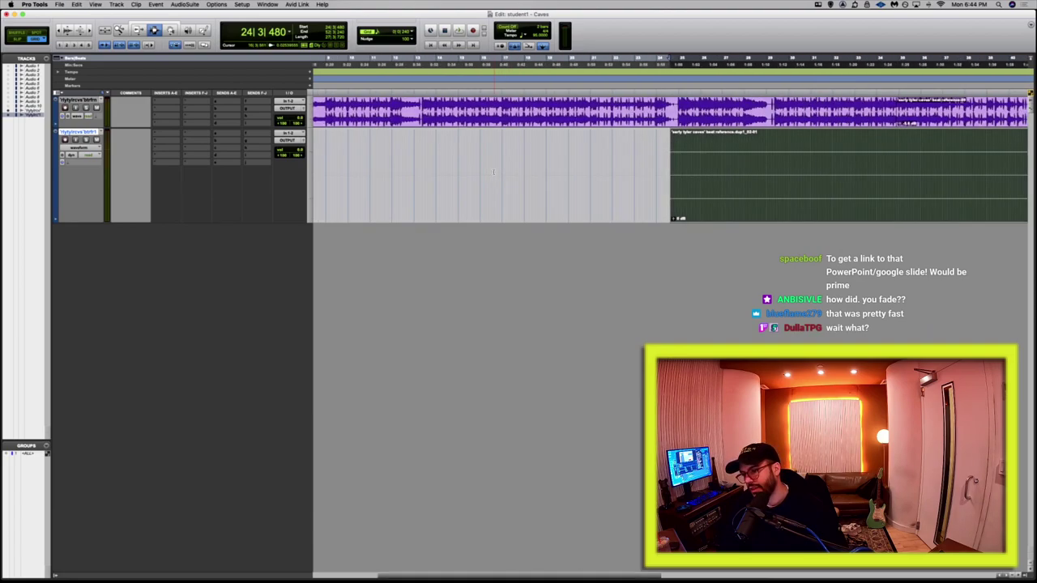
pyautogui.press('super+bracketleft')
# Select the trimmed blank clip on the second track and move it to the session start at 1|1|000.
pyautogui.doubleClick(535, 168)
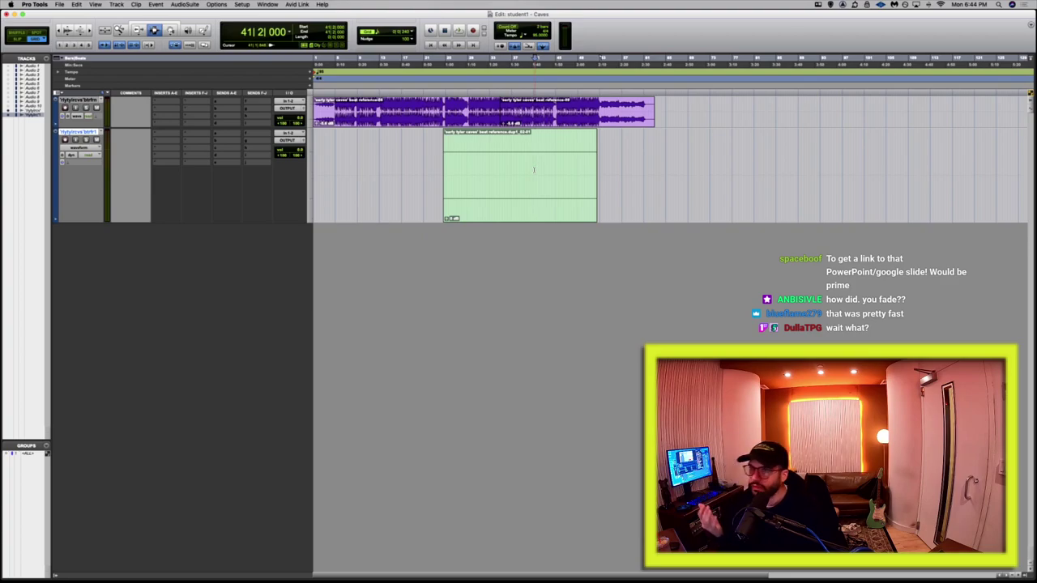
pyautogui.press('super+z')
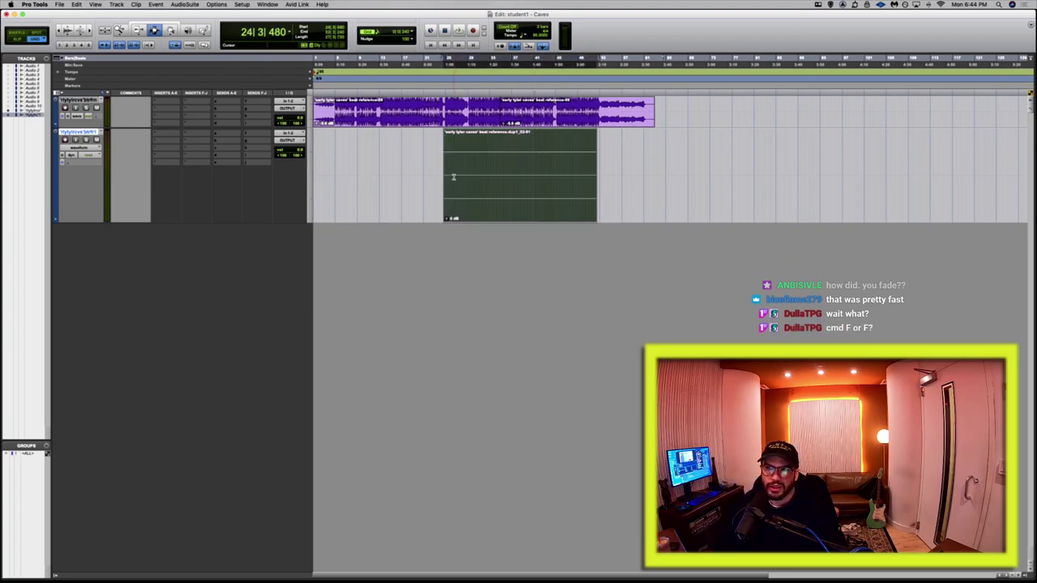
pyautogui.press('super+bracketright')
pyautogui.press('super+bracketleft')
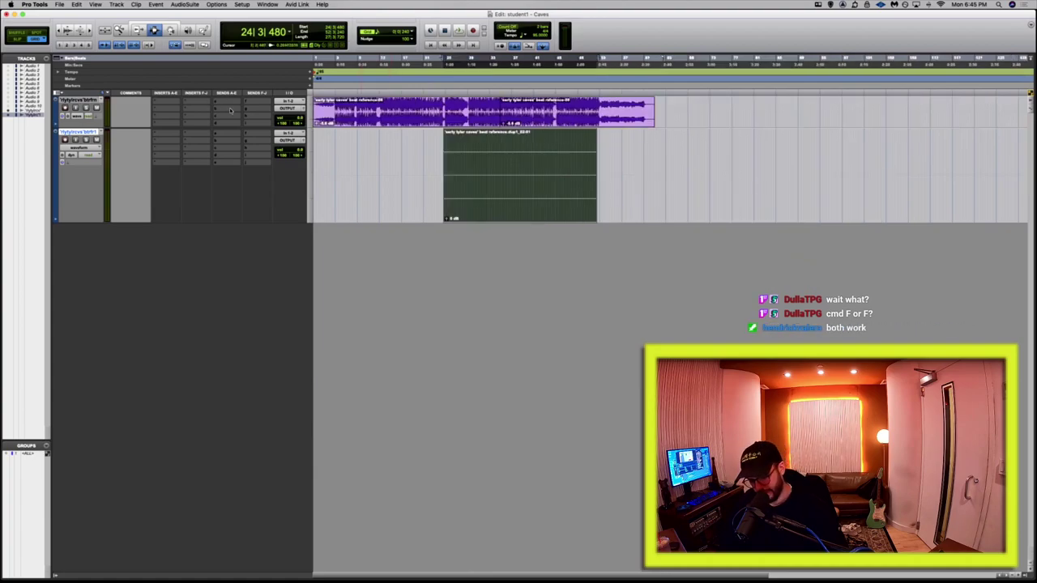
pyautogui.press('super+bracketright')
pyautogui.press('super+z')
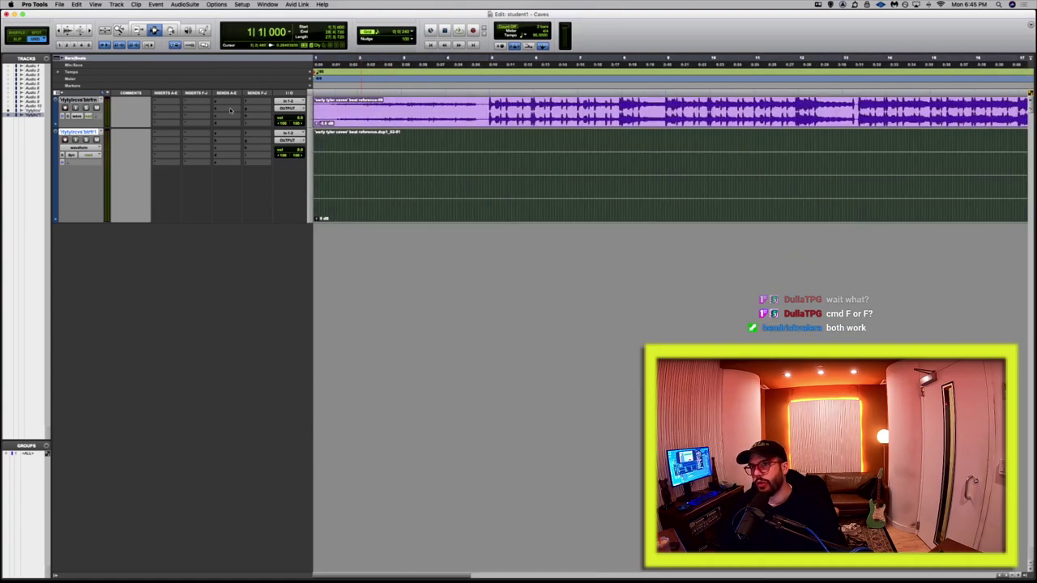
# Zoom the timeline horizontally in and out to view the blank clip at the session start against the beat.
pyautogui.press('super+bracketleft')
pyautogui.press('super+bracketright')
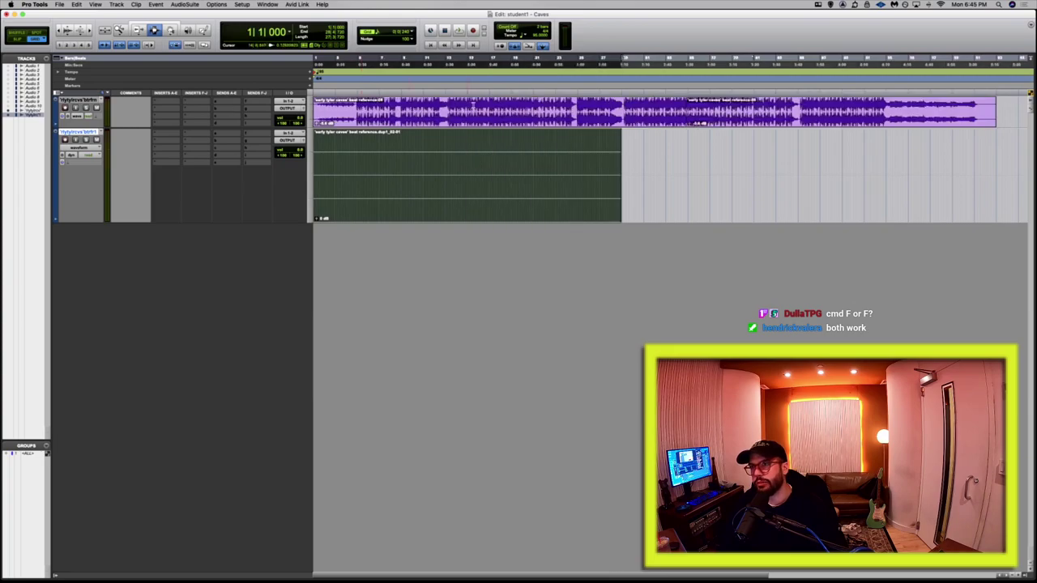
pyautogui.press('super+bracketright')
pyautogui.press('super+bracketleft')
pyautogui.press('super+bracketleft')
pyautogui.press('super+bracketleft')
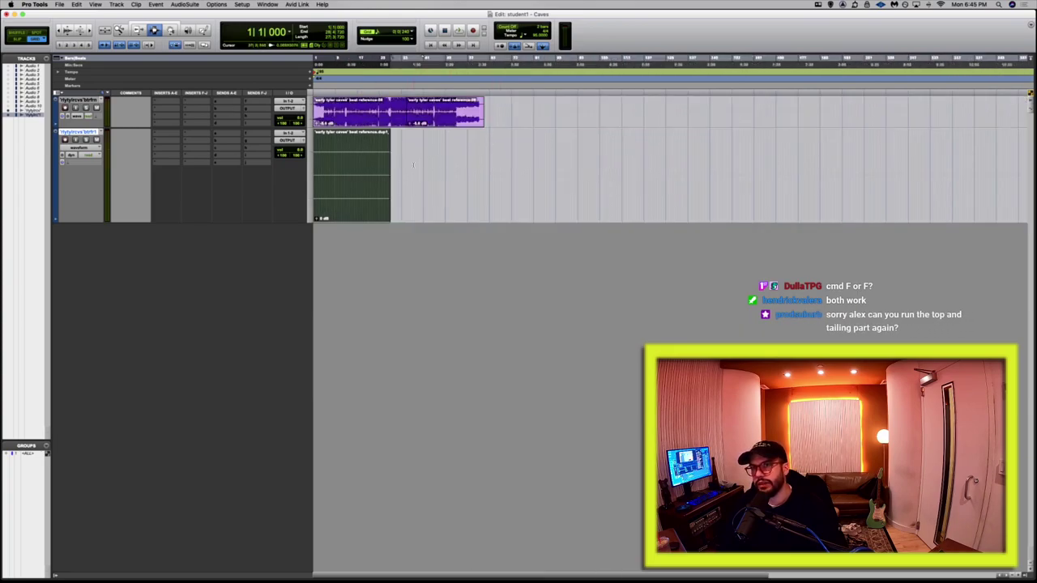
pyautogui.press('super+bracketright')
pyautogui.press('super+bracketright')
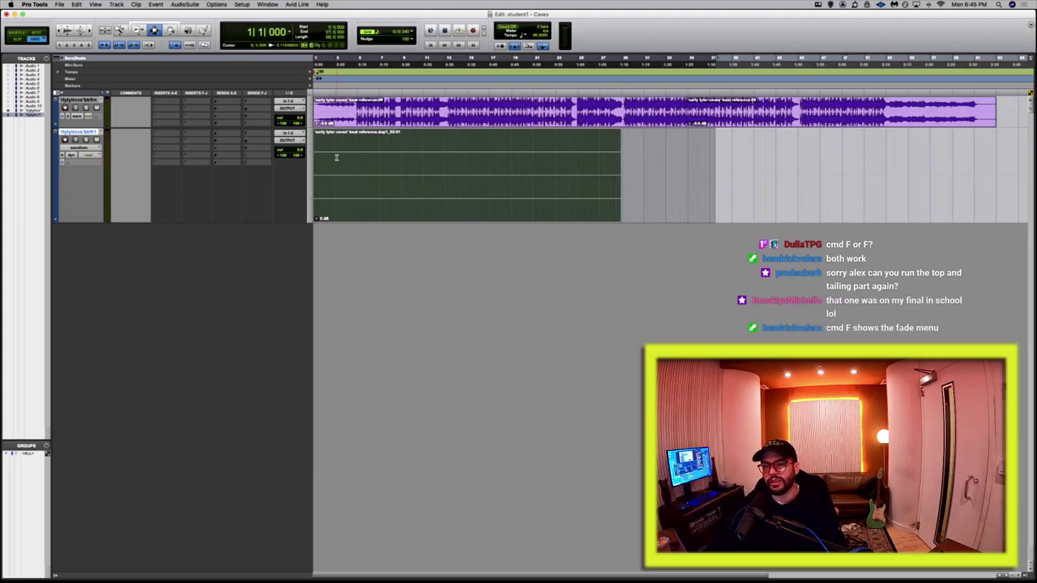
# Review the default fade-in and crossfade shapes in the Editing preferences and accept them.
pyautogui.click(59, 4)
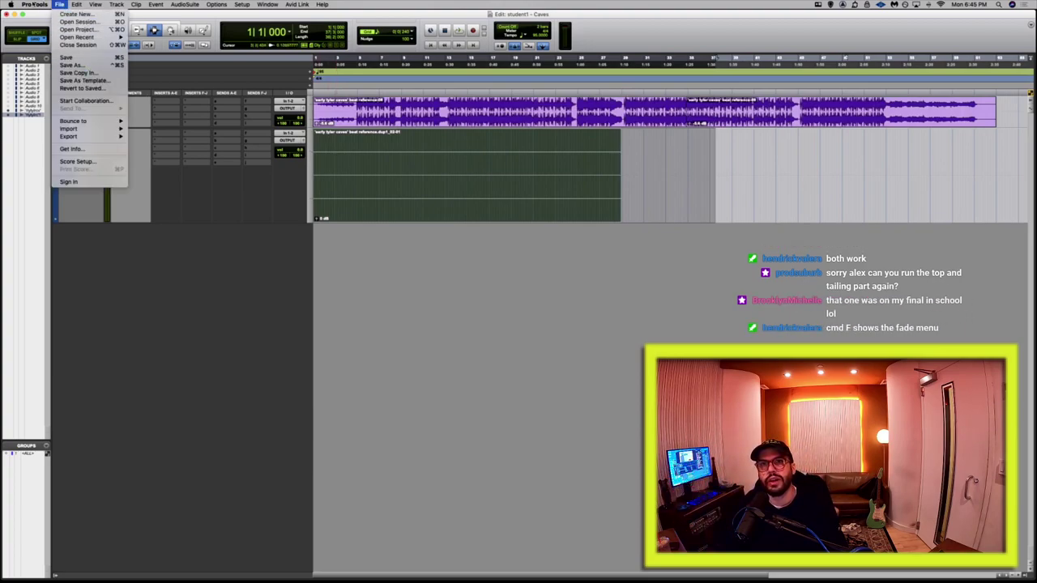
pyautogui.moveTo(38, 5)
pyautogui.click(42, 26)
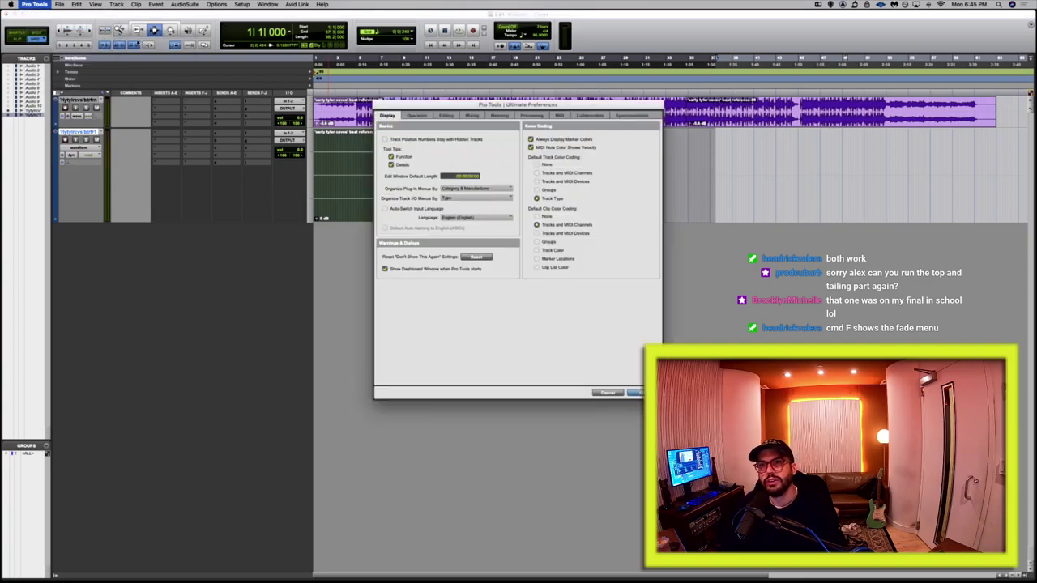
pyautogui.click(472, 115)
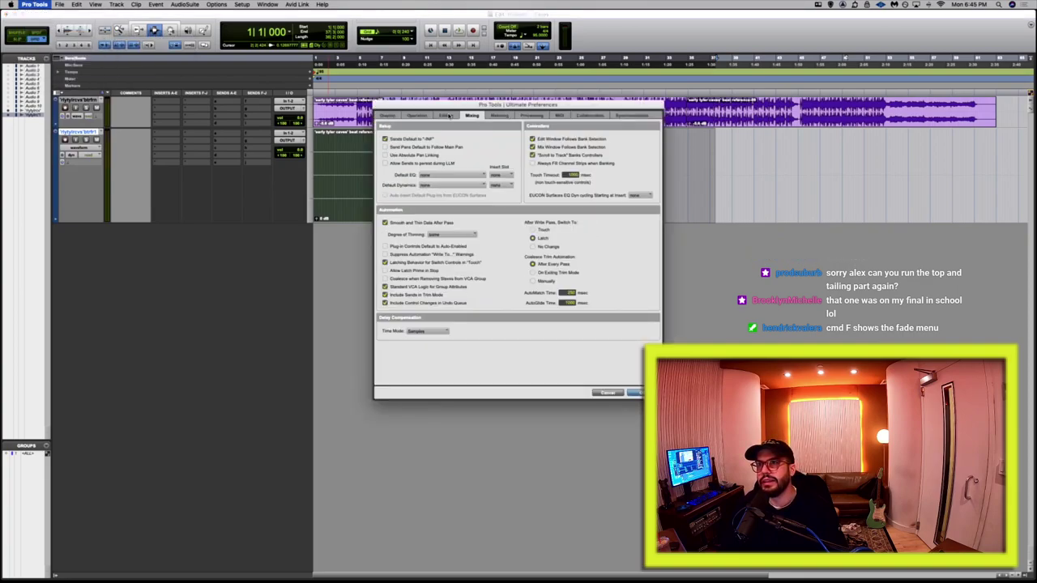
pyautogui.click(447, 115)
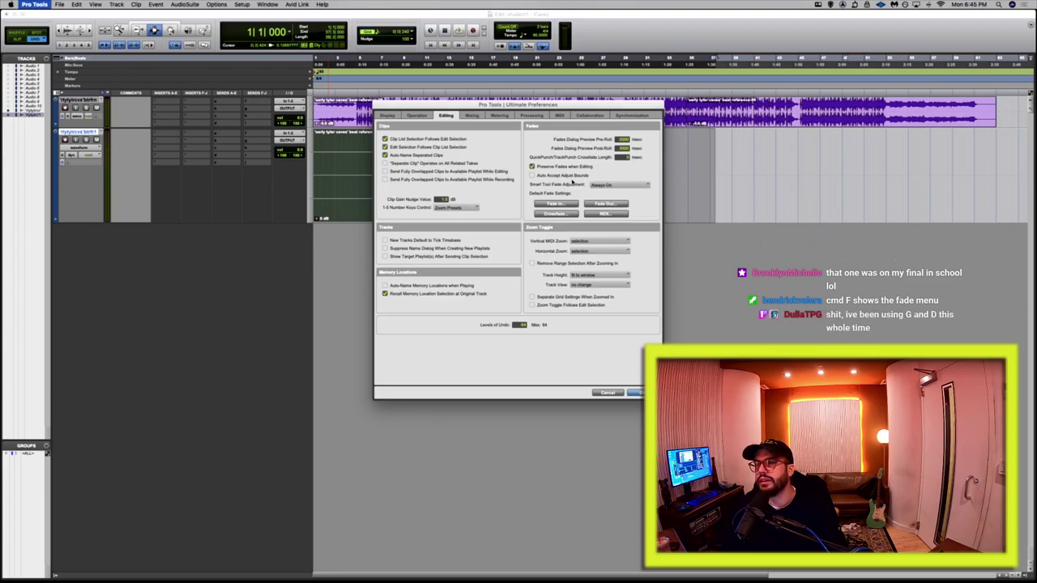
pyautogui.click(571, 204)
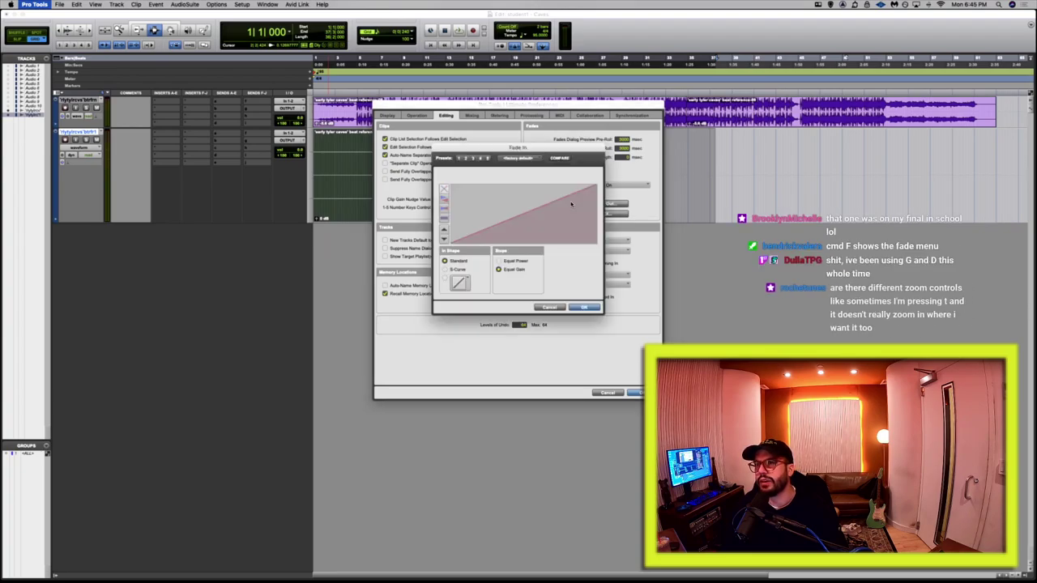
pyautogui.click(583, 308)
pyautogui.click(563, 215)
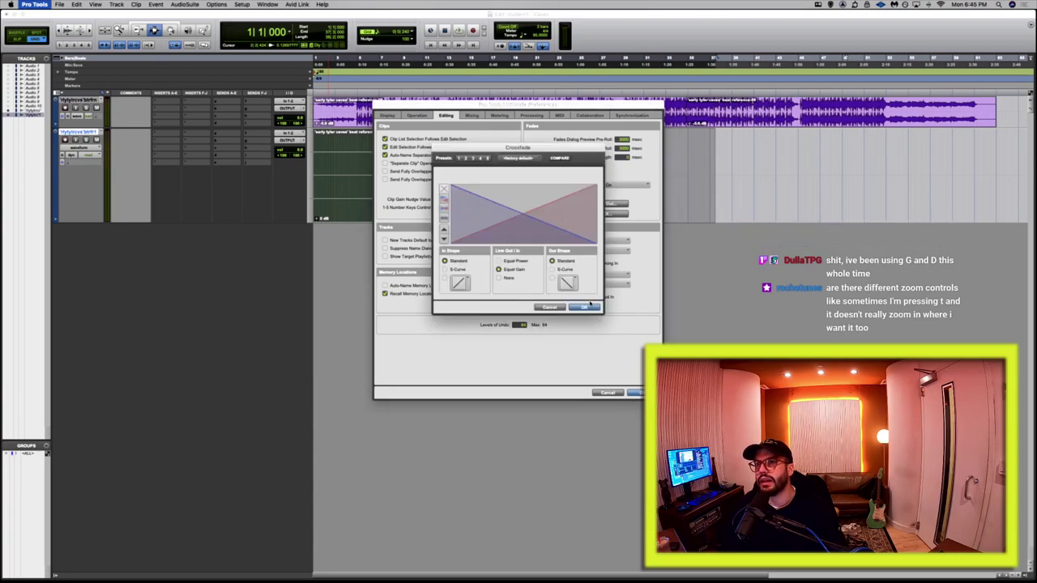
pyautogui.click(589, 306)
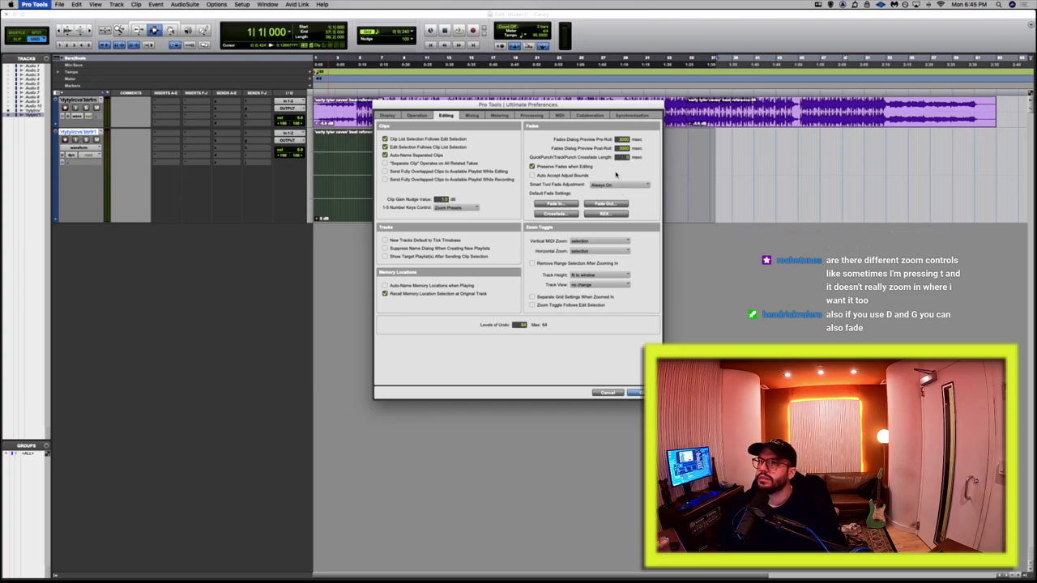
pyautogui.click(637, 392)
# Select the blank clip on the second track and move it to start at about bar 11.
pyautogui.click(544, 192)
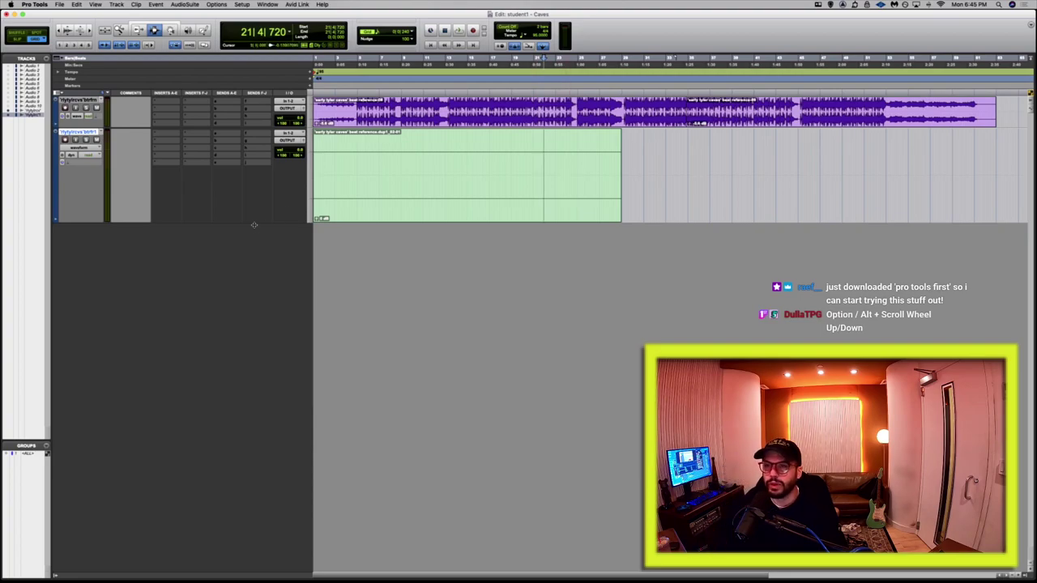
pyautogui.moveTo(447, 185); pyautogui.dragTo(562, 176)
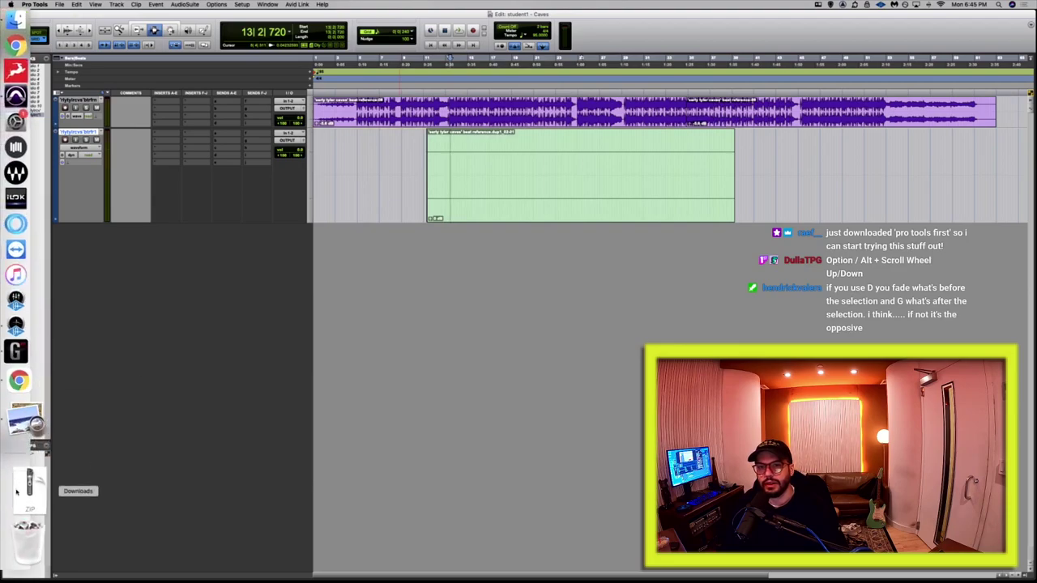
# Switch to the shortcut slides in Preview and review the Editing Clips and Bypassing/Inactive Sends/Inserts pages.
pyautogui.click(29, 454)
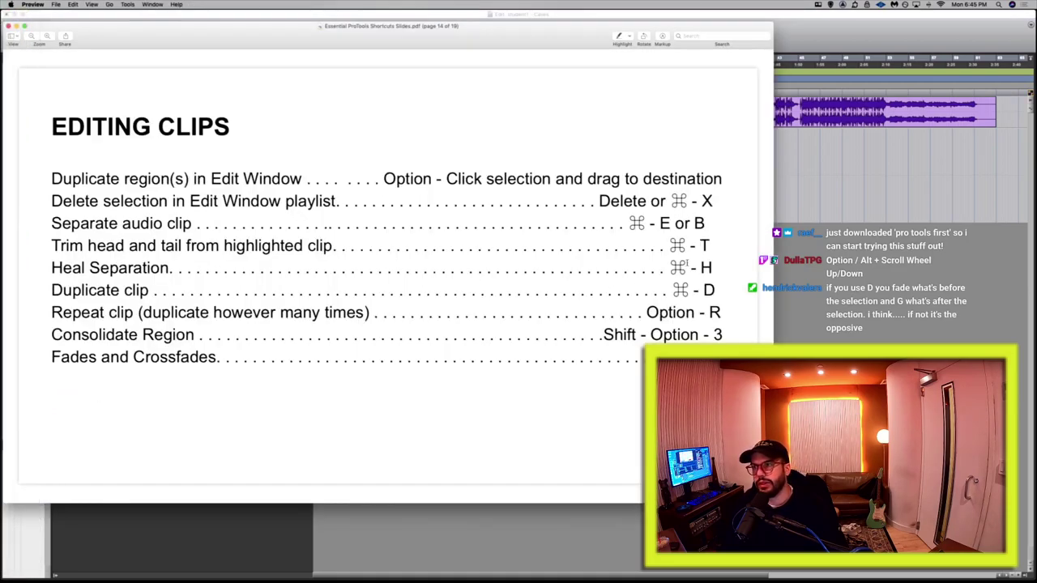
pyautogui.press('Down')
pyautogui.press('Up')
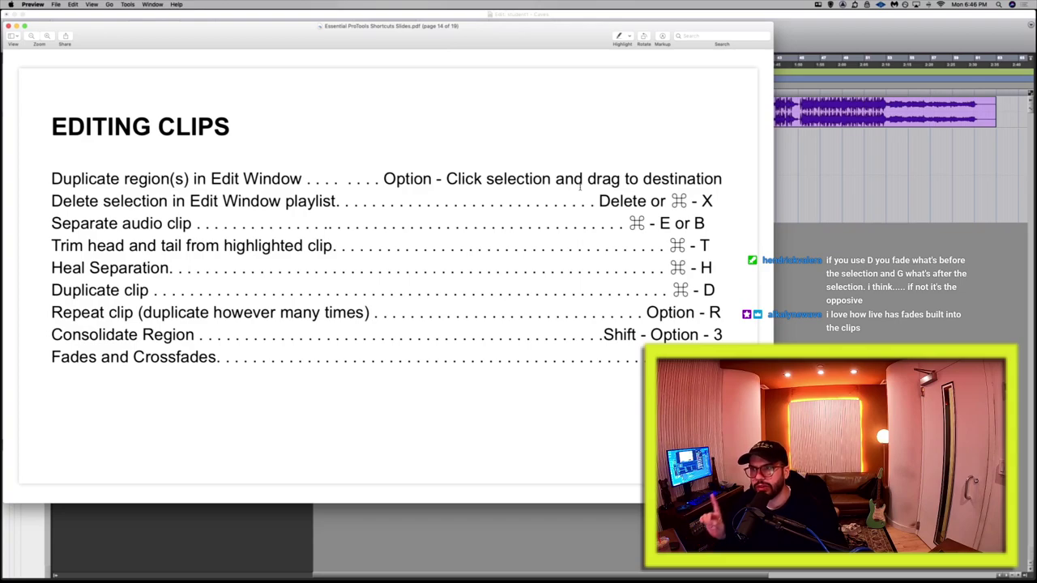
pyautogui.press('Down')
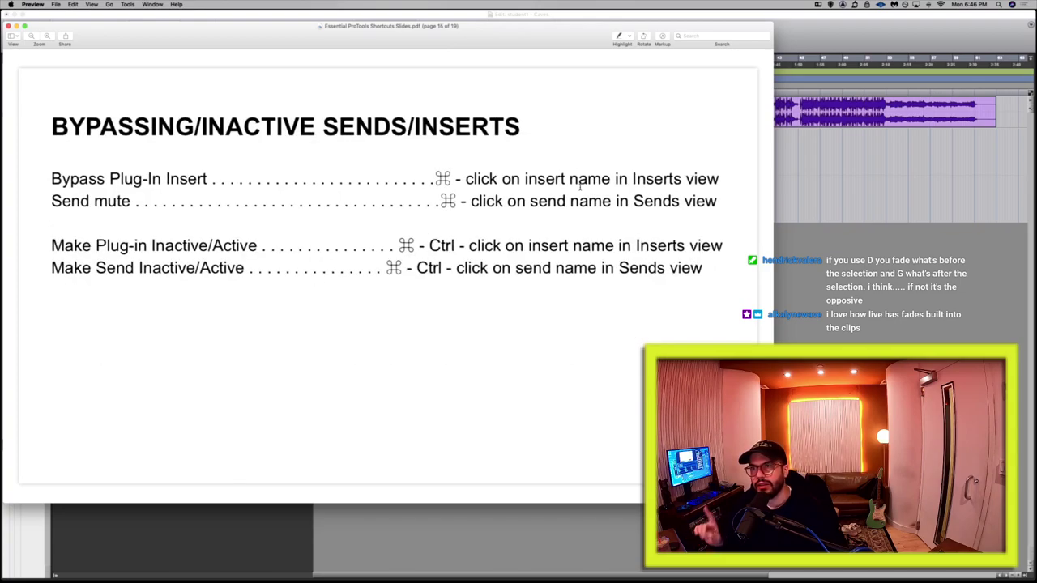
pyautogui.moveTo(735, 271); pyautogui.dragTo(578, 201)
pyautogui.click(578, 201)
pyautogui.moveTo(455, 191); pyautogui.dragTo(579, 194)
pyautogui.click(482, 261)
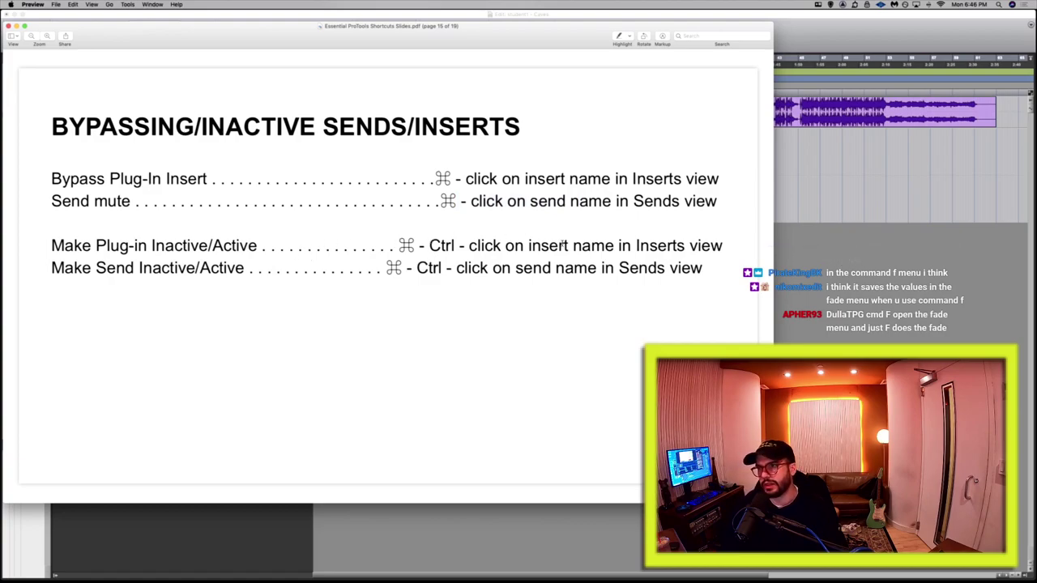
# Review the copy and paste shortcuts on the Plug In Settings slide and advance to Changing I/O/Sends/Inserts for Multiple Tracks.
pyautogui.press('Down')
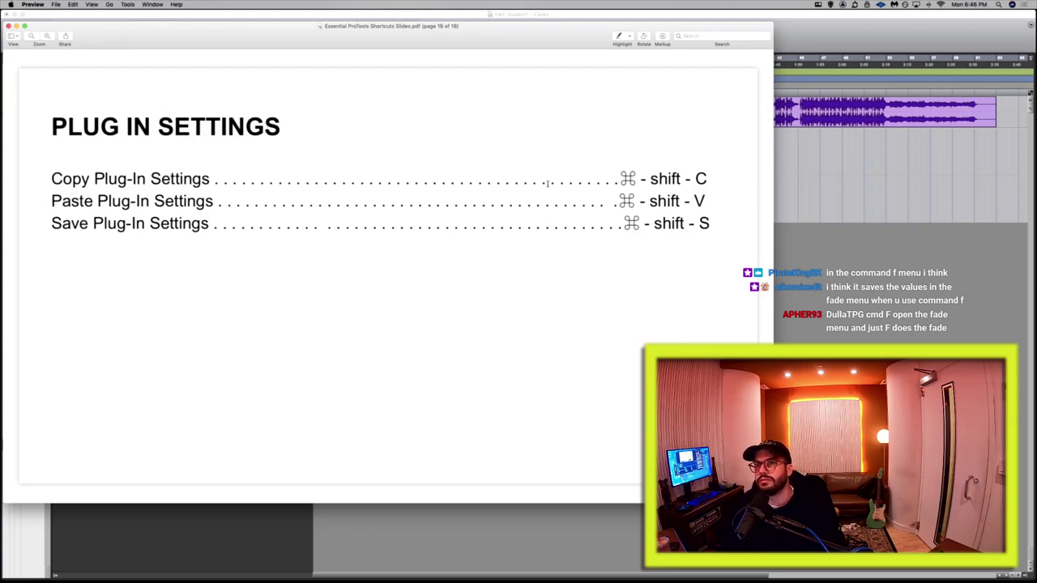
pyautogui.moveTo(609, 171); pyautogui.dragTo(719, 179)
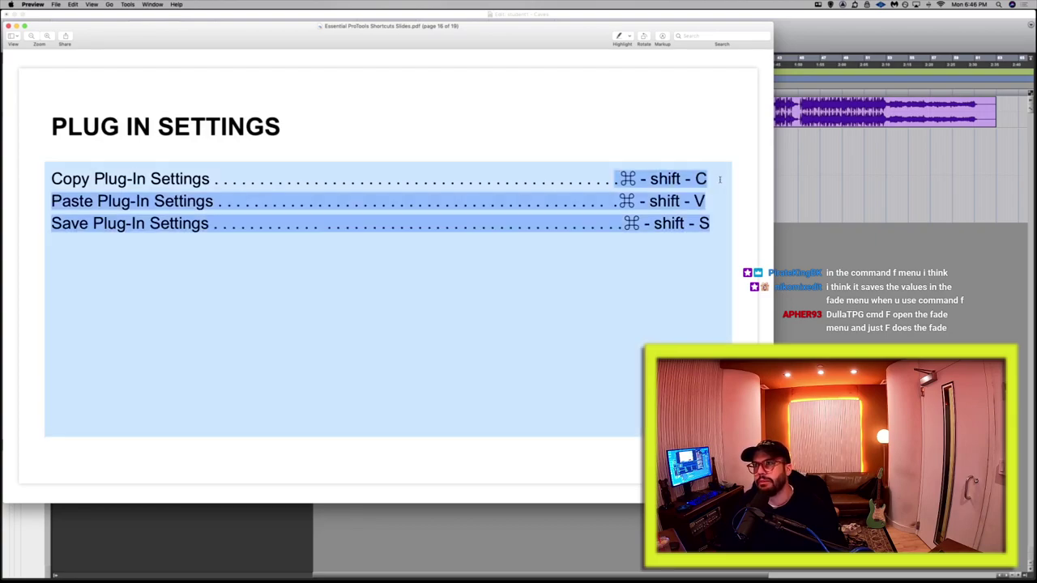
pyautogui.click(695, 197)
pyautogui.moveTo(617, 200); pyautogui.dragTo(706, 201)
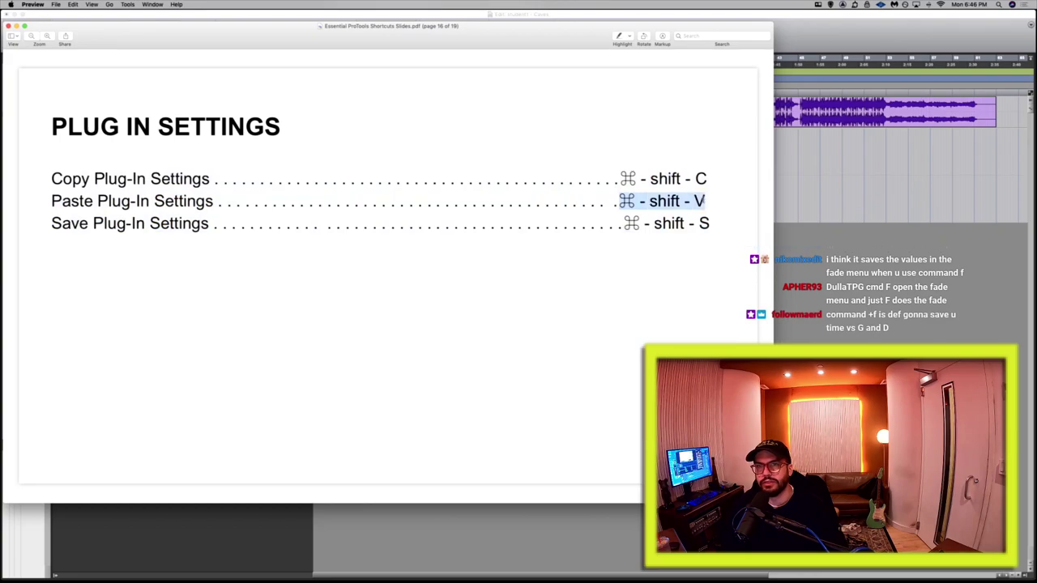
pyautogui.press('Down')
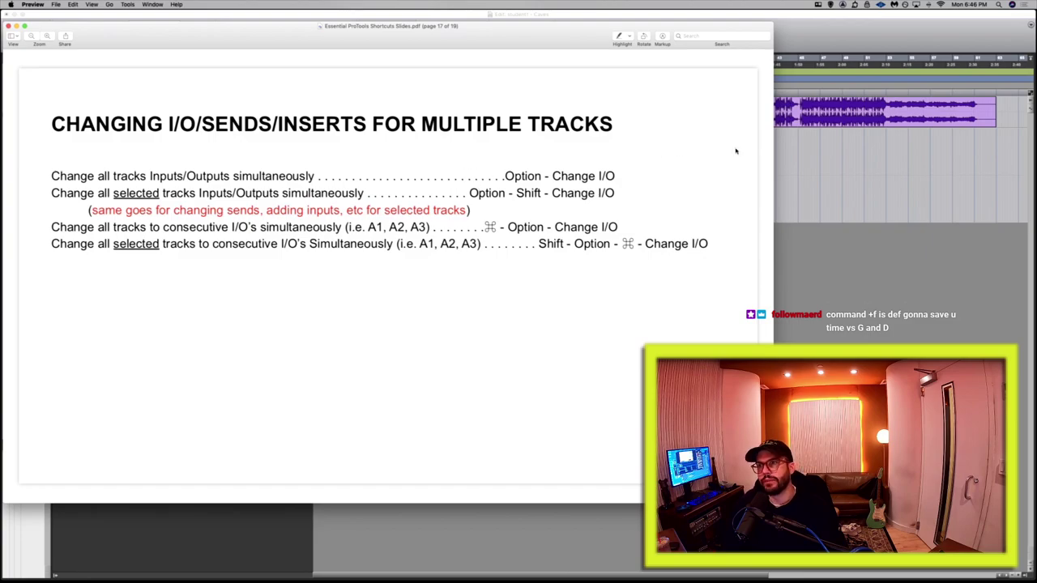
# Switch to Pro Tools and set the outputs of both tracks simultaneously to Out 7-8.
pyautogui.press('super+Tab')
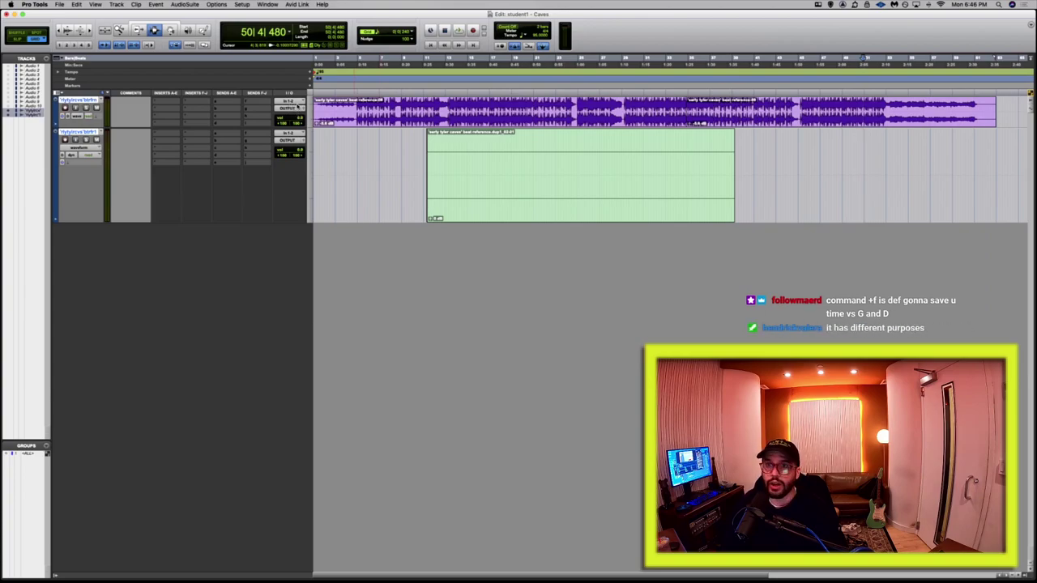
pyautogui.click(290, 108)
pyautogui.click(364, 91)
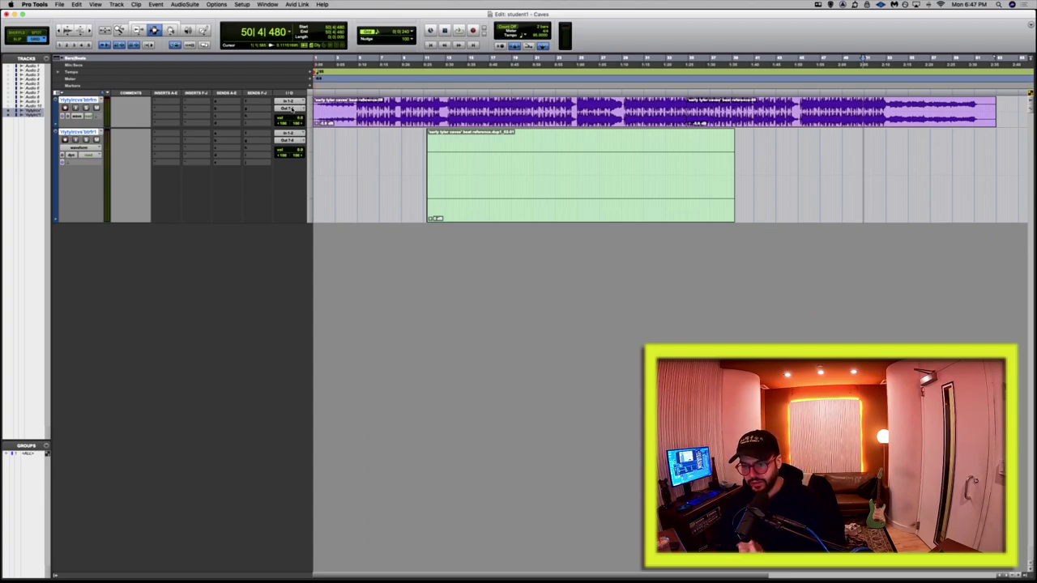
# Switch to Chrome, search Google for "pro tools quick keys" and open the Pro Tools 12 Keyboard Shortcuts site.
pyautogui.moveTo(16, 304)
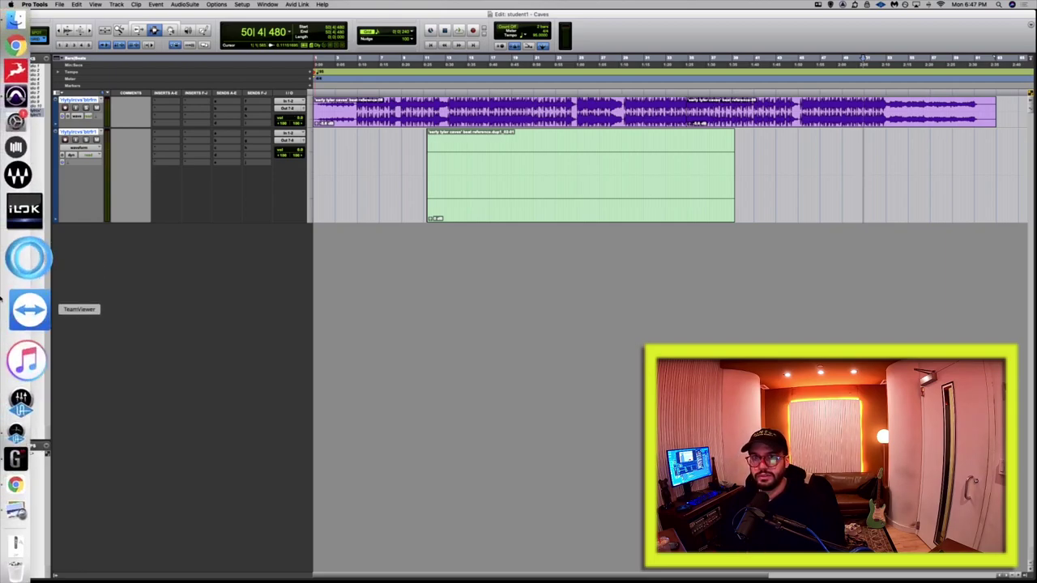
pyautogui.click(29, 436)
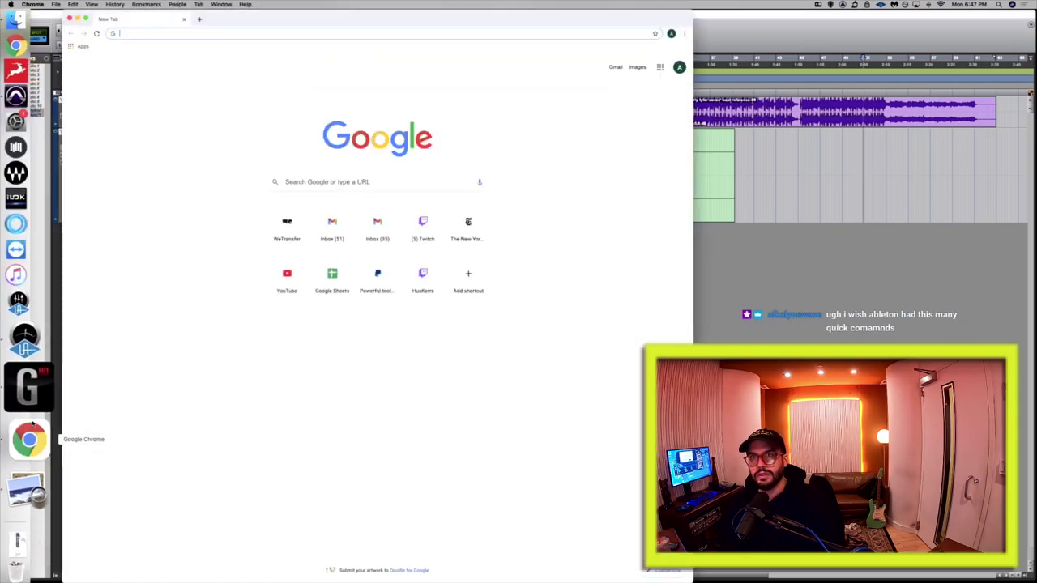
pyautogui.write('pro tools')
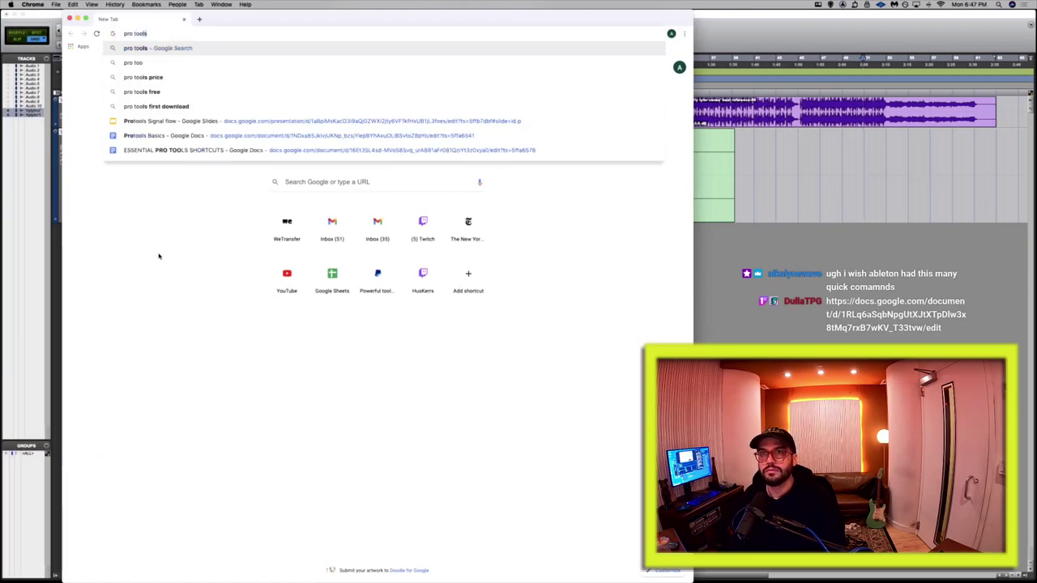
pyautogui.write(' quick keys')
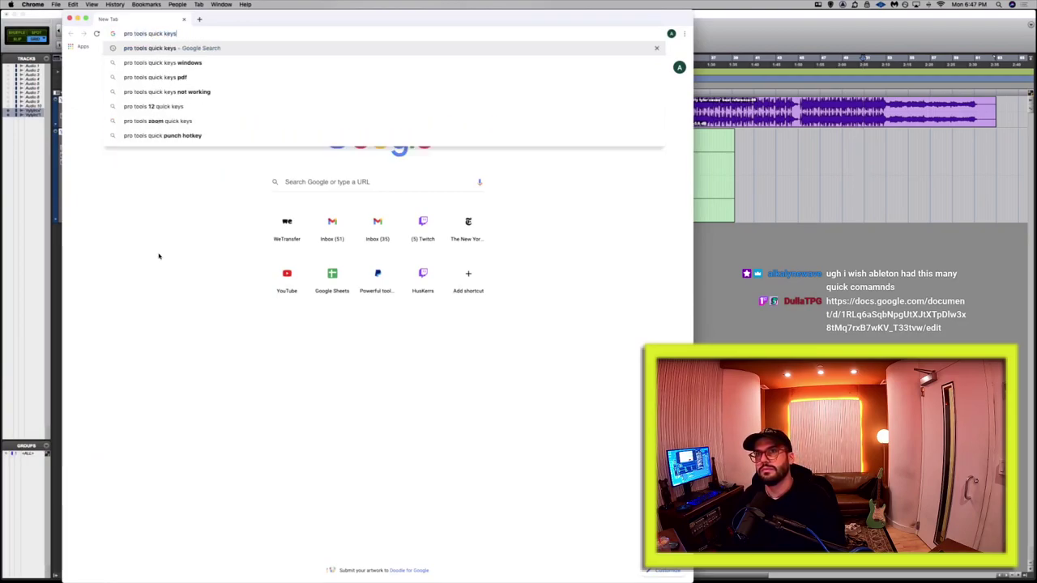
pyautogui.press('Return')
pyautogui.click(184, 306)
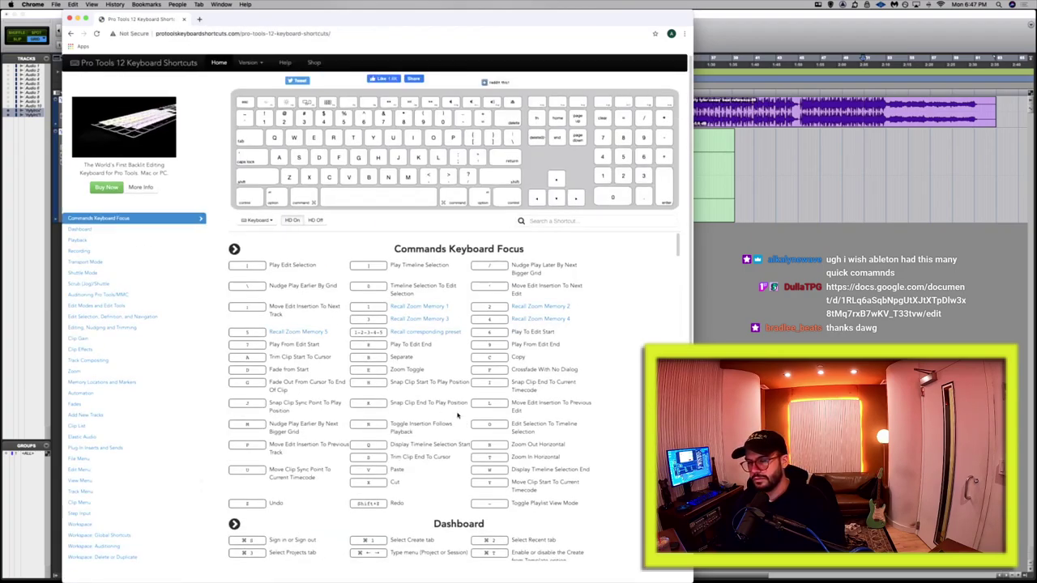
# Browse the full shortcut list and examine the Track Compositing, Zoom, Memory Locations and Markers, and Automation sections.
pyautogui.scroll(-20, 457, 415)
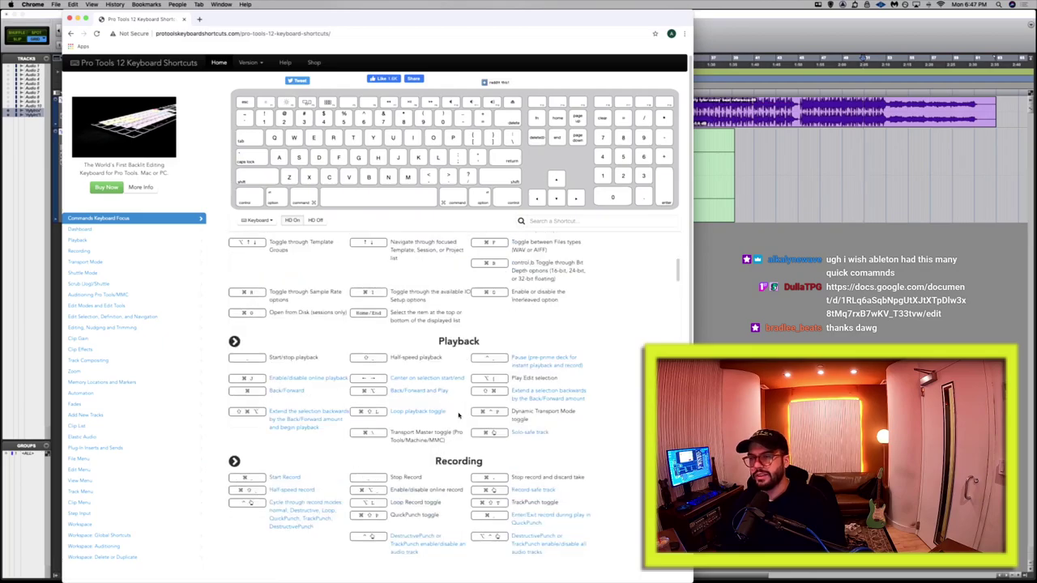
pyautogui.scroll(-20, 458, 415)
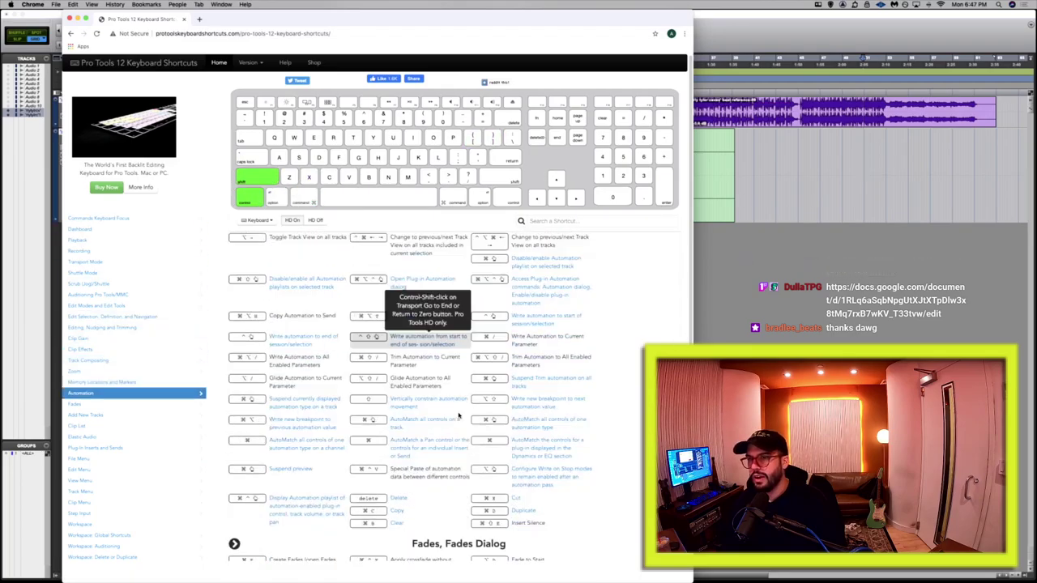
pyautogui.scroll(-5, 458, 415)
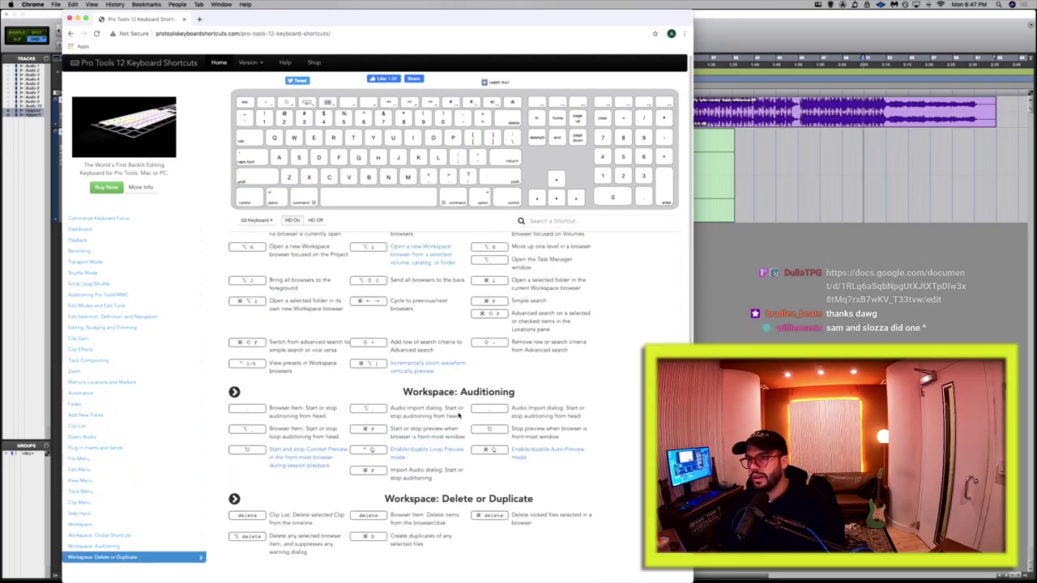
pyautogui.scroll(15, 498, 254)
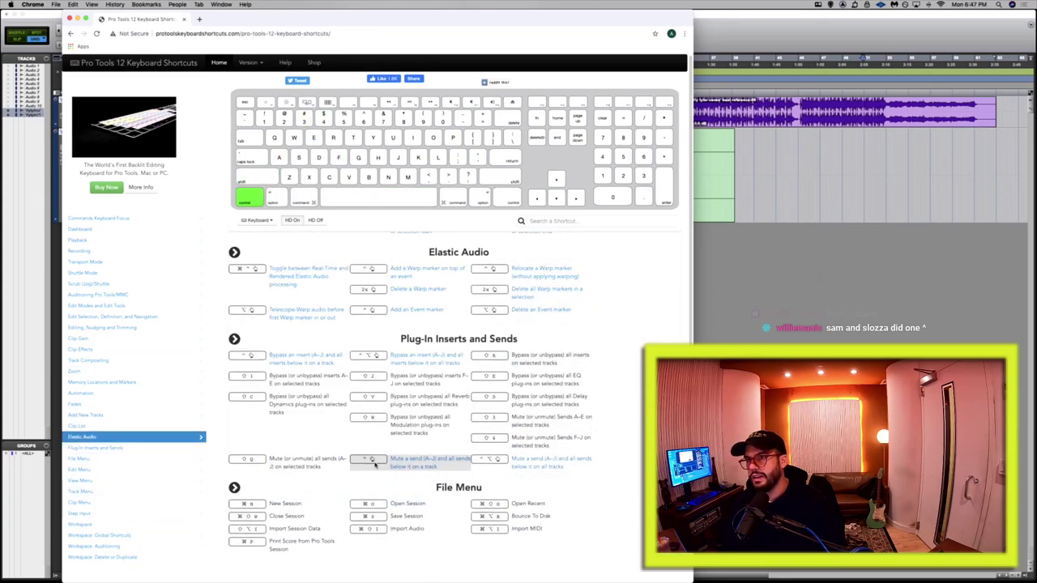
pyautogui.scroll(15, 530, 407)
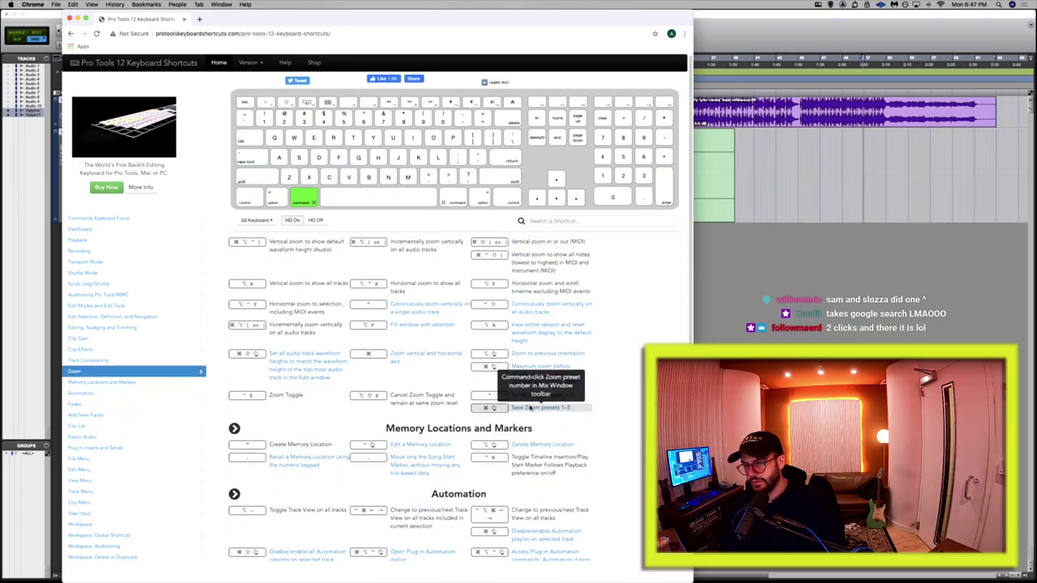
pyautogui.scroll(5, 531, 407)
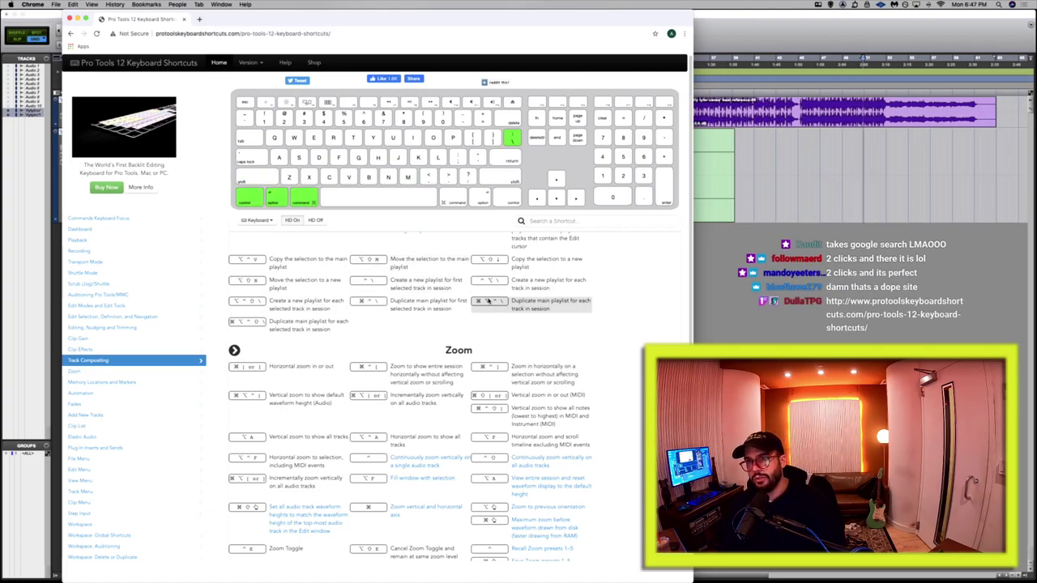
pyautogui.scroll(2, 373, 264)
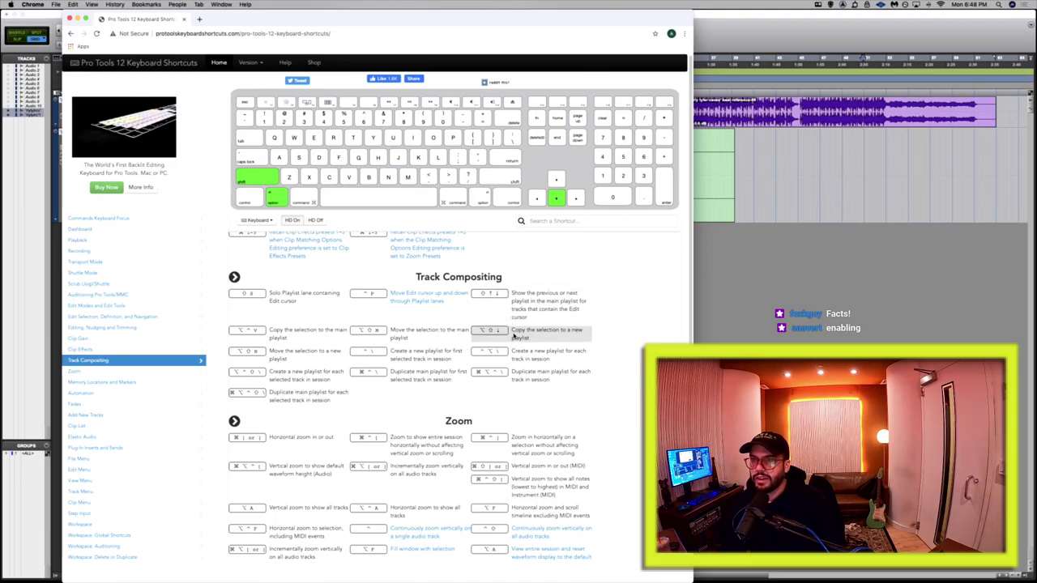
pyautogui.scroll(-1, 486, 340)
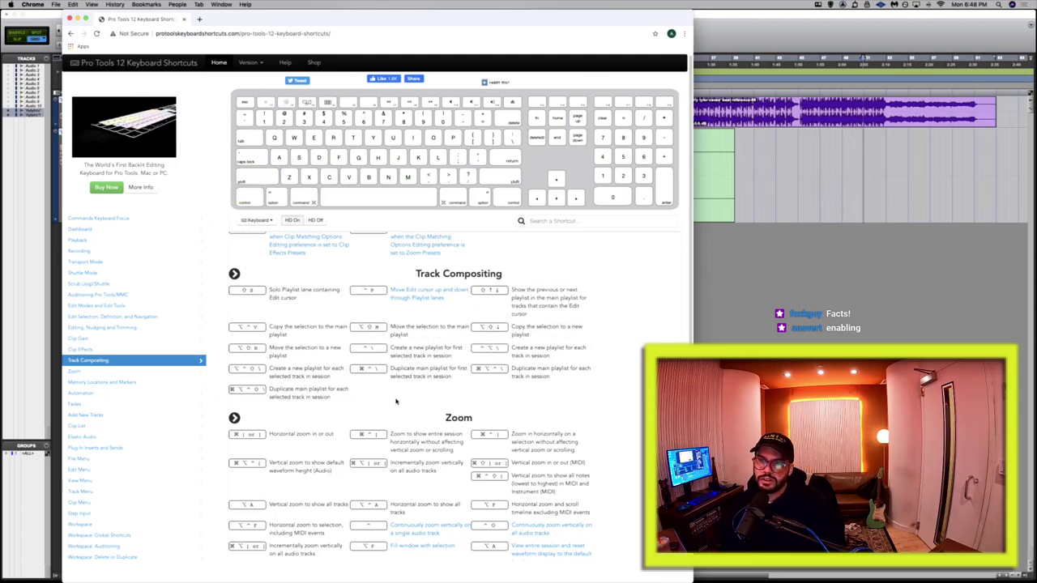
pyautogui.scroll(-1, 396, 401)
pyautogui.scroll(-10, 401, 405)
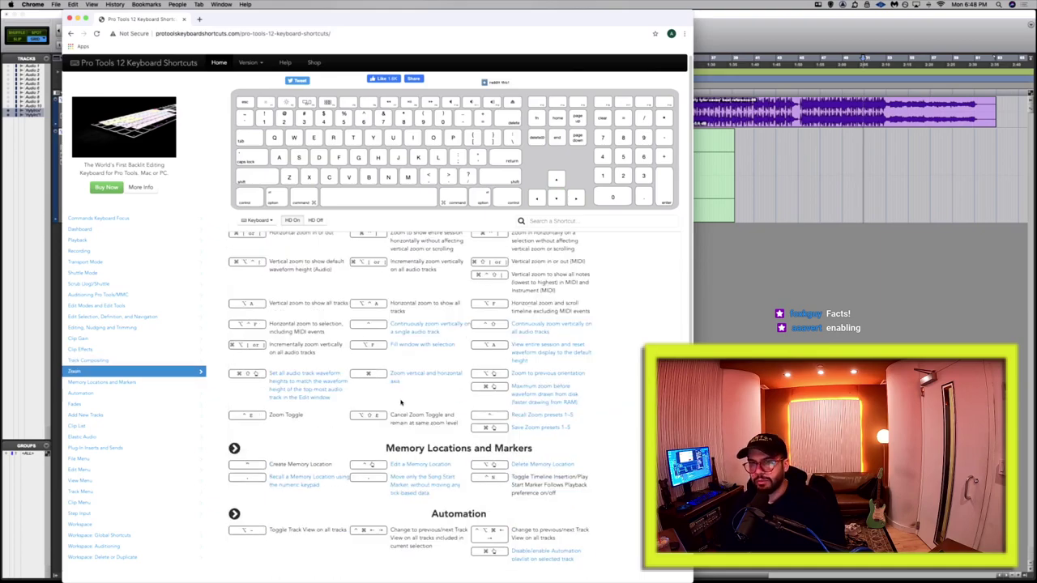
pyautogui.scroll(-5, 503, 435)
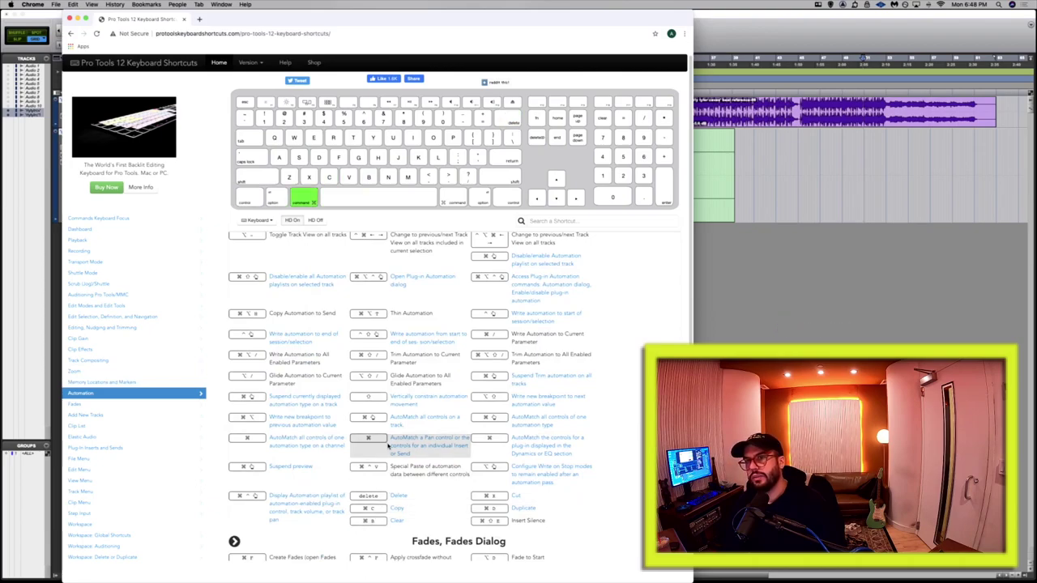
pyautogui.scroll(4, 376, 262)
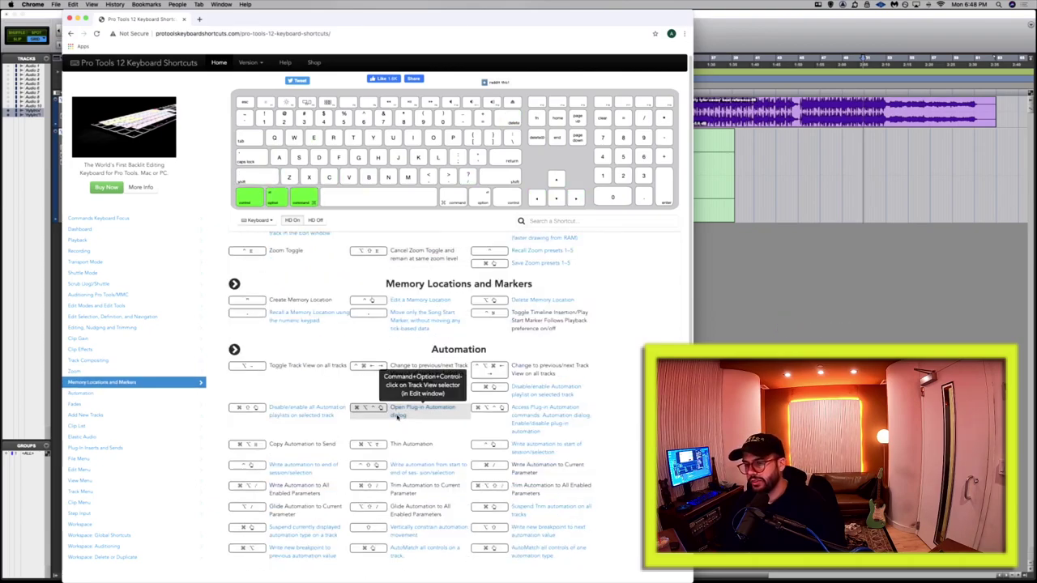
# Close the shortcuts web page and delete the green clip on the lower track in Pro Tools.
pyautogui.press('super+w')
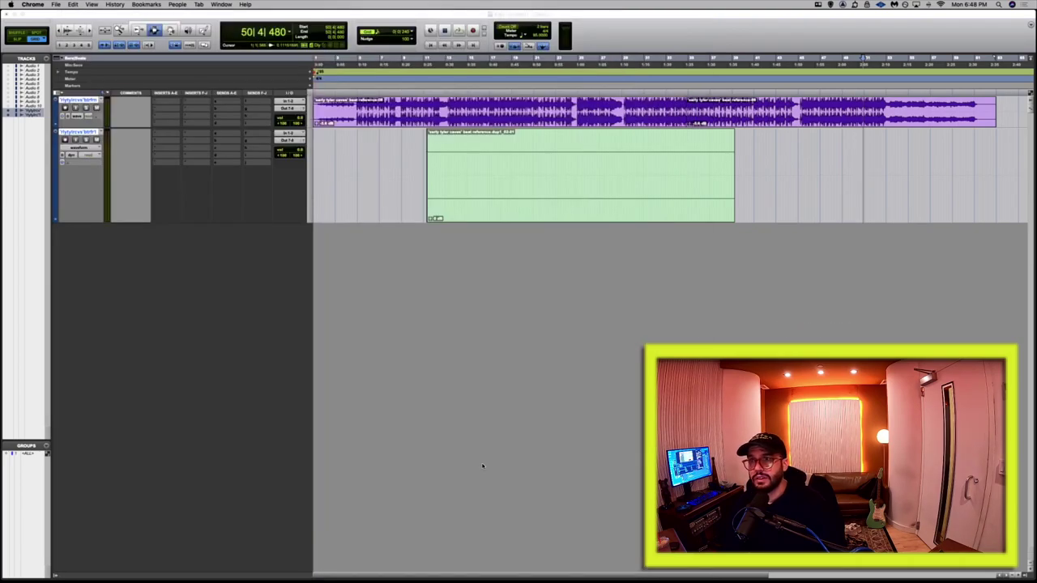
pyautogui.click(417, 377)
pyautogui.press('super+bracketleft')
pyautogui.moveTo(338, 203); pyautogui.dragTo(556, 215)
pyautogui.press('Delete')
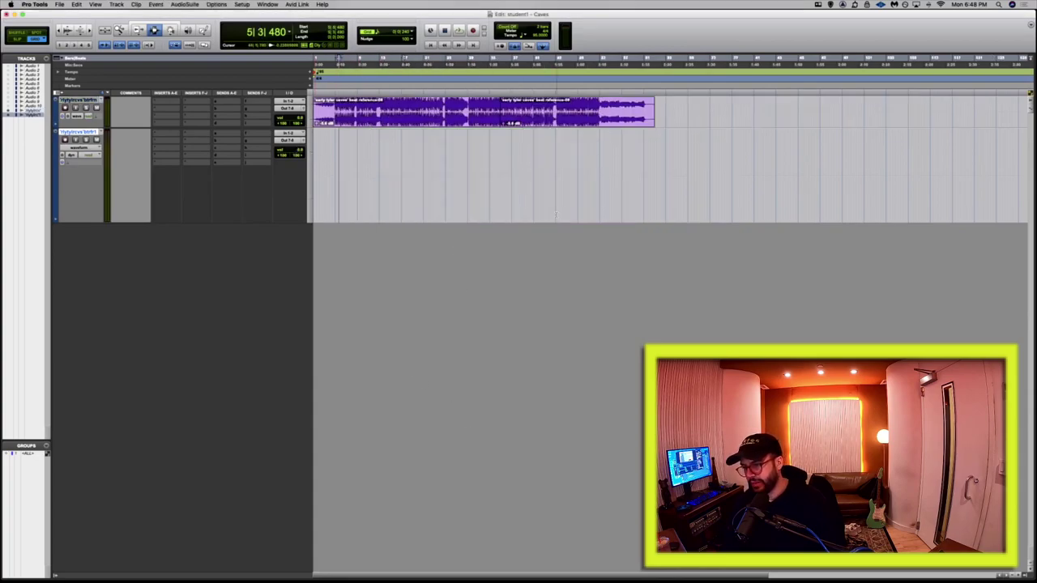
# Hide the emptied lower track and adjust the horizontal zoom to fit the remaining reference track.
pyautogui.rightClick(78, 134)
pyautogui.click(84, 140)
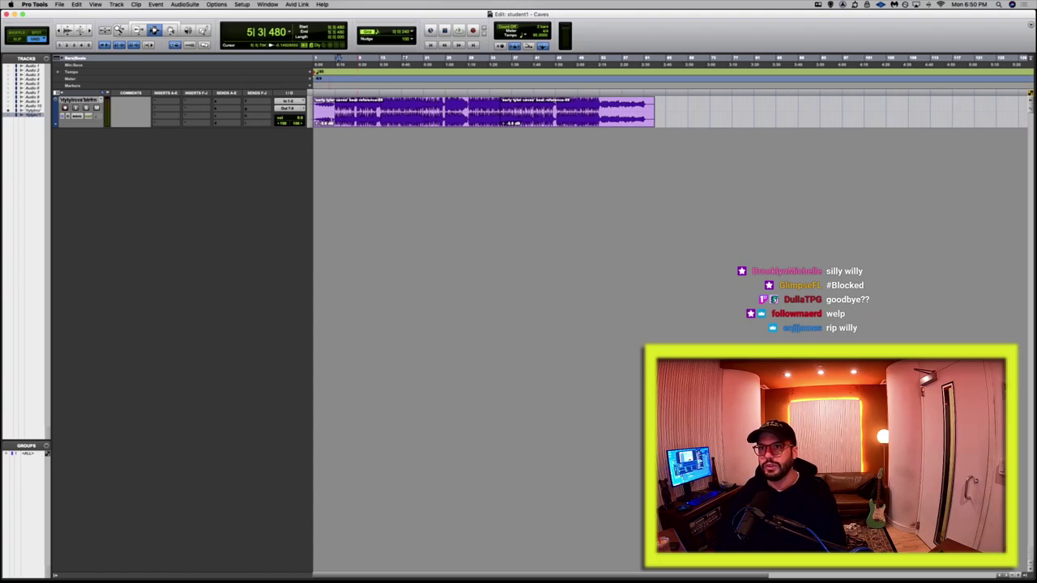
pyautogui.press('super+bracketright')
pyautogui.press('super+bracketright')
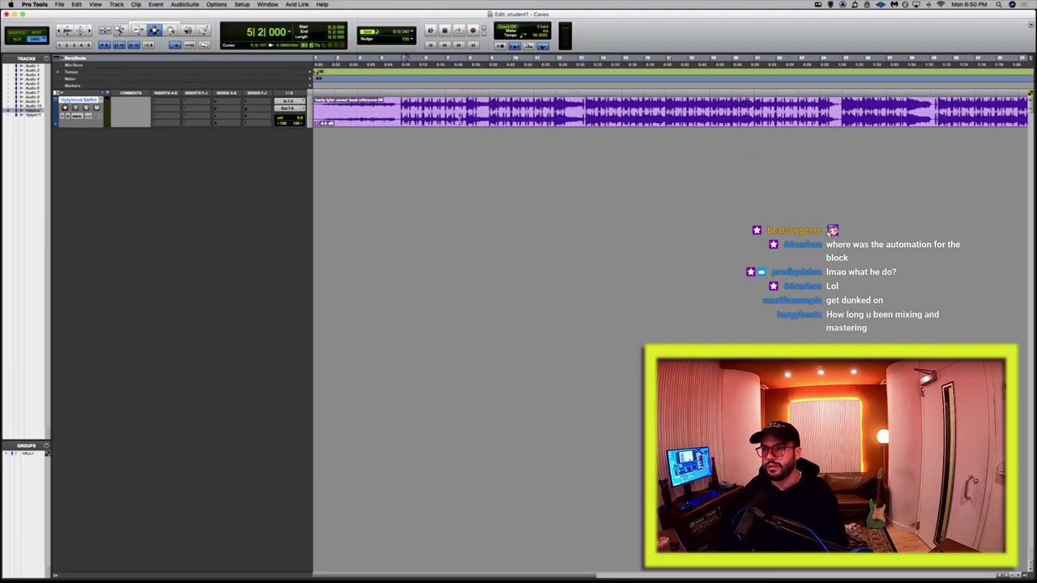
pyautogui.press('super+bracketleft')
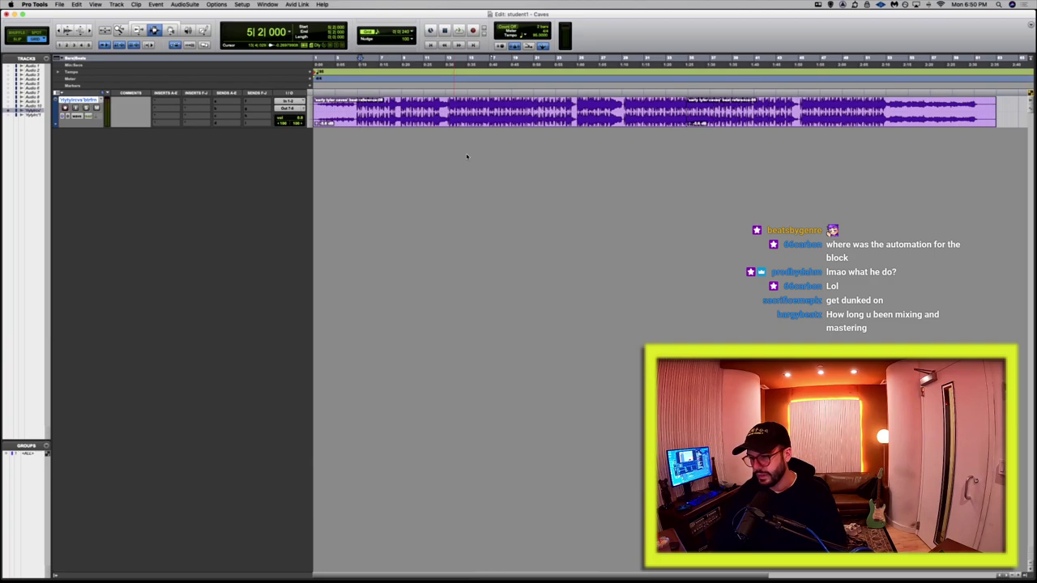
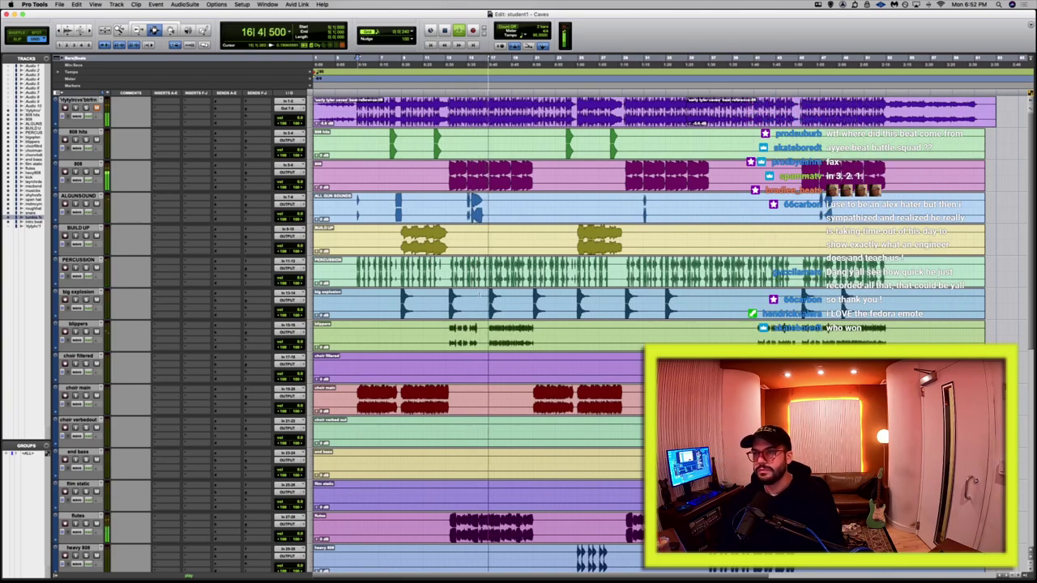
# Reorder the tracks so PERCUSSION sits directly below 808 and big explosion sits directly above BUILD UP.
pyautogui.scroll(-1, 648, 324)
pyautogui.scroll(1, 648, 324)
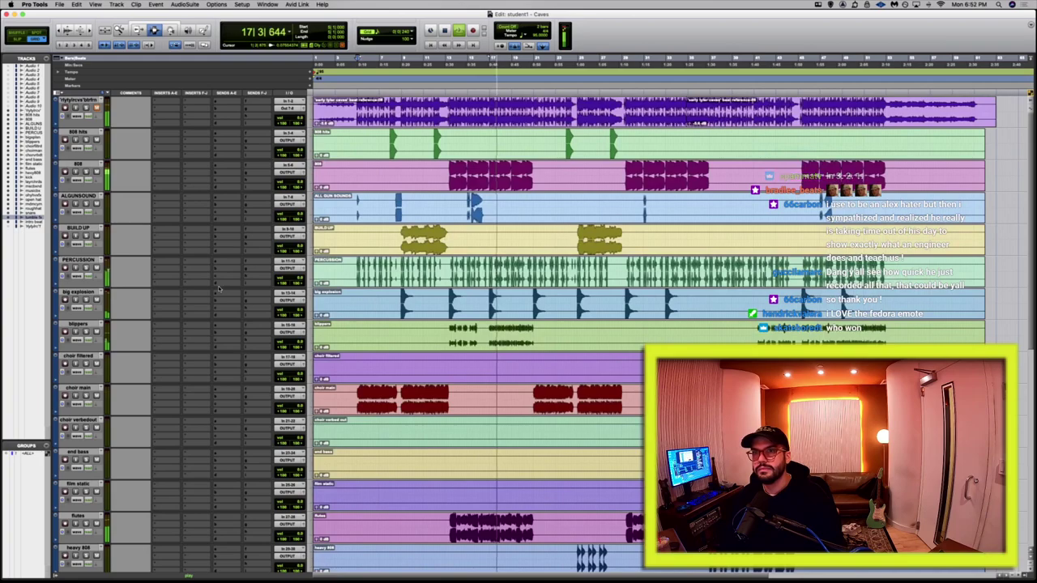
pyautogui.moveTo(78, 259); pyautogui.dragTo(79, 199)
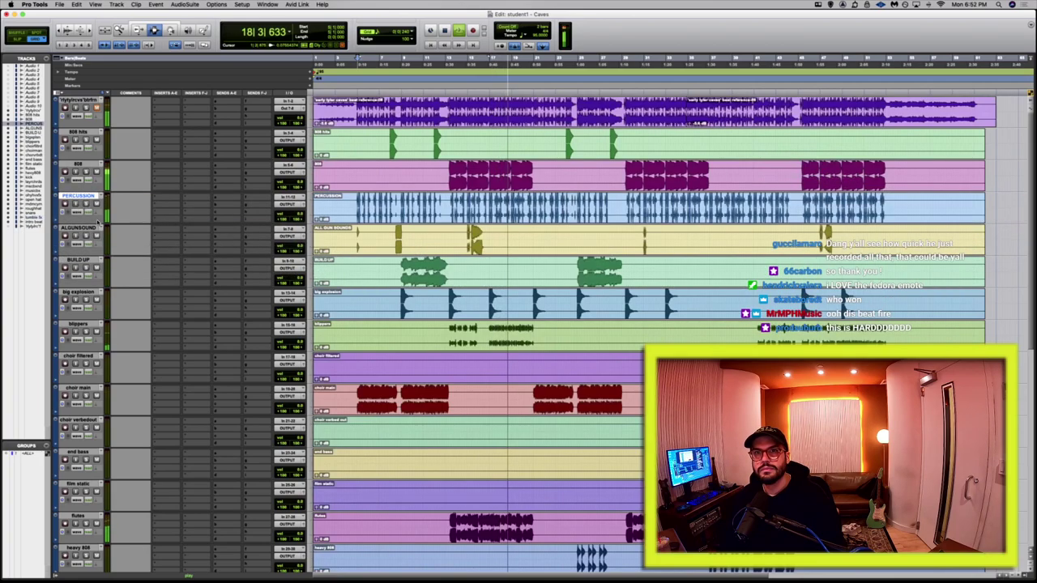
pyautogui.press('space')
pyautogui.click(78, 259)
pyautogui.press('space')
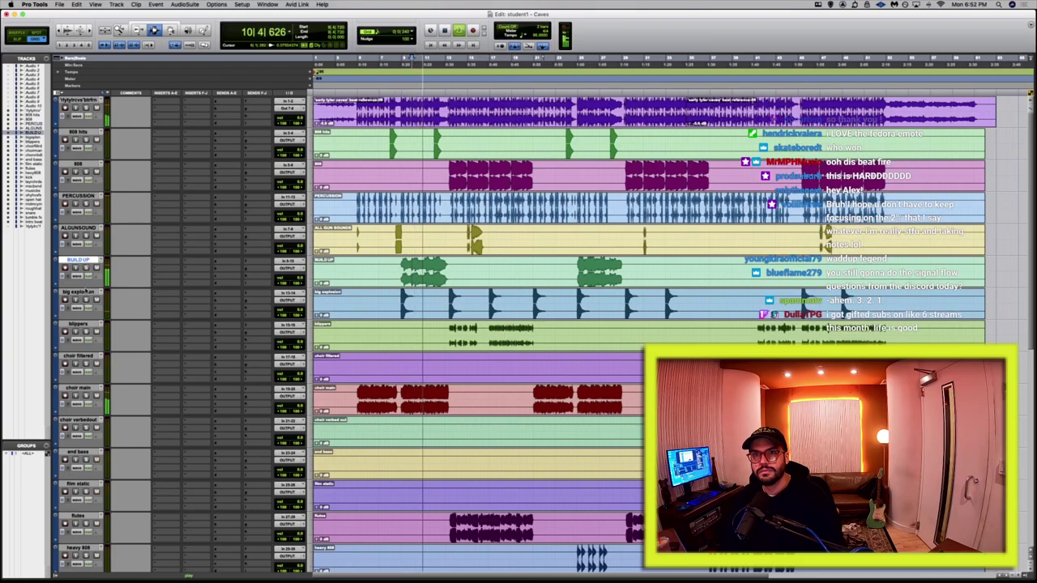
pyautogui.moveTo(85, 268); pyautogui.dragTo(97, 321)
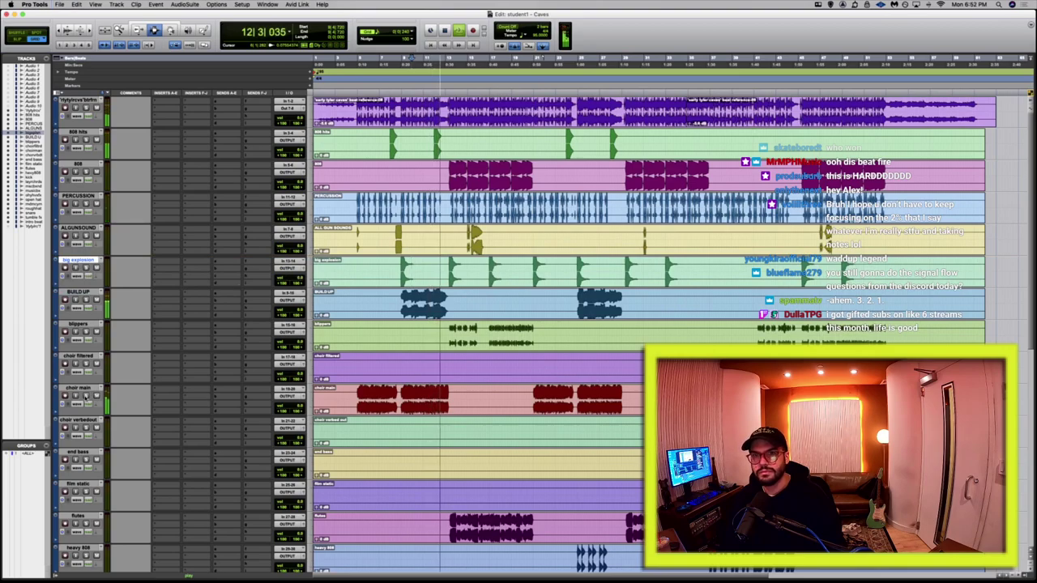
pyautogui.scroll(-3, 270, 463)
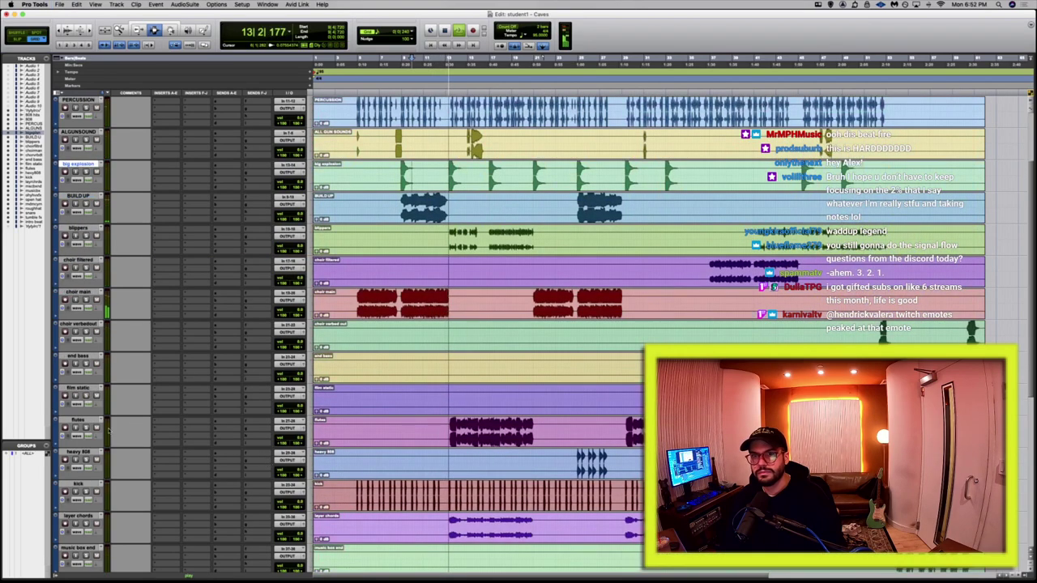
# Place choir main above choir filtered and move both choir tracks directly below film static.
pyautogui.click(96, 260)
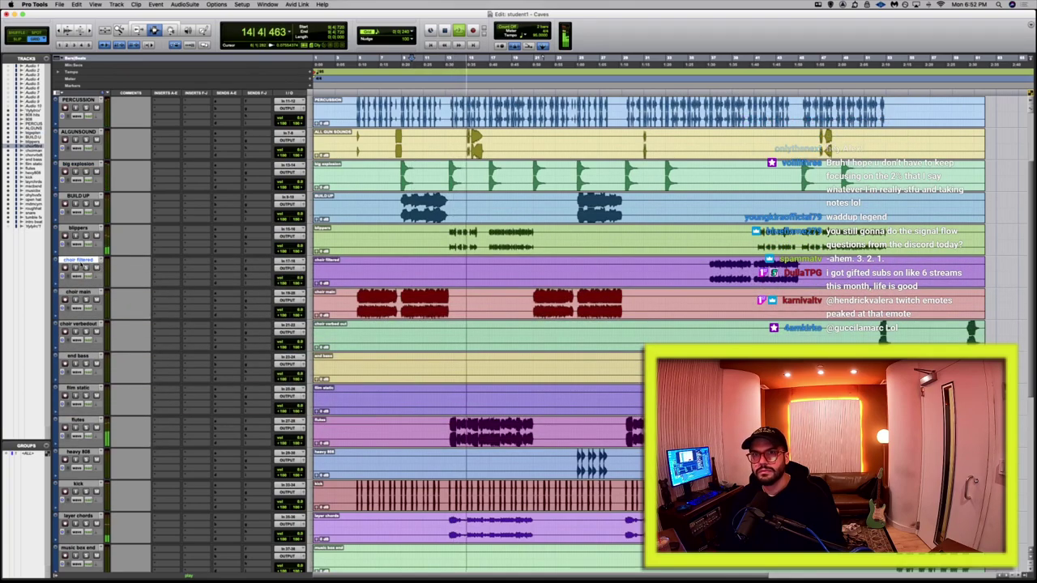
pyautogui.moveTo(96, 260); pyautogui.dragTo(89, 290)
pyautogui.click(86, 261)
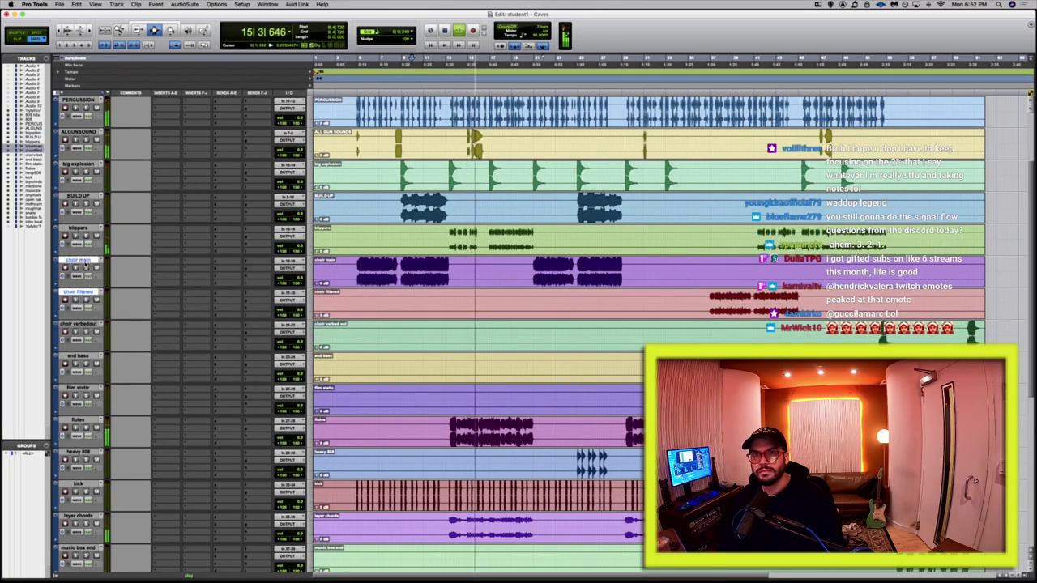
pyautogui.moveTo(85, 261); pyautogui.dragTo(89, 356)
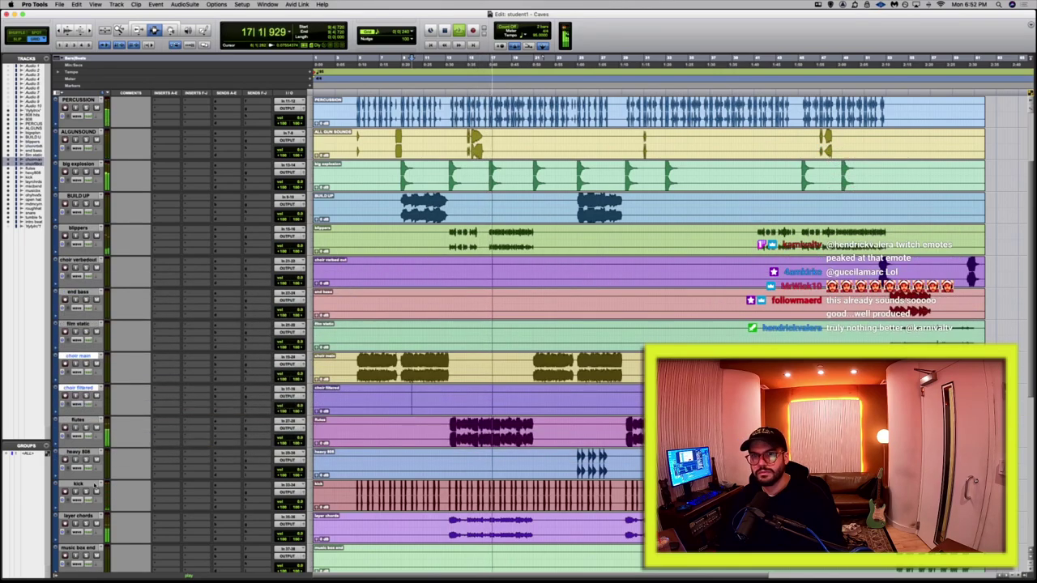
# Move the kick track directly above 808, stop playback, and place the snare track directly below kick.
pyautogui.moveTo(79, 451); pyautogui.dragTo(100, 152)
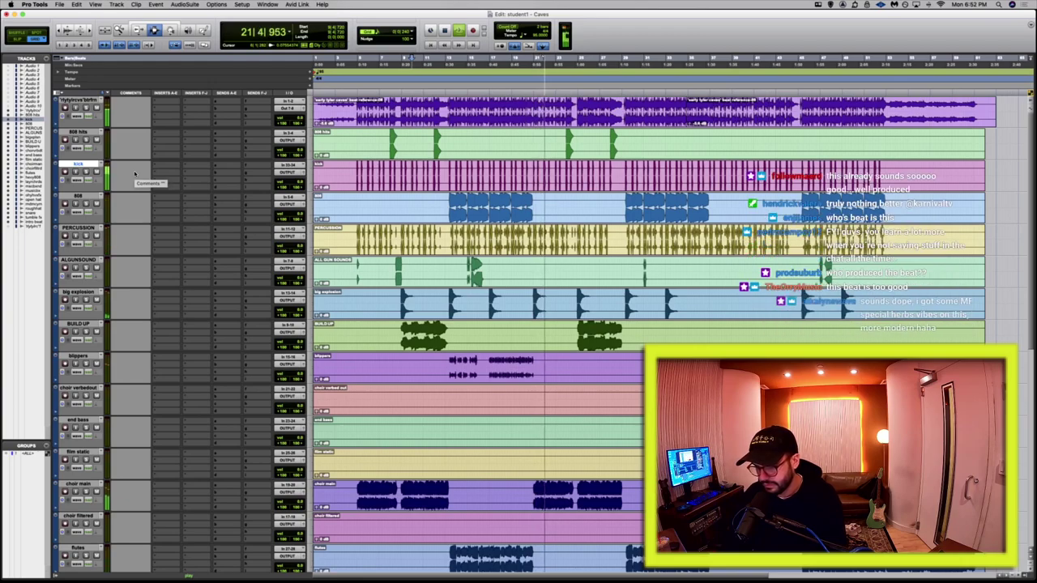
pyautogui.scroll(-12, 135, 175)
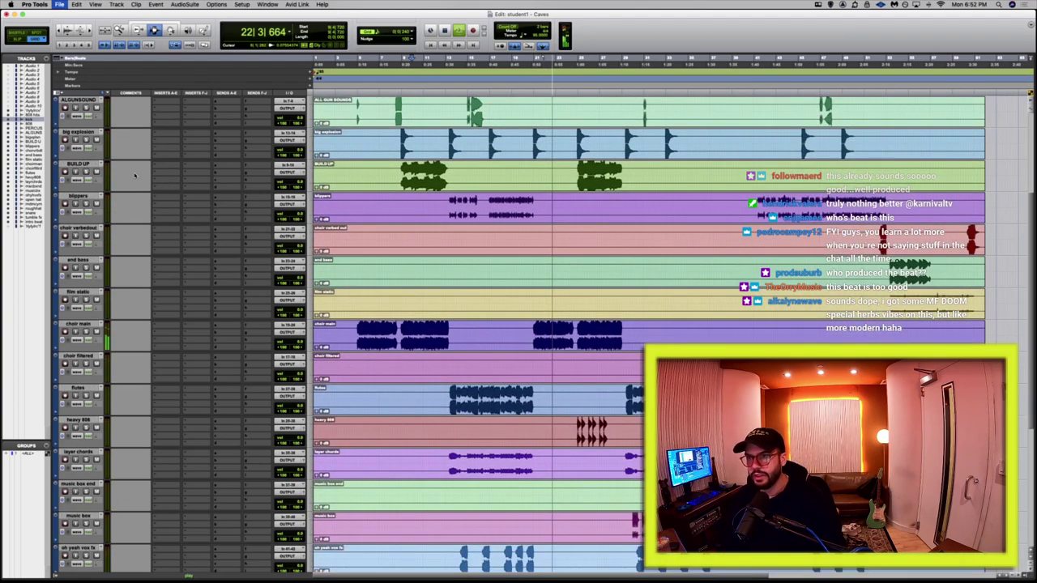
pyautogui.press('space')
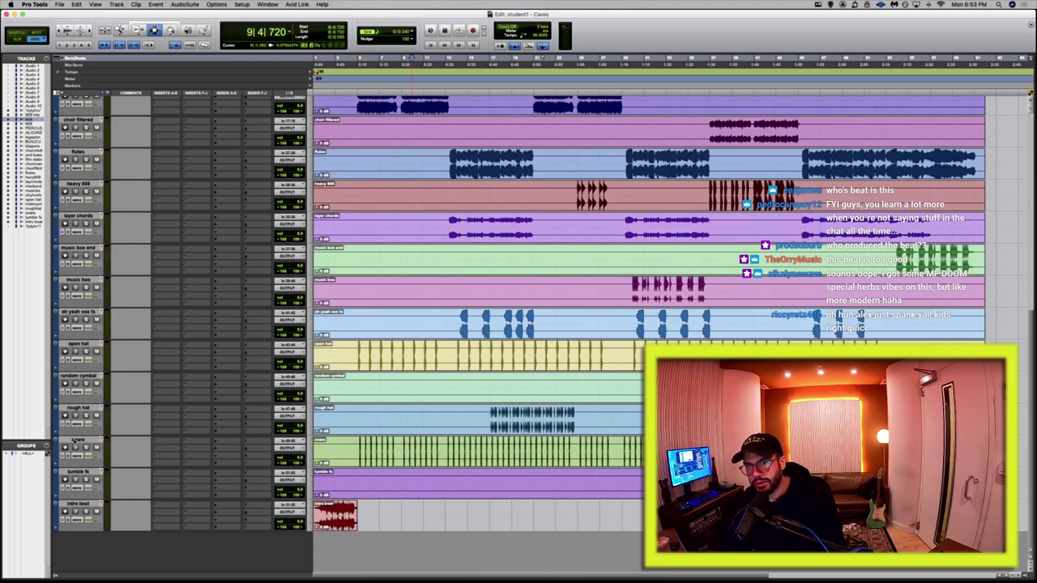
pyautogui.scroll(12, 126, 276)
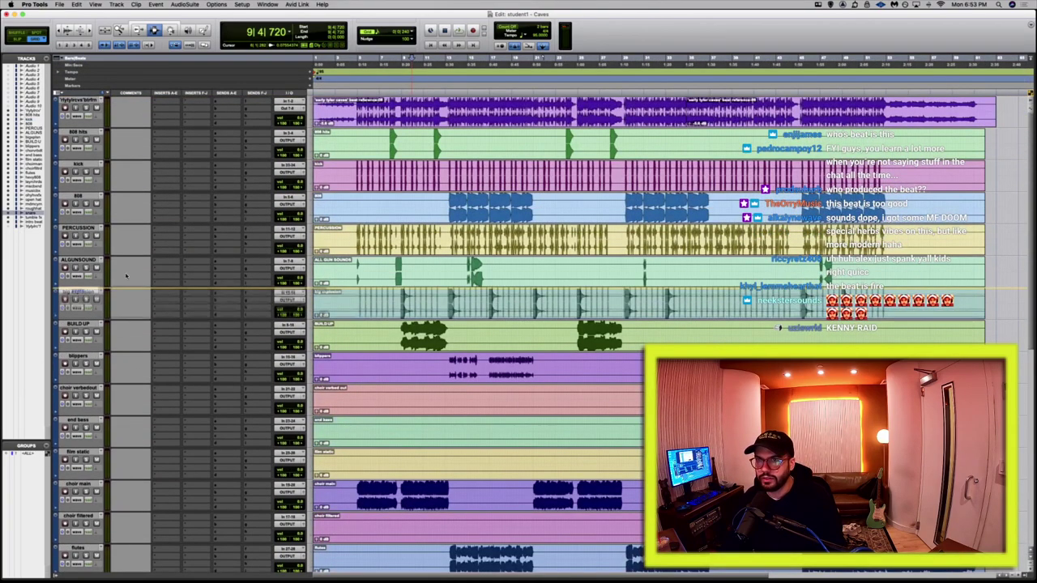
pyautogui.moveTo(125, 276); pyautogui.dragTo(125, 194)
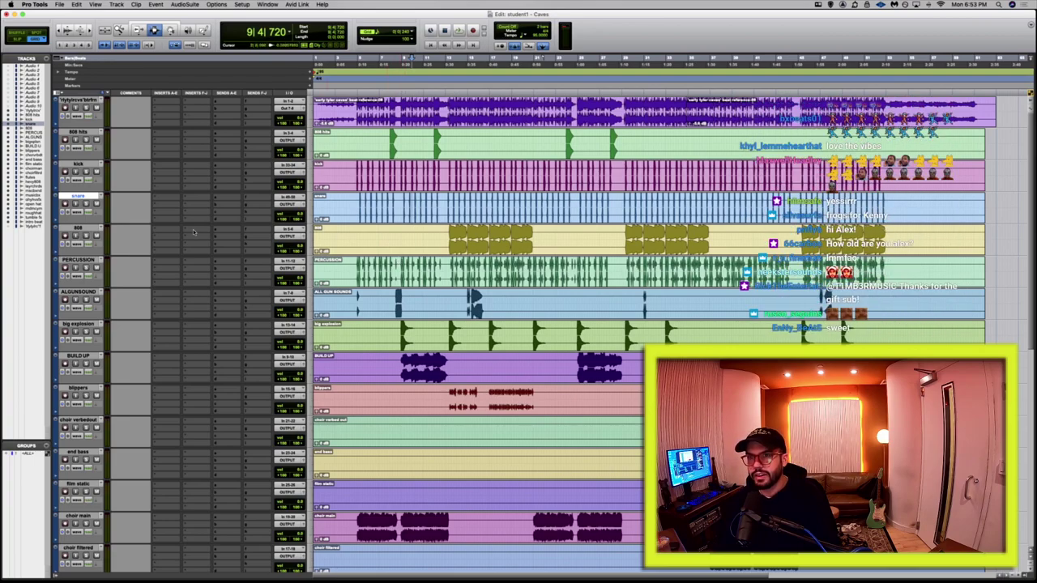
# Group the low-end tracks above kick in the order 808, 808 hits, heavy 808.
pyautogui.moveTo(81, 228); pyautogui.dragTo(94, 165)
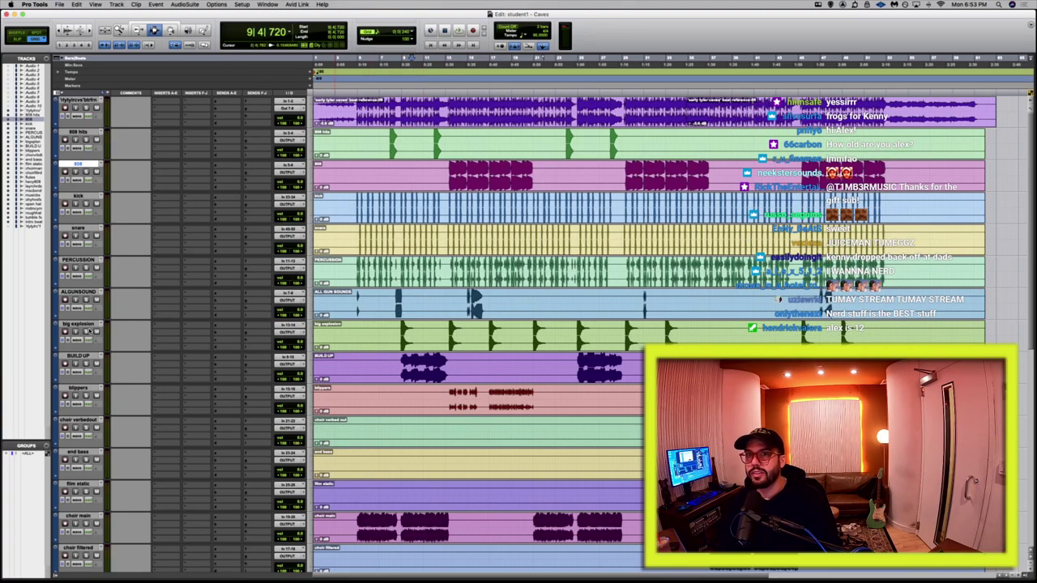
pyautogui.scroll(-8, 122, 343)
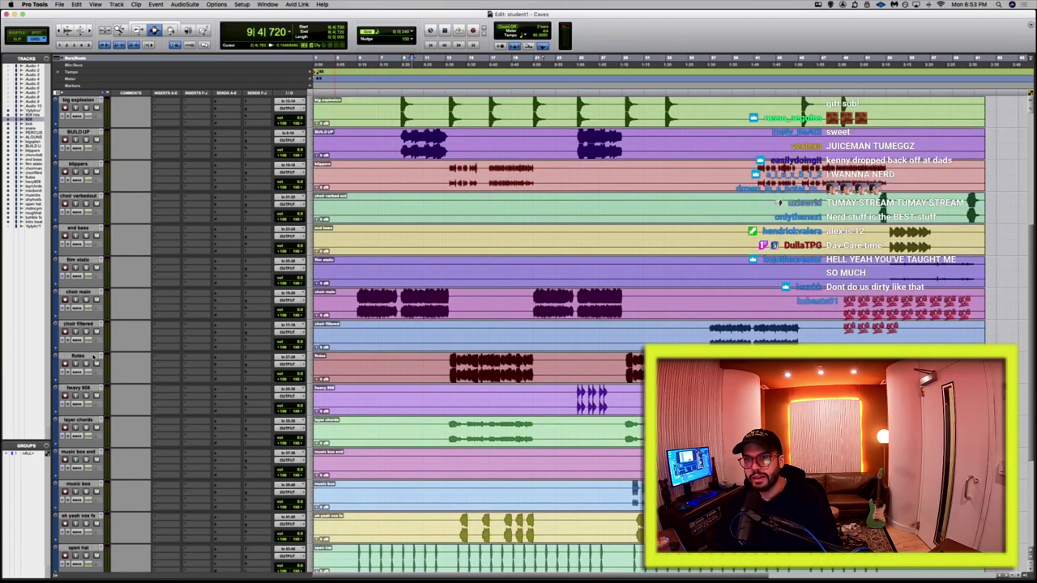
pyautogui.scroll(-4, 153, 343)
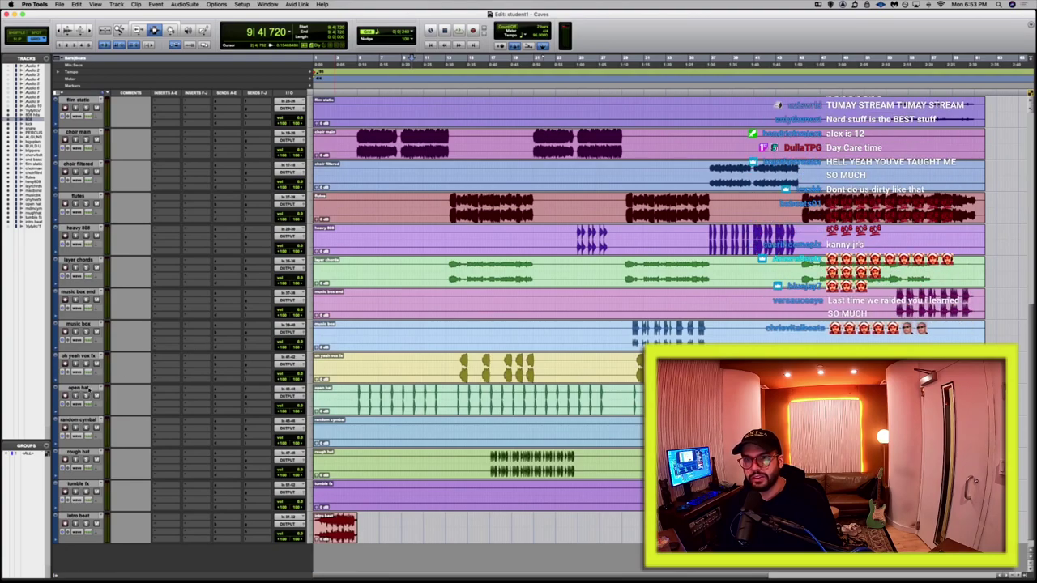
pyautogui.click(84, 458)
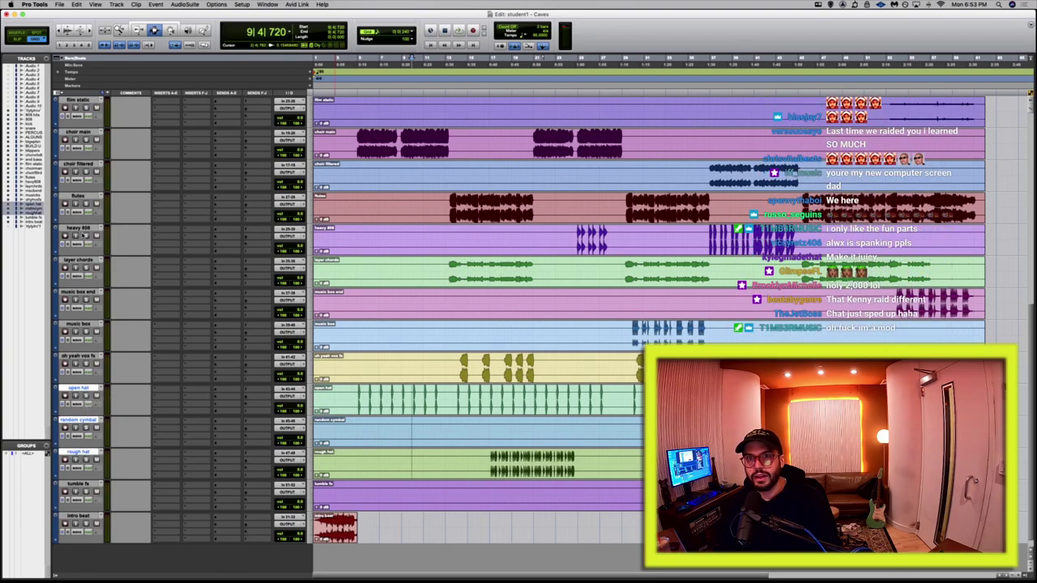
pyautogui.moveTo(84, 235); pyautogui.dragTo(81, 194)
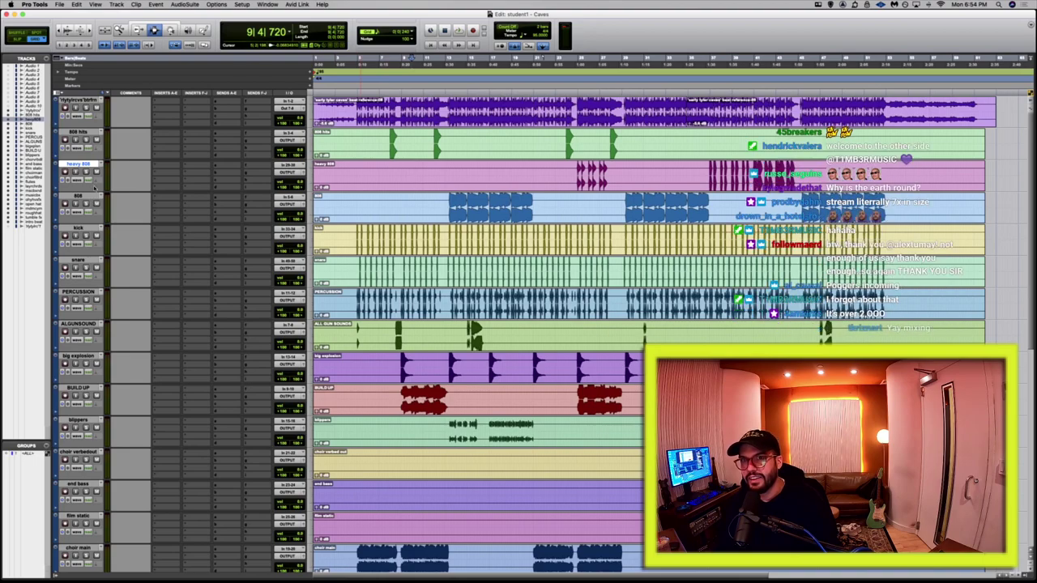
pyautogui.moveTo(81, 196); pyautogui.dragTo(87, 138)
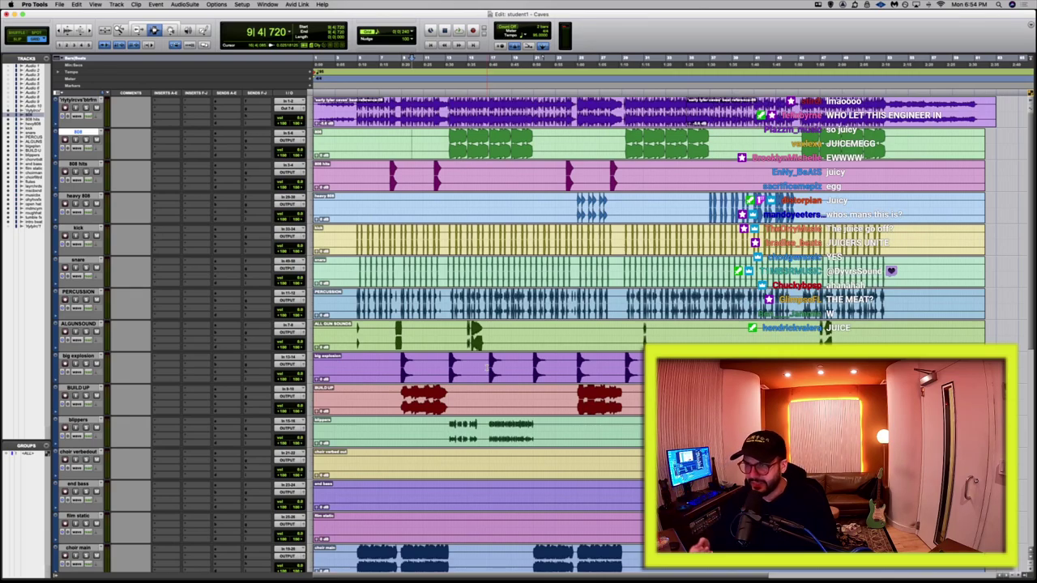
# Move the open hat, random cymbal and rough hat tracks together directly below snare.
pyautogui.scroll(-5, 528, 376)
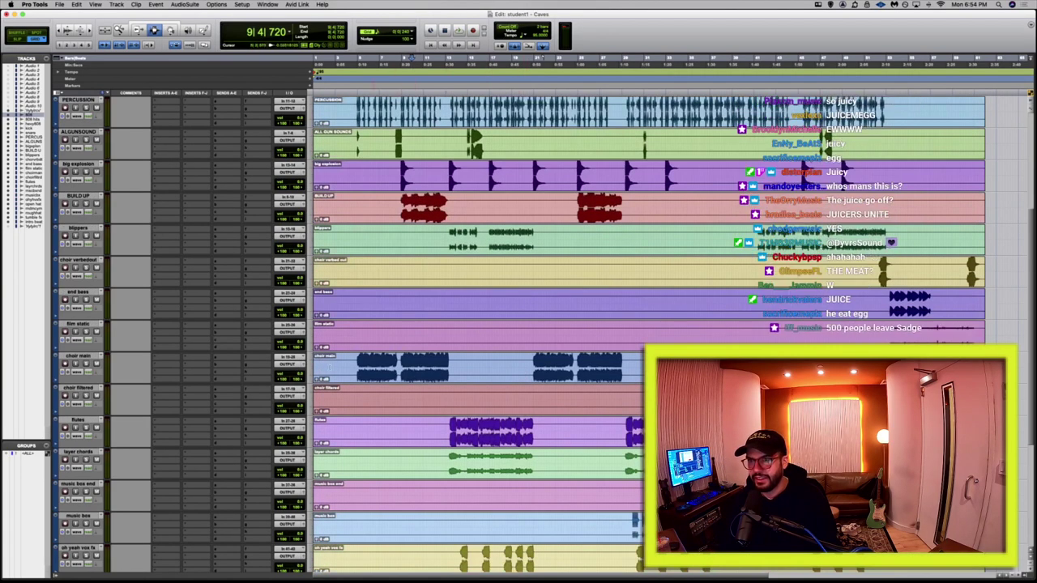
pyautogui.scroll(-5, 397, 375)
pyautogui.scroll(-1, 317, 374)
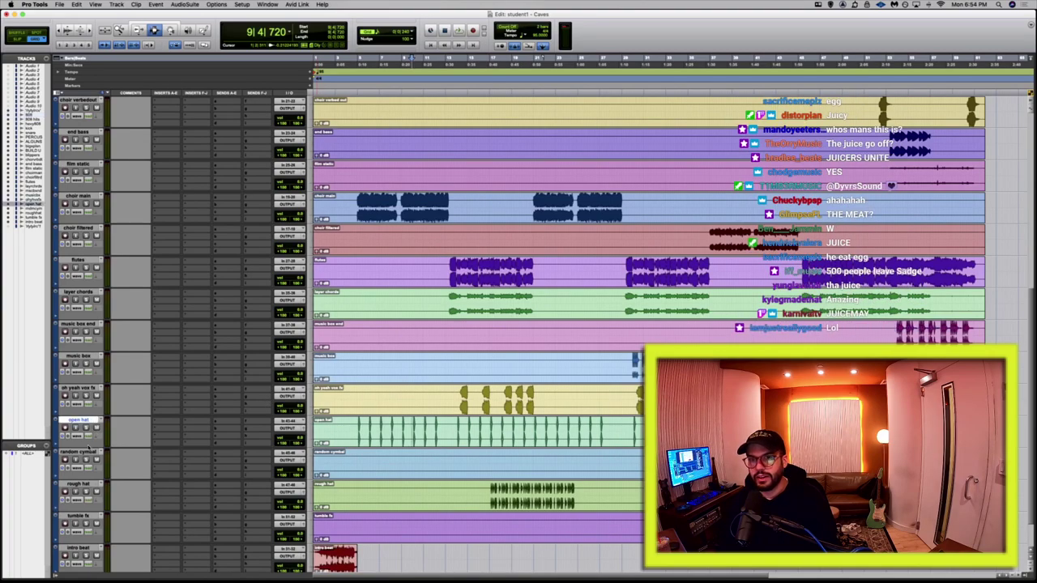
pyautogui.keyDown('shift'); pyautogui.click(84, 450); pyautogui.keyUp('shift')
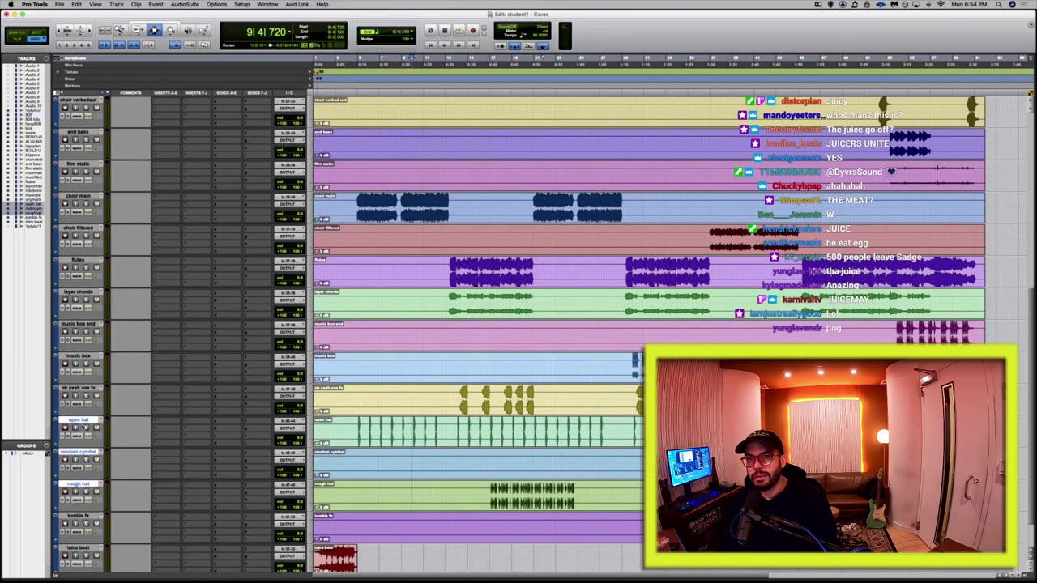
pyautogui.scroll(10, 82, 420)
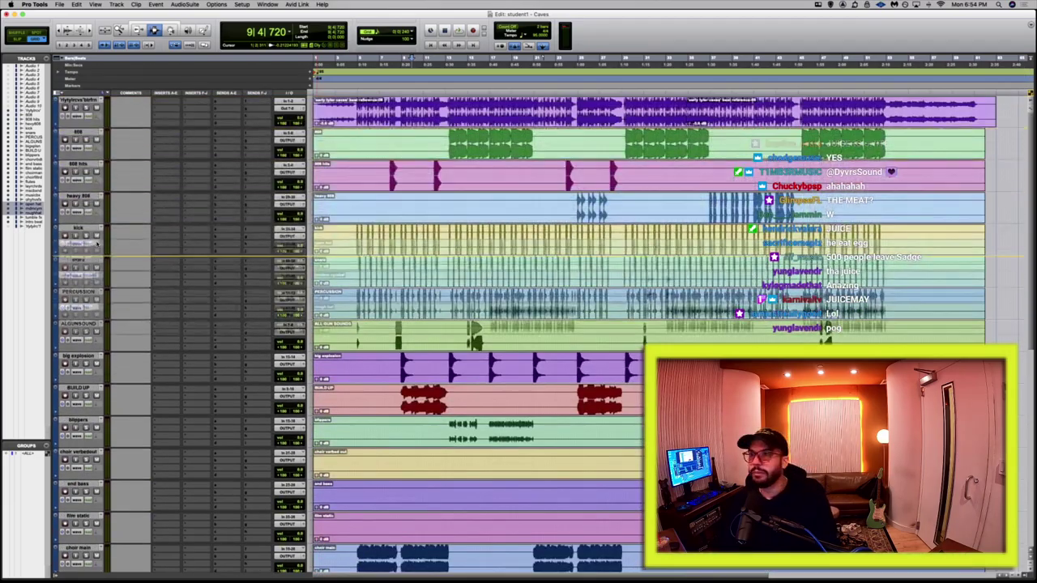
pyautogui.moveTo(81, 388); pyautogui.dragTo(322, 368)
pyautogui.click(486, 332)
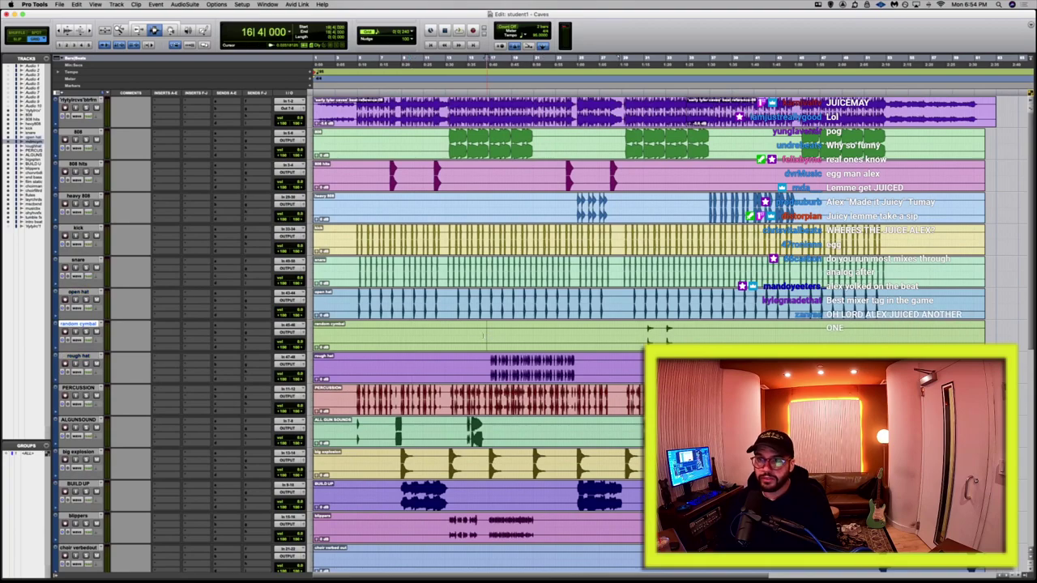
# Switch to the shortcuts PDF in Preview and look through its slides, including Zooming and Keyboard Focus Part 1.
pyautogui.moveTo(3, 510)
pyautogui.click(23, 409)
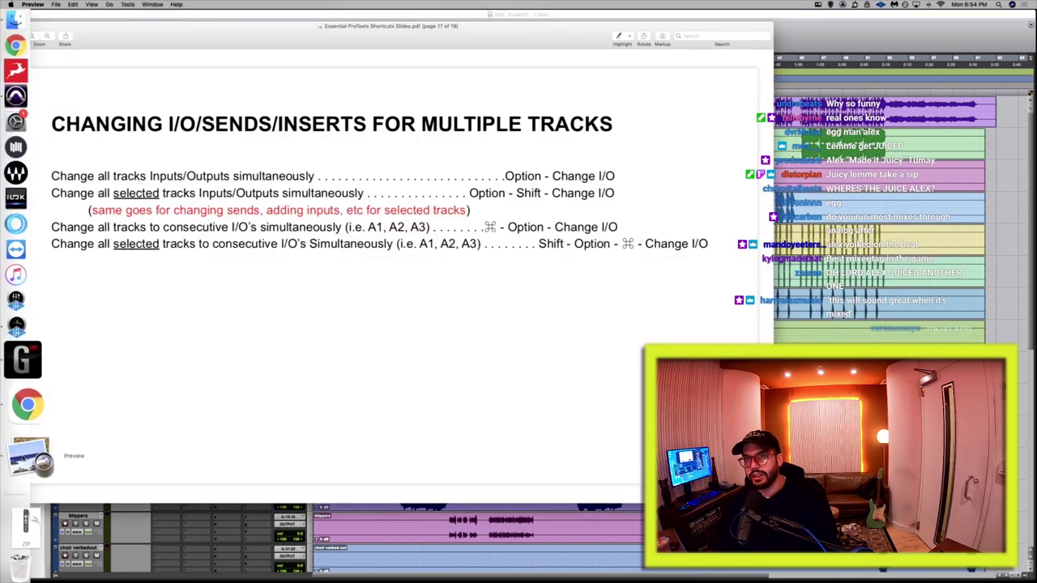
pyautogui.scroll(-5, 297, 405)
pyautogui.scroll(10, 297, 405)
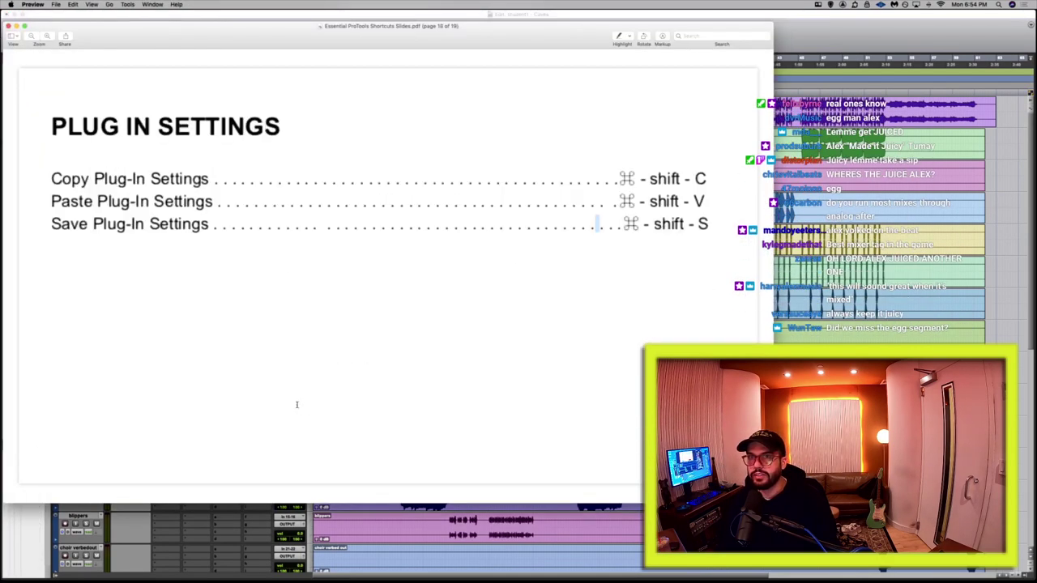
pyautogui.scroll(6, 298, 405)
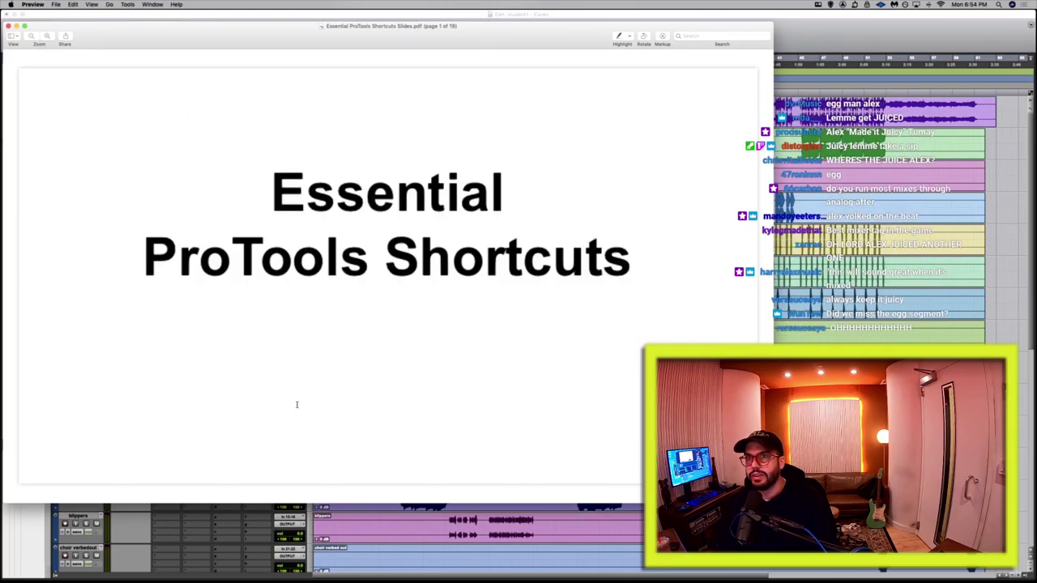
pyautogui.scroll(-4, 298, 405)
pyautogui.scroll(-13, 298, 405)
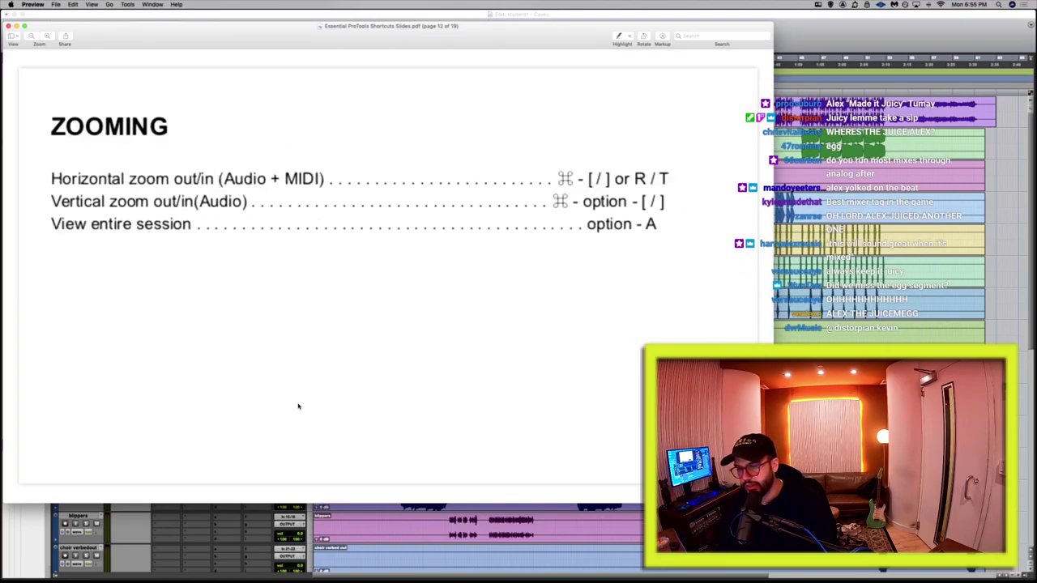
pyautogui.scroll(1, 297, 405)
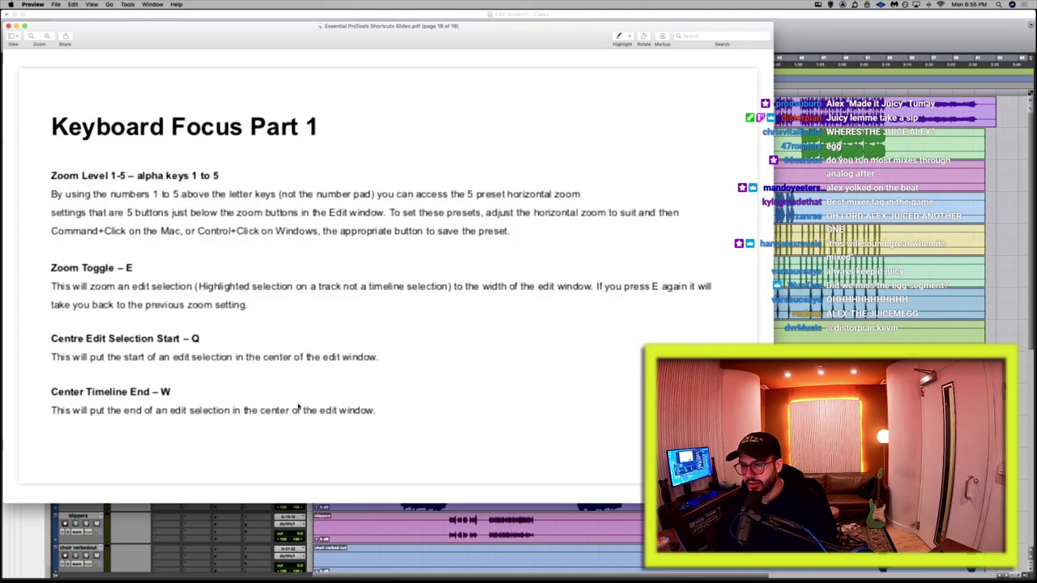
# Open Protools Signal flow.pdf from the Desktop folder and enlarge its window to read the Signal Flow slide.
pyautogui.scroll(-1, 297, 405)
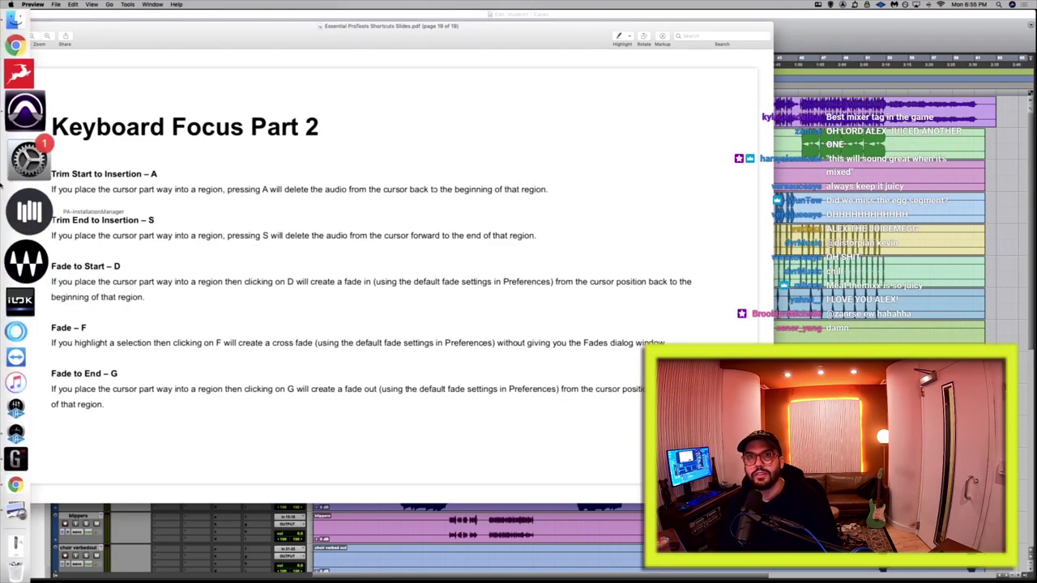
pyautogui.click(13, 77)
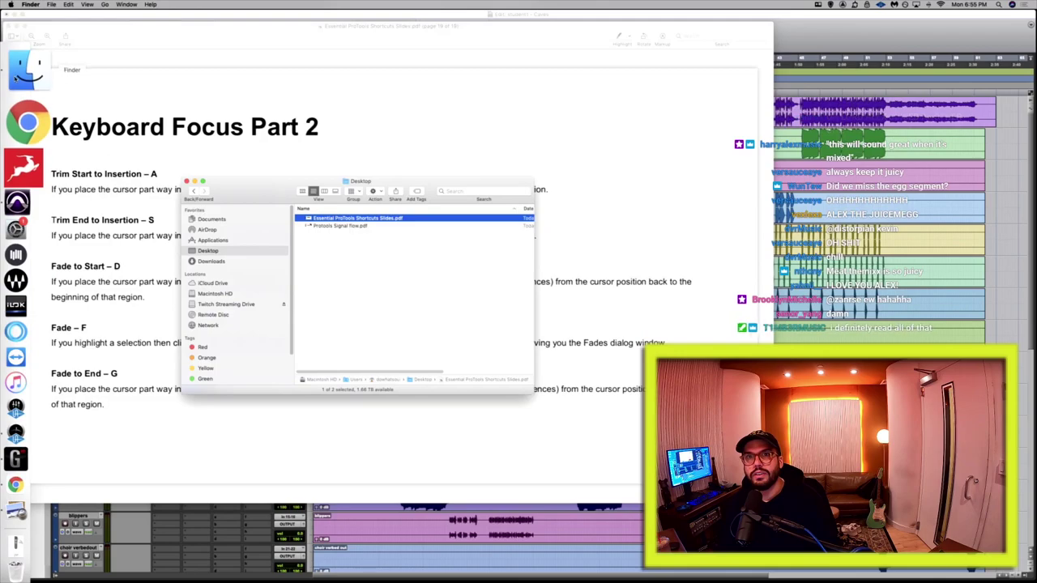
pyautogui.click(334, 226)
pyautogui.doubleClick(334, 227)
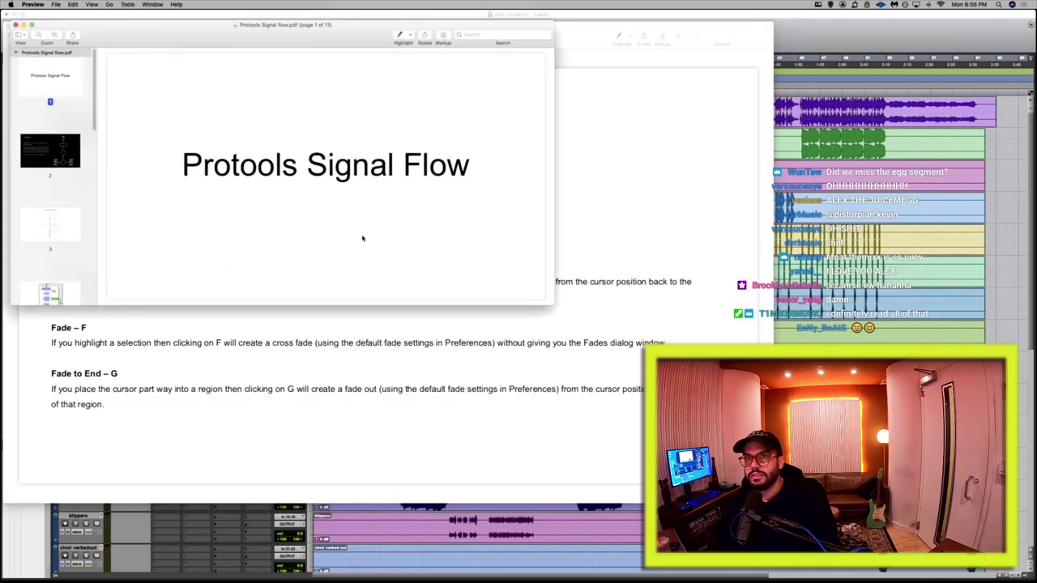
pyautogui.press('Down')
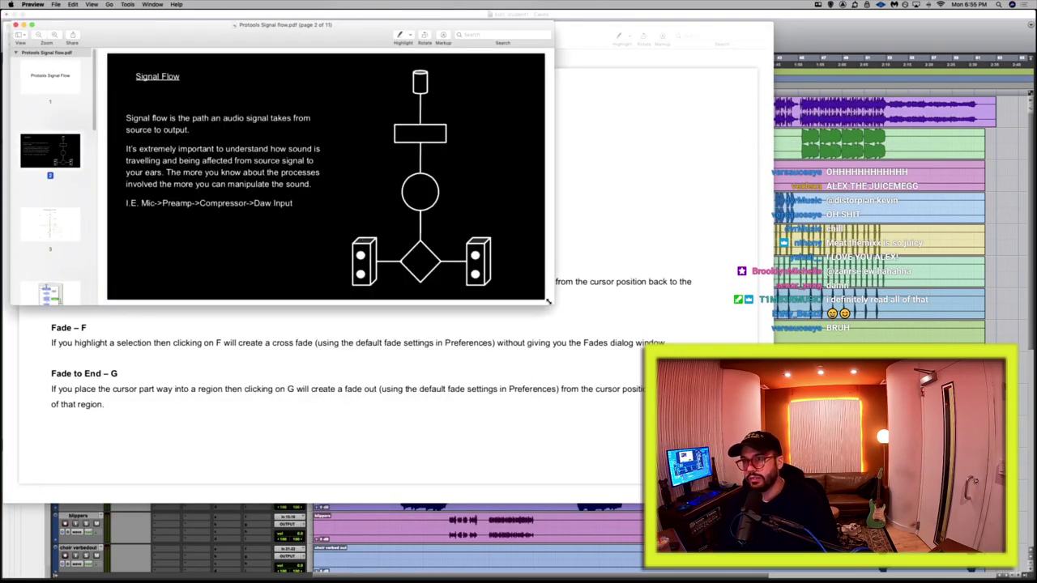
pyautogui.moveTo(554, 304); pyautogui.dragTo(819, 555)
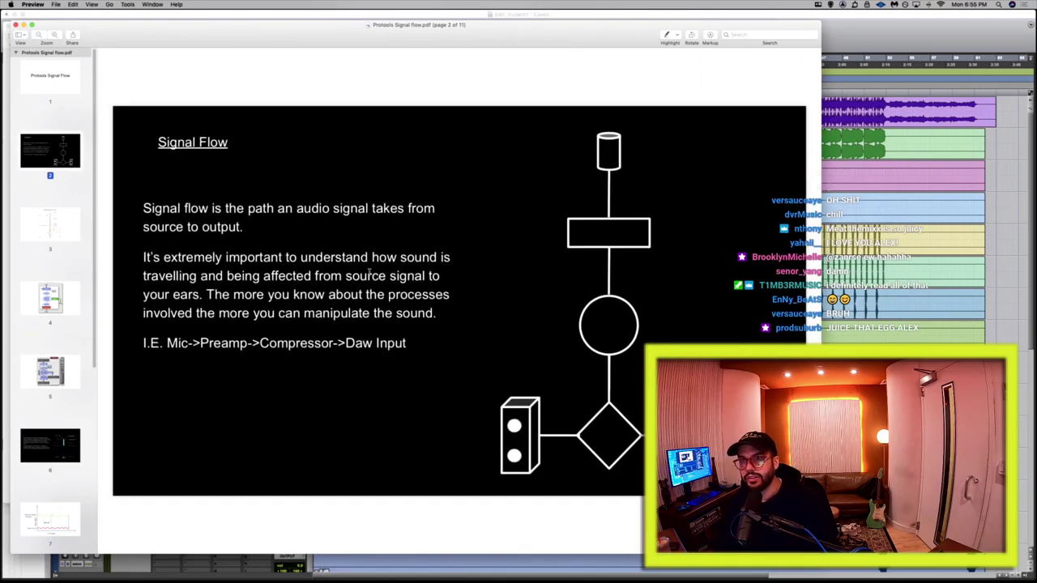
# Look through the signal flow slides, covering the recording flow chart, audio track routing, gain staging, noise floor and transport counters.
pyautogui.press('Down')
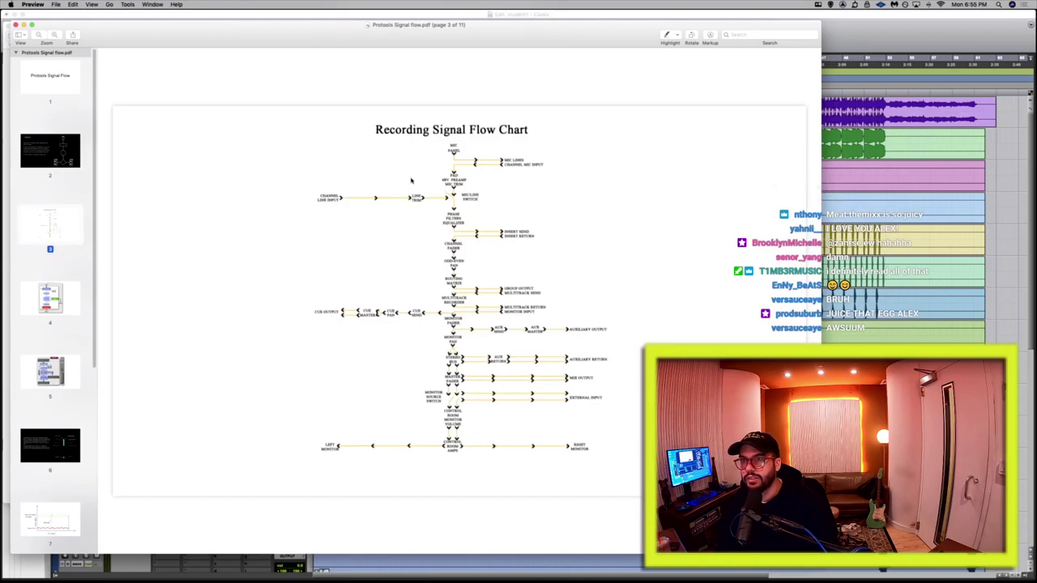
pyautogui.press('Down')
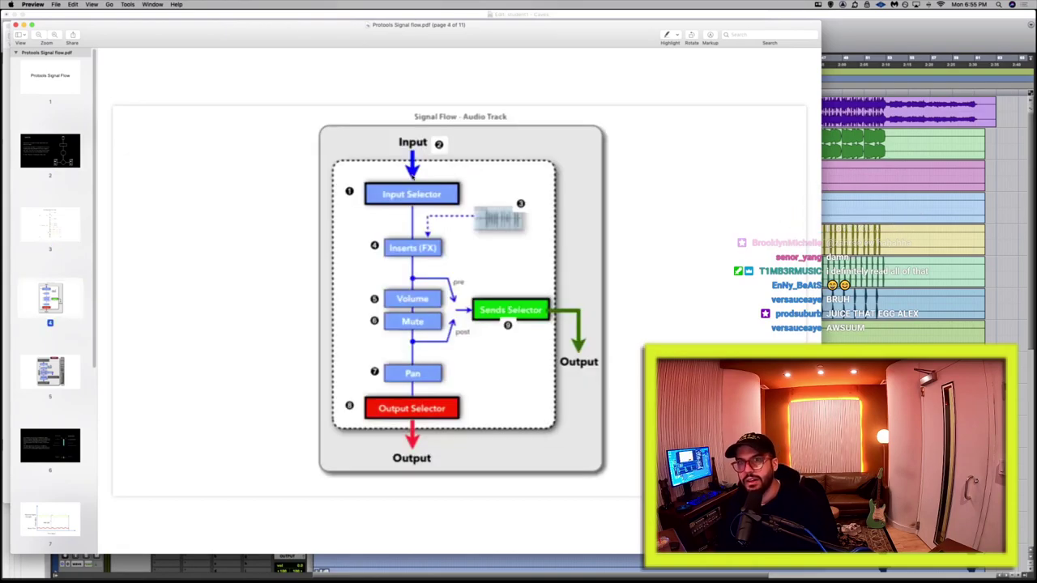
pyautogui.press('Down')
pyautogui.press('Down')
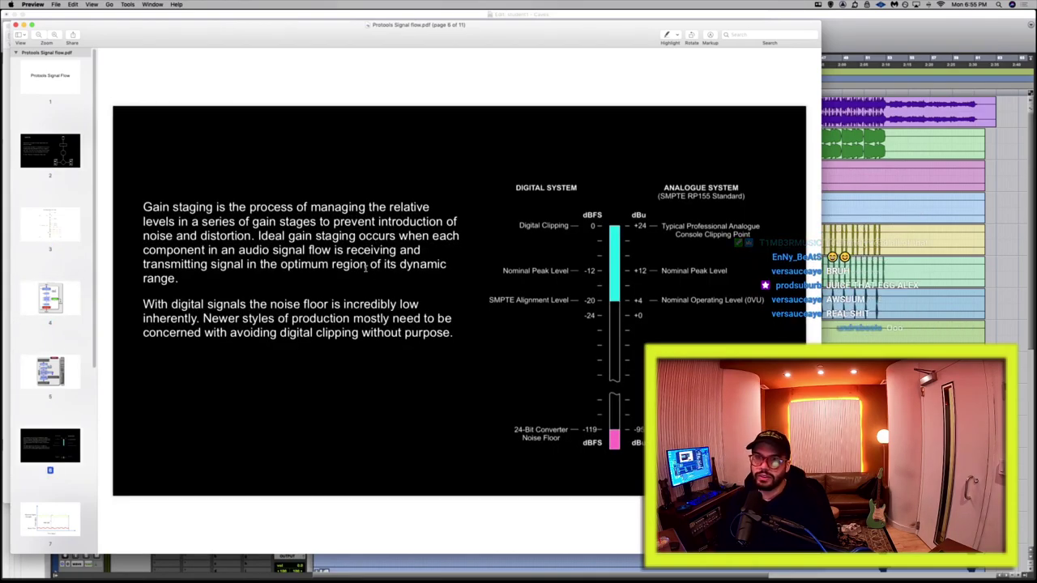
pyautogui.press('Down')
pyautogui.press('Down')
pyautogui.press('Down')
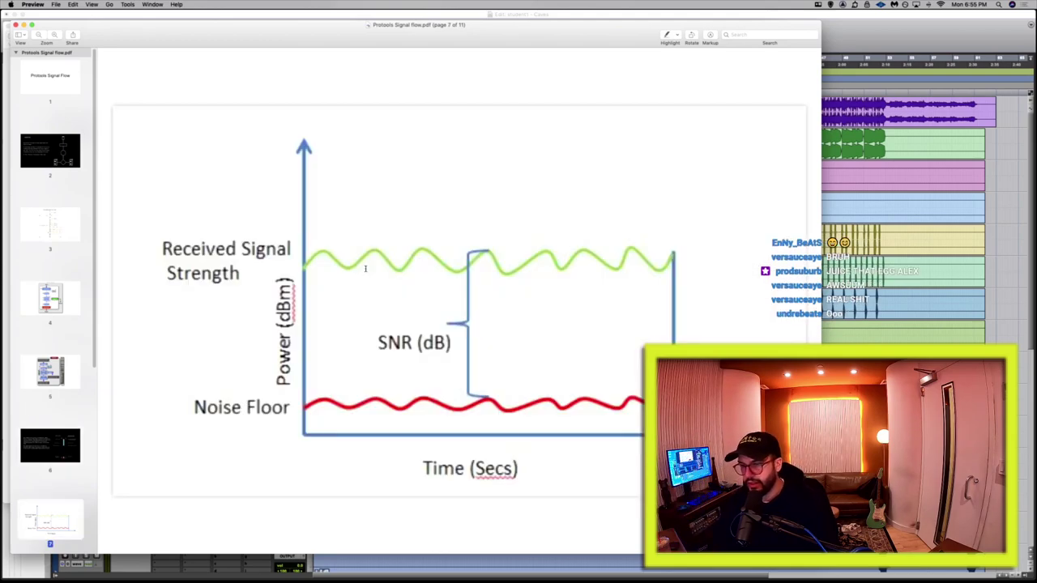
pyautogui.press('Down')
pyautogui.press('Down')
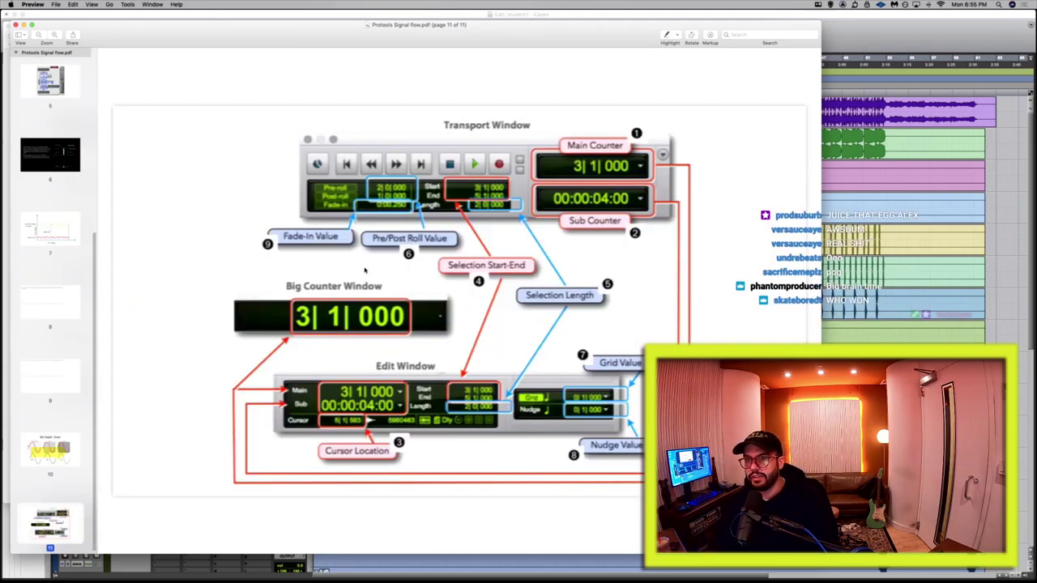
# Close both open PDFs and the Desktop folder window to uncover the session.
pyautogui.press('super+w')
pyautogui.press('super+w')
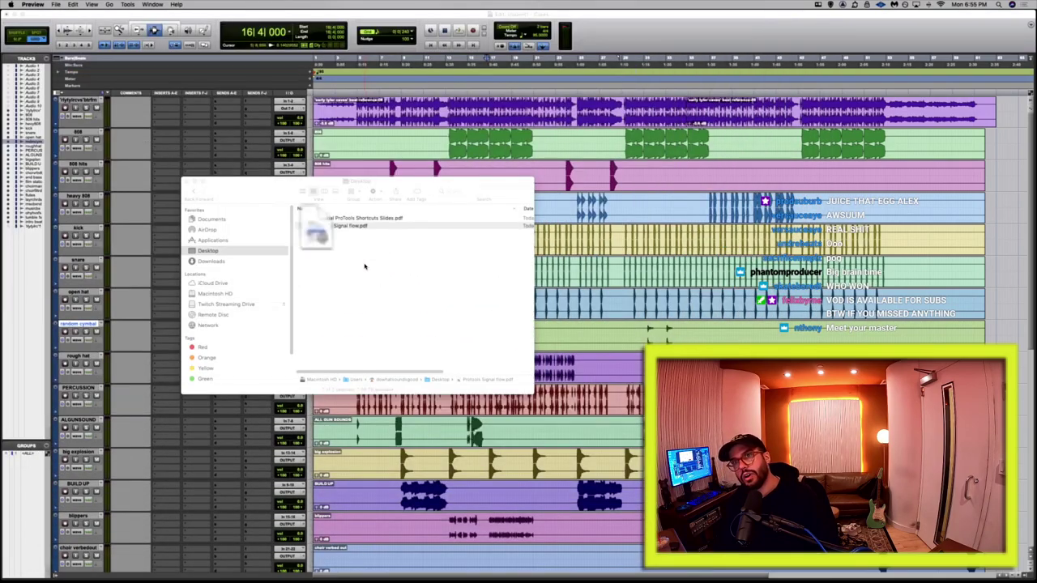
pyautogui.press('super+w')
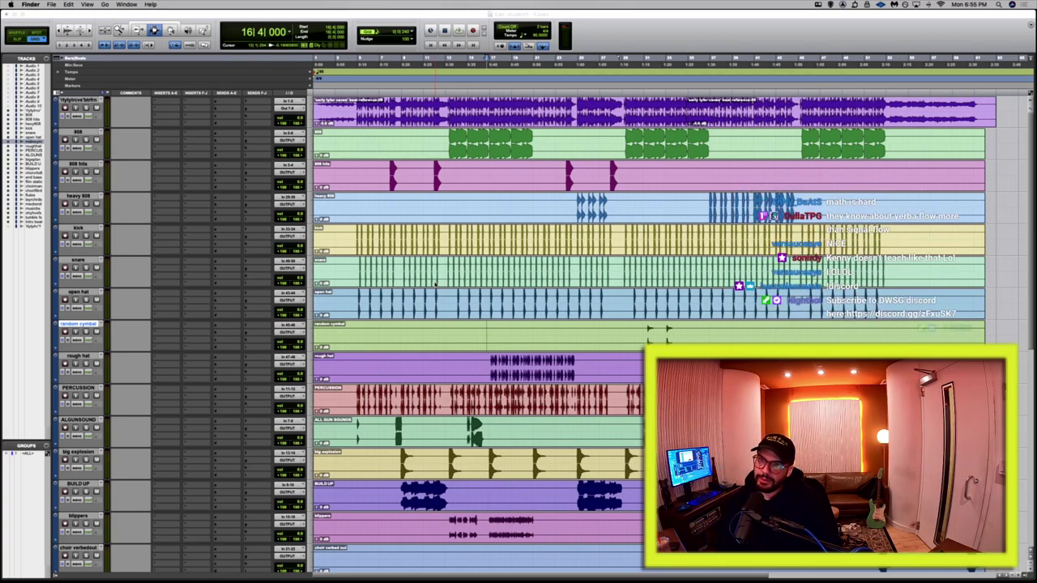
pyautogui.press('space')
pyautogui.press('space')
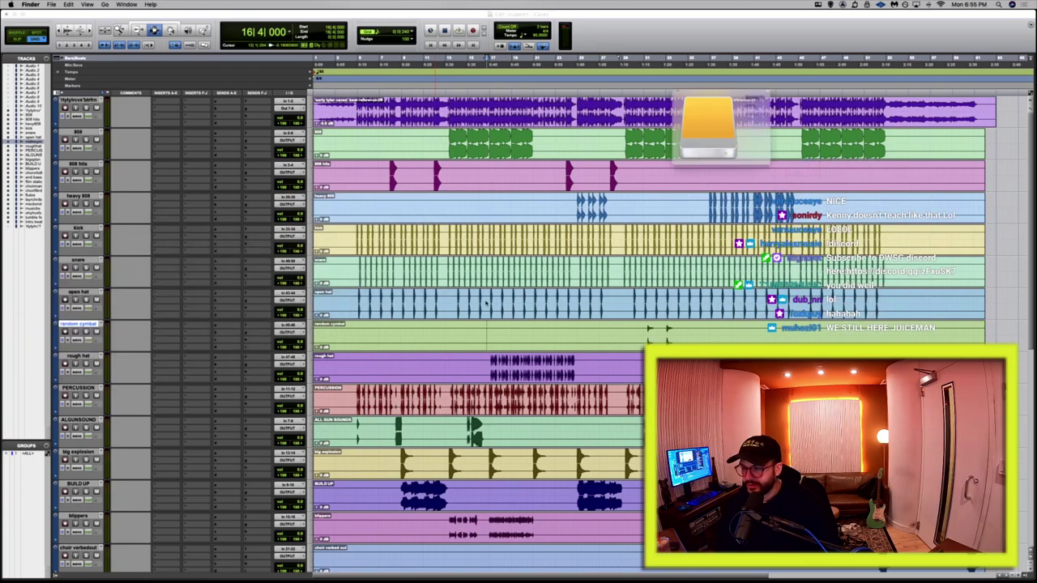
# Play the beat from around bar 16 and examine the remaining tracks down to intro beat, then stop playback.
pyautogui.click(447, 293)
pyautogui.press('space')
pyautogui.scroll(-10, 531, 339)
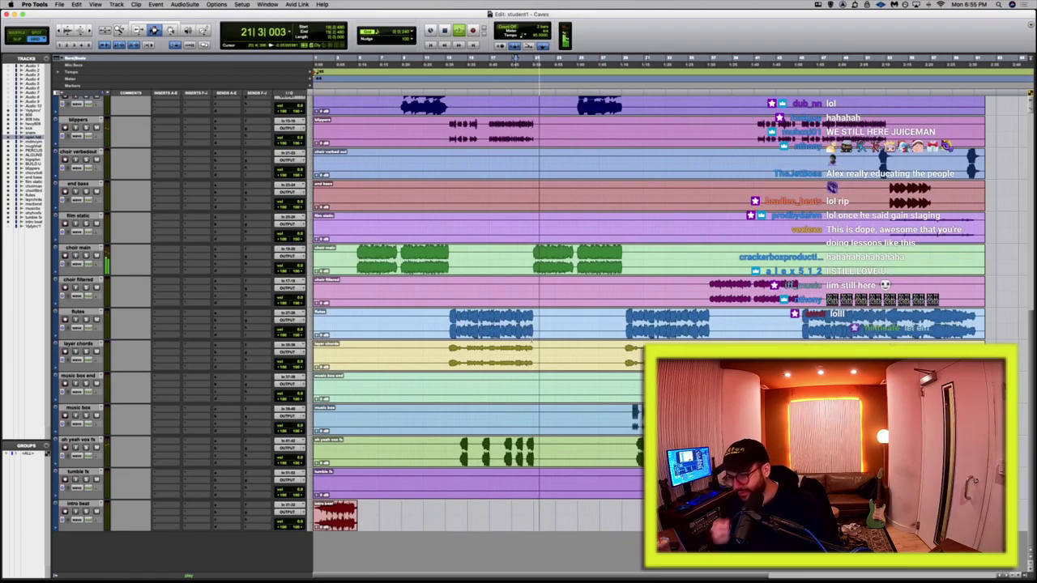
pyautogui.press('space')
pyautogui.scroll(3, 519, 371)
pyautogui.scroll(10, 519, 371)
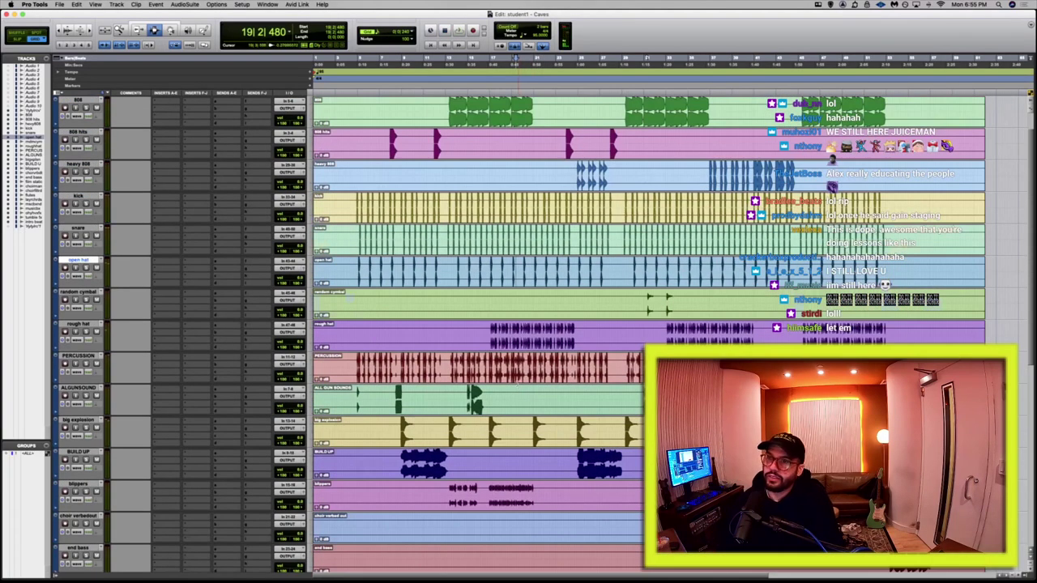
pyautogui.press('space')
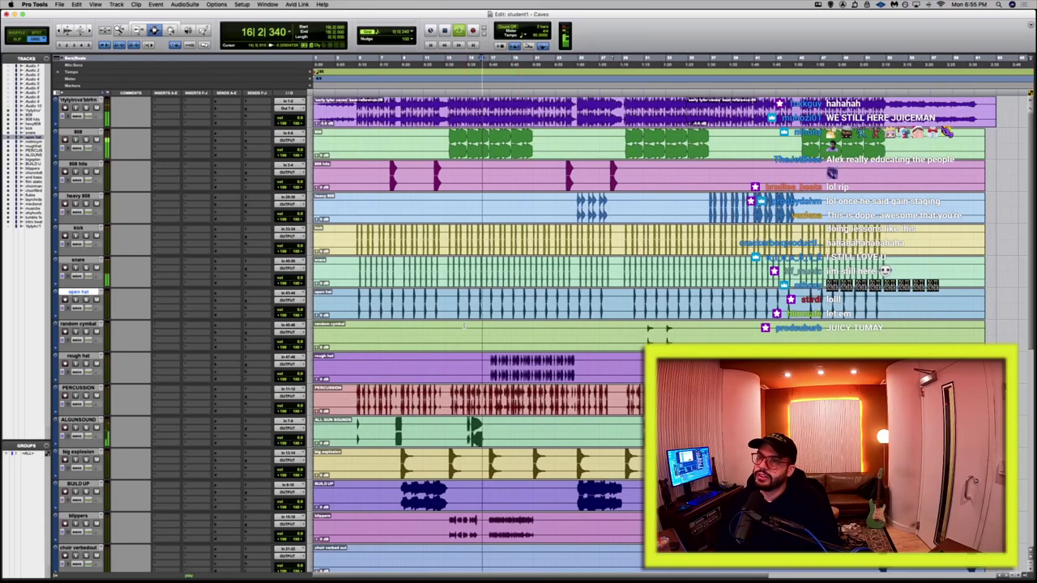
pyautogui.scroll(-12, 465, 322)
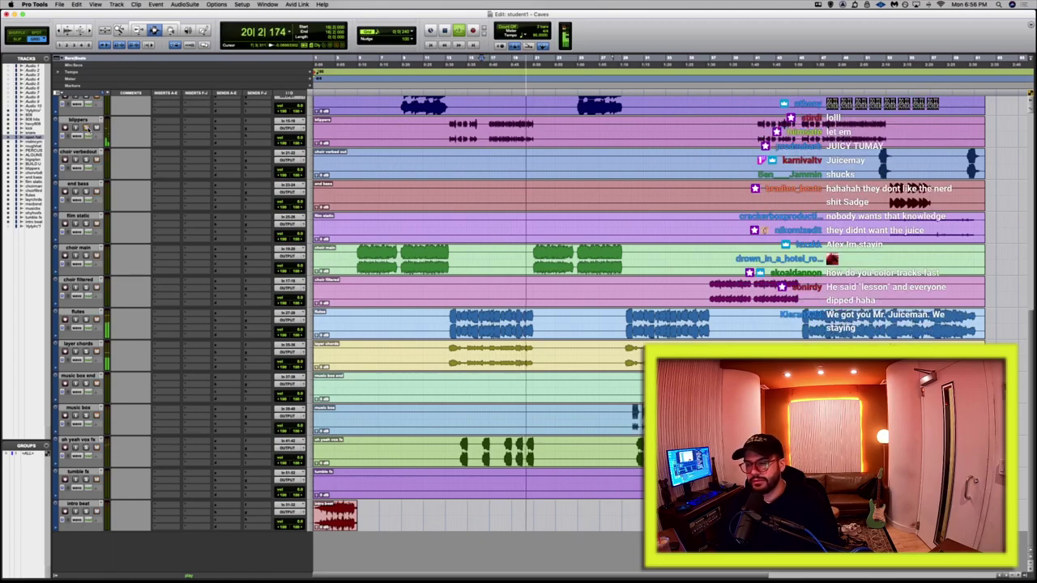
pyautogui.press('space')
# Play from the start of the blippers part near bar 14, move the blippers track directly above flutes, and stop playback.
pyautogui.scroll(3, 111, 131)
pyautogui.click(459, 237)
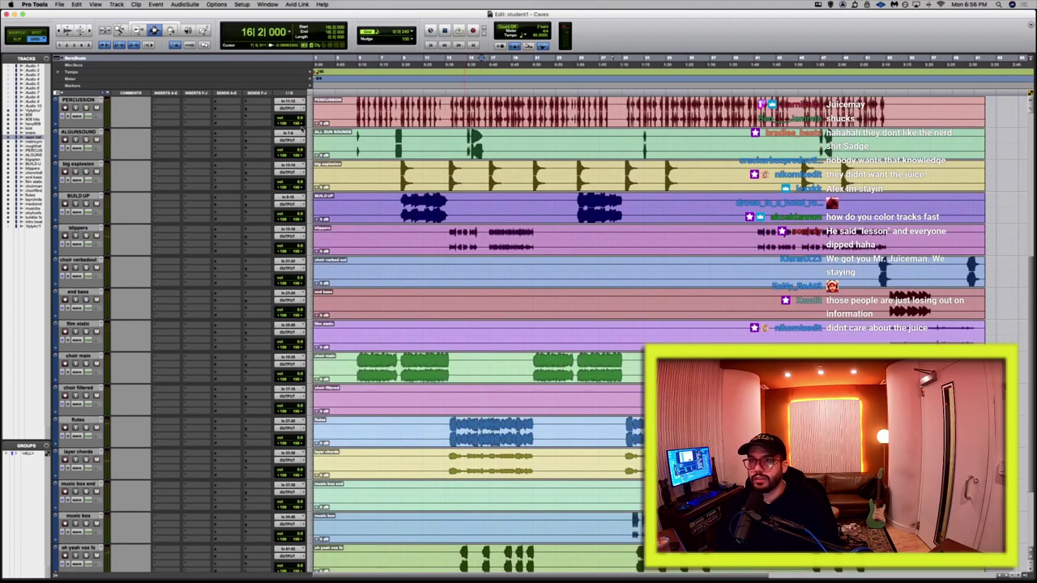
pyautogui.press('space')
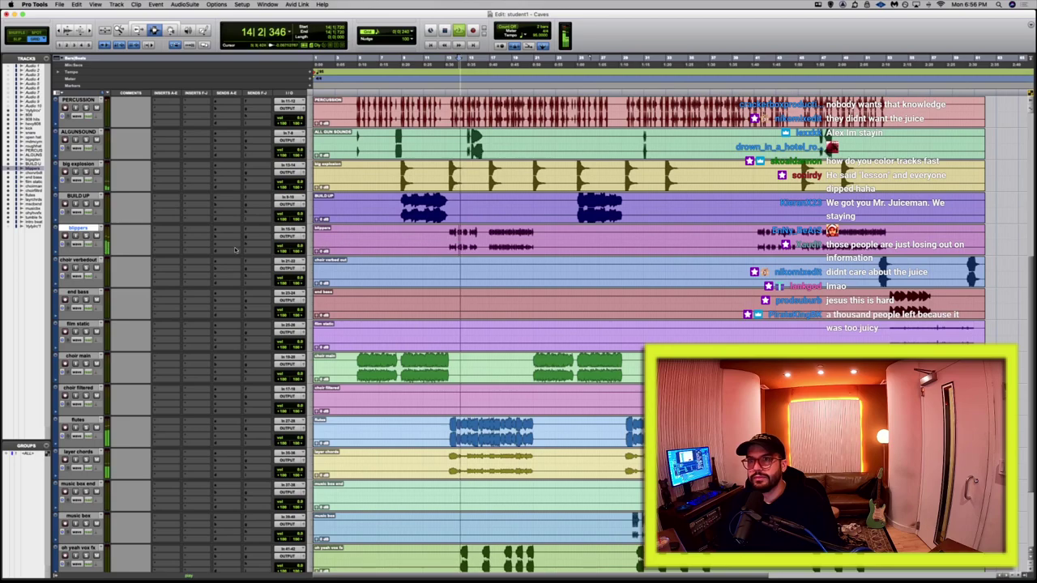
pyautogui.moveTo(77, 229); pyautogui.dragTo(75, 414)
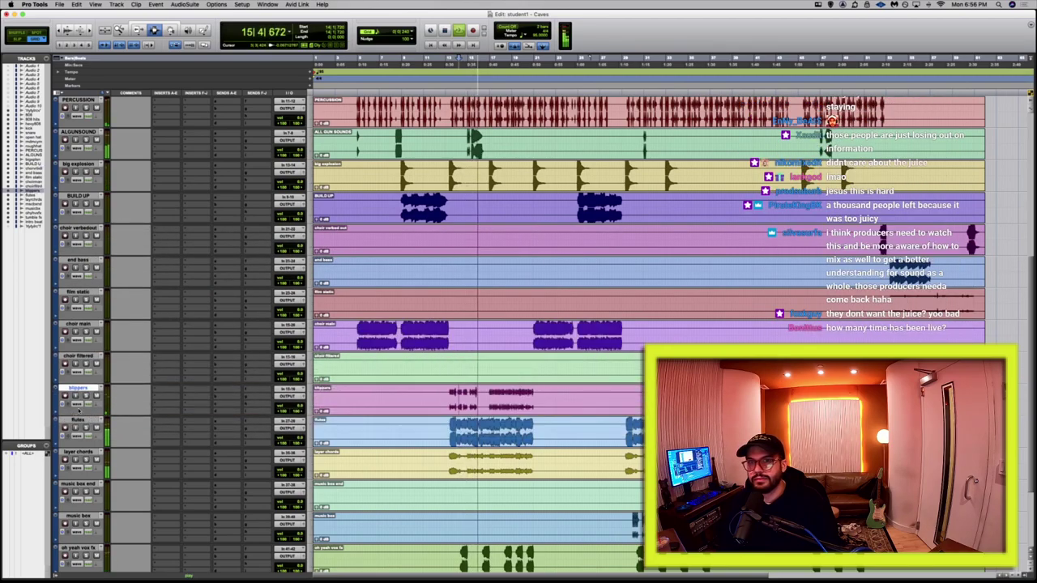
pyautogui.press('space')
# Listen to the flutes section from bar 15 while checking the tracks below it.
pyautogui.click(468, 429)
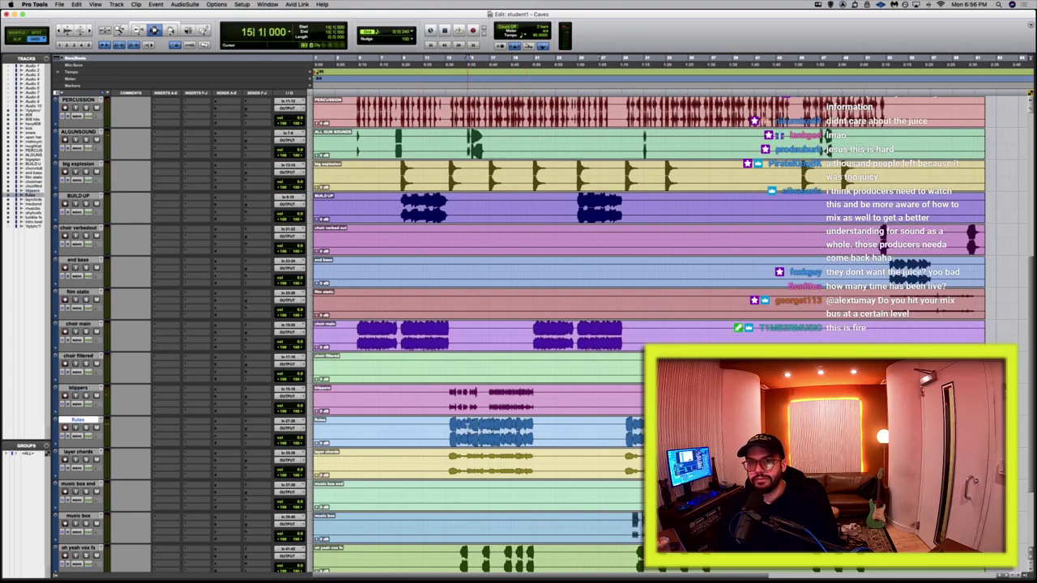
pyautogui.press('space')
pyautogui.scroll(-3, 256, 478)
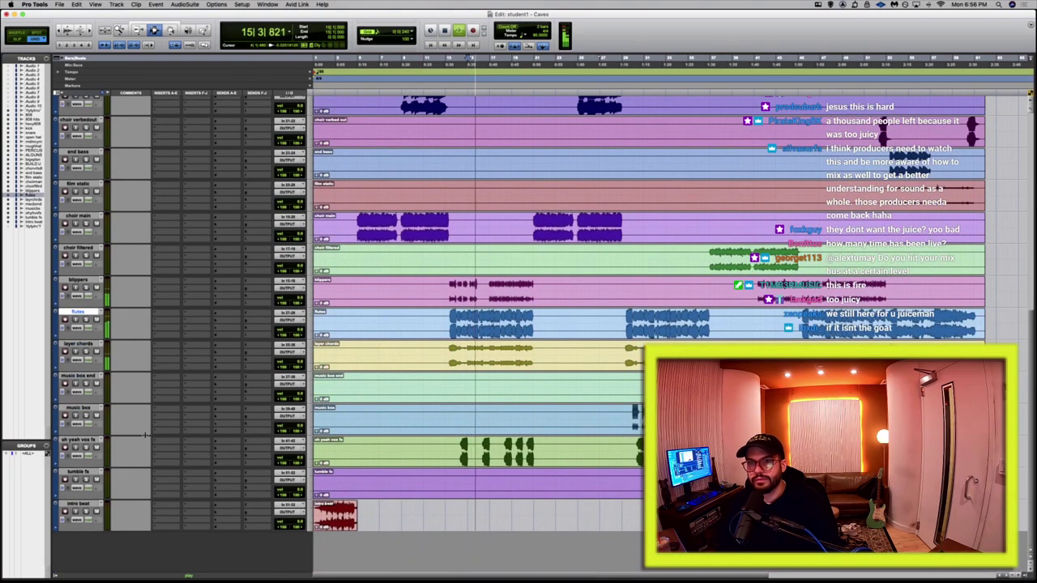
pyautogui.press('space')
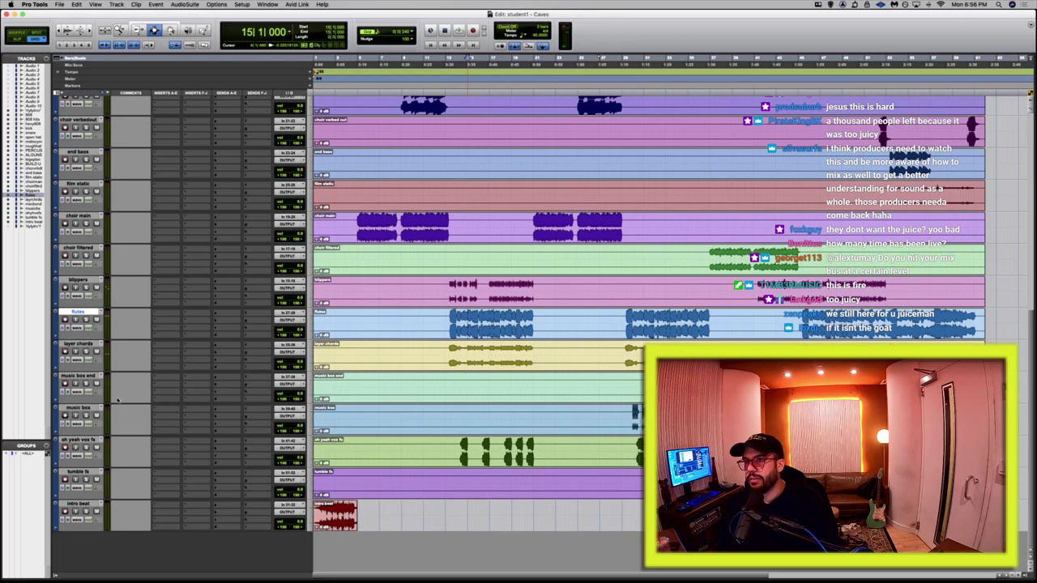
# Group the end bass, film static and music box end tracks in that order directly above tumble fx.
pyautogui.moveTo(83, 375); pyautogui.dragTo(93, 216)
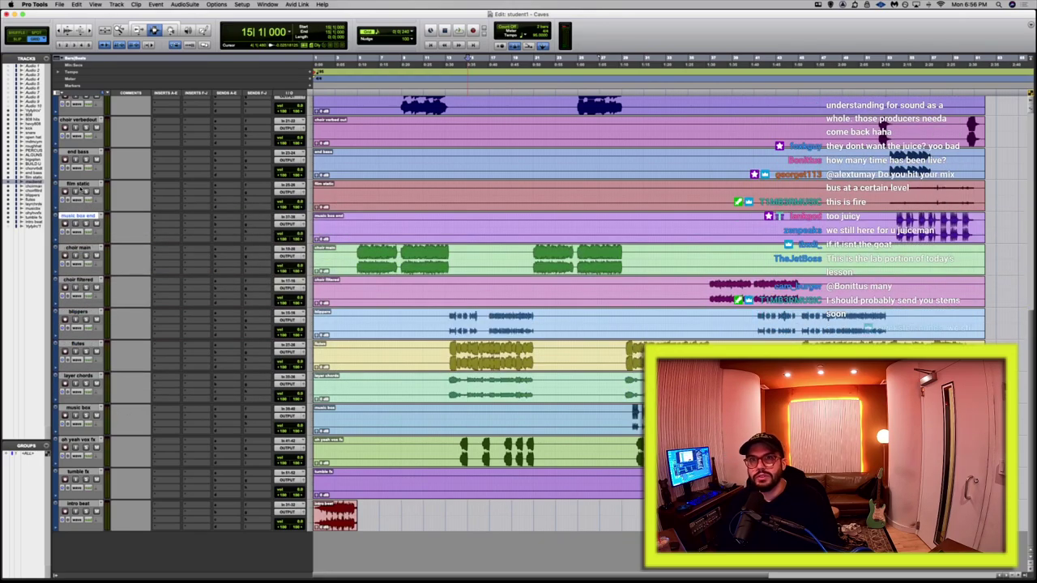
pyautogui.keyDown('shift'); pyautogui.click(78, 183); pyautogui.keyUp('shift')
pyautogui.moveTo(77, 184); pyautogui.dragTo(133, 470)
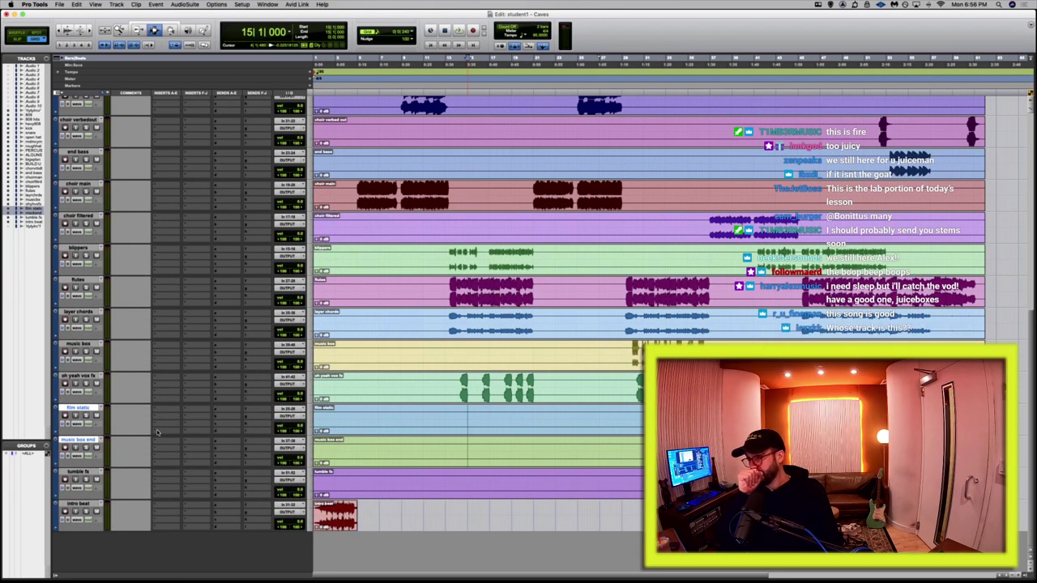
pyautogui.scroll(3, 120, 303)
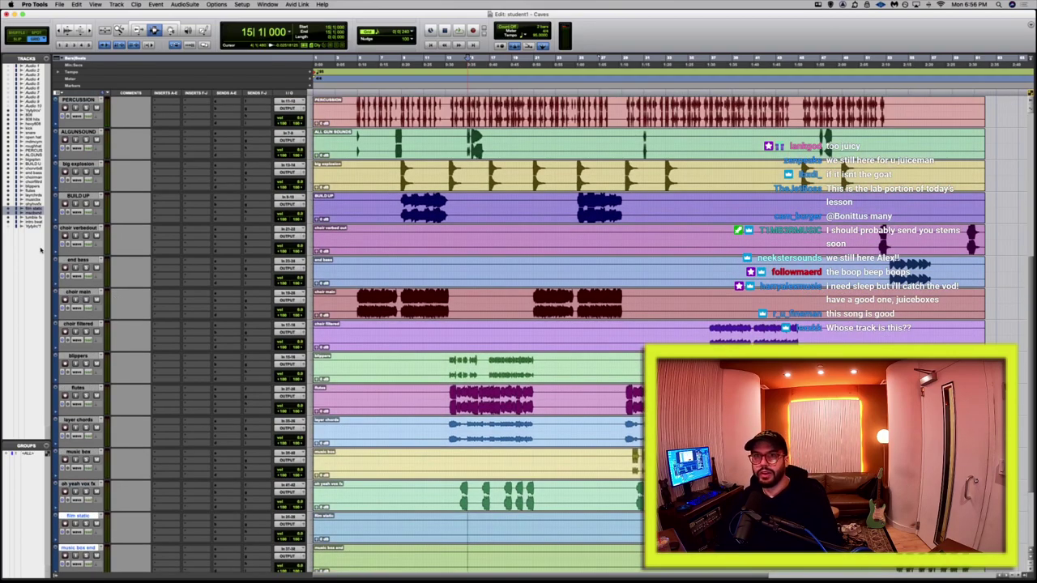
pyautogui.scroll(-3, 121, 324)
pyautogui.moveTo(77, 407); pyautogui.dragTo(121, 412)
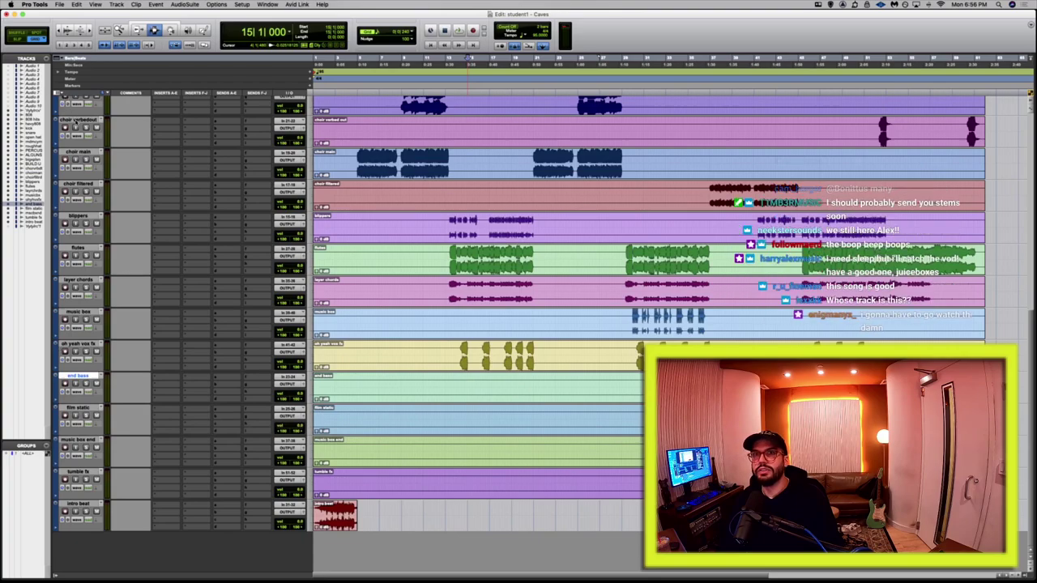
# Arrange the choir tracks in the order choir main, choir filtered, choir verbedout.
pyautogui.moveTo(65, 119); pyautogui.dragTo(106, 170)
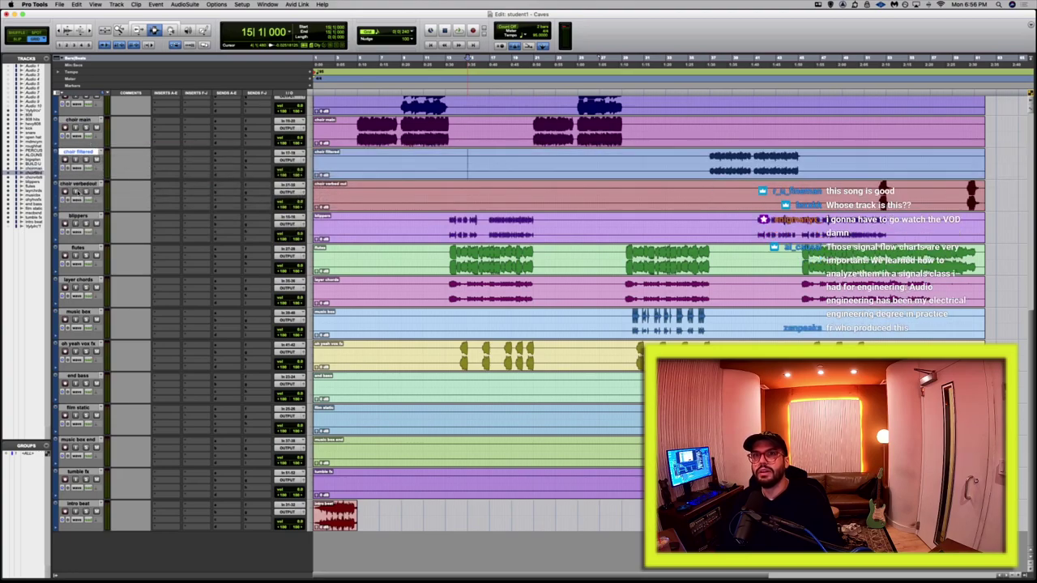
pyautogui.click(78, 183)
pyautogui.scroll(3, 148, 236)
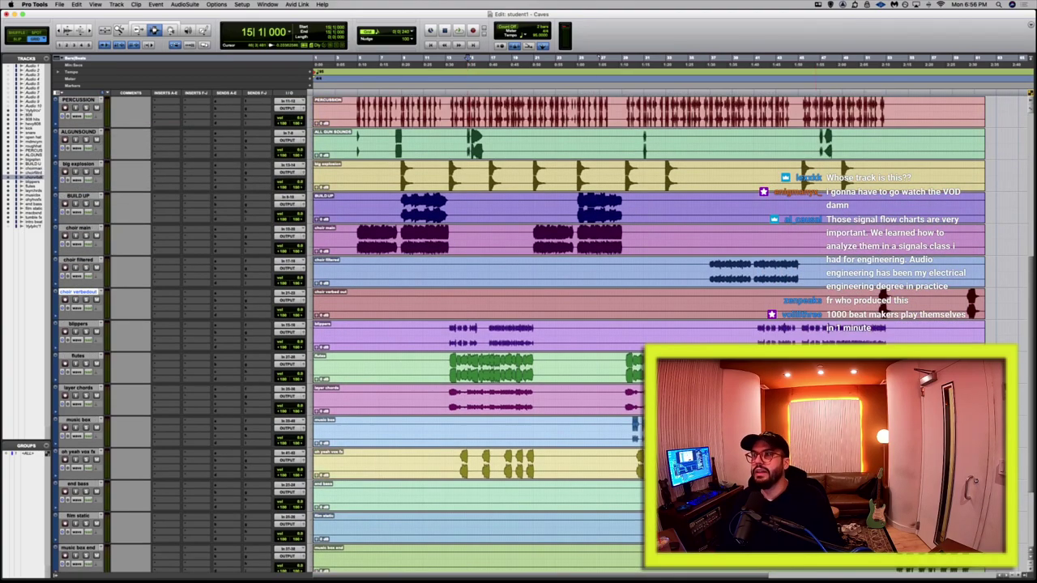
# Zoom the timeline out one level and review the full track order from intro beat up to the beat reference.
pyautogui.moveTo(932, 304); pyautogui.dragTo(977, 304)
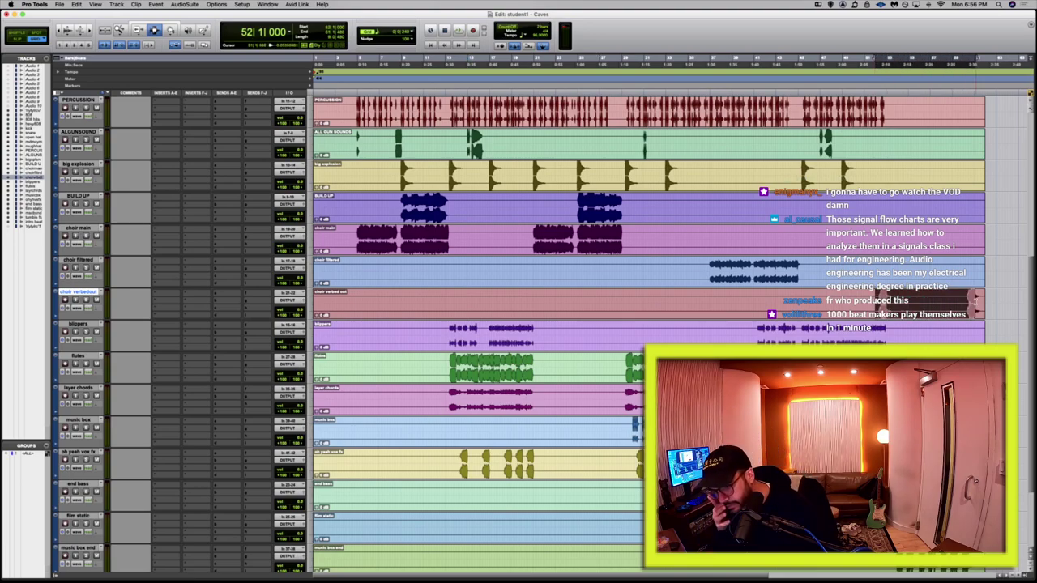
pyautogui.press('super+bracketleft')
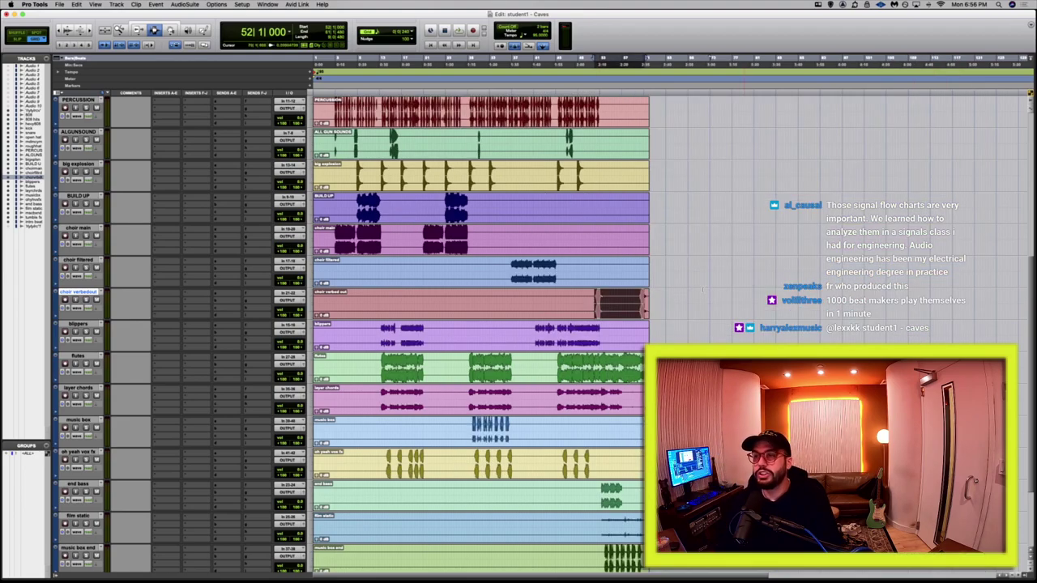
pyautogui.click(431, 298)
pyautogui.scroll(-3, 432, 298)
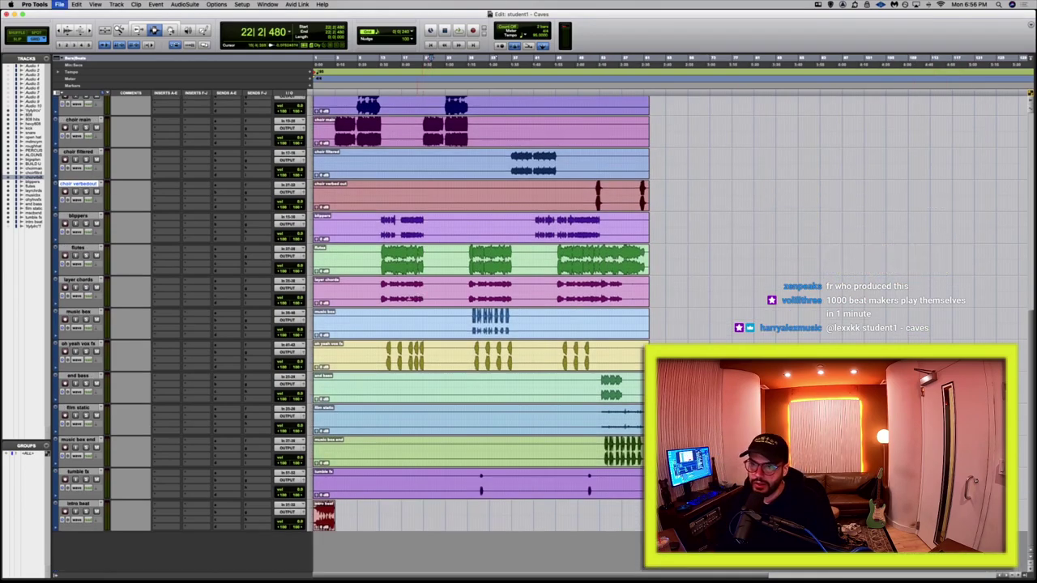
pyautogui.scroll(8, 341, 345)
pyautogui.scroll(4, 341, 344)
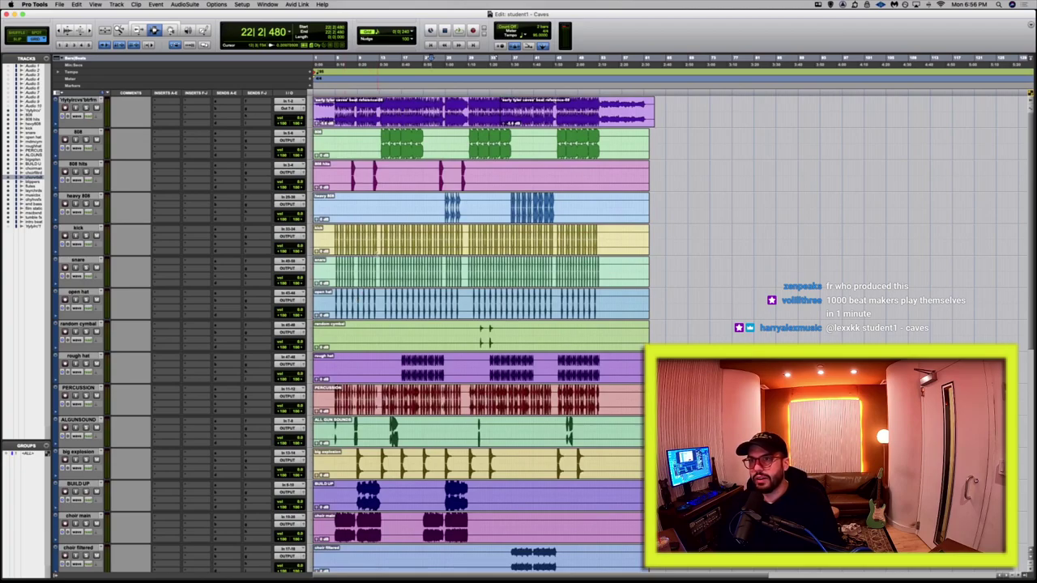
# Select the snare track and try to add Student 1 - Wannabe - Mix 1.wav from the Work Mixes folder for import.
pyautogui.click(77, 259)
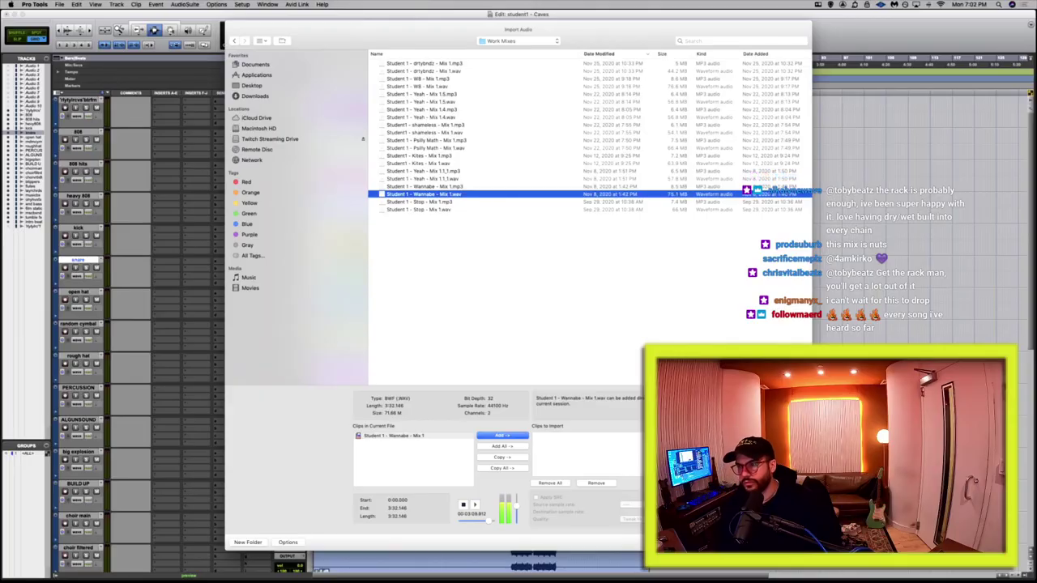
pyautogui.click(502, 436)
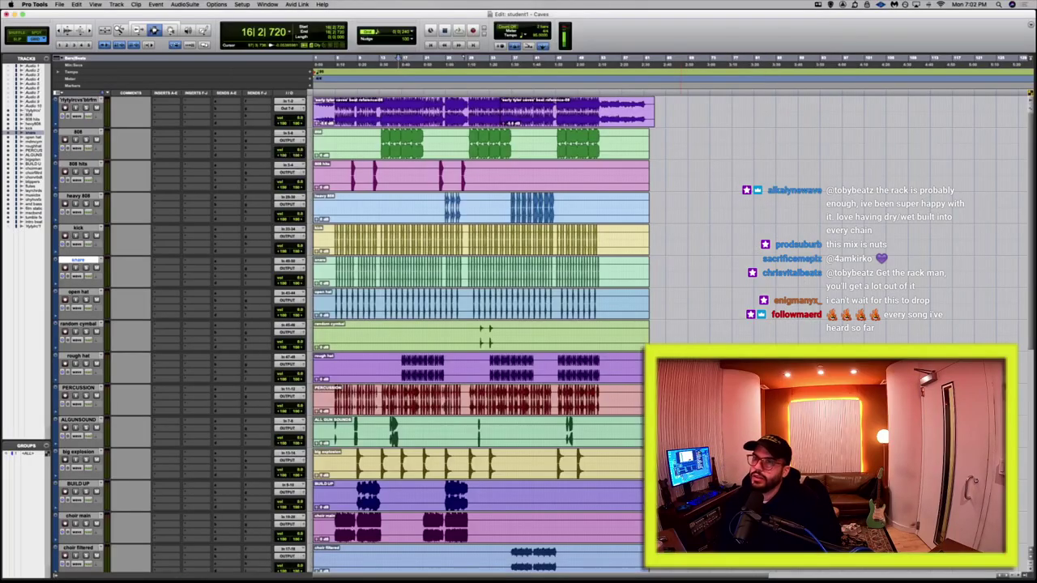
# Select every beat track from 808 through intro beat, leaving out the beat reference, and check the selection across the whole track list.
pyautogui.press('super+bracketright')
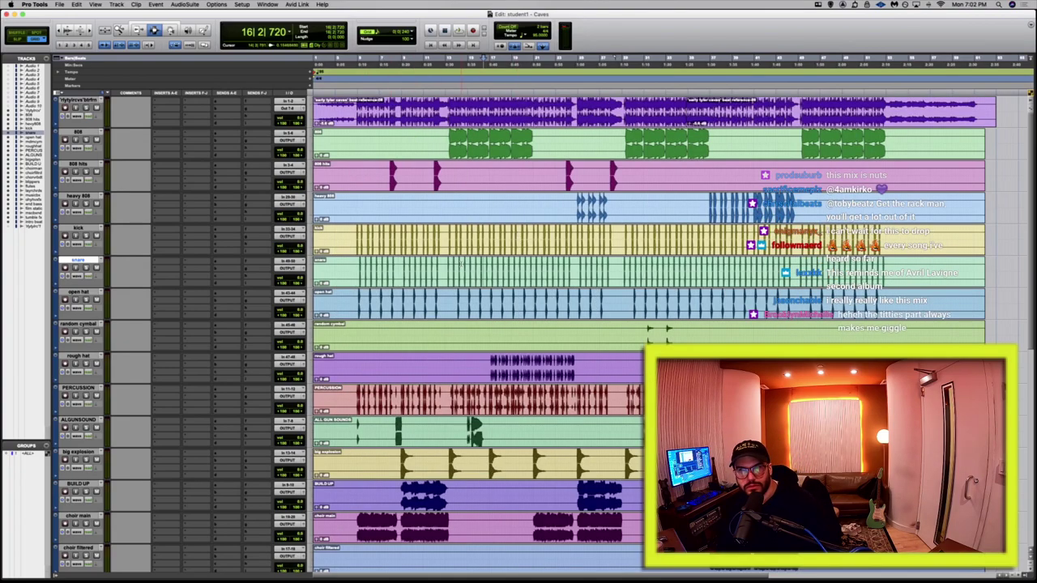
pyautogui.scroll(-10, 256, 439)
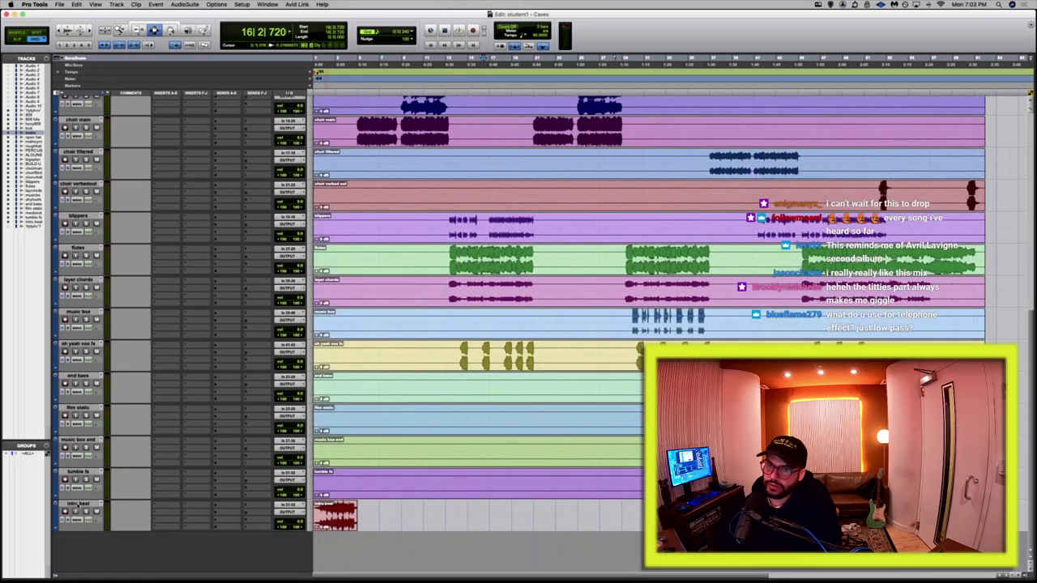
pyautogui.scroll(8, 78, 504)
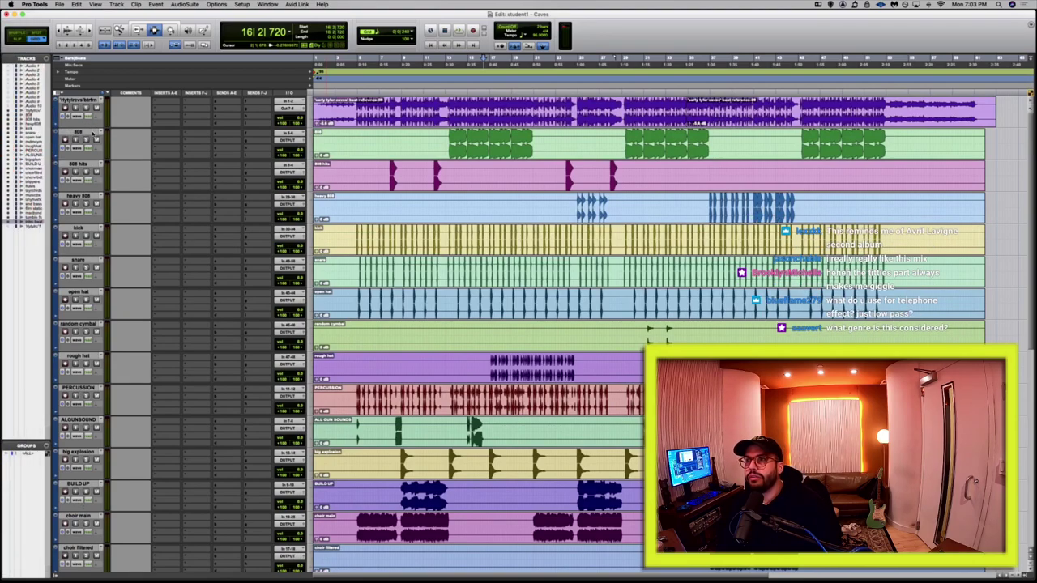
pyautogui.keyDown('alt'); pyautogui.click(93, 132); pyautogui.keyUp('alt')
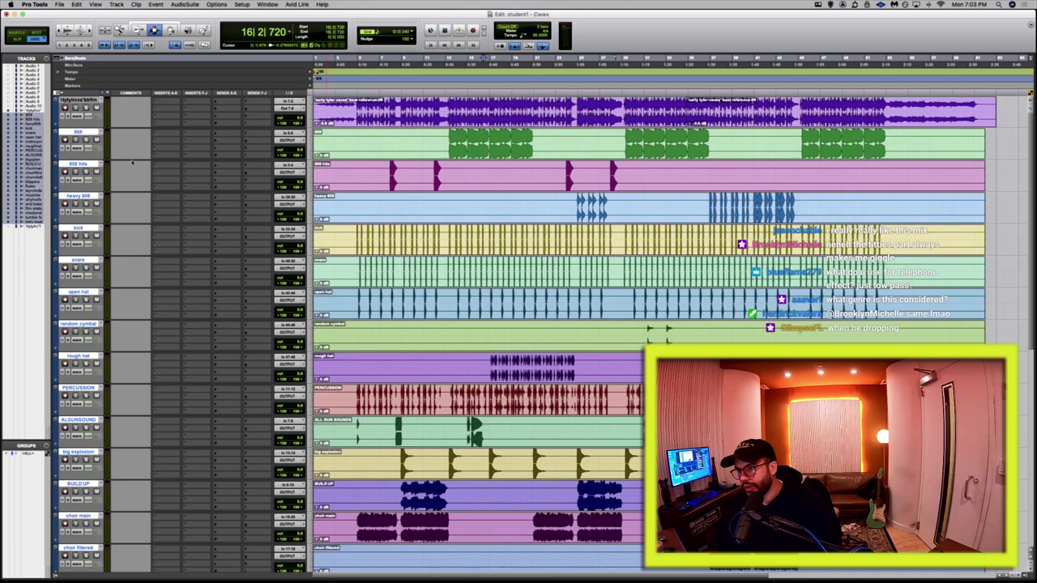
pyautogui.scroll(-10, 387, 189)
pyautogui.scroll(-3, 388, 189)
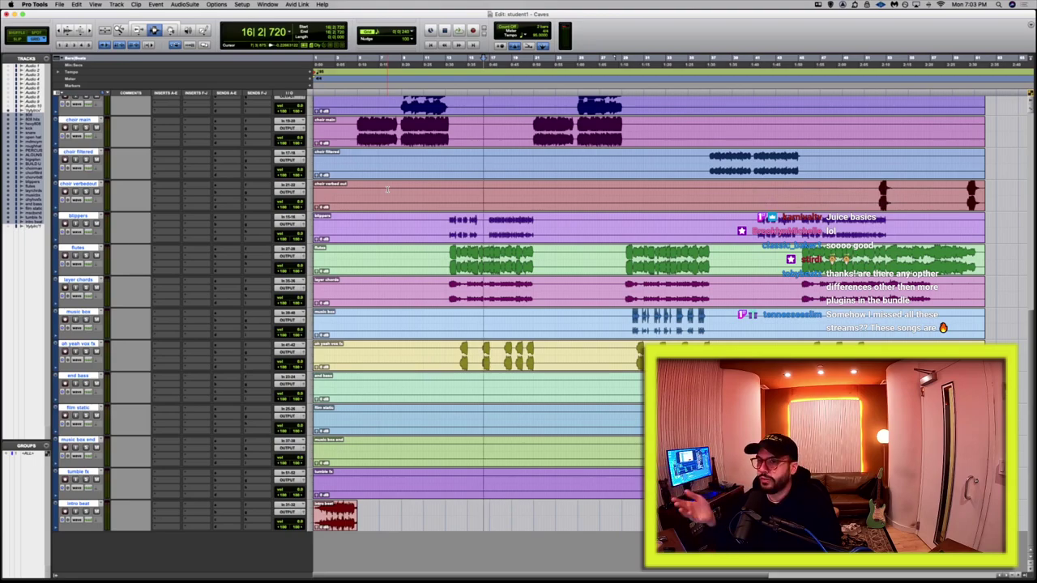
pyautogui.scroll(10, 388, 190)
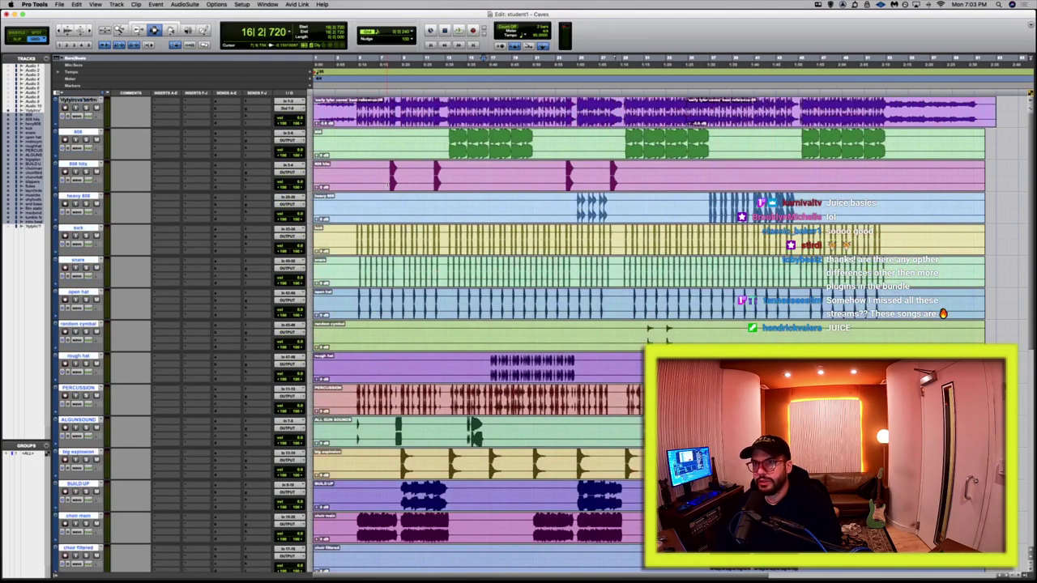
pyautogui.scroll(-12, 145, 149)
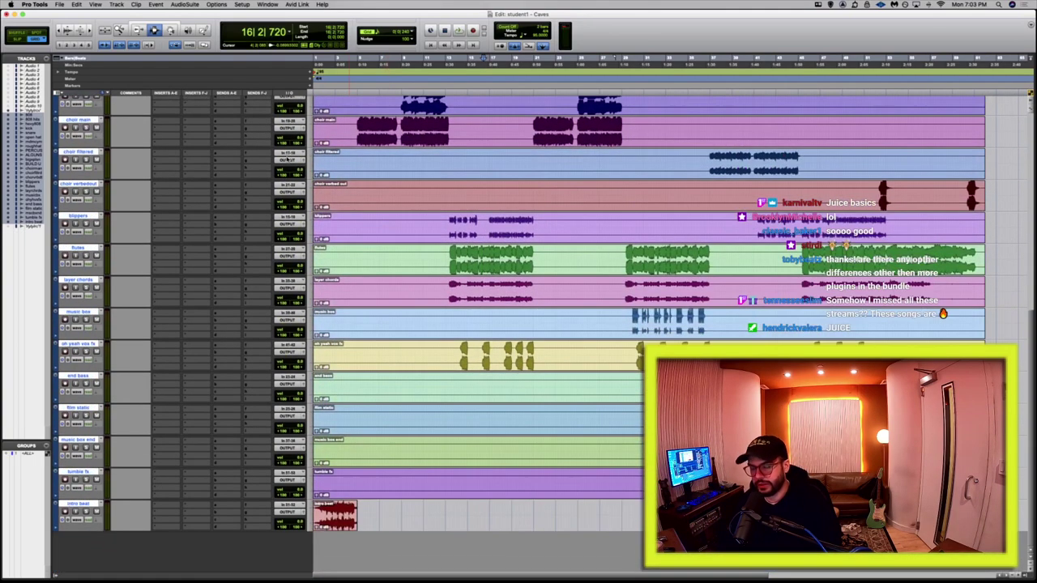
# Create a Mix/Edit group named Instrumental from the selected tracks.
pyautogui.press('super+g')
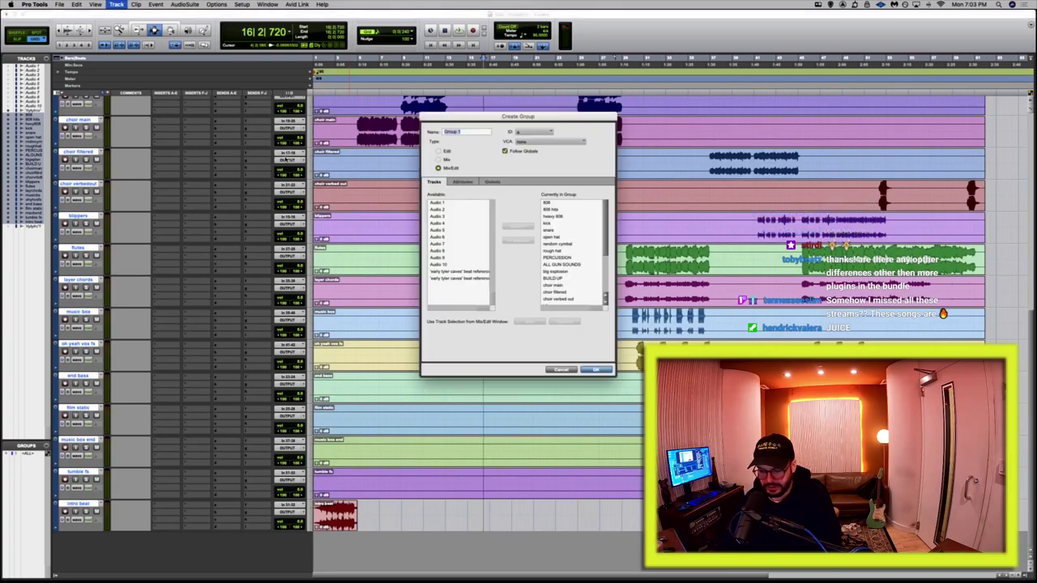
pyautogui.write('Instruments')
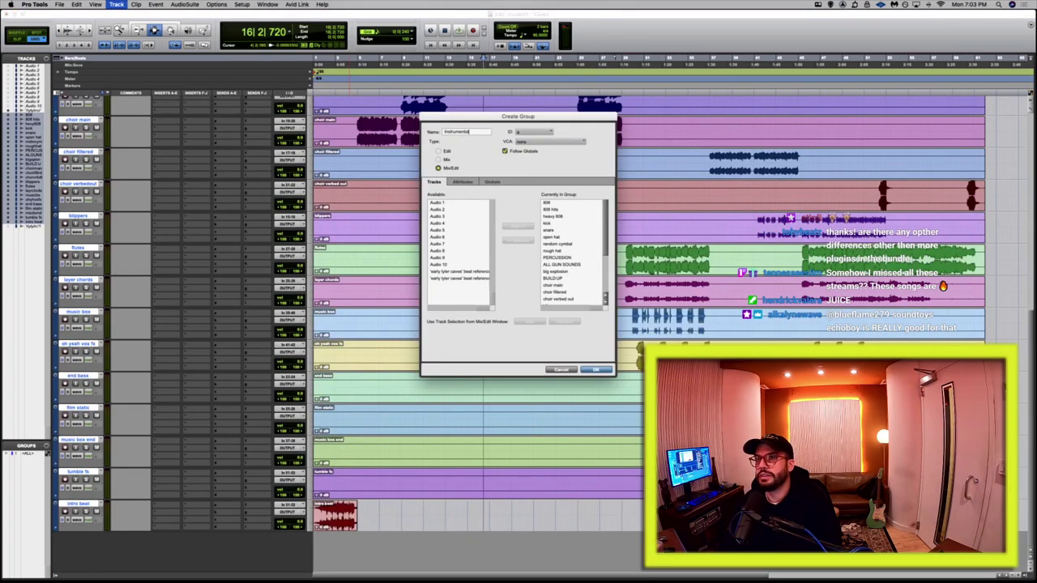
pyautogui.press('Return')
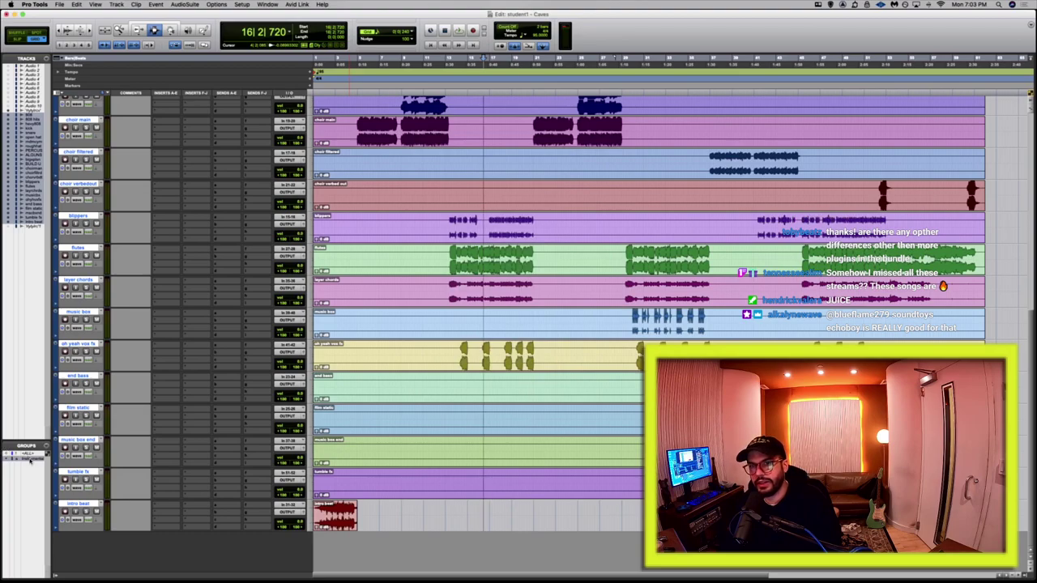
# Play the grouped tracks from the cursor position in bar 16 for several bars and stop playback.
pyautogui.moveTo(299, 396); pyautogui.dragTo(300, 429)
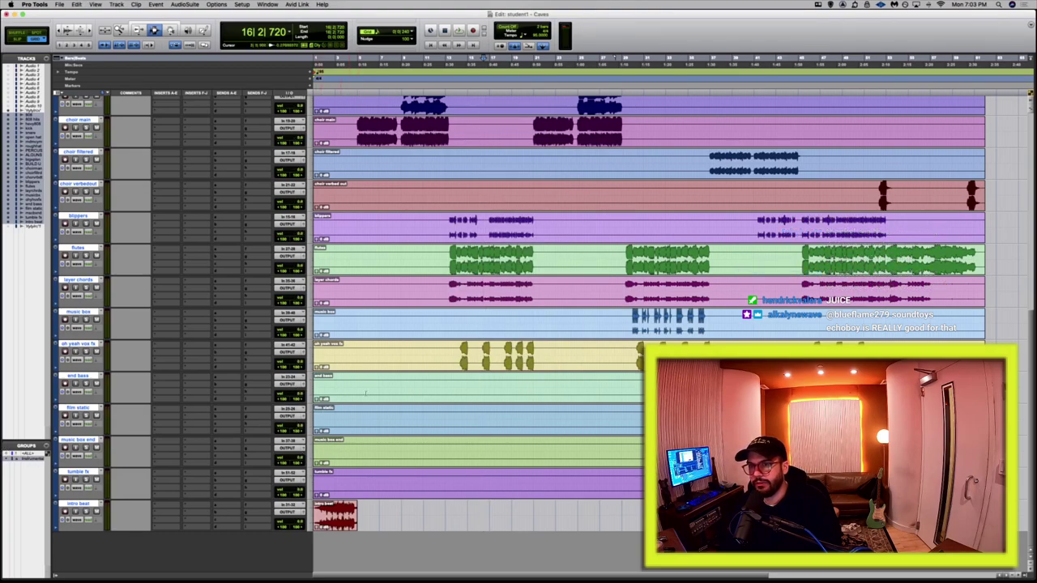
pyautogui.press('space')
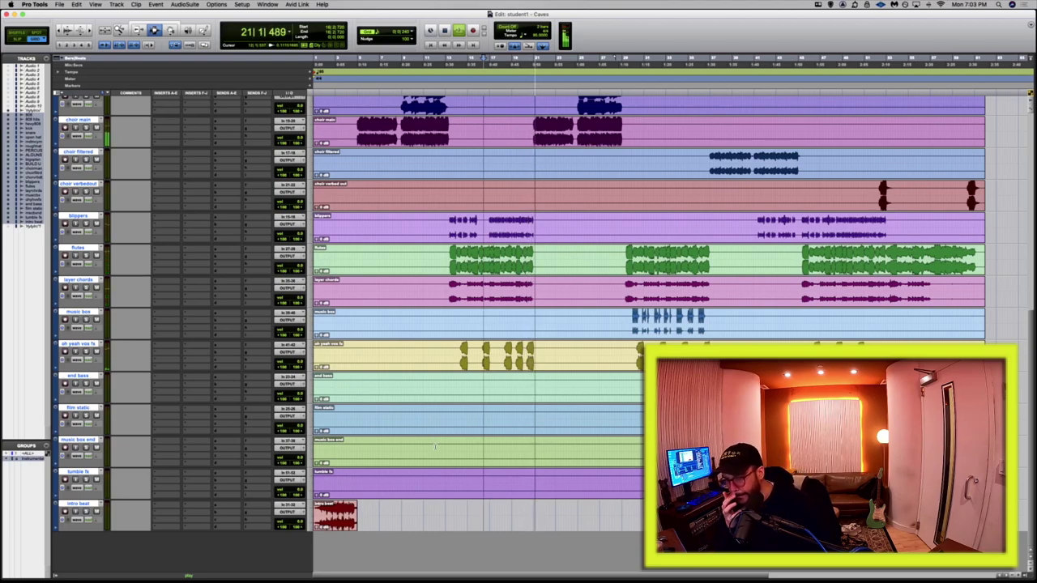
pyautogui.press('space')
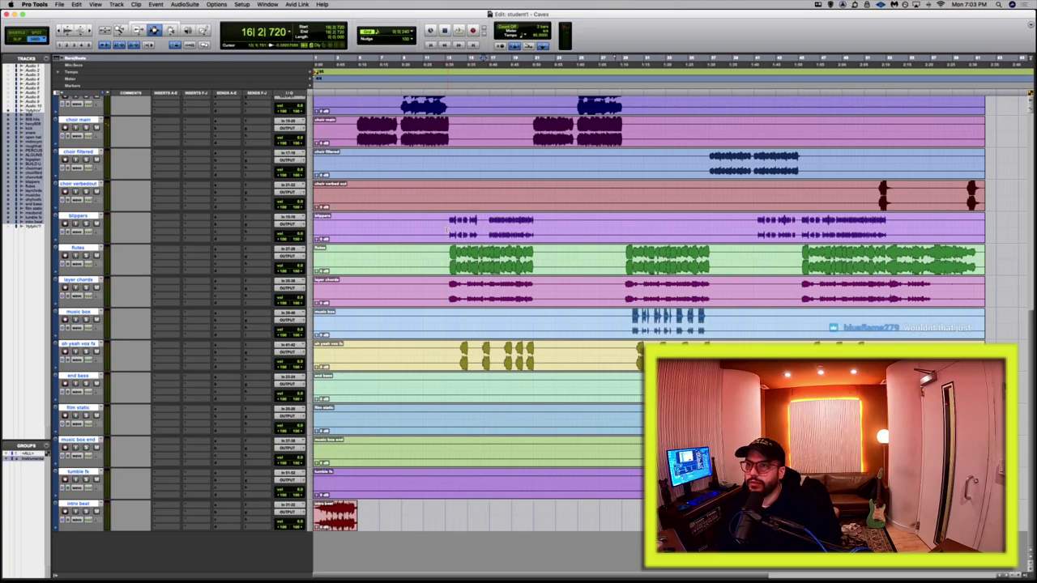
# Select the section containing the first blippers, flutes and layer chords parts, from 13|2|480 to about bar 21, across the grouped tracks.
pyautogui.moveTo(447, 230); pyautogui.dragTo(528, 233)
pyautogui.click(534, 234)
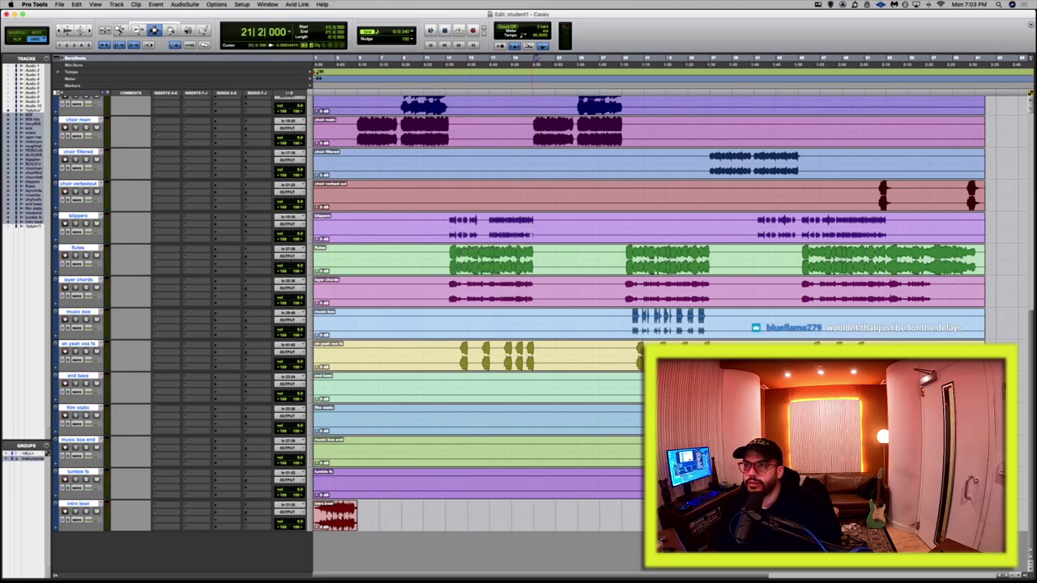
pyautogui.press('super+bracketright')
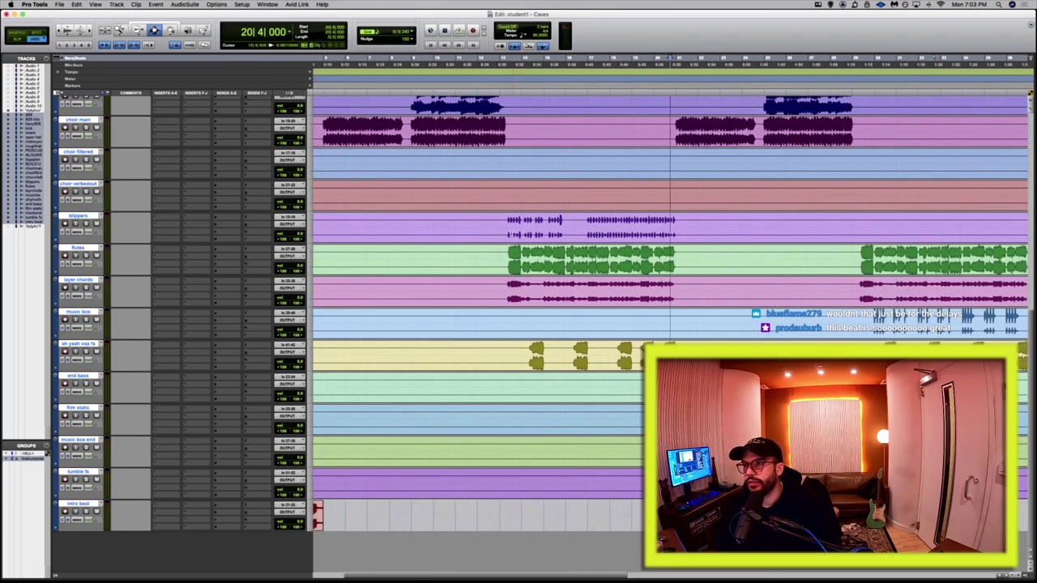
pyautogui.moveTo(507, 60); pyautogui.dragTo(678, 60)
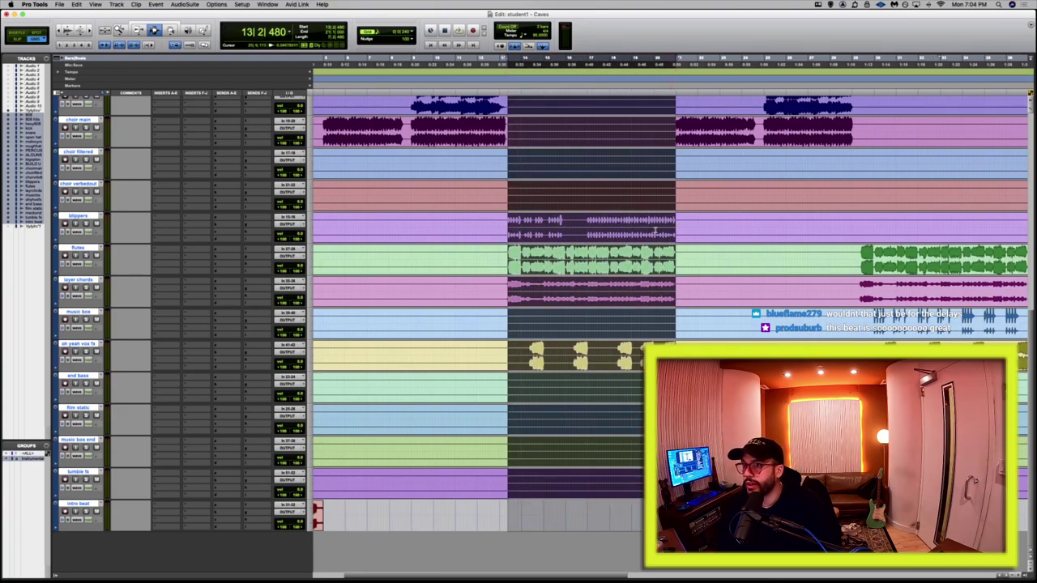
# Select the short gap from 13|2|000 to 13|2|480, between the end of choir main and the blippers entry, across the grouped tracks.
pyautogui.hotkey('alt', 'f')
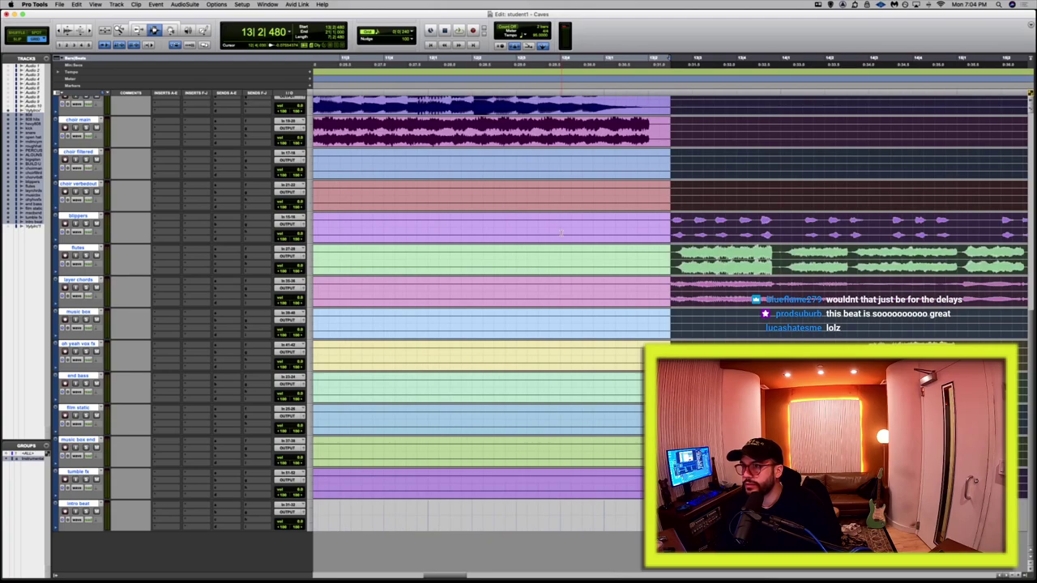
pyautogui.keyDown('shift'); pyautogui.click(646, 220); pyautogui.keyUp('shift')
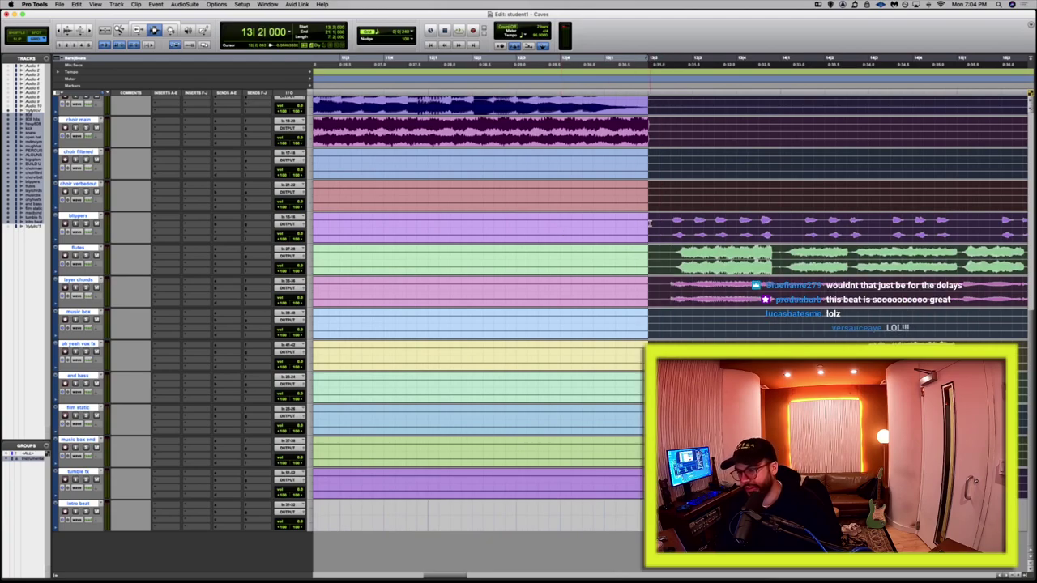
pyautogui.moveTo(648, 221); pyautogui.dragTo(670, 220)
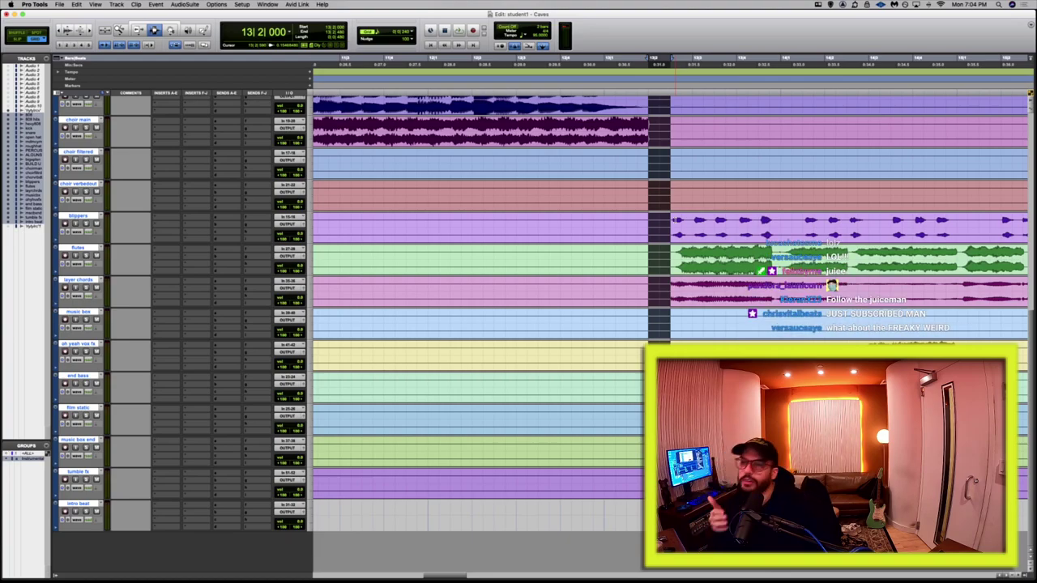
# Select the gap from 4|3|720 to the first kick at bar 5 across all grouped tracks.
pyautogui.scroll(10, 529, 247)
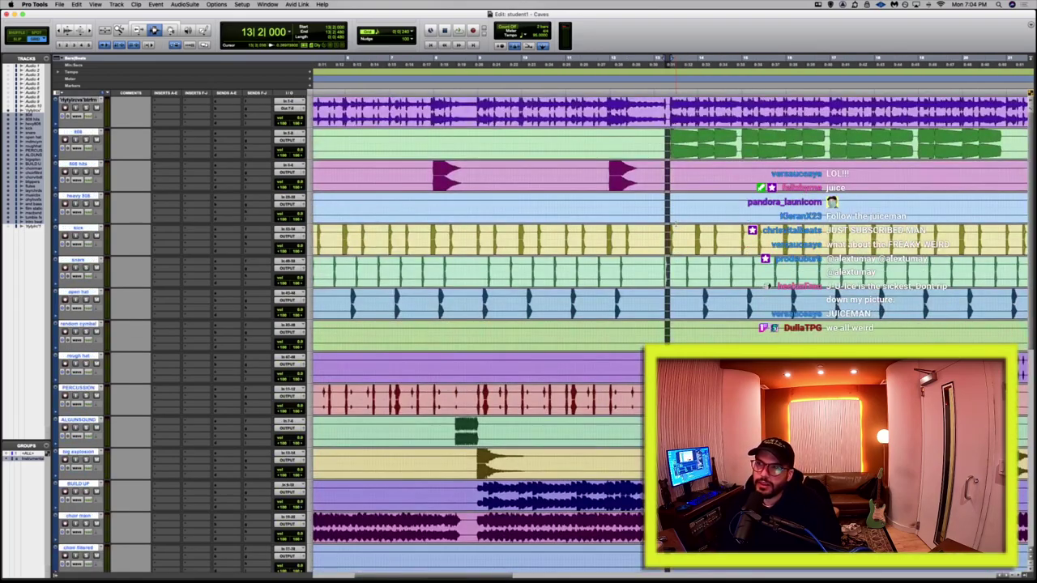
pyautogui.scroll(-5, 529, 247)
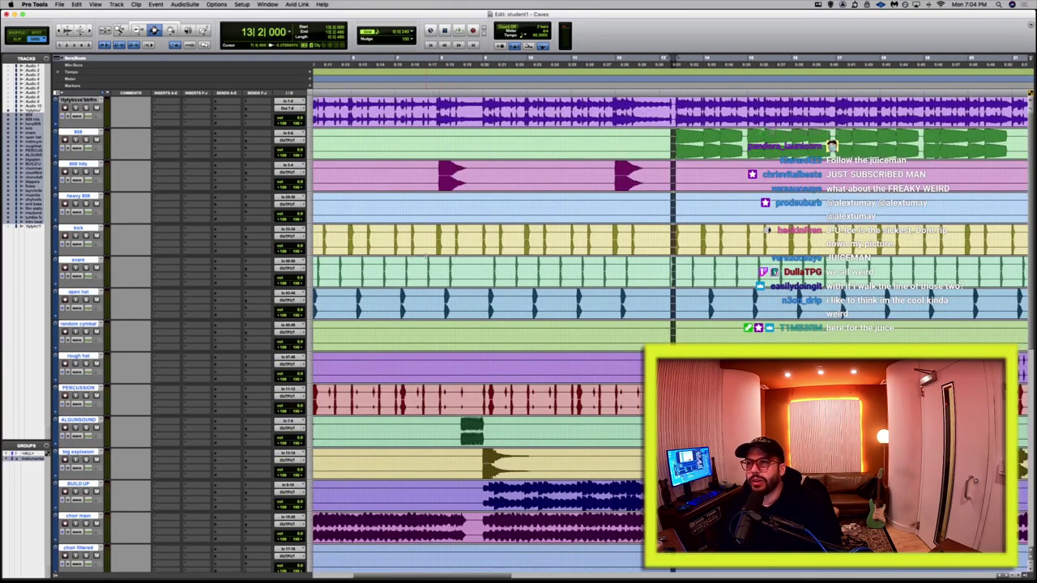
pyautogui.click(352, 243)
pyautogui.scroll(5, 656, 230)
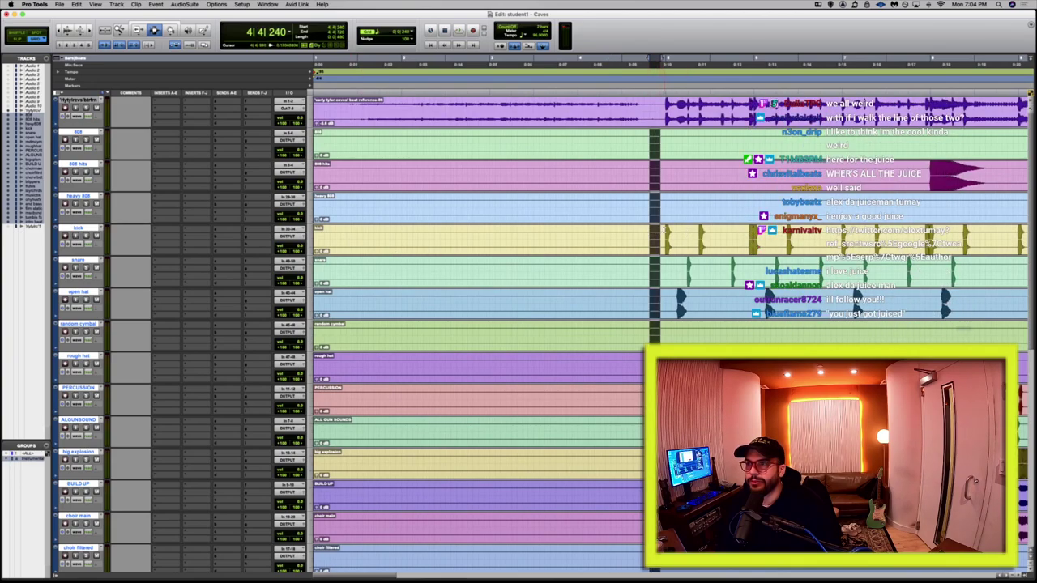
pyautogui.keyDown('shift'); pyautogui.click(634, 234); pyautogui.keyUp('shift')
pyautogui.keyDown('shift'); pyautogui.click(636, 234); pyautogui.keyUp('shift')
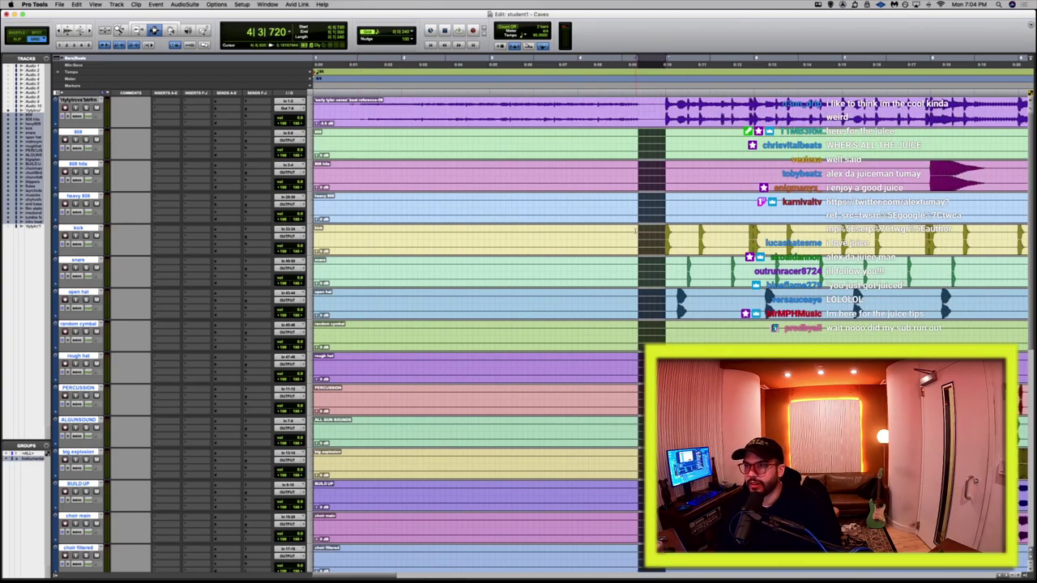
pyautogui.keyDown('shift'); pyautogui.click(658, 229); pyautogui.keyUp('shift')
pyautogui.keyDown('shift'); pyautogui.click(665, 231); pyautogui.keyUp('shift')
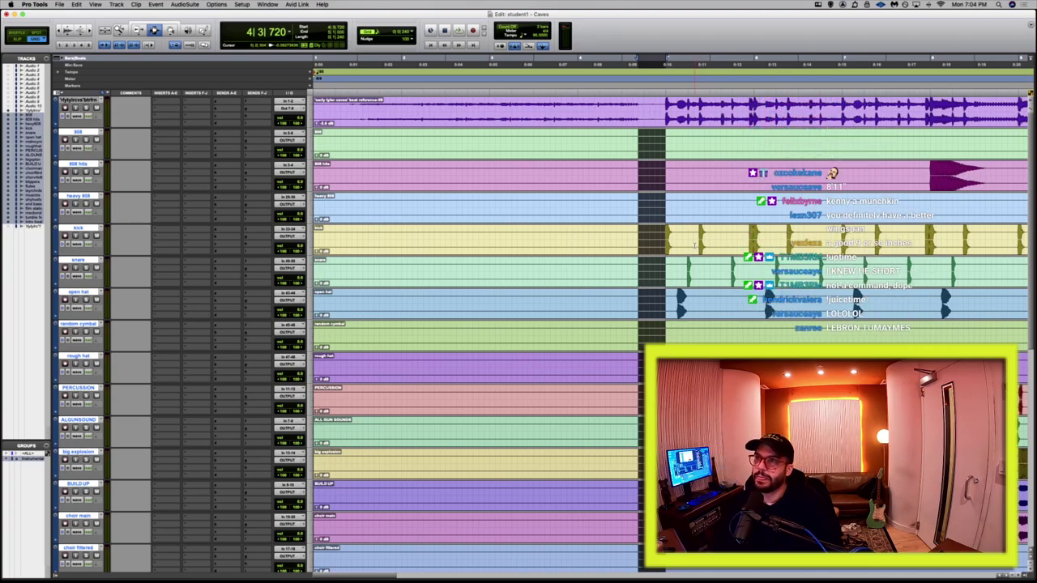
# Examine the gap between the intro beat and the main beat entry at different zoom levels across all the grouped tracks.
pyautogui.press('super+bracketleft')
pyautogui.press('super+bracketleft')
pyautogui.scroll(-9, 598, 205)
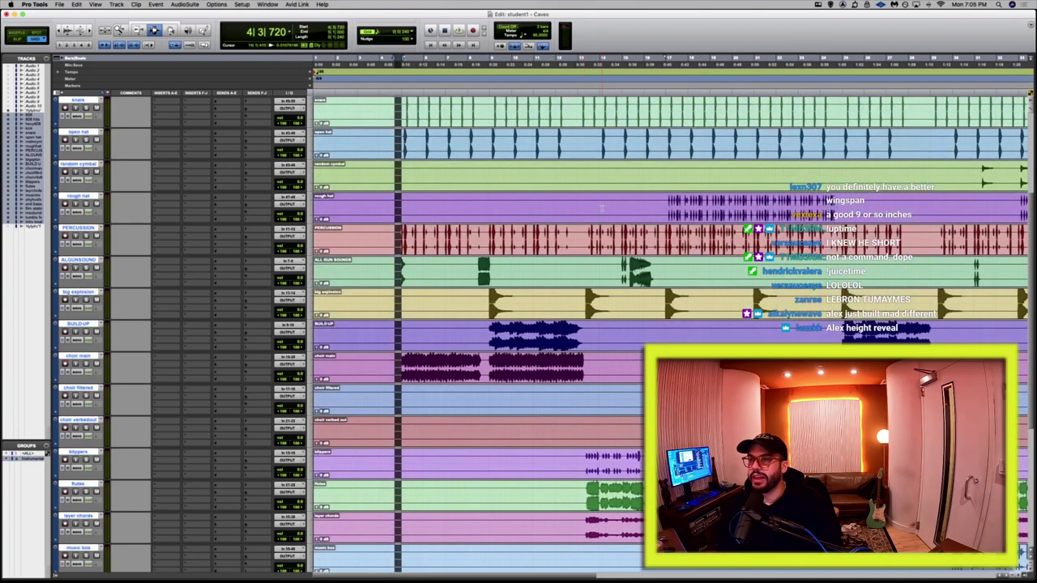
pyautogui.scroll(-4, 598, 206)
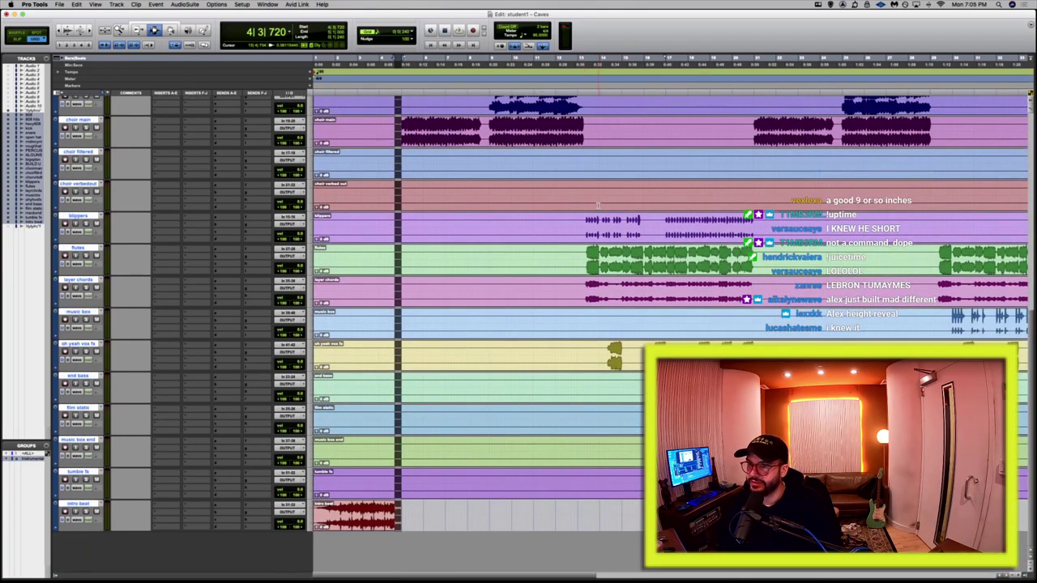
pyautogui.press('super+bracketright')
pyautogui.press('super+bracketright')
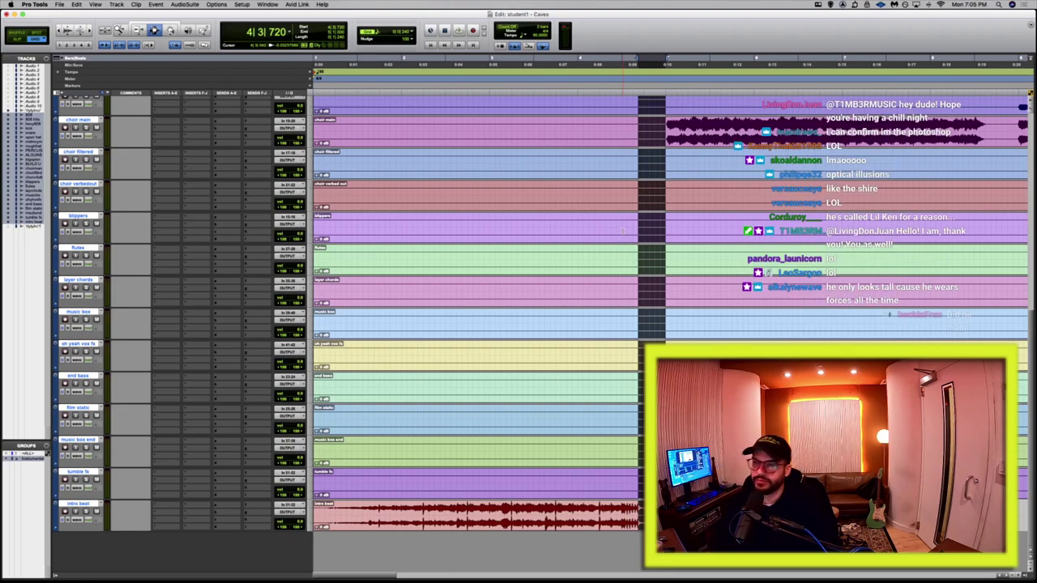
pyautogui.press('r')
pyautogui.press('r')
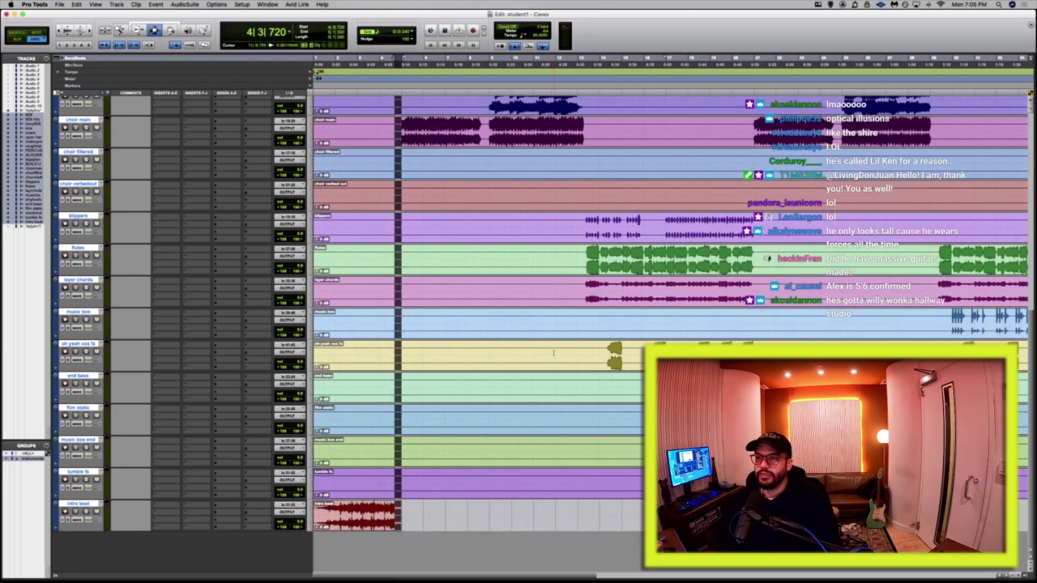
pyautogui.scroll(10, 552, 343)
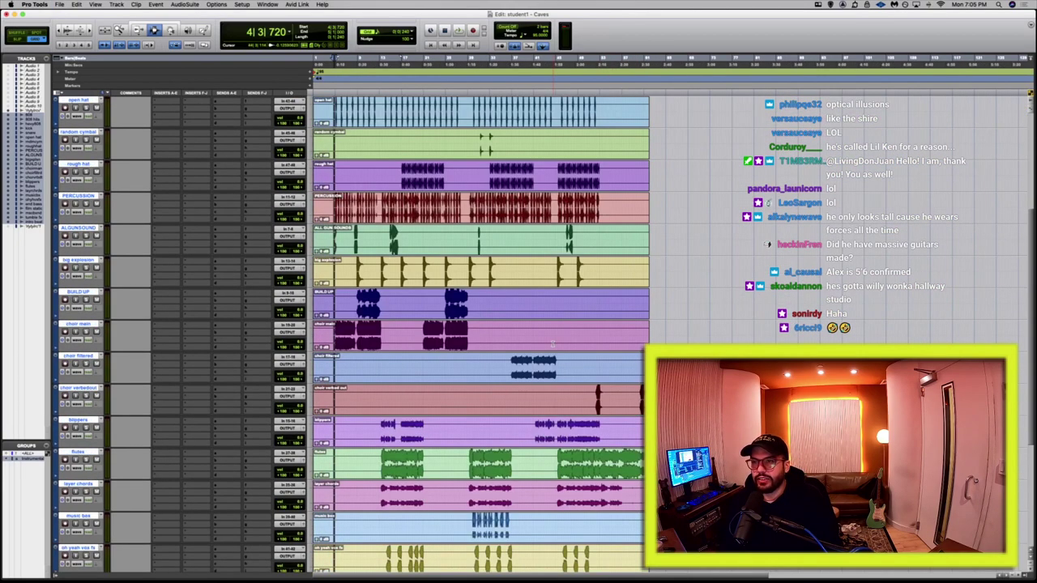
pyautogui.scroll(-10, 553, 344)
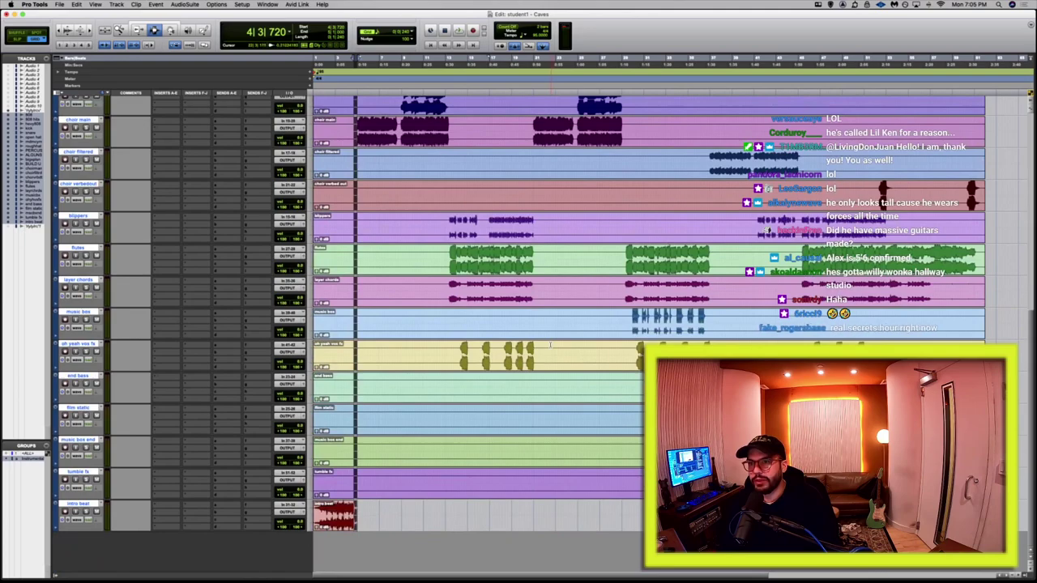